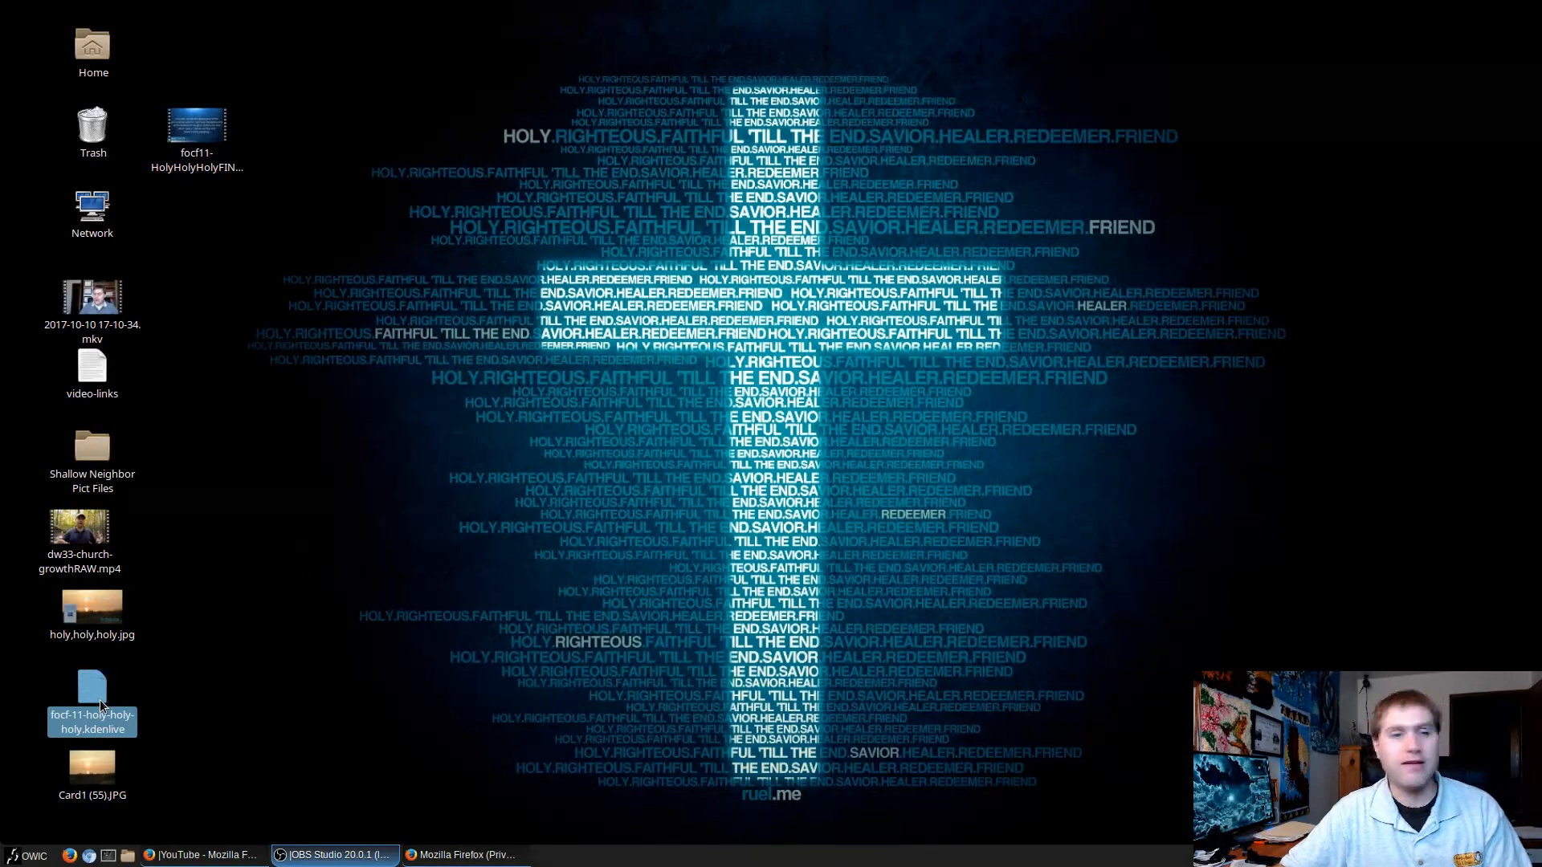
Open the focf-11-holy-holy-holy.kdenlive project from the desktop in Kdenlive.
{"action": "double_click", "coordinate": [99, 697]}
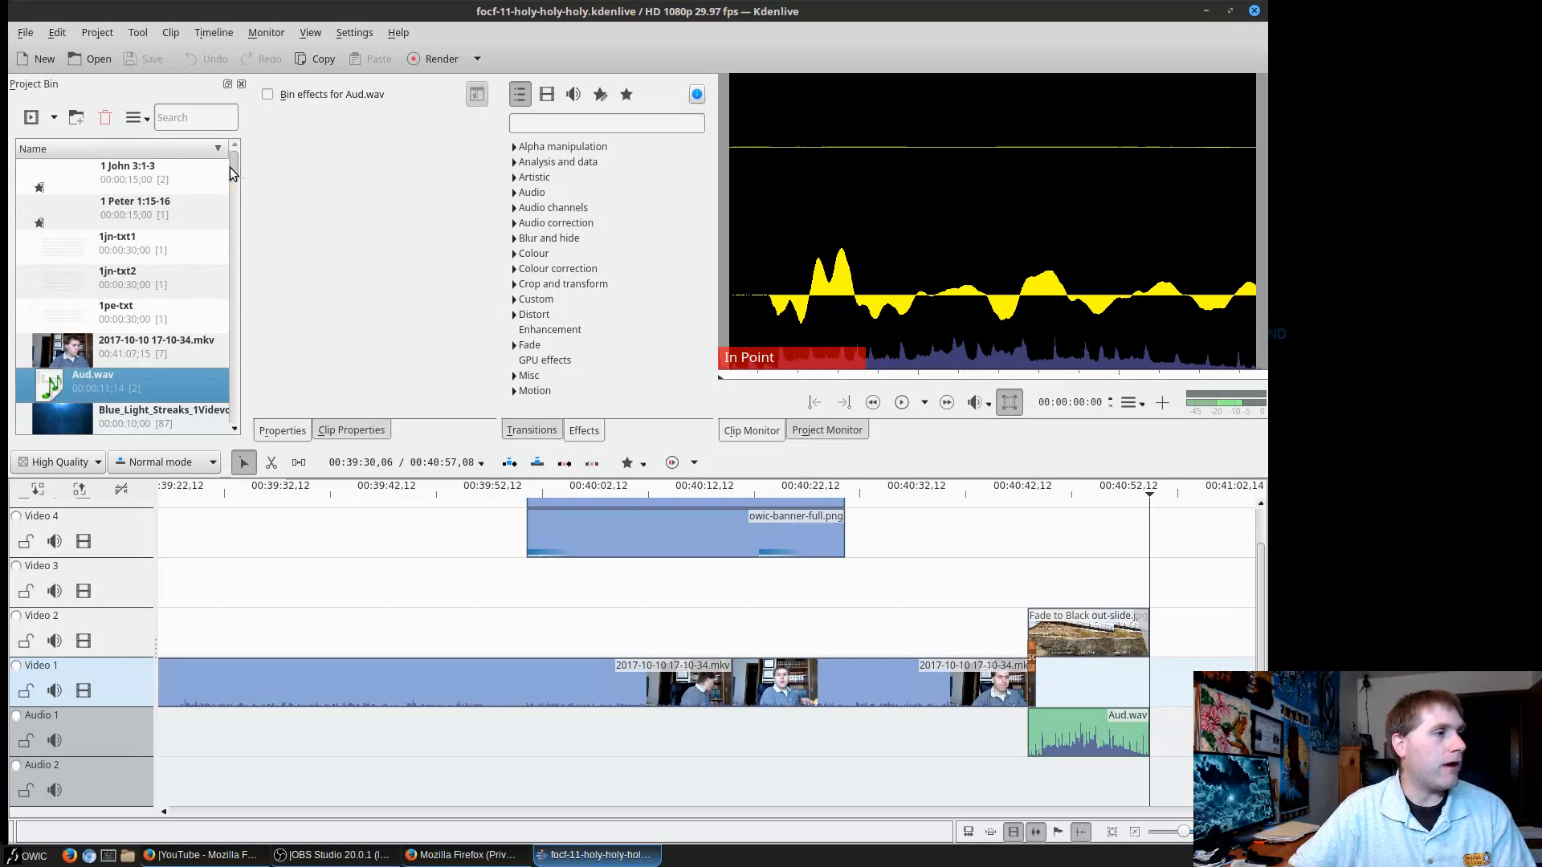
{"action": "mouse_move", "coordinate": [229, 166]}
{"action": "left_mouse_down"}
{"action": "mouse_move", "coordinate": [186, 349]}
{"action": "mouse_move", "coordinate": [201, 422]}
{"action": "mouse_move", "coordinate": [229, 377]}
{"action": "mouse_move", "coordinate": [237, 147]}
{"action": "left_mouse_up"}
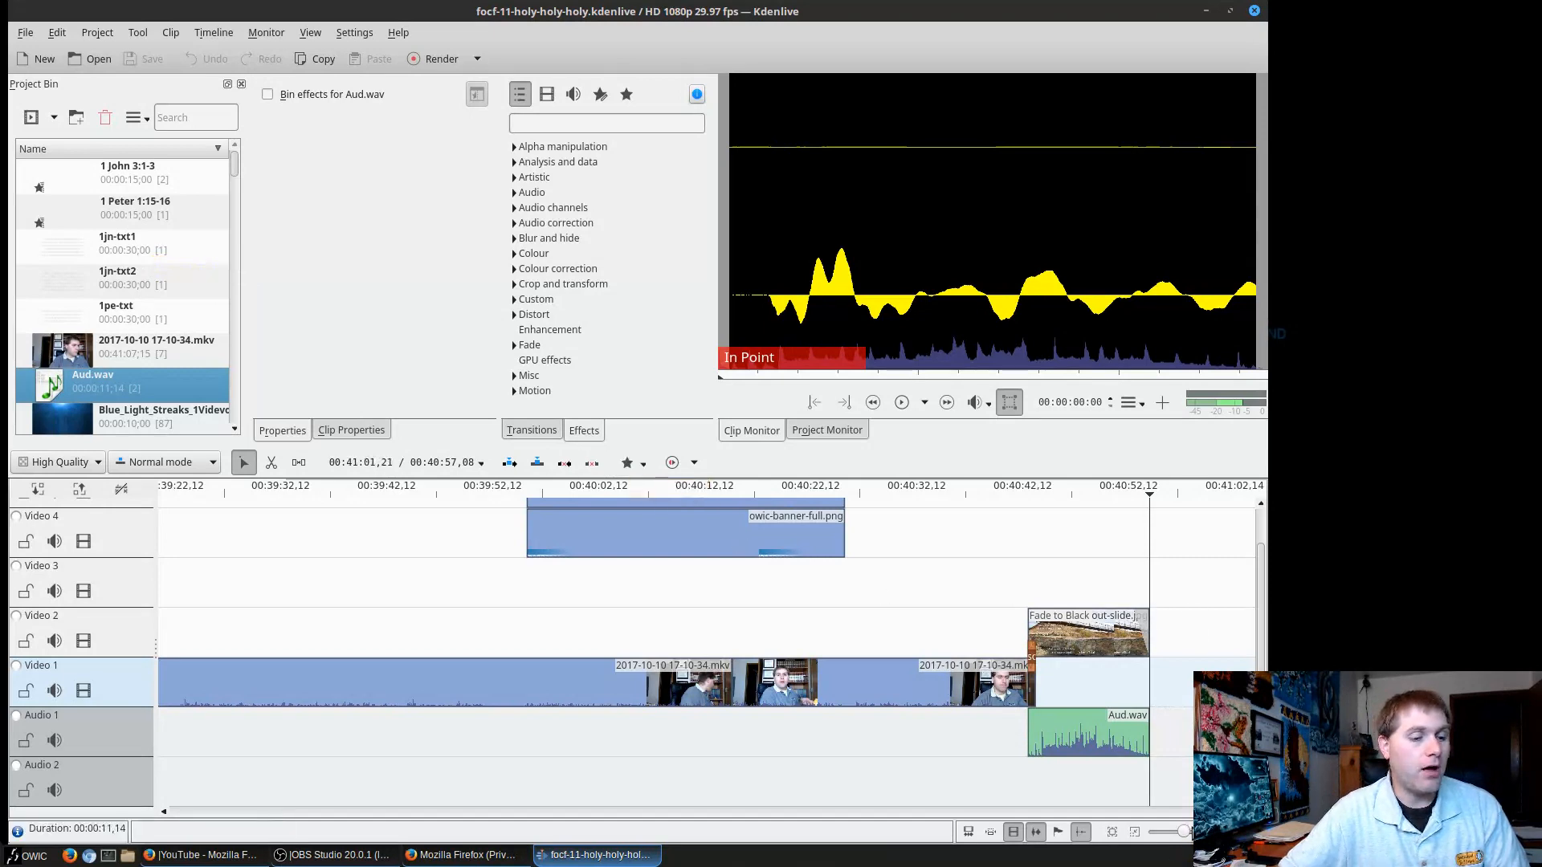
Find the first John 17:13-19 title clip on Video 5 and preview the composite at about 00:08:55.
{"action": "left_click_drag", "start_coordinate": [1227, 812], "coordinate": [493, 857]}
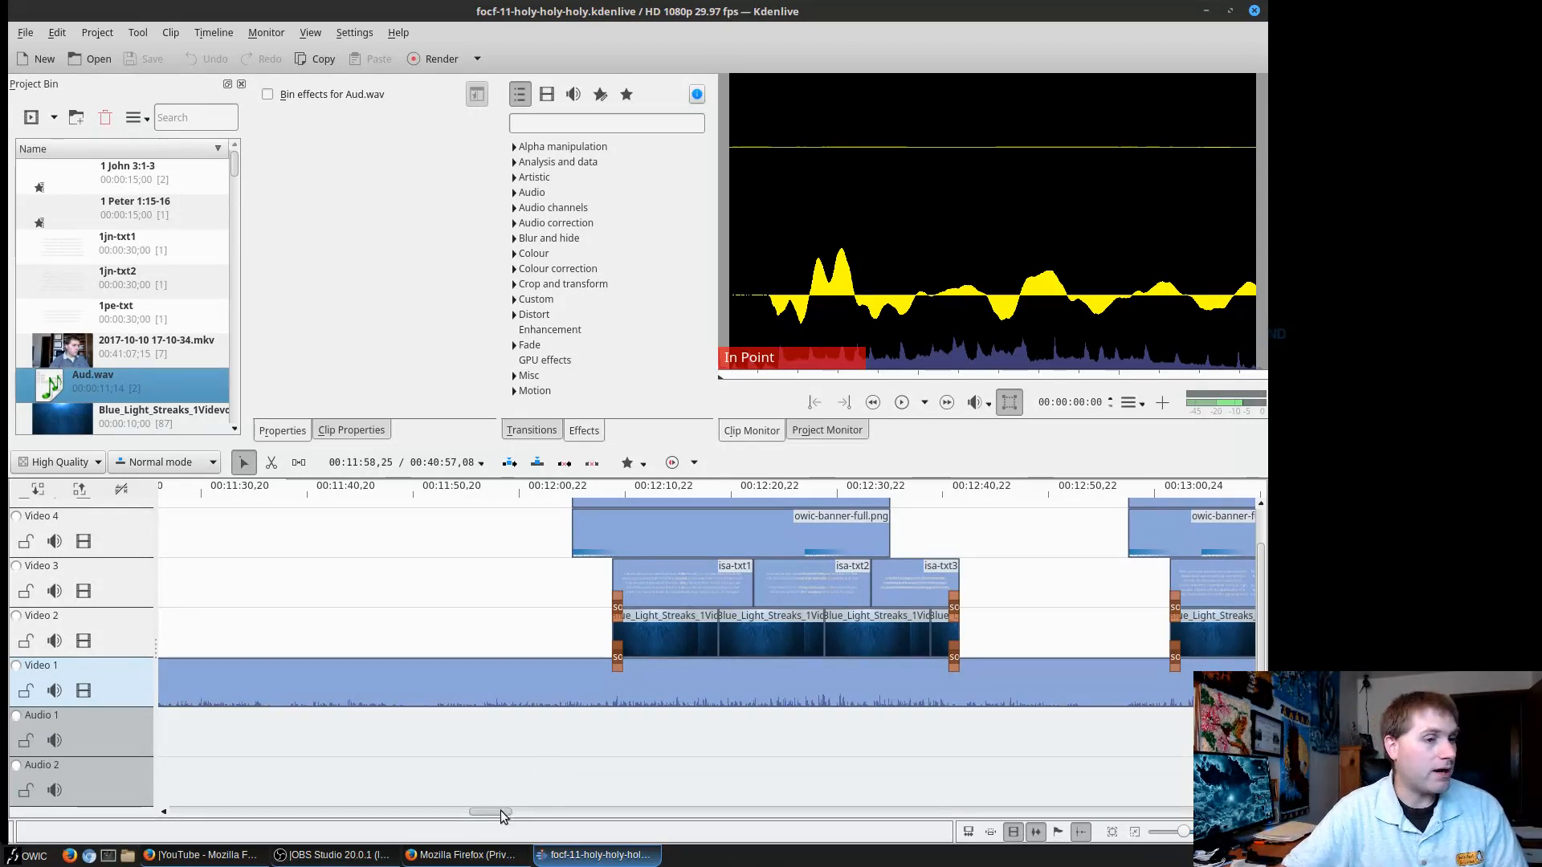
{"action": "left_click_drag", "start_coordinate": [499, 813], "coordinate": [416, 812]}
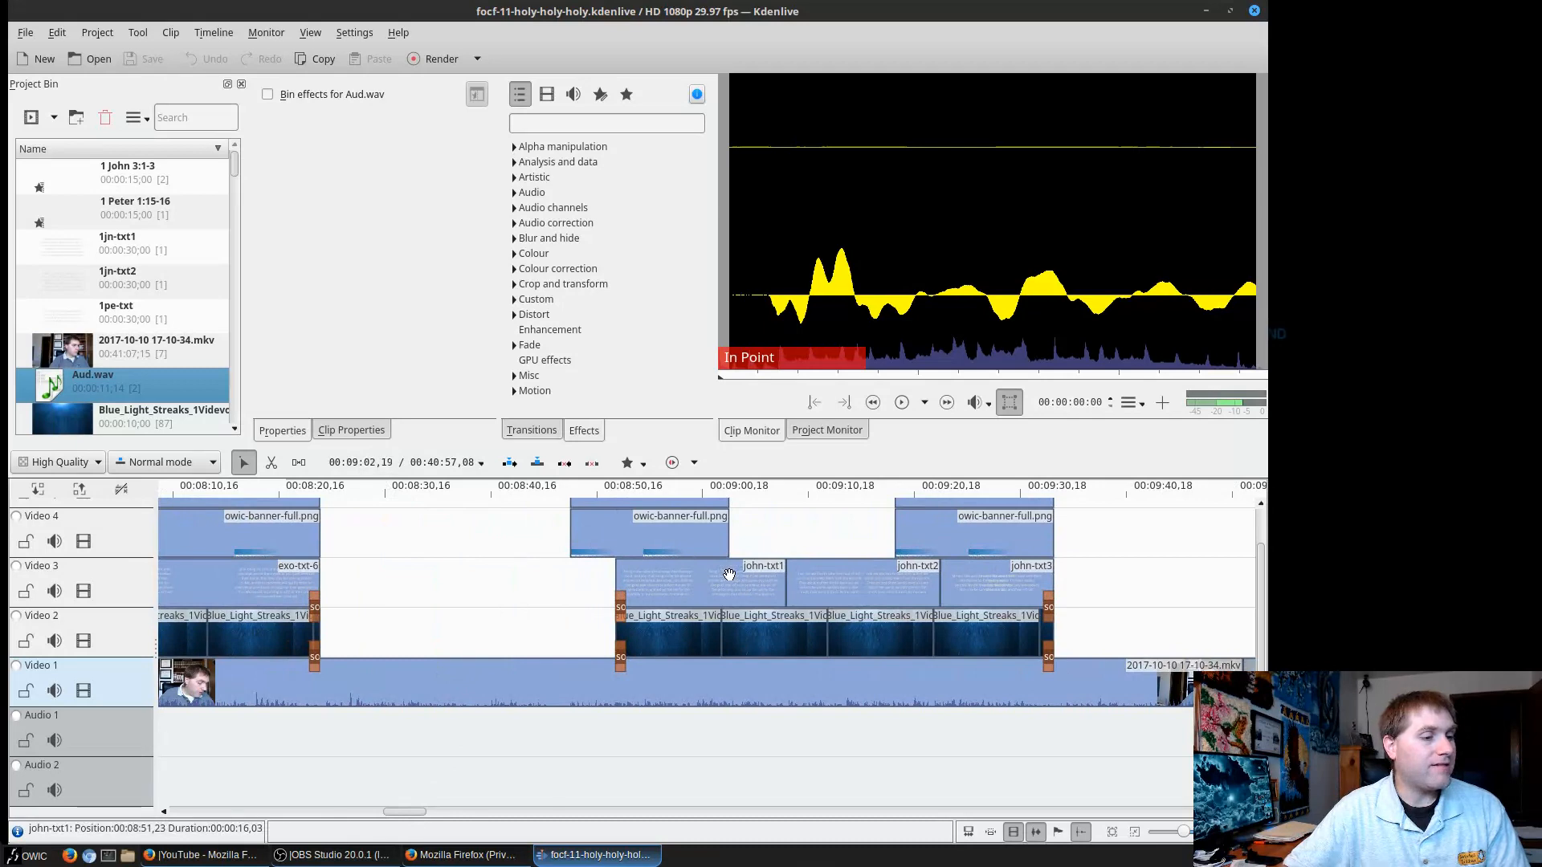
{"action": "scroll", "coordinate": [772, 649], "scroll_direction": "up", "scroll_amount": 2}
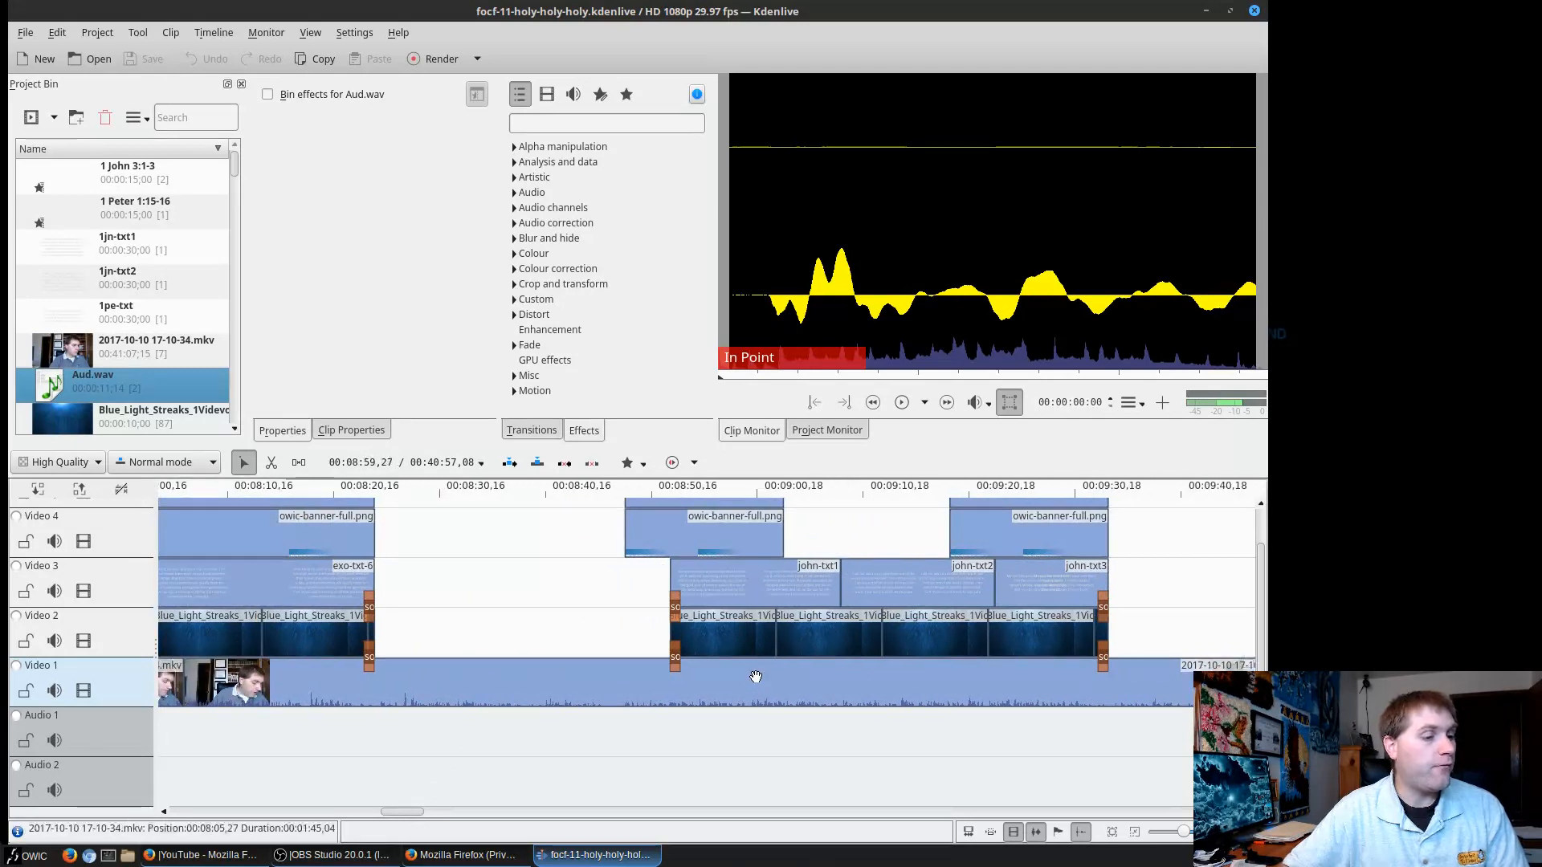
{"action": "scroll", "coordinate": [1258, 604], "scroll_direction": "up", "scroll_amount": 3}
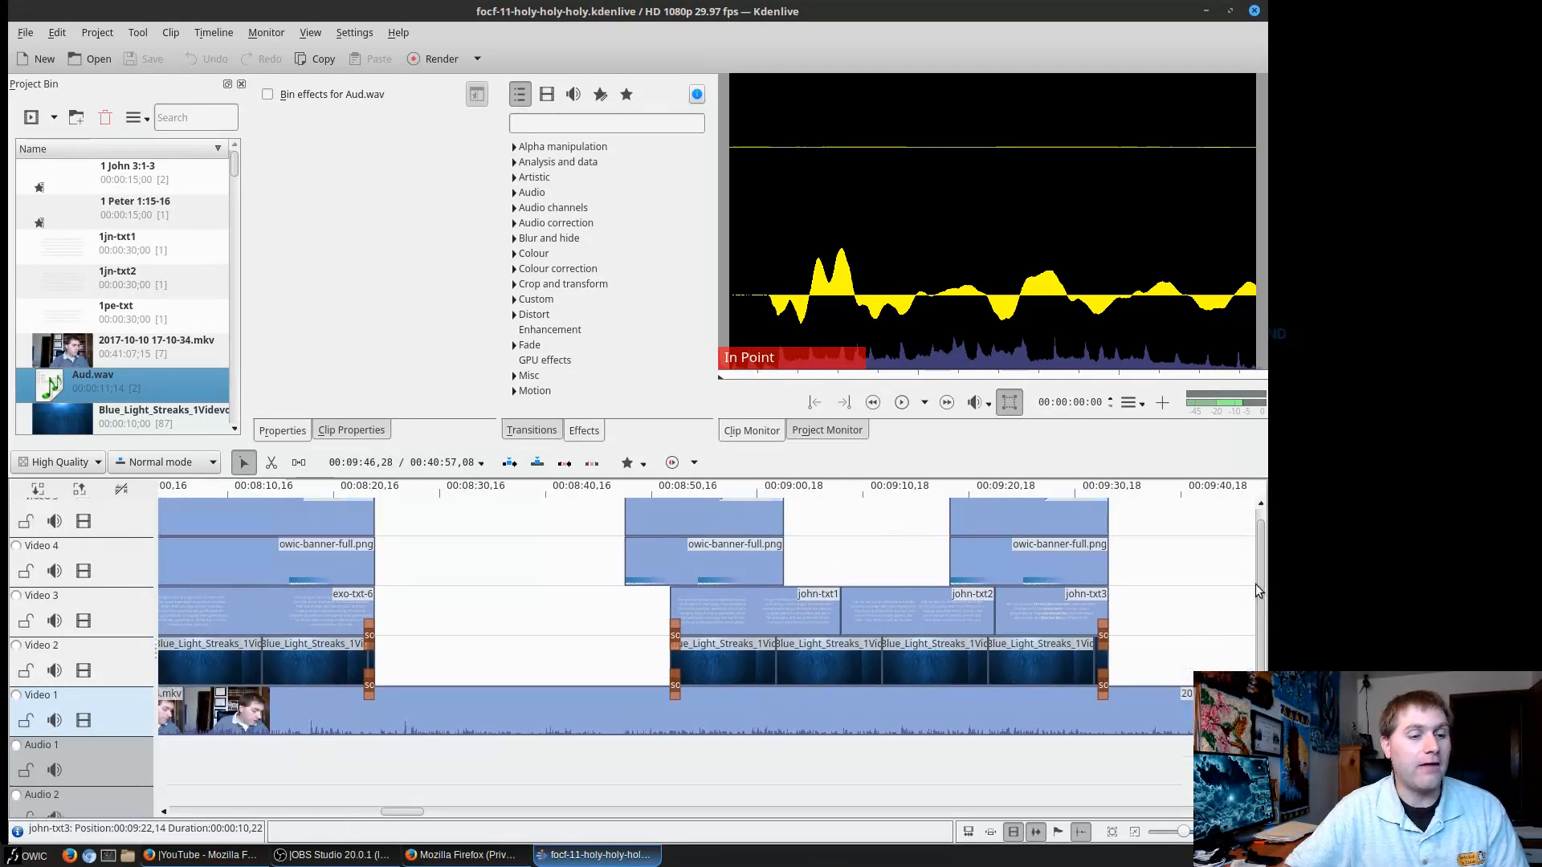
{"action": "left_click", "coordinate": [723, 714]}
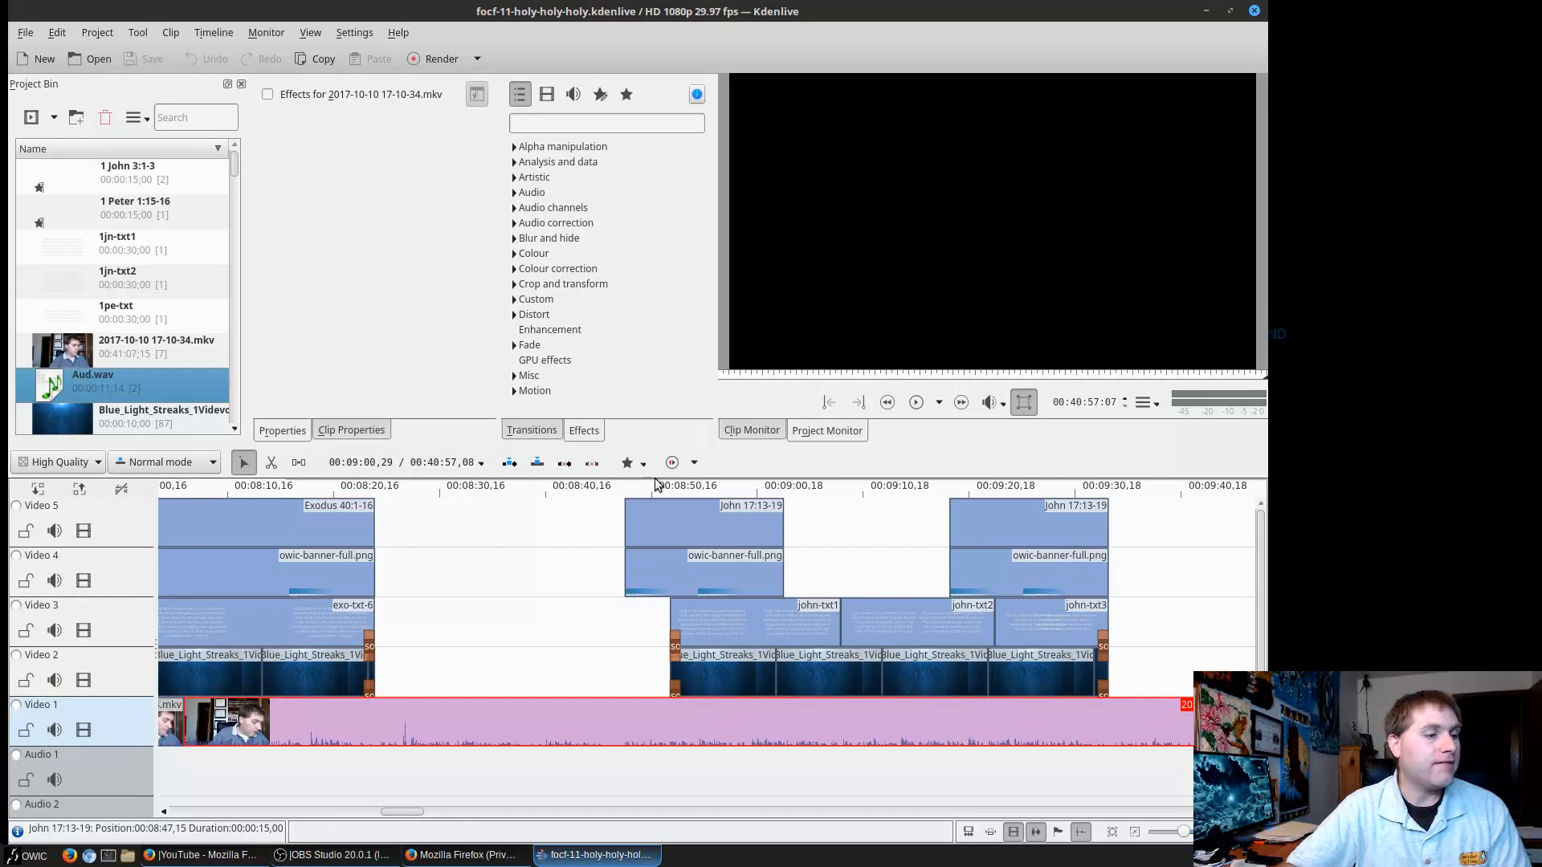
{"action": "left_click", "coordinate": [677, 514]}
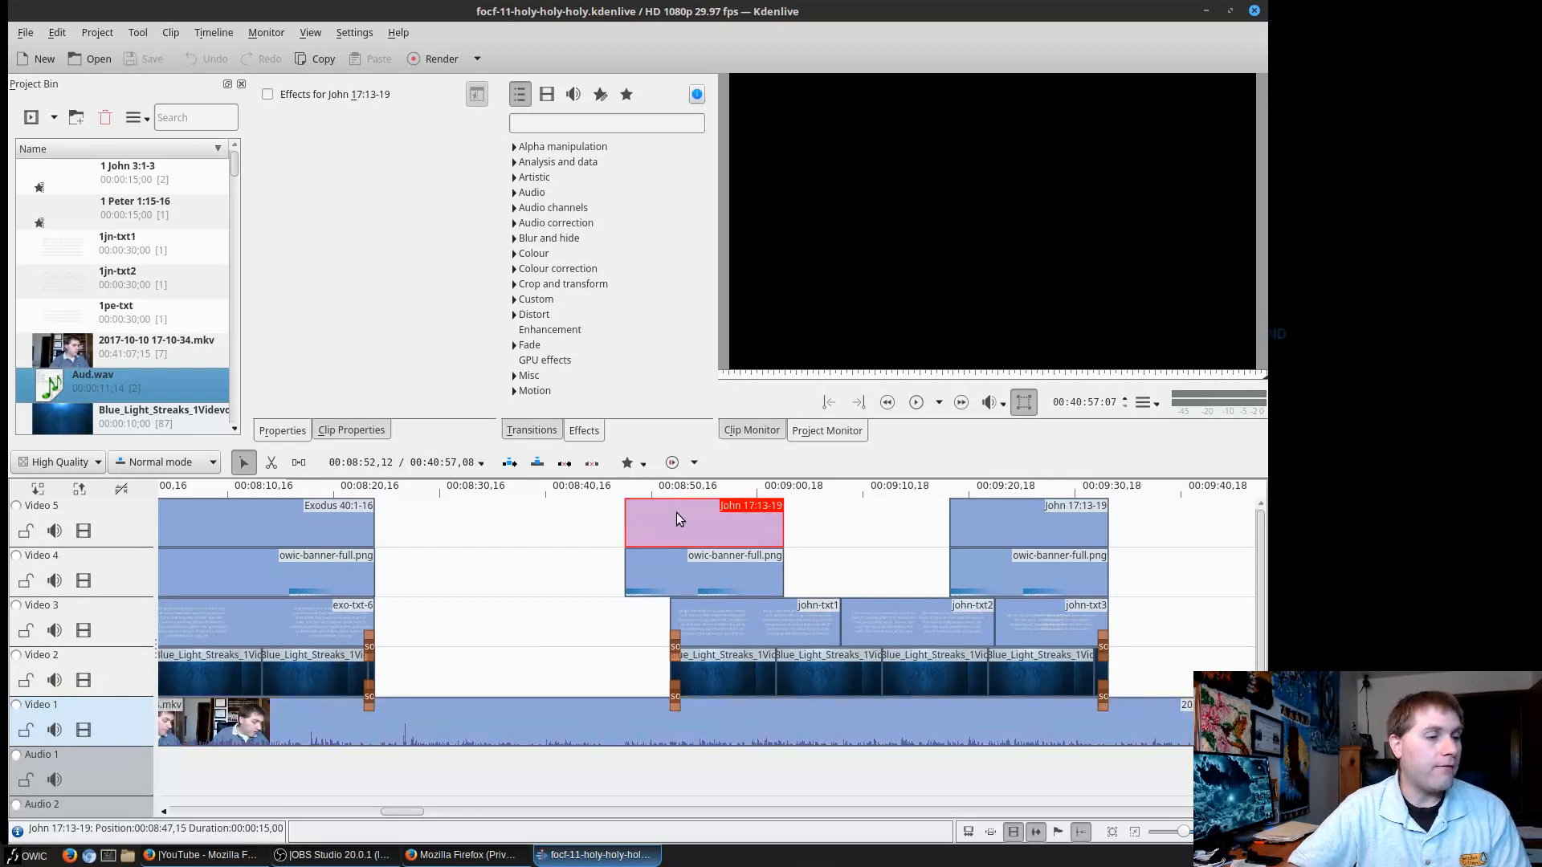
{"action": "left_click", "coordinate": [710, 490]}
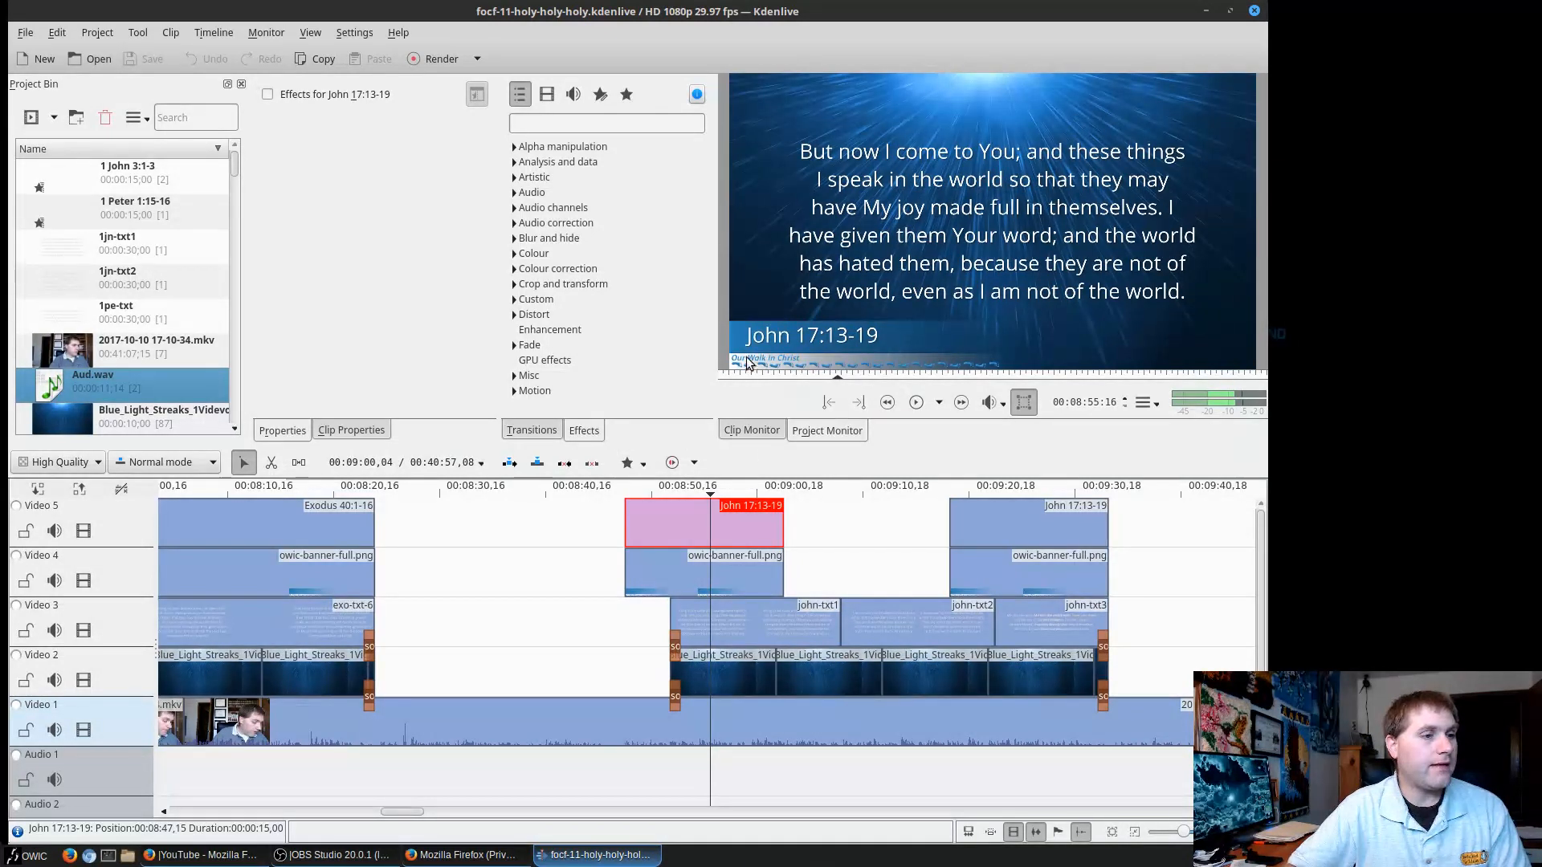
Try to disable the first John 17:13-19 title clip on Video 5, checking the preview at about 00:08:54.
{"action": "right_click", "coordinate": [663, 527]}
{"action": "left_click", "coordinate": [703, 824]}
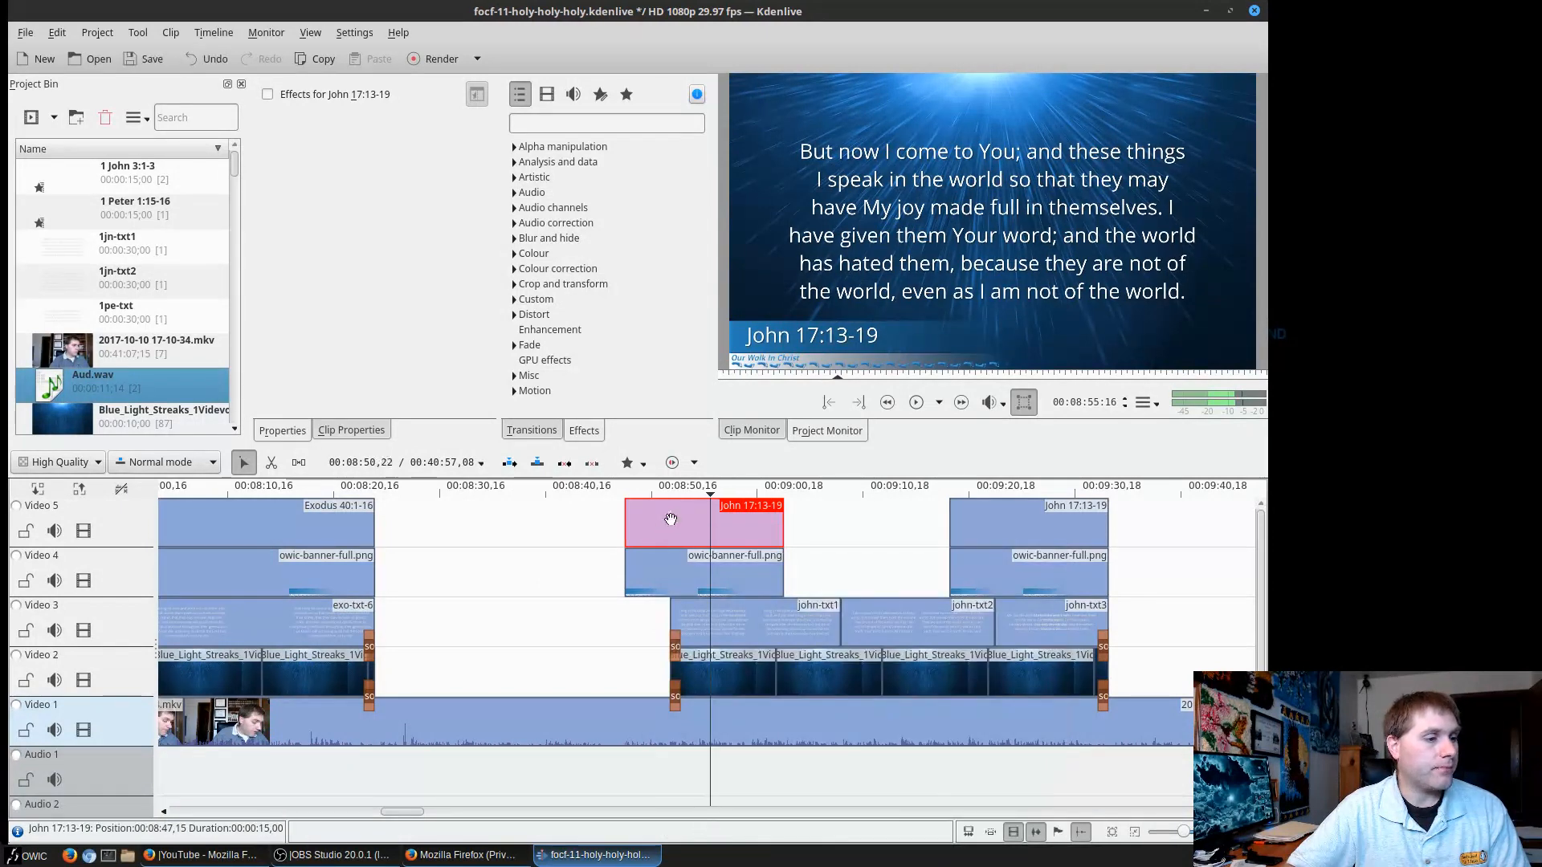
{"action": "left_click", "coordinate": [621, 490]}
{"action": "left_click", "coordinate": [700, 493]}
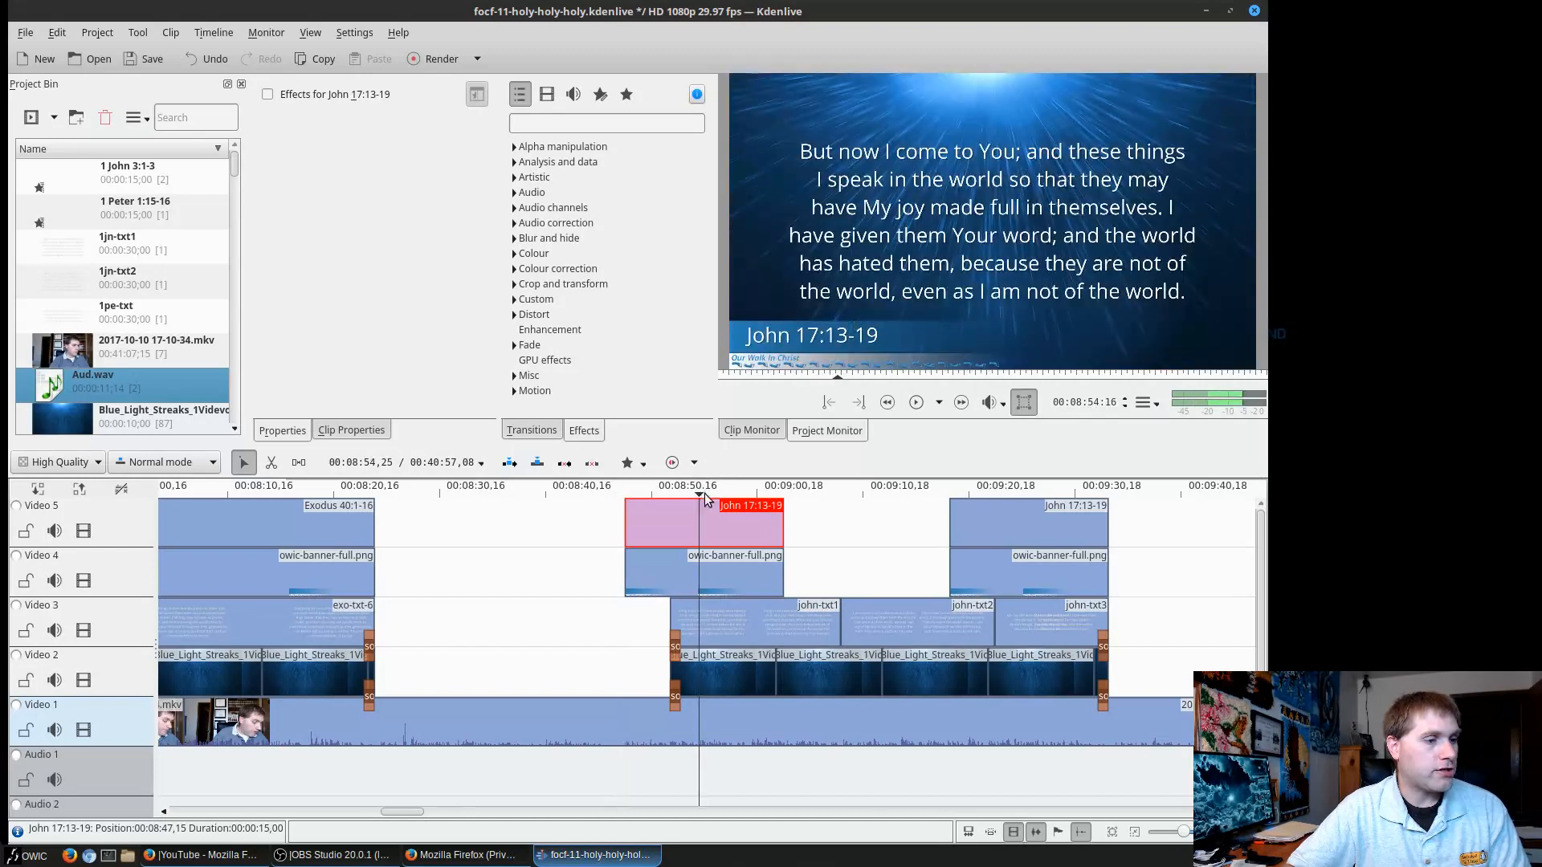
{"action": "right_click", "coordinate": [670, 527]}
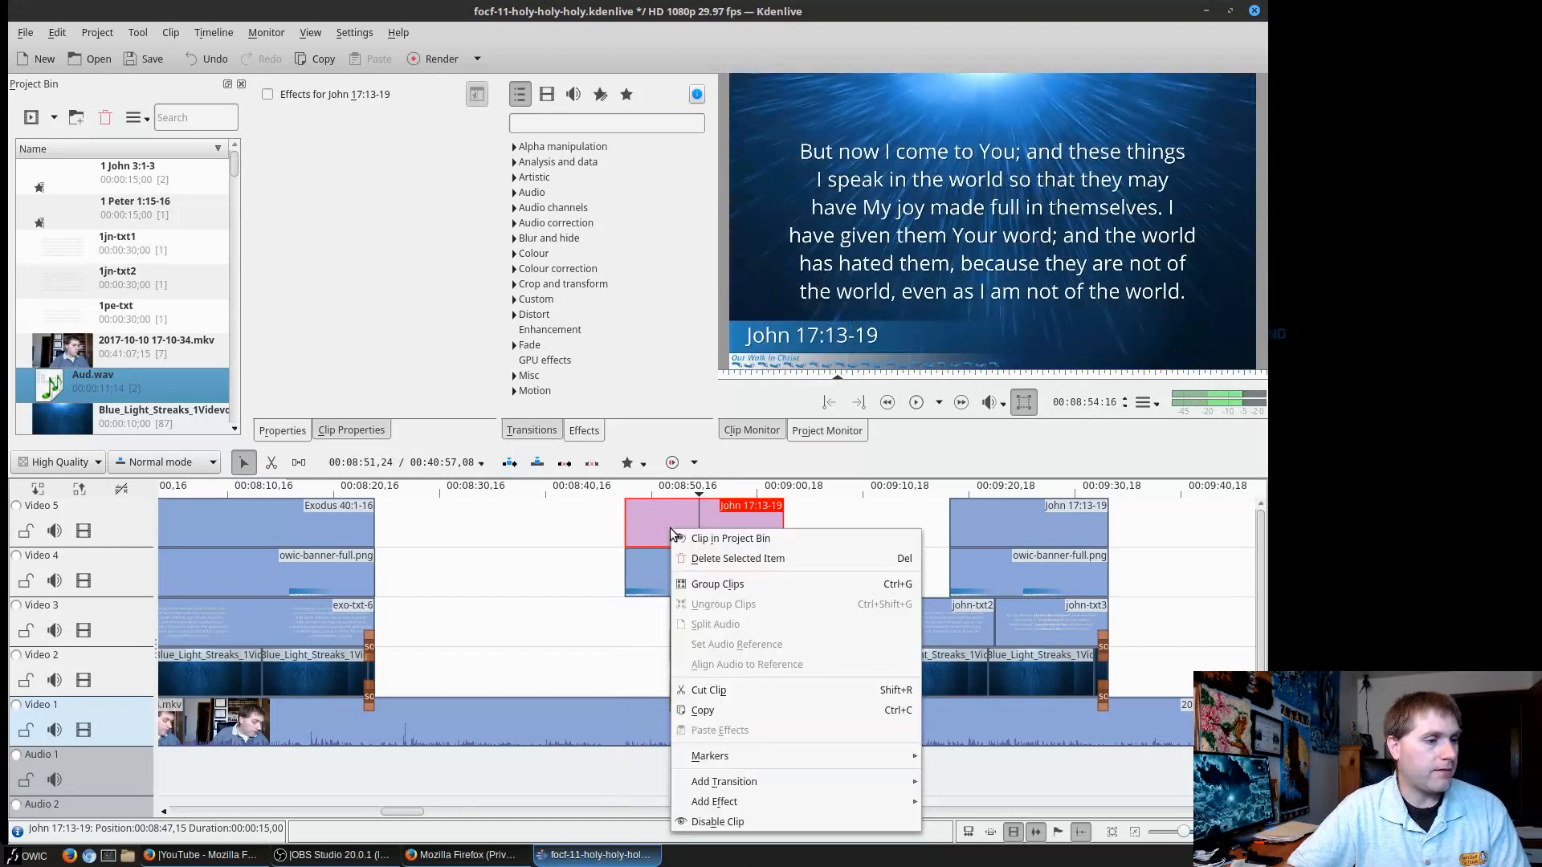
{"action": "left_click", "coordinate": [712, 820]}
{"action": "right_click", "coordinate": [725, 534]}
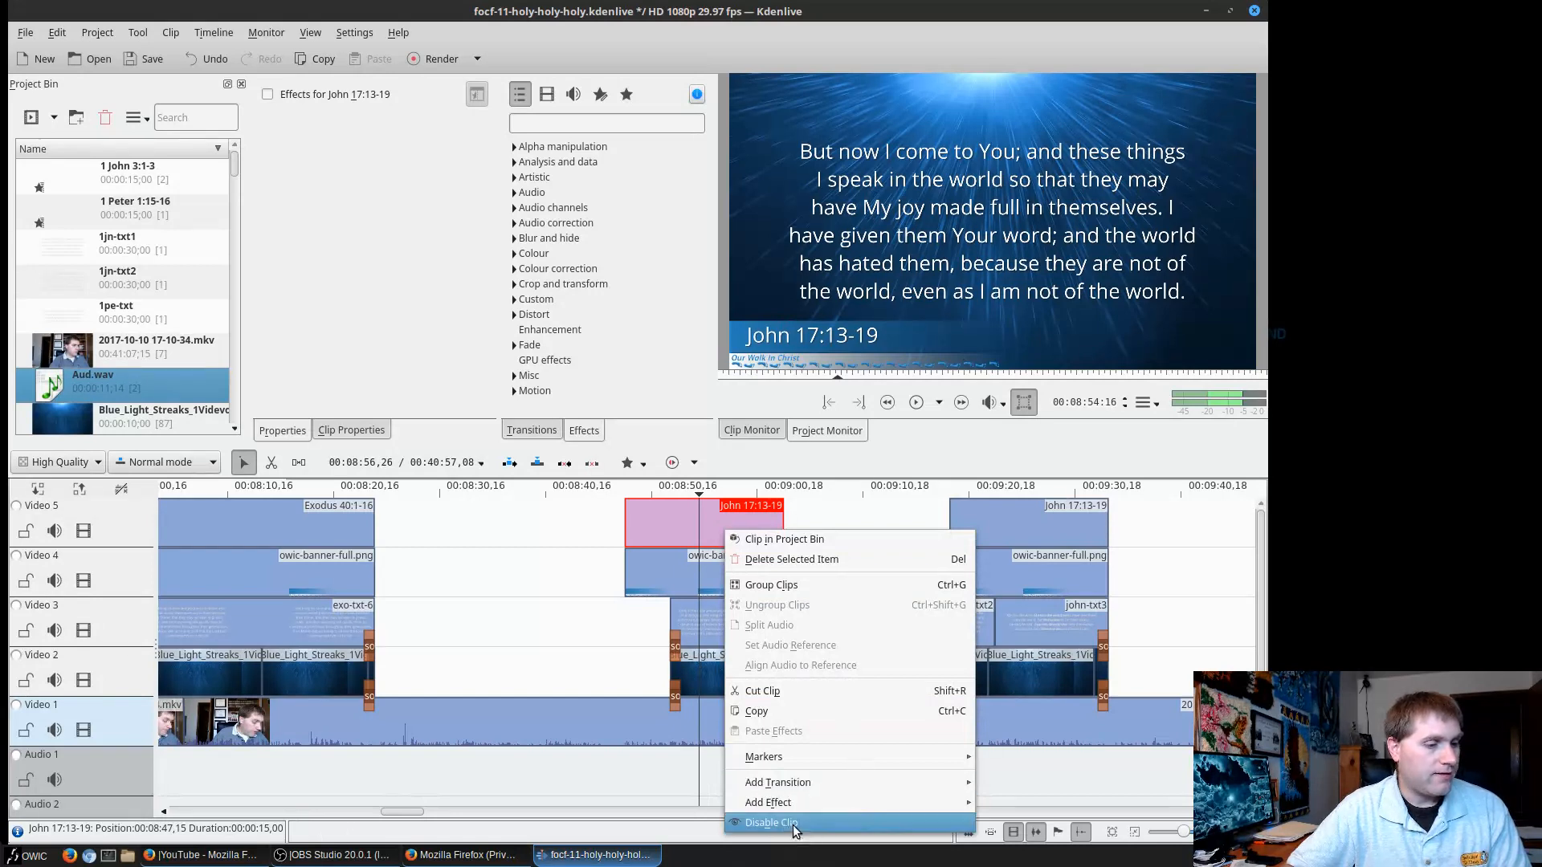
{"action": "left_click", "coordinate": [633, 510]}
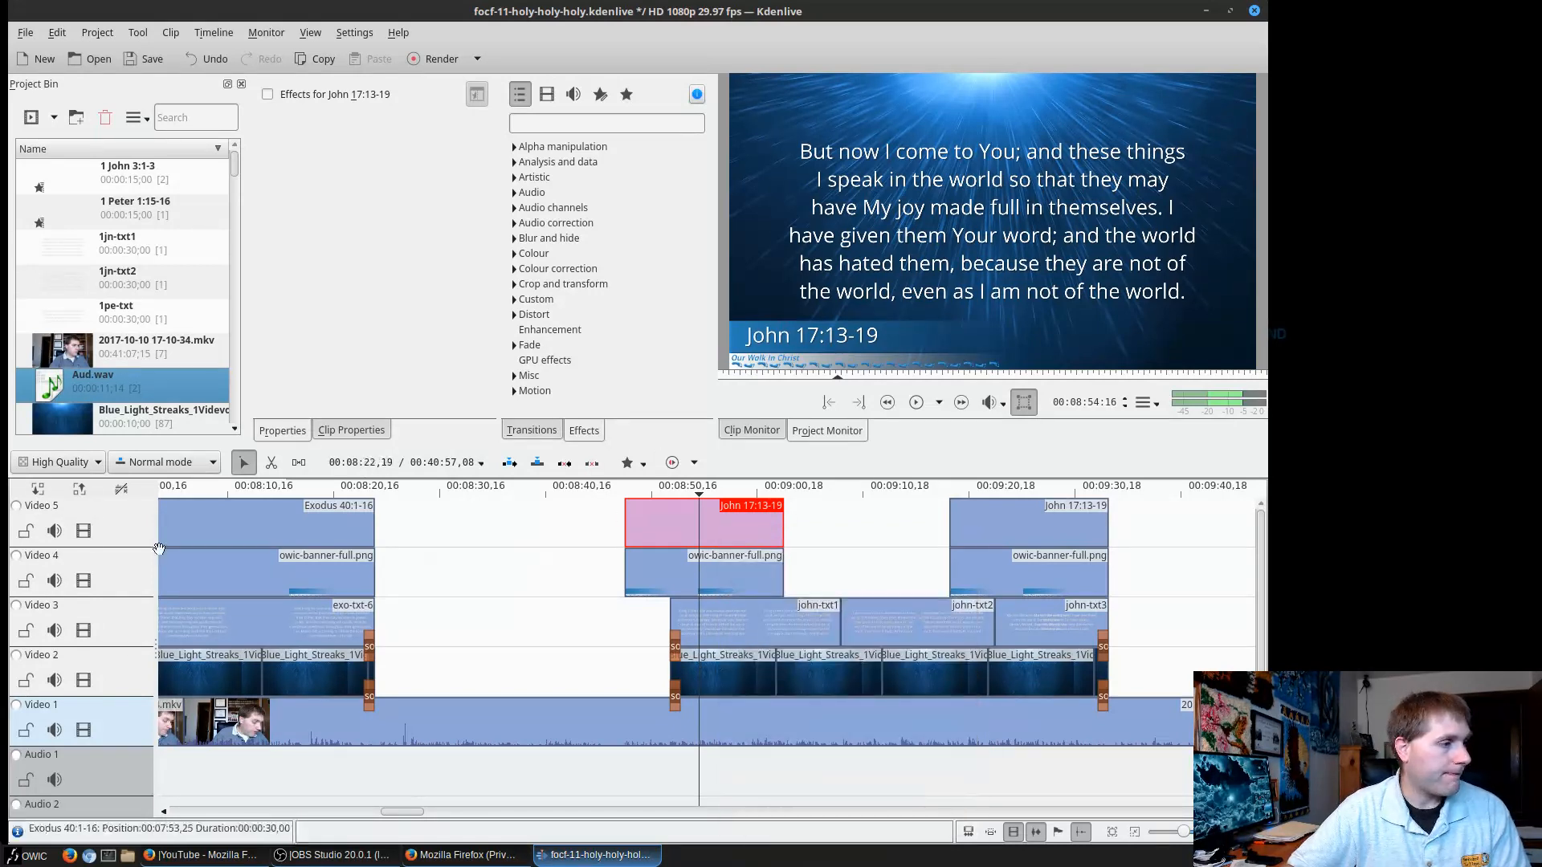
Examine the layers of the John 17:13-19 section in turn: title, owic-banner-full.png, john-txt1, Blue_Light_Streaks background and the main recording.
{"action": "right_click", "coordinate": [127, 522]}
{"action": "left_click", "coordinate": [108, 523]}
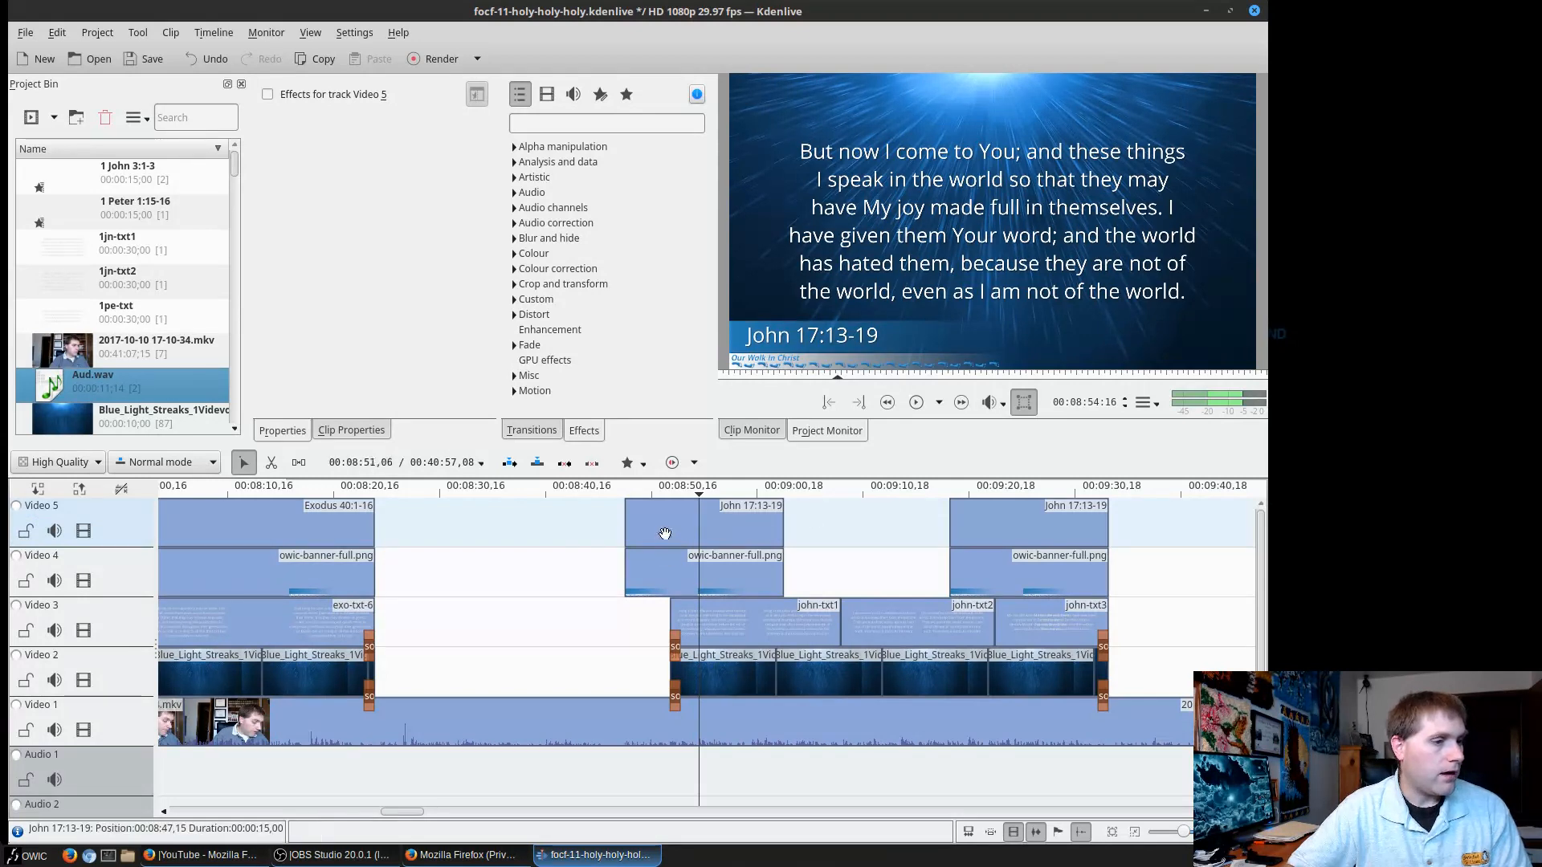
{"action": "left_click", "coordinate": [700, 516]}
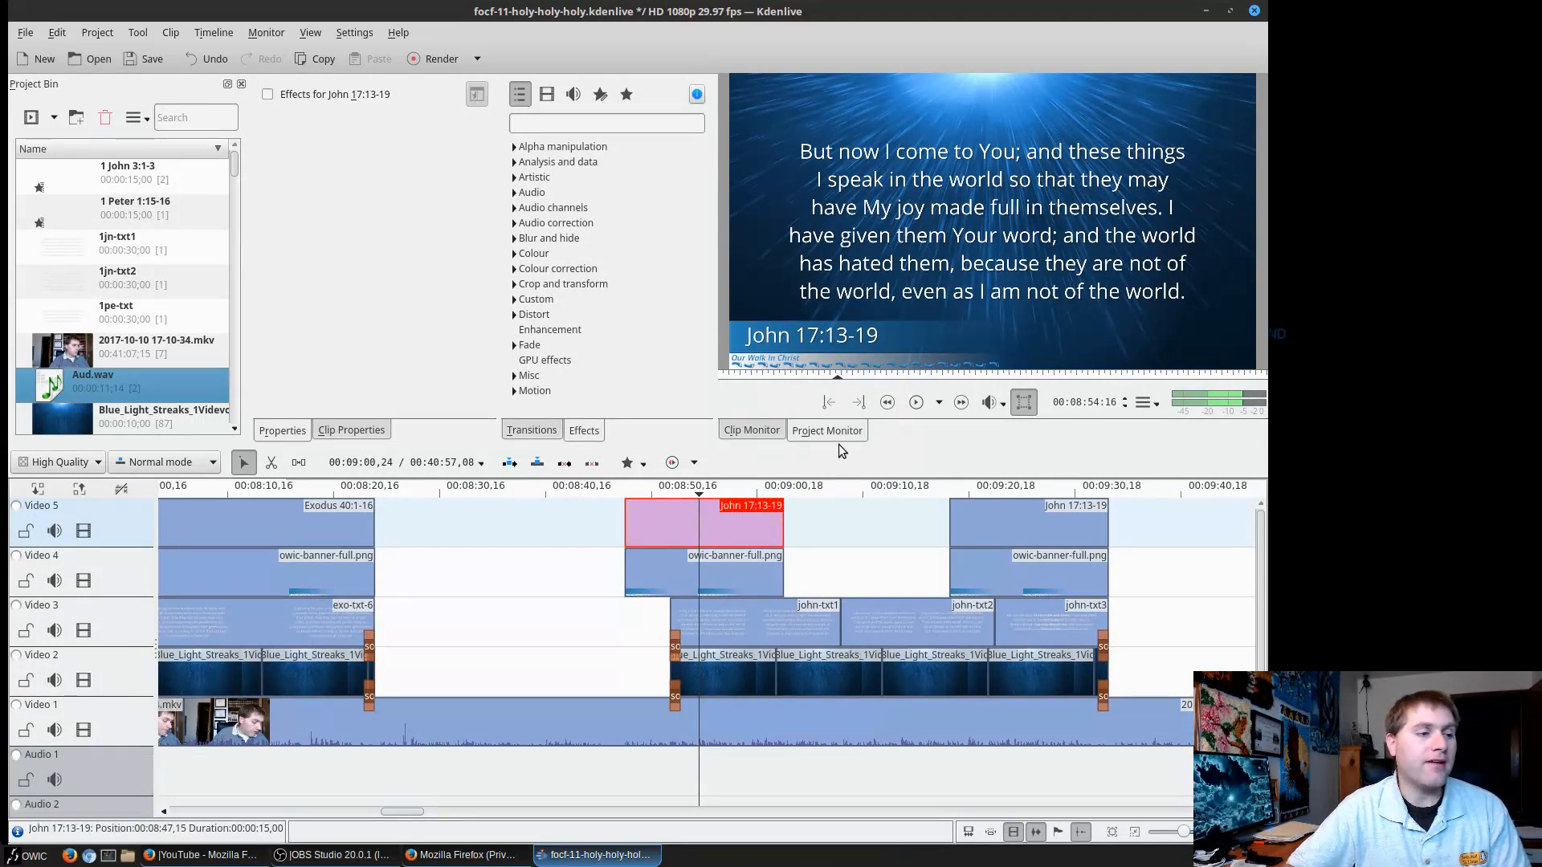
{"action": "left_click", "coordinate": [671, 569]}
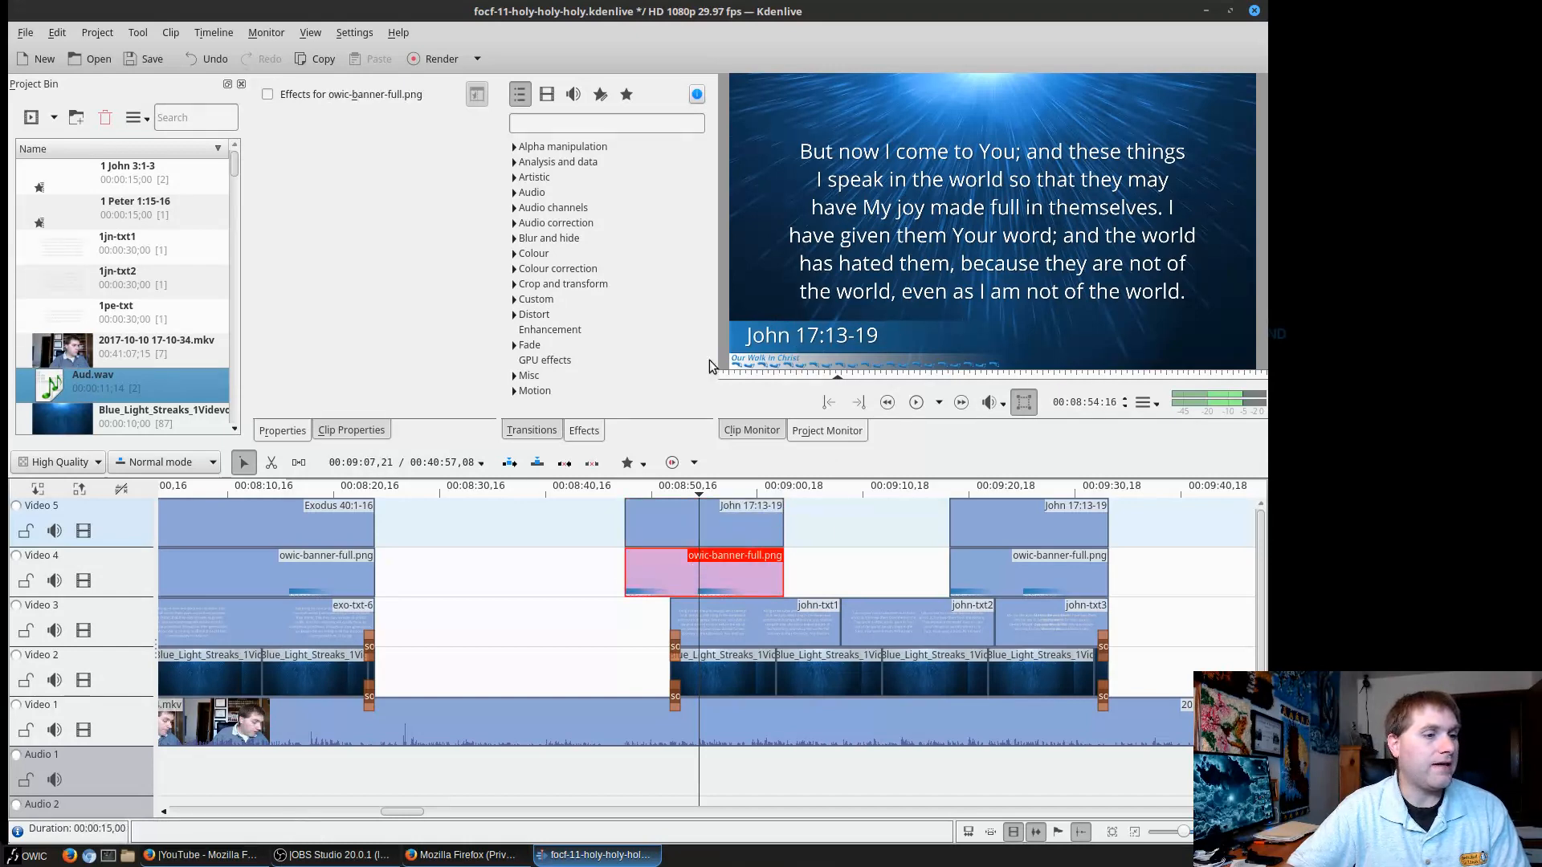
{"action": "left_click", "coordinate": [764, 620]}
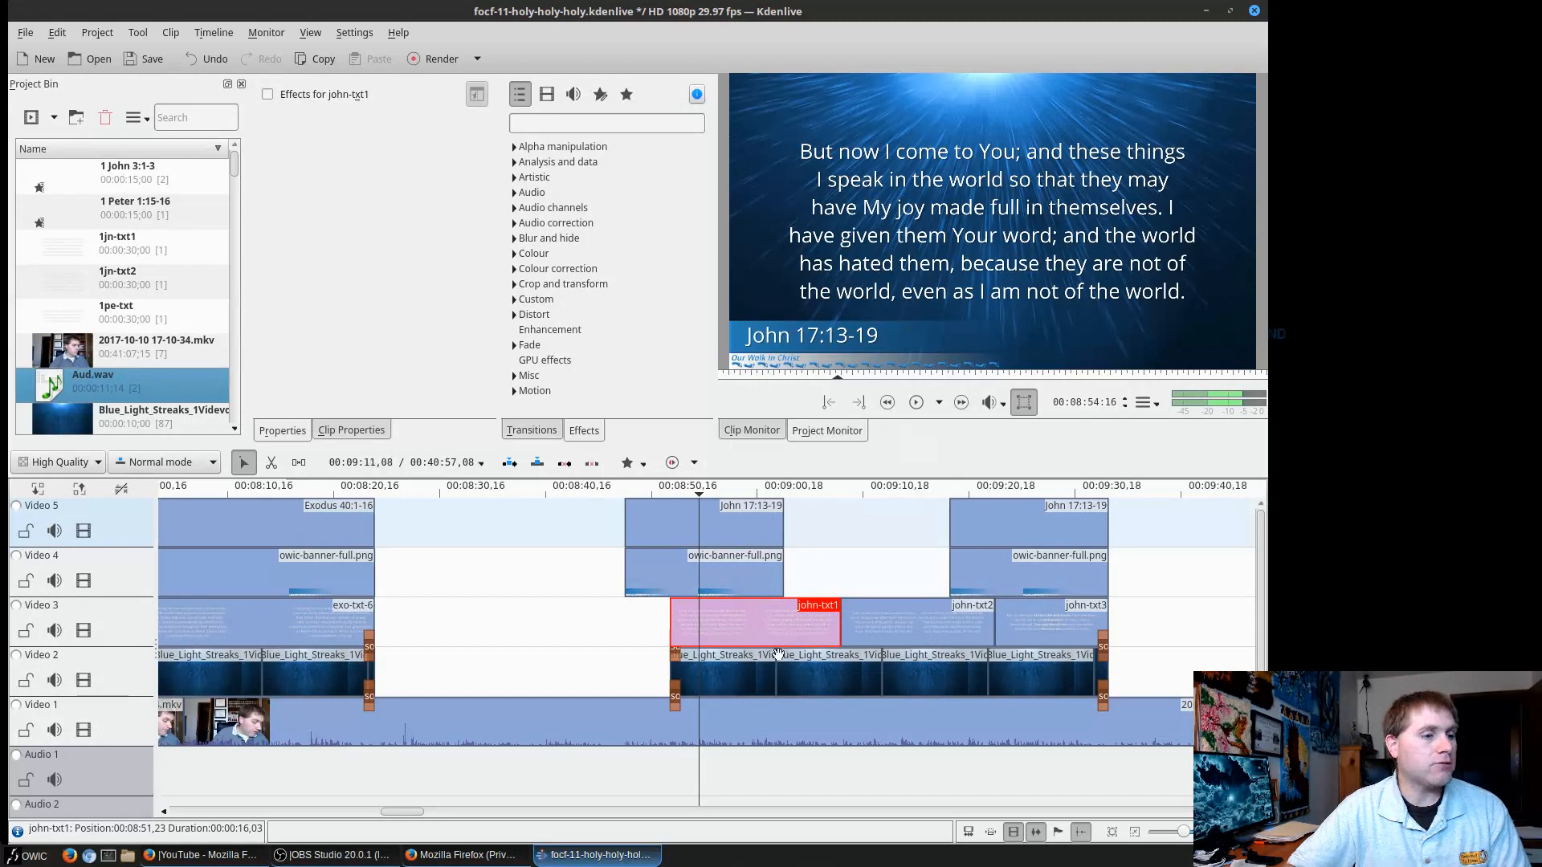
{"action": "left_click", "coordinate": [723, 679]}
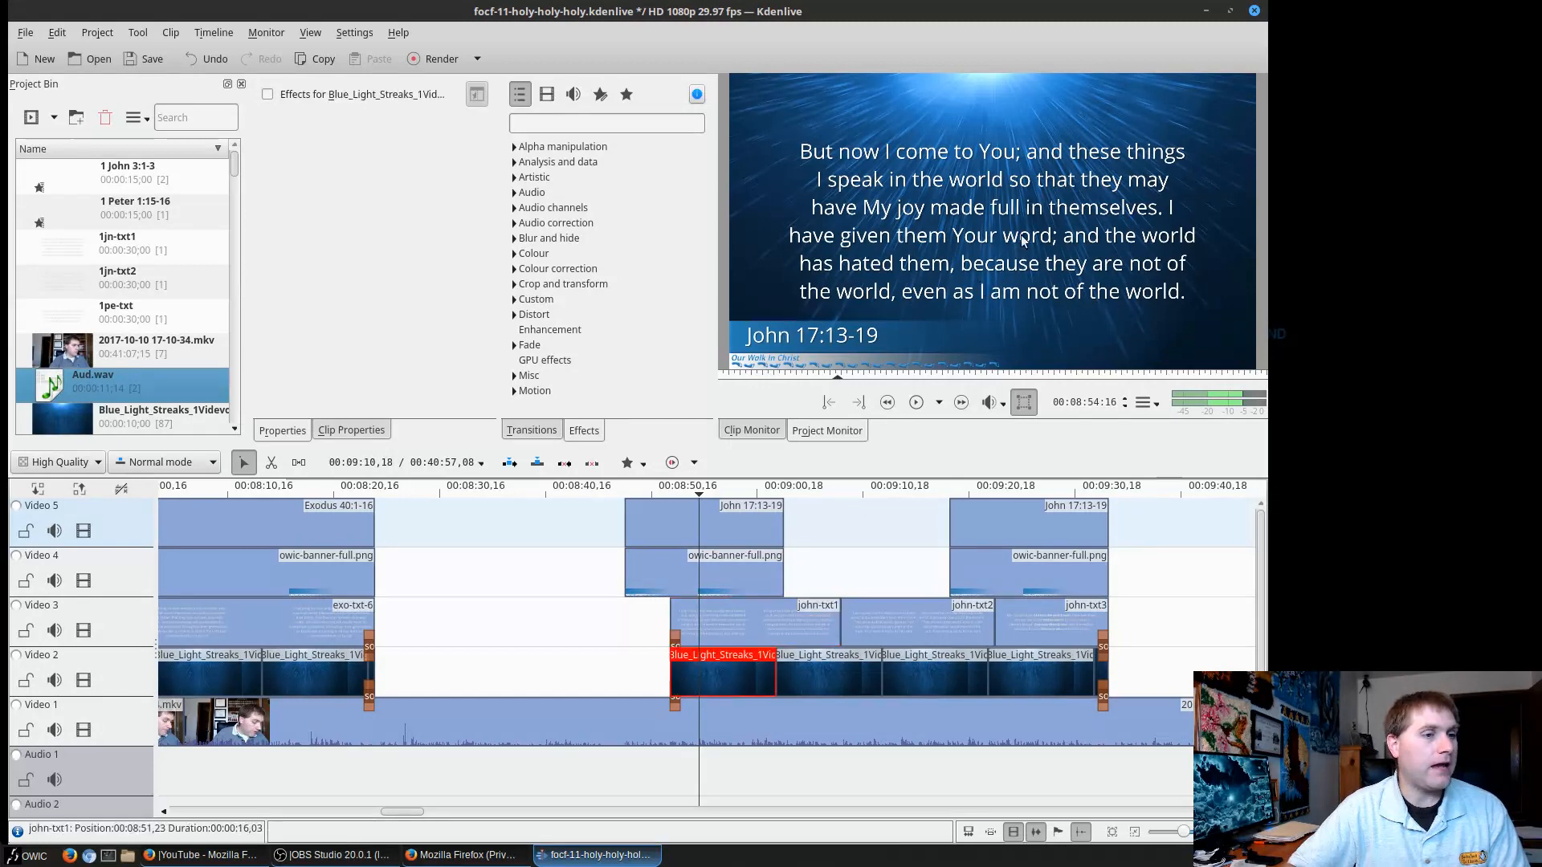
{"action": "left_click", "coordinate": [742, 713]}
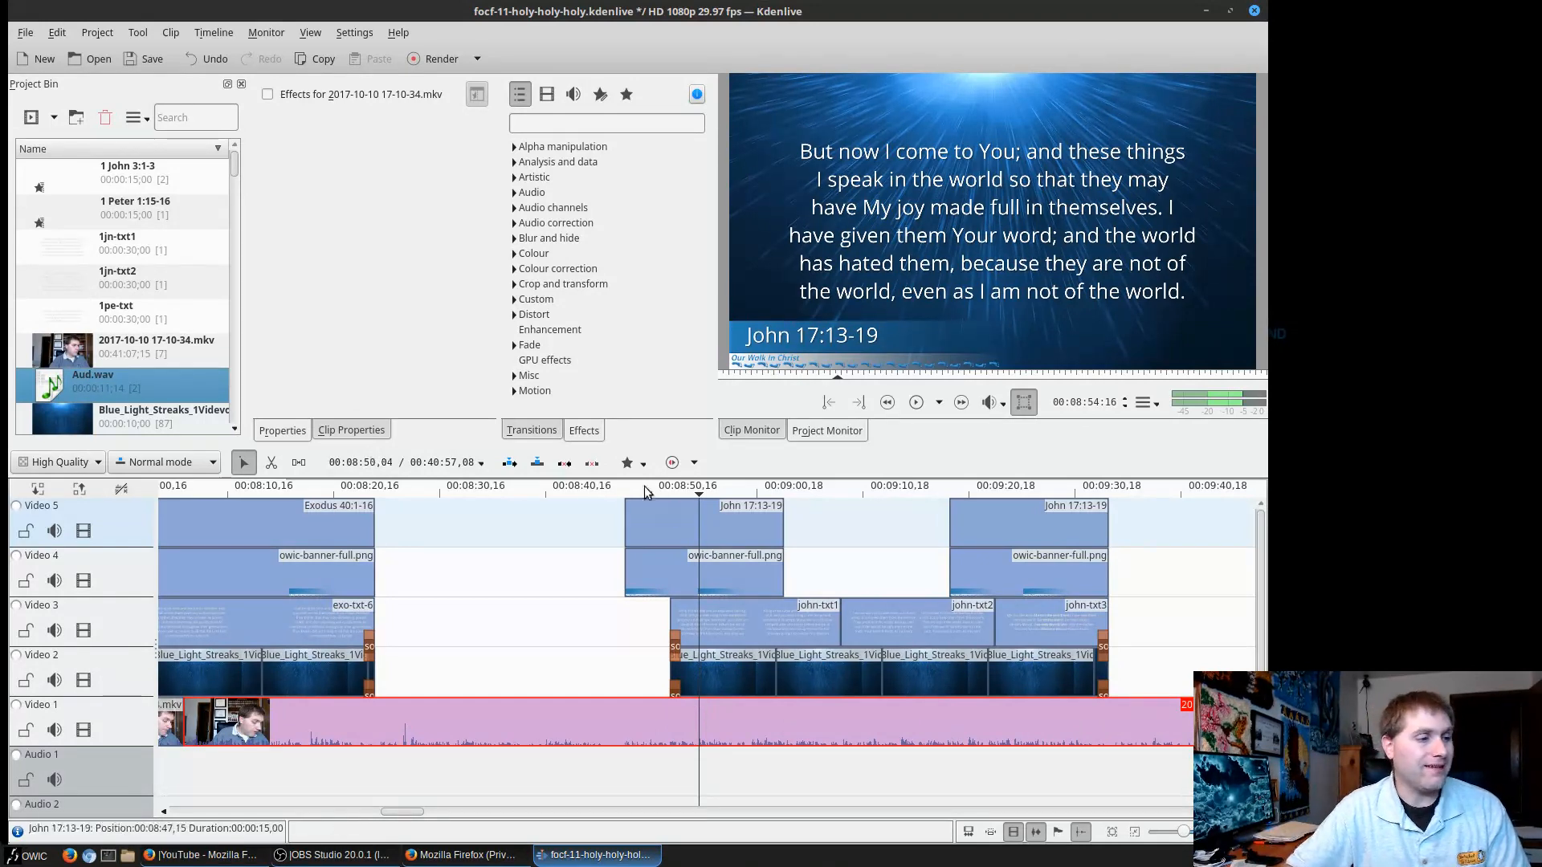
{"action": "left_click", "coordinate": [652, 513]}
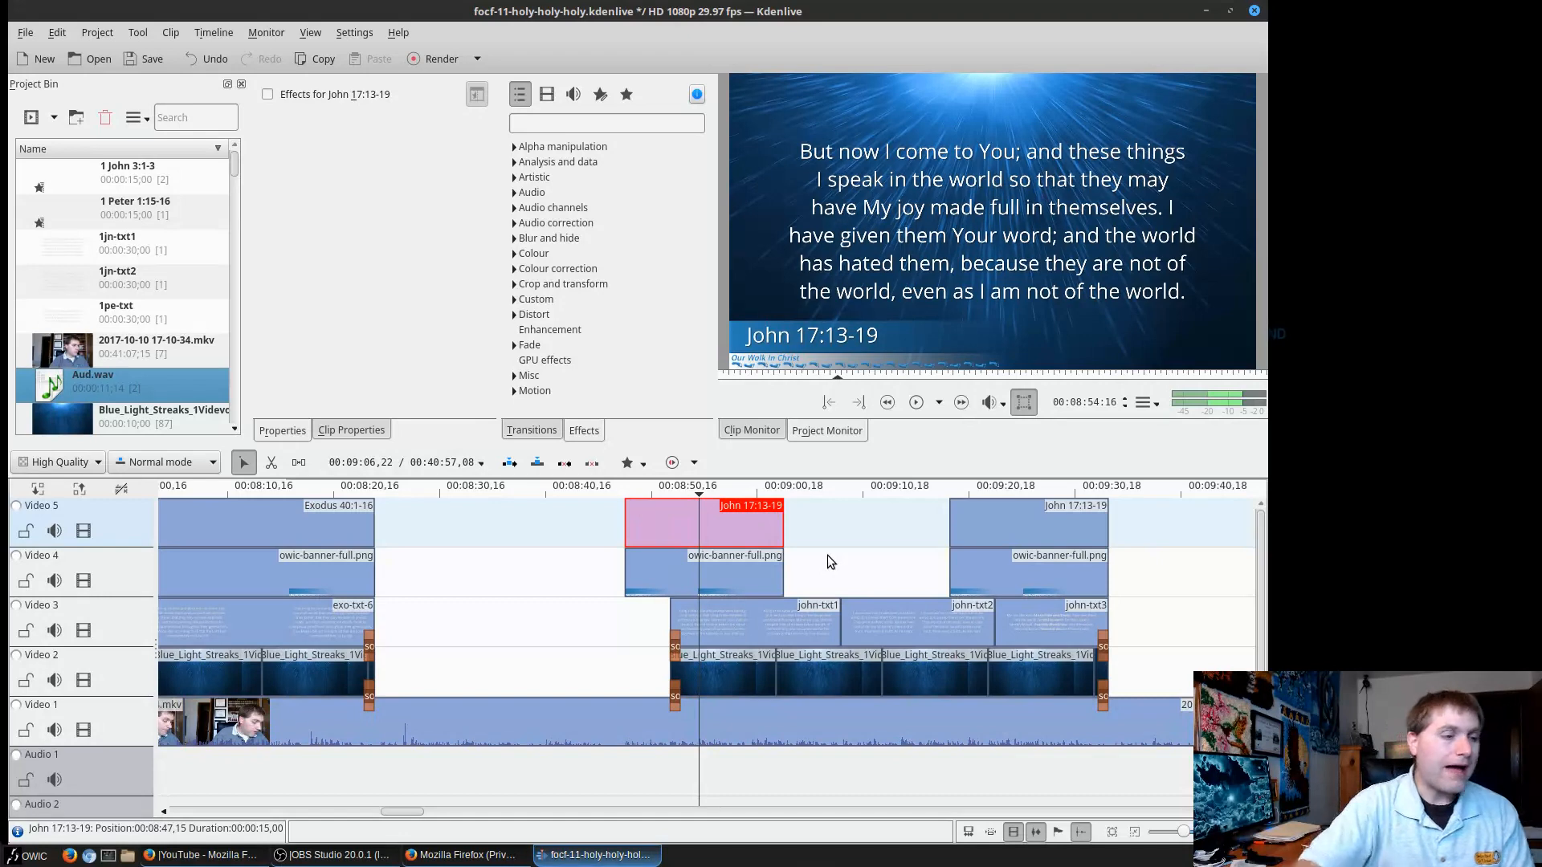
Examine the John 17:13-19 title and banner entrance frame by frame from just before the clip starts to 00:08:48:00.
{"action": "left_click", "coordinate": [618, 489]}
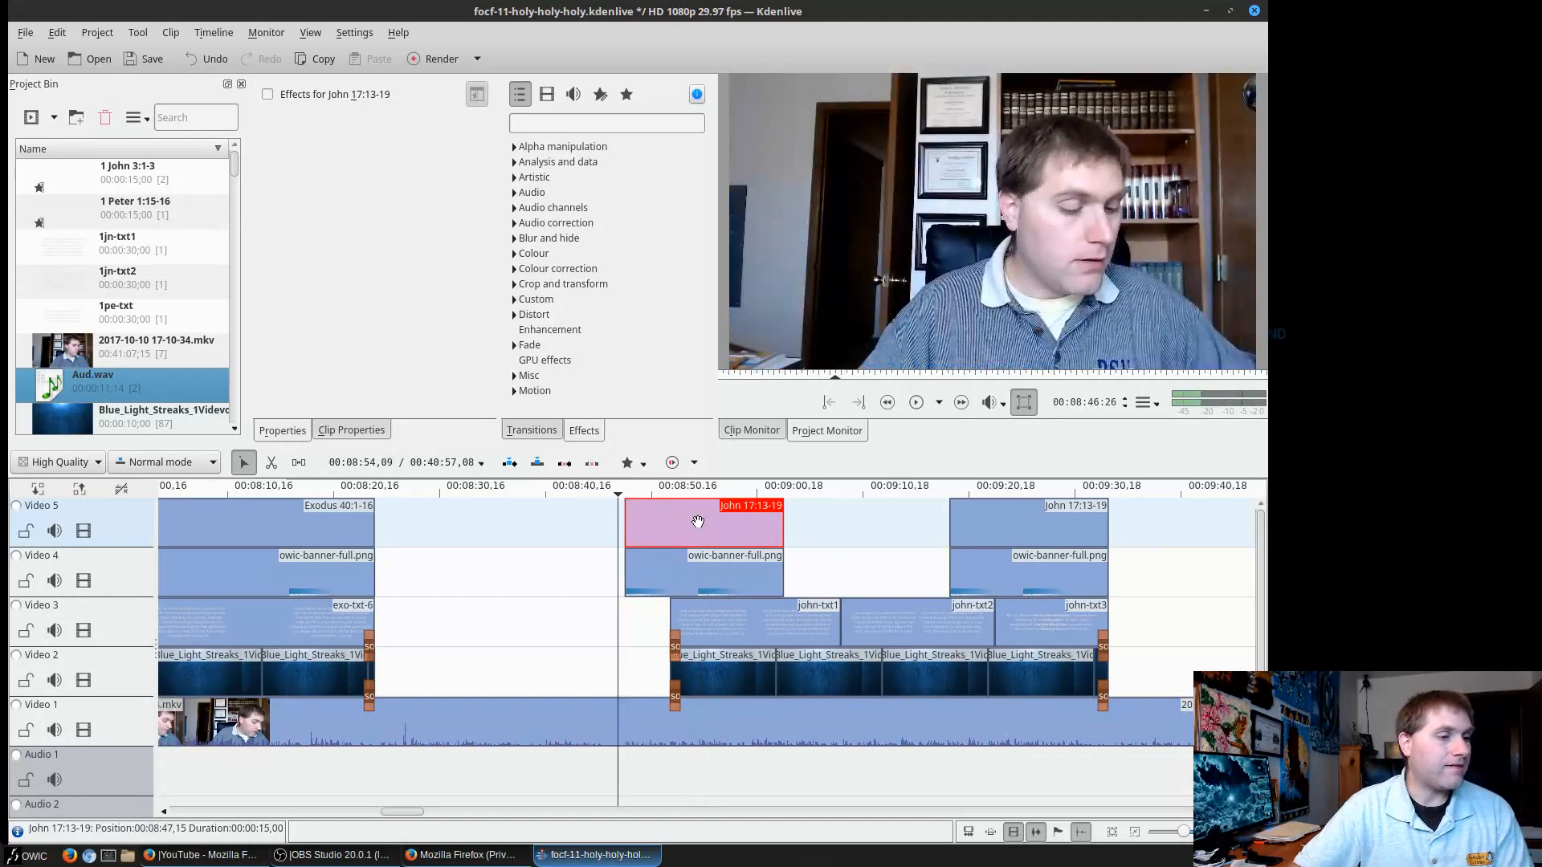
{"action": "key", "text": "Right"}
{"action": "key", "text": "Right"}
{"action": "key", "text": "Right"}
{"action": "key", "text": "Right"}
{"action": "key", "text": "Right"}
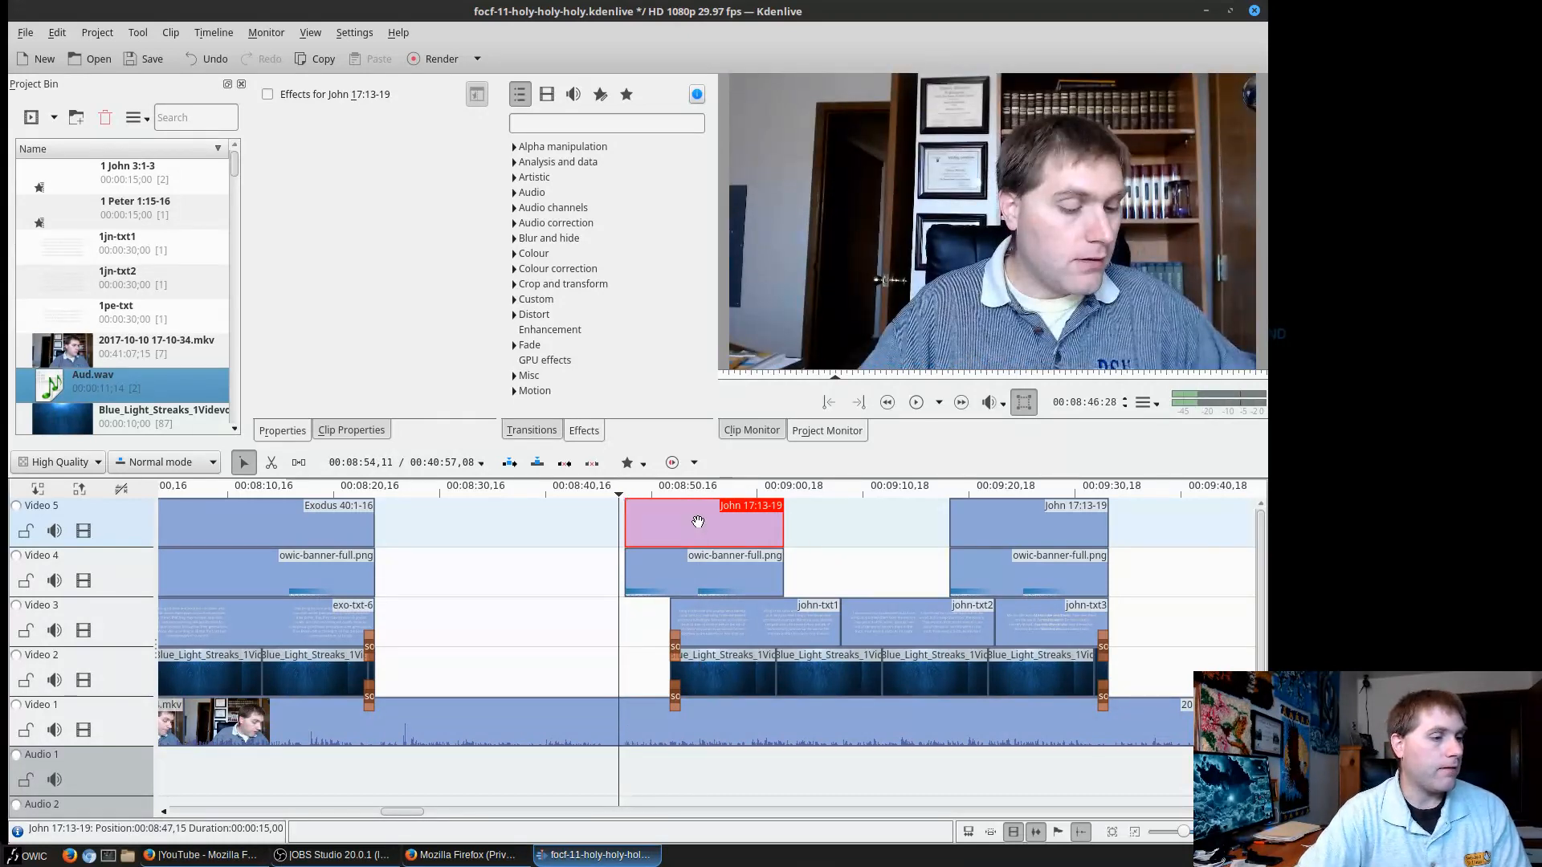
{"action": "key", "text": "Right"}
{"action": "key", "text": "Right"}
{"action": "key", "text": "Right"}
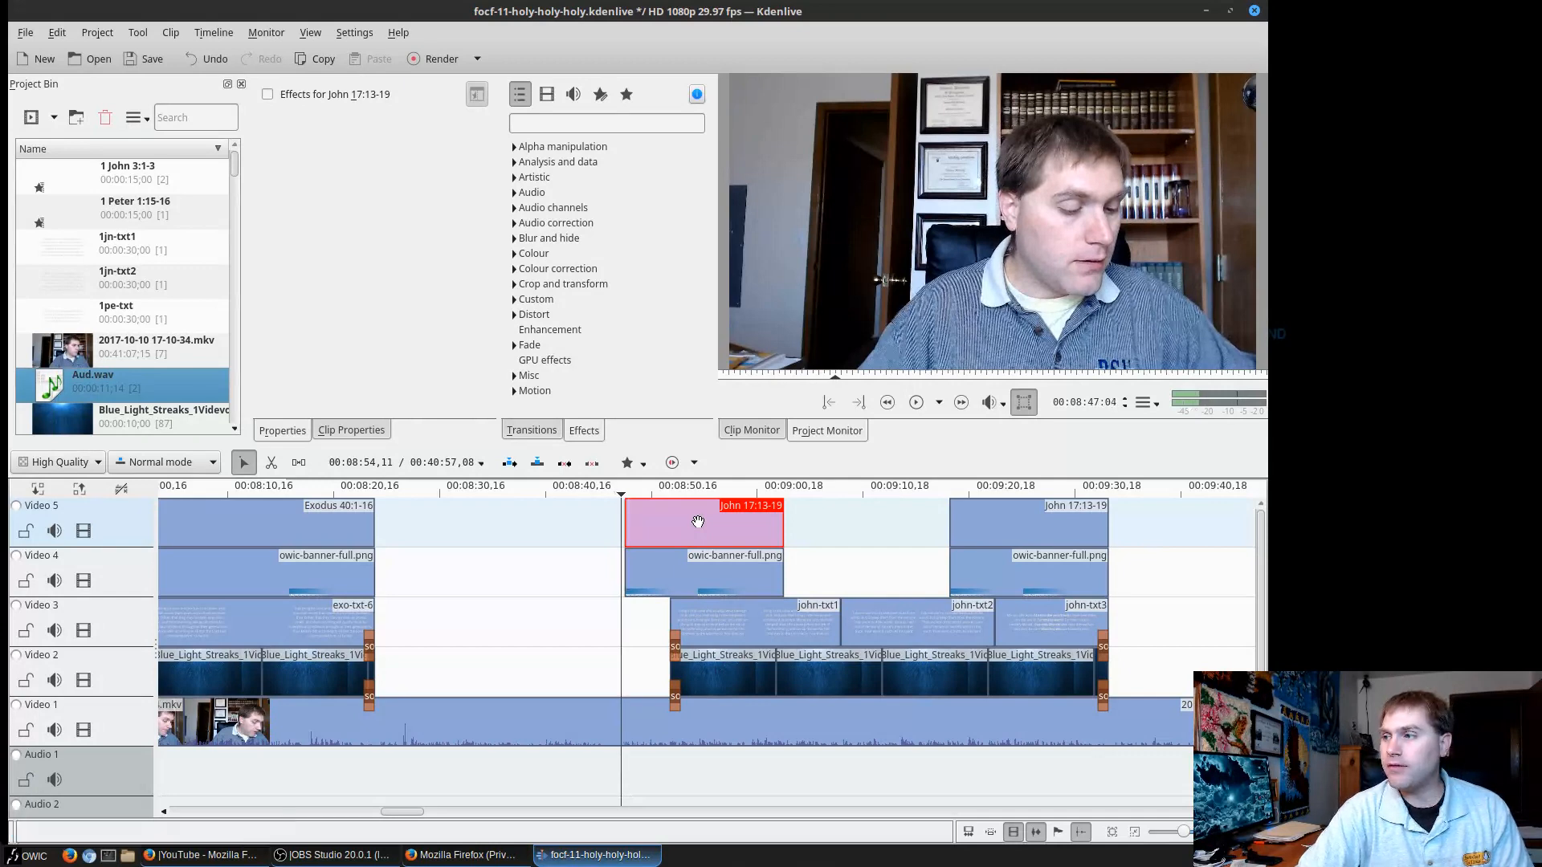
{"action": "key", "text": "Right"}
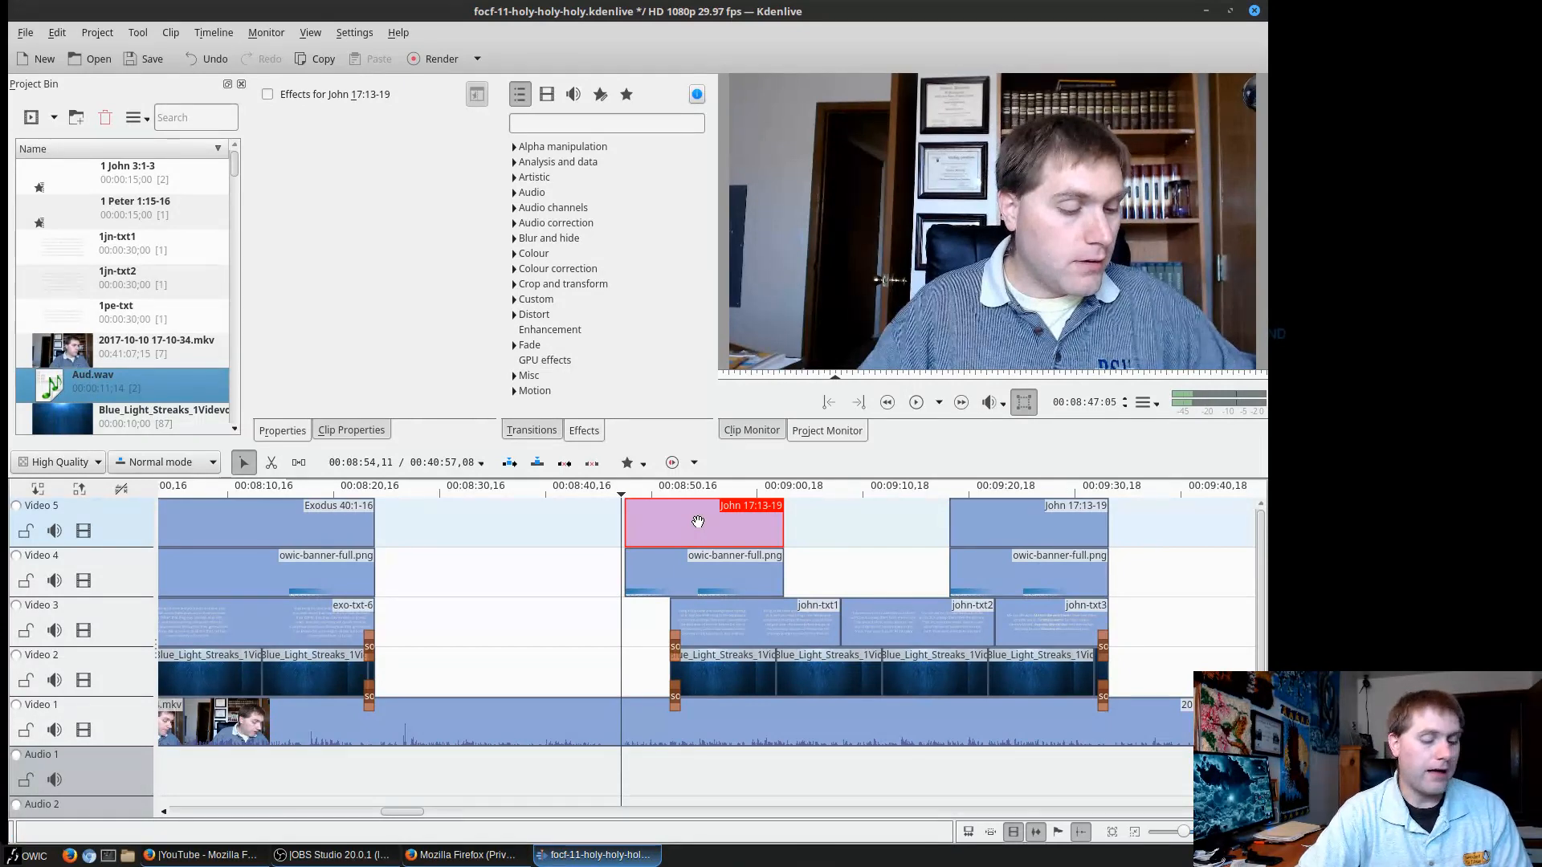
{"action": "key", "text": "Right"}
{"action": "key", "text": "Right"}
{"action": "key", "text": "Right"}
{"action": "key", "text": "Right"}
{"action": "key", "text": "Right"}
{"action": "key", "text": "Right"}
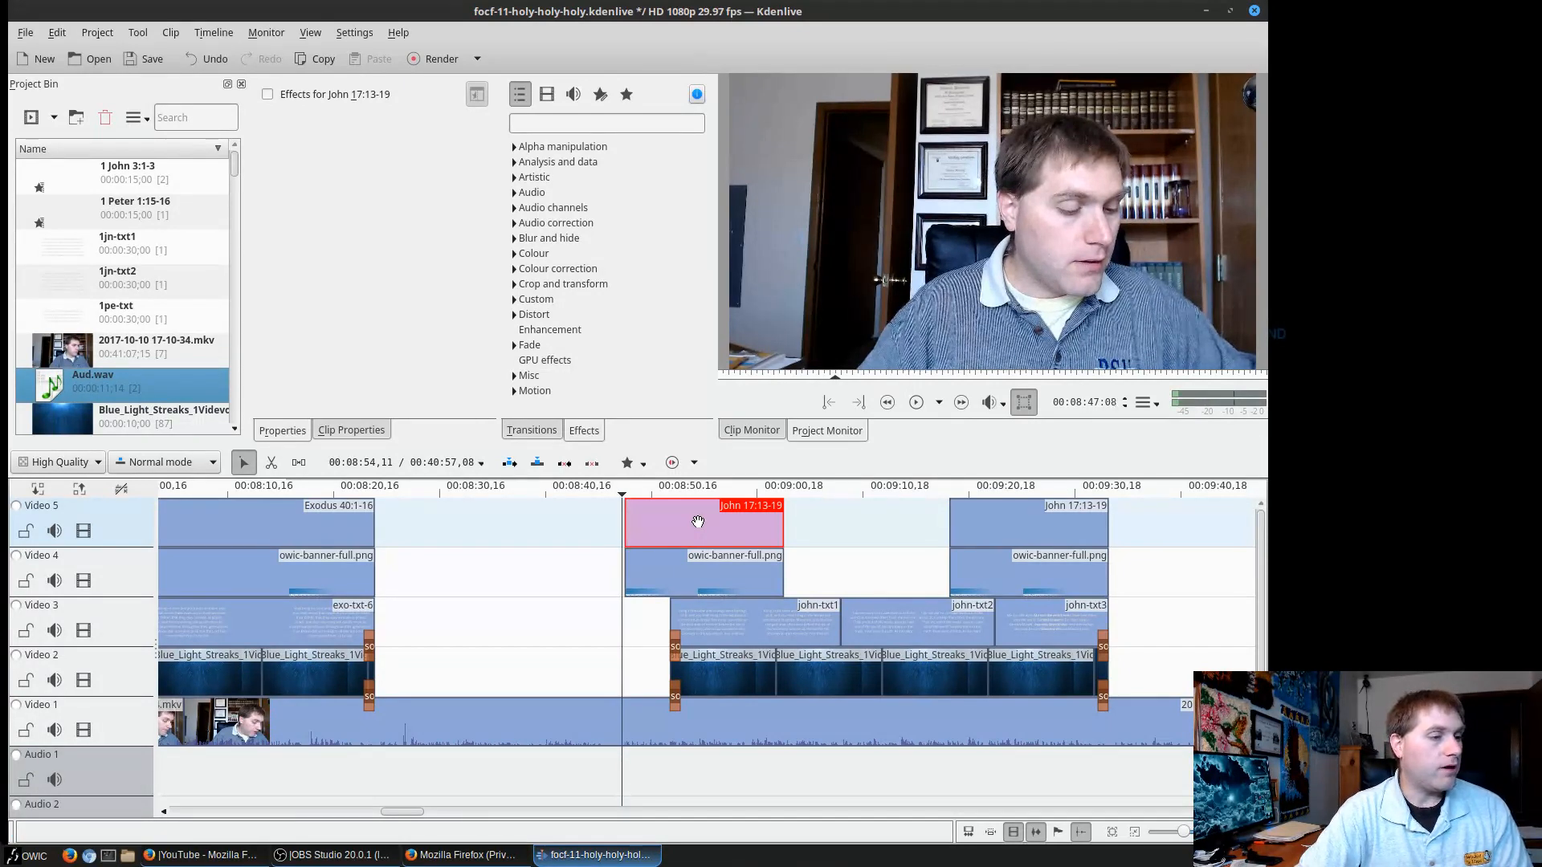
{"action": "key", "text": "Right"}
{"action": "key", "text": "Right"}
{"action": "key", "text": "Right"}
{"action": "key", "text": "Right"}
{"action": "key", "text": "Right"}
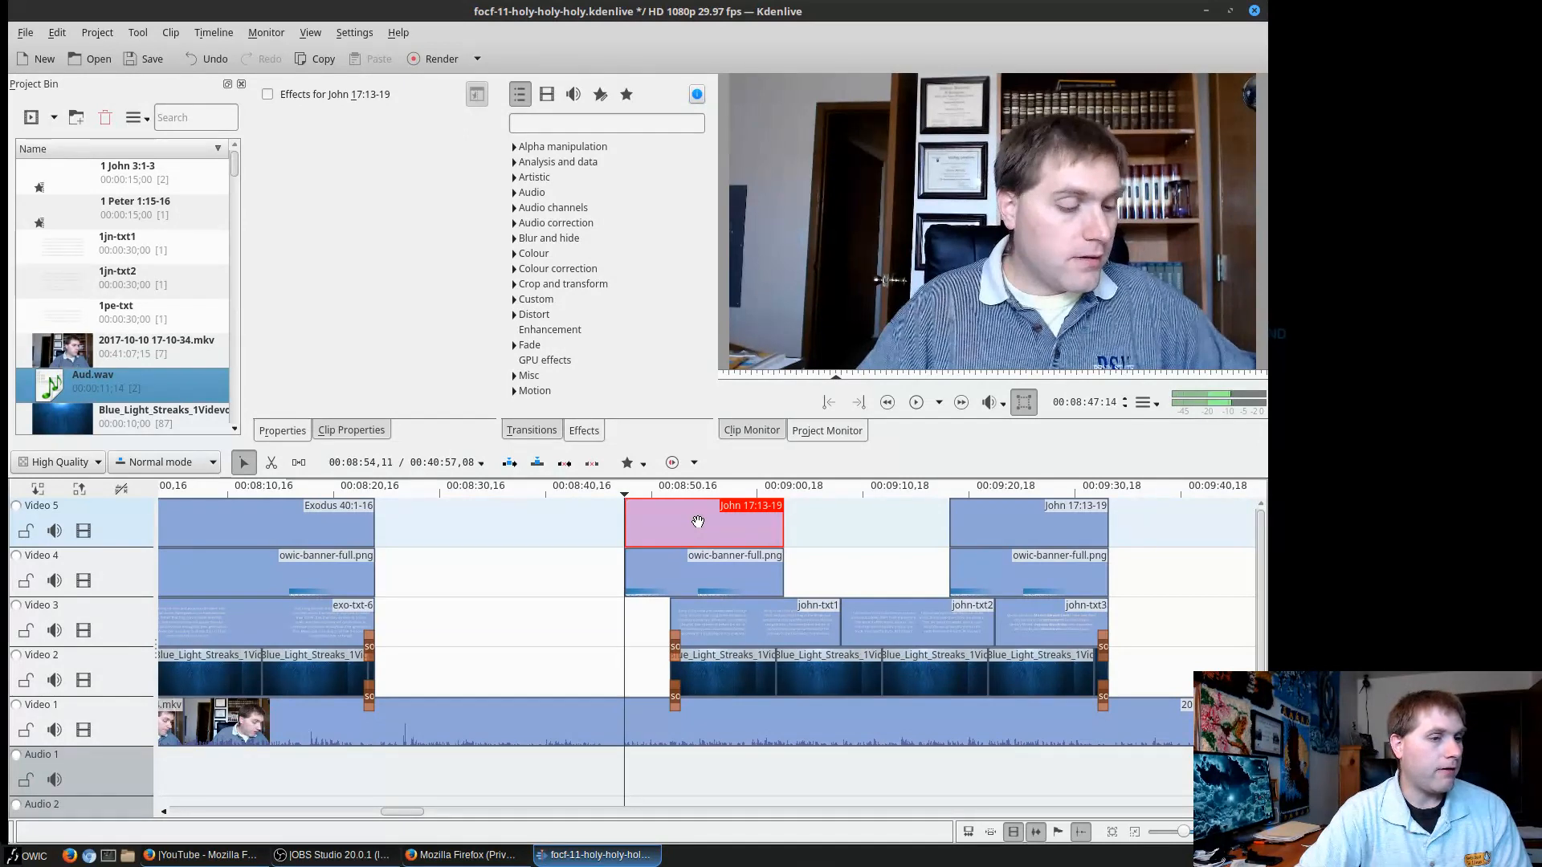
{"action": "key", "text": "Right"}
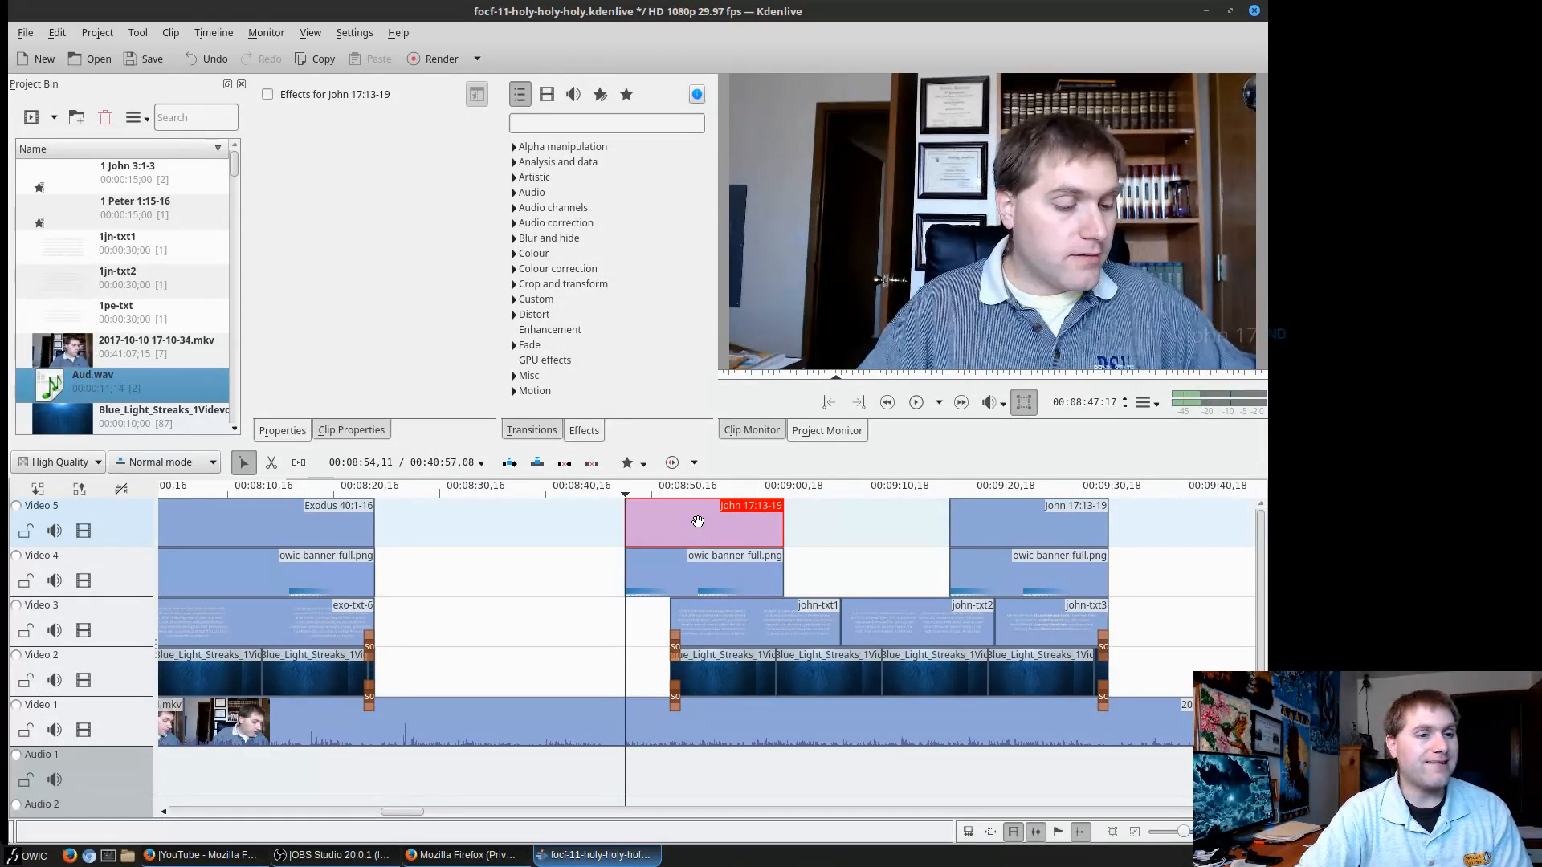
{"action": "key", "text": "Right"}
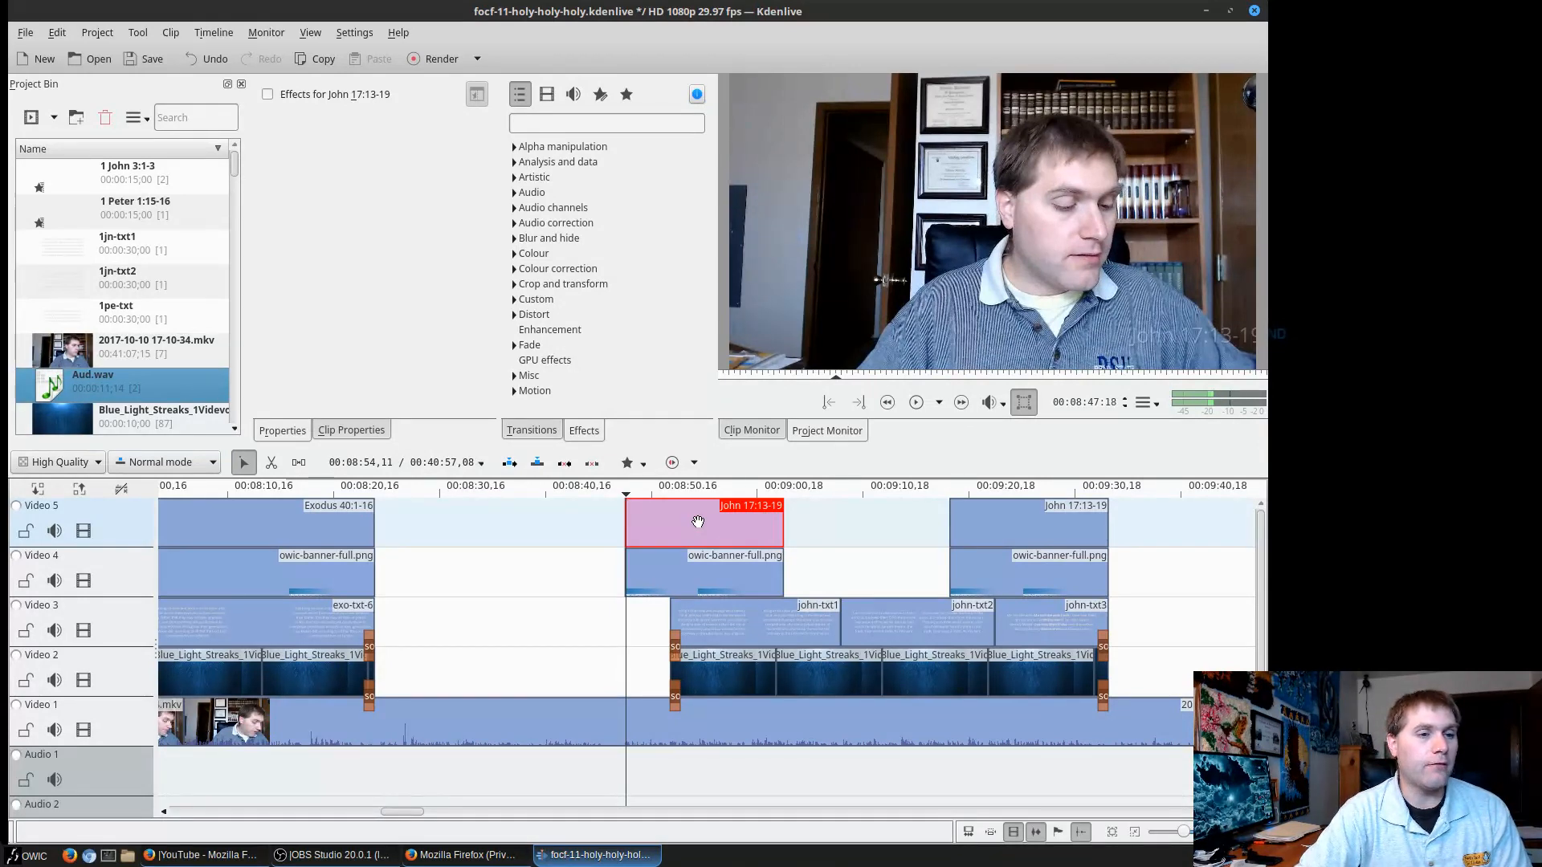
{"action": "key", "text": "Right"}
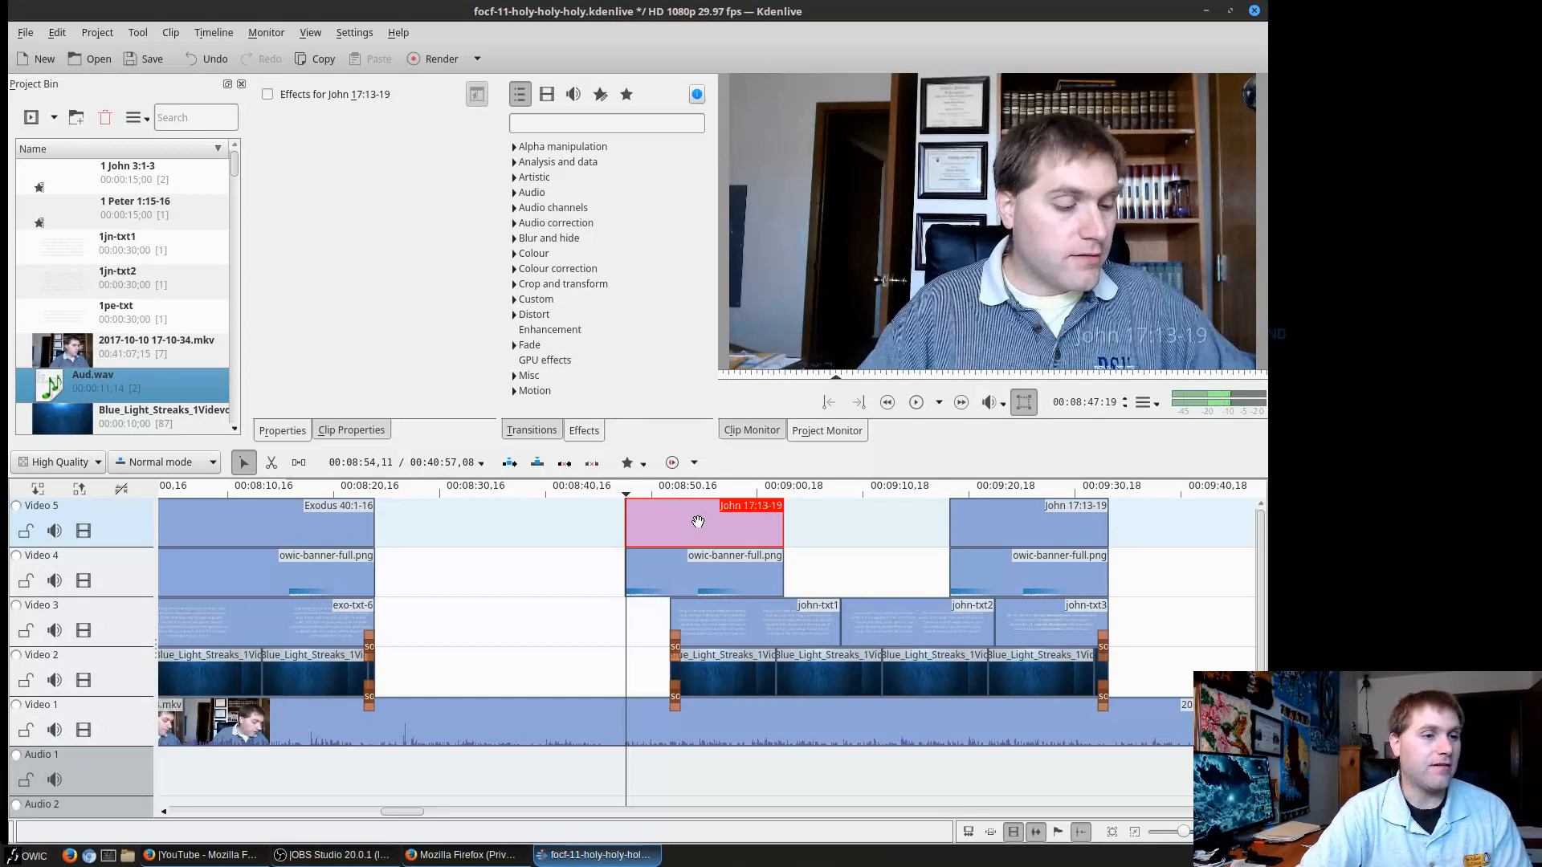
{"action": "key", "text": "Right"}
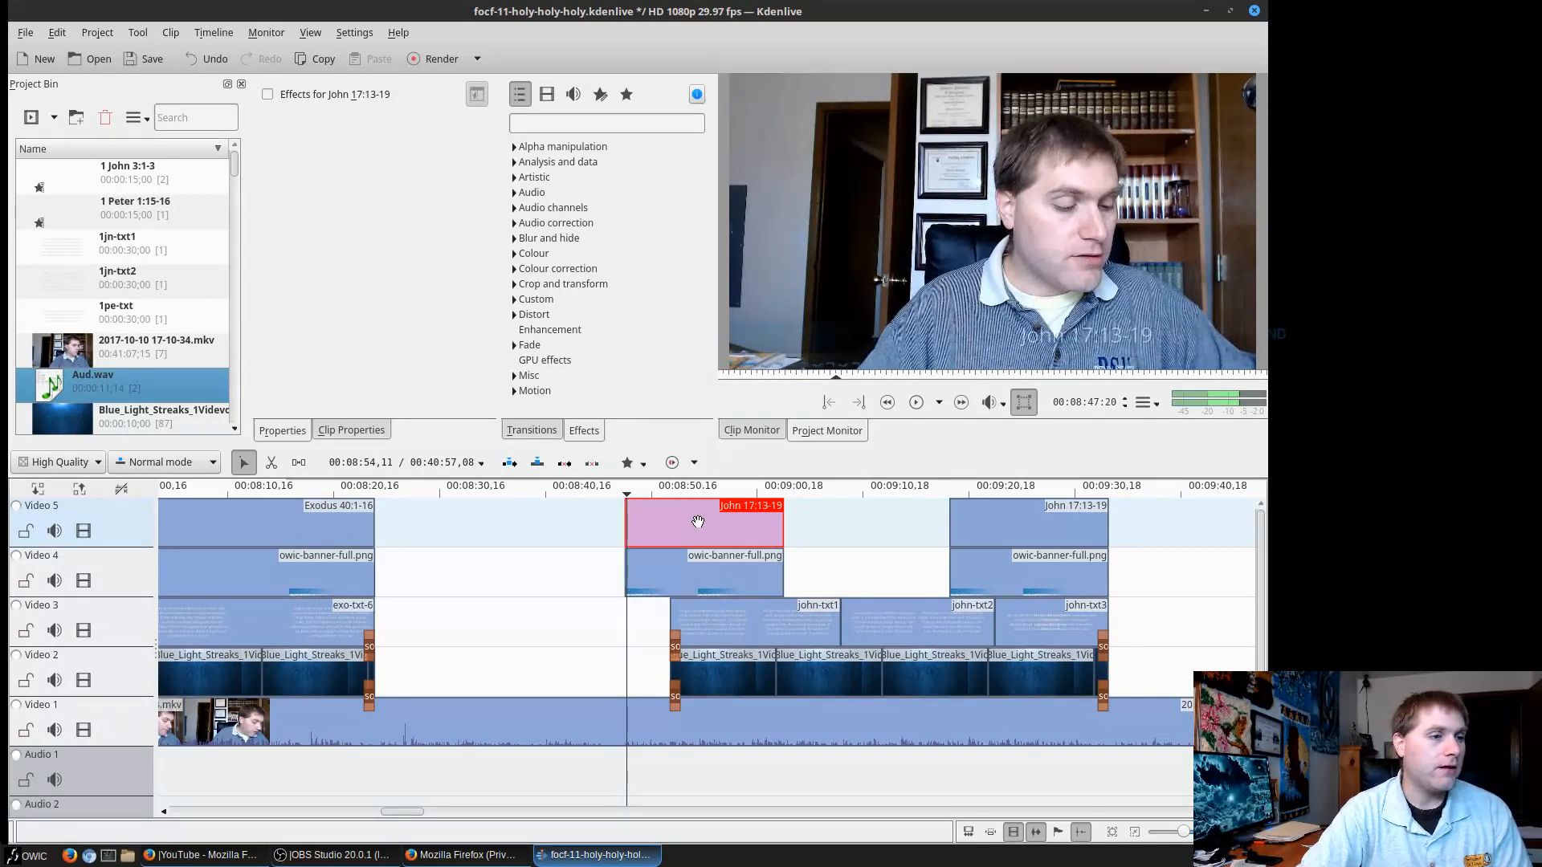
{"action": "key", "text": "Right"}
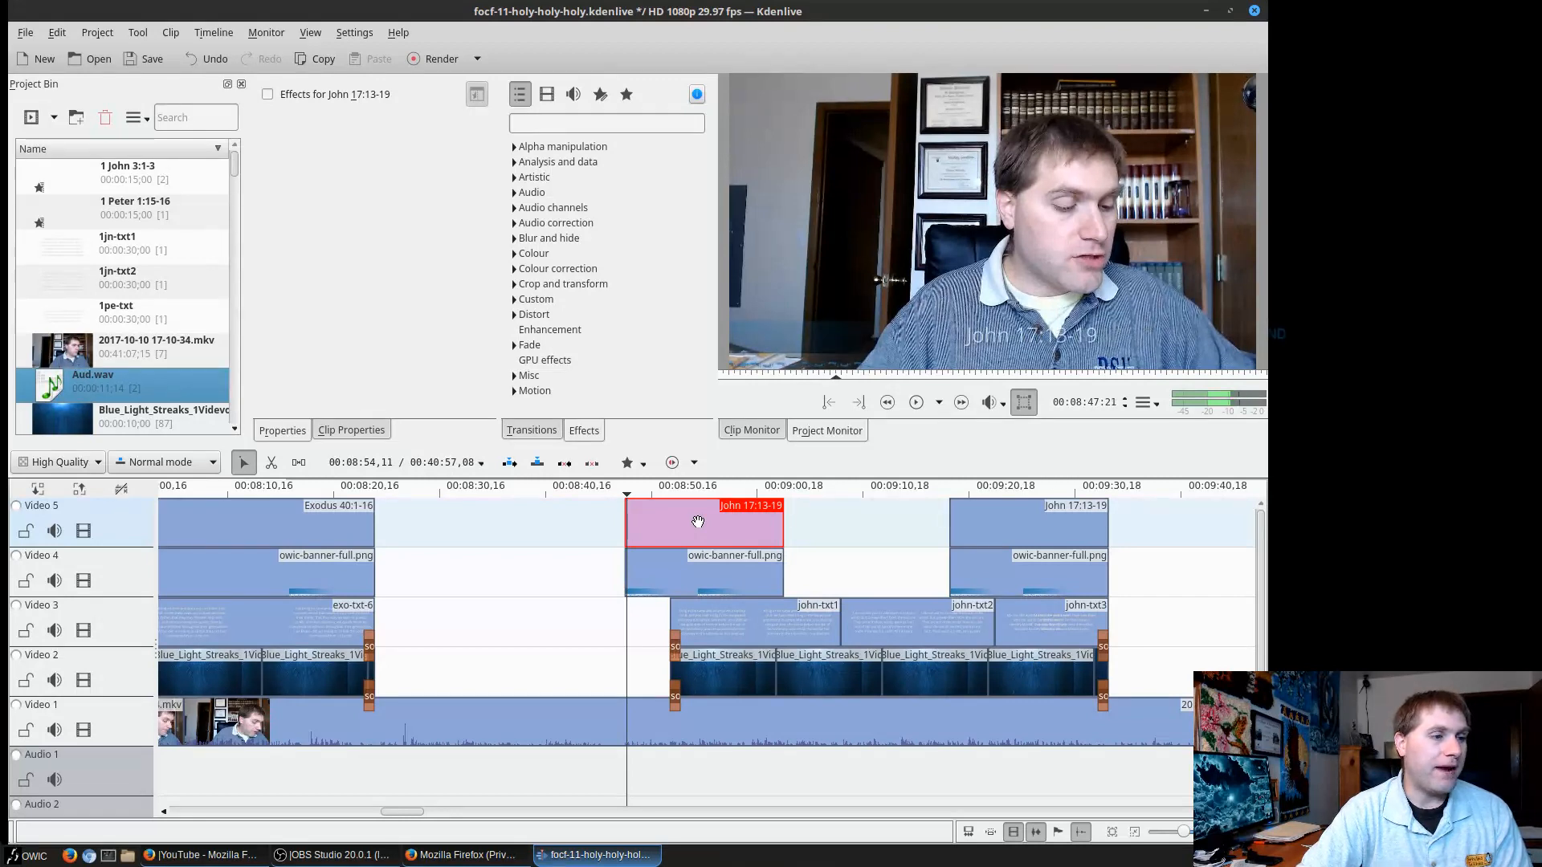
{"action": "key", "text": "Right"}
{"action": "key", "text": "Right"}
{"action": "key", "text": "Right"}
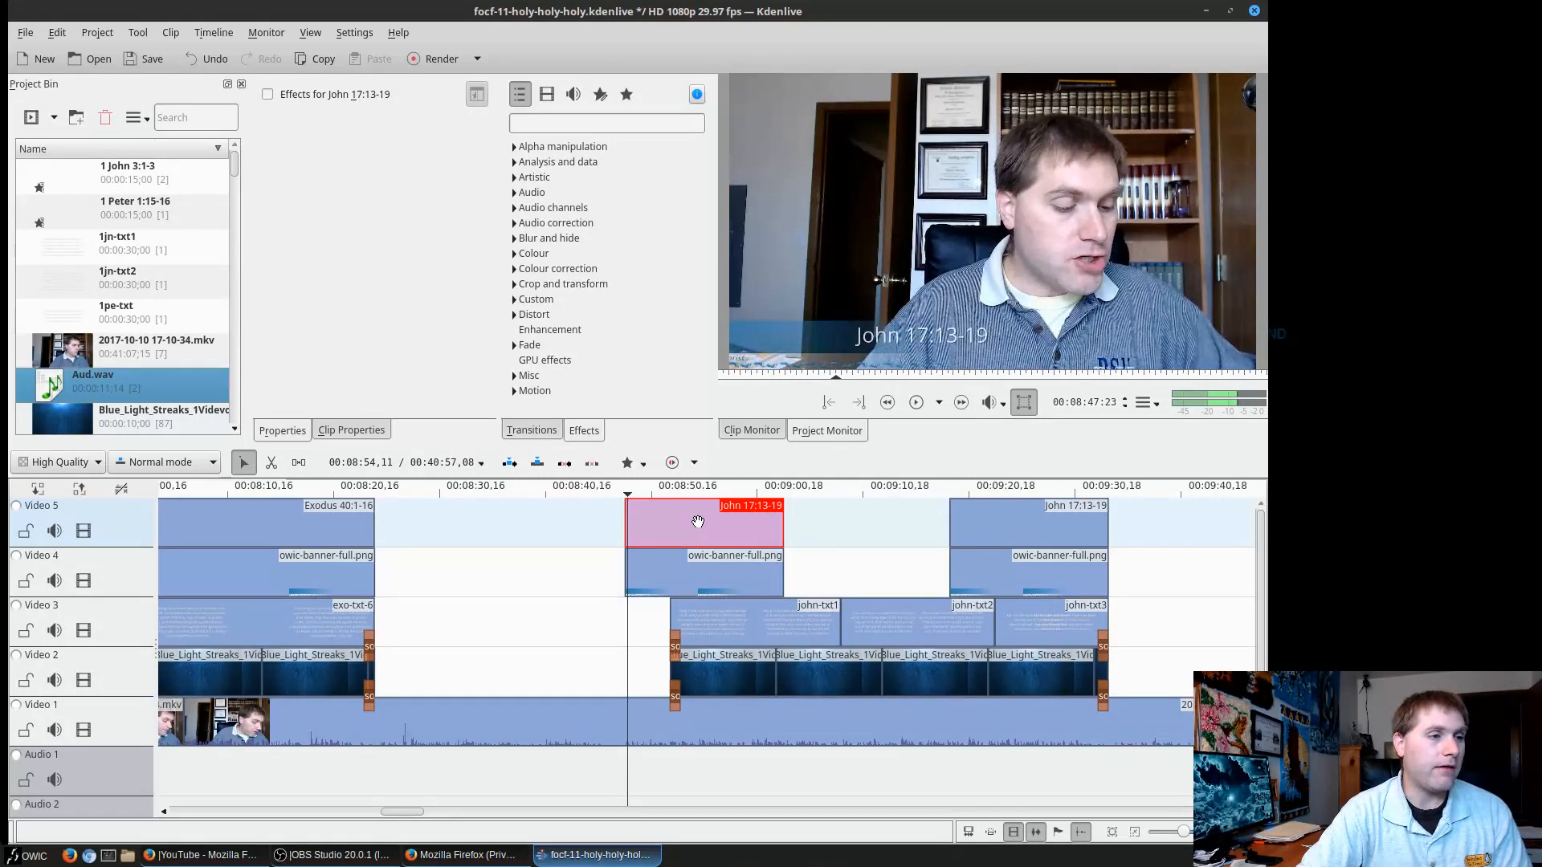
{"action": "key", "text": "Right"}
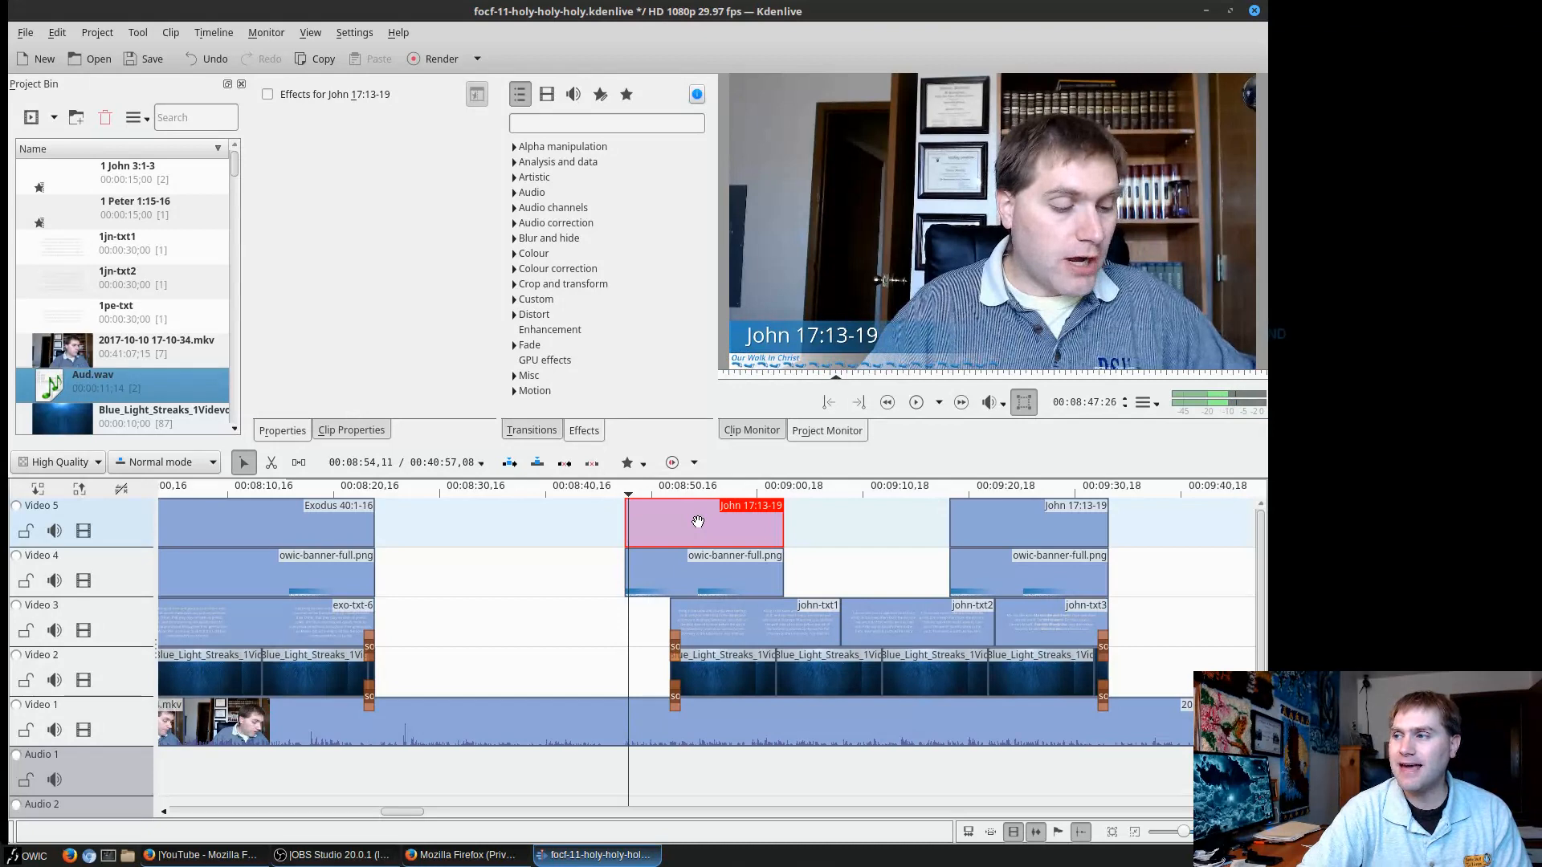
{"action": "key", "text": "Right"}
{"action": "key", "text": "Right"}
{"action": "key", "text": "Right"}
{"action": "key", "text": "Right"}
{"action": "key", "text": "Right"}
{"action": "key", "text": "Right"}
{"action": "key", "text": "Right"}
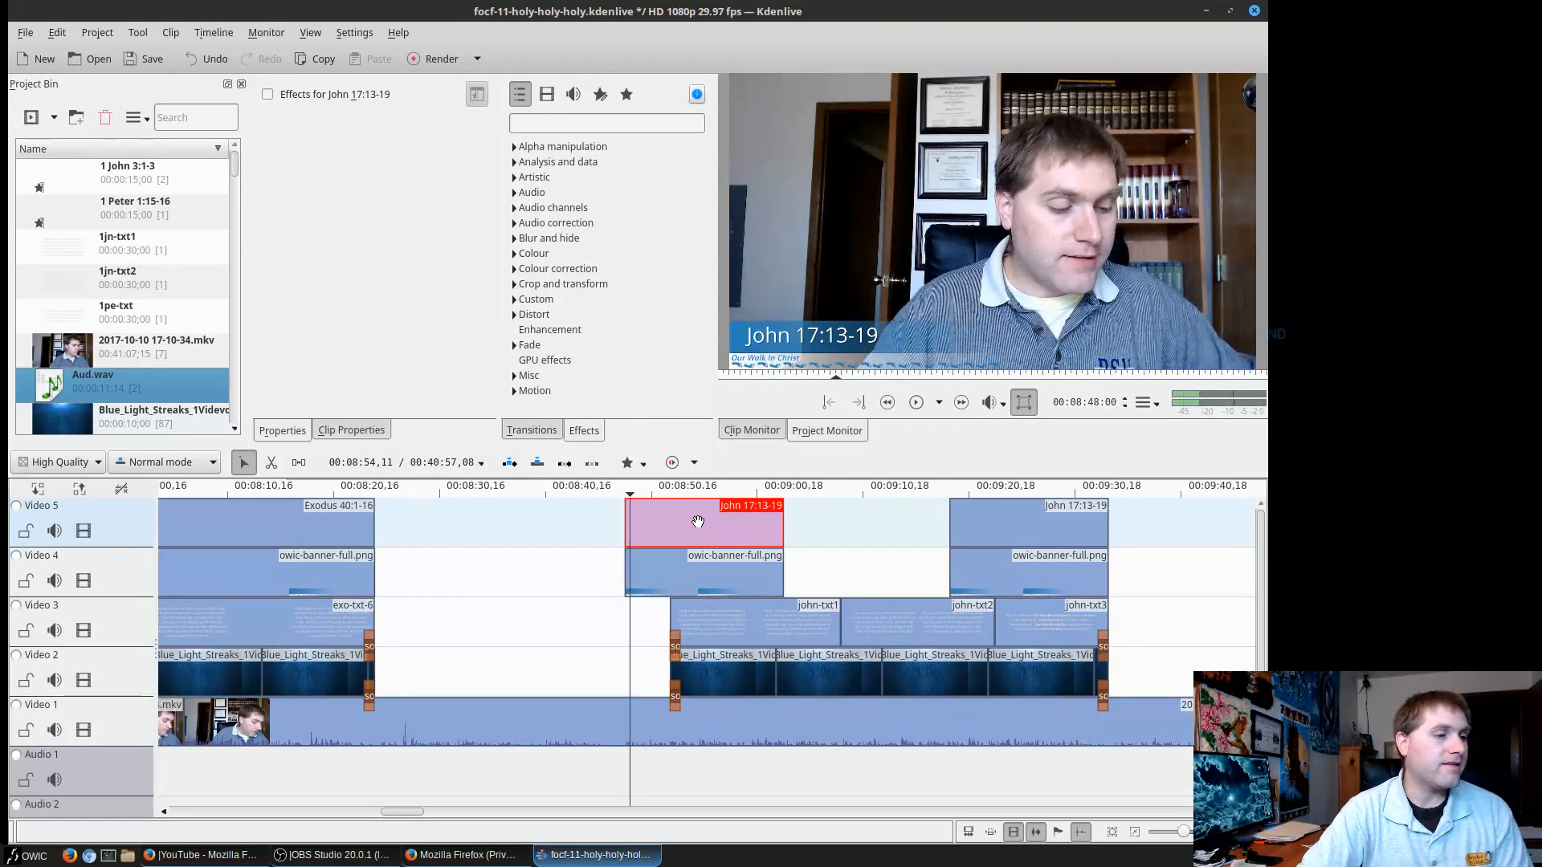
Inspect the verse-in-15 effect on the 1 Peter 1:15-16 bin clip and the custom effects, including banner-in-15.
{"action": "key", "text": "Right"}
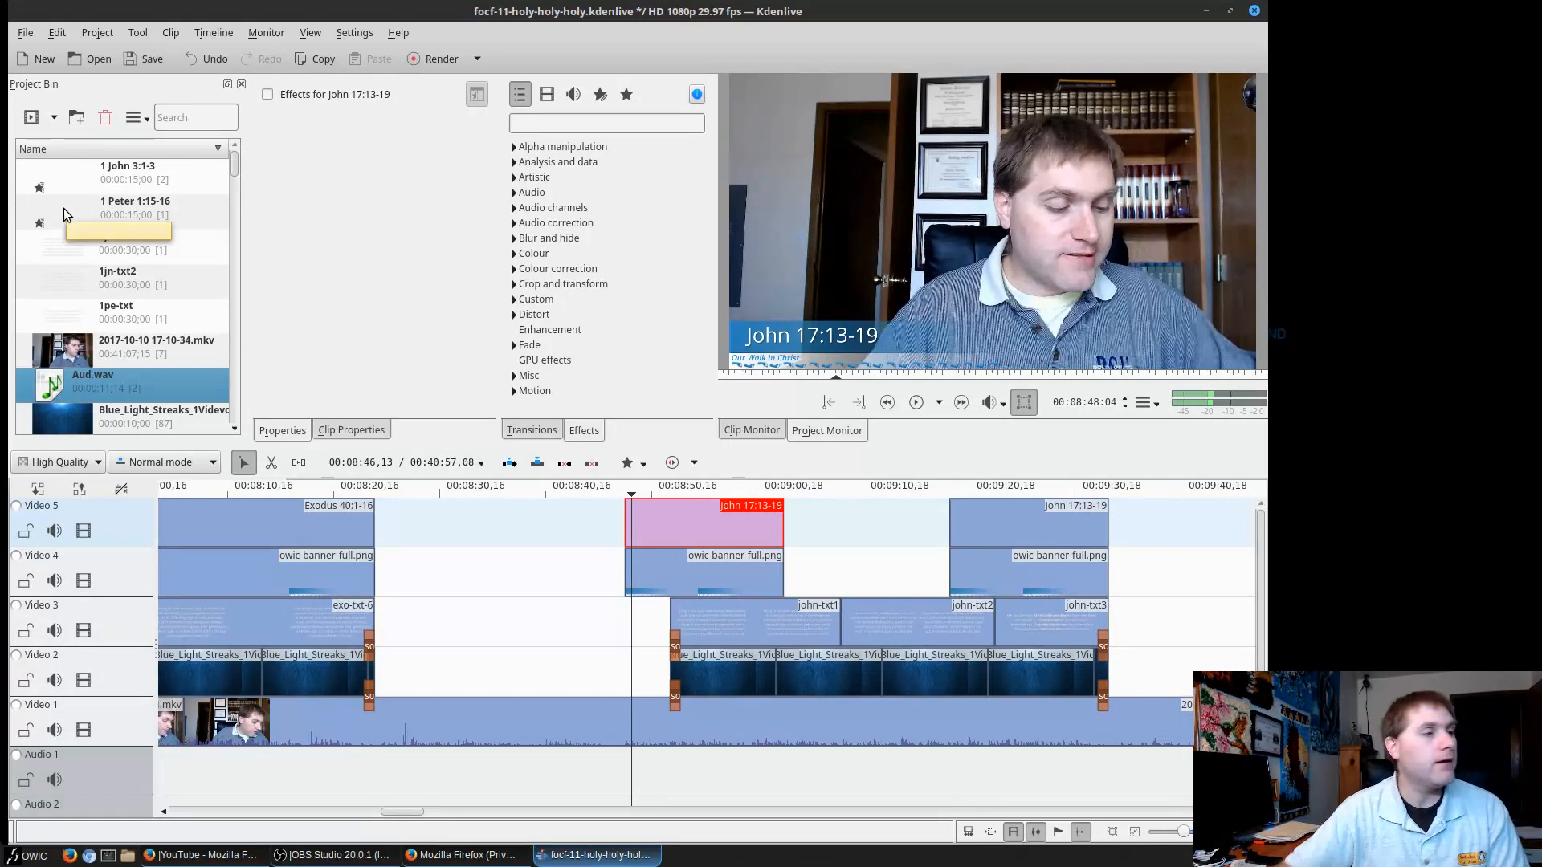
{"action": "left_click", "coordinate": [87, 218]}
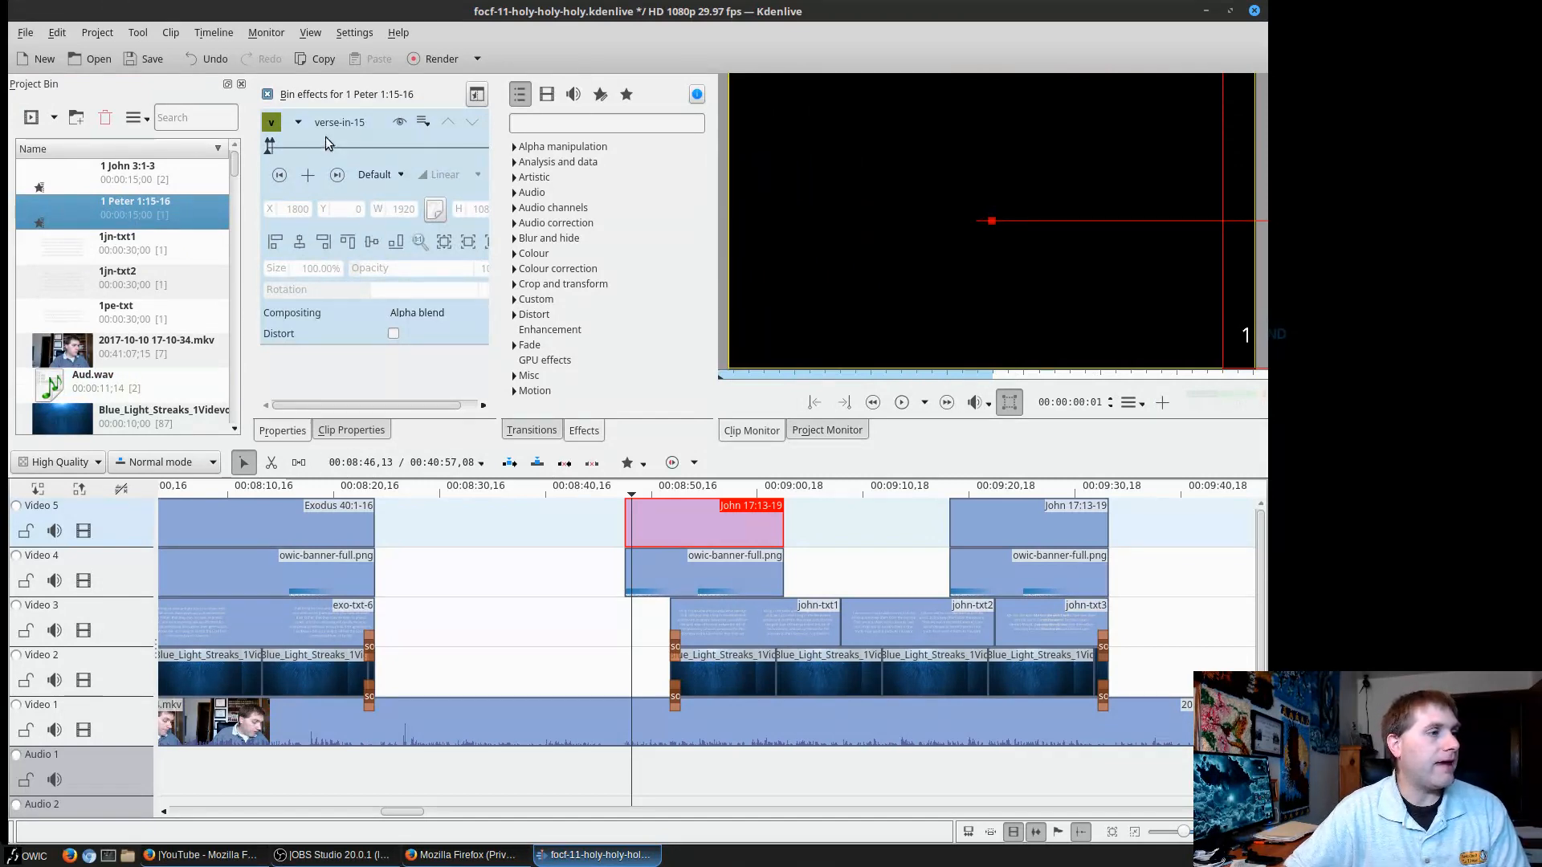
{"action": "left_click", "coordinate": [522, 299]}
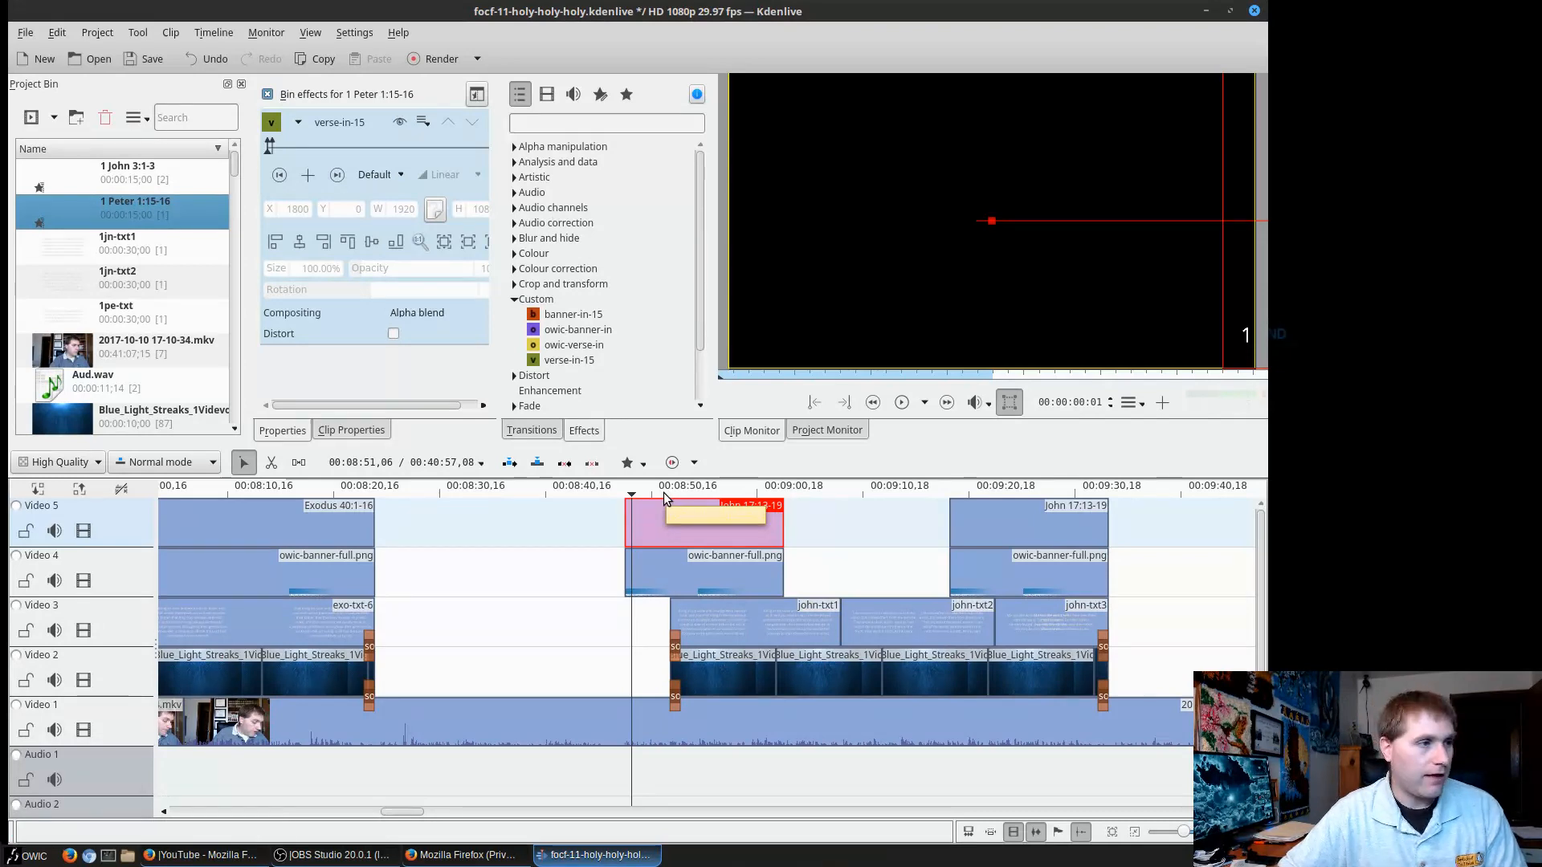
{"action": "left_click", "coordinate": [577, 315]}
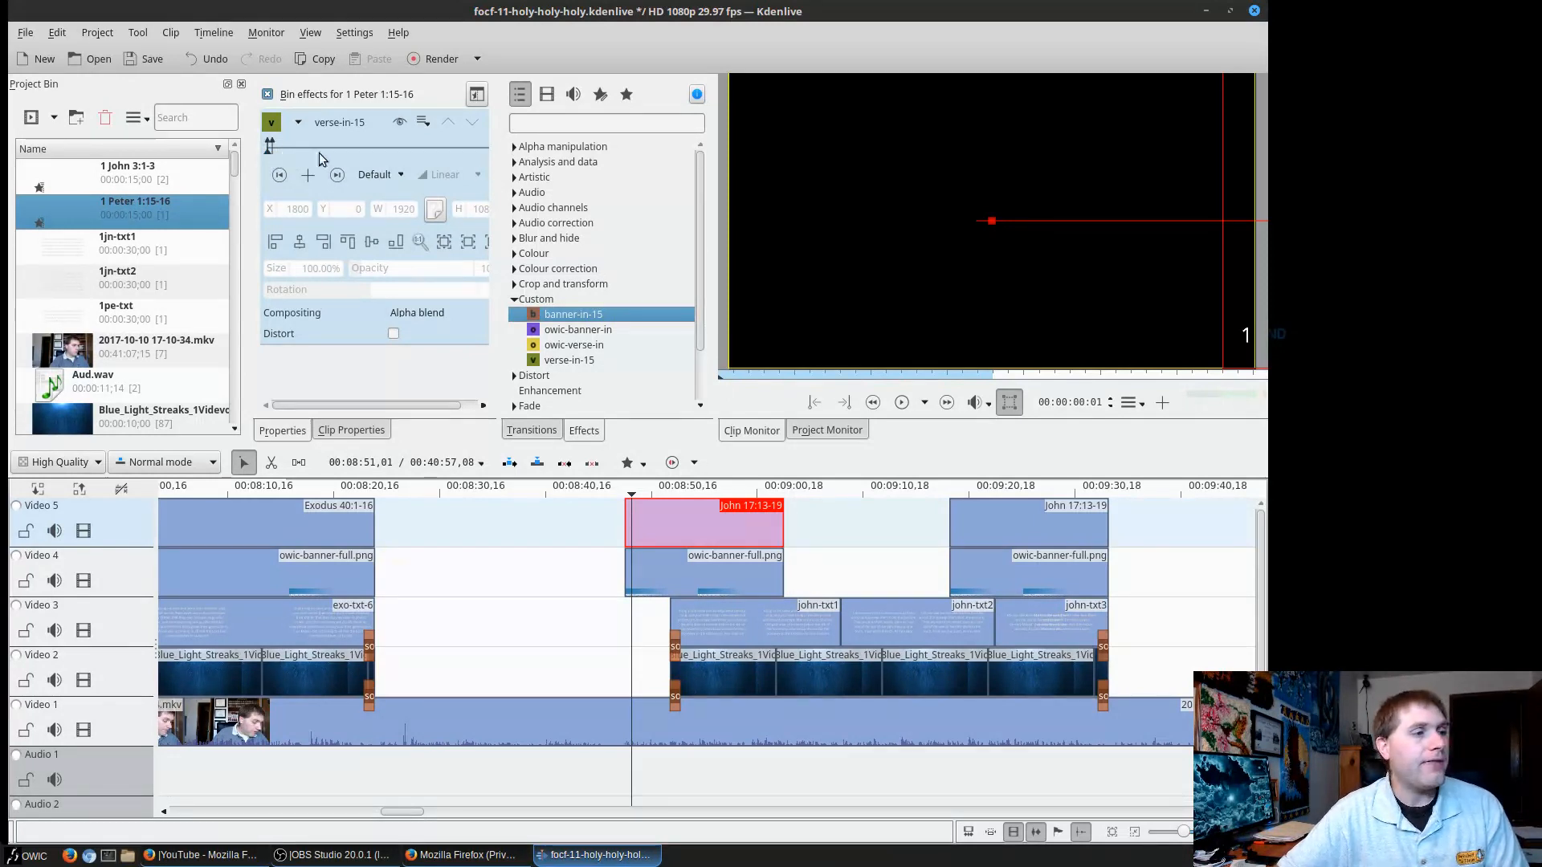
{"action": "left_click_drag", "start_coordinate": [417, 406], "coordinate": [438, 406]}
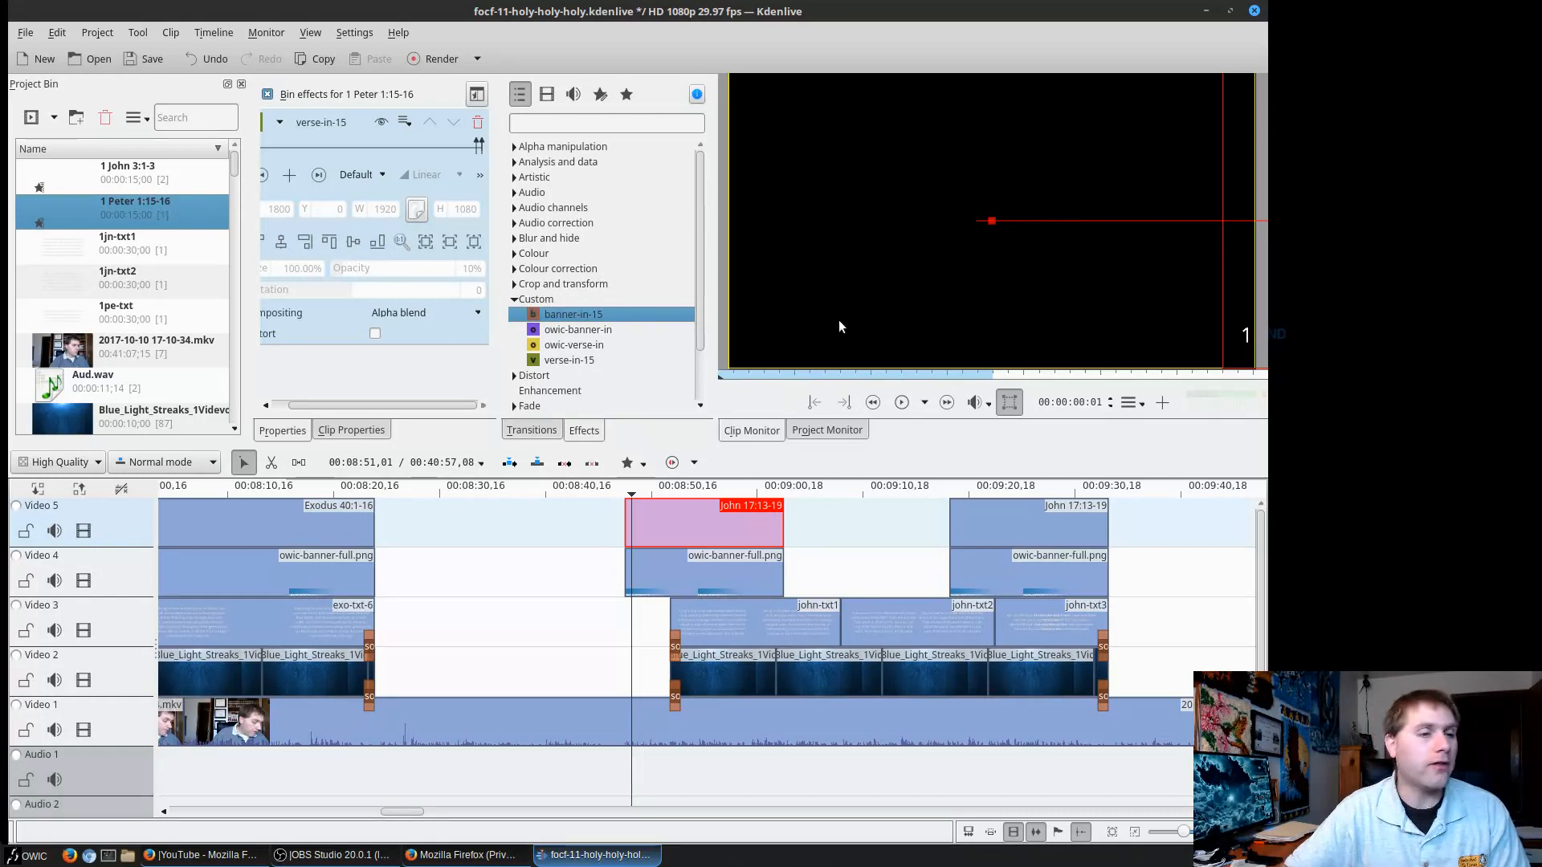
Examine the Dissolve transition between holy,holy,holy.jpg and the main recording at the start of the timeline.
{"action": "left_click_drag", "start_coordinate": [395, 815], "coordinate": [142, 808]}
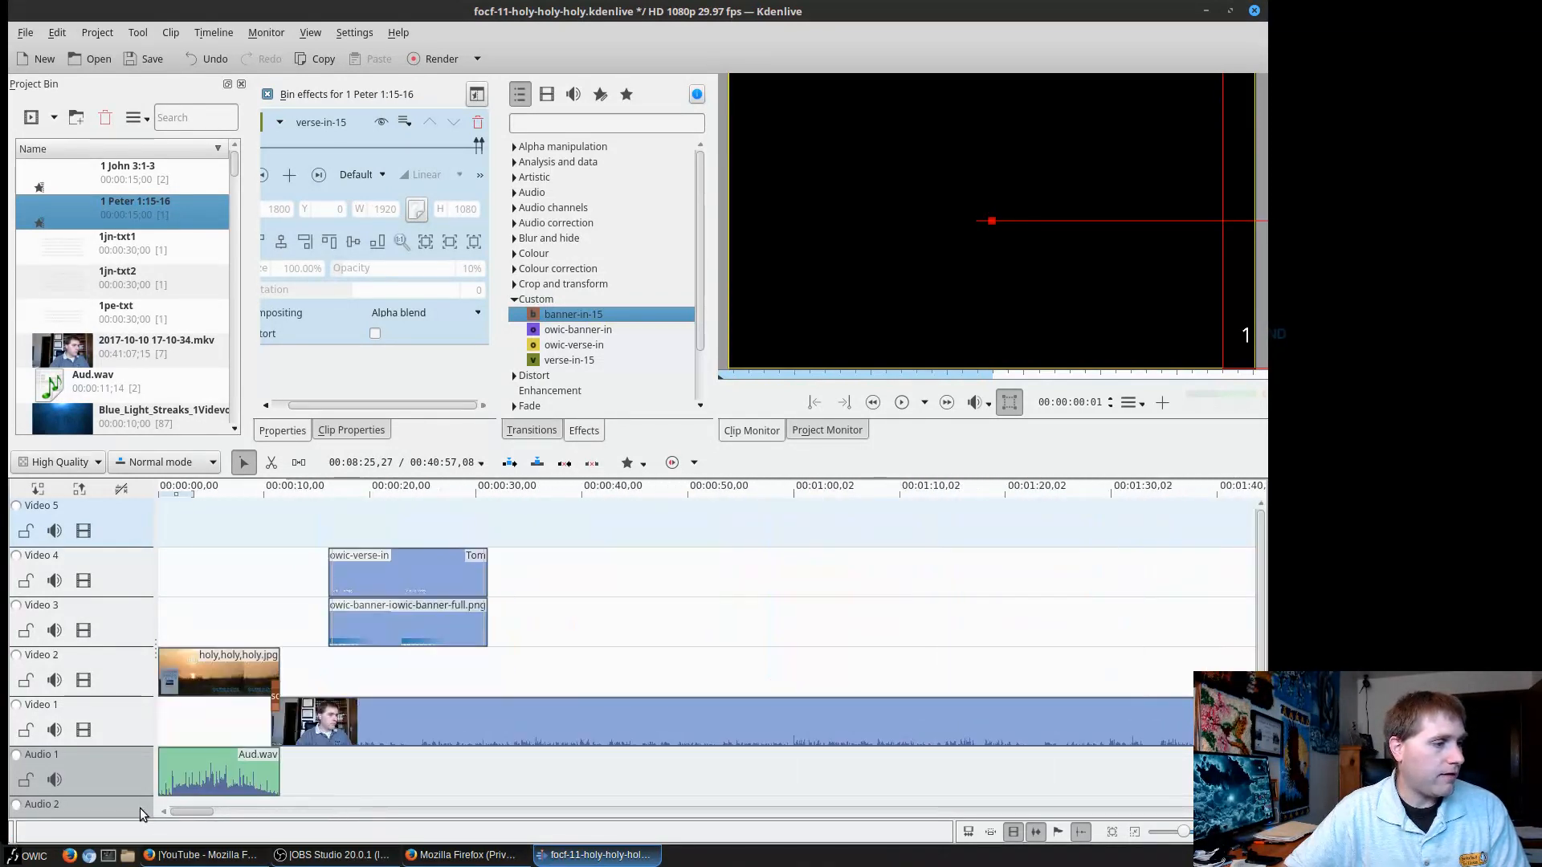
{"action": "left_click", "coordinate": [276, 693]}
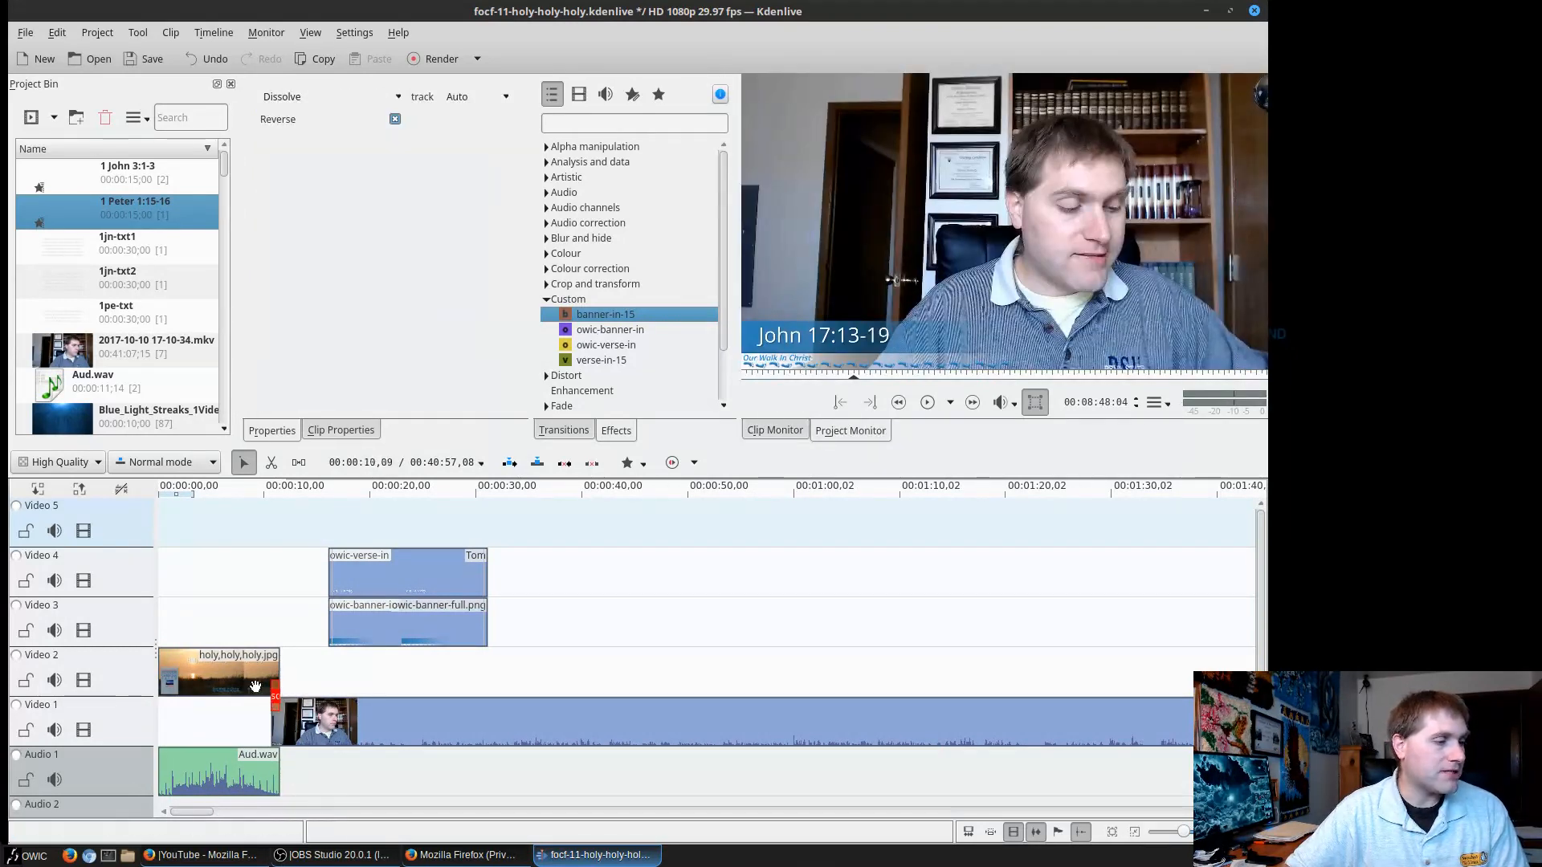
Examine the fade-in of Rom9-txt1 and its background frame by frame from 00:04:15:01 to 00:04:17:09.
{"action": "left_click_drag", "start_coordinate": [213, 809], "coordinate": [312, 807]}
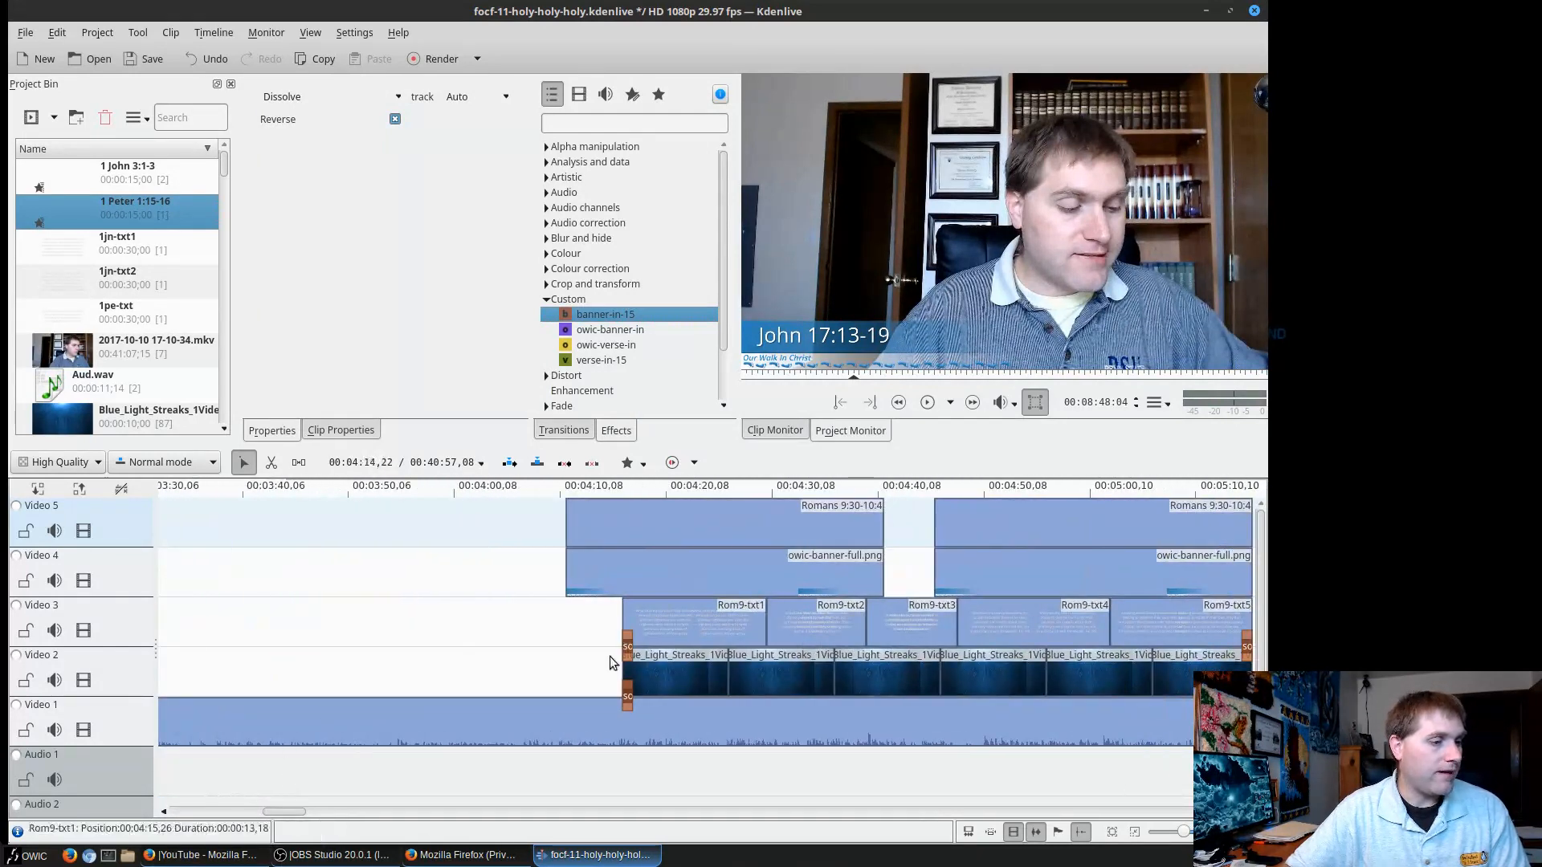
{"action": "left_click", "coordinate": [614, 487]}
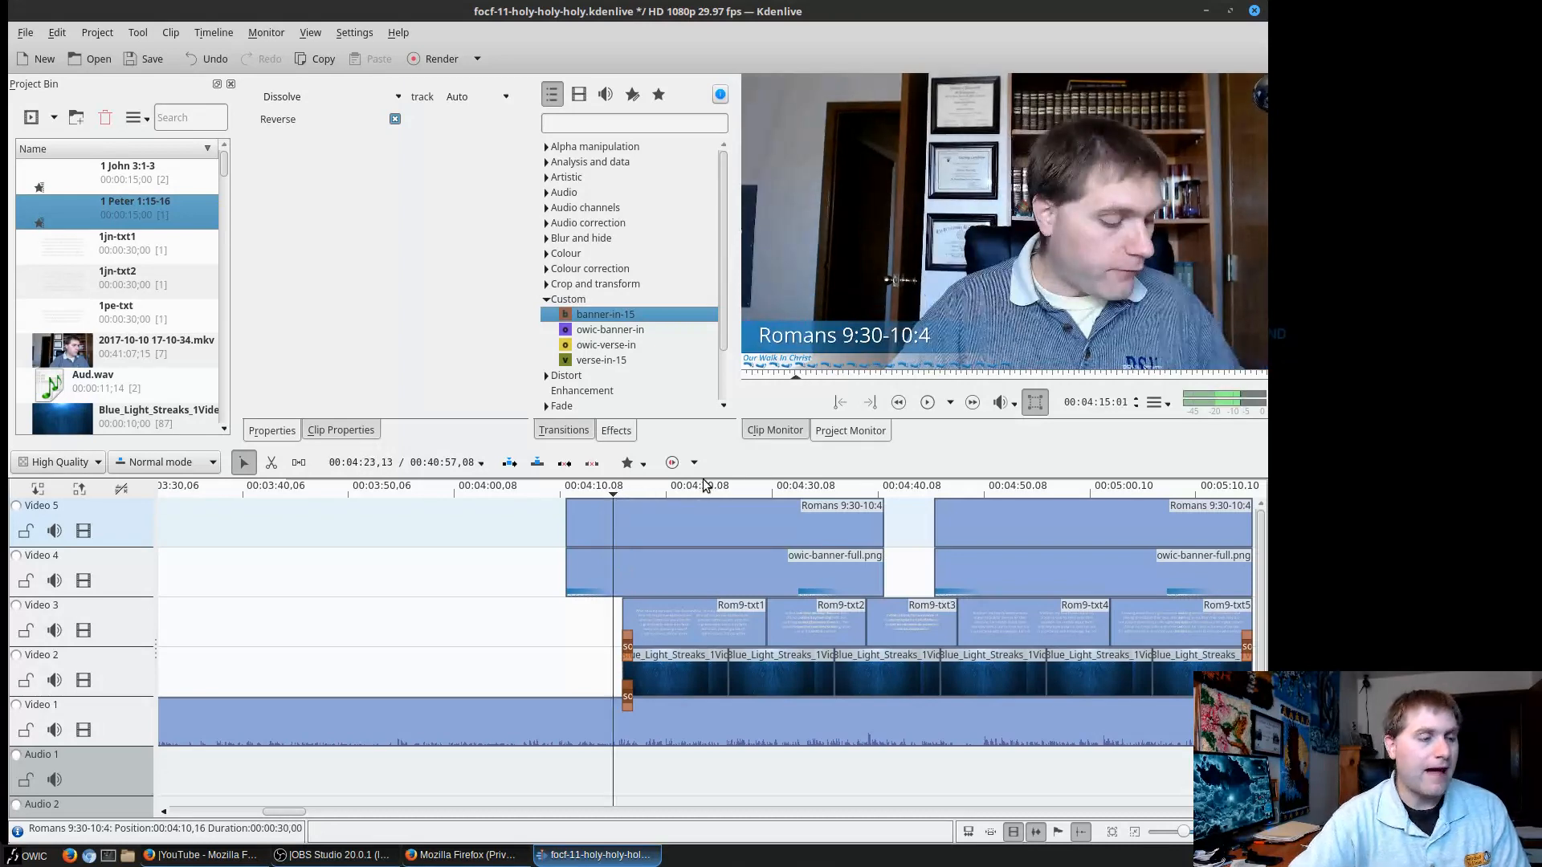
{"action": "key", "text": "Right"}
{"action": "key", "text": "Right"}
{"action": "key", "text": "Right"}
{"action": "key", "text": "Right"}
{"action": "key", "text": "Right"}
{"action": "key", "text": "Right"}
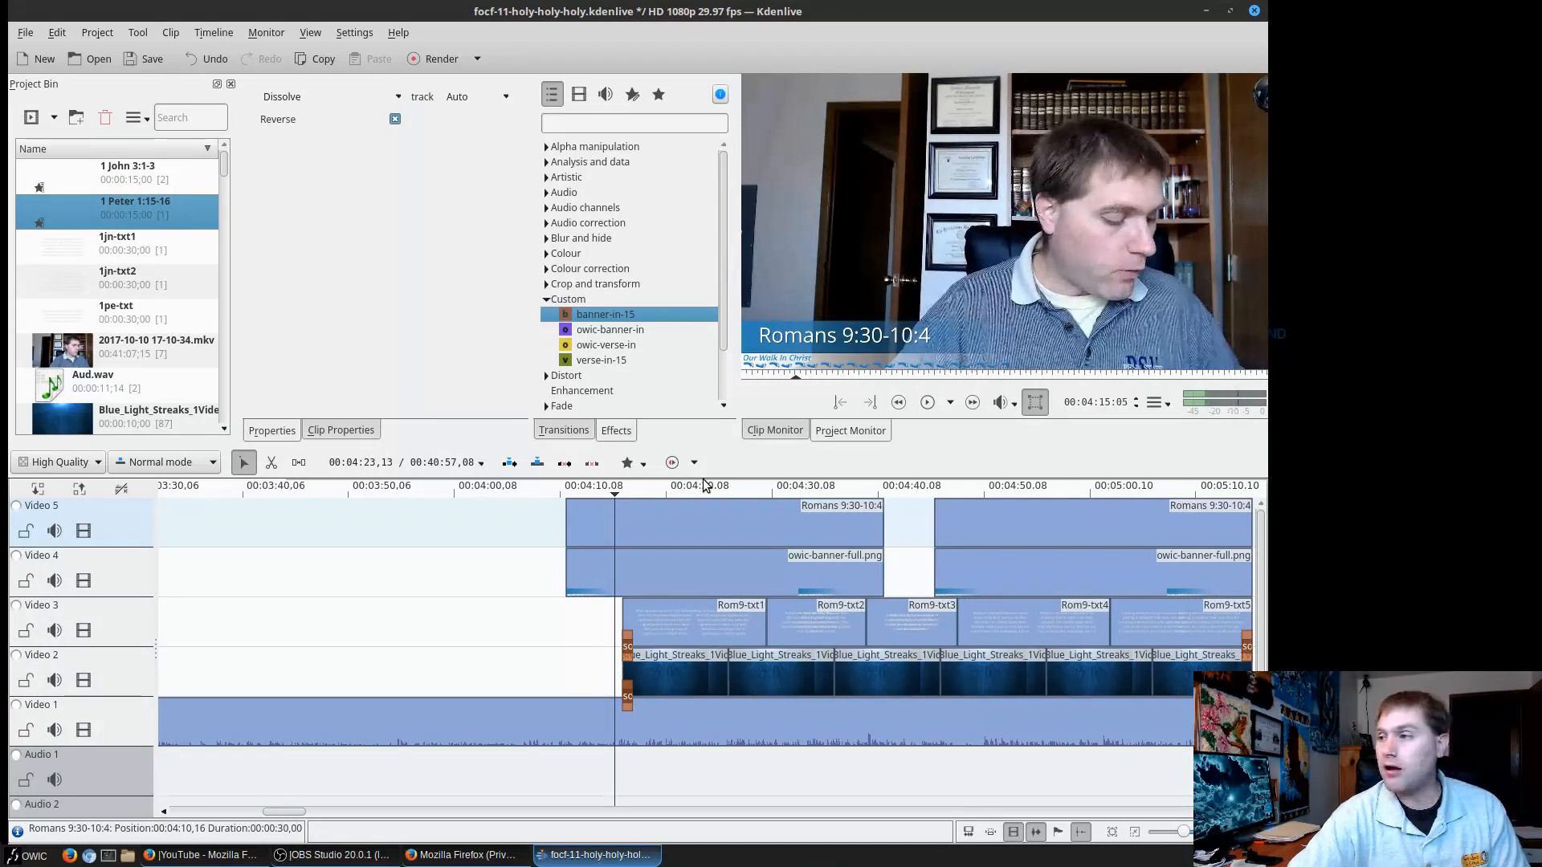
{"action": "key", "text": "Right"}
{"action": "key", "text": "Right"}
{"action": "key", "text": "Right"}
{"action": "key", "text": "Right"}
{"action": "key", "text": "Right"}
{"action": "key", "text": "Right"}
{"action": "key", "text": "Right"}
{"action": "key", "text": "Right"}
{"action": "key", "text": "Right"}
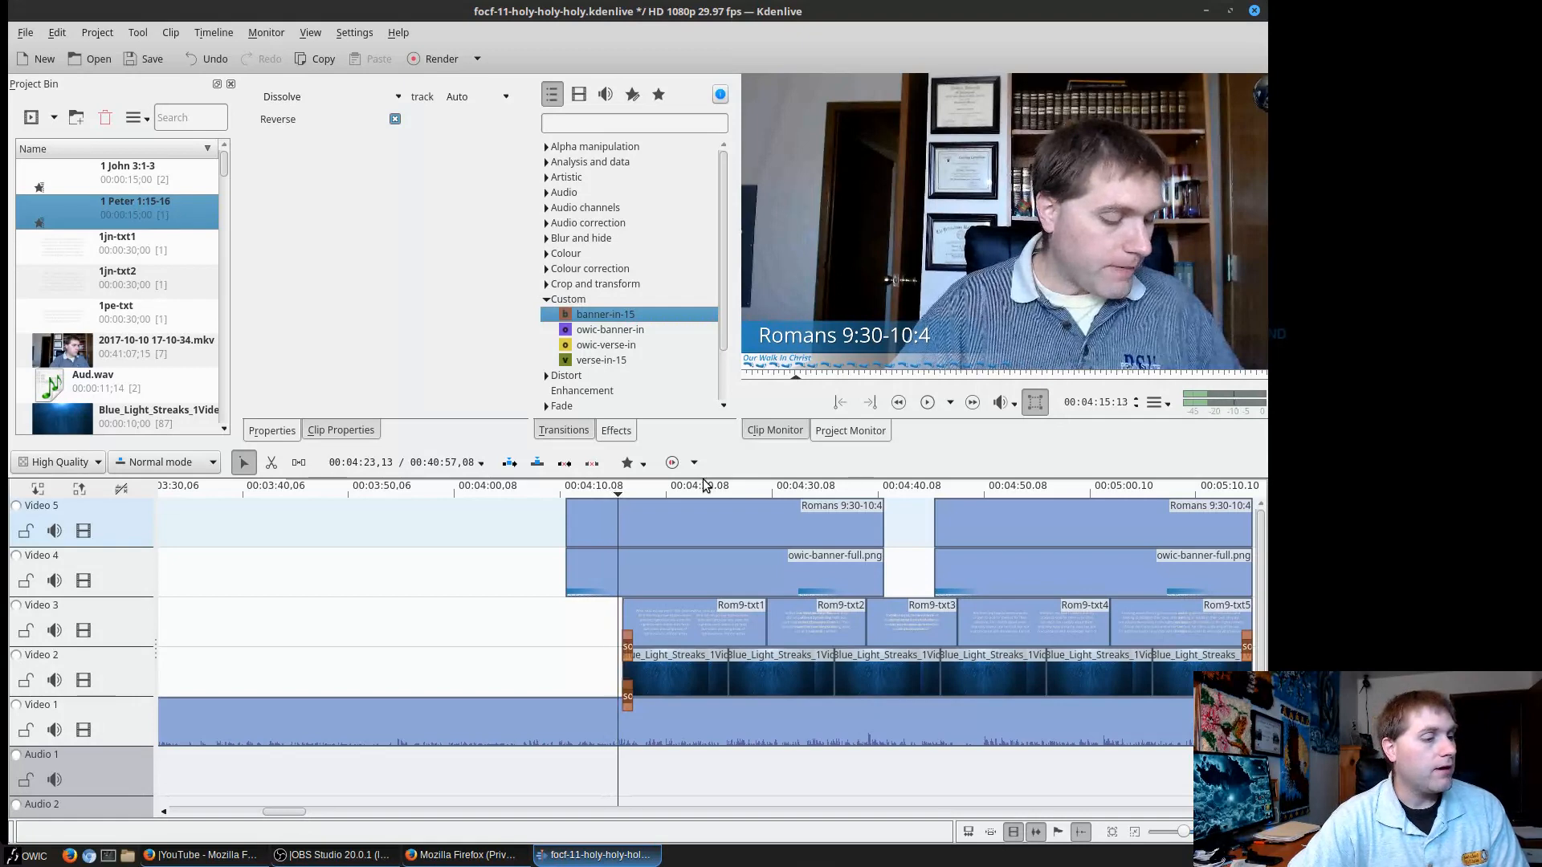
{"action": "key", "text": "Right"}
{"action": "key", "text": "Right"}
{"action": "key", "text": "Right"}
{"action": "key", "text": "Right"}
{"action": "key", "text": "Right"}
{"action": "key", "text": "Right"}
{"action": "key", "text": "Right"}
{"action": "key", "text": "Right"}
{"action": "key", "text": "Right"}
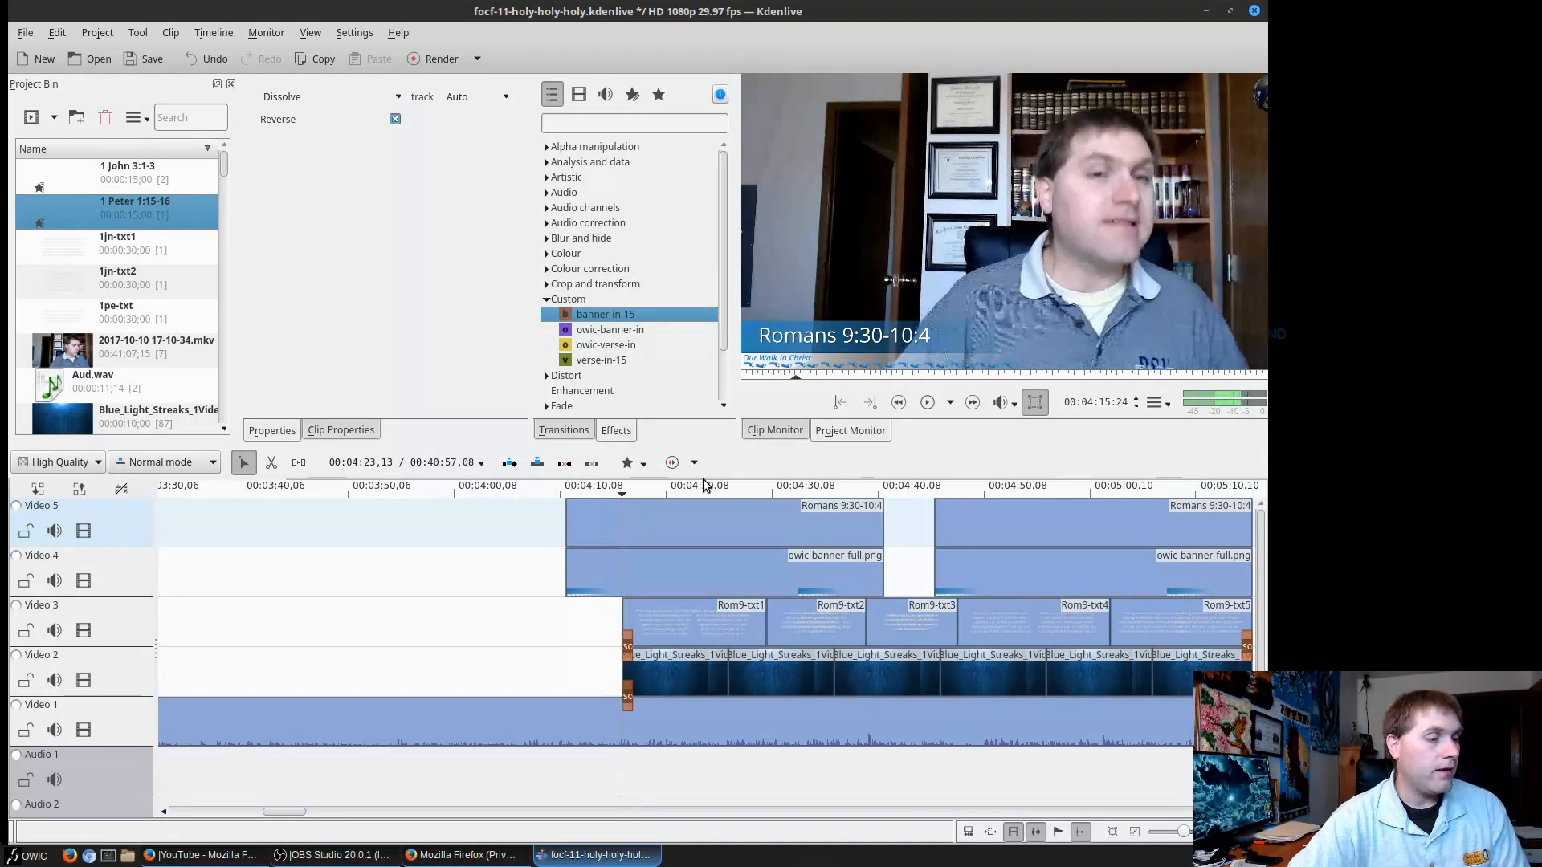
{"action": "key", "text": "Right"}
{"action": "key", "text": "Right"}
{"action": "key", "text": "Right"}
{"action": "key", "text": "Right"}
{"action": "key", "text": "Right"}
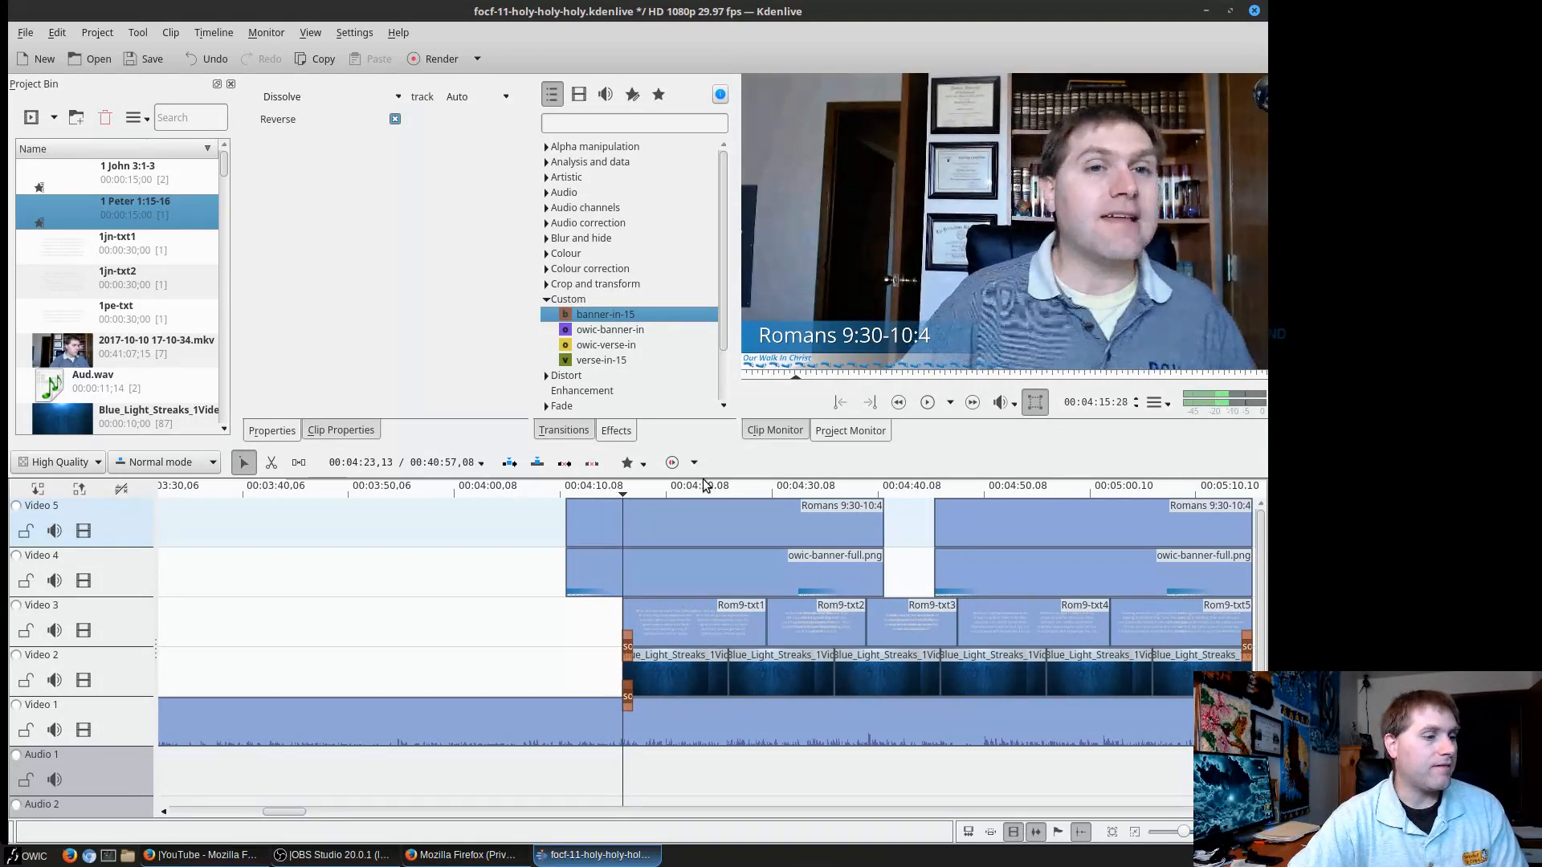
{"action": "key", "text": "Right"}
{"action": "key", "text": "Right"}
{"action": "key", "text": "Right"}
{"action": "key", "text": "Right"}
{"action": "key", "text": "Right"}
{"action": "key", "text": "Right"}
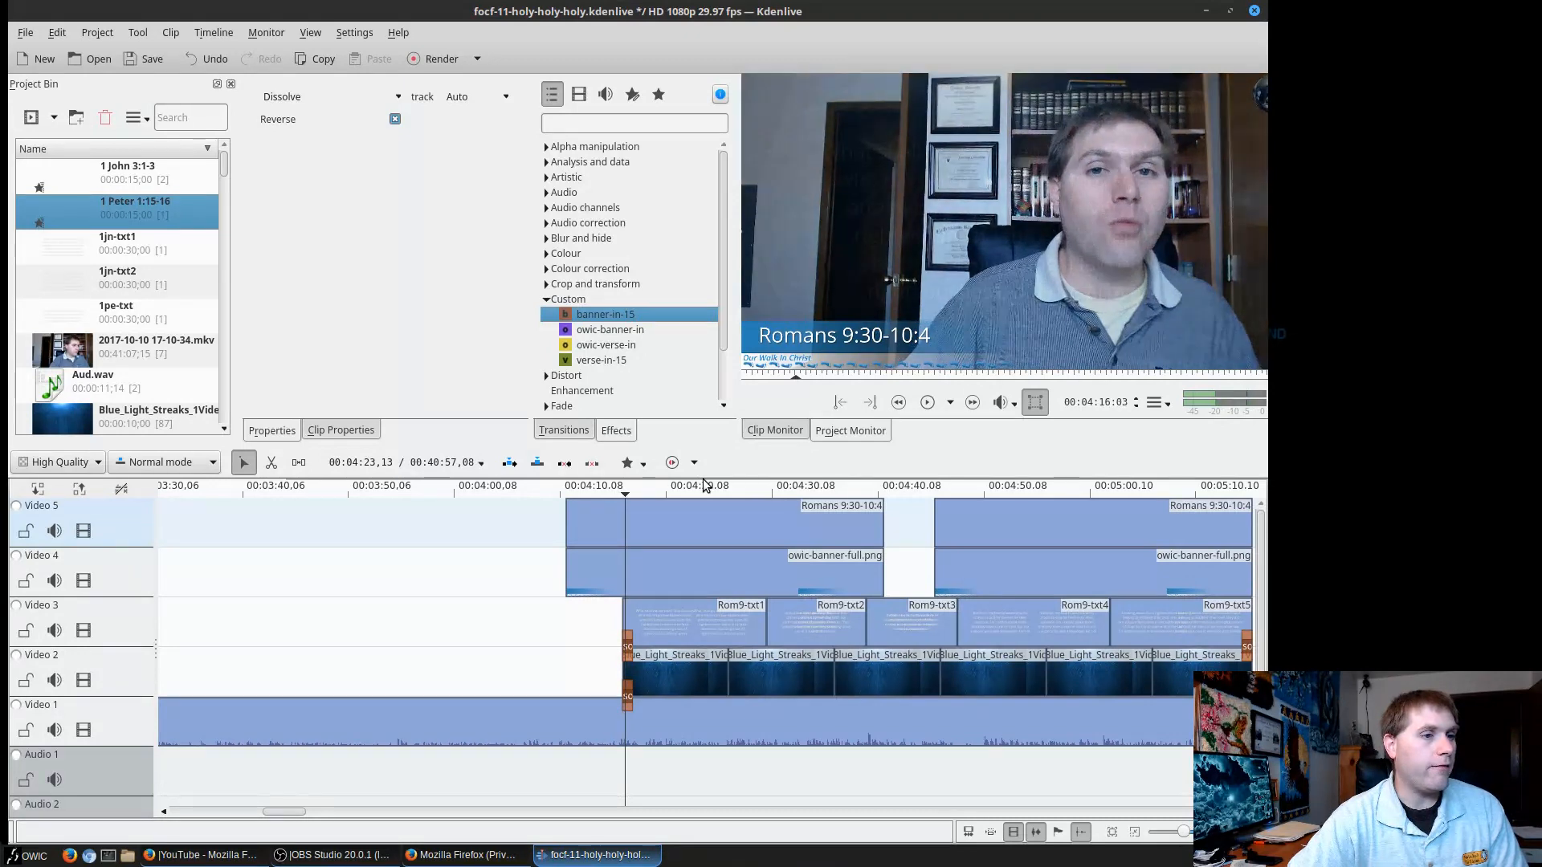
{"action": "key", "text": "Right"}
{"action": "key", "text": "Right"}
{"action": "key", "text": "Right"}
{"action": "key", "text": "Right"}
{"action": "key", "text": "Right"}
{"action": "key", "text": "Right"}
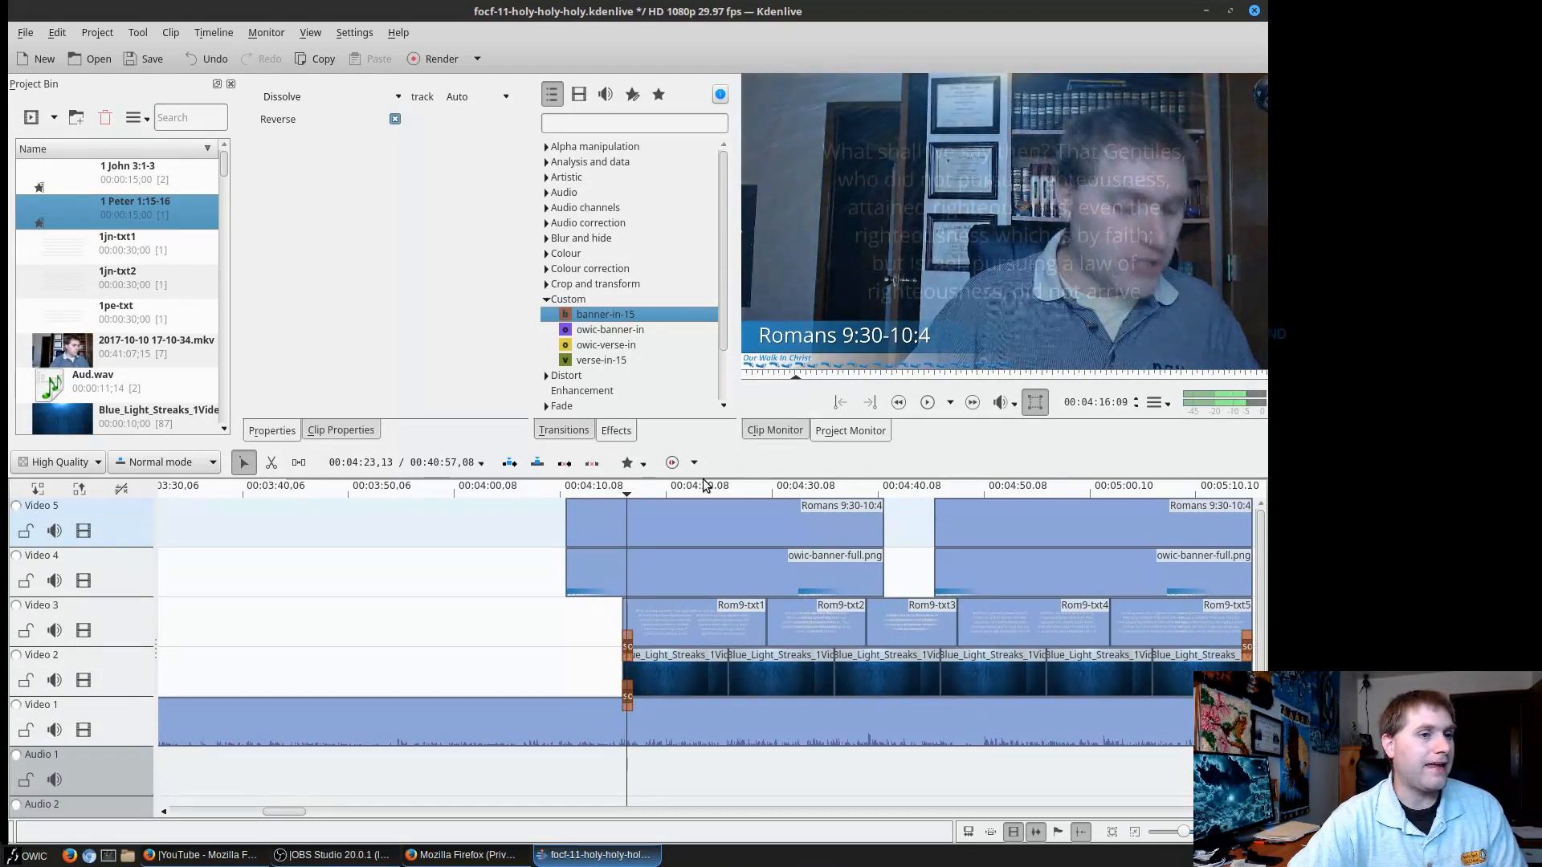
{"action": "key", "text": "Right"}
{"action": "key", "text": "Right"}
{"action": "key", "text": "Right"}
{"action": "key", "text": "Right"}
{"action": "key", "text": "Right"}
{"action": "key", "text": "Right"}
{"action": "key", "text": "Right"}
{"action": "key", "text": "Right"}
{"action": "key", "text": "Right"}
{"action": "key", "text": "Right"}
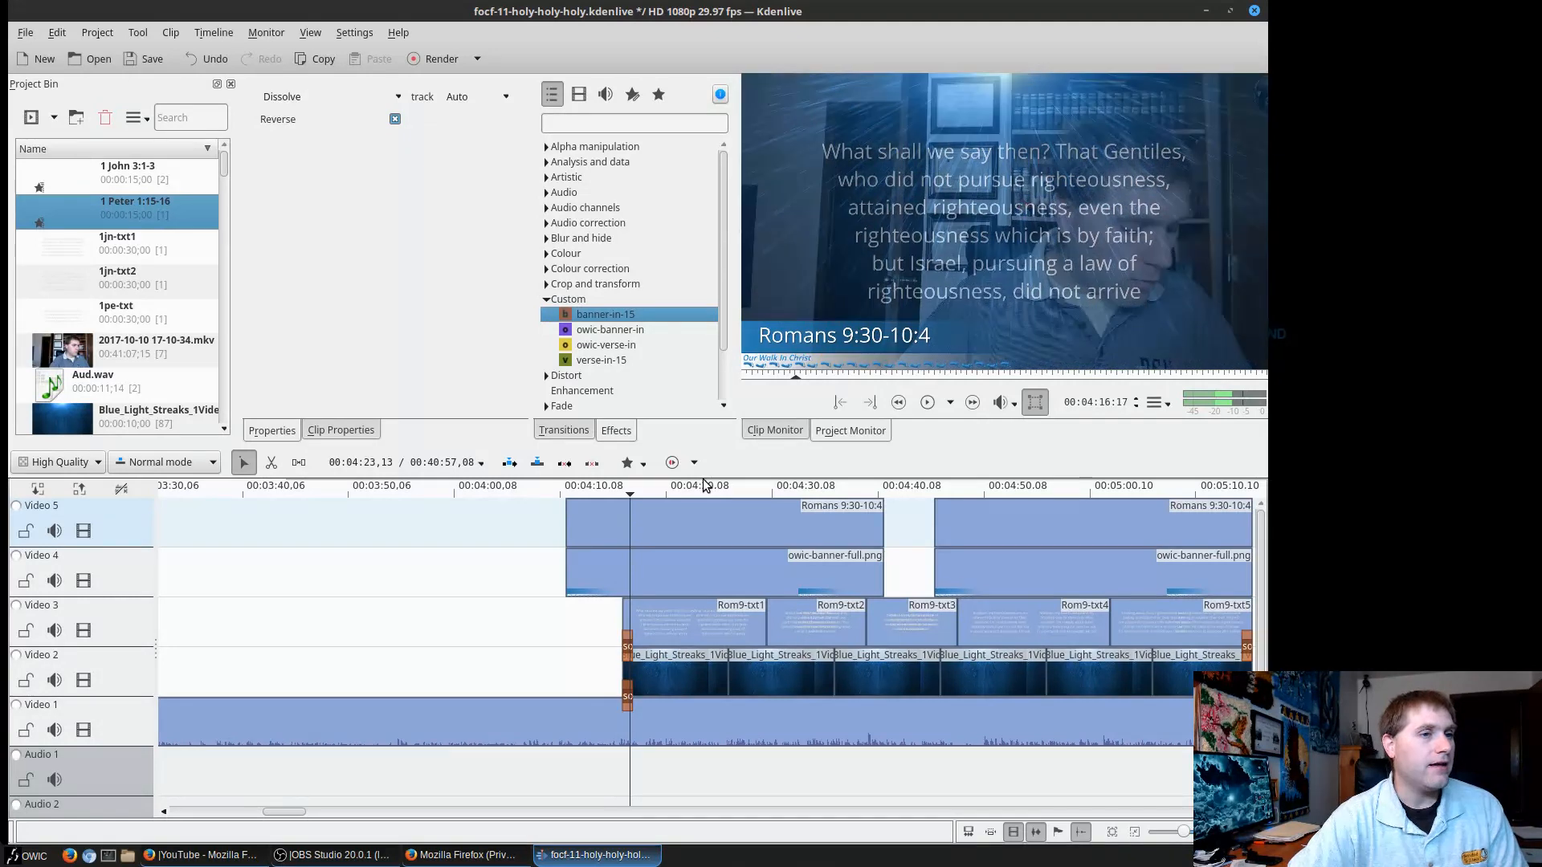
{"action": "key", "text": "Right"}
{"action": "key", "text": "Right"}
{"action": "key", "text": "Right"}
{"action": "key", "text": "Right"}
{"action": "key", "text": "Right"}
{"action": "key", "text": "Right"}
{"action": "key", "text": "Right"}
{"action": "key", "text": "Right"}
{"action": "key", "text": "Right"}
{"action": "key", "text": "Right"}
{"action": "key", "text": "Right"}
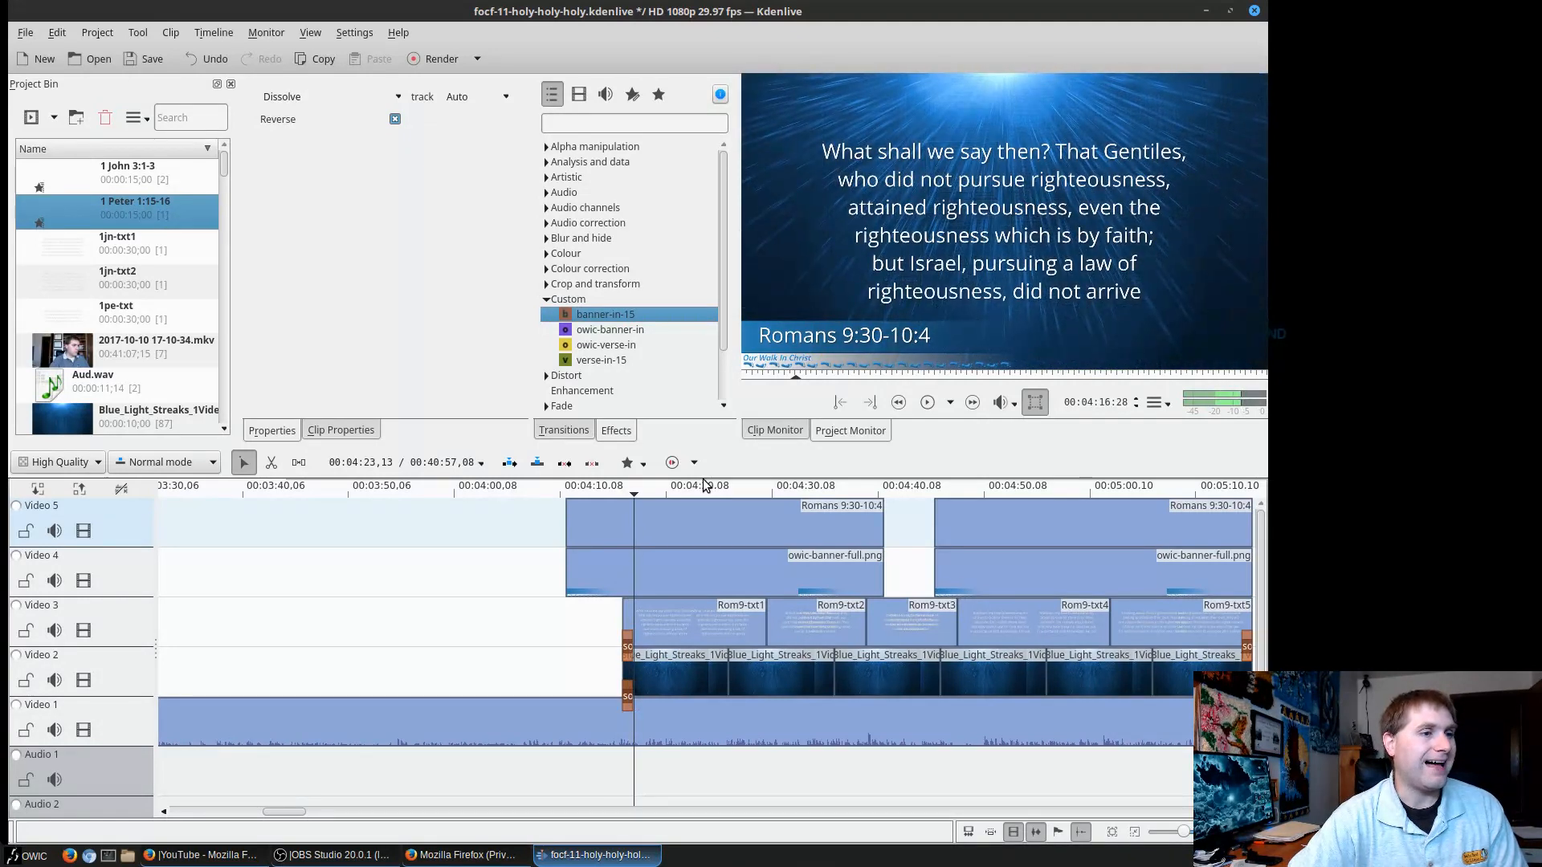
{"action": "key", "text": "Right"}
{"action": "key", "text": "Right"}
{"action": "key", "text": "Right"}
{"action": "key", "text": "Right"}
{"action": "key", "text": "Right"}
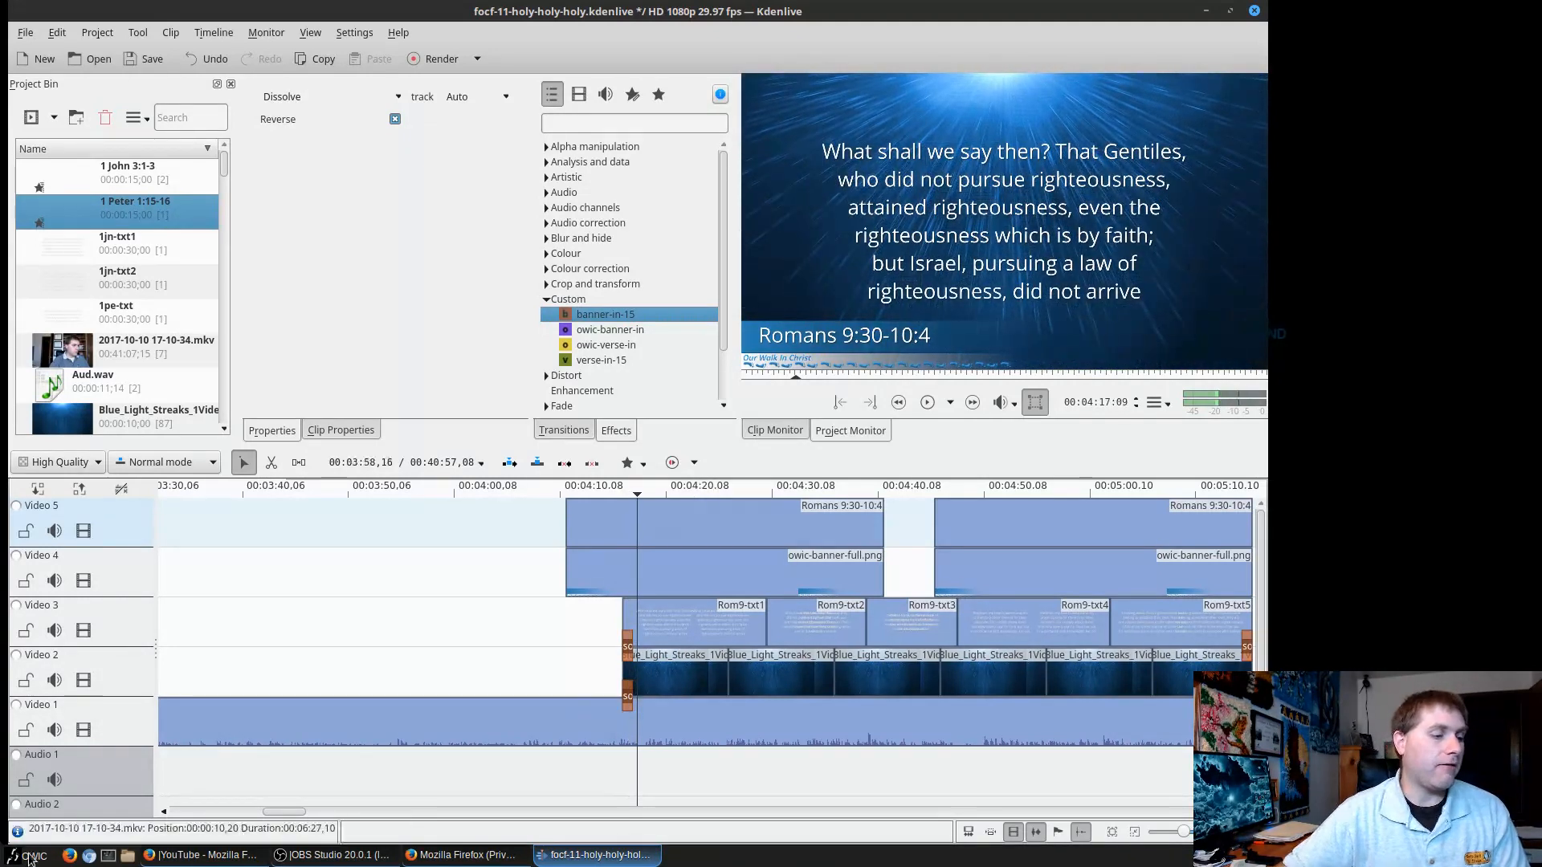
Open the 1 John 3:1-3 title clip from the project bin in the title editor and select its text.
{"action": "left_click_drag", "start_coordinate": [302, 813], "coordinate": [318, 813]}
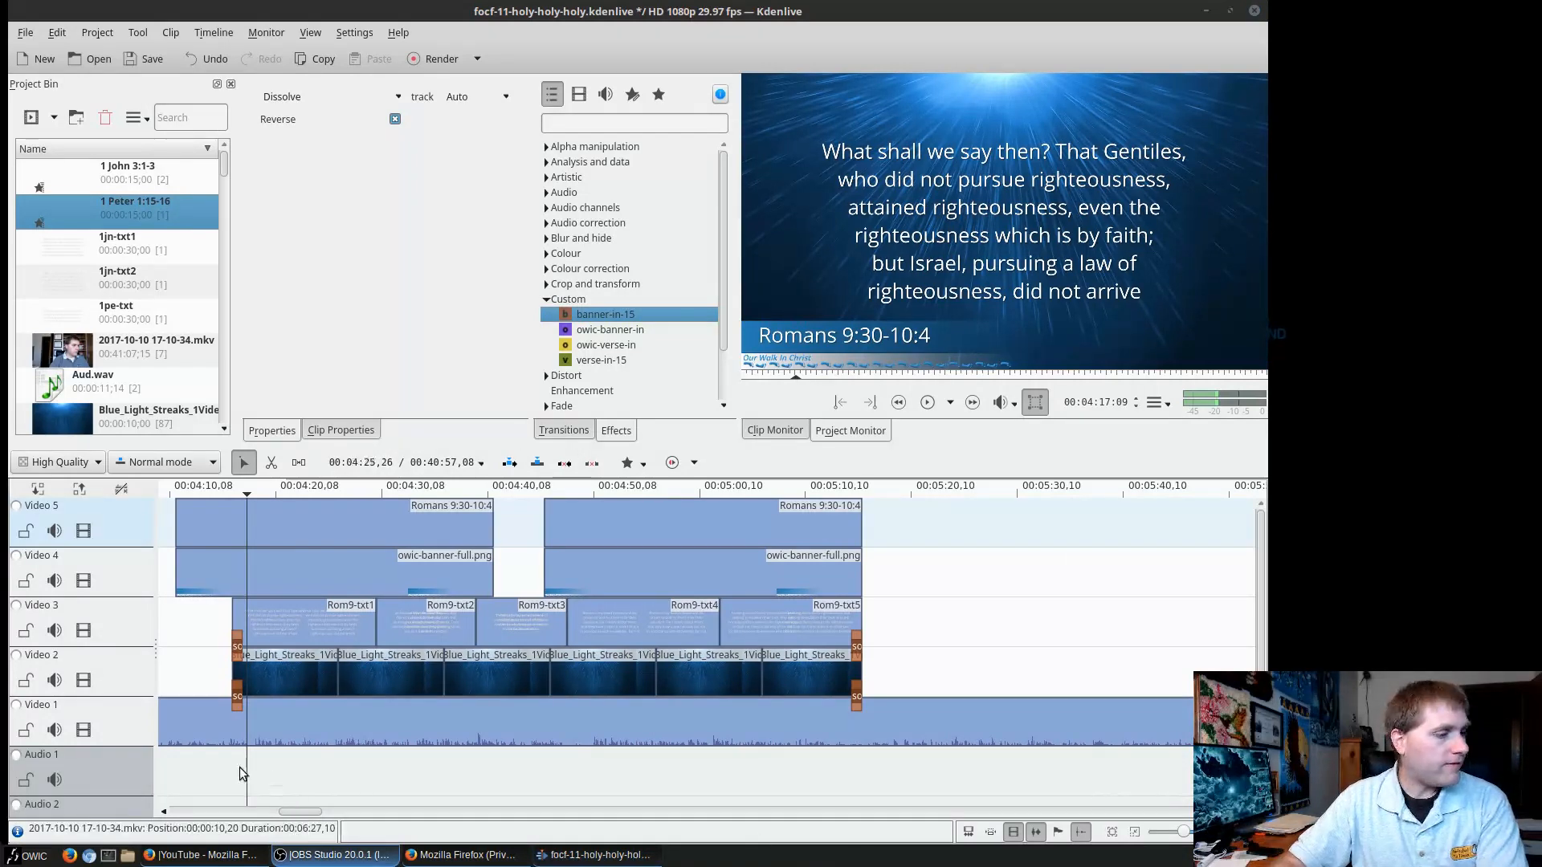
{"action": "left_click_drag", "start_coordinate": [293, 812], "coordinate": [195, 813]}
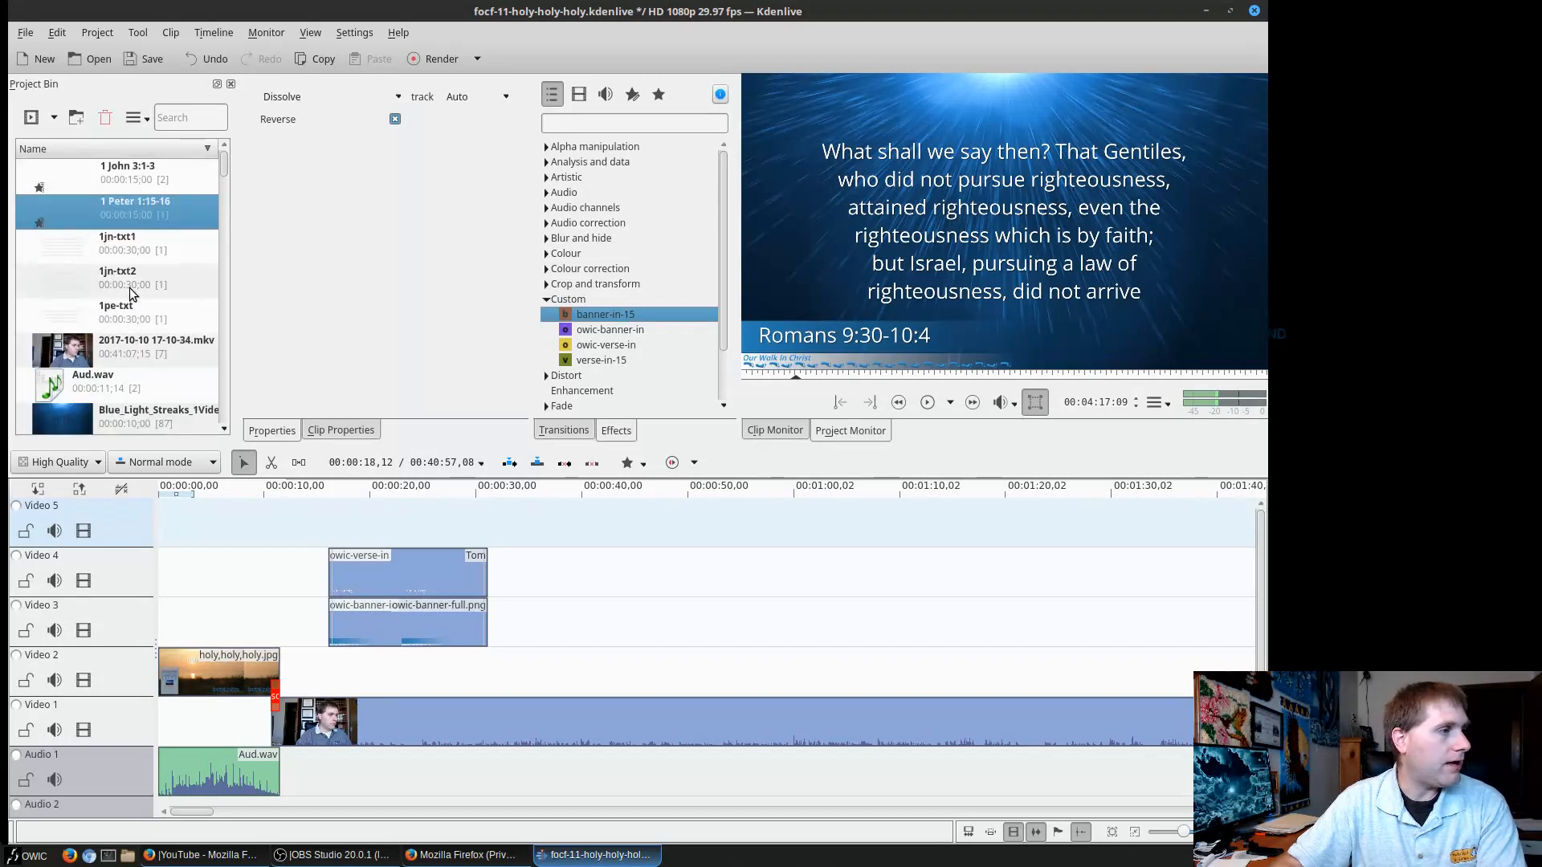
{"action": "left_click", "coordinate": [114, 176]}
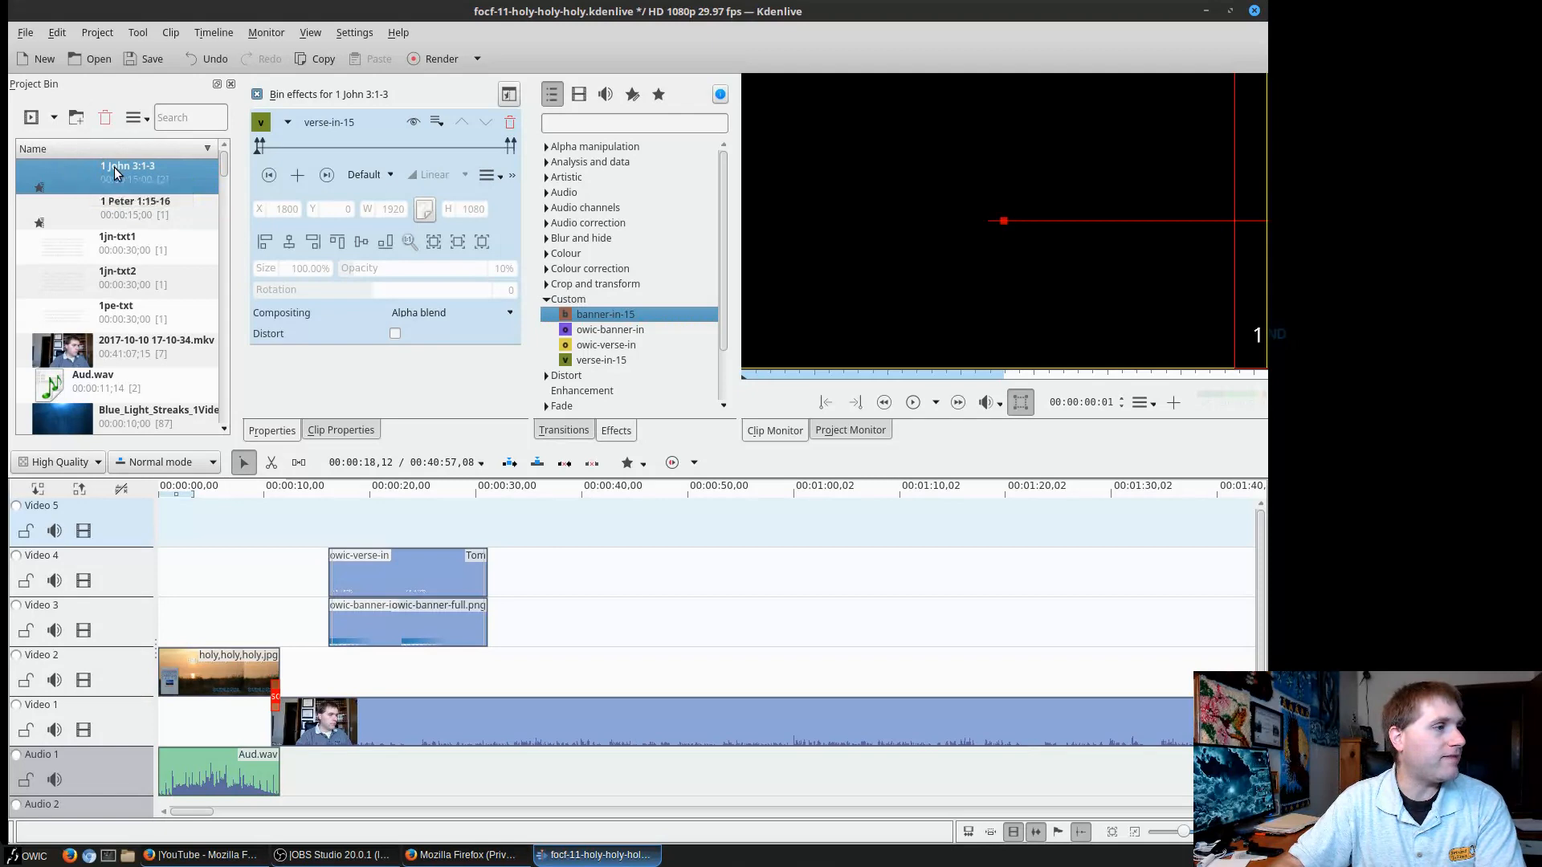
{"action": "double_click", "coordinate": [61, 181]}
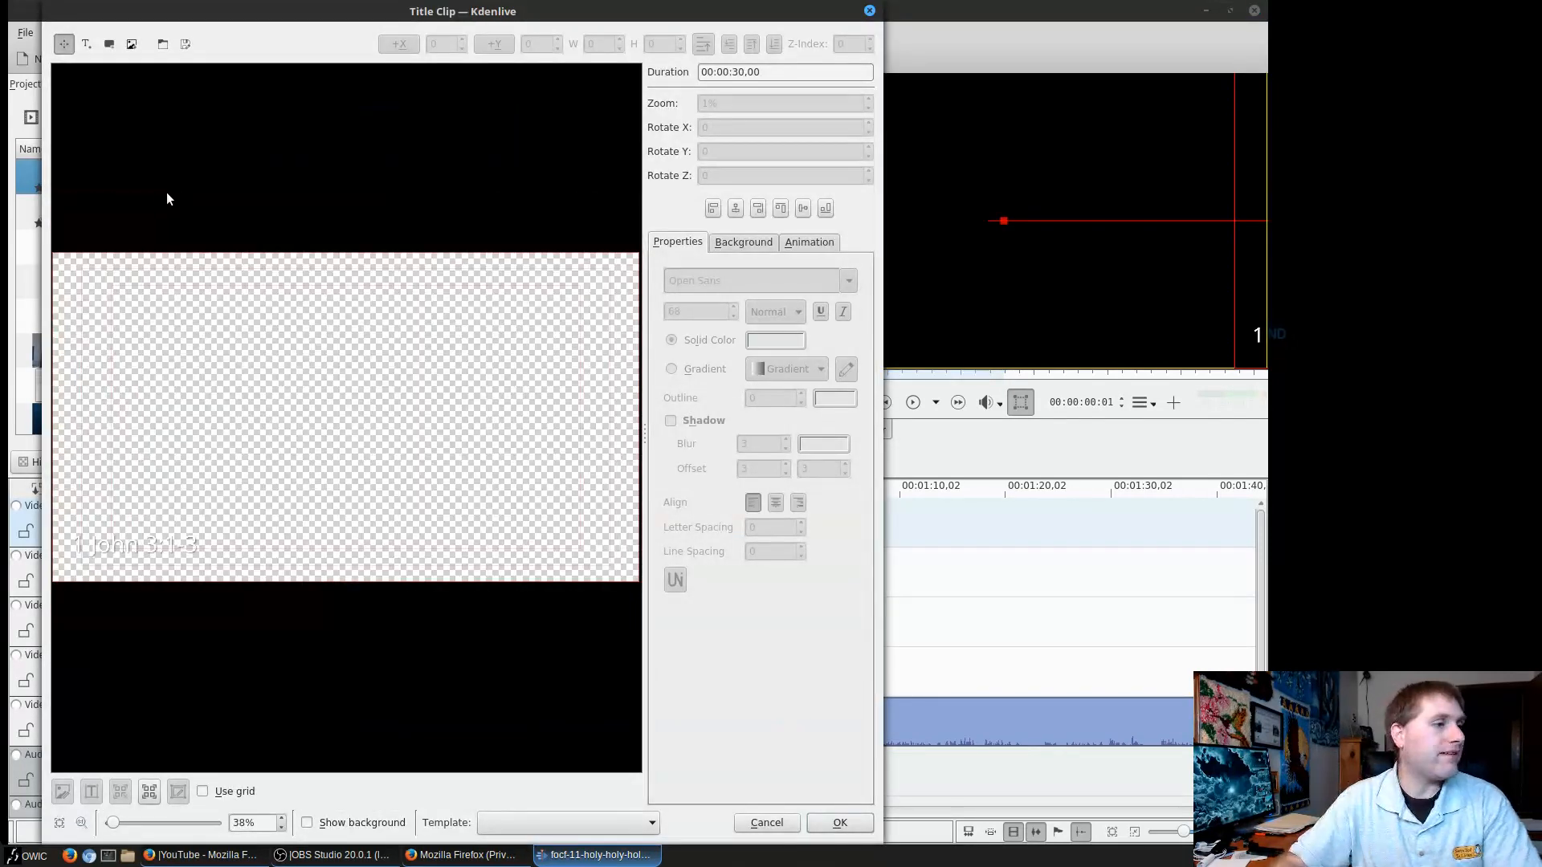
{"action": "left_click", "coordinate": [154, 546]}
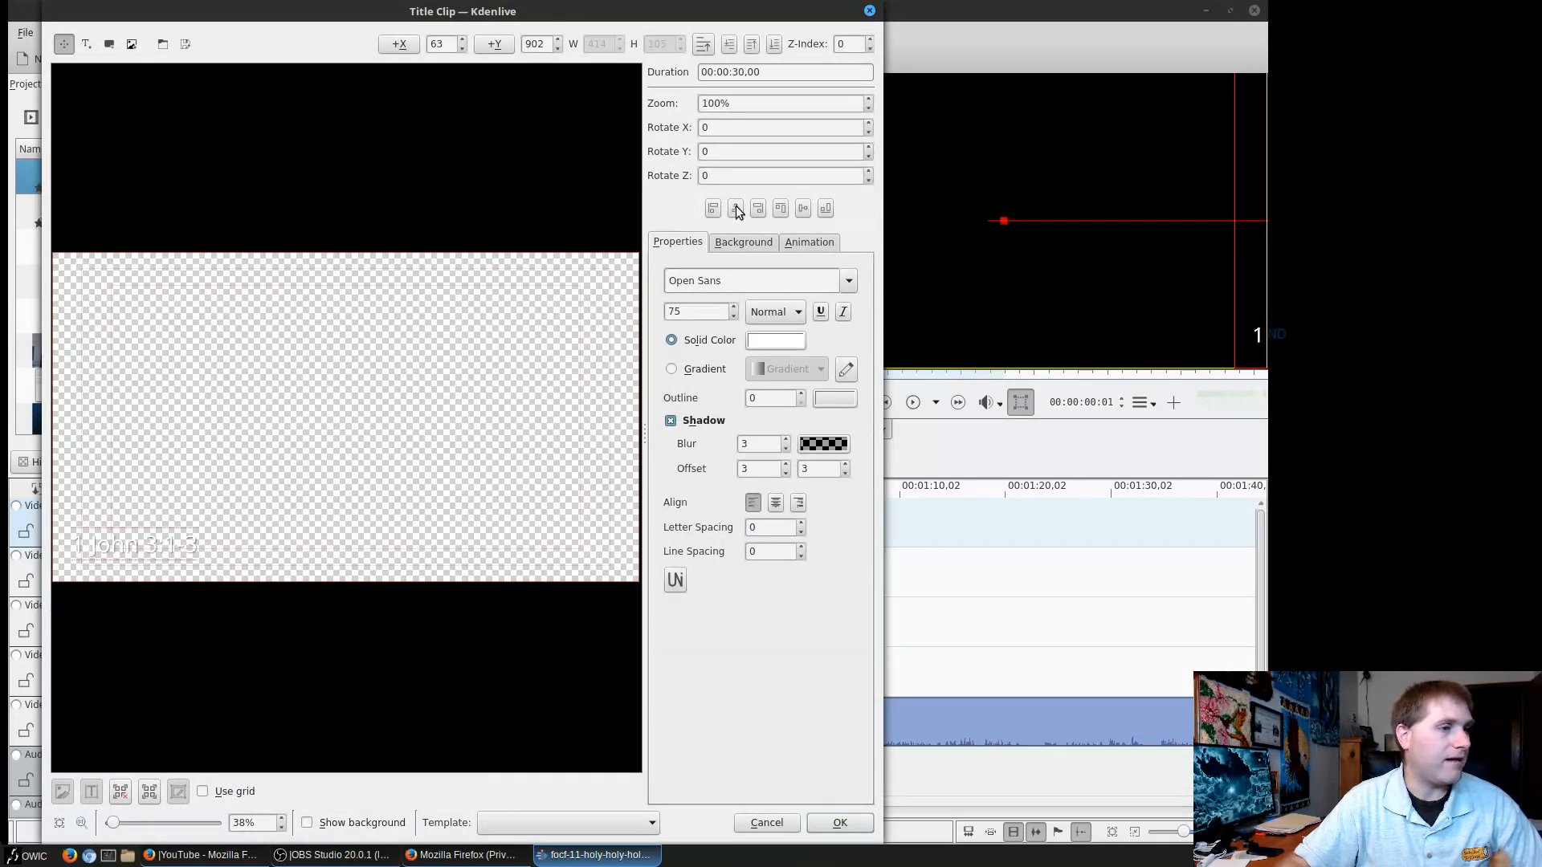
Set the solid color of the 1 John 3:1-3 title text to red.
{"action": "left_click", "coordinate": [759, 340]}
{"action": "left_click", "coordinate": [389, 324]}
{"action": "left_click", "coordinate": [640, 451]}
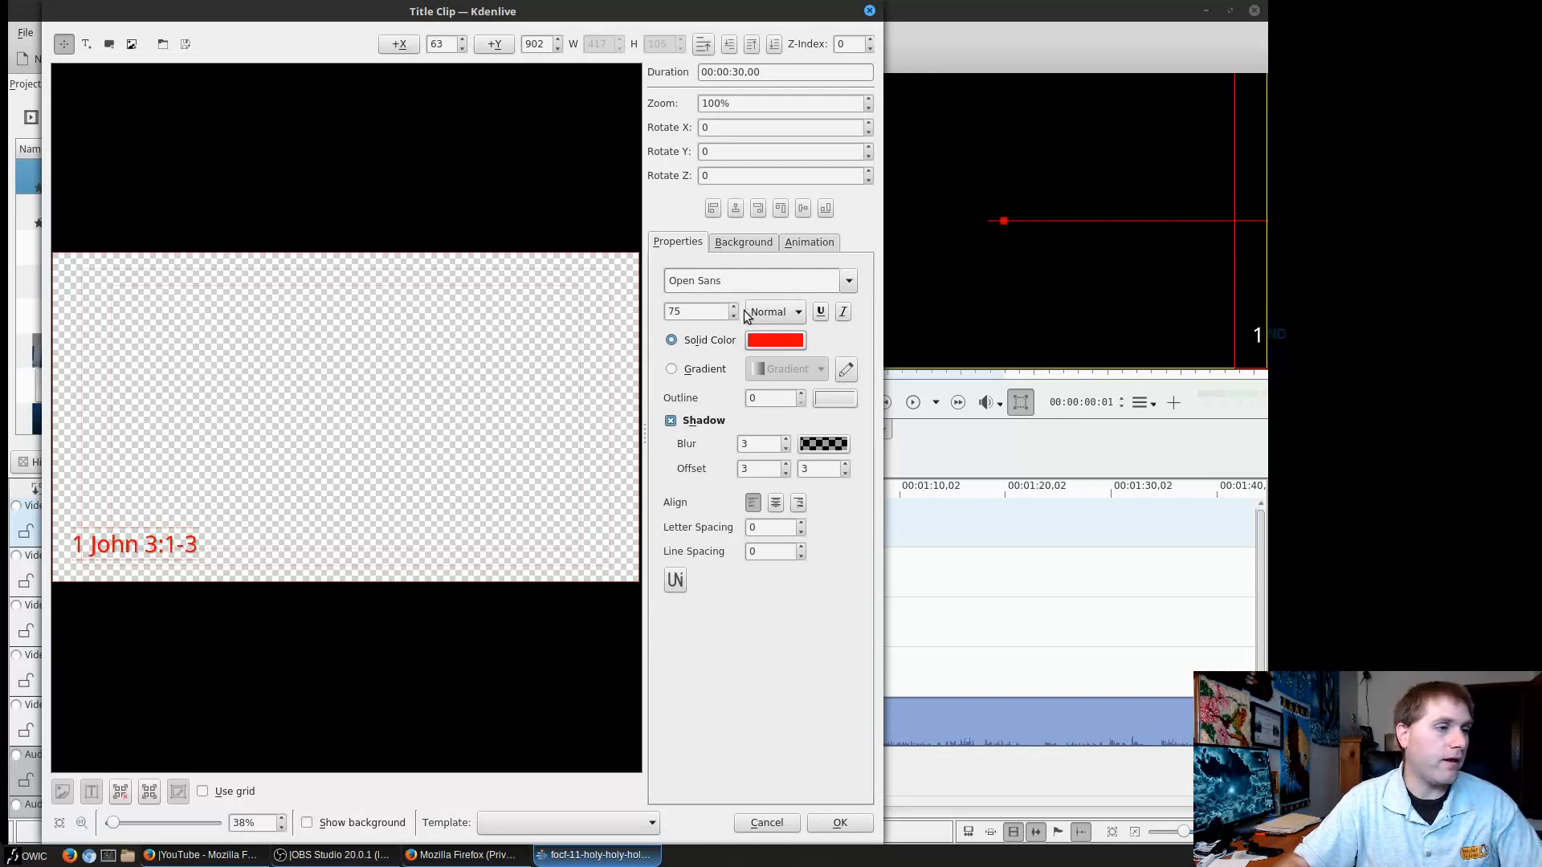
Set the 1 John 3:1-3 text color back to white with color name #FFFFFF and accept the title.
{"action": "left_click", "coordinate": [775, 340]}
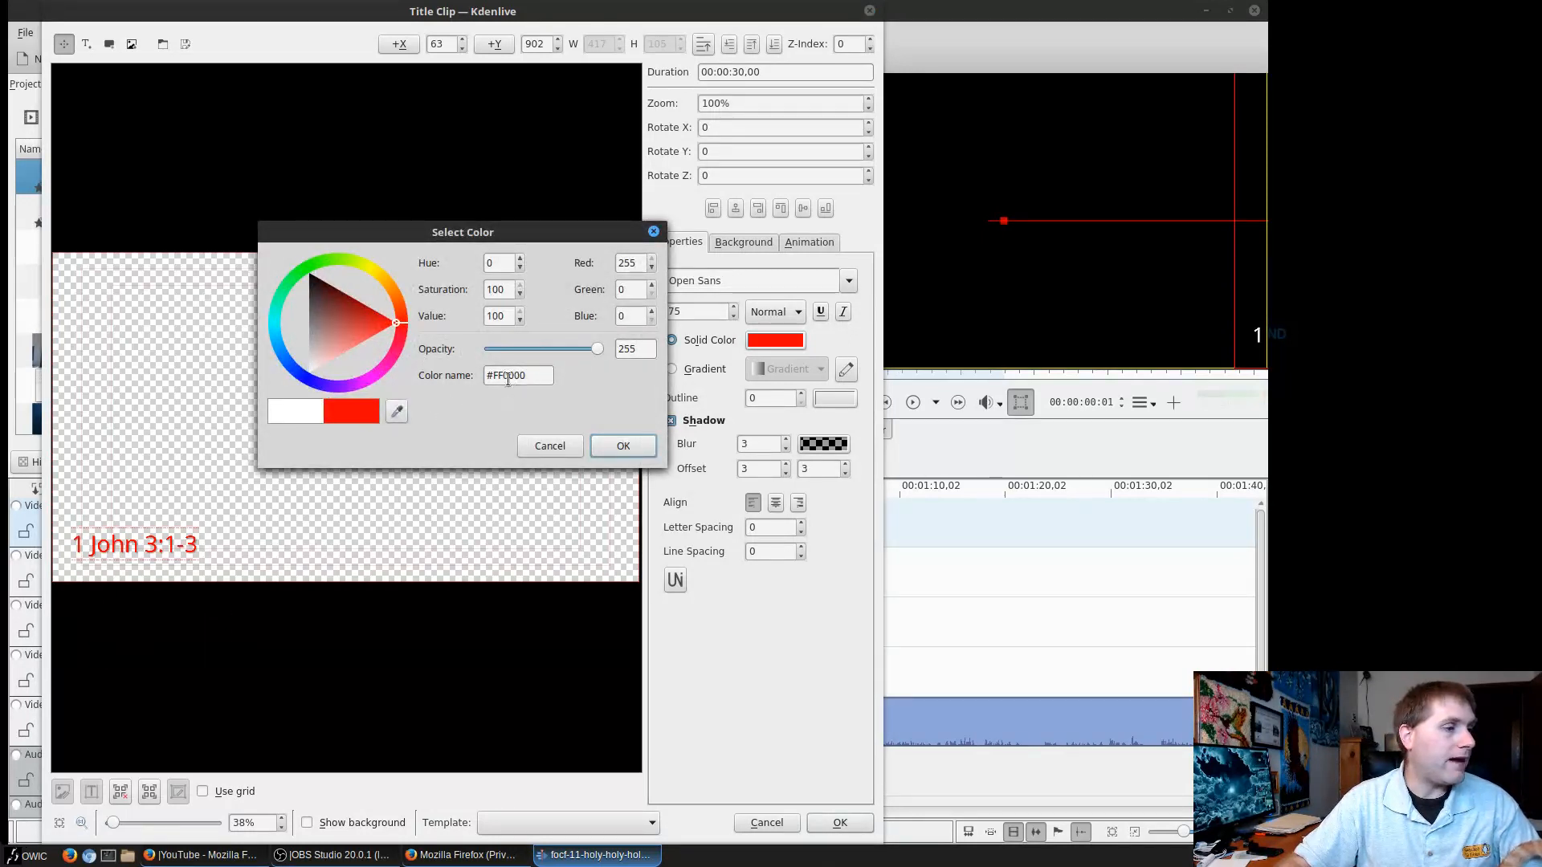
{"action": "left_click_drag", "start_coordinate": [540, 378], "coordinate": [507, 378]}
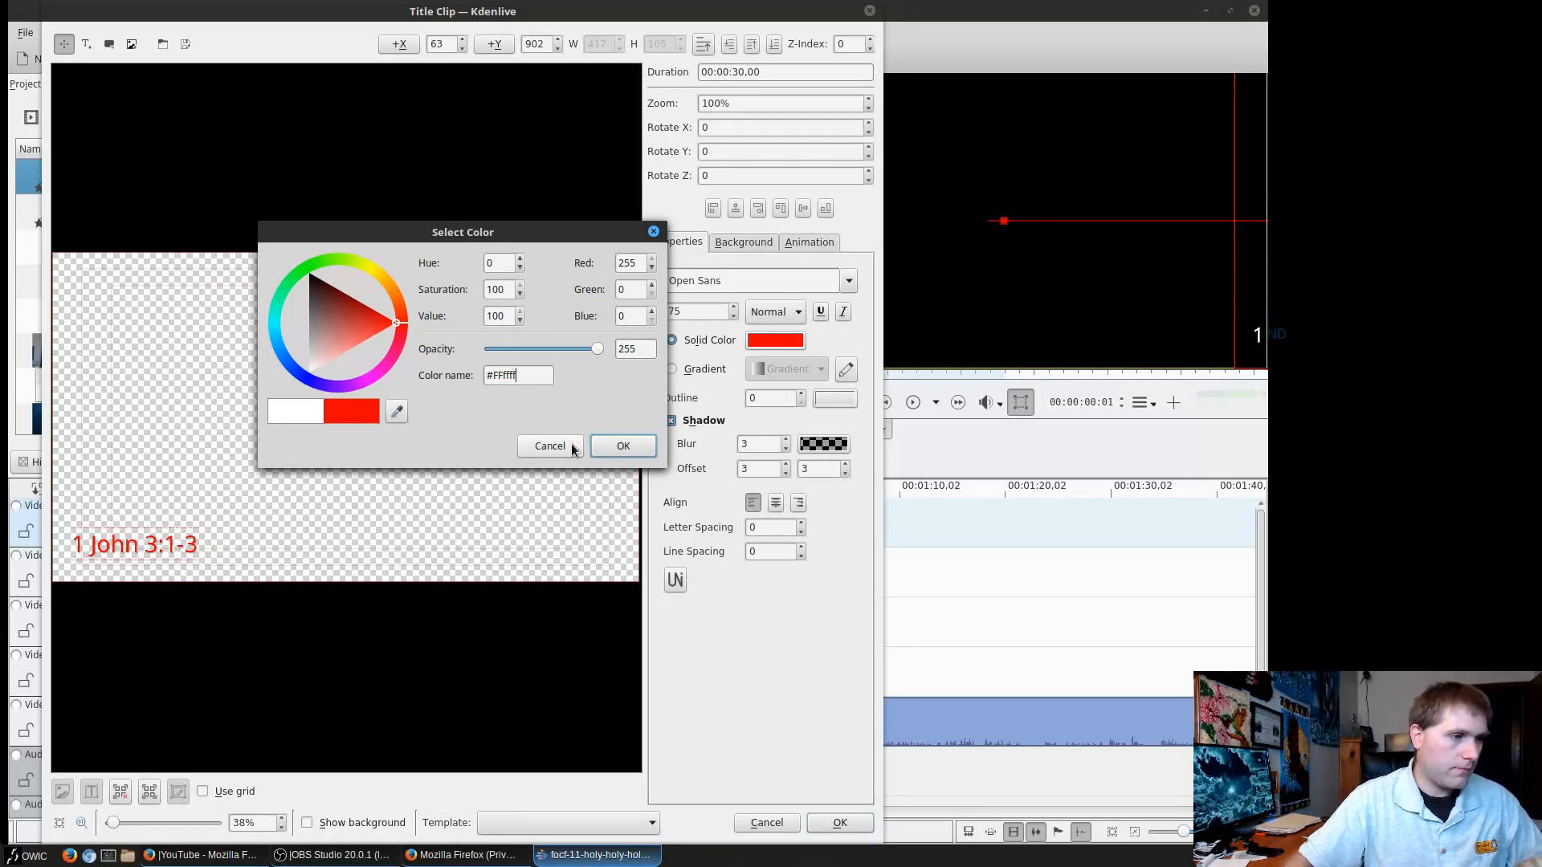
{"action": "left_click", "coordinate": [630, 447]}
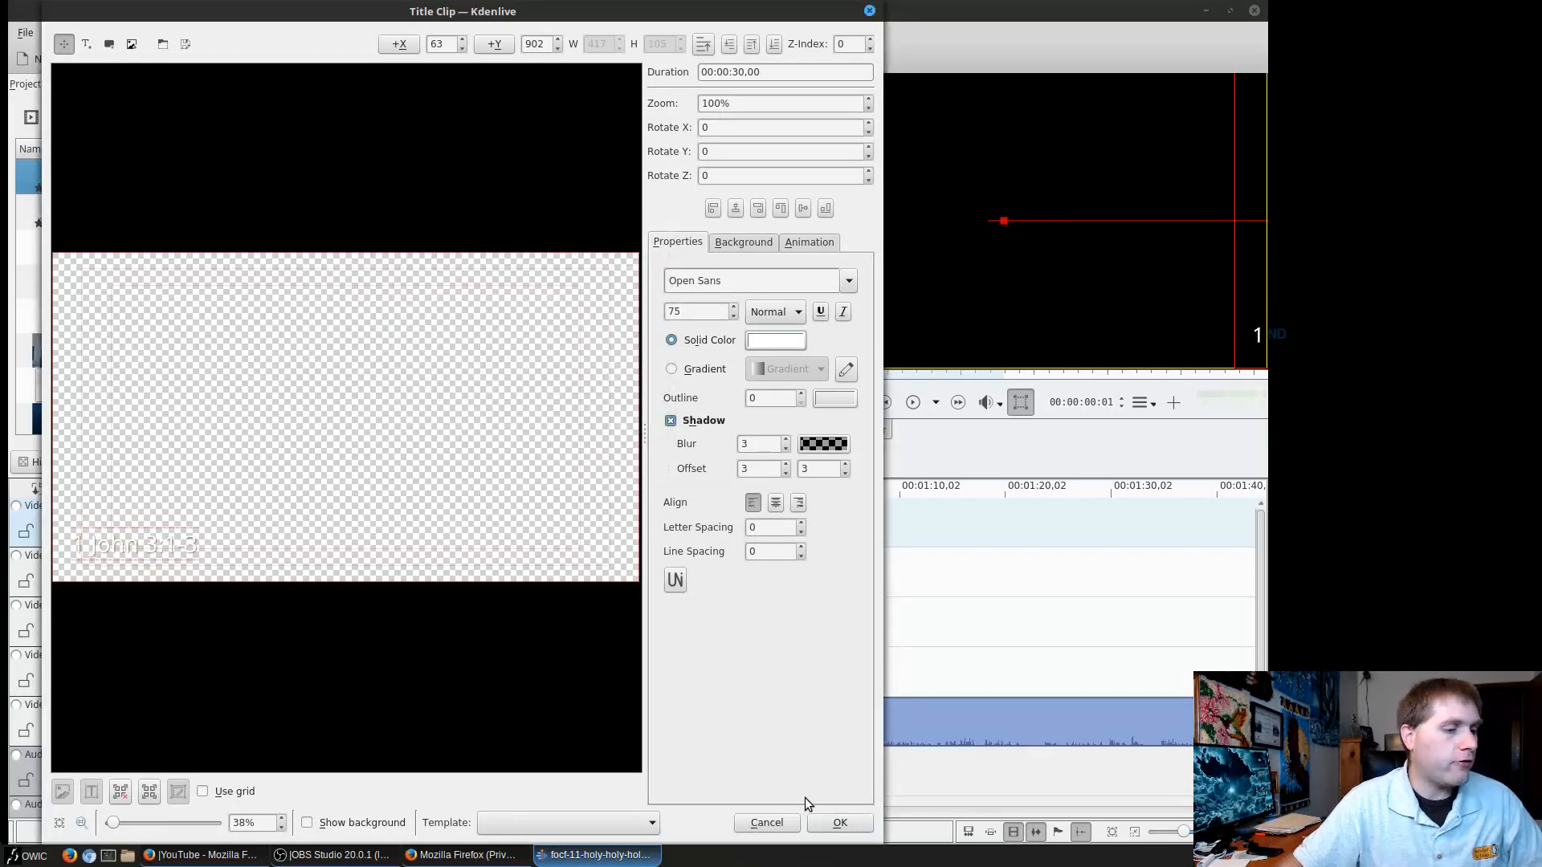
{"action": "left_click", "coordinate": [839, 823]}
Add a template title clip to the project based on verse-title.kdenlivetitle, leaving its text empty.
{"action": "left_click", "coordinate": [97, 33]}
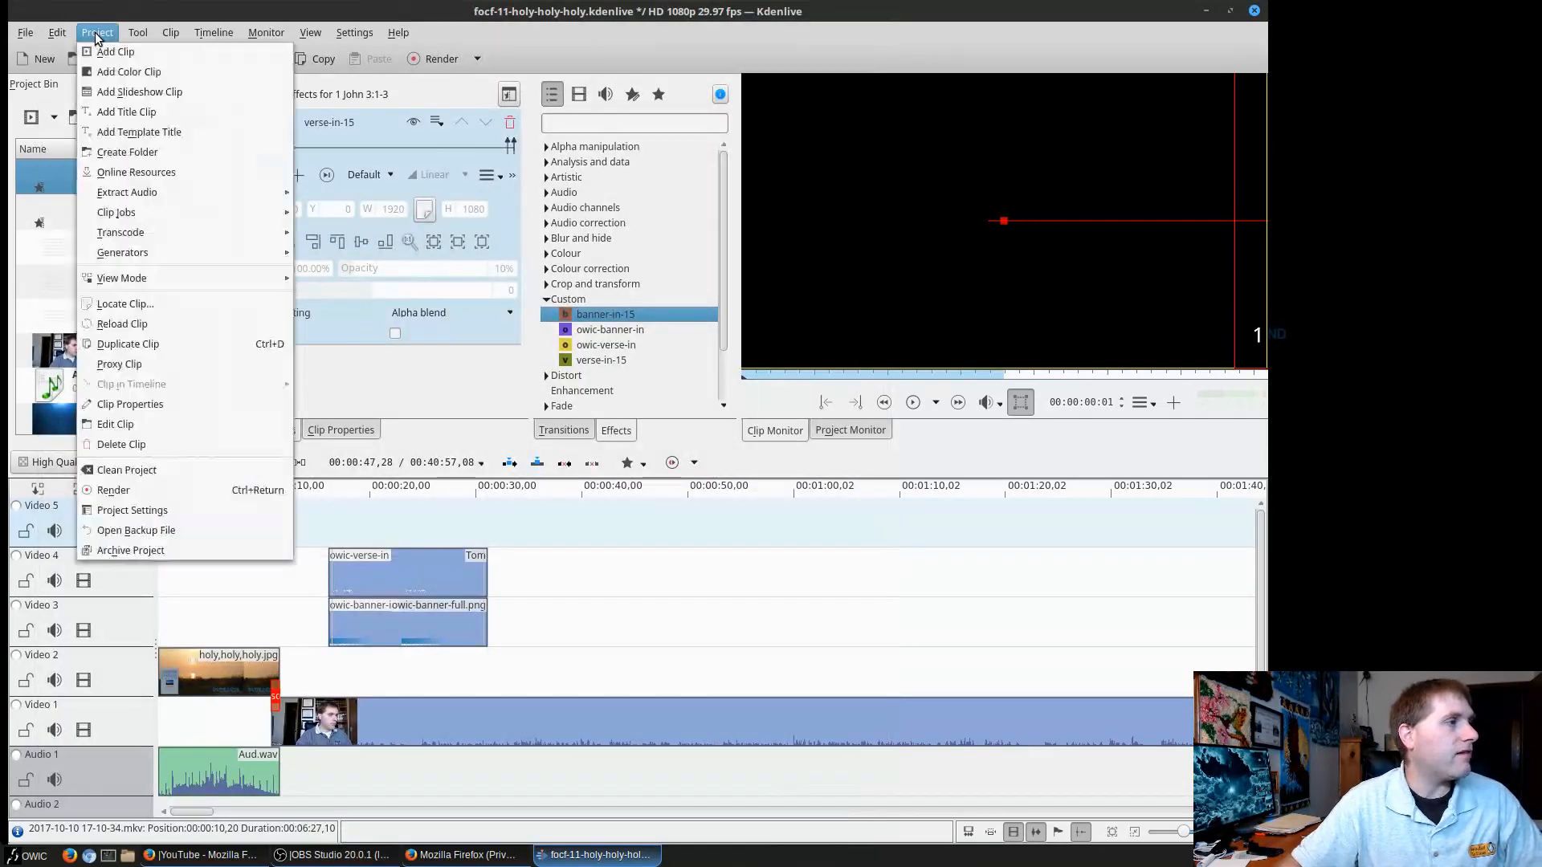
{"action": "left_click", "coordinate": [119, 133]}
{"action": "left_click", "coordinate": [521, 281]}
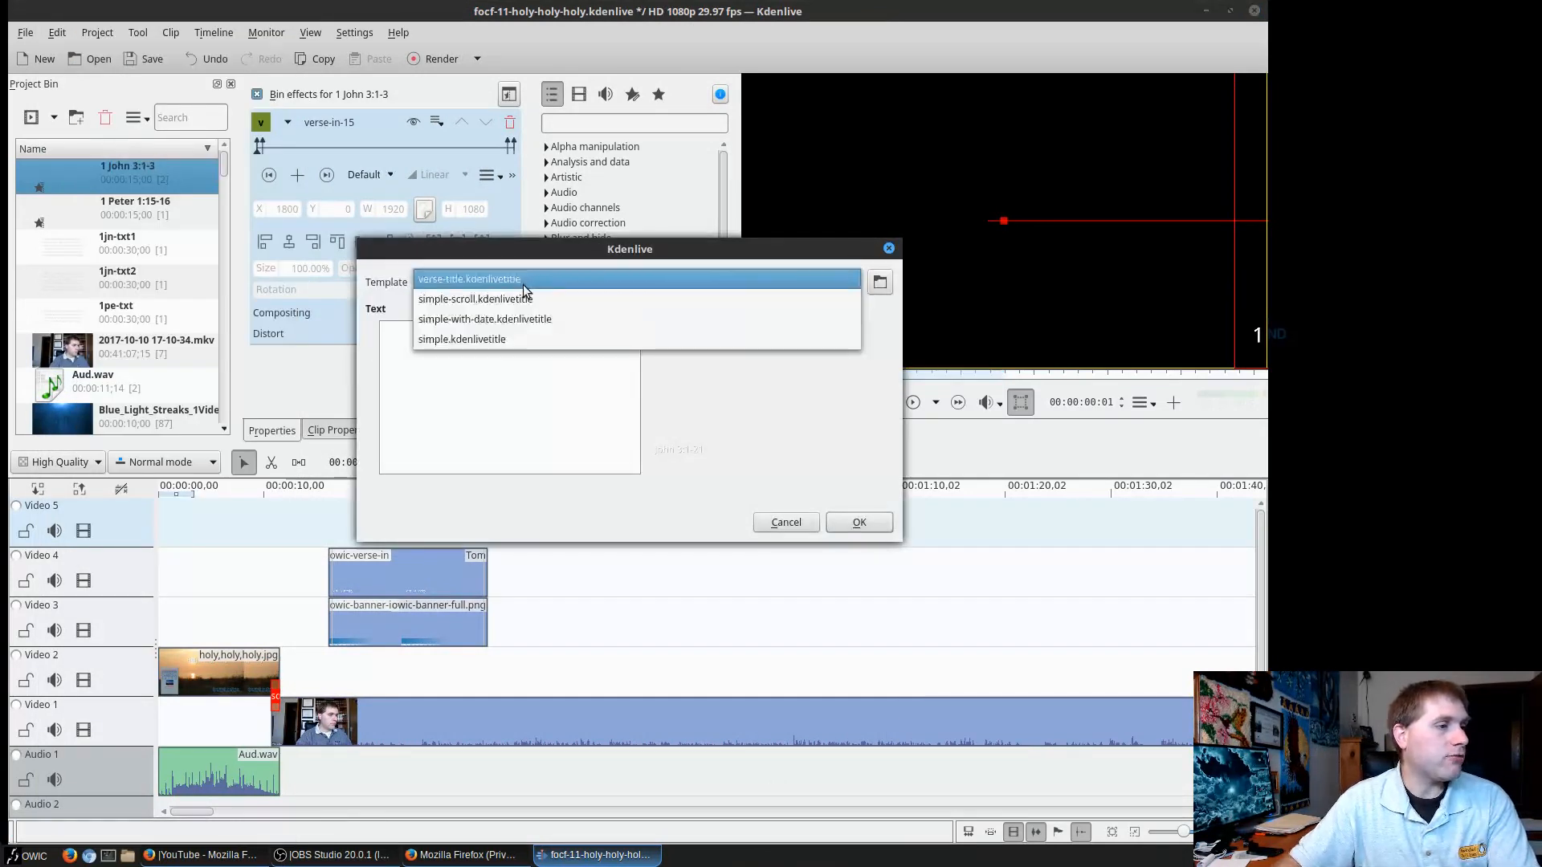
{"action": "left_click", "coordinate": [528, 278]}
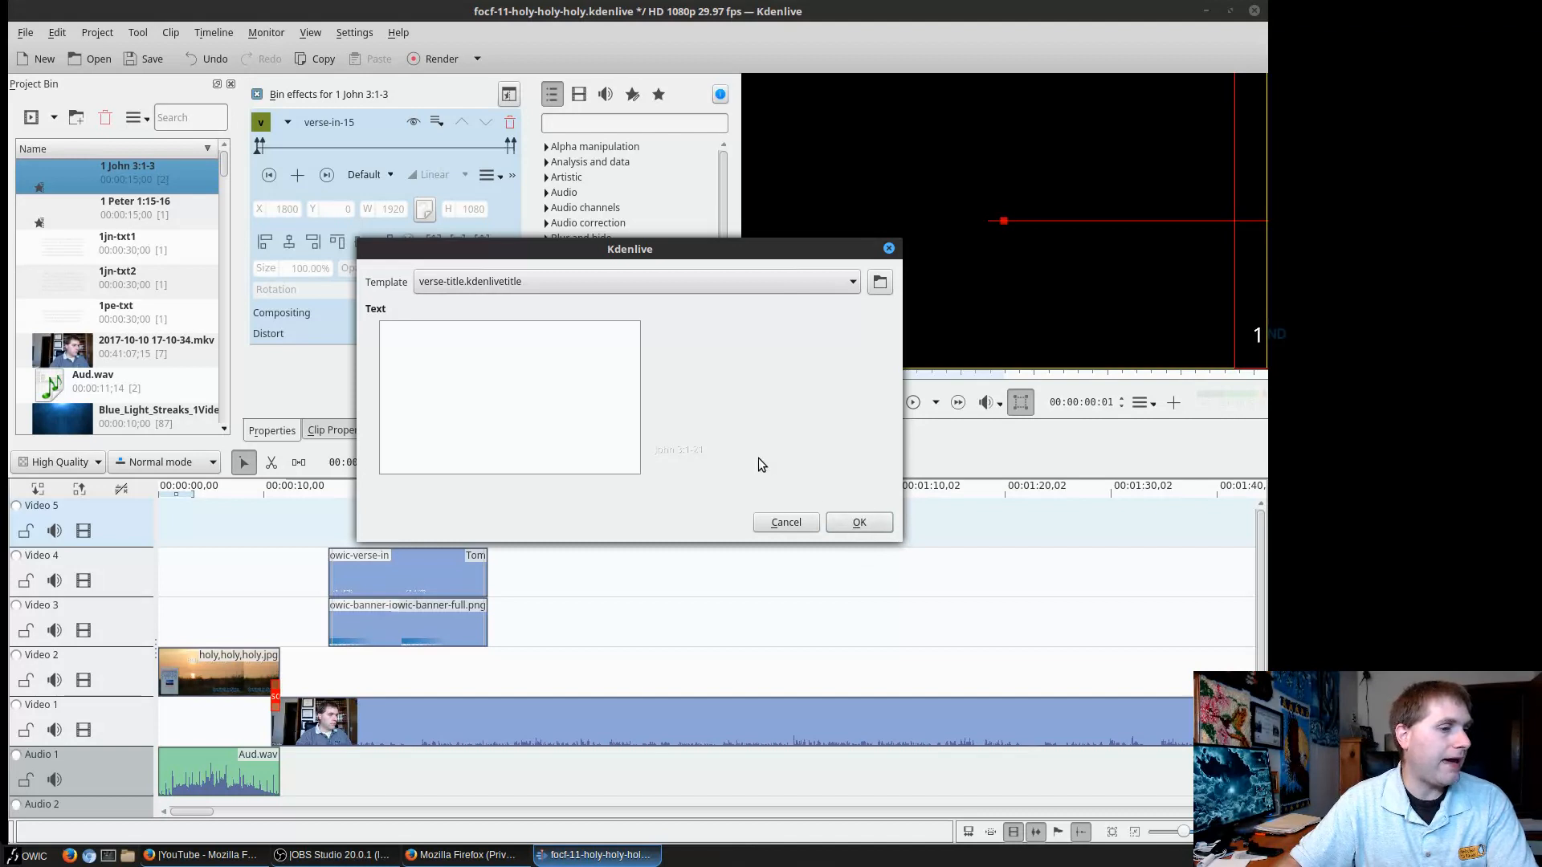
{"action": "left_click", "coordinate": [859, 522]}
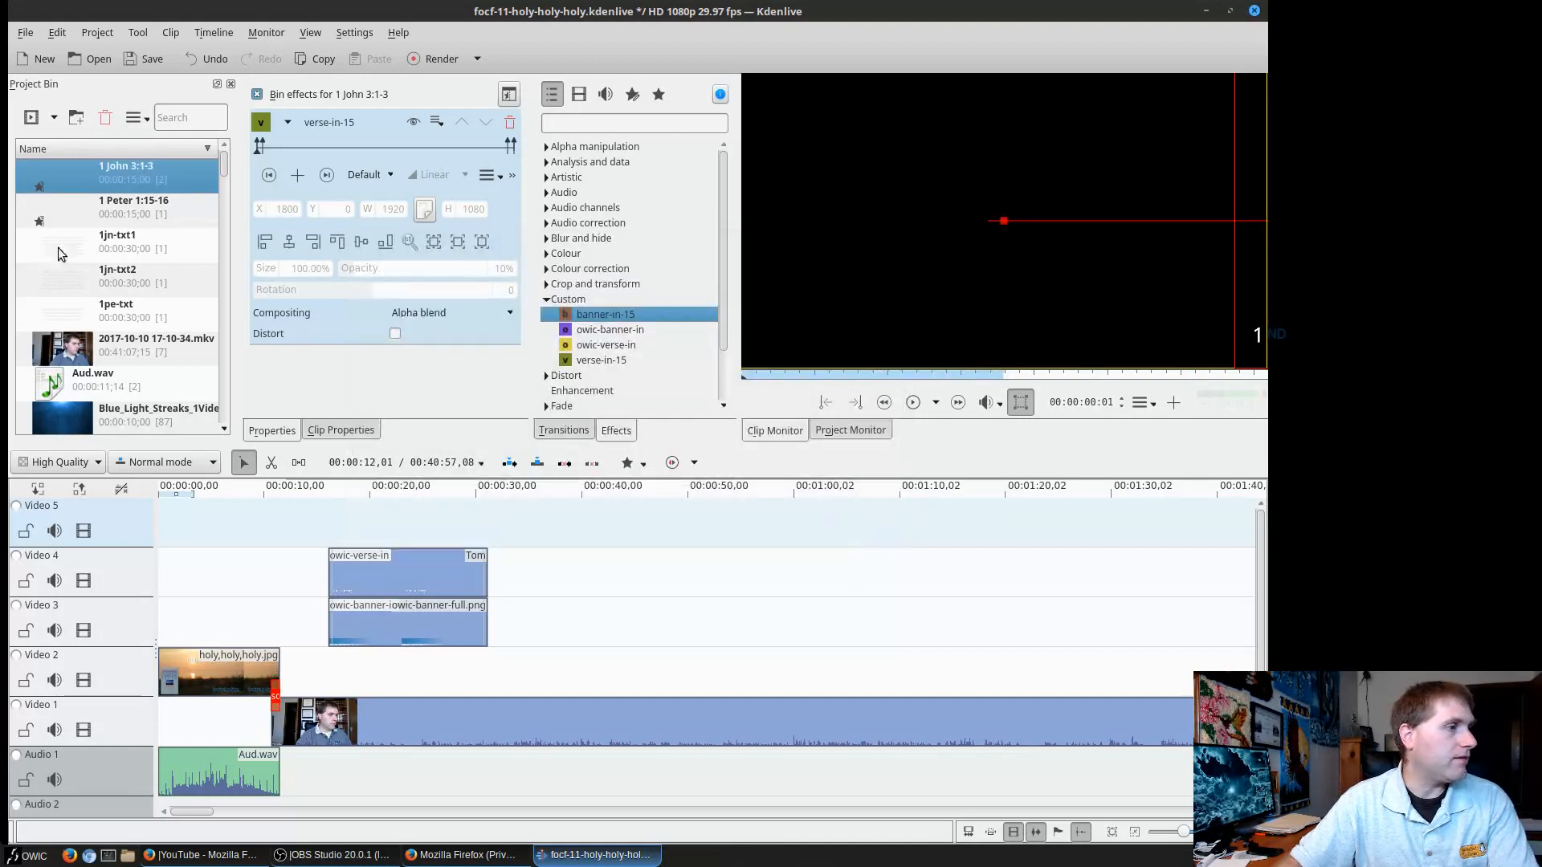
Find the new Template title clip in the project bin and preview it in the clip monitor.
{"action": "scroll", "coordinate": [122, 287], "scroll_direction": "down", "scroll_amount": 5}
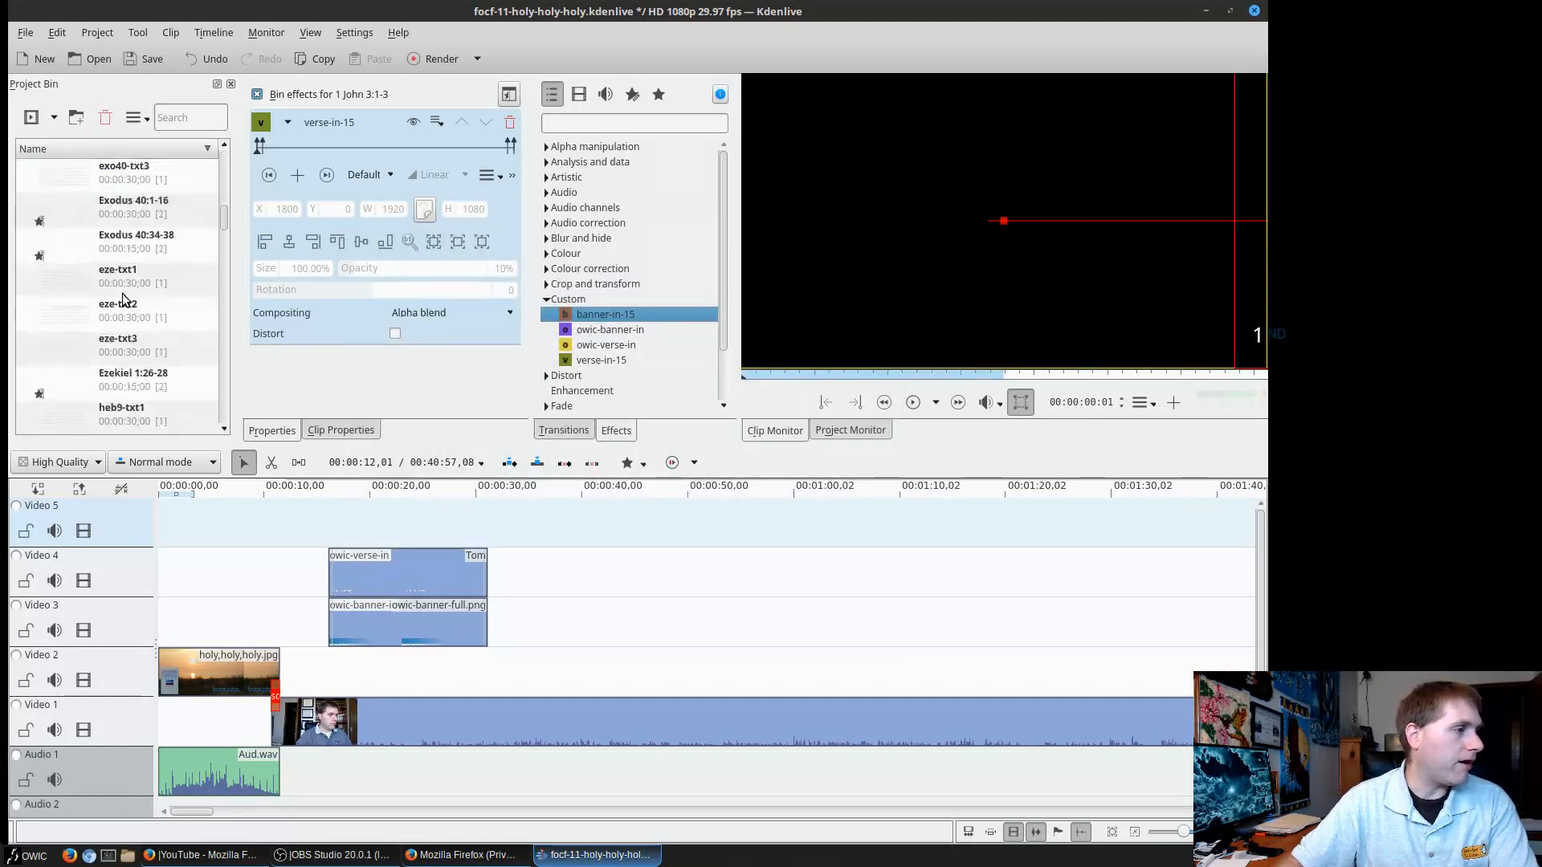
{"action": "scroll", "coordinate": [122, 294], "scroll_direction": "down", "scroll_amount": 6}
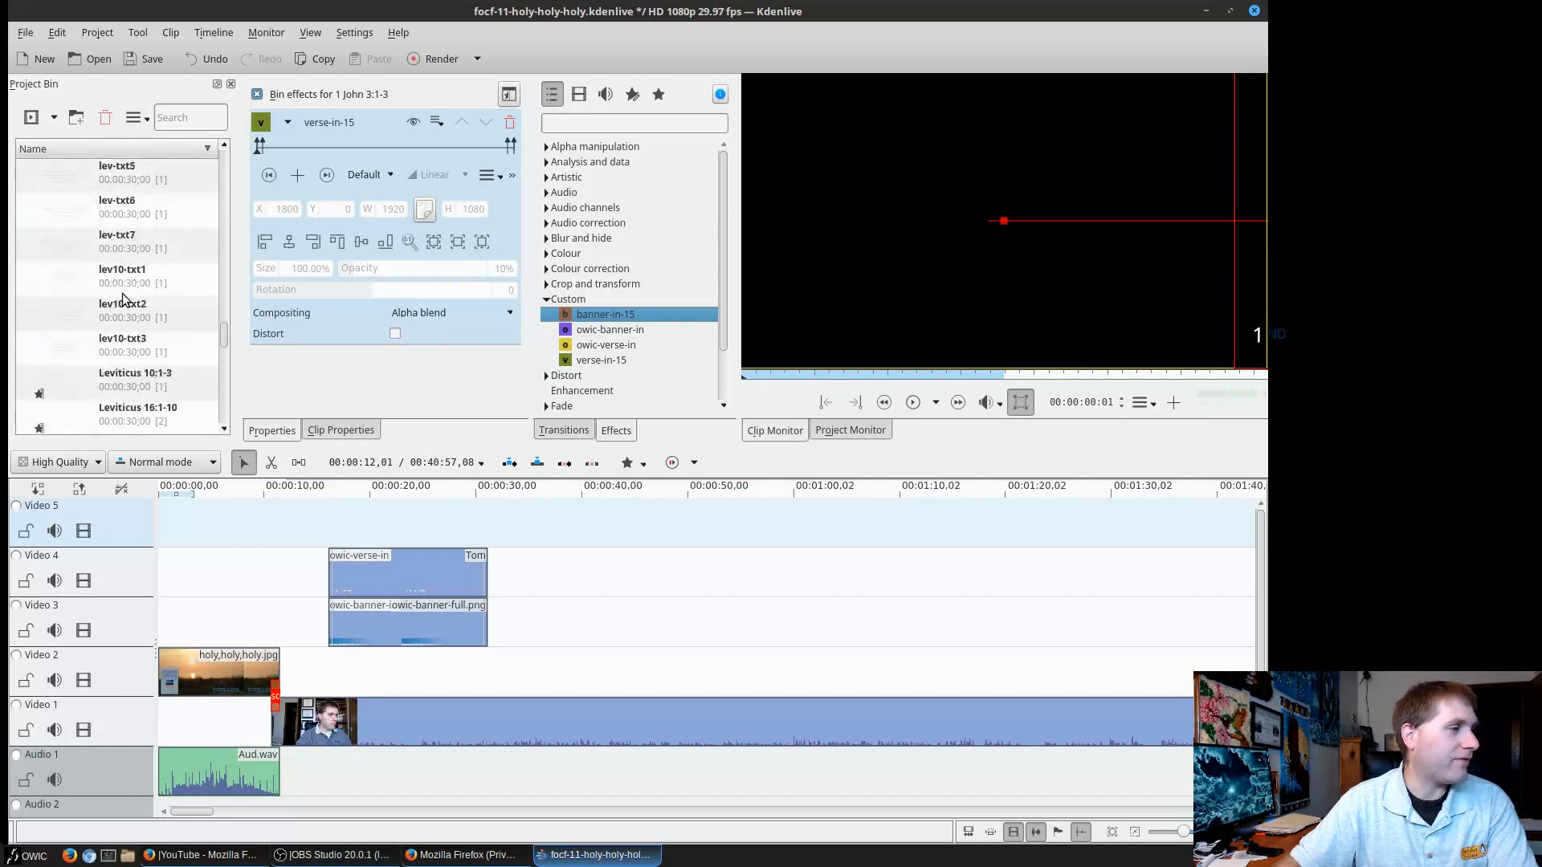
{"action": "scroll", "coordinate": [122, 294], "scroll_direction": "down", "scroll_amount": 5}
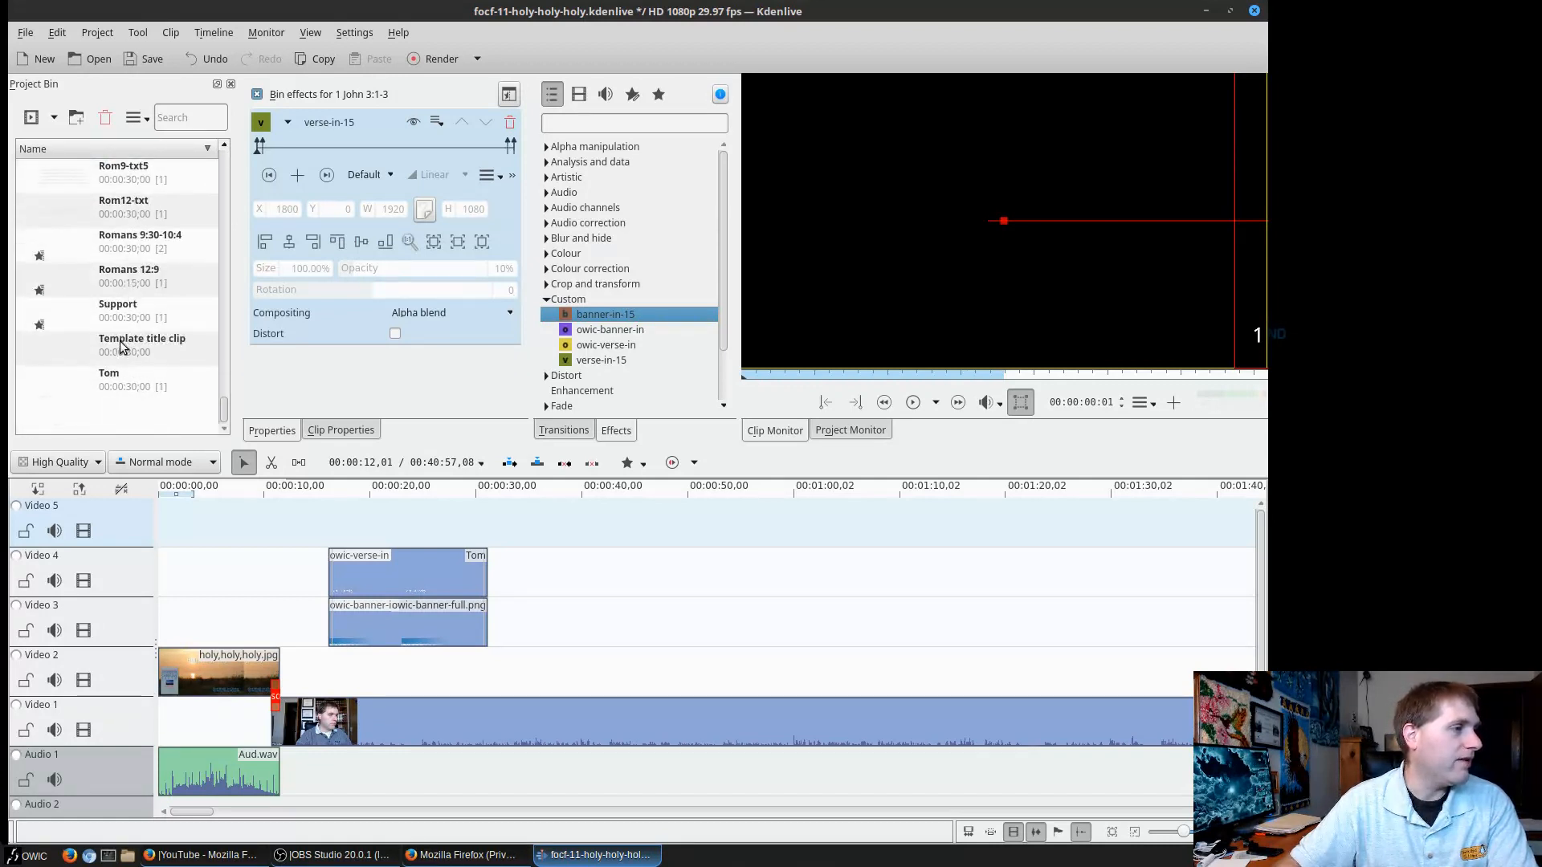
{"action": "left_click", "coordinate": [123, 345]}
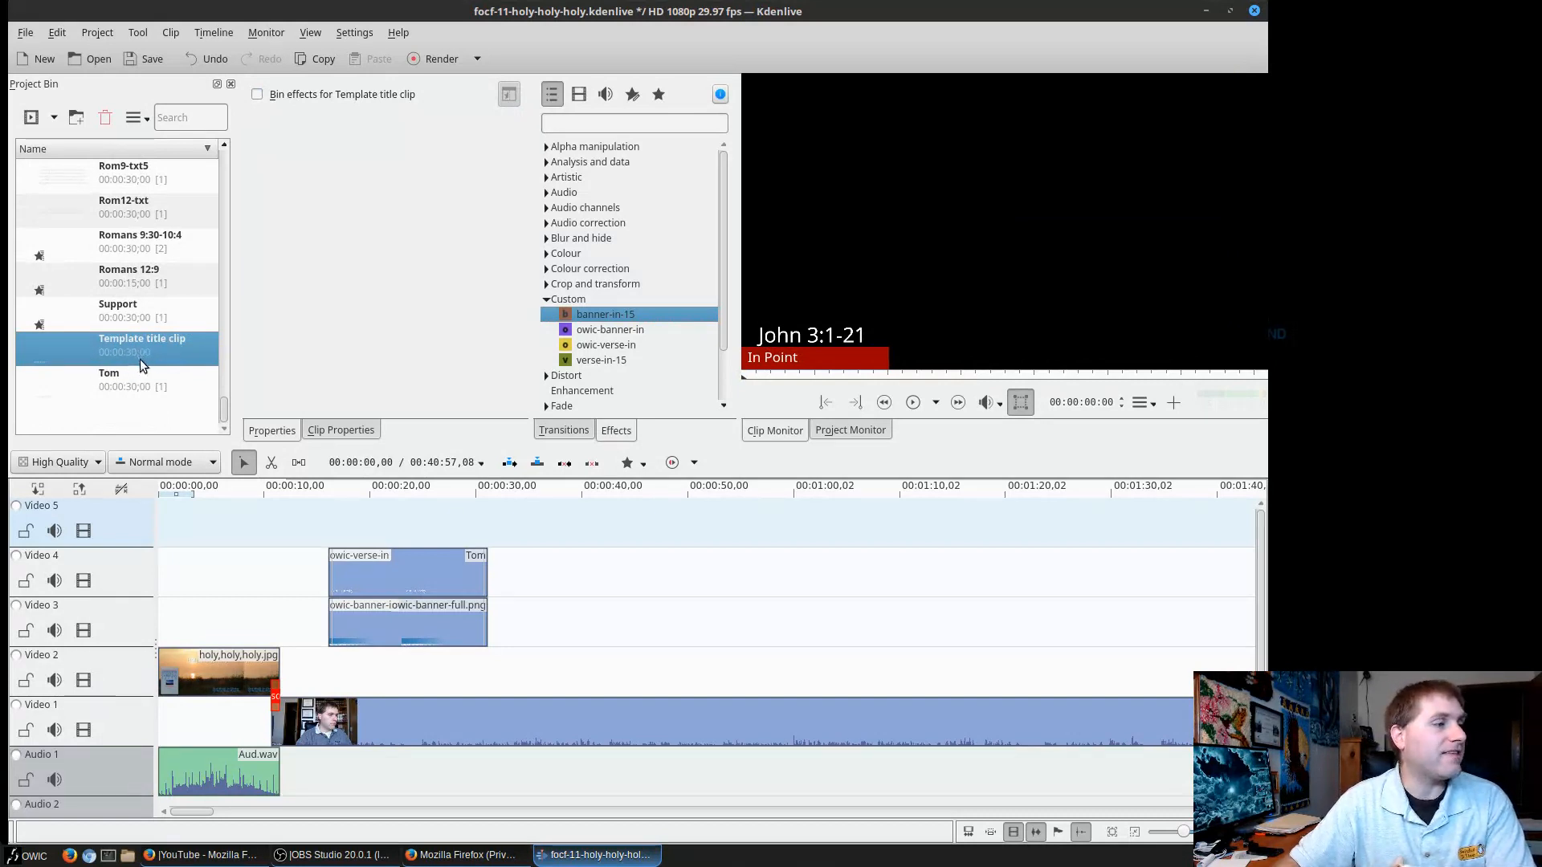
Check the default duration for title clips in the program configuration, leaving the settings as they are.
{"action": "left_click", "coordinate": [358, 34]}
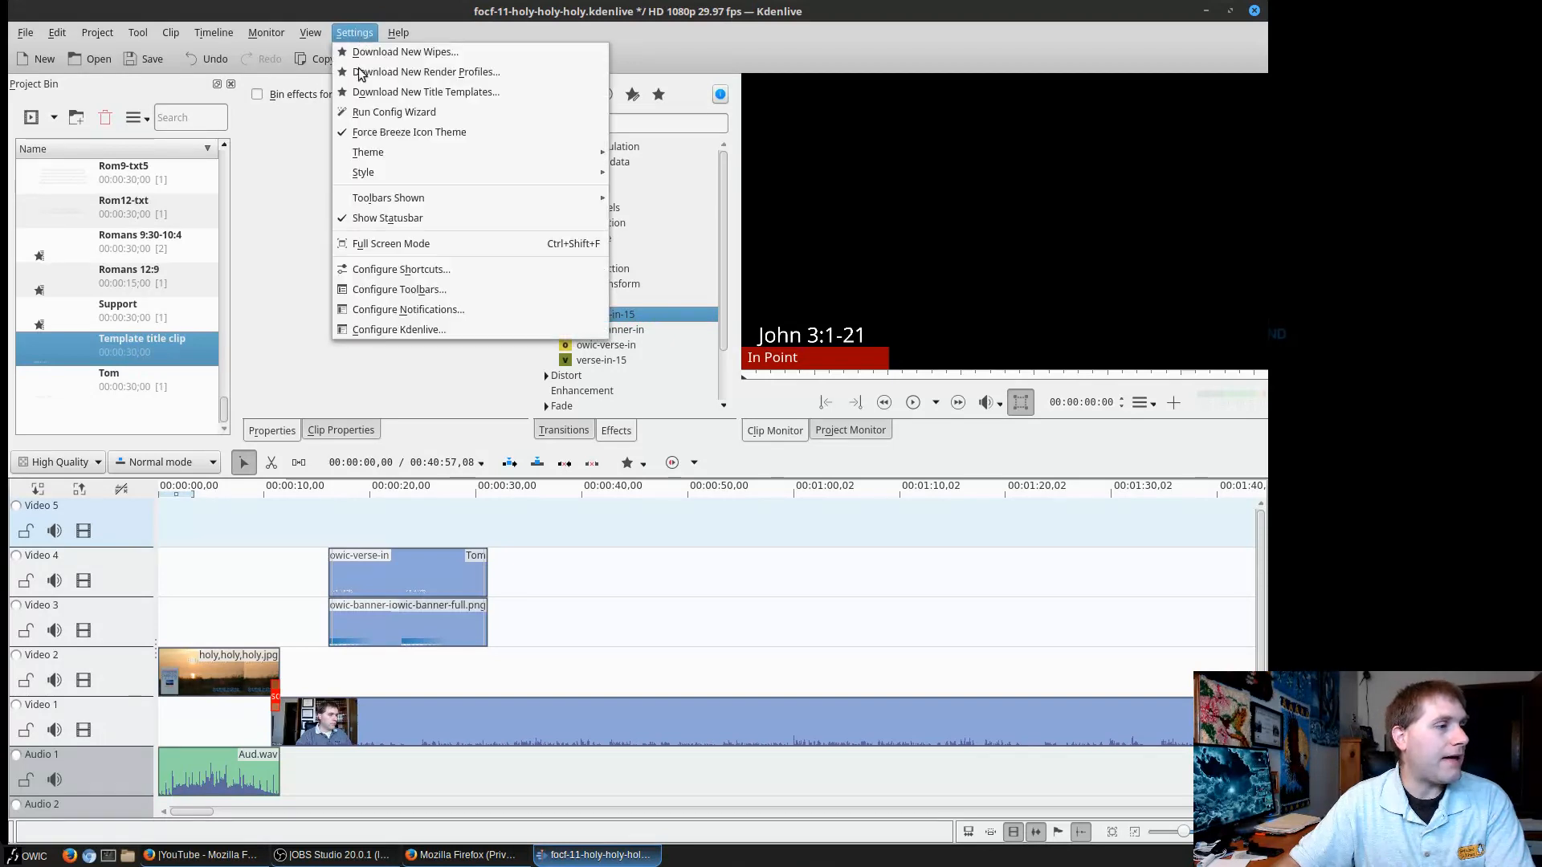
{"action": "left_click", "coordinate": [395, 331]}
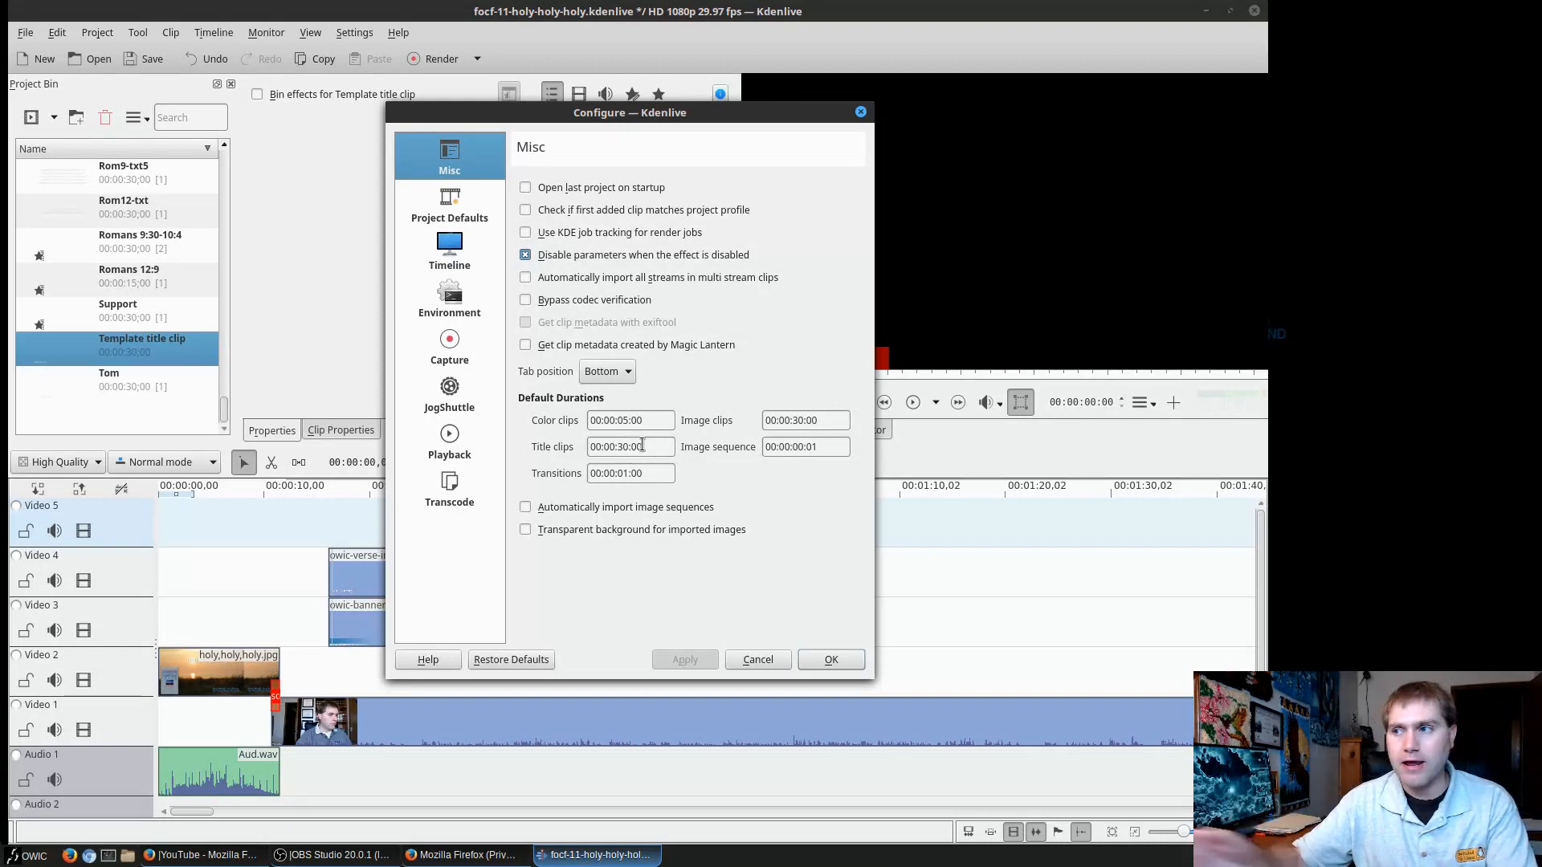
{"action": "left_click", "coordinate": [761, 662]}
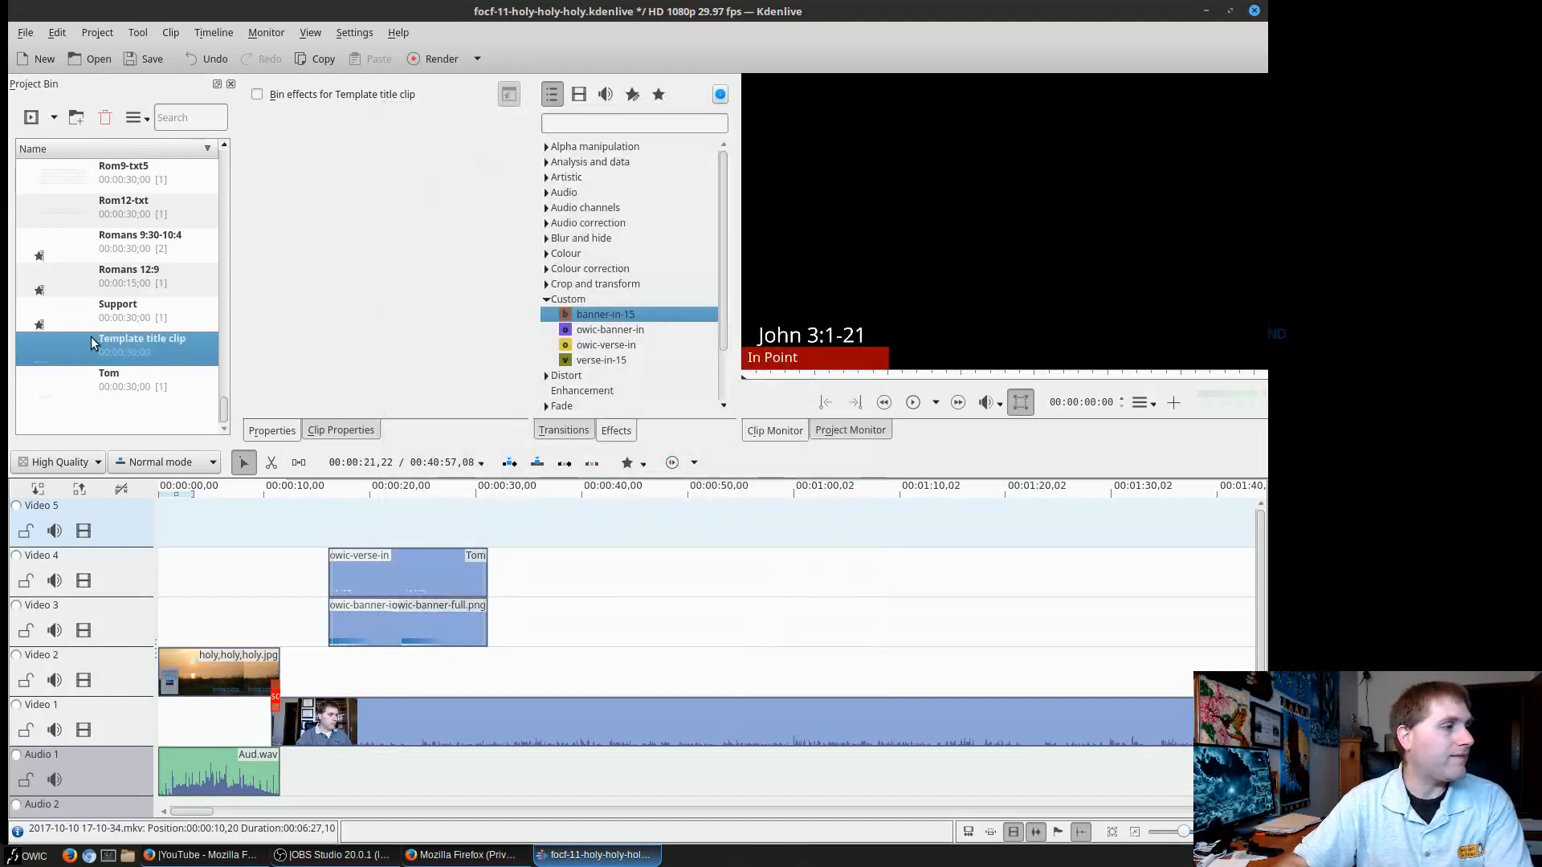
Replace the Template title clip's text with "This is my title" and save the change in the project only.
{"action": "double_click", "coordinate": [52, 354]}
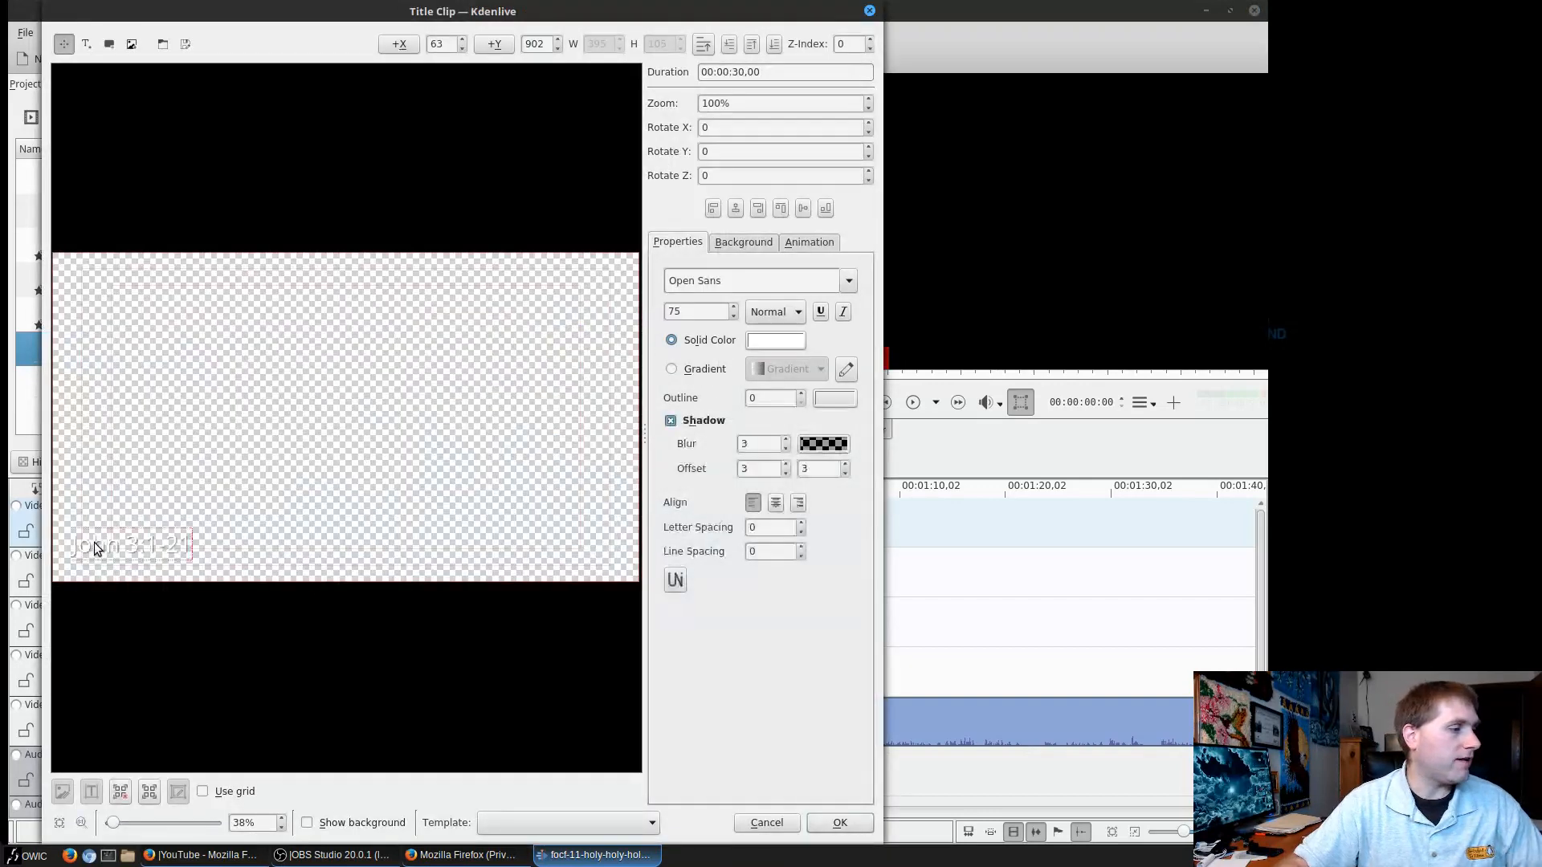
{"action": "double_click", "coordinate": [94, 542]}
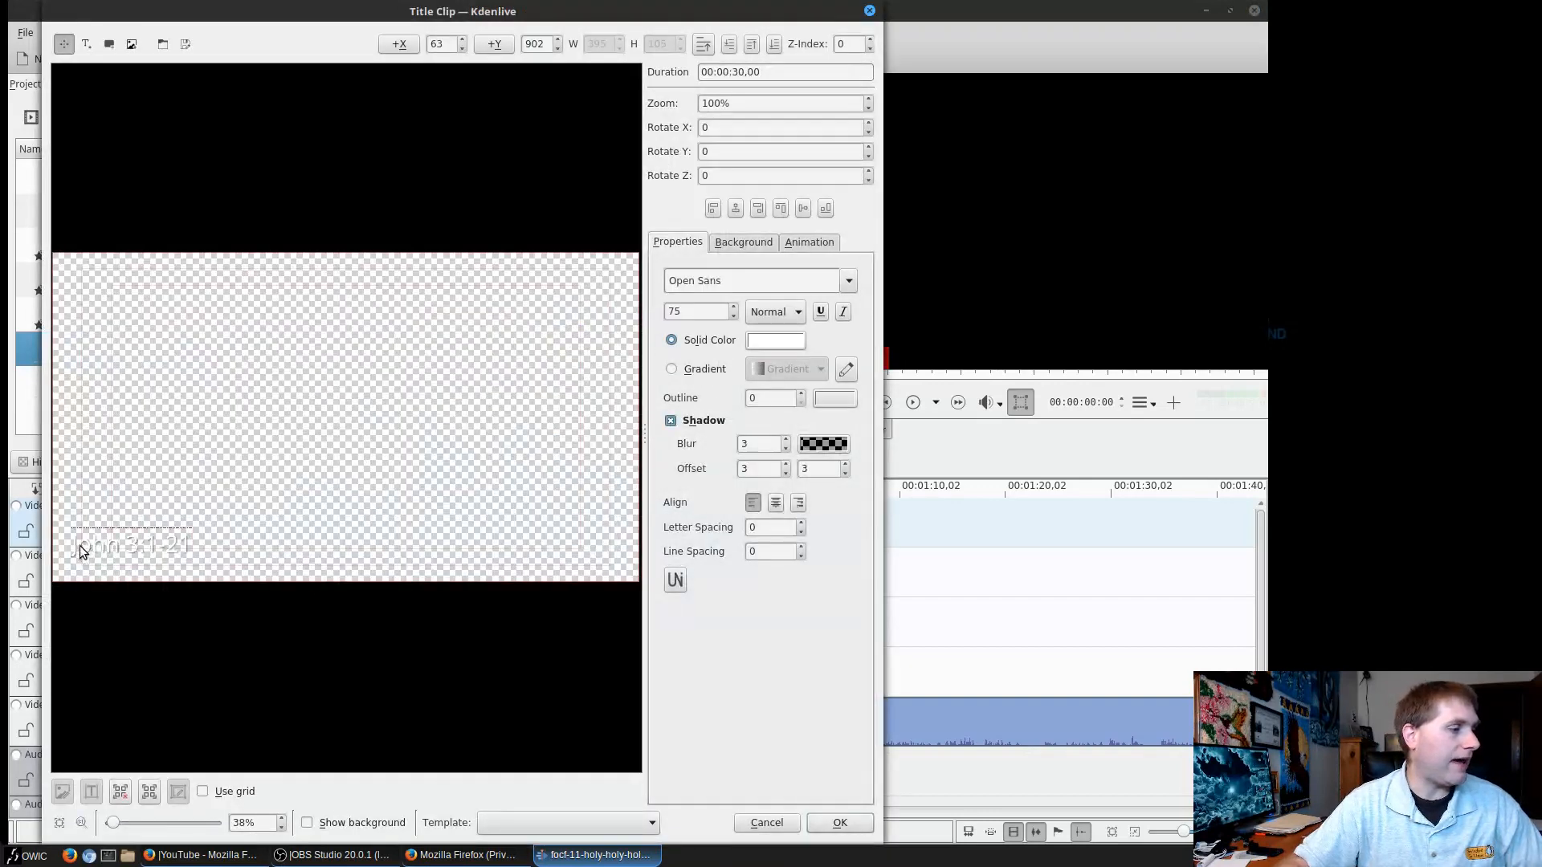
{"action": "triple_click", "coordinate": [79, 547]}
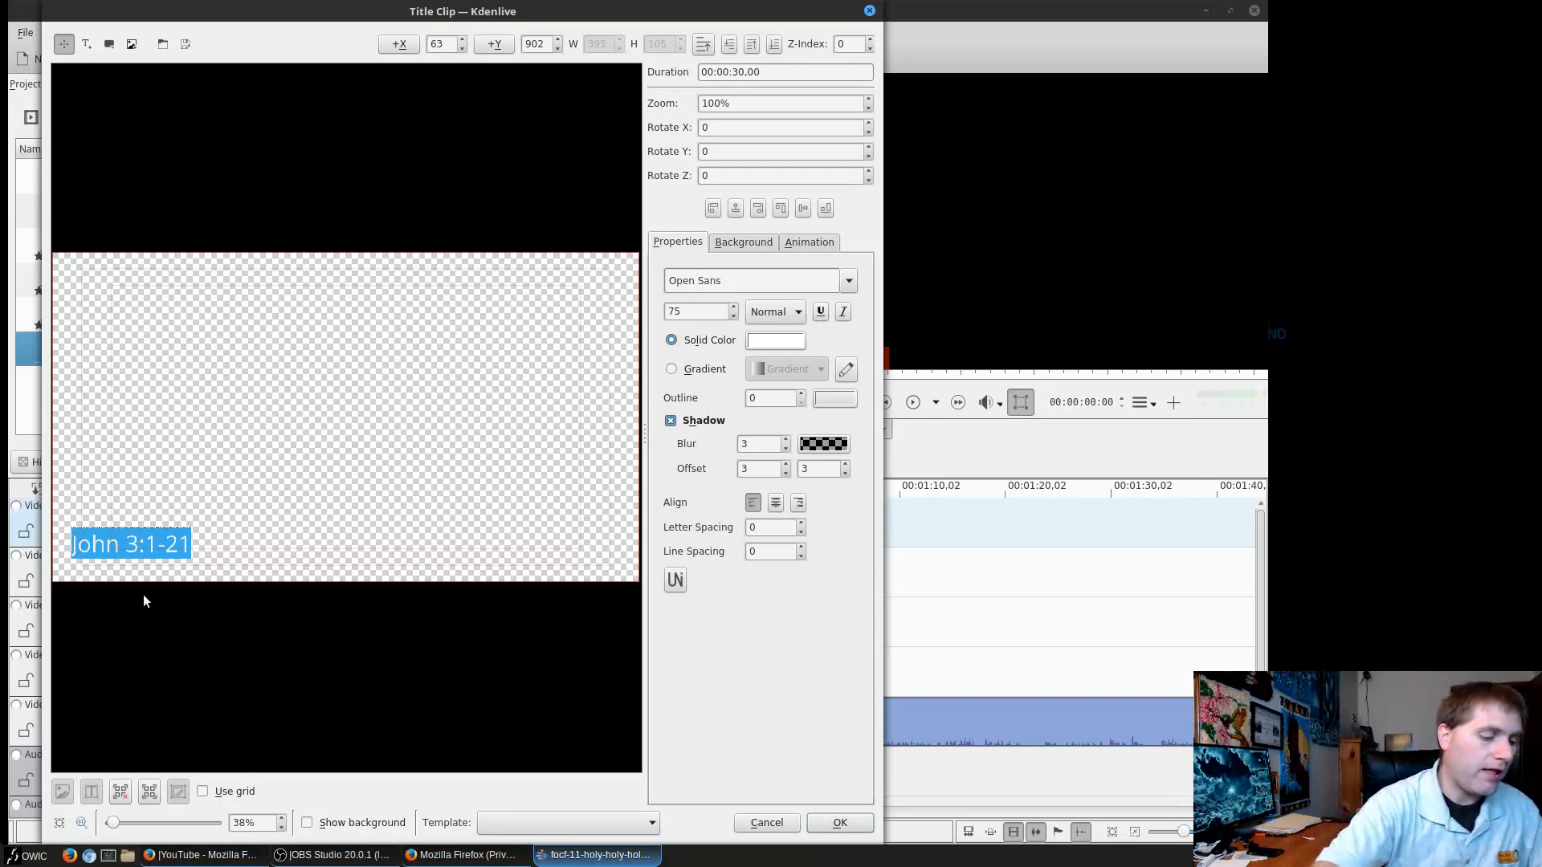
{"action": "type", "text": "This is"}
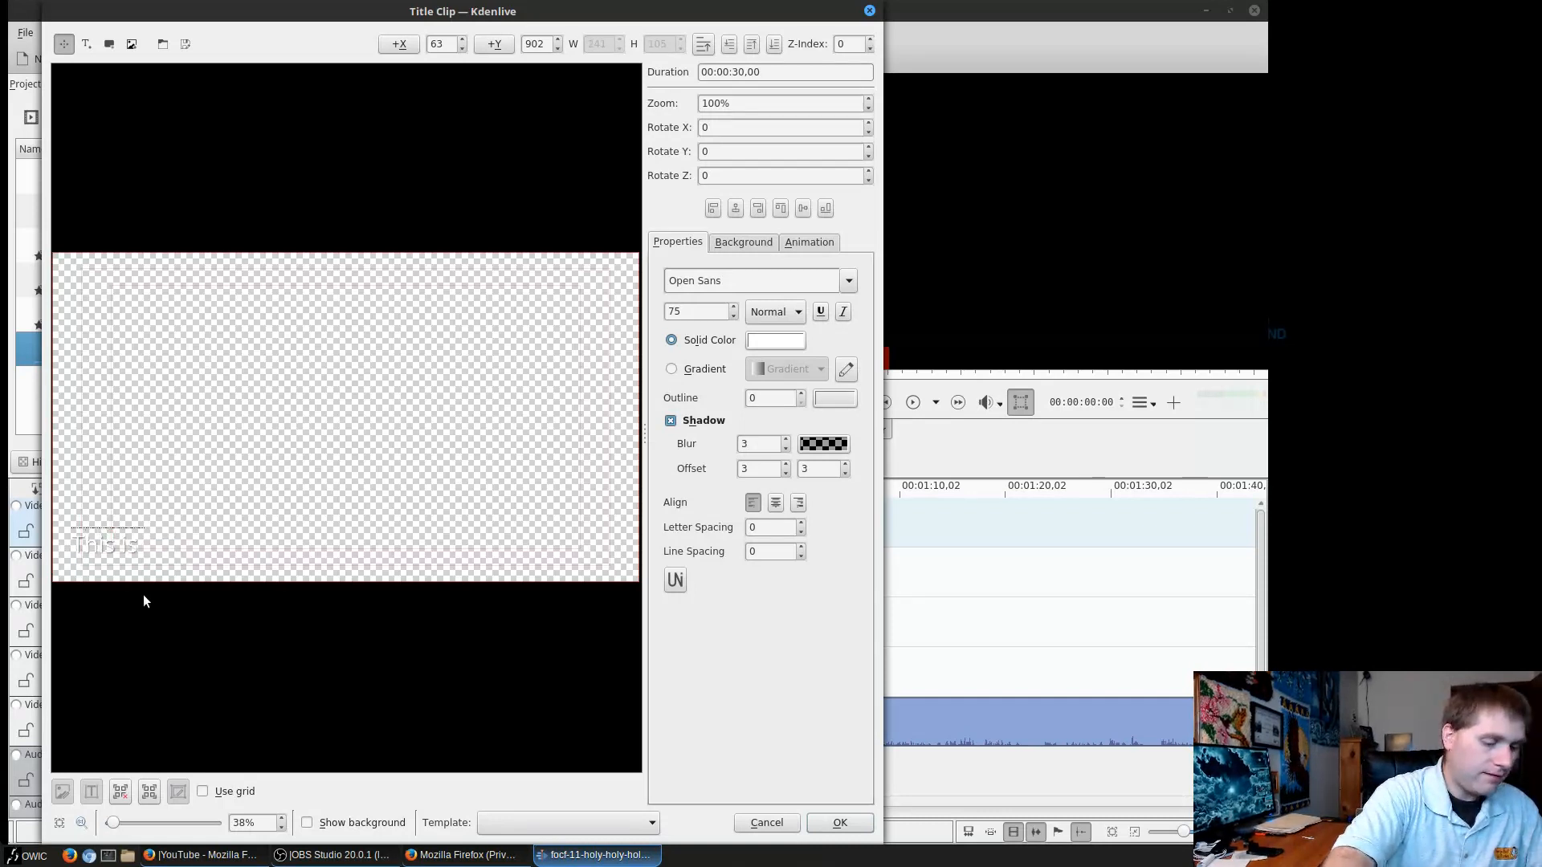
{"action": "type", "text": " my title"}
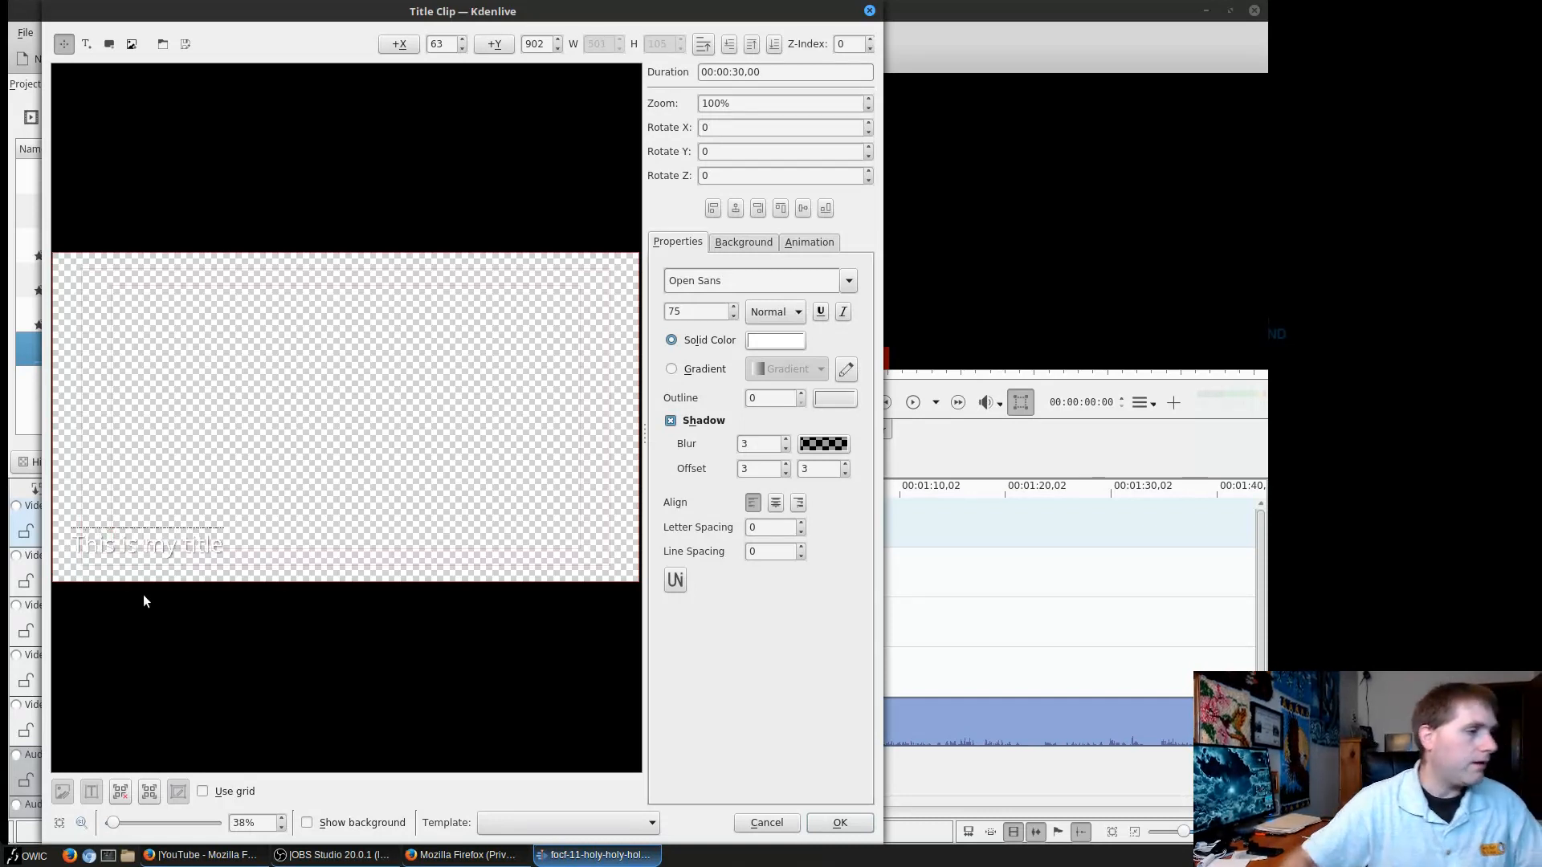
{"action": "left_click", "coordinate": [838, 823]}
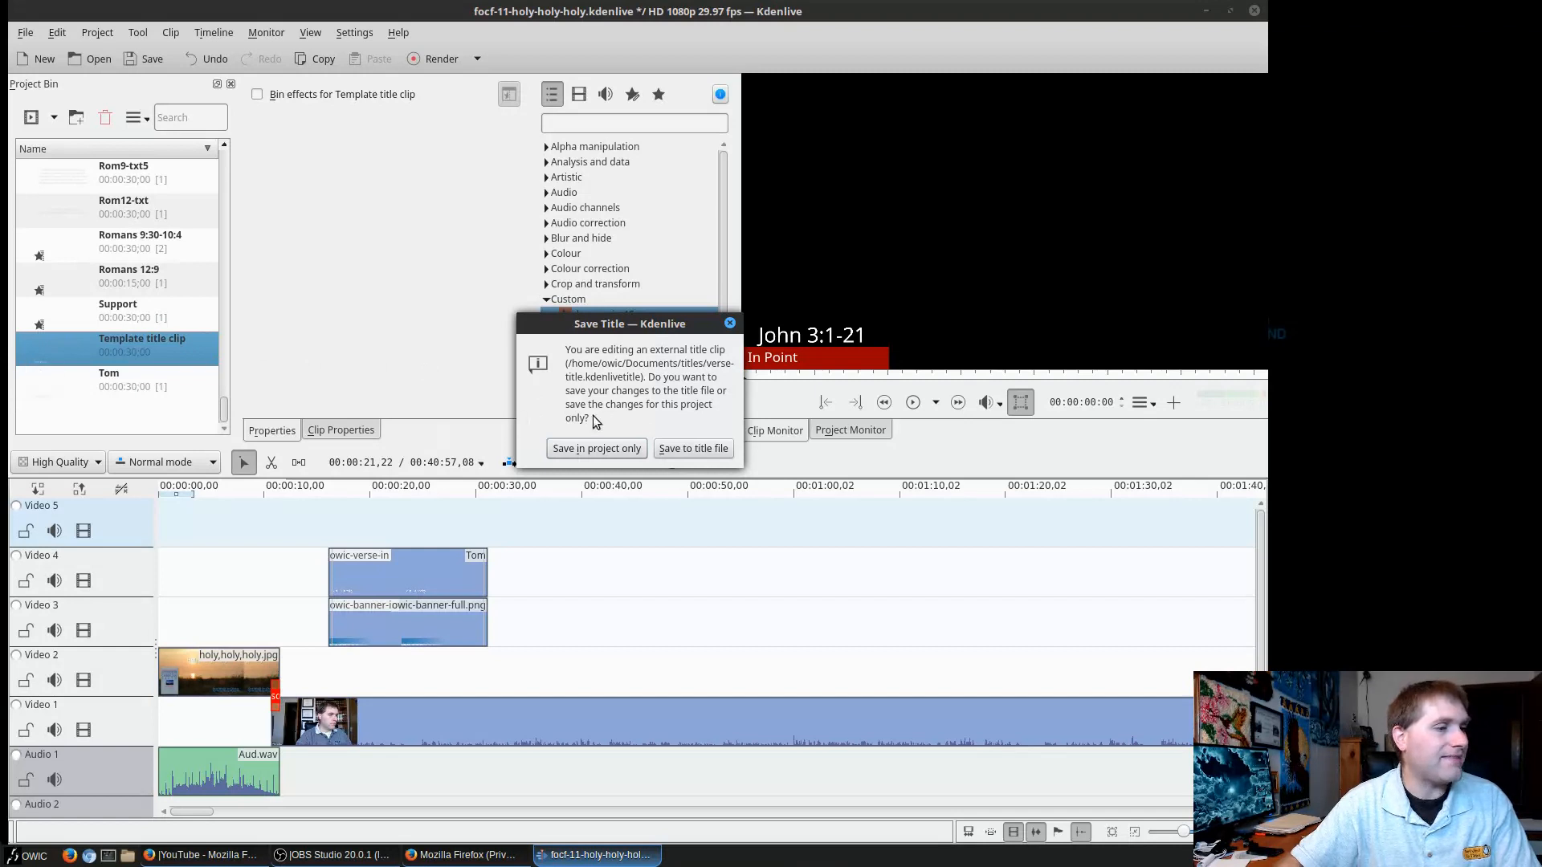
{"action": "left_click", "coordinate": [602, 450]}
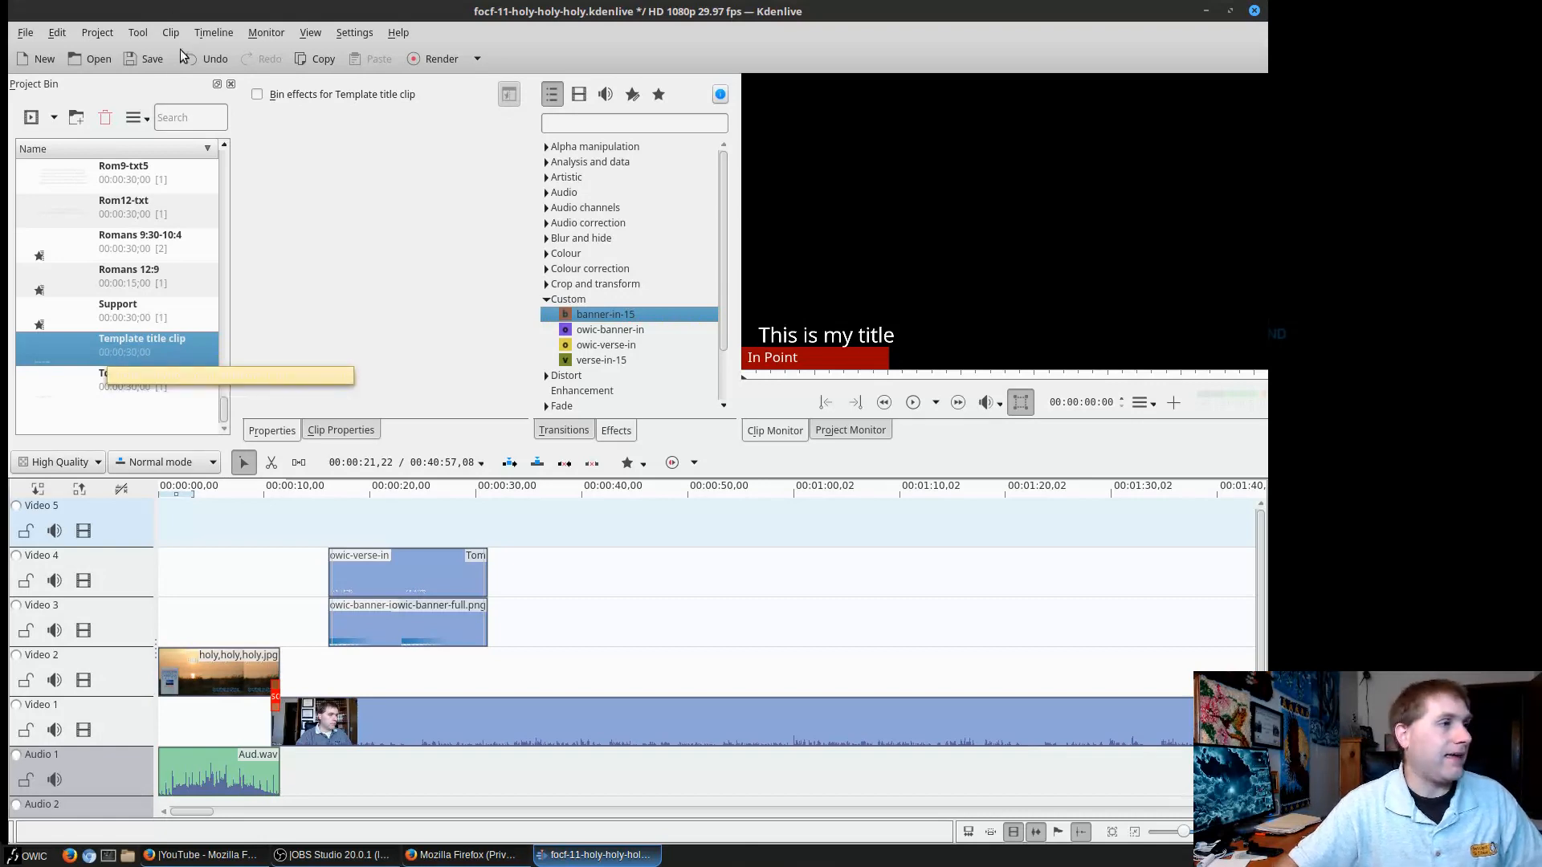
View the general program configuration and the list of configurable keyboard shortcuts, changing nothing.
{"action": "left_click", "coordinate": [354, 33]}
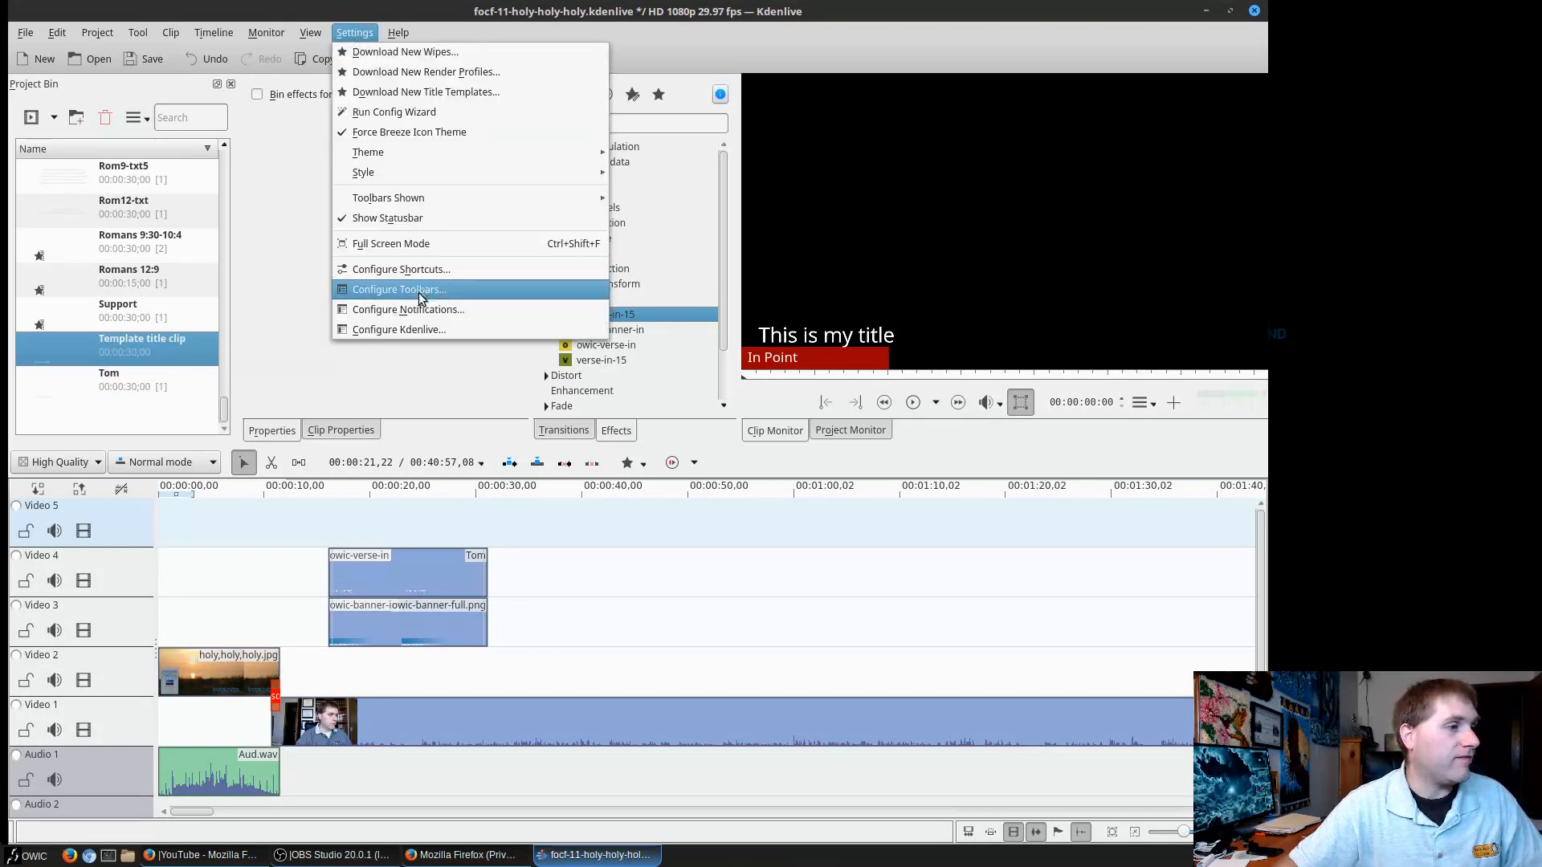
{"action": "left_click", "coordinate": [420, 331]}
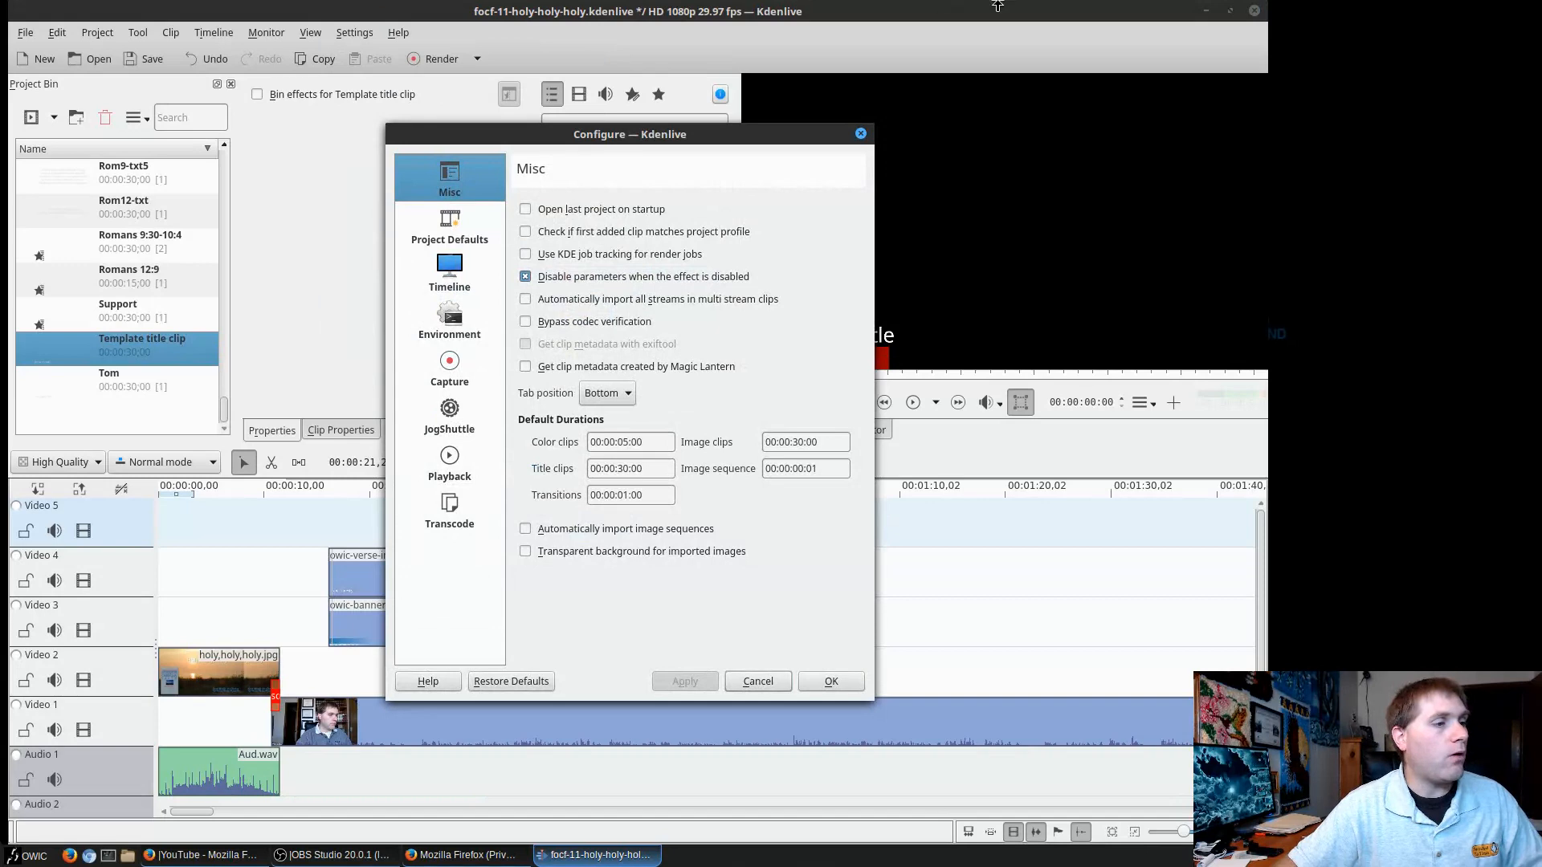
{"action": "left_click", "coordinate": [862, 131]}
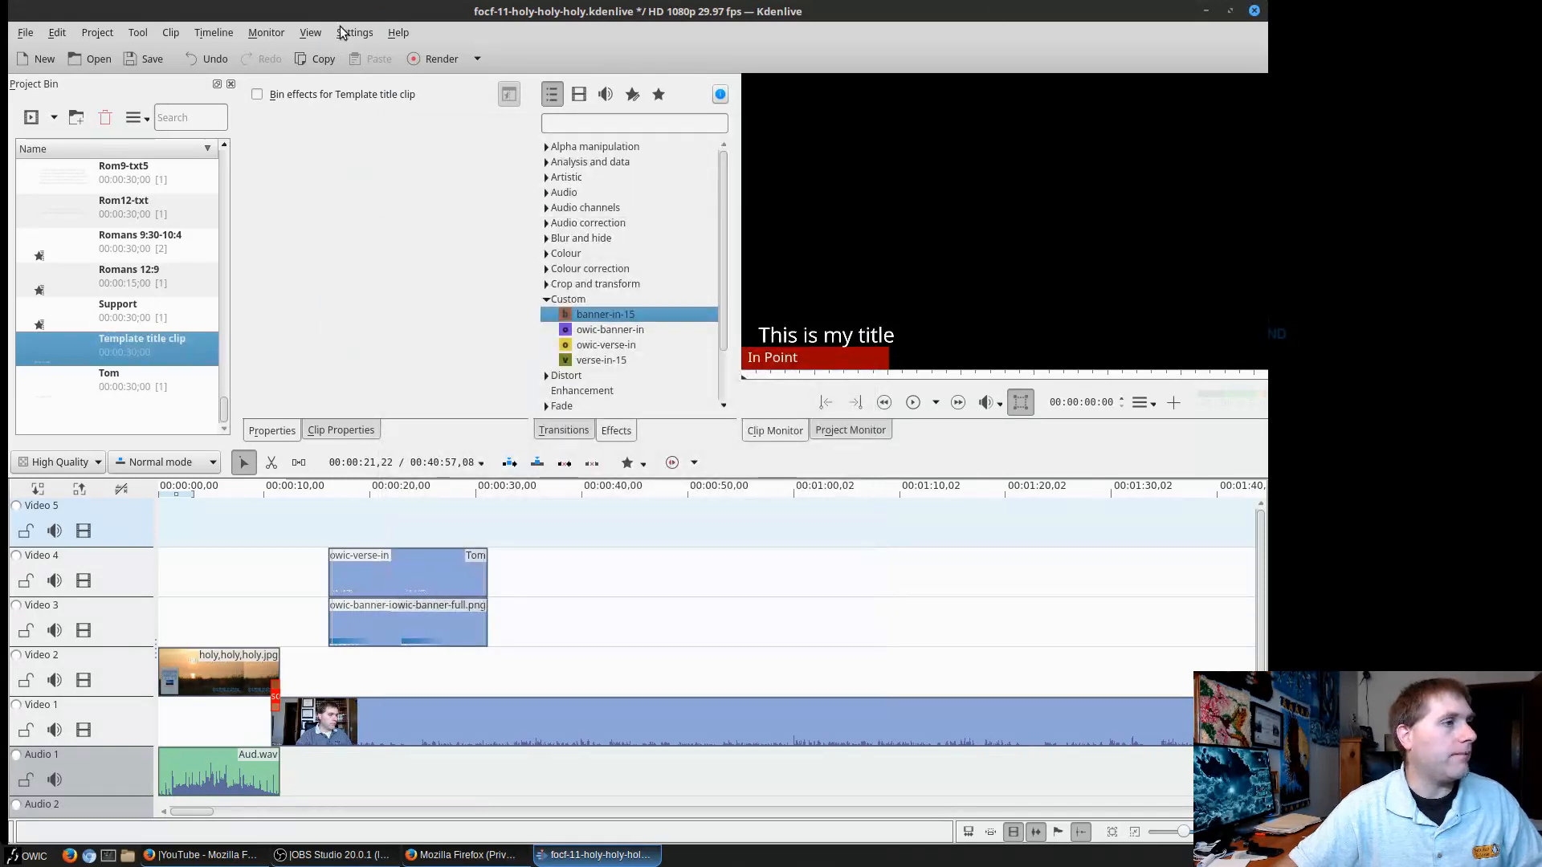
{"action": "left_click", "coordinate": [354, 33]}
{"action": "left_click", "coordinate": [427, 271]}
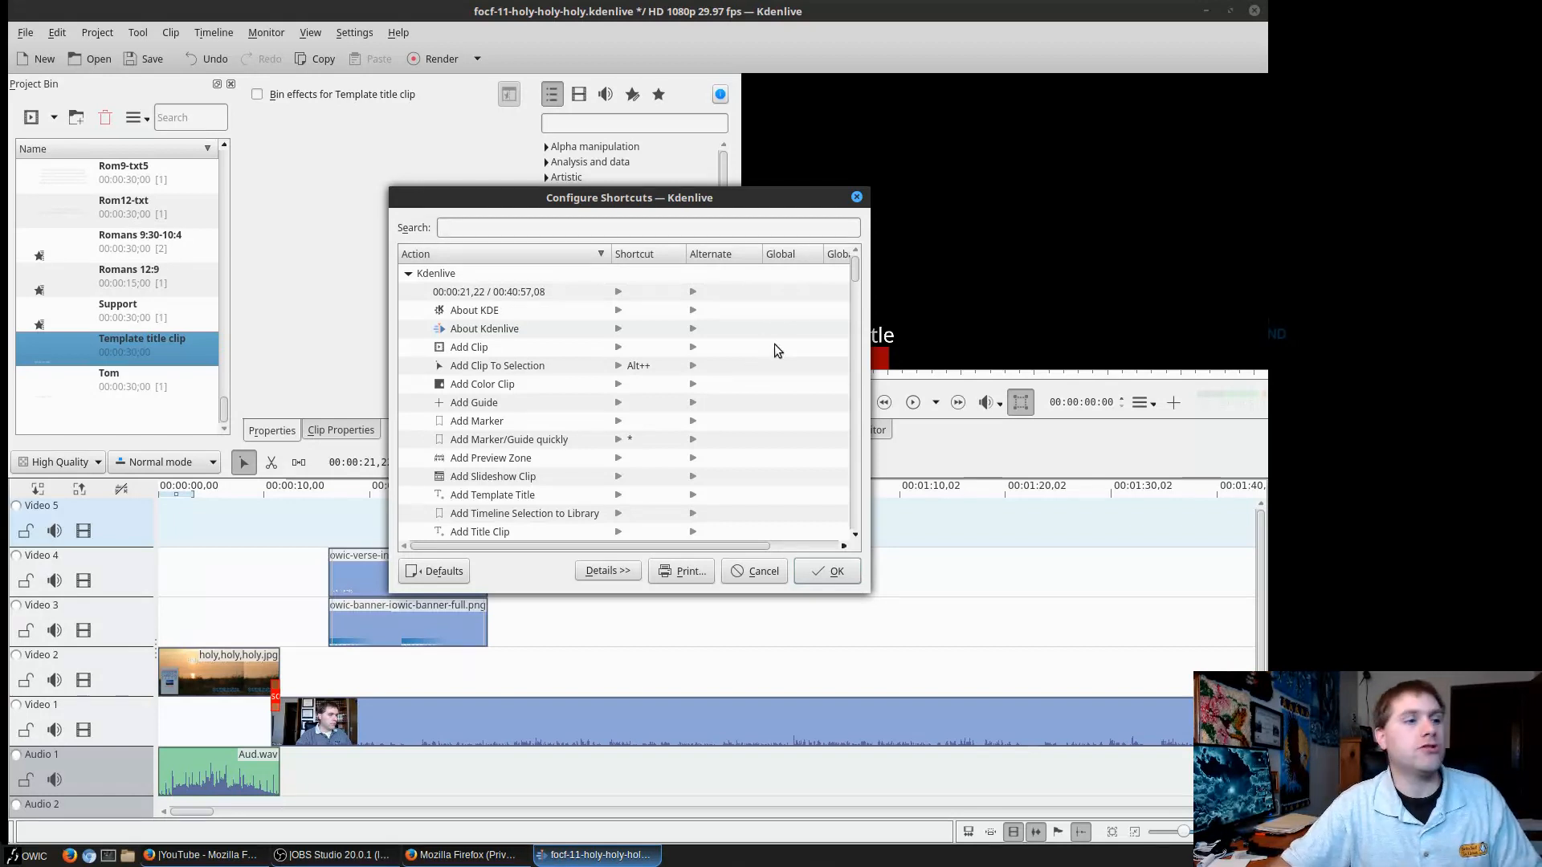
{"action": "left_click", "coordinate": [858, 195]}
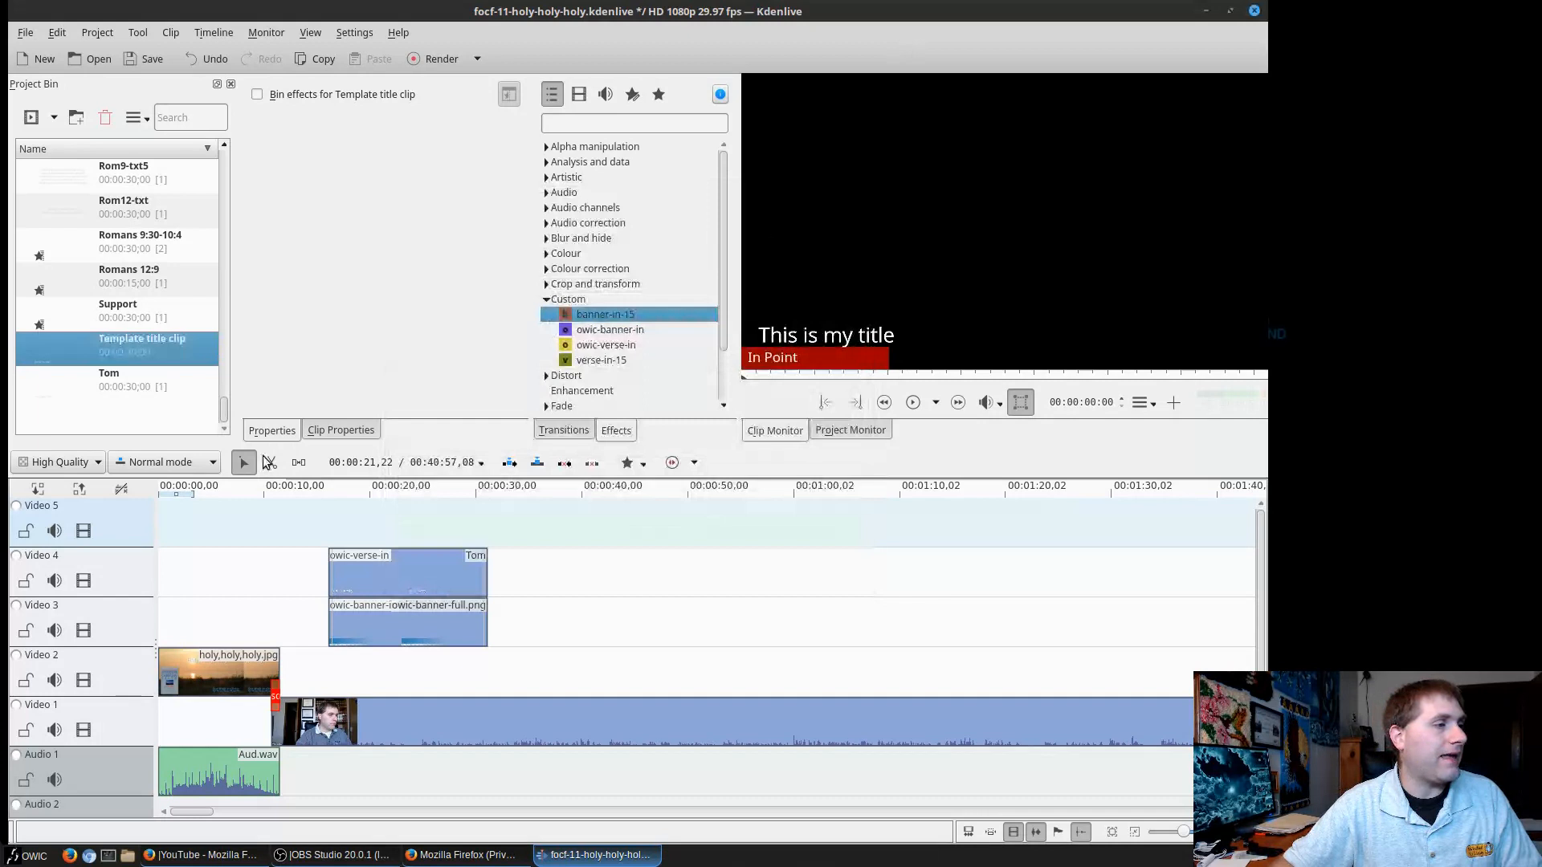
Look up the shortcut assigned to Duplicate Clip by searching the shortcut configuration for "dup".
{"action": "right_click", "coordinate": [141, 354]}
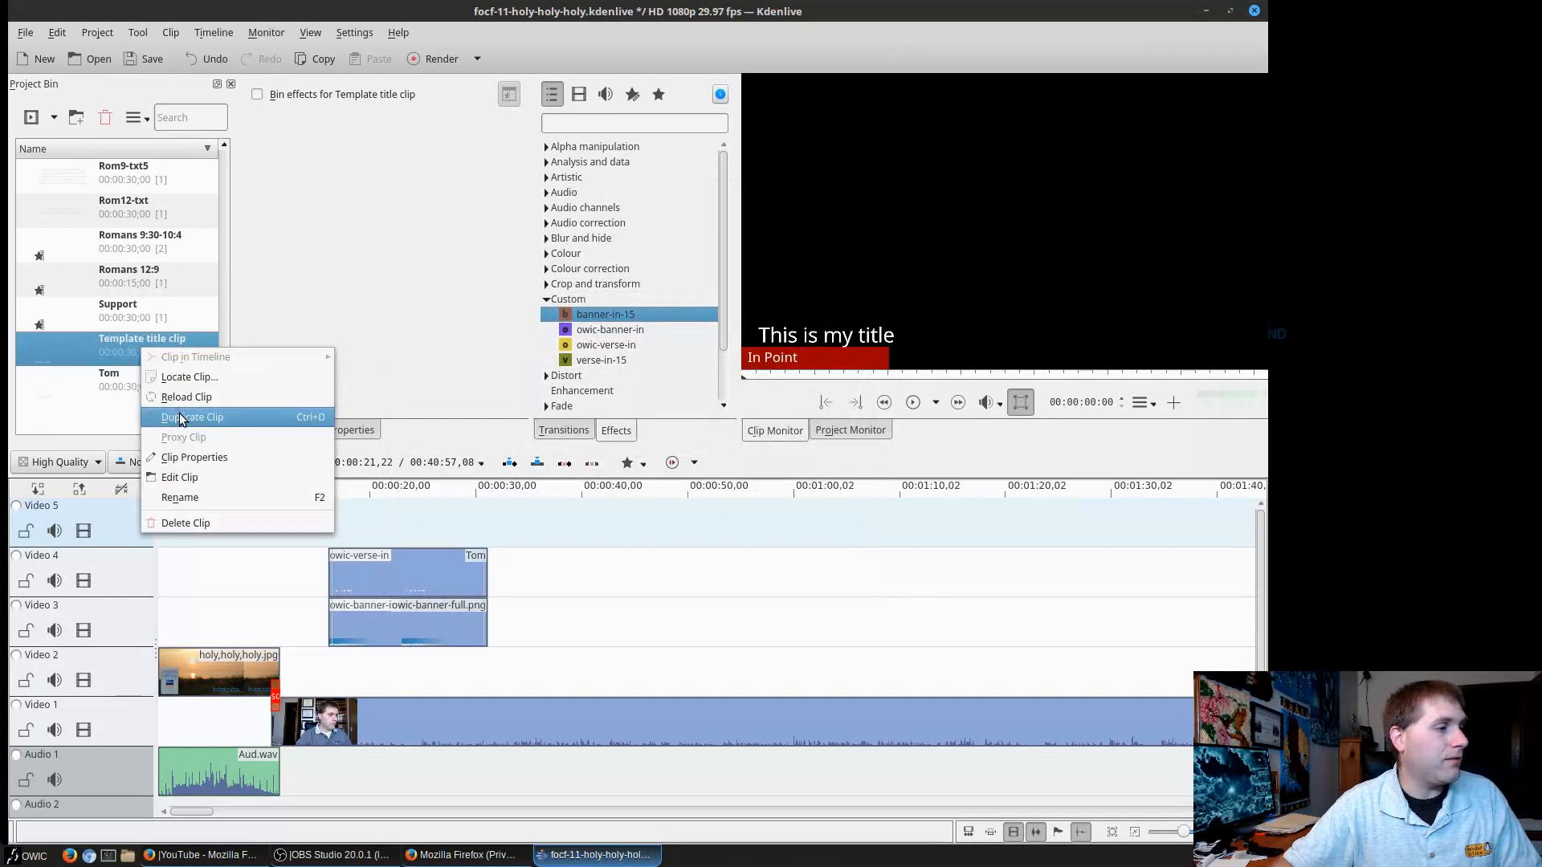
{"action": "left_click", "coordinate": [79, 344]}
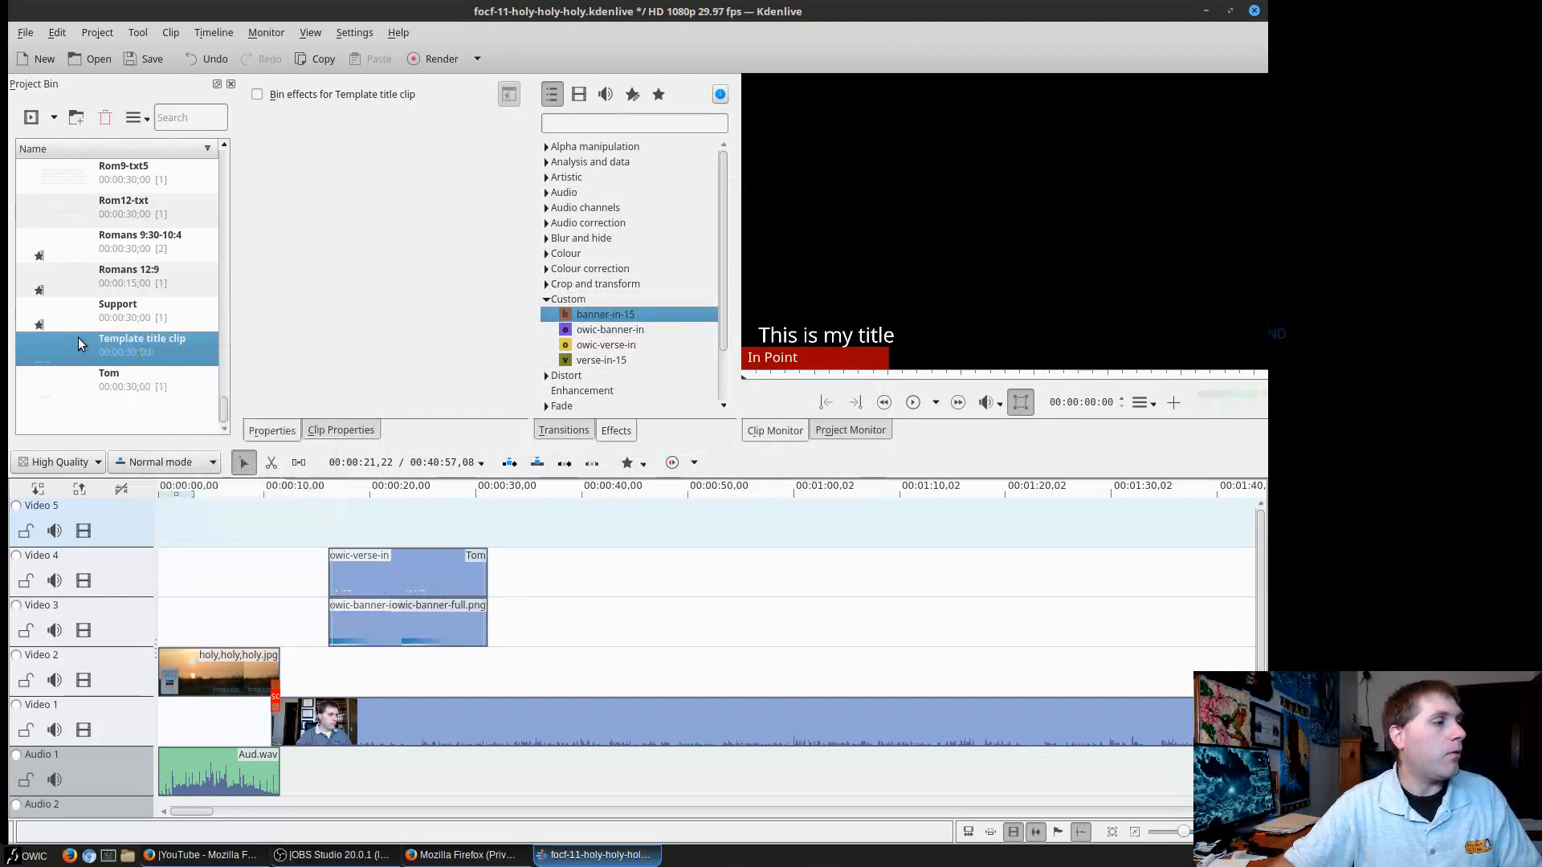
{"action": "left_click", "coordinate": [354, 32]}
{"action": "left_click", "coordinate": [364, 271]}
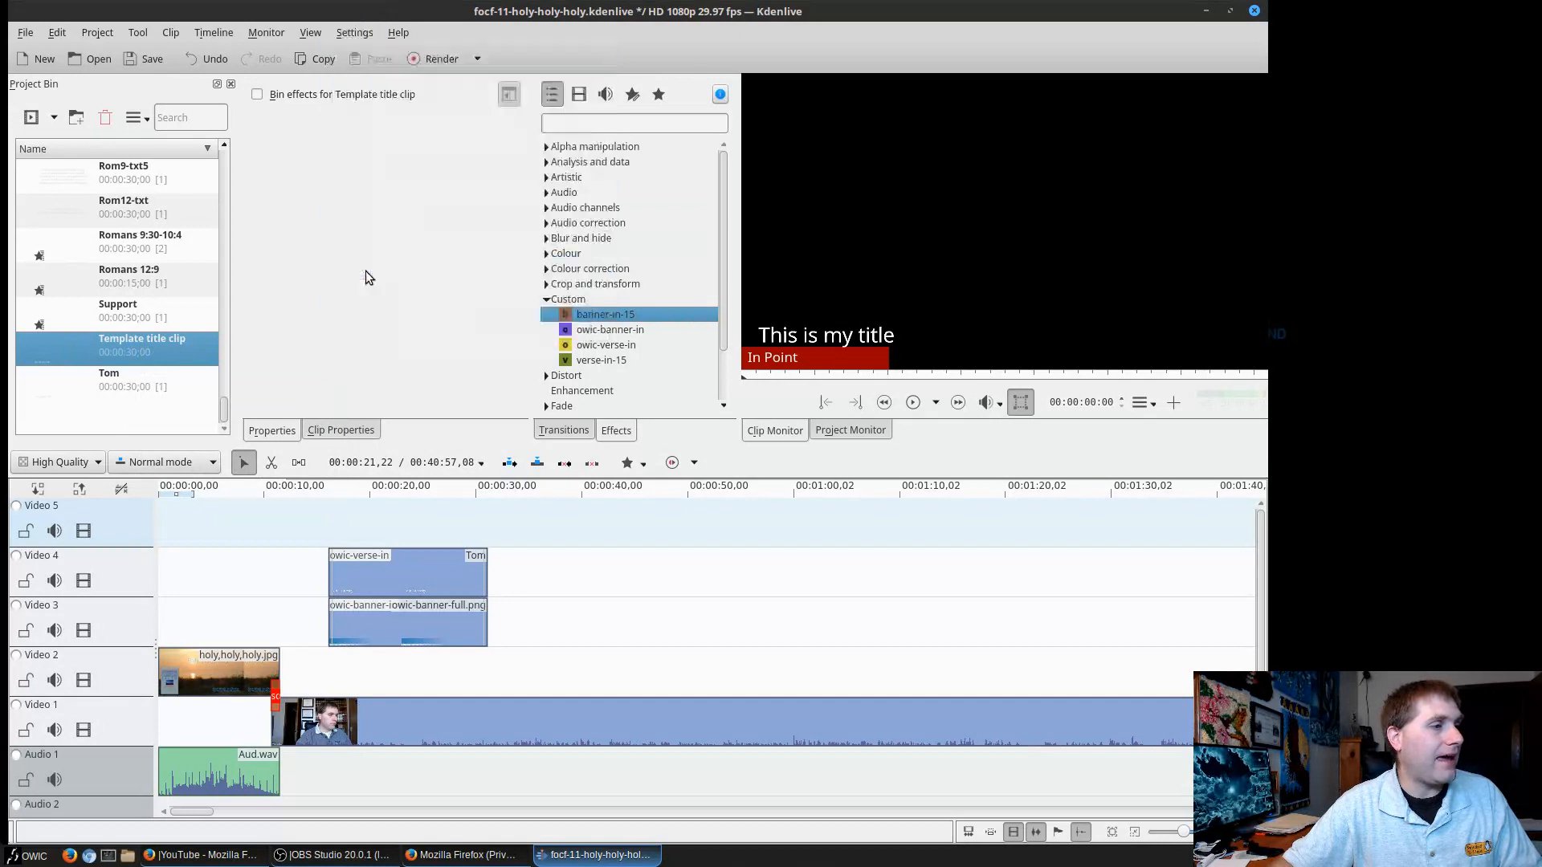
{"action": "type", "text": "dup"}
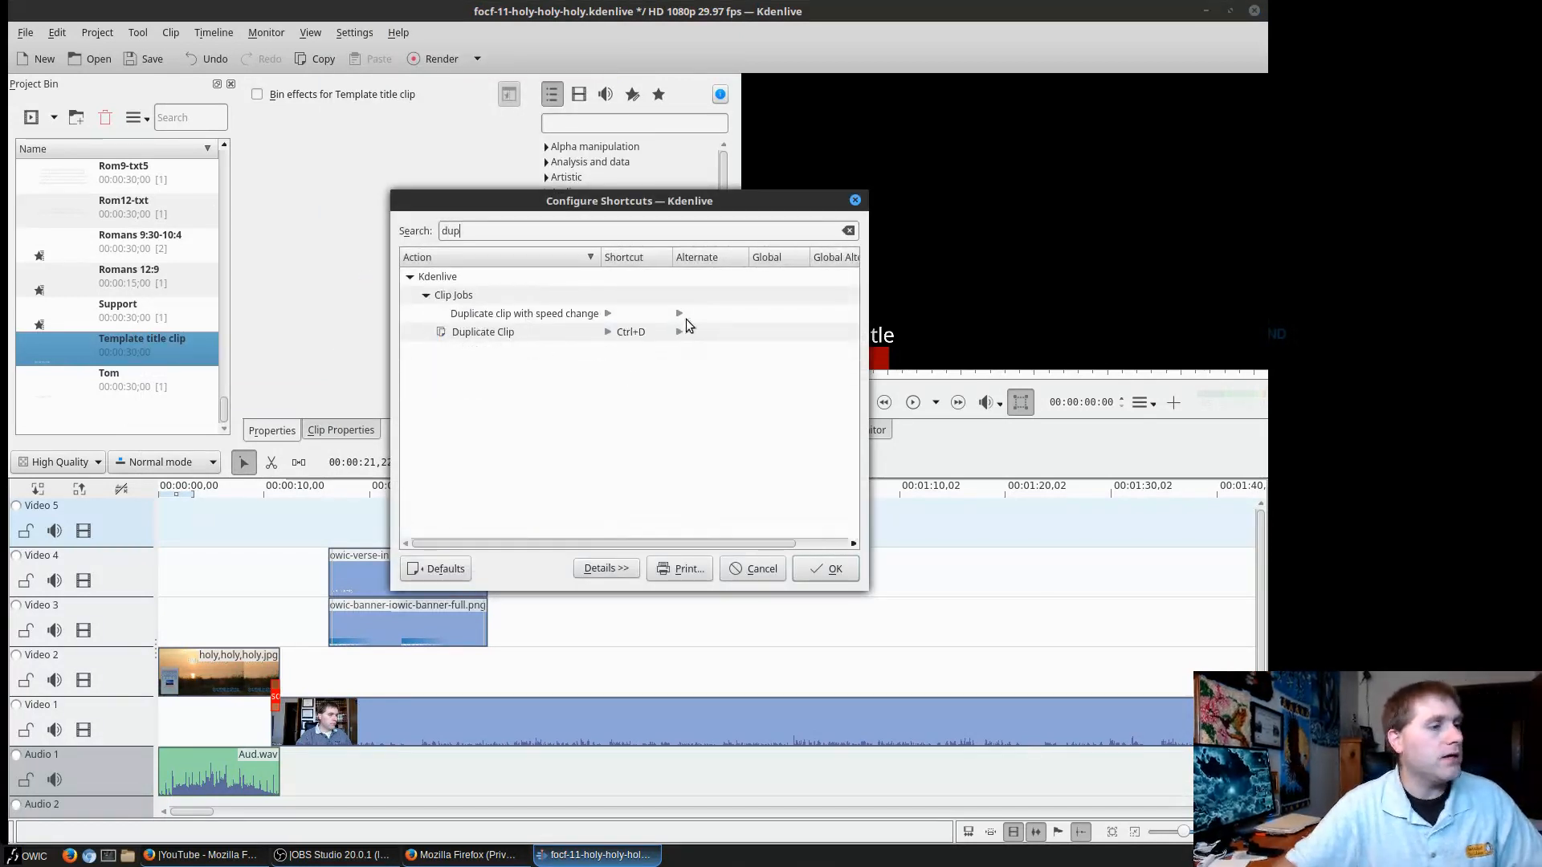
{"action": "left_click", "coordinate": [526, 333]}
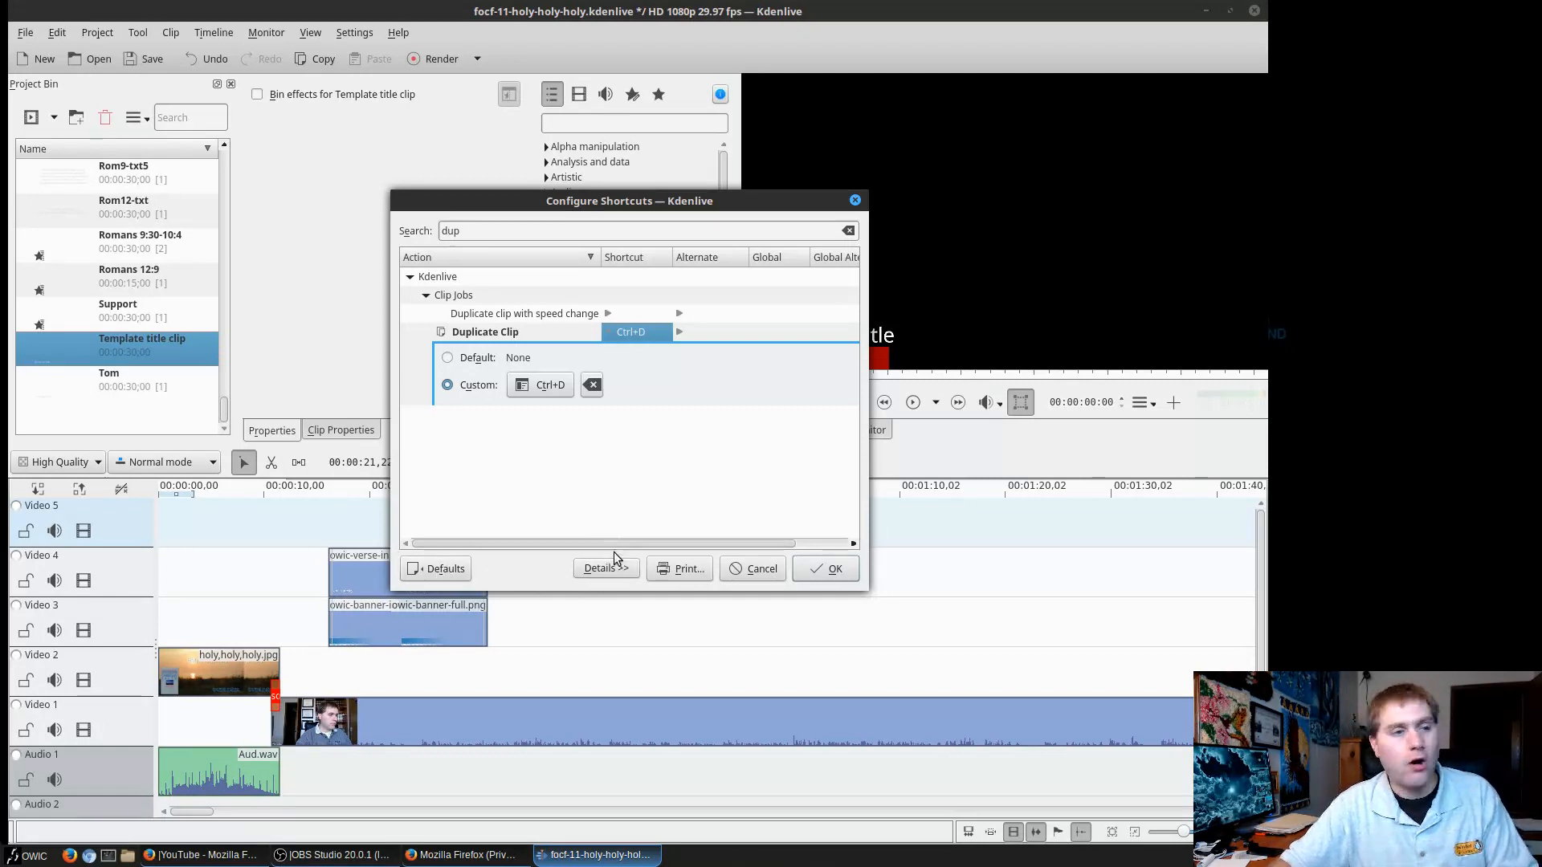
{"action": "left_click", "coordinate": [759, 568]}
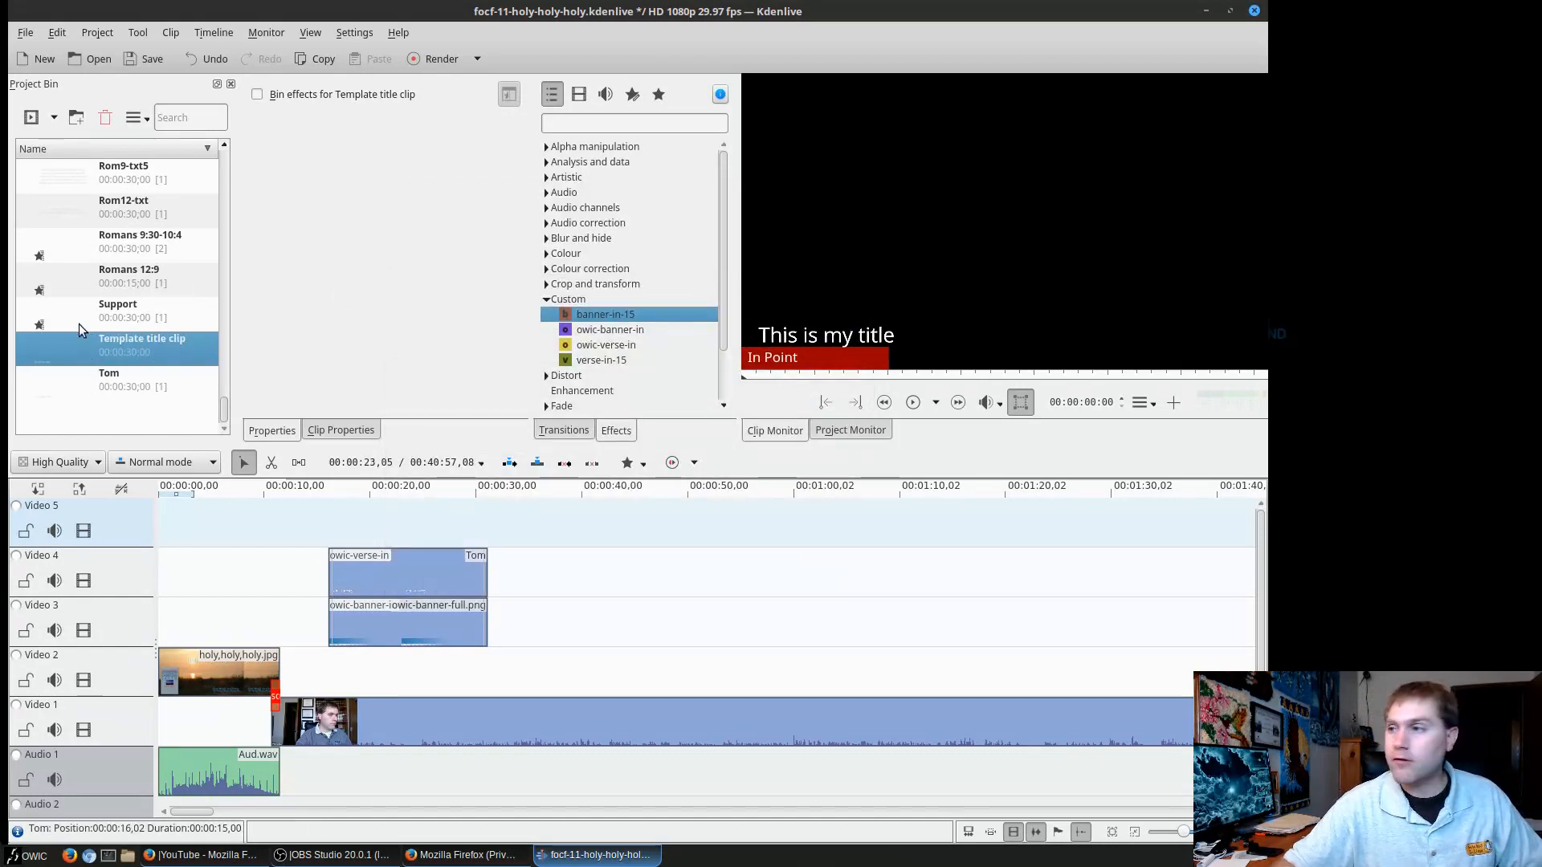
Duplicate the Template title clip in the project bin and rename the copy "new title".
{"action": "key", "text": "ctrl+d"}
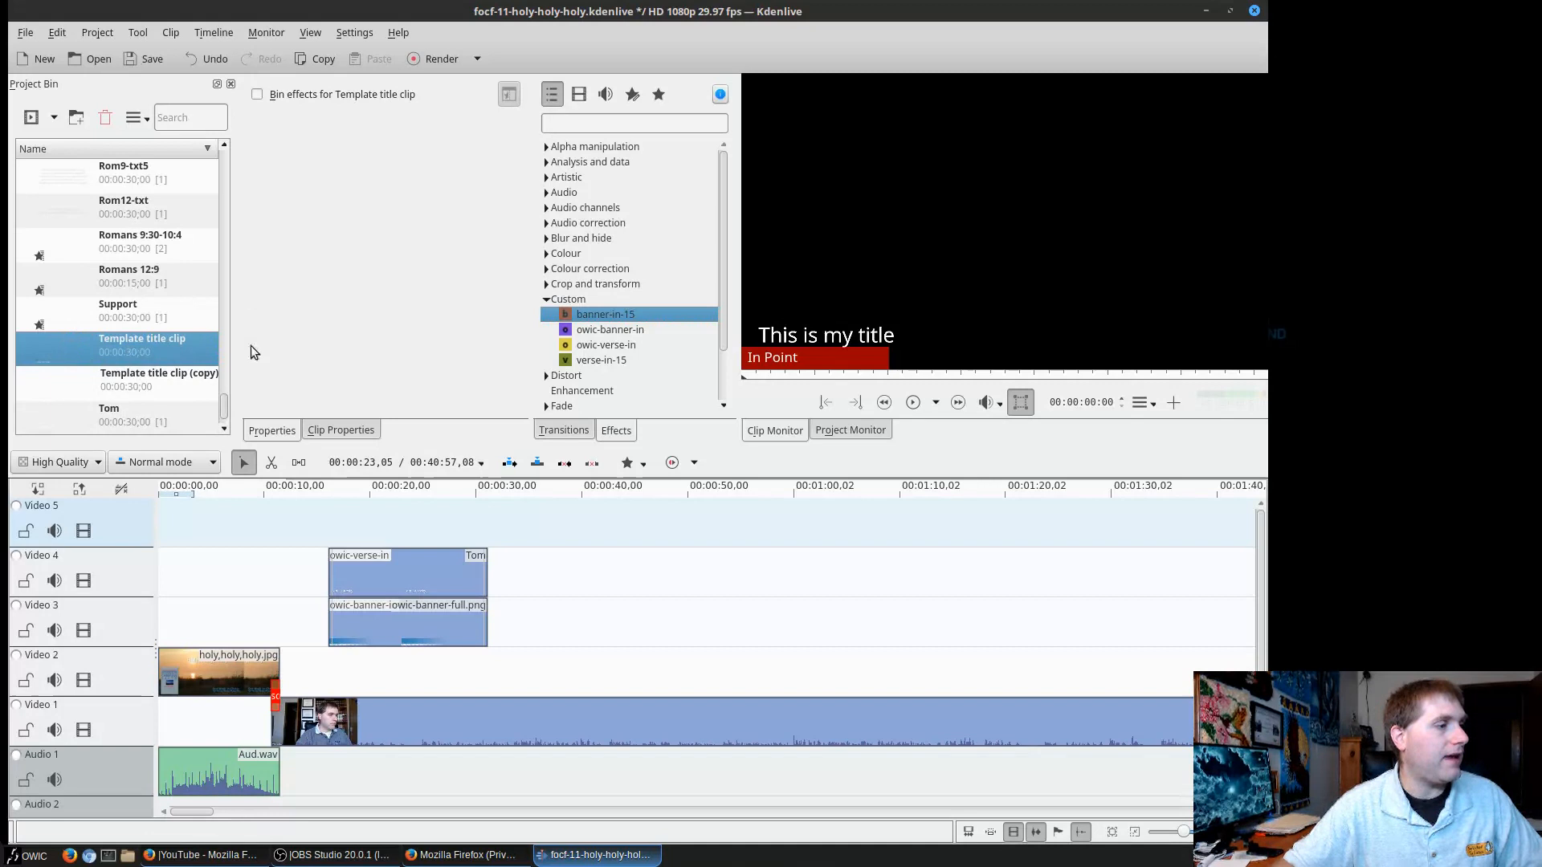
{"action": "double_click", "coordinate": [158, 374]}
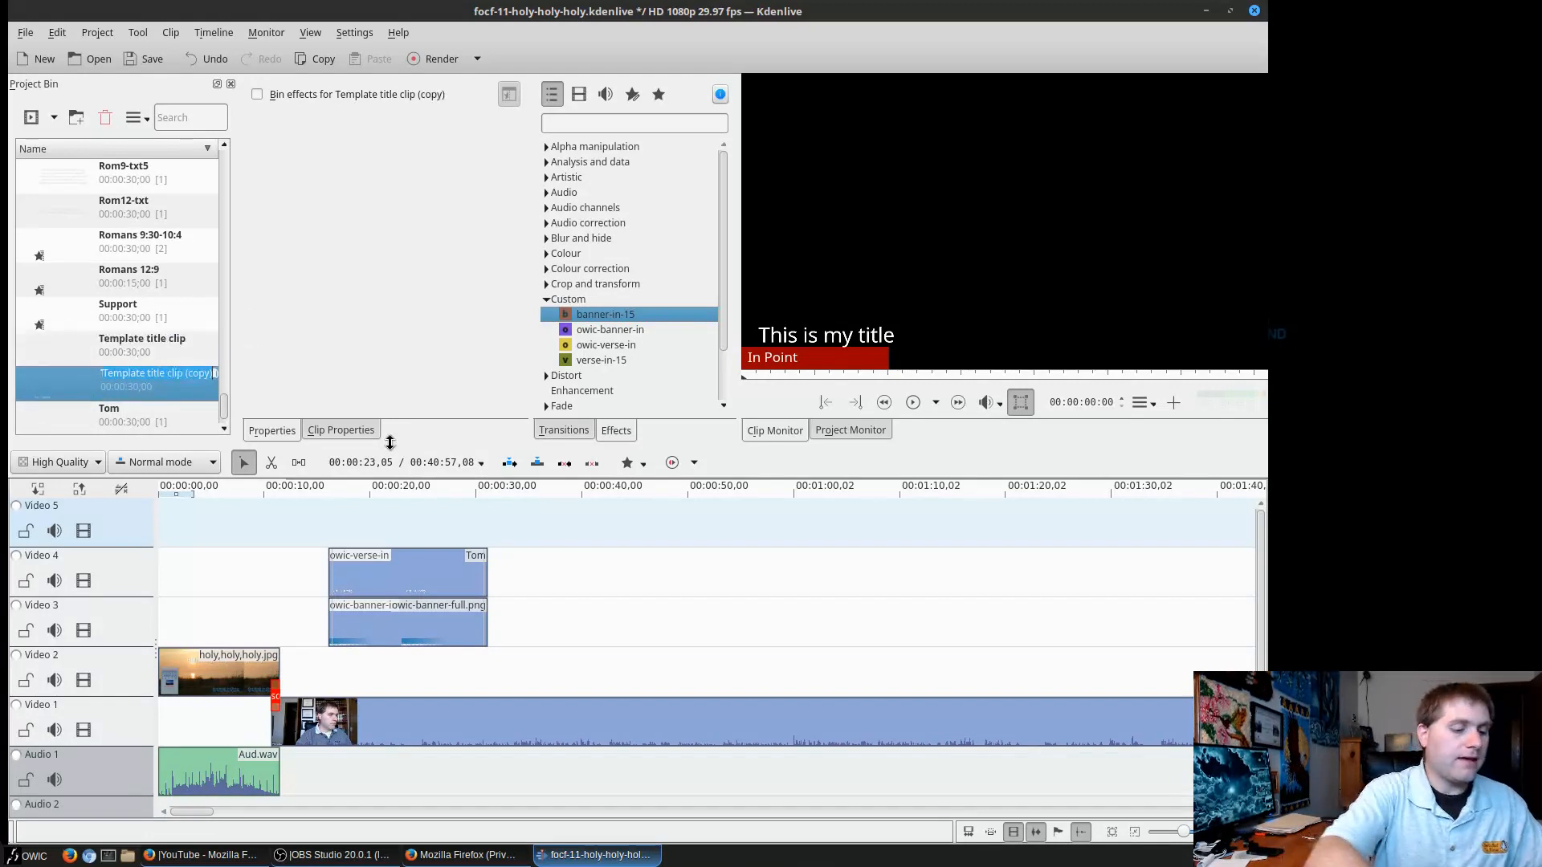
{"action": "type", "text": "new title"}
{"action": "key", "text": "Return"}
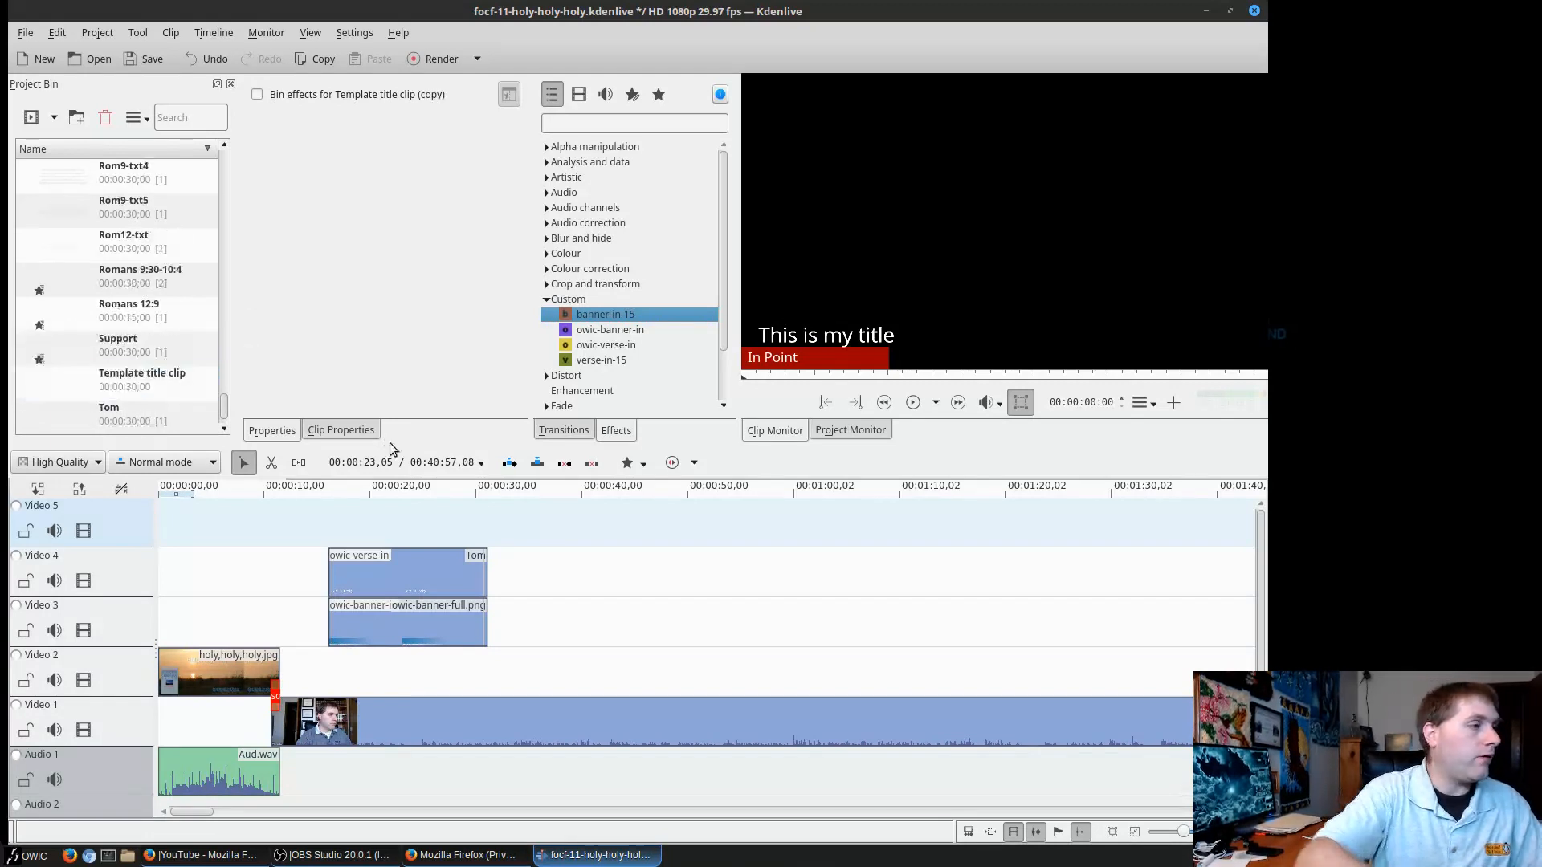
Find the new title clip in the project bin and place it on the Video 3 track at about 00:00:48,19.
{"action": "scroll", "coordinate": [103, 234], "scroll_direction": "up", "scroll_amount": 5}
{"action": "scroll", "coordinate": [122, 245], "scroll_direction": "down", "scroll_amount": 3}
{"action": "scroll", "coordinate": [122, 245], "scroll_direction": "down", "scroll_amount": 3}
{"action": "left_click", "coordinate": [120, 349]}
{"action": "scroll", "coordinate": [122, 378], "scroll_direction": "up", "scroll_amount": 10}
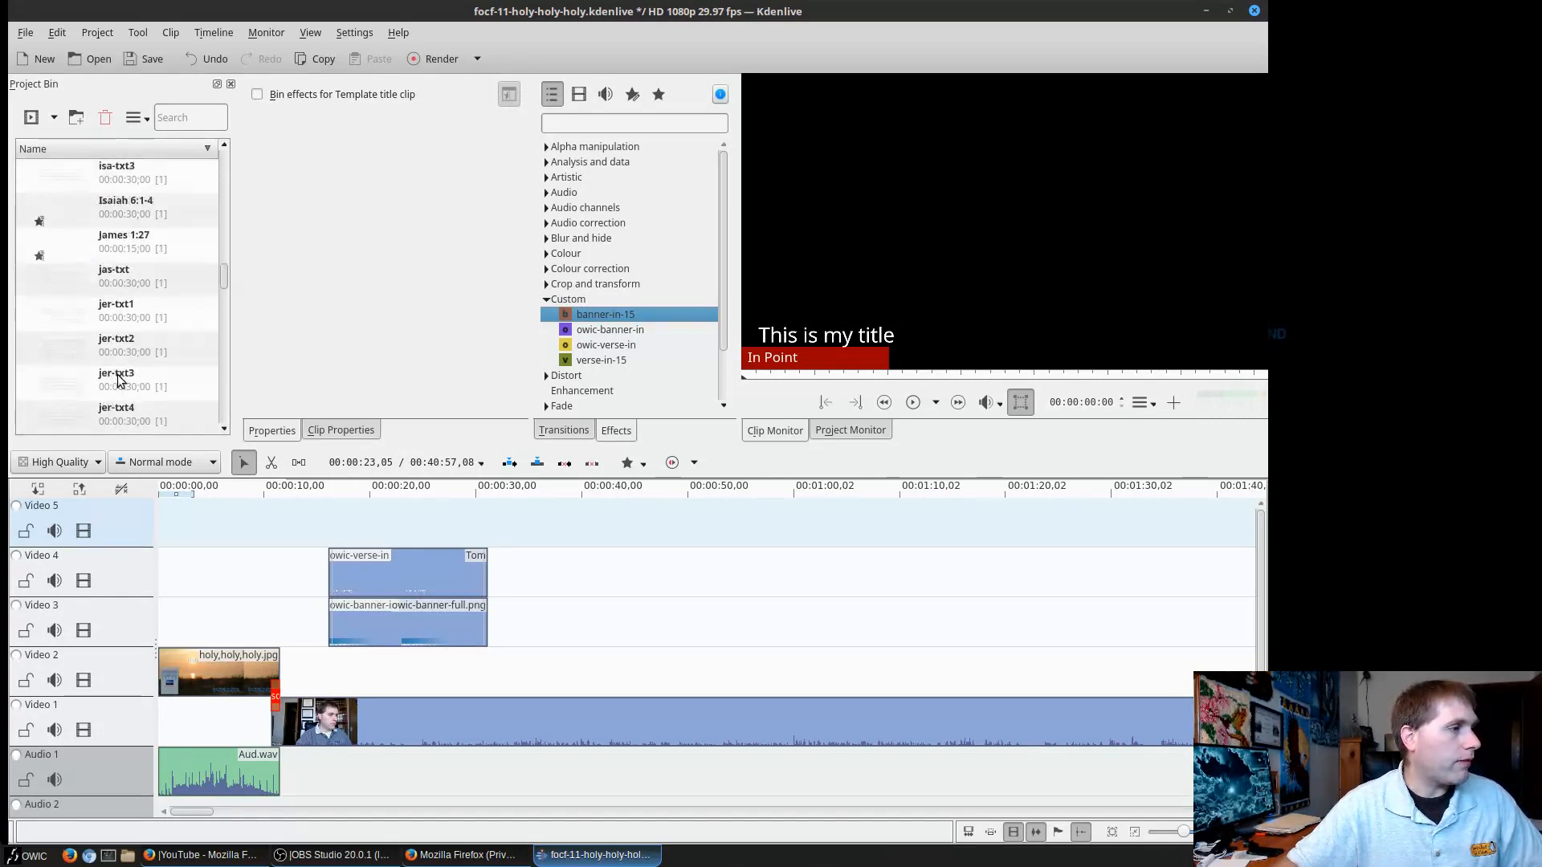
{"action": "scroll", "coordinate": [119, 379], "scroll_direction": "down", "scroll_amount": 1}
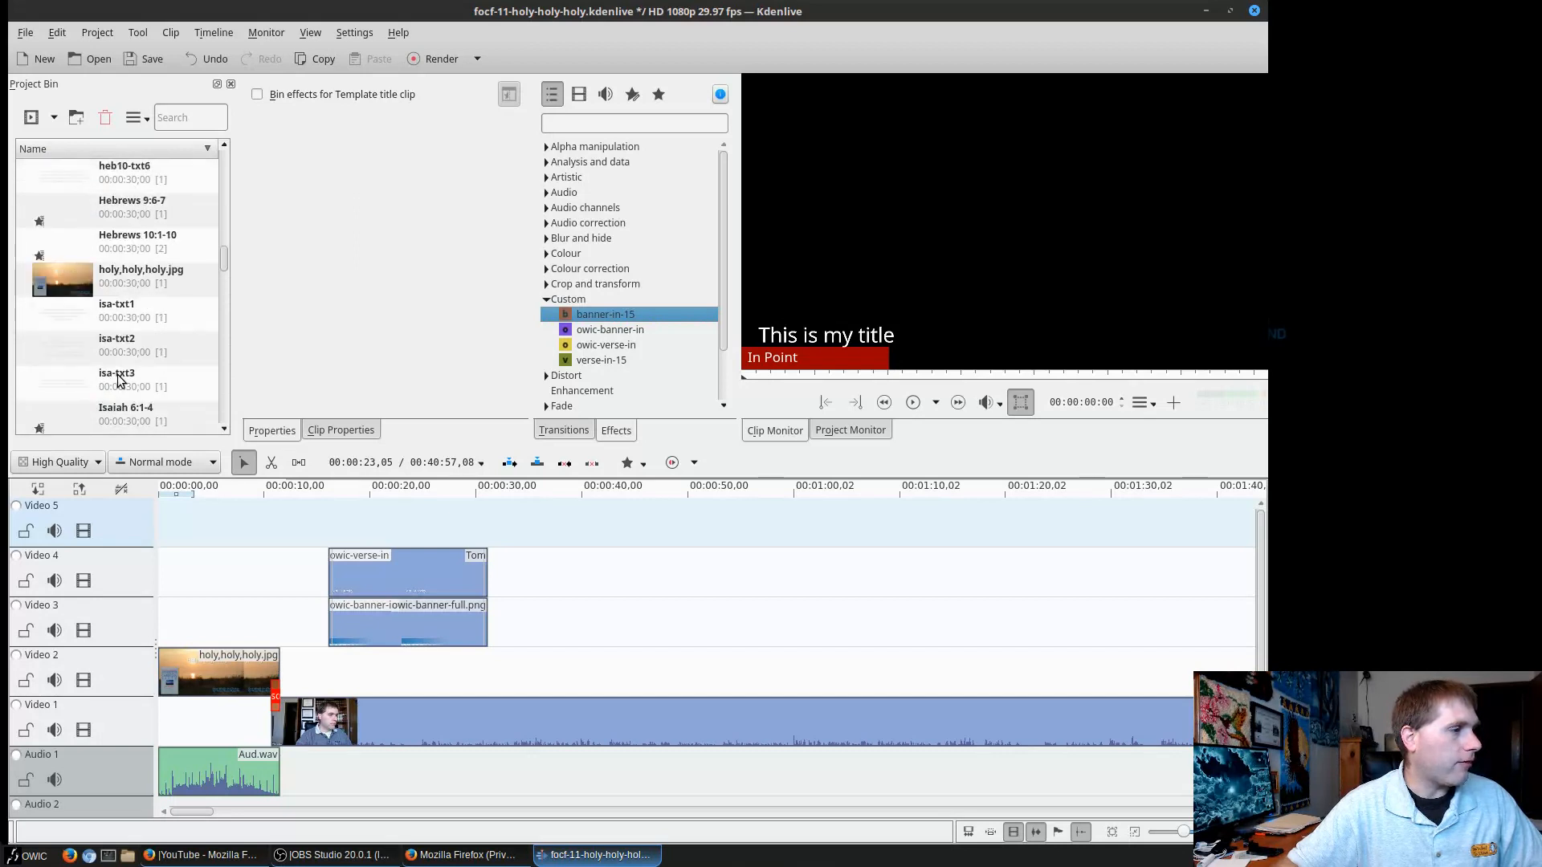
{"action": "scroll", "coordinate": [118, 379], "scroll_direction": "down", "scroll_amount": 6}
{"action": "scroll", "coordinate": [118, 377], "scroll_direction": "down", "scroll_amount": 4}
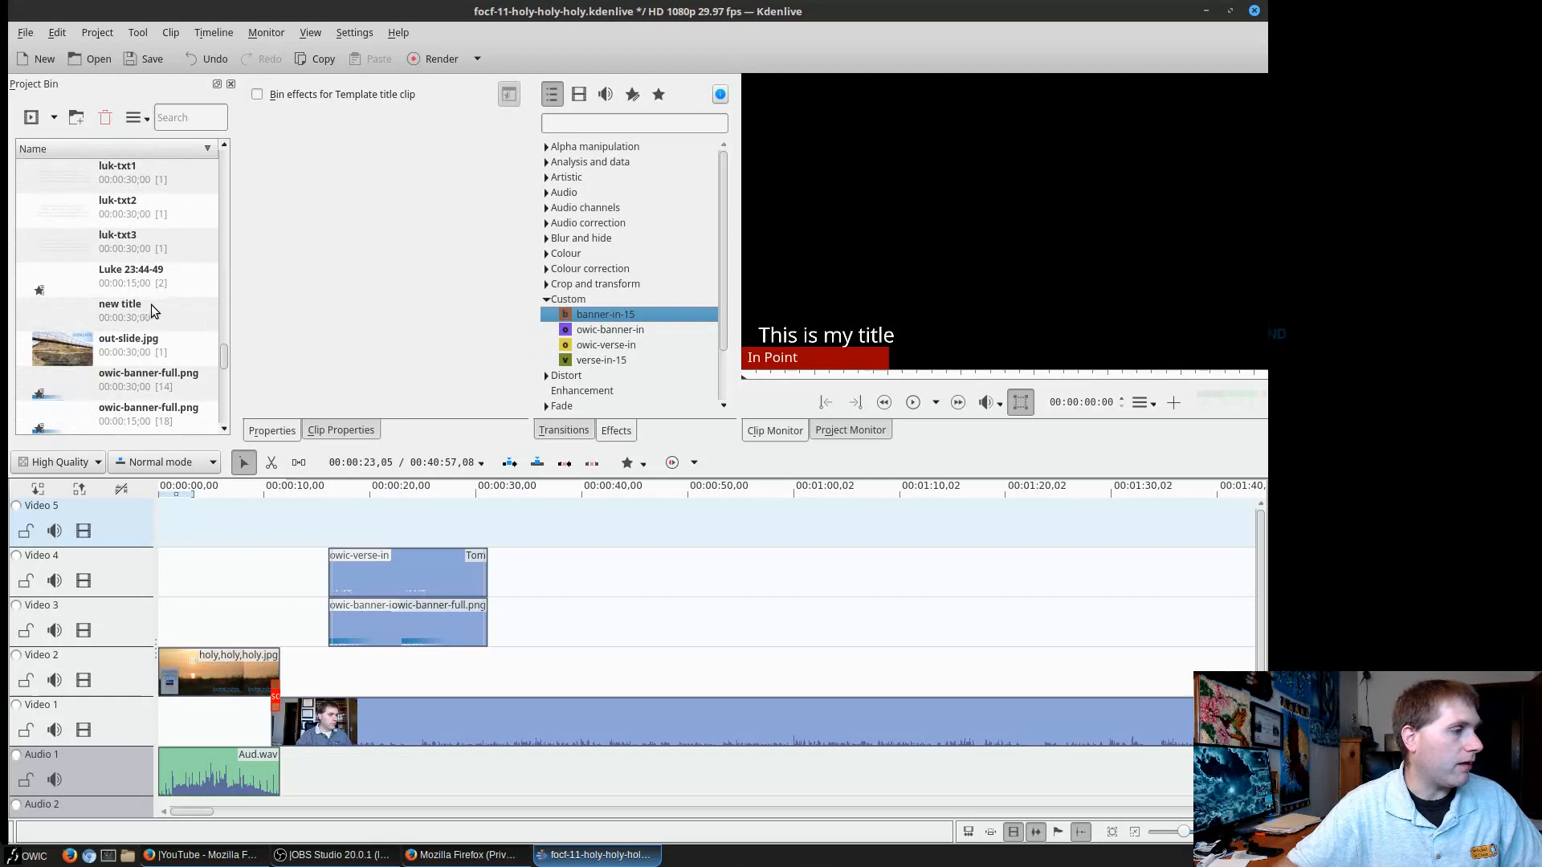
{"action": "left_click", "coordinate": [153, 310]}
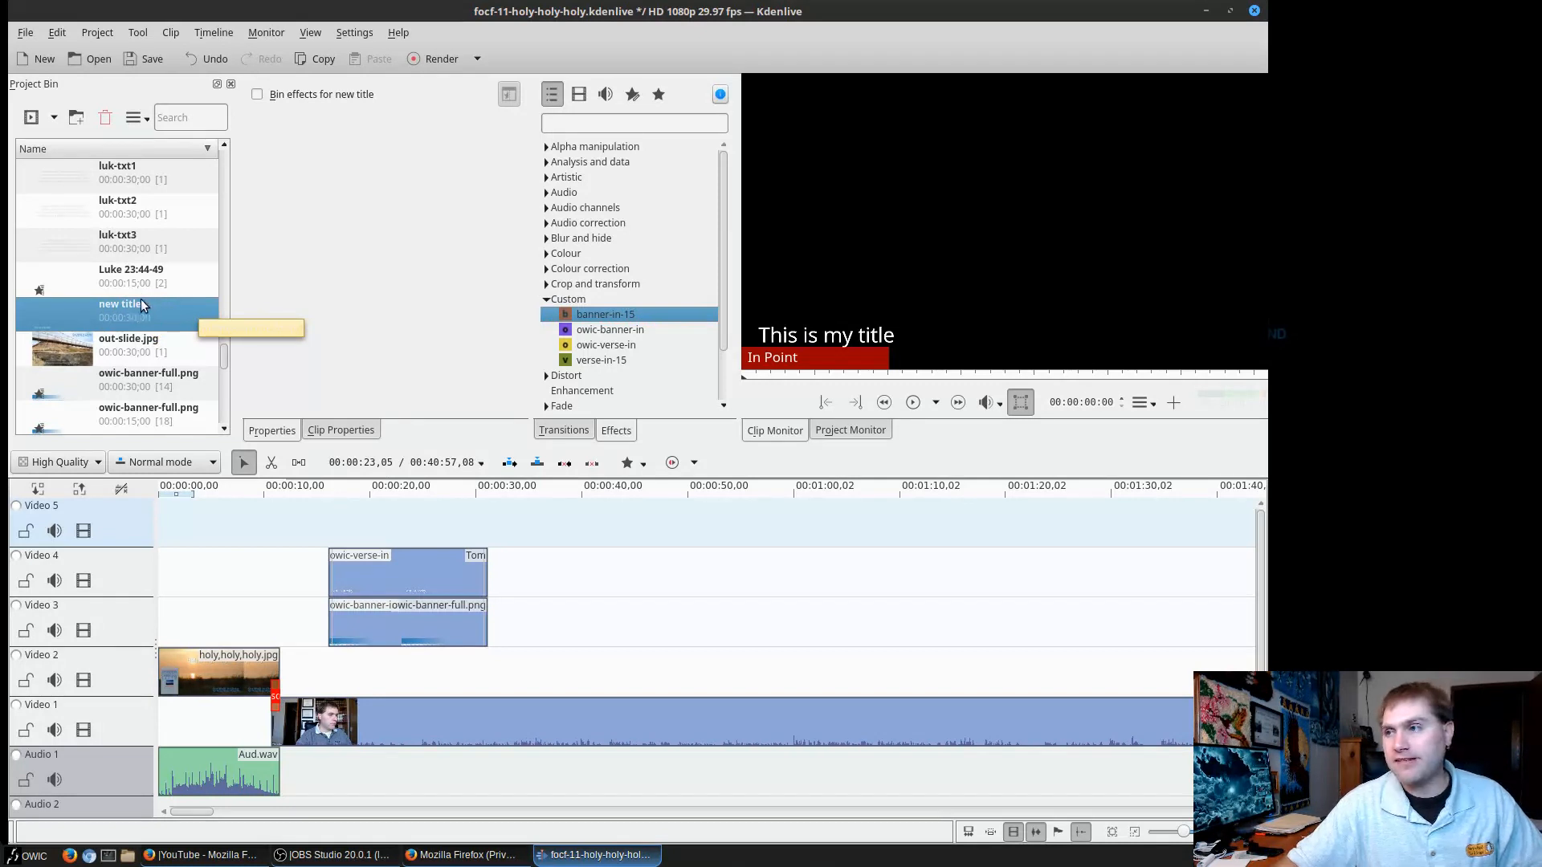
{"action": "left_click_drag", "start_coordinate": [648, 478], "coordinate": [675, 621]}
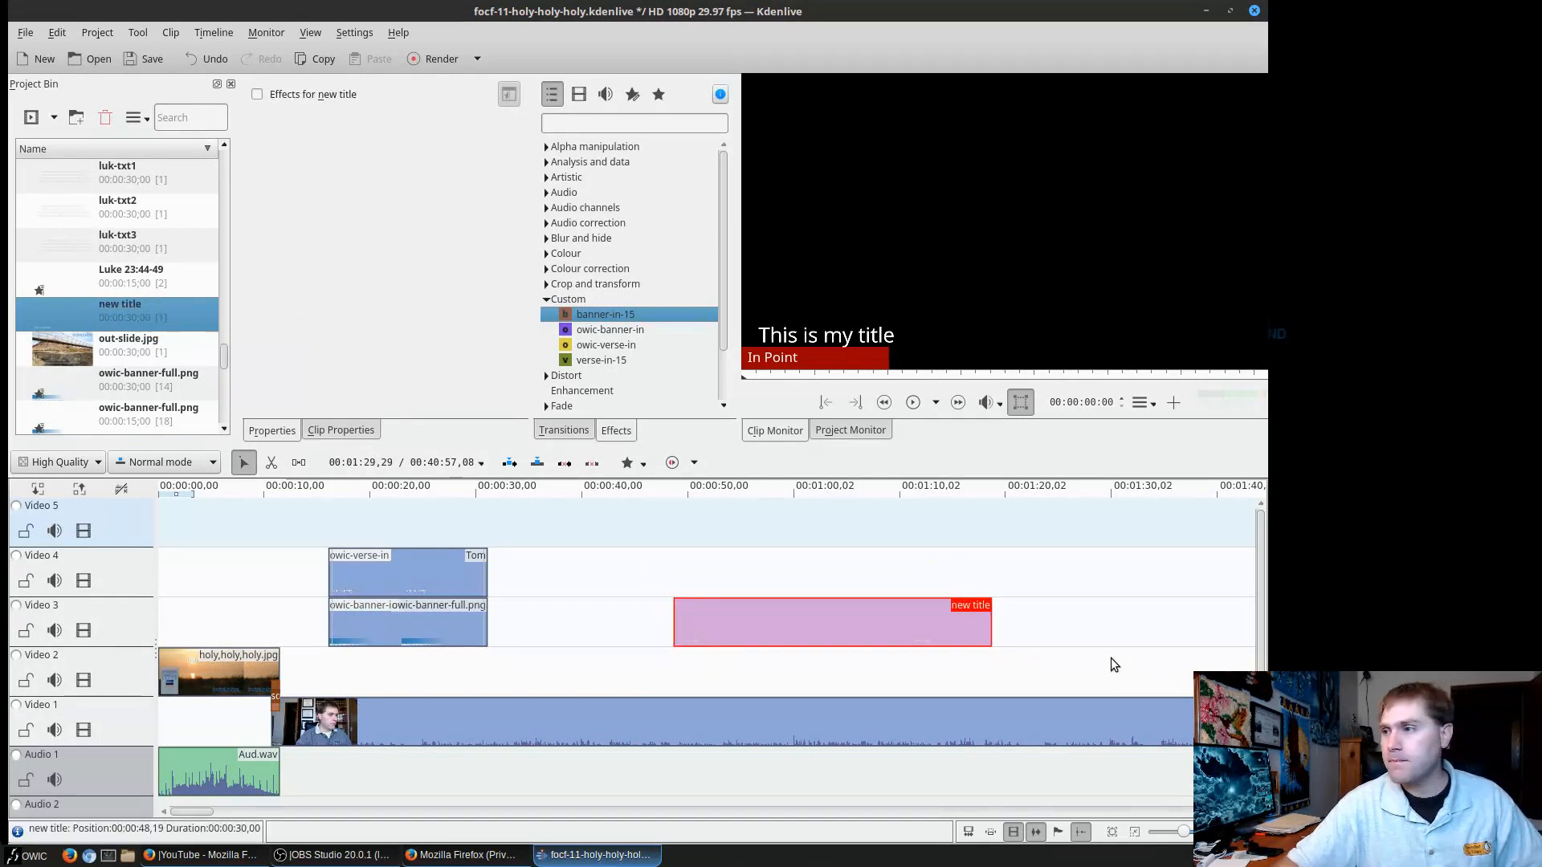
Set the duration of the new title clip on the Video 3 track to 00:00:20,00.
{"action": "double_click", "coordinate": [811, 610]}
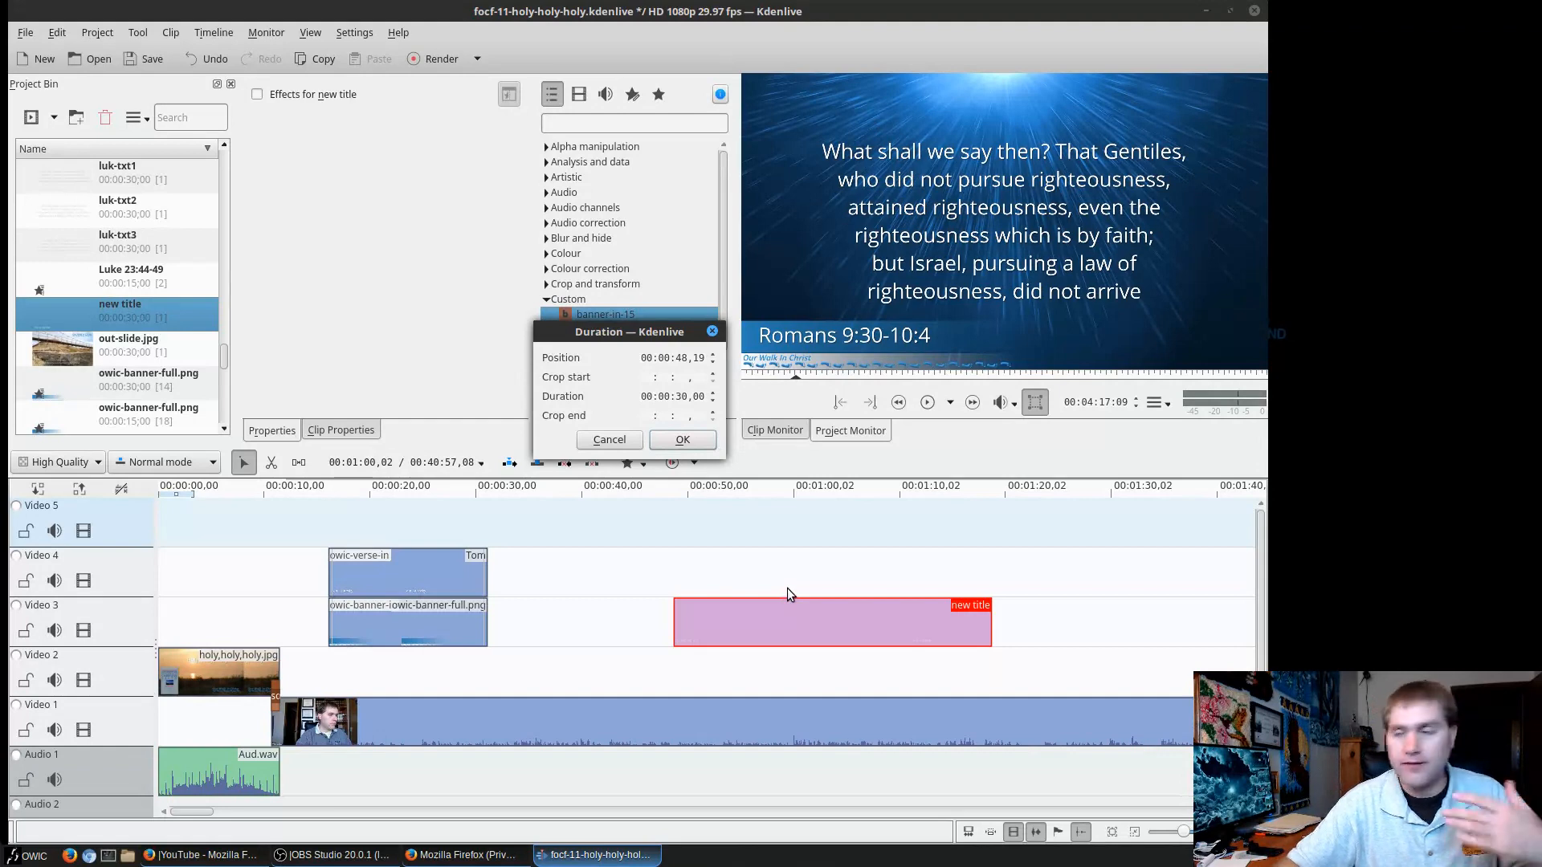
{"action": "left_click", "coordinate": [681, 396]}
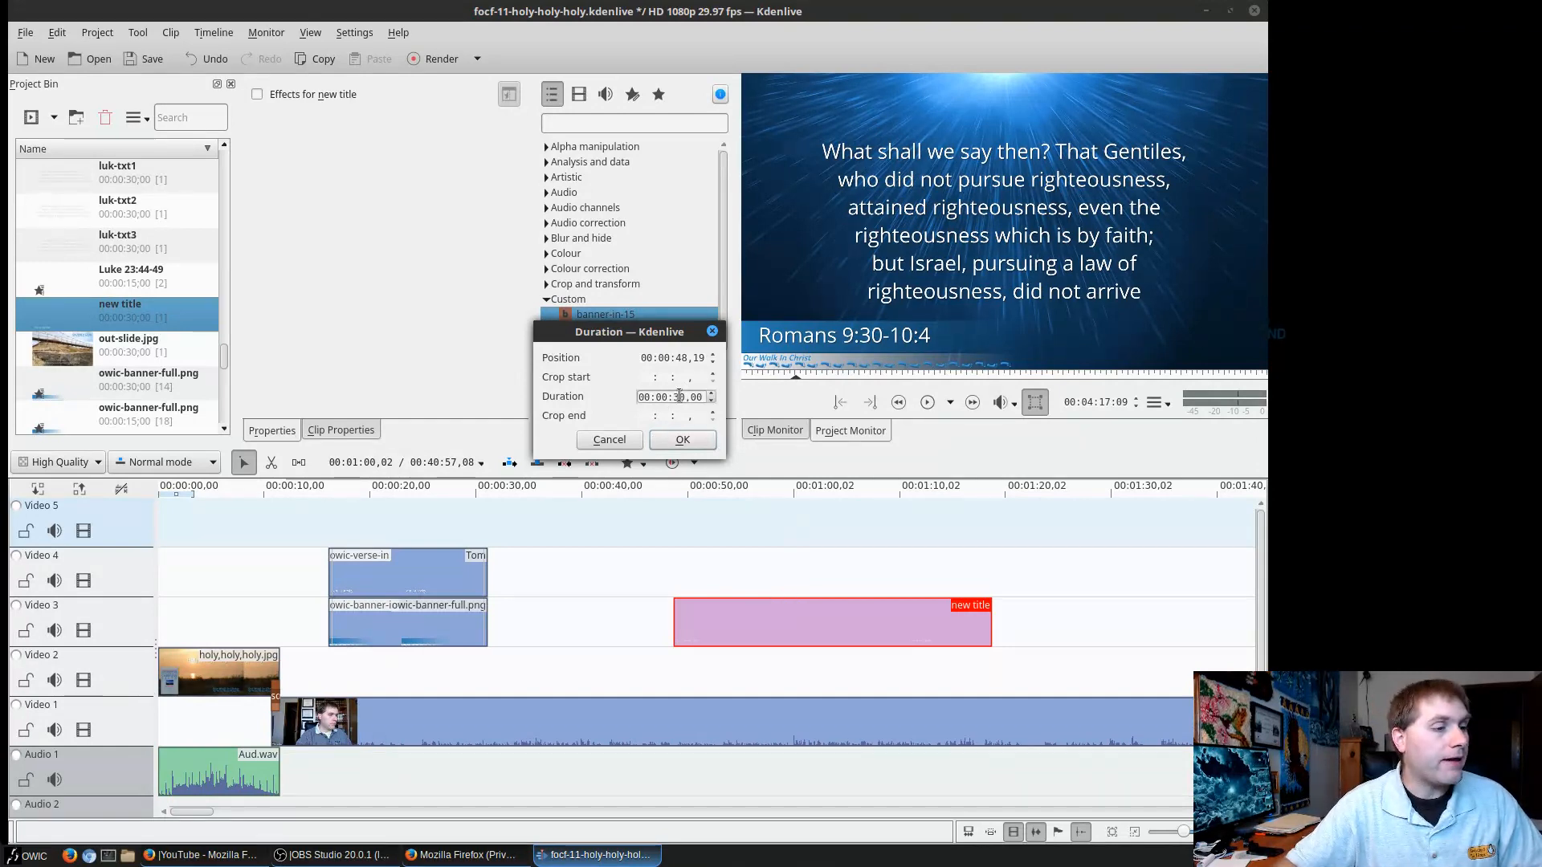
{"action": "type", "text": "2"}
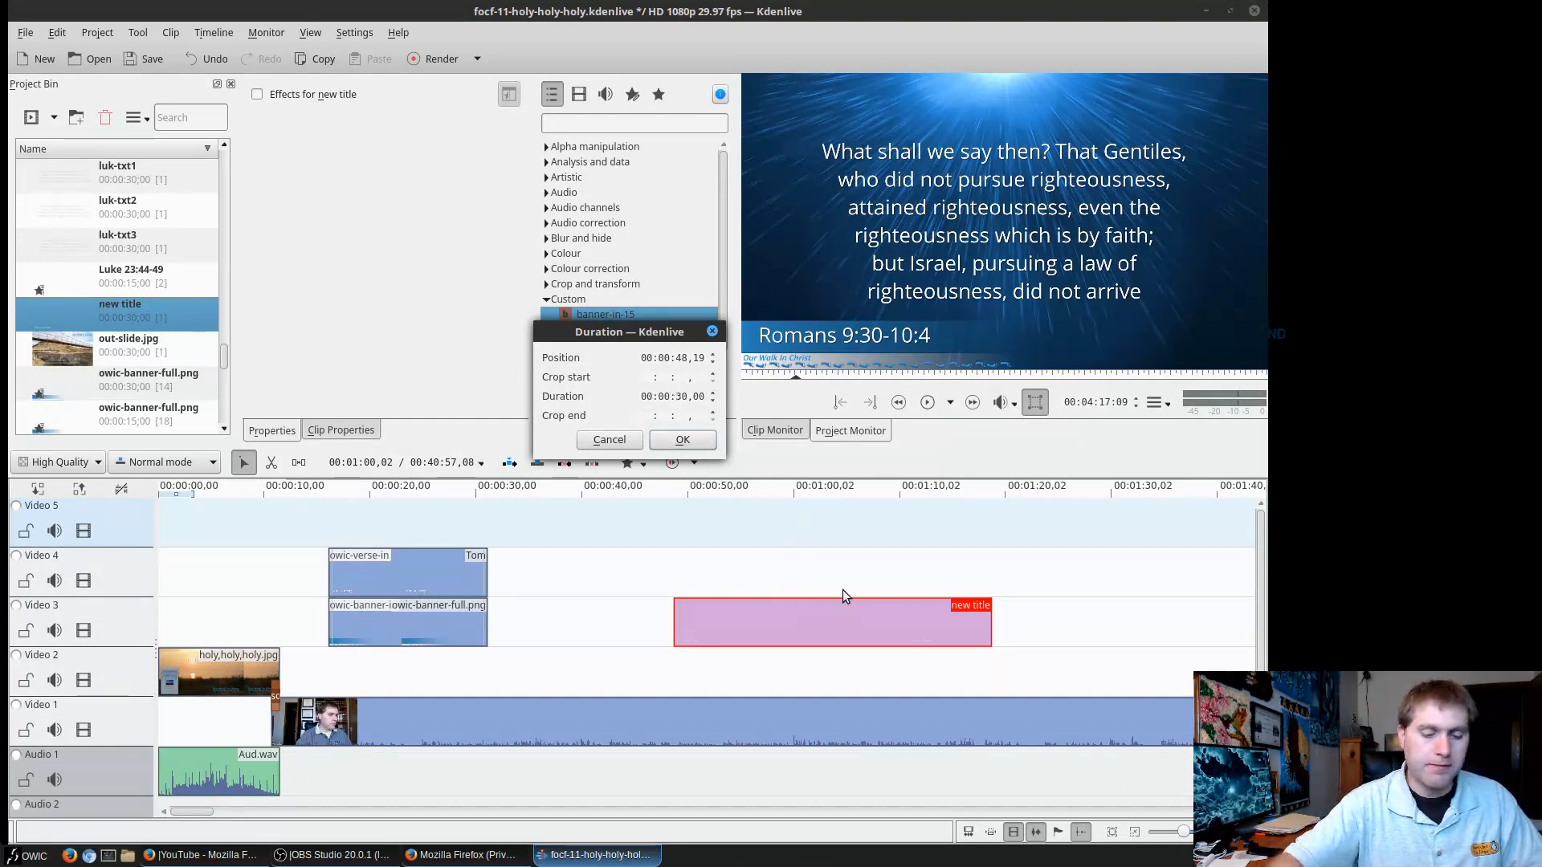
{"action": "key", "text": "Return"}
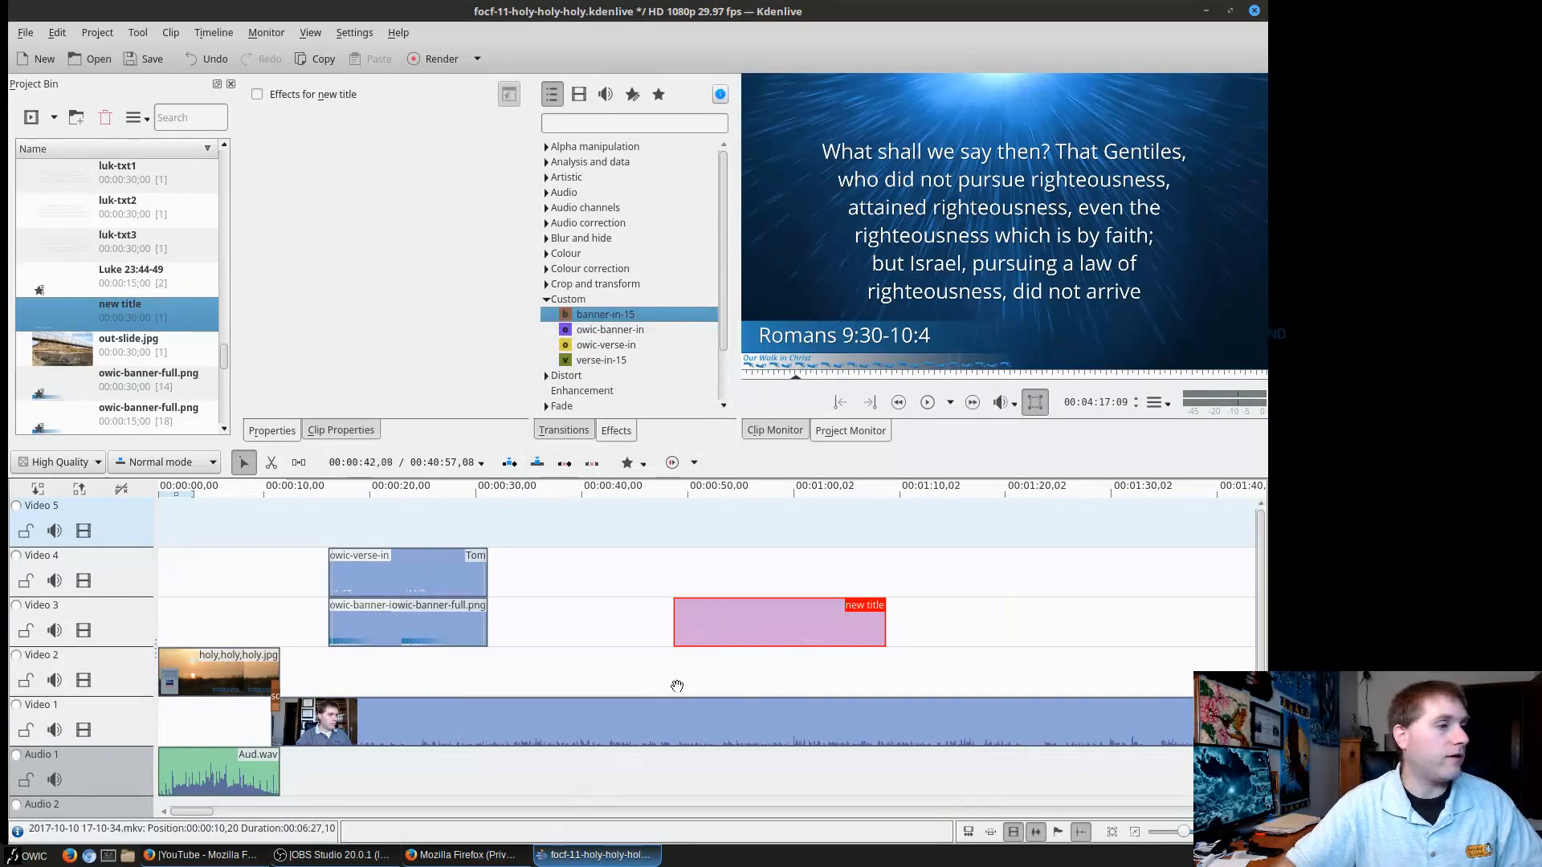
Set a custom duration of 00:00:15,00 for the new title clip in its clip properties.
{"action": "left_click", "coordinate": [357, 431]}
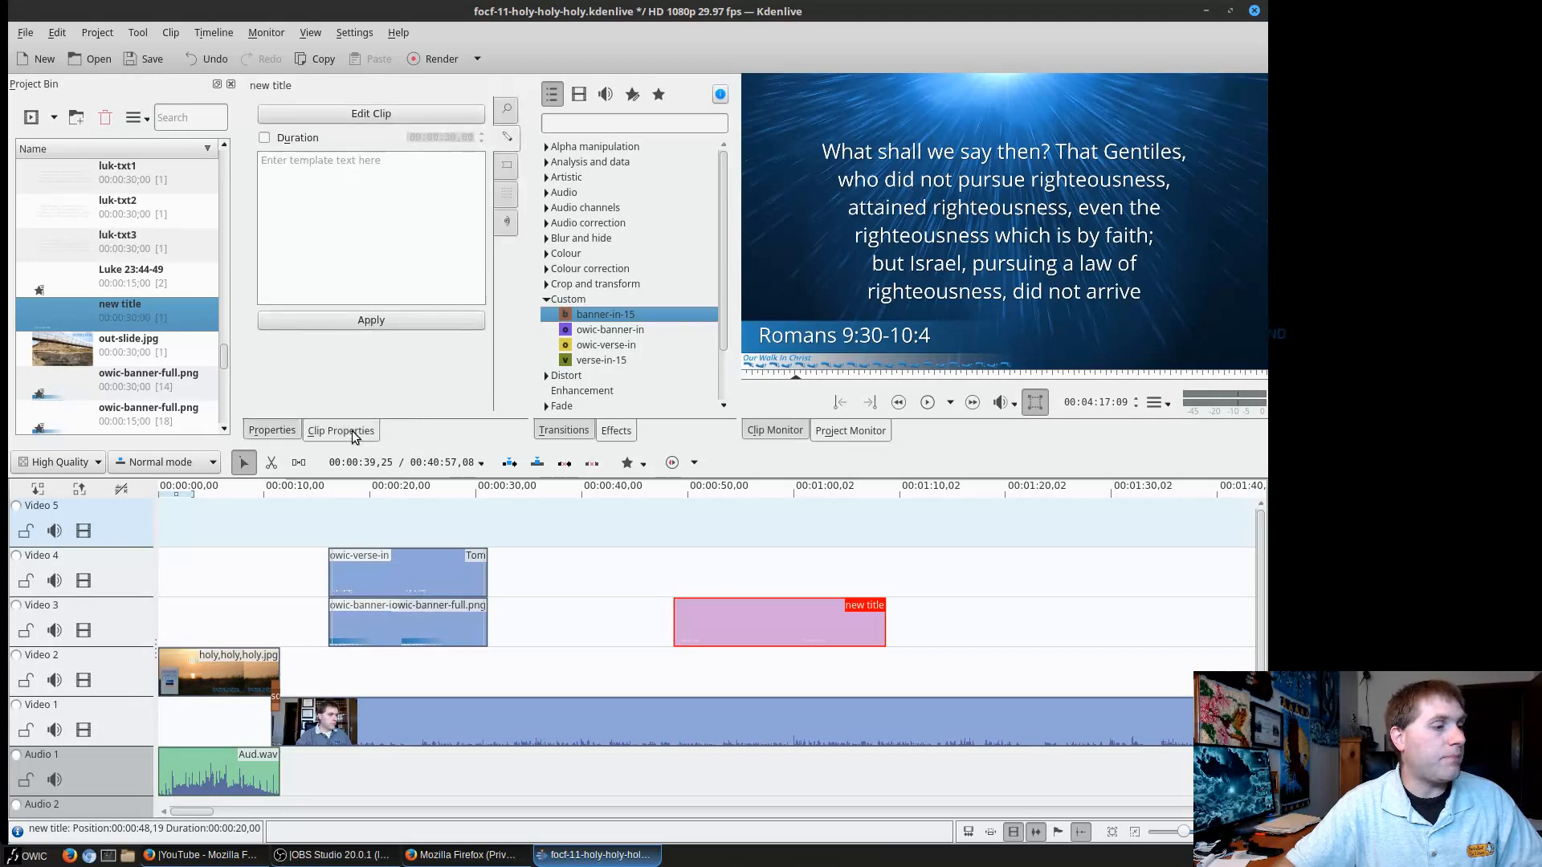
{"action": "left_click", "coordinate": [264, 139]}
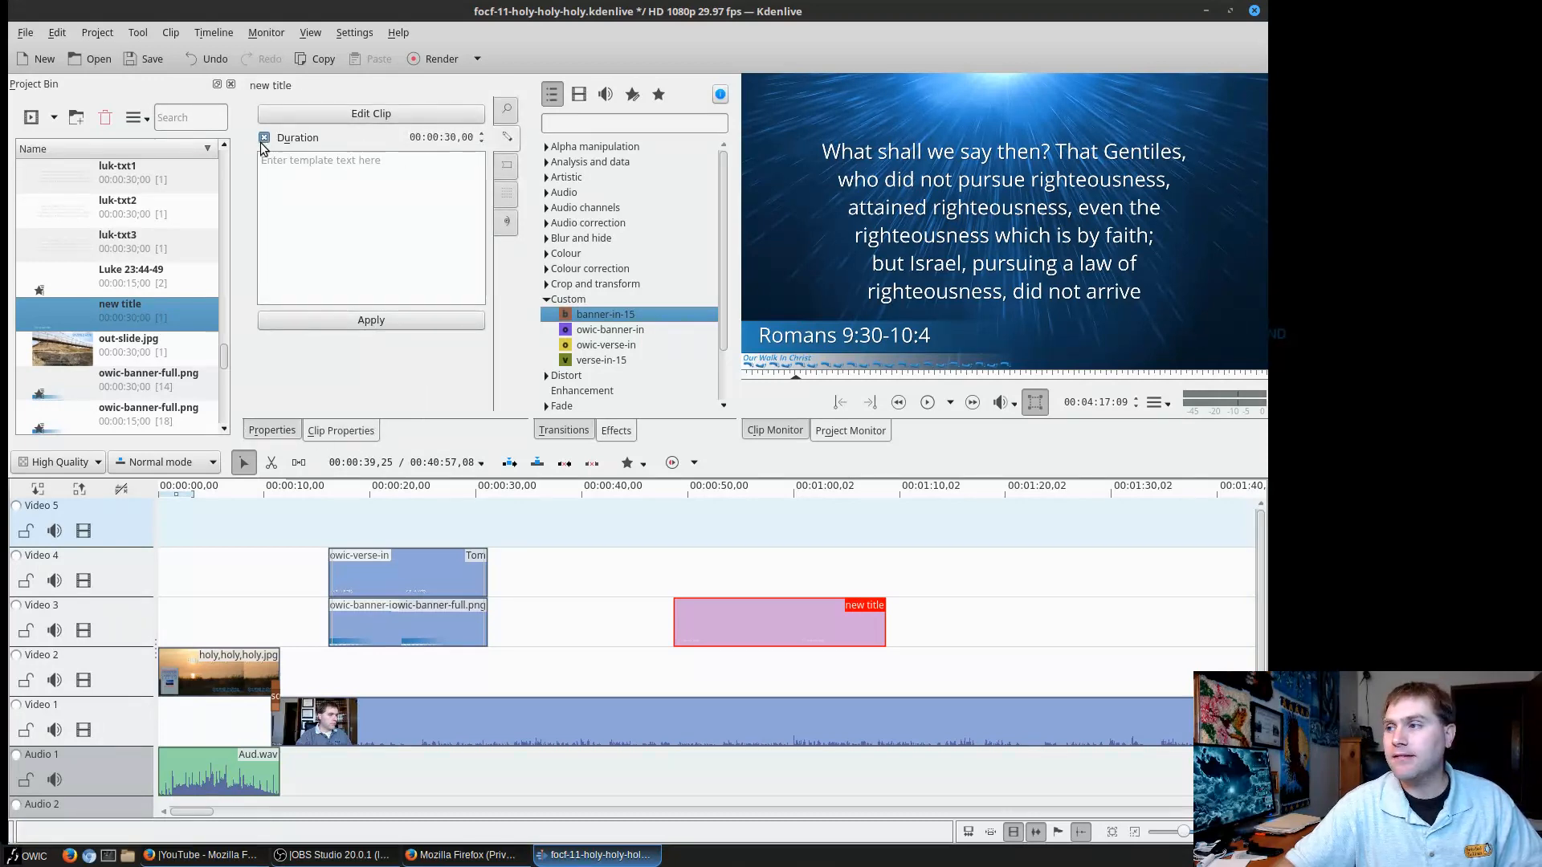
{"action": "left_click", "coordinate": [444, 138]}
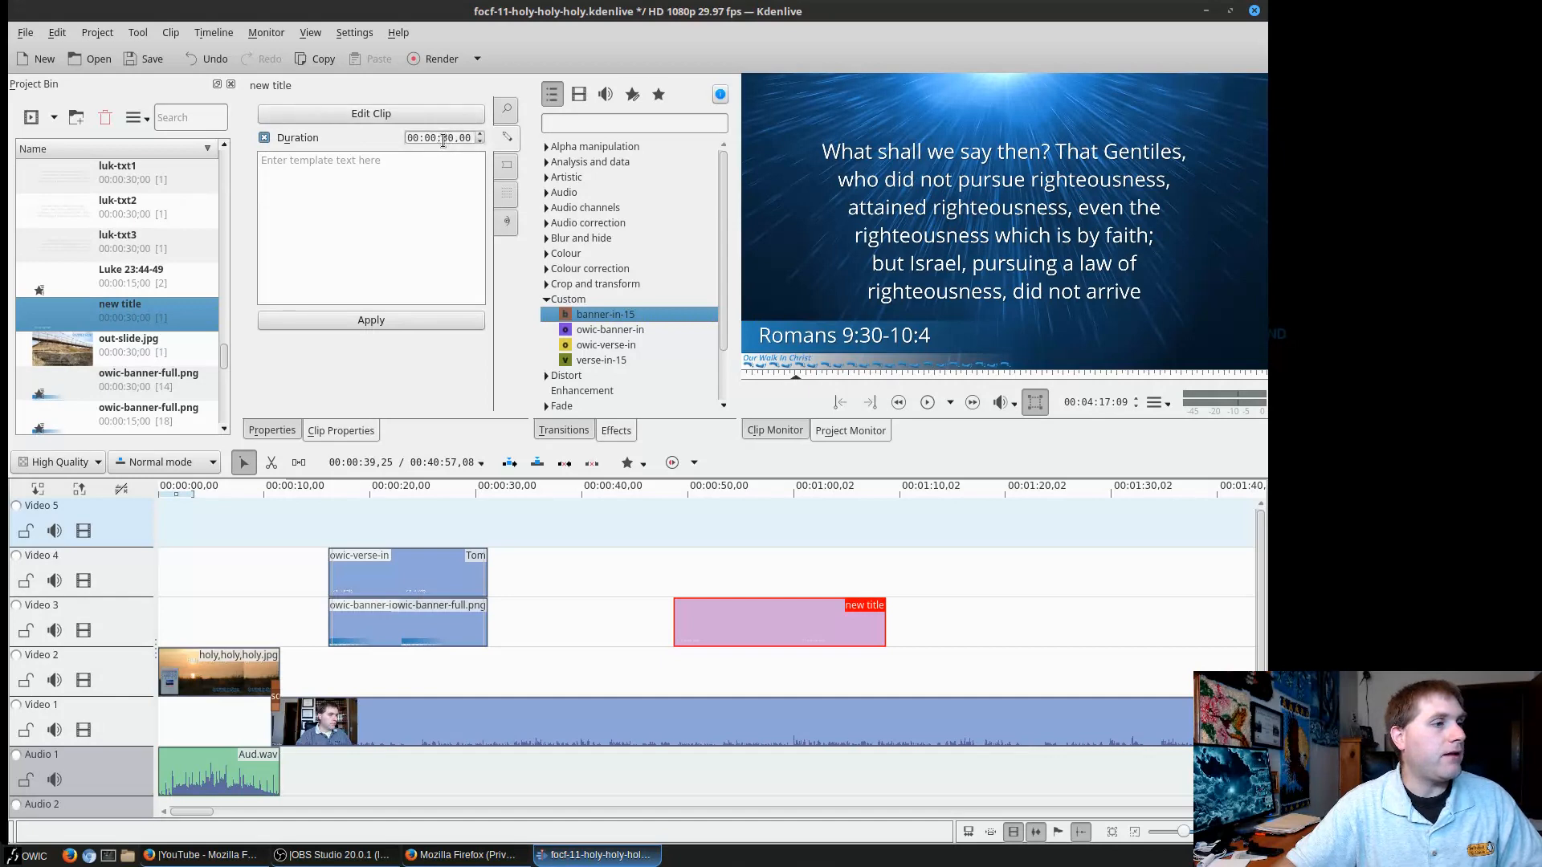
{"action": "type", "text": "15"}
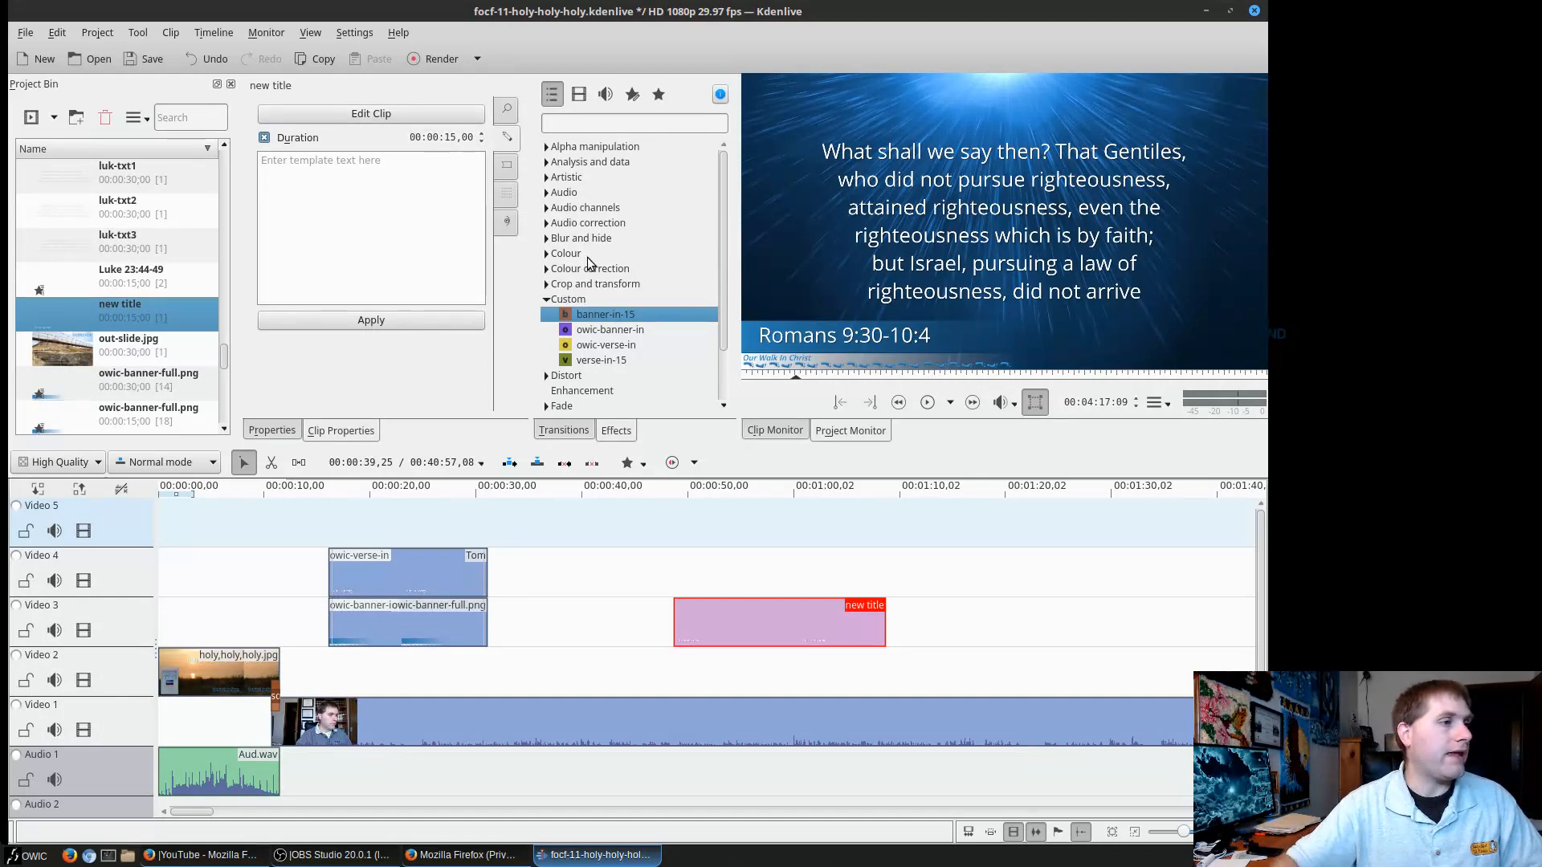
{"action": "left_click", "coordinate": [470, 319]}
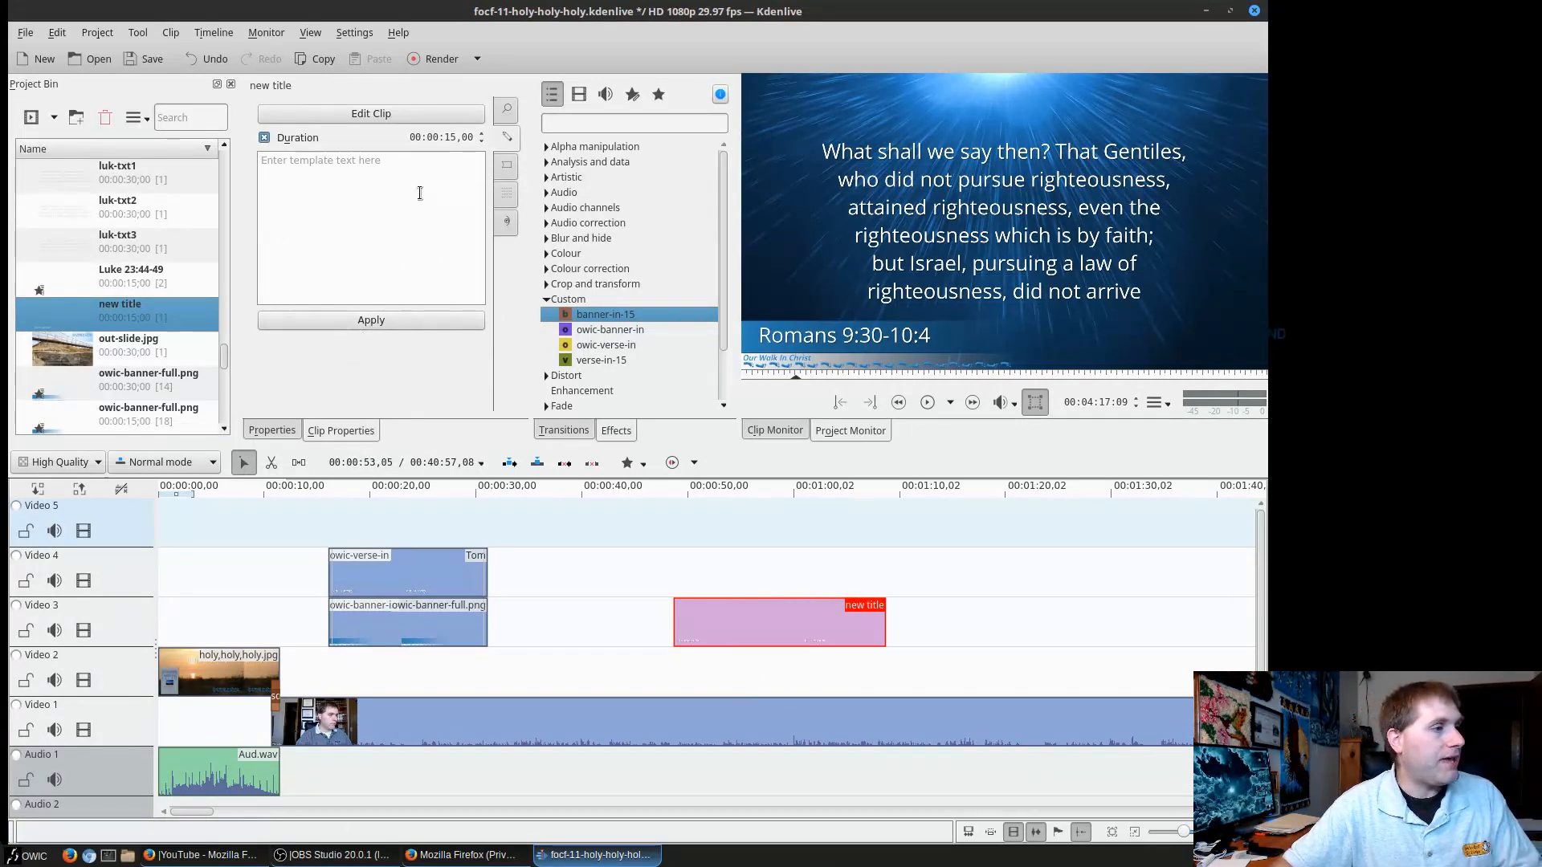
Place the 15-second new title clip on the Video 4 track at about 00:00:50,20 and delete the older copy from Video 3.
{"action": "left_click_drag", "start_coordinate": [141, 313], "coordinate": [707, 564]}
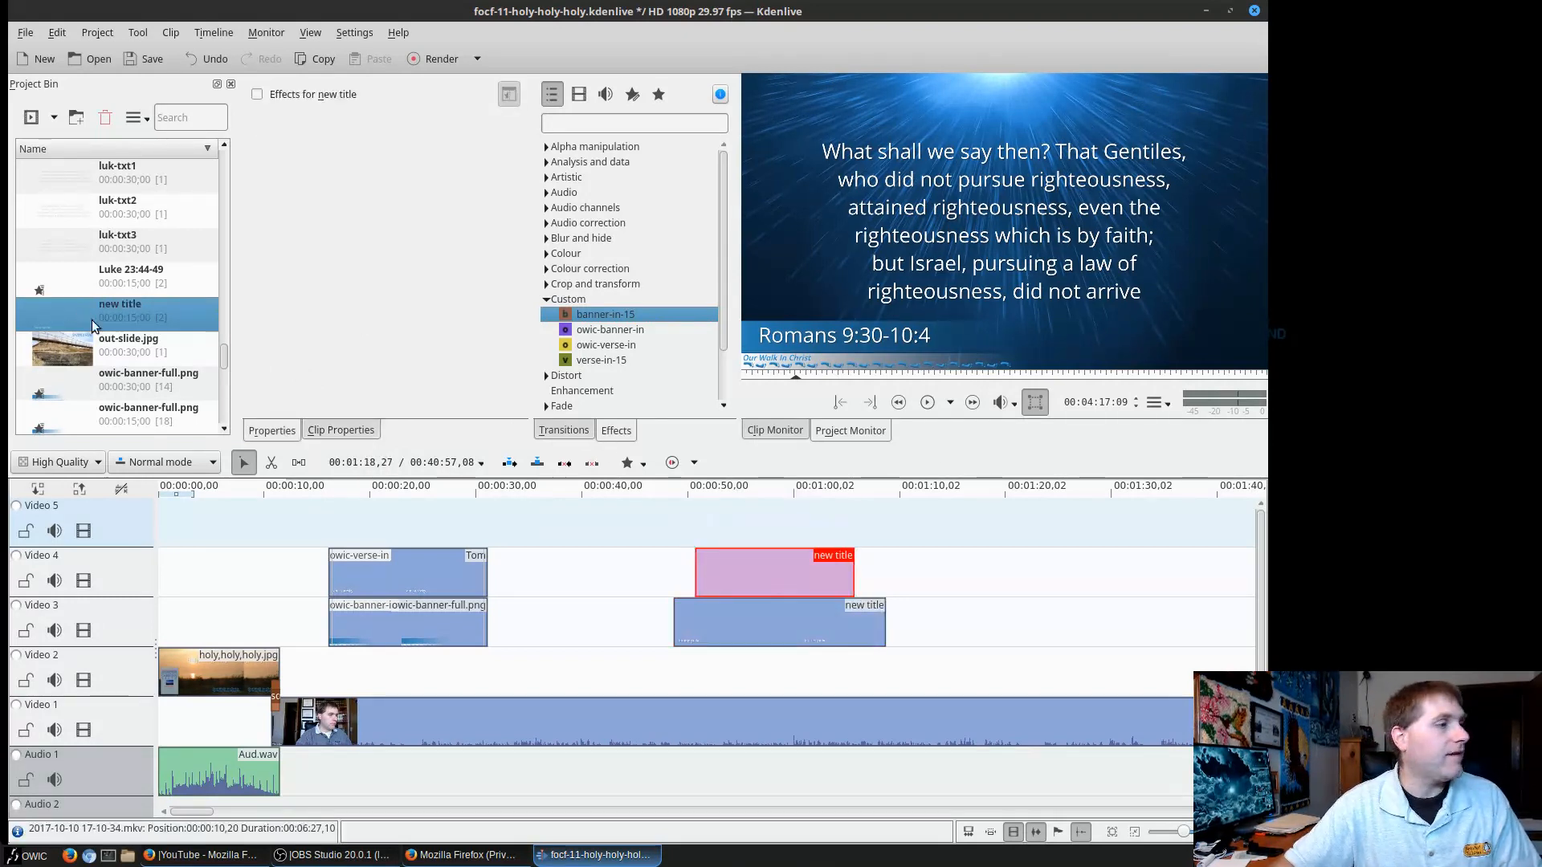
{"action": "left_click", "coordinate": [787, 637]}
{"action": "key", "text": "Delete"}
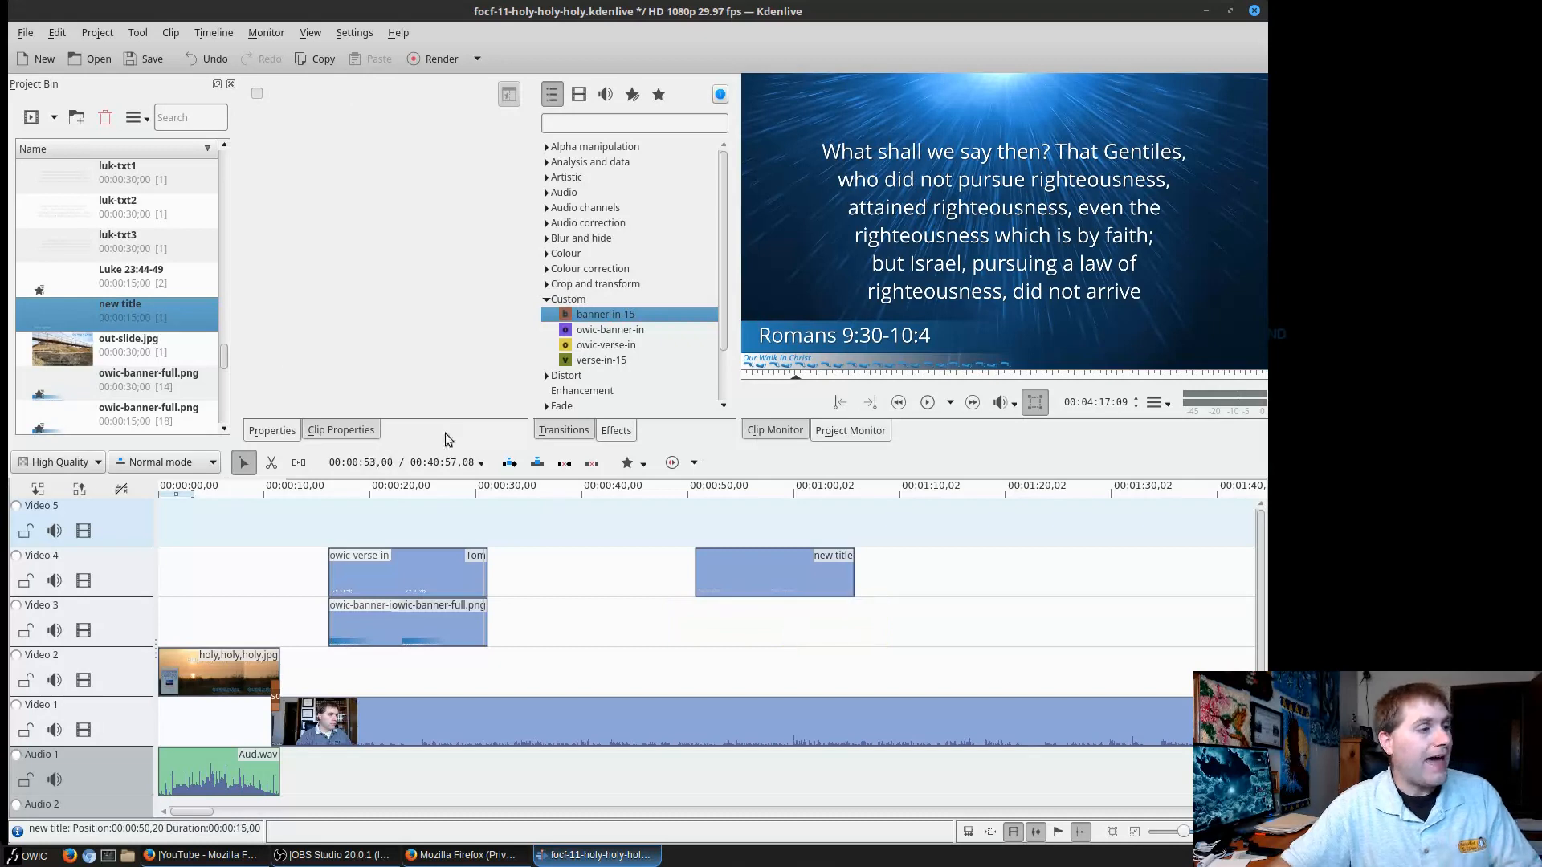
Compare the bin effects attached to the 30-second and 15-second owic-banner-full.png clips.
{"action": "left_click", "coordinate": [194, 379]}
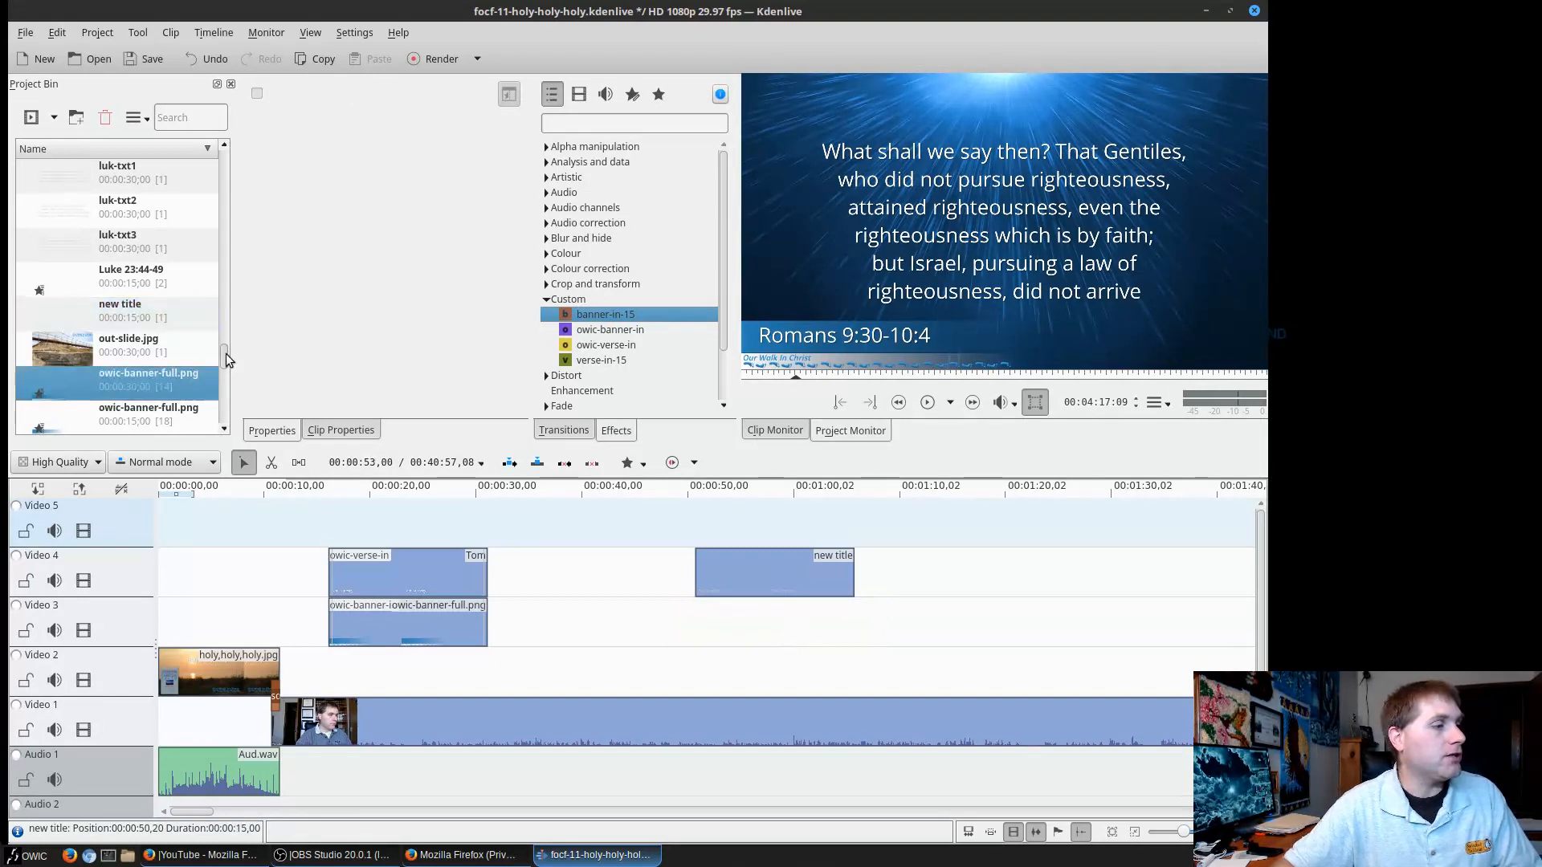
{"action": "scroll", "coordinate": [226, 372], "scroll_direction": "down", "scroll_amount": 1}
{"action": "scroll", "coordinate": [226, 372], "scroll_direction": "down", "scroll_amount": 1}
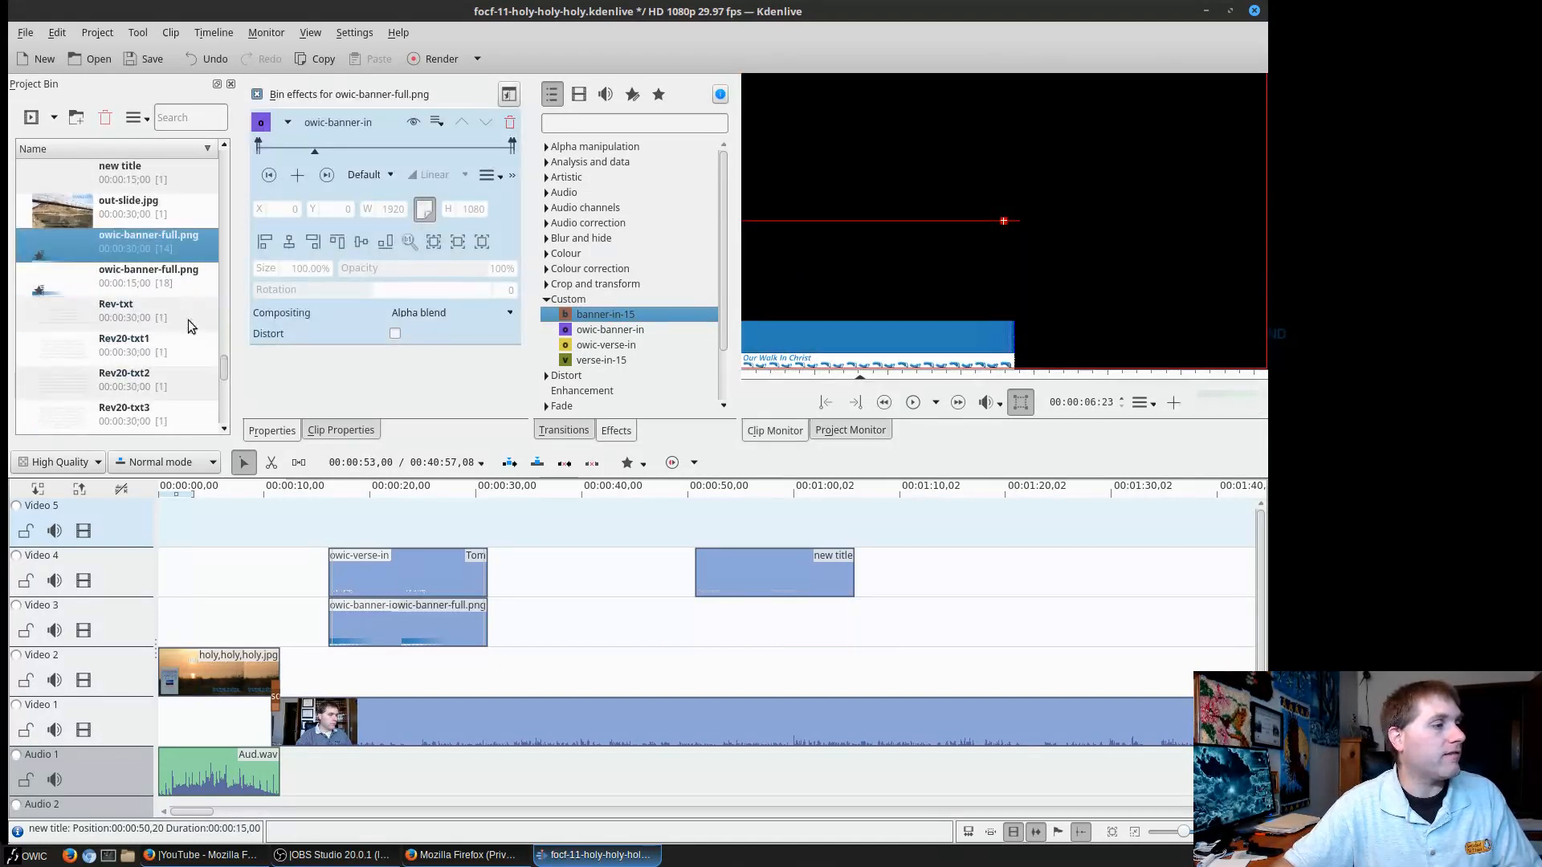
{"action": "left_click", "coordinate": [167, 273]}
{"action": "left_click", "coordinate": [166, 253]}
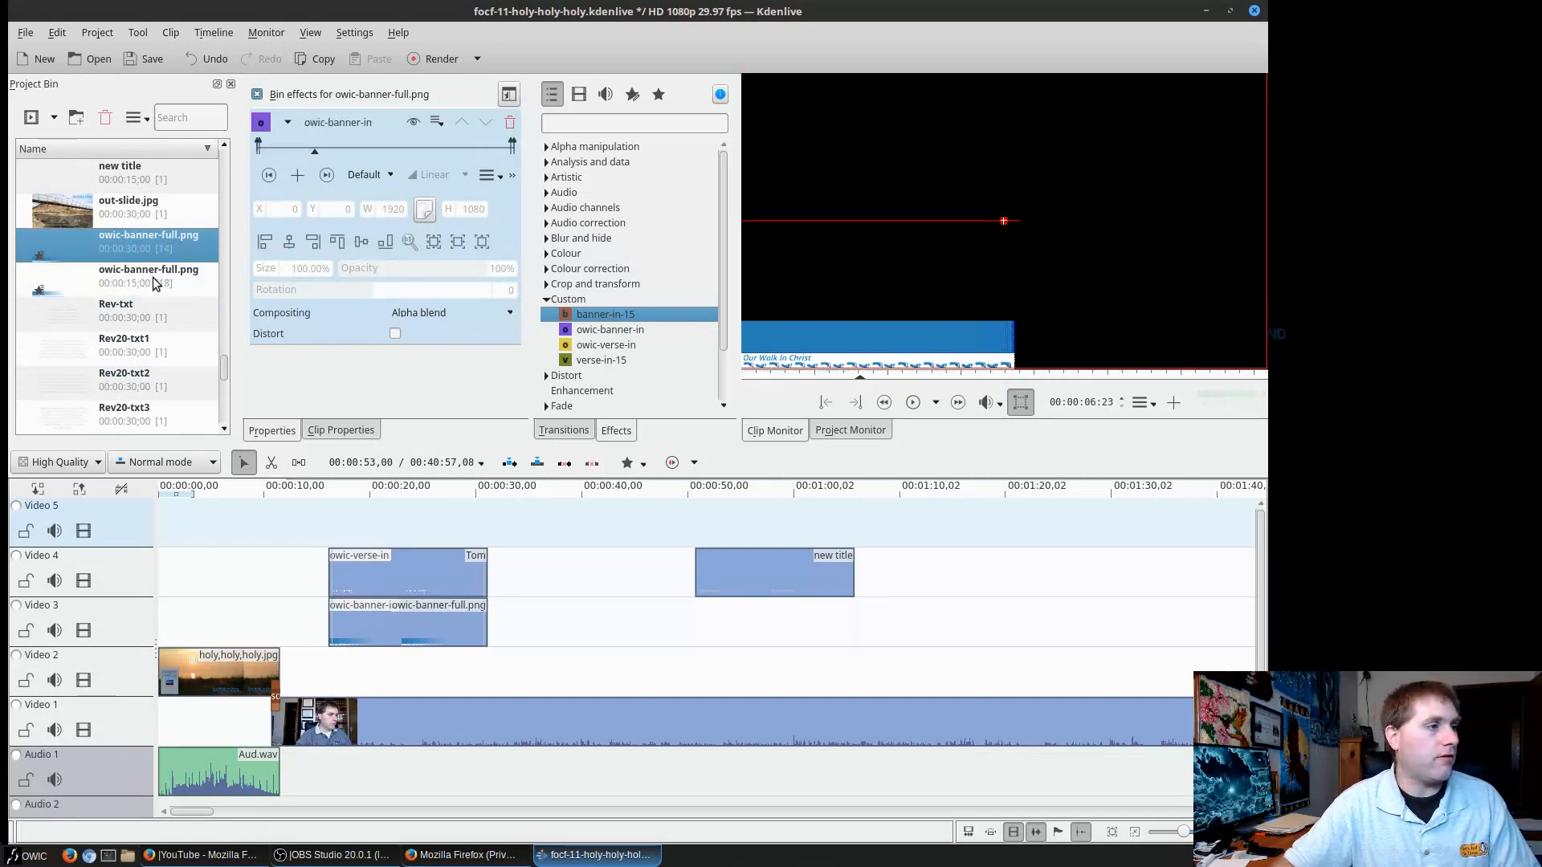
{"action": "left_click", "coordinate": [152, 277]}
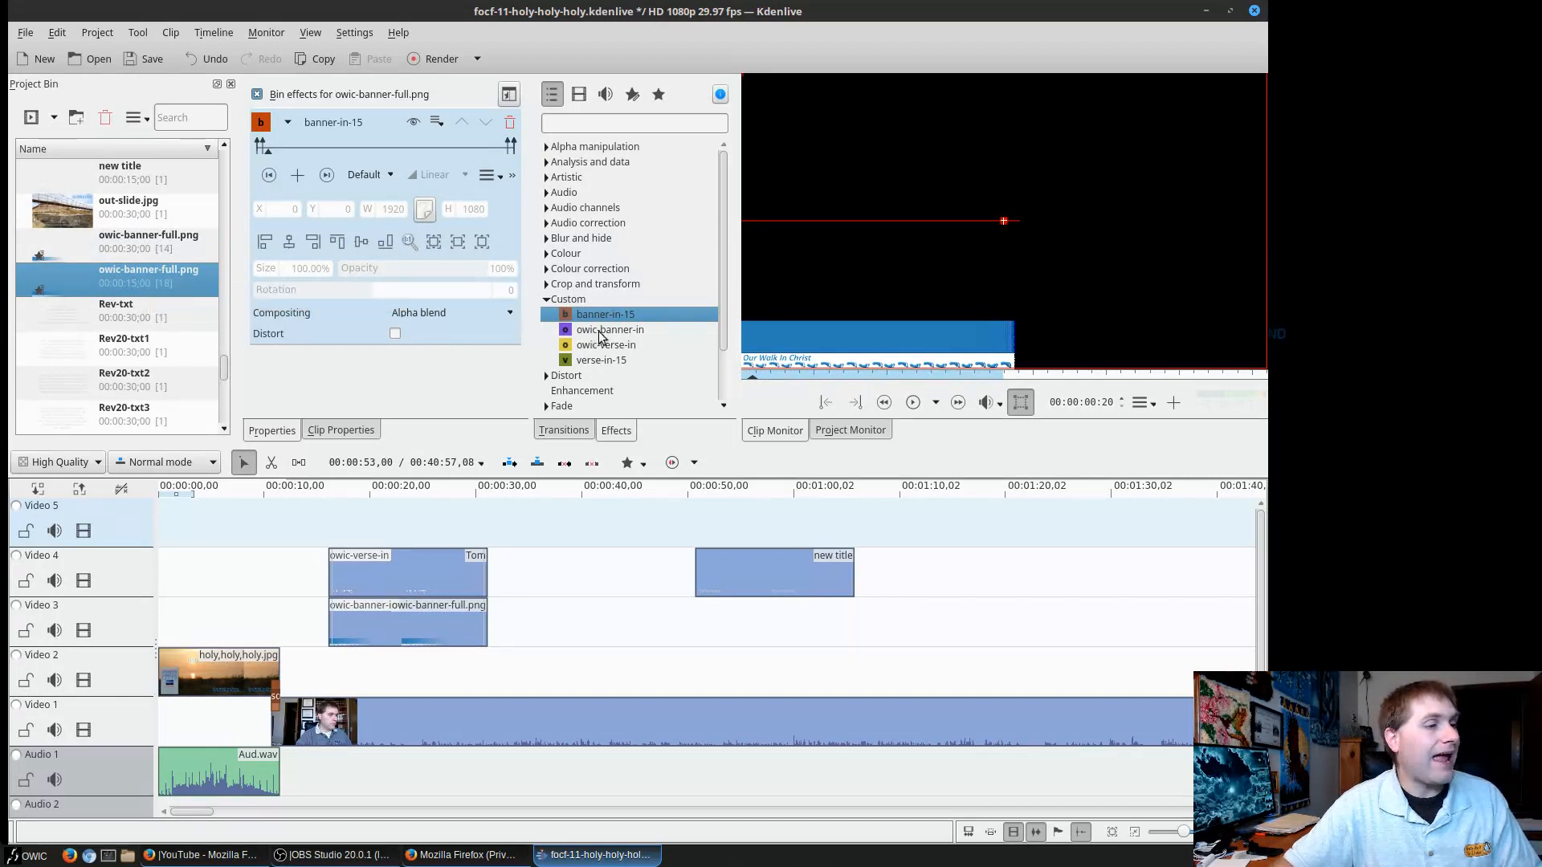
{"action": "left_click", "coordinate": [165, 241]}
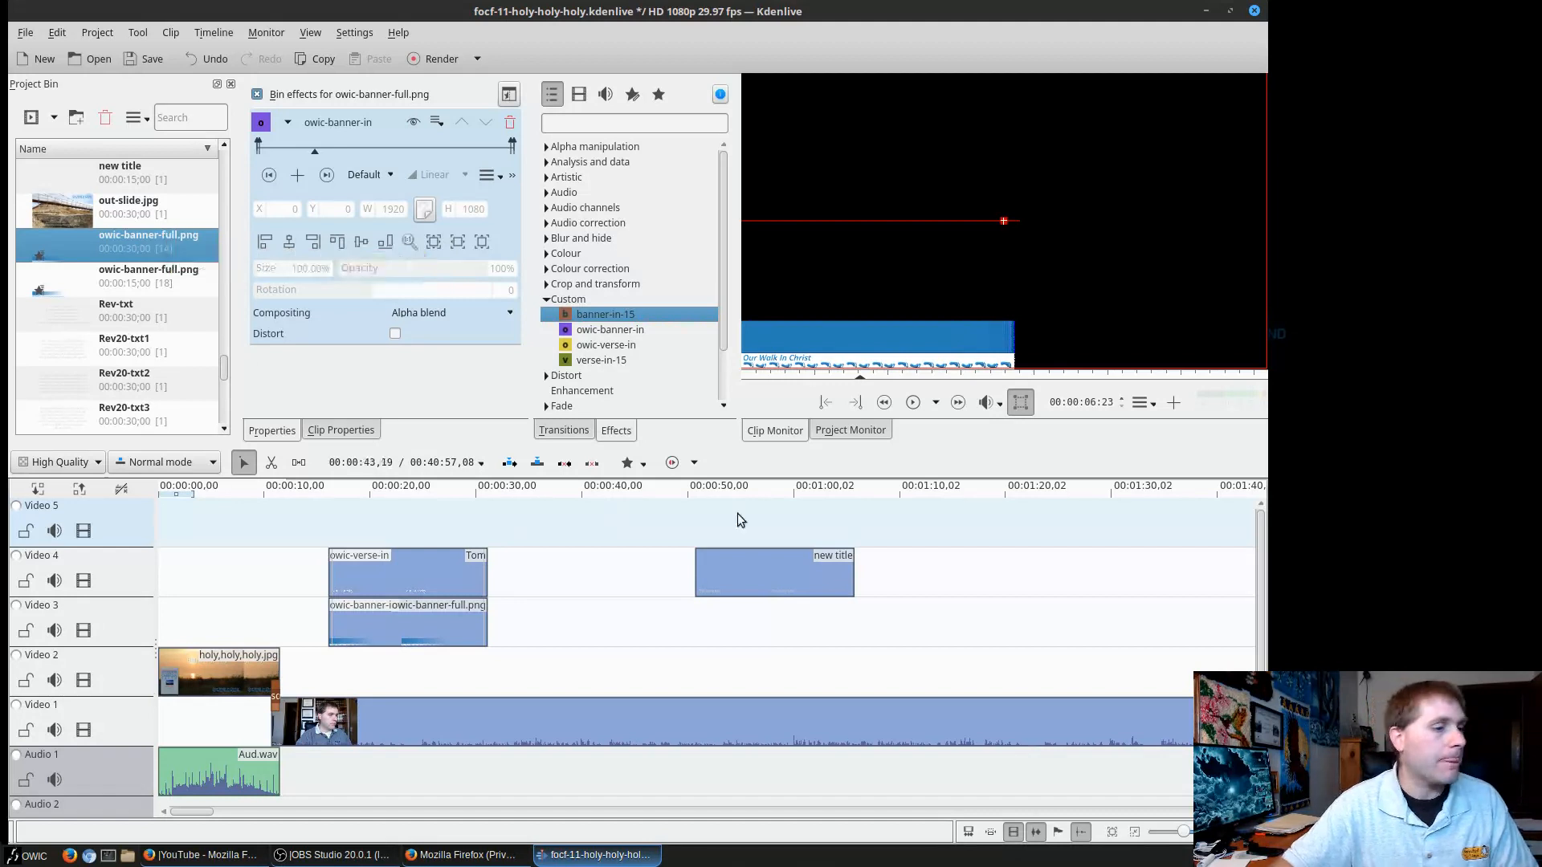
Move the new title clip down to Video 3 at about 00:00:50,08 and add the custom verse-in-15 effect to it.
{"action": "left_click", "coordinate": [801, 577]}
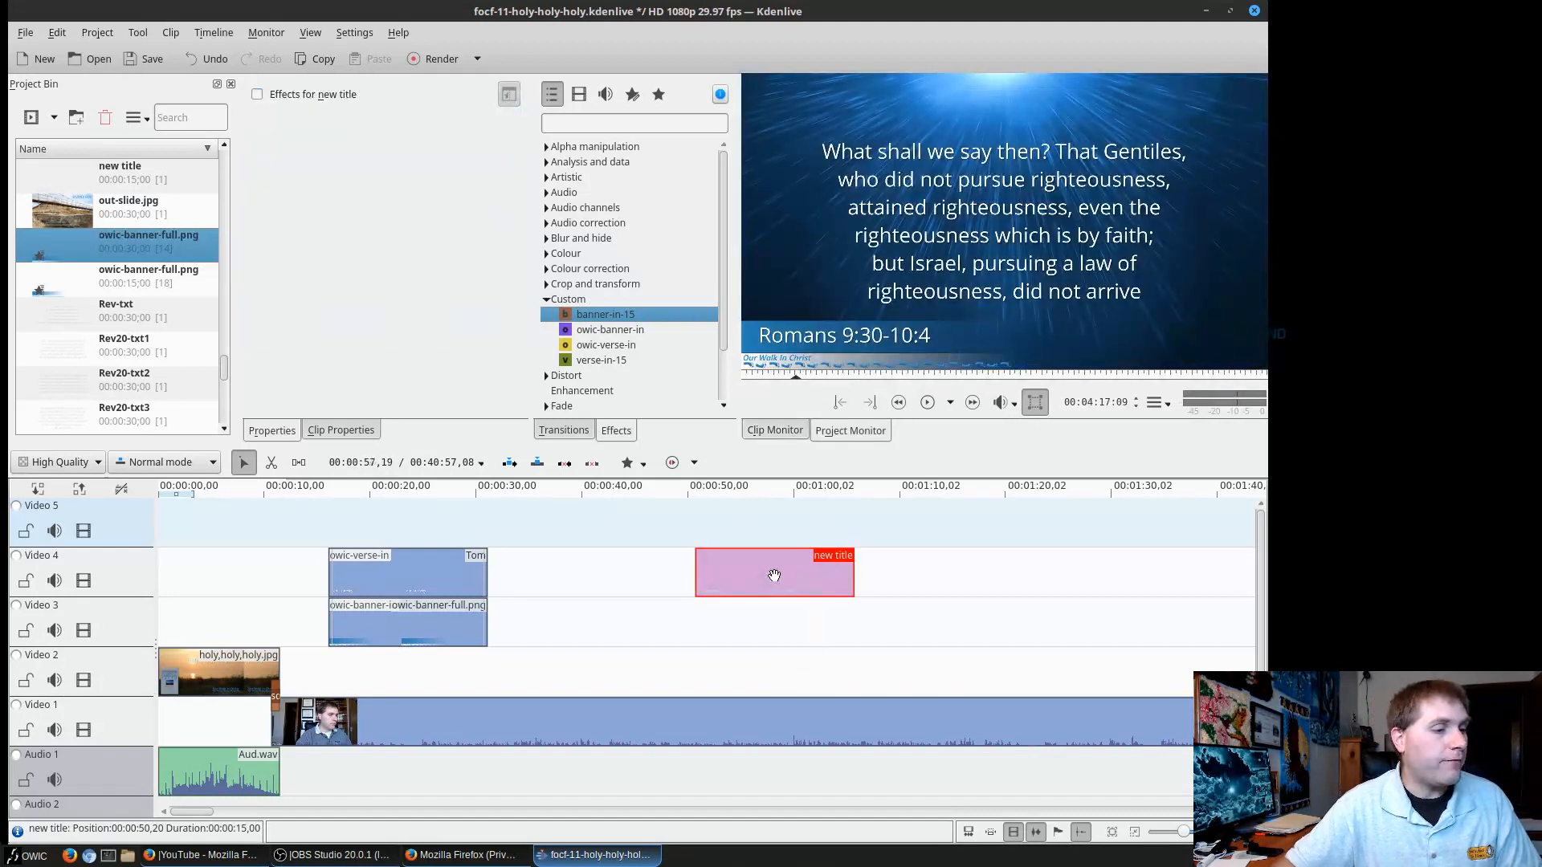
{"action": "left_click_drag", "start_coordinate": [774, 575], "coordinate": [777, 610]}
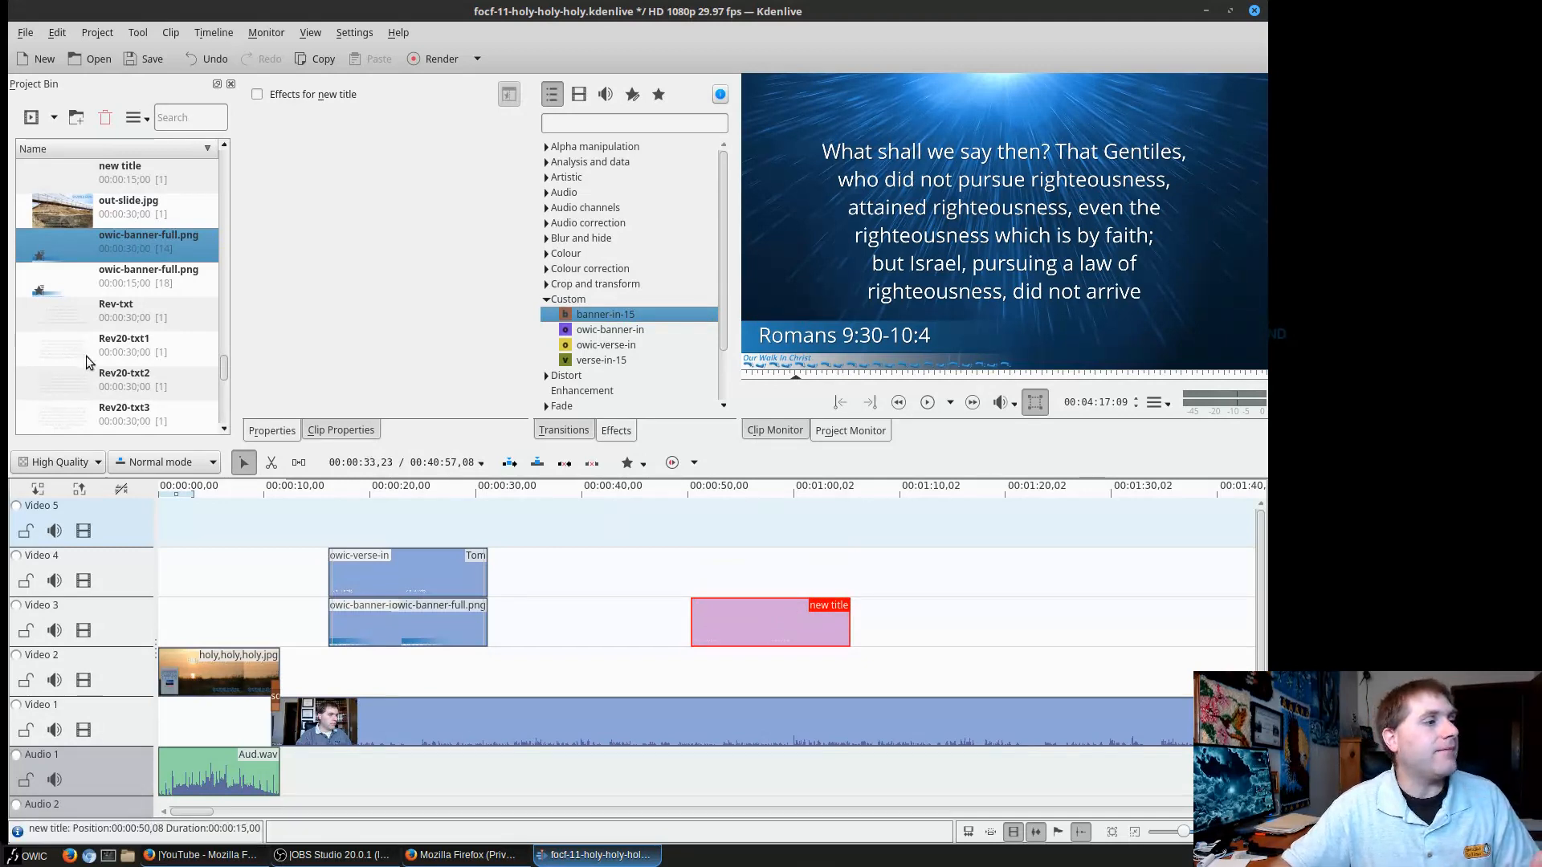
{"action": "right_click", "coordinate": [764, 619]}
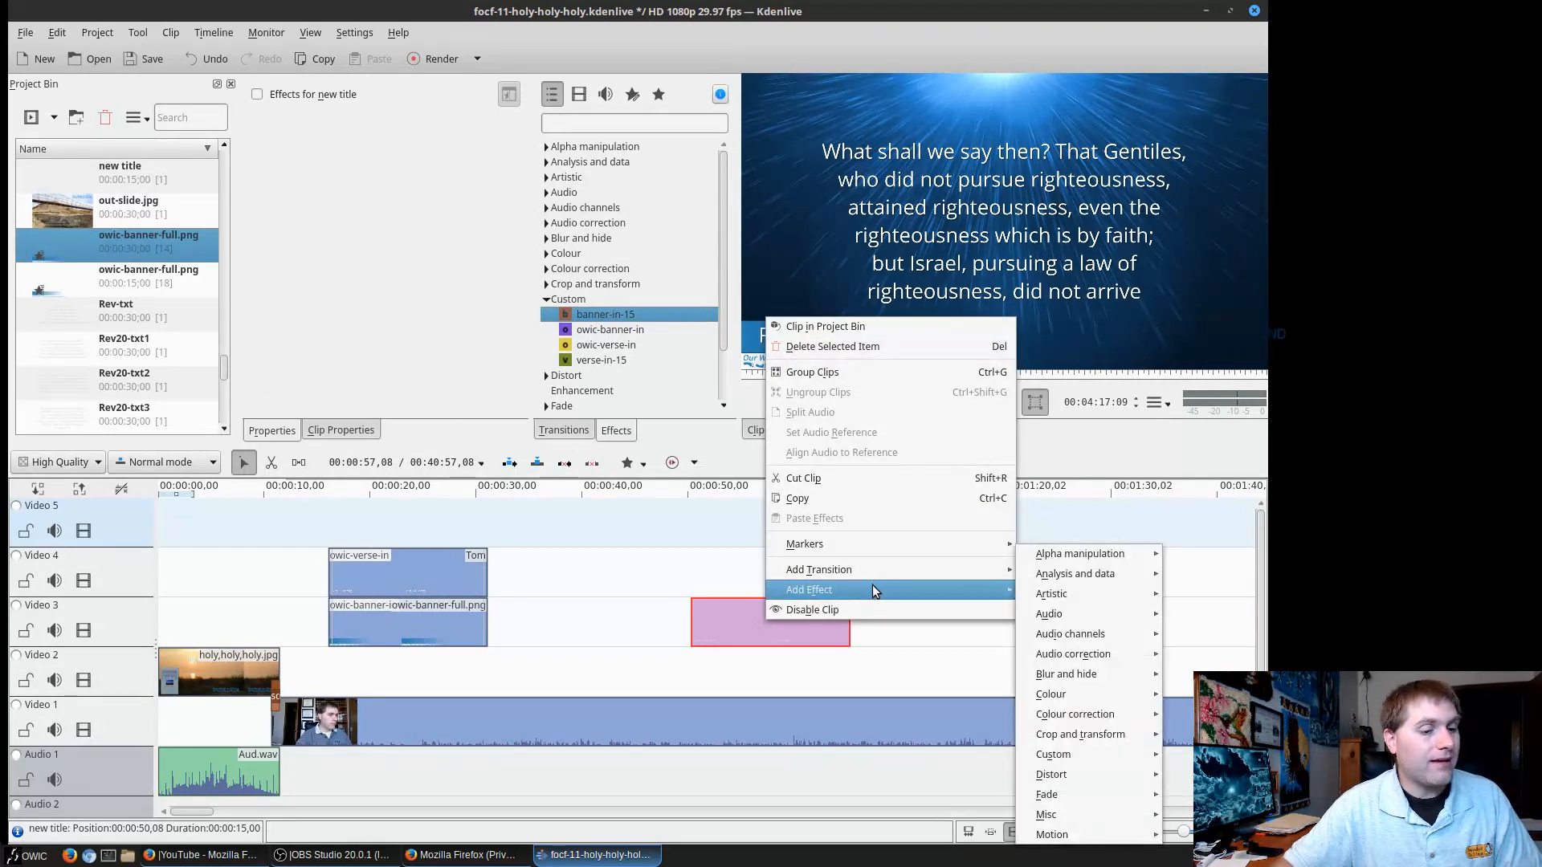
{"action": "mouse_move", "coordinate": [1102, 737]}
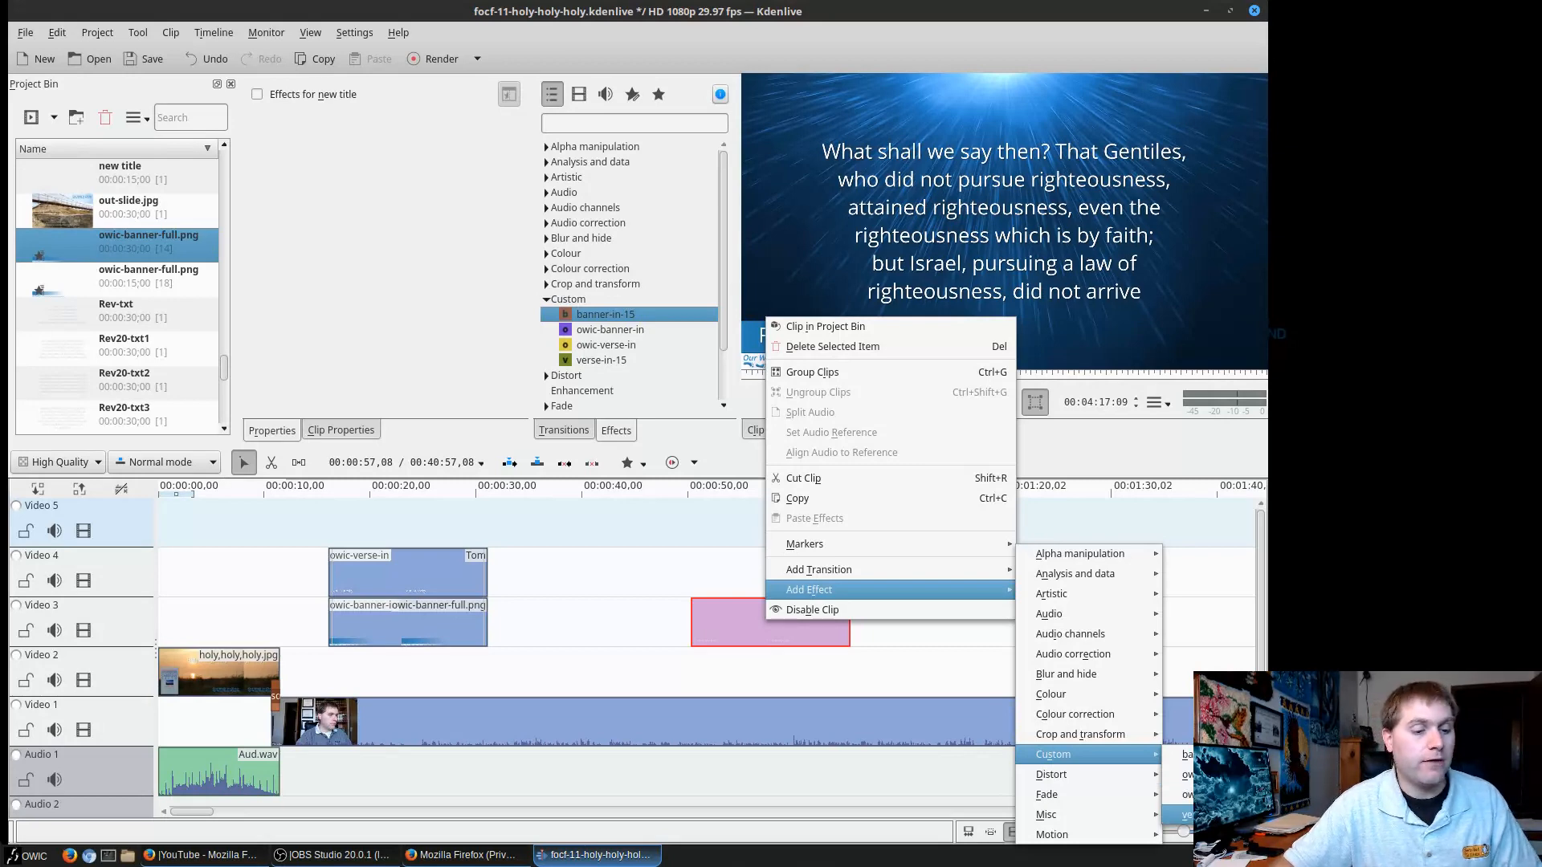
{"action": "left_click", "coordinate": [1188, 814]}
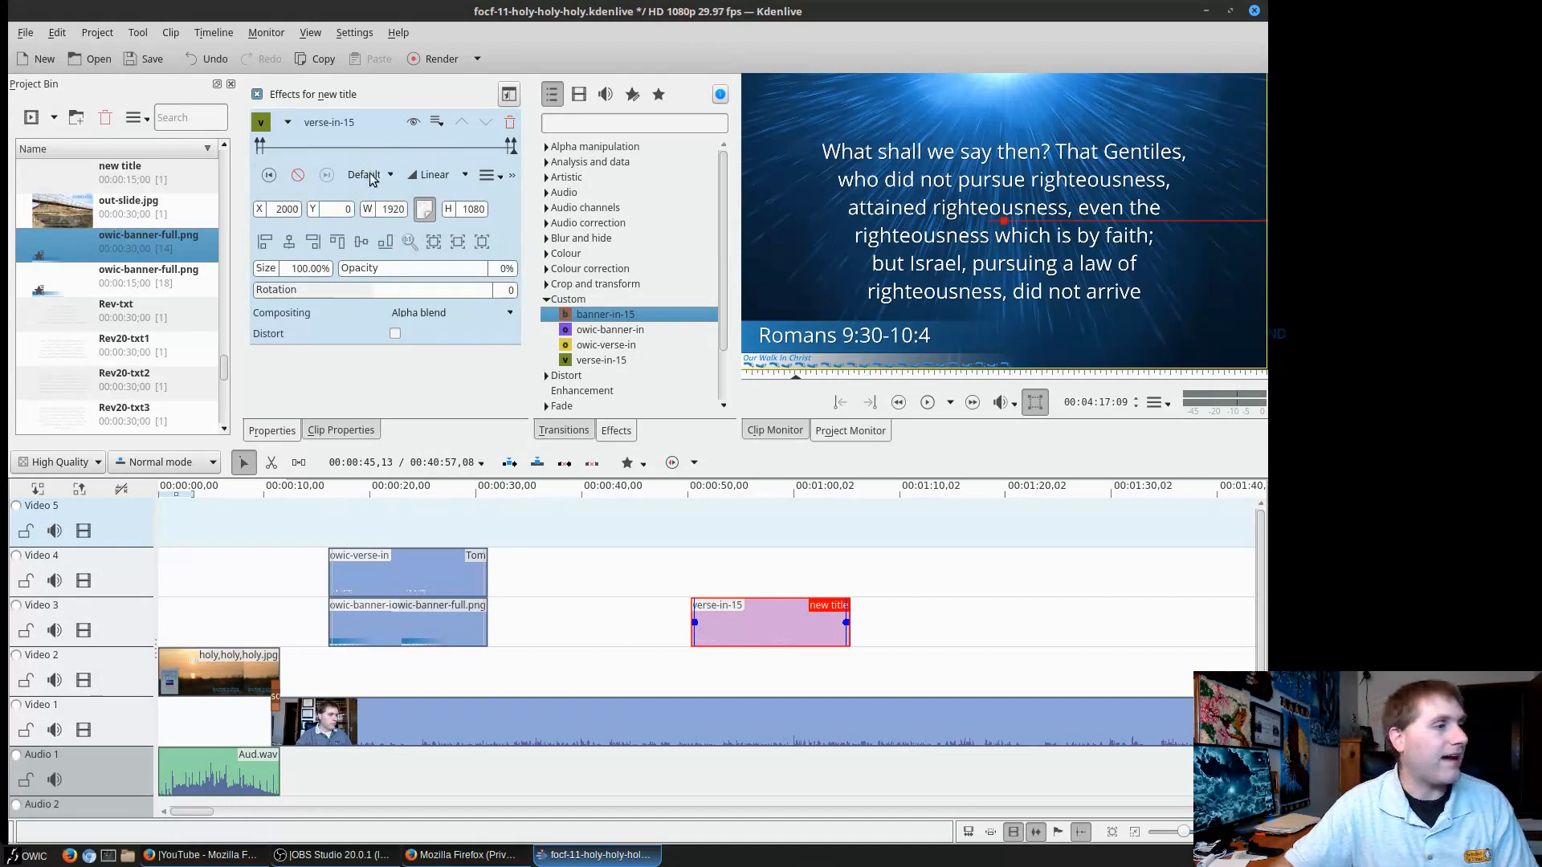
Step through the verse-in-15 keyframes of the new title clip and review its entrance and exit in the project monitor.
{"action": "left_click", "coordinate": [269, 175]}
{"action": "left_click", "coordinate": [269, 174]}
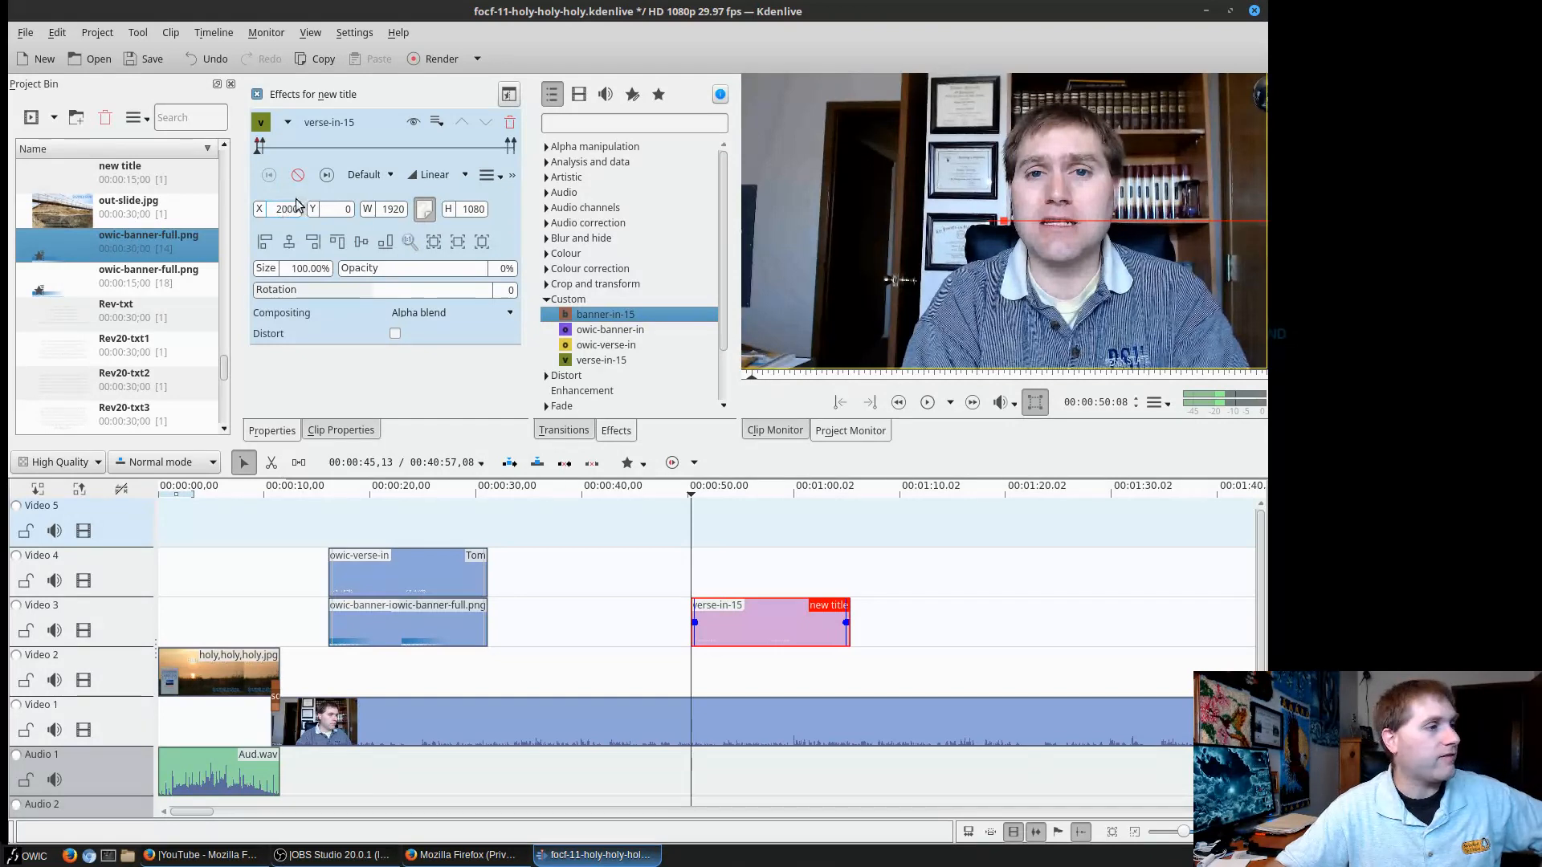
{"action": "left_click", "coordinate": [326, 174]}
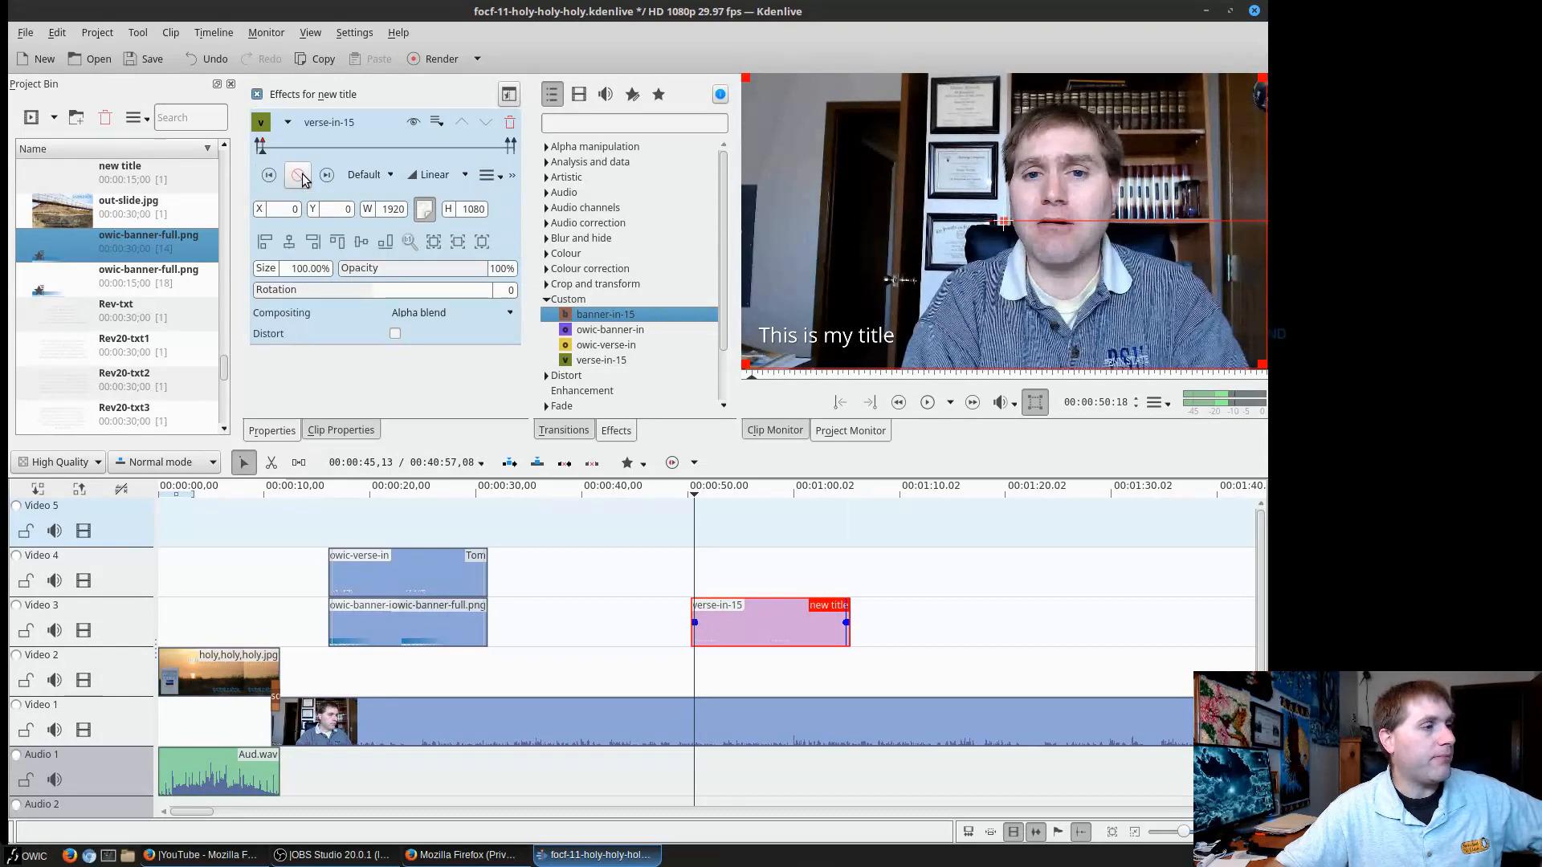
{"action": "left_click", "coordinate": [326, 175]}
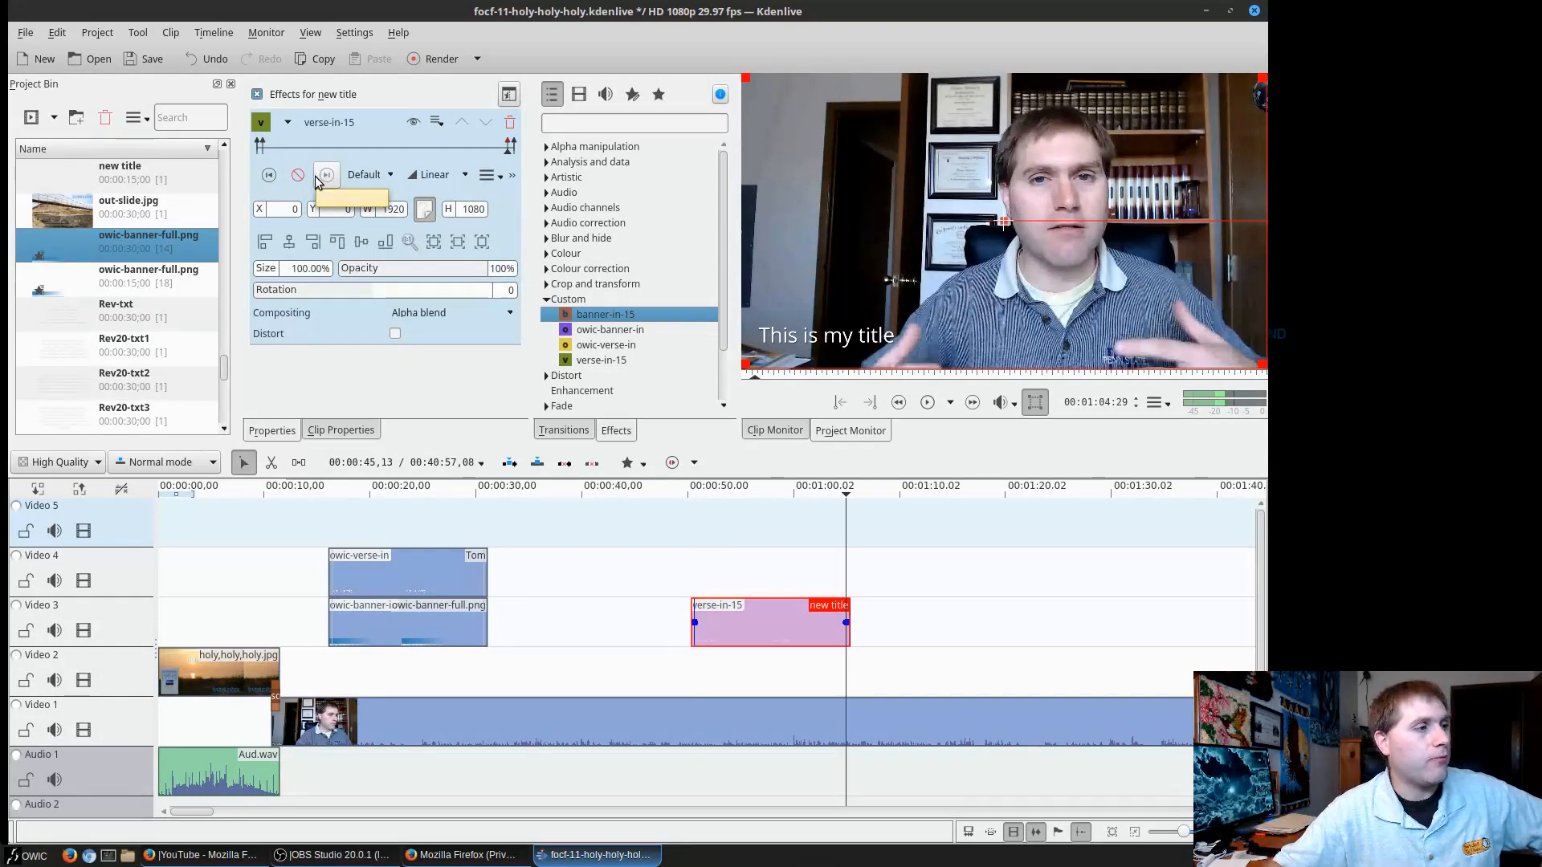
{"action": "left_click", "coordinate": [326, 176]}
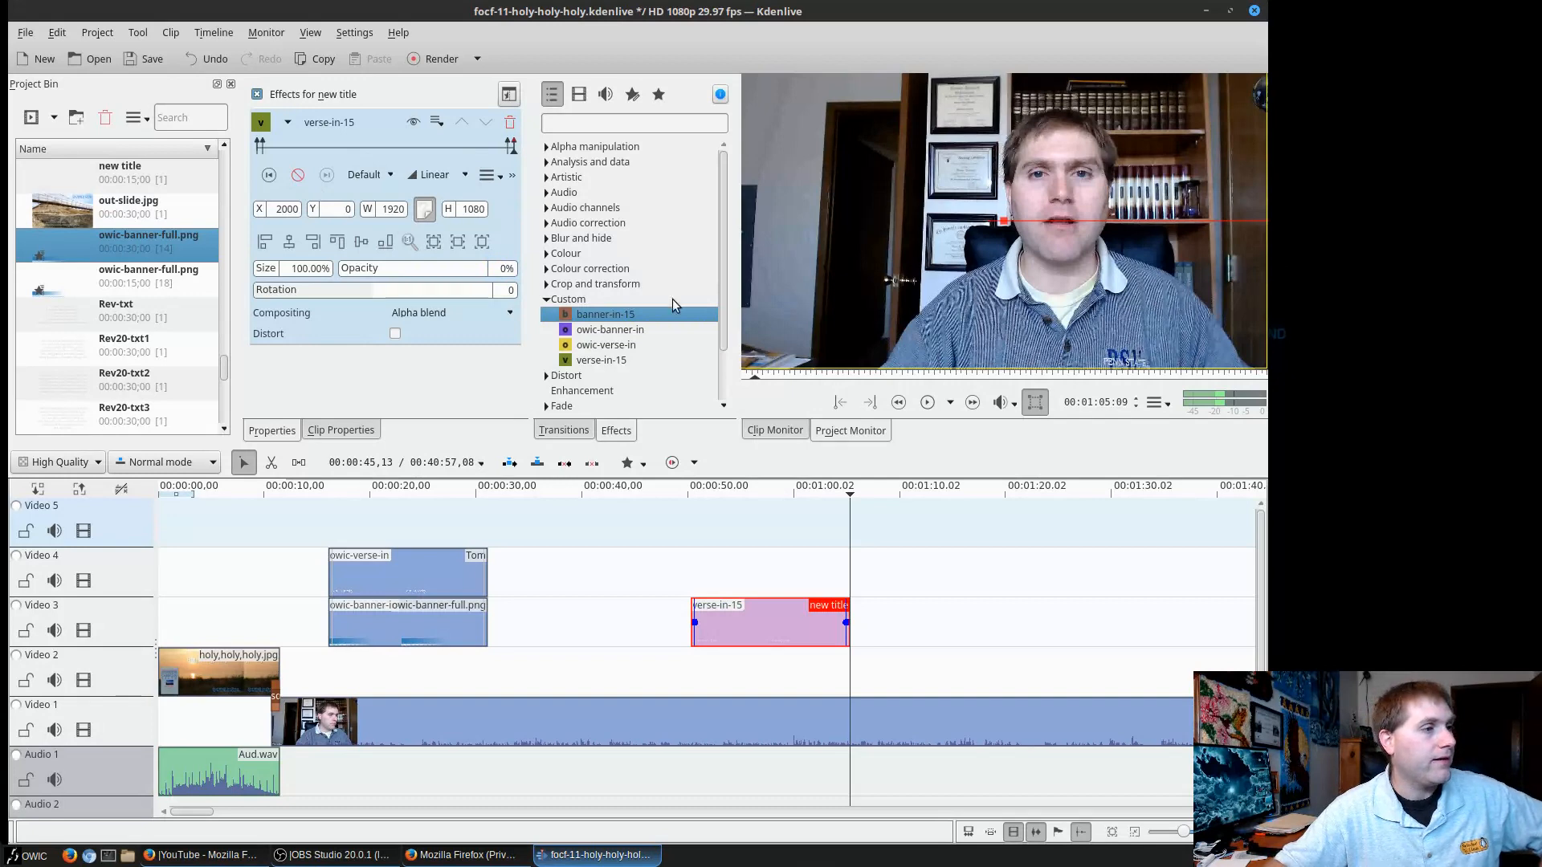
{"action": "key", "text": "Left"}
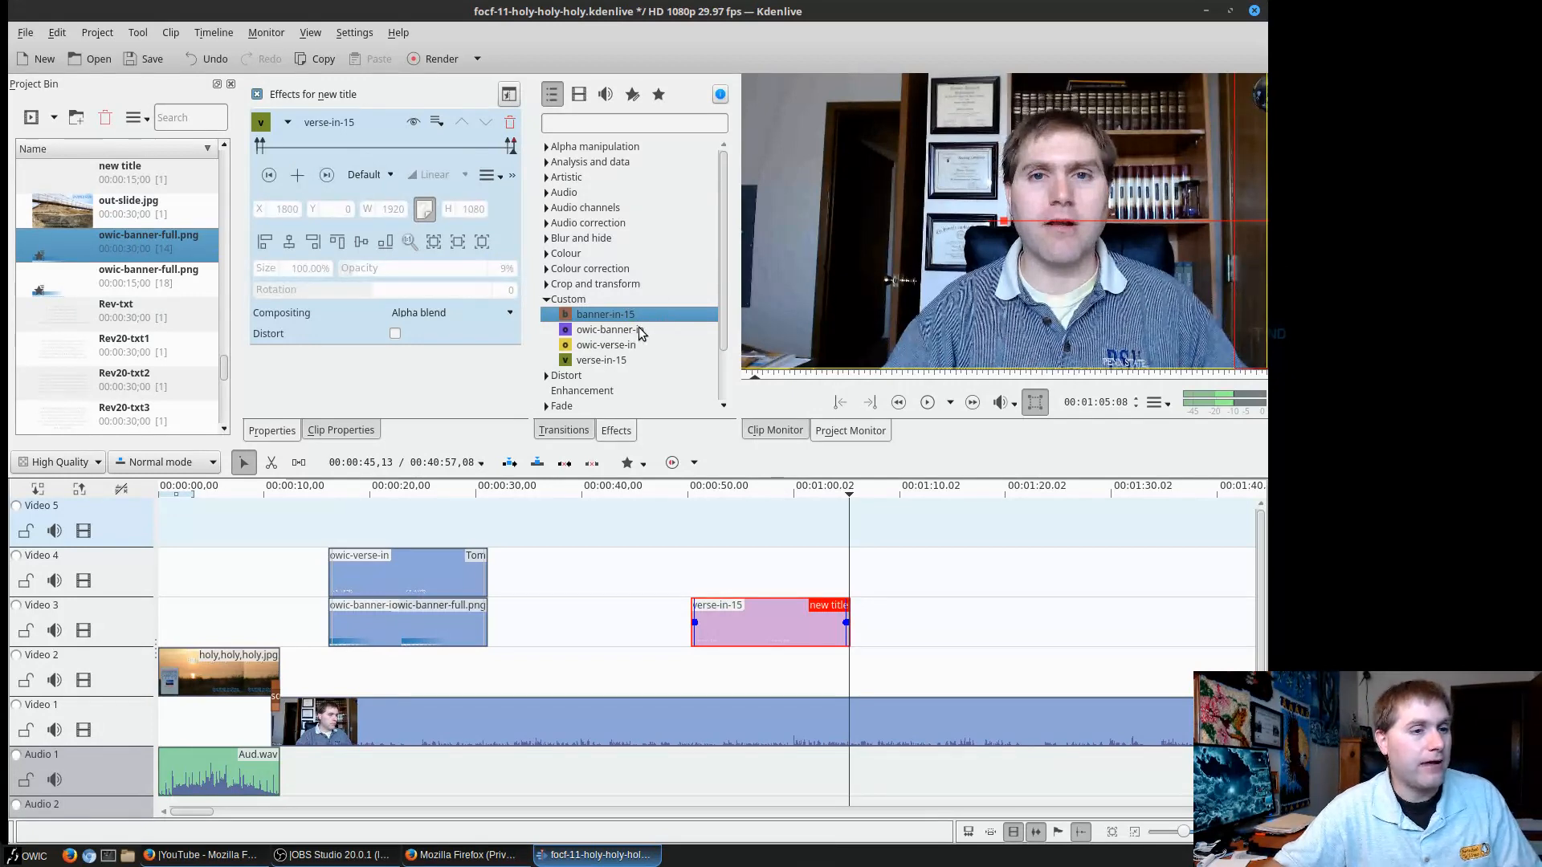
{"action": "key", "text": "j"}
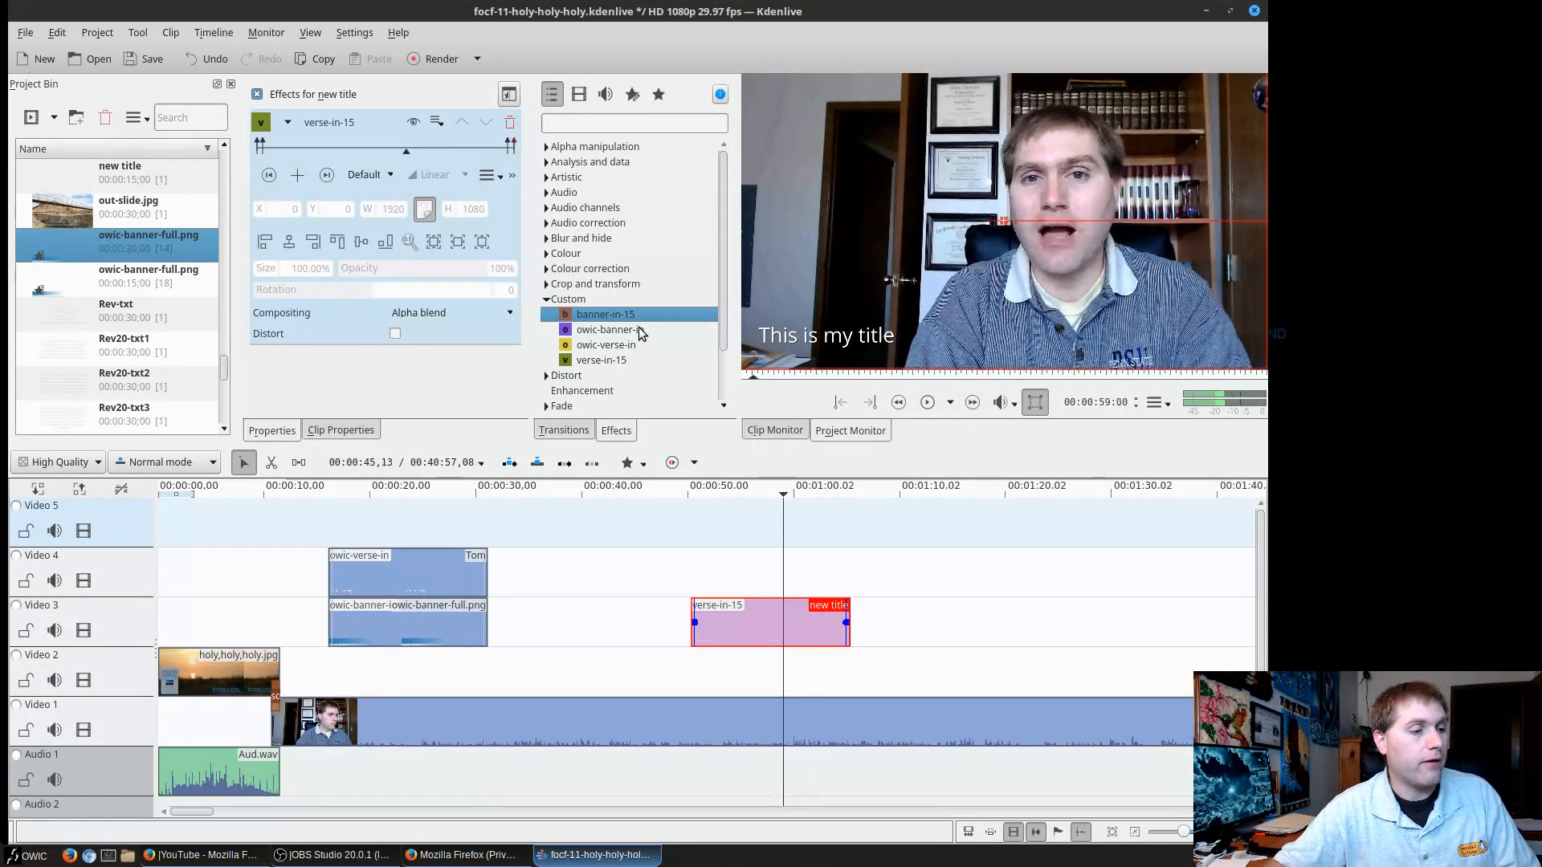
{"action": "left_click", "coordinate": [709, 490]}
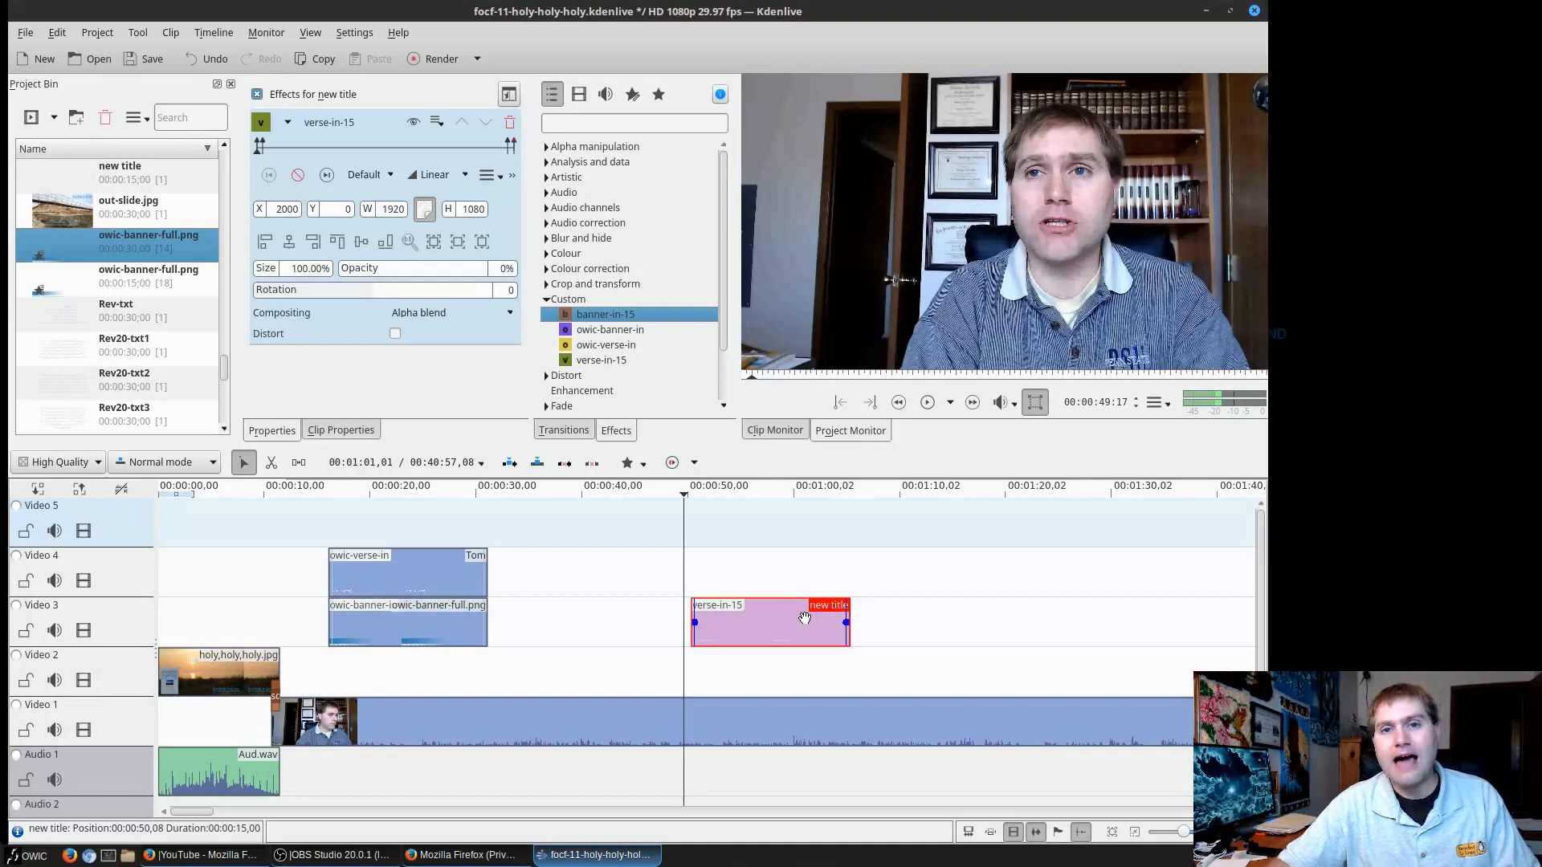
Delete the new title clip from the timeline and apply the verse-in-15 effect to its source clip in the project bin.
{"action": "key", "text": "Delete"}
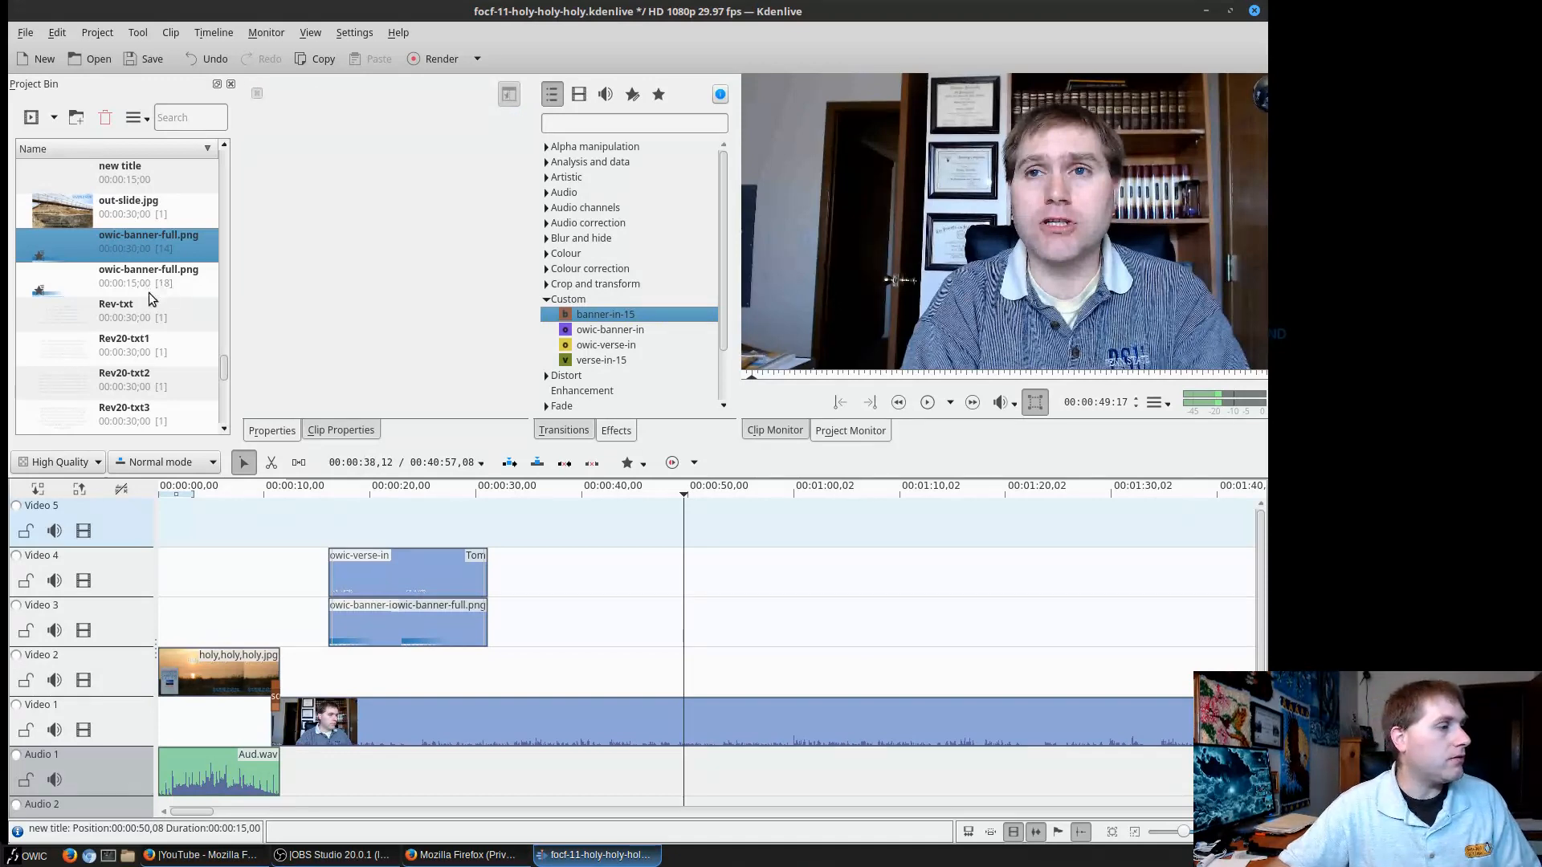
{"action": "left_click", "coordinate": [114, 168]}
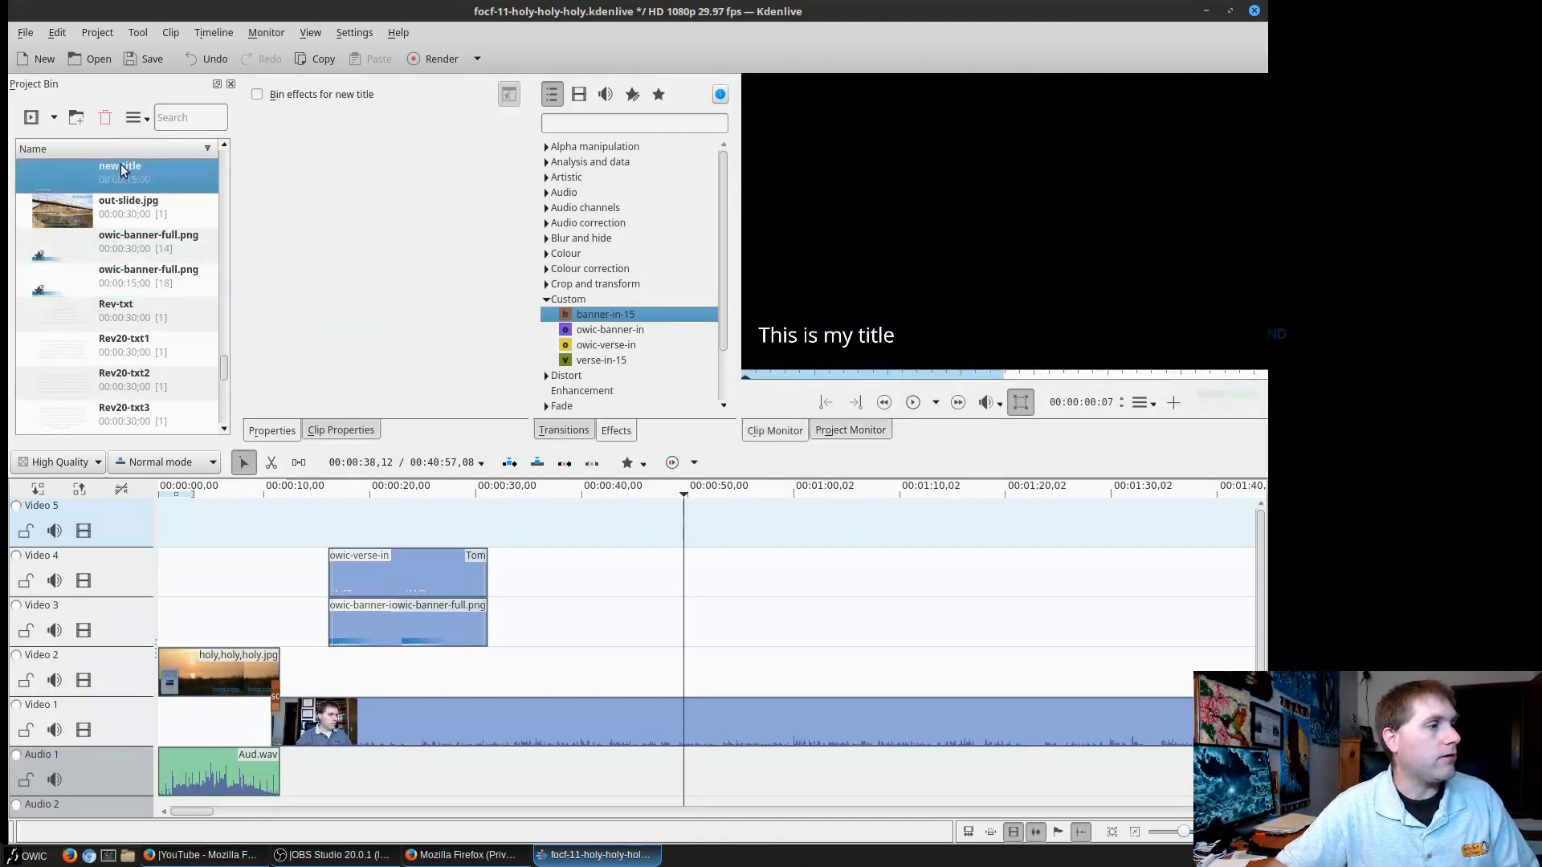
{"action": "left_click_drag", "start_coordinate": [620, 358], "coordinate": [418, 265]}
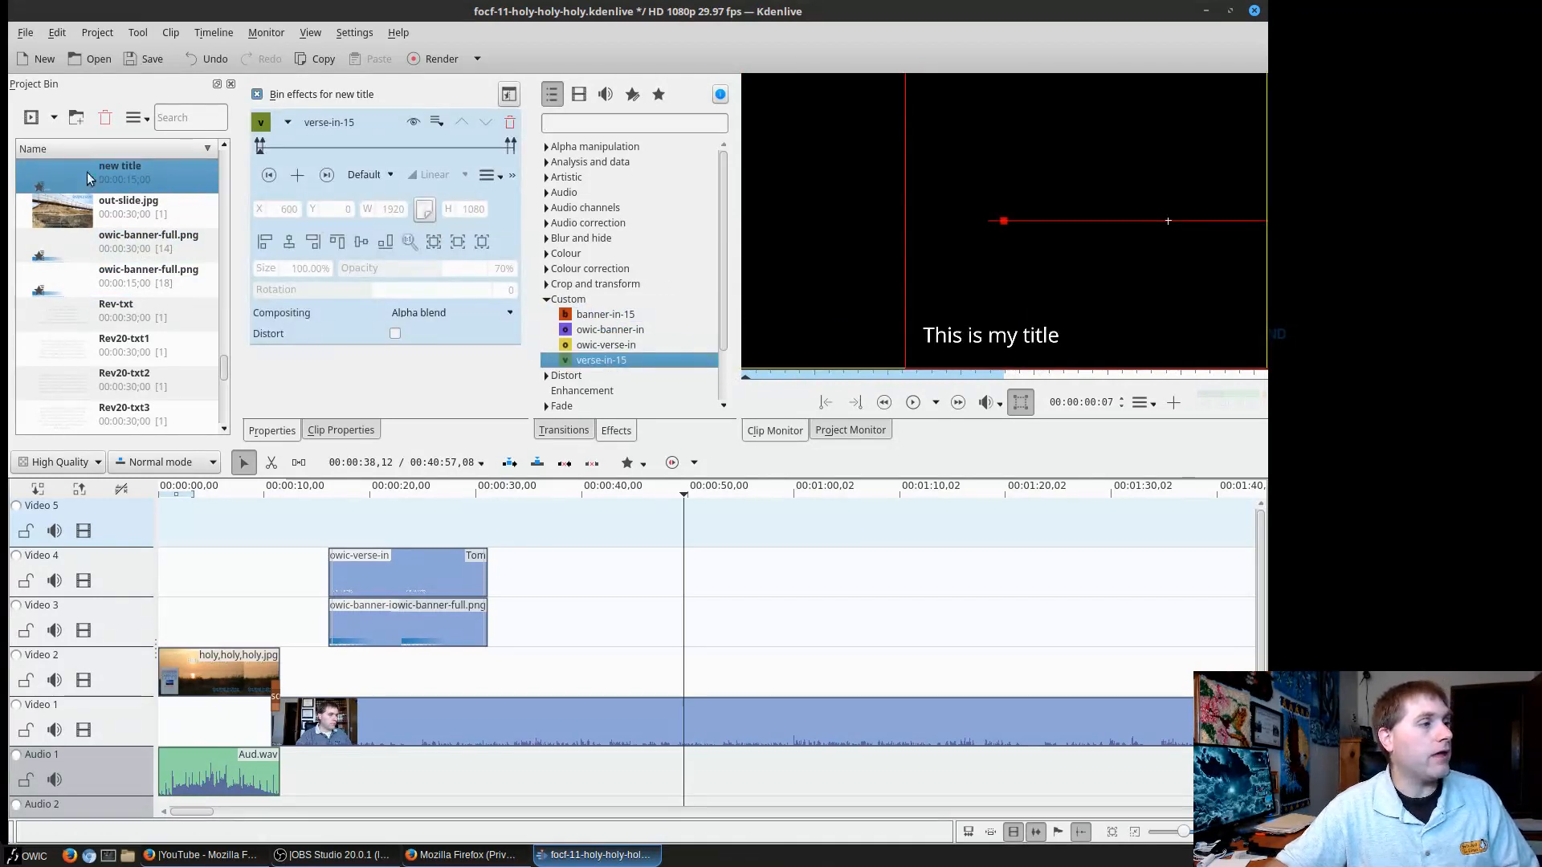
Place the new title clip on Video 3 at 00:00:47,05 to preview its bin effect, and delete it from the timeline.
{"action": "left_click_drag", "start_coordinate": [114, 182], "coordinate": [658, 633]}
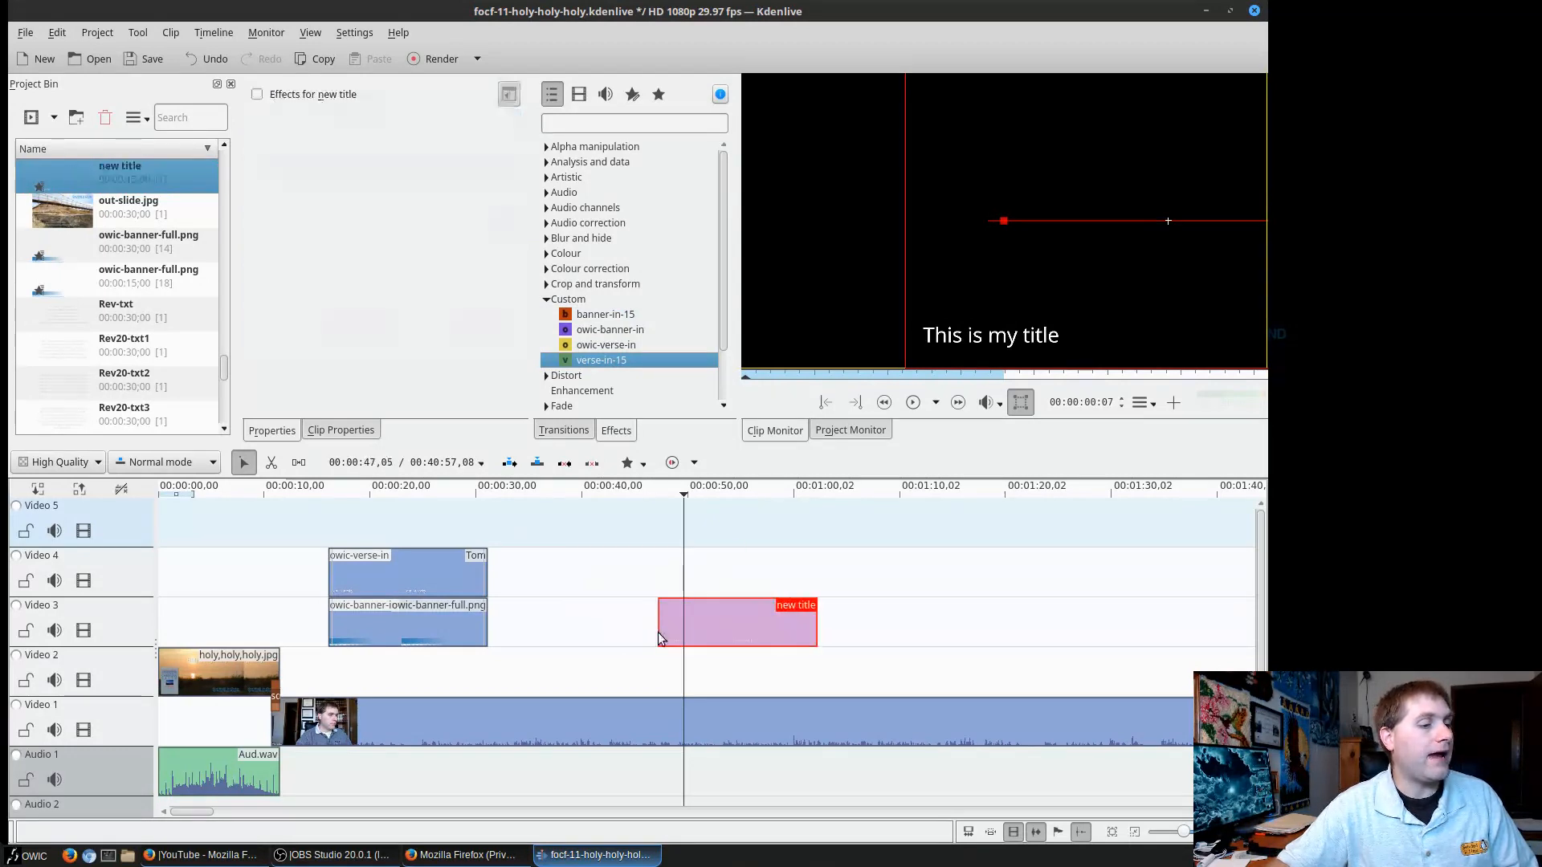
{"action": "left_click", "coordinate": [649, 496]}
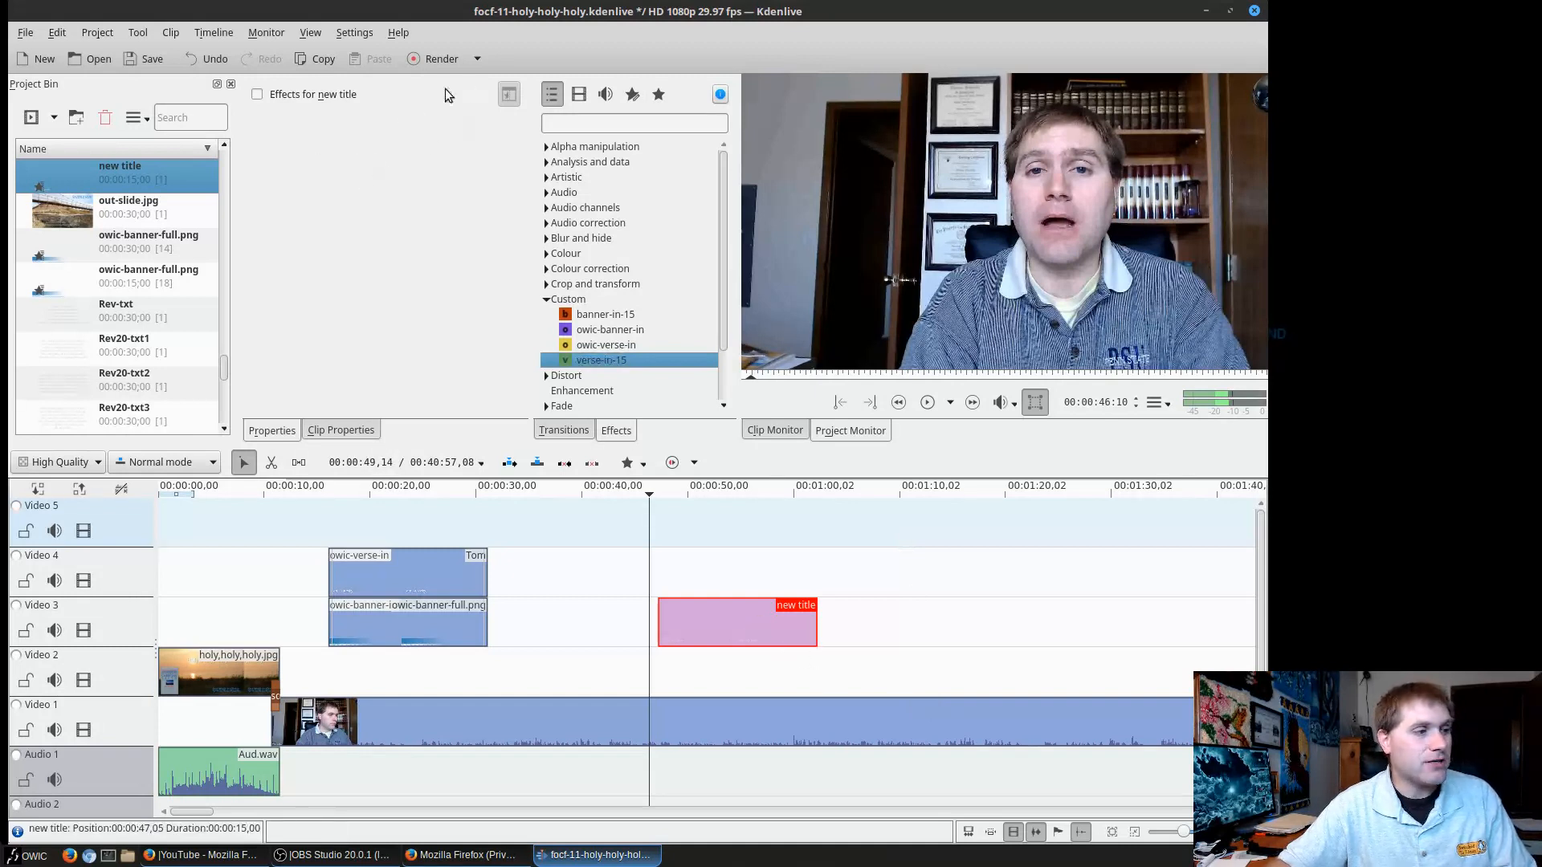
{"action": "key", "text": "space"}
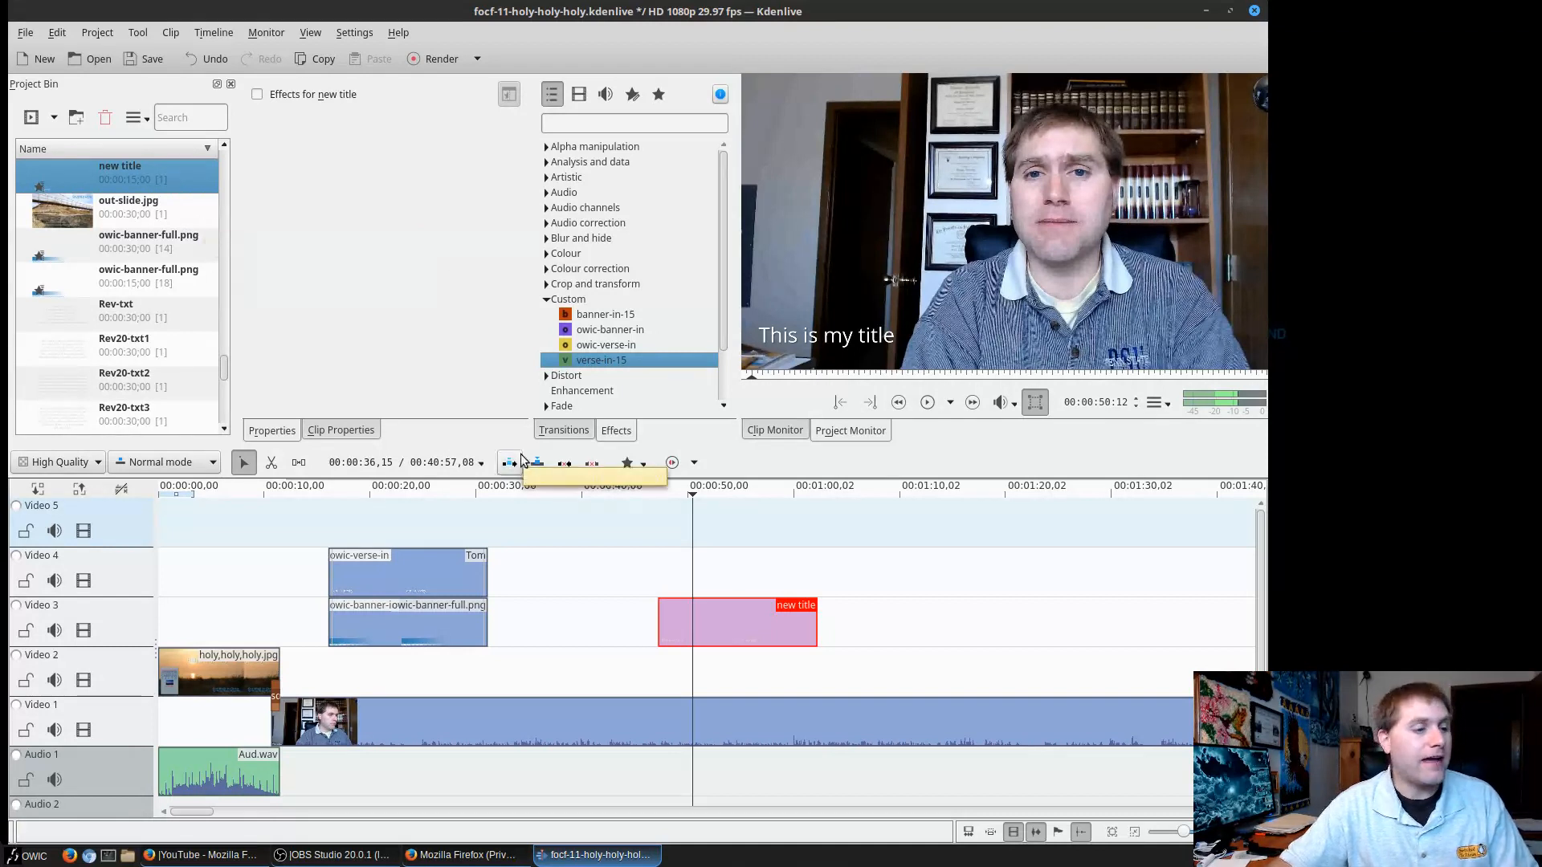
{"action": "key", "text": "Delete"}
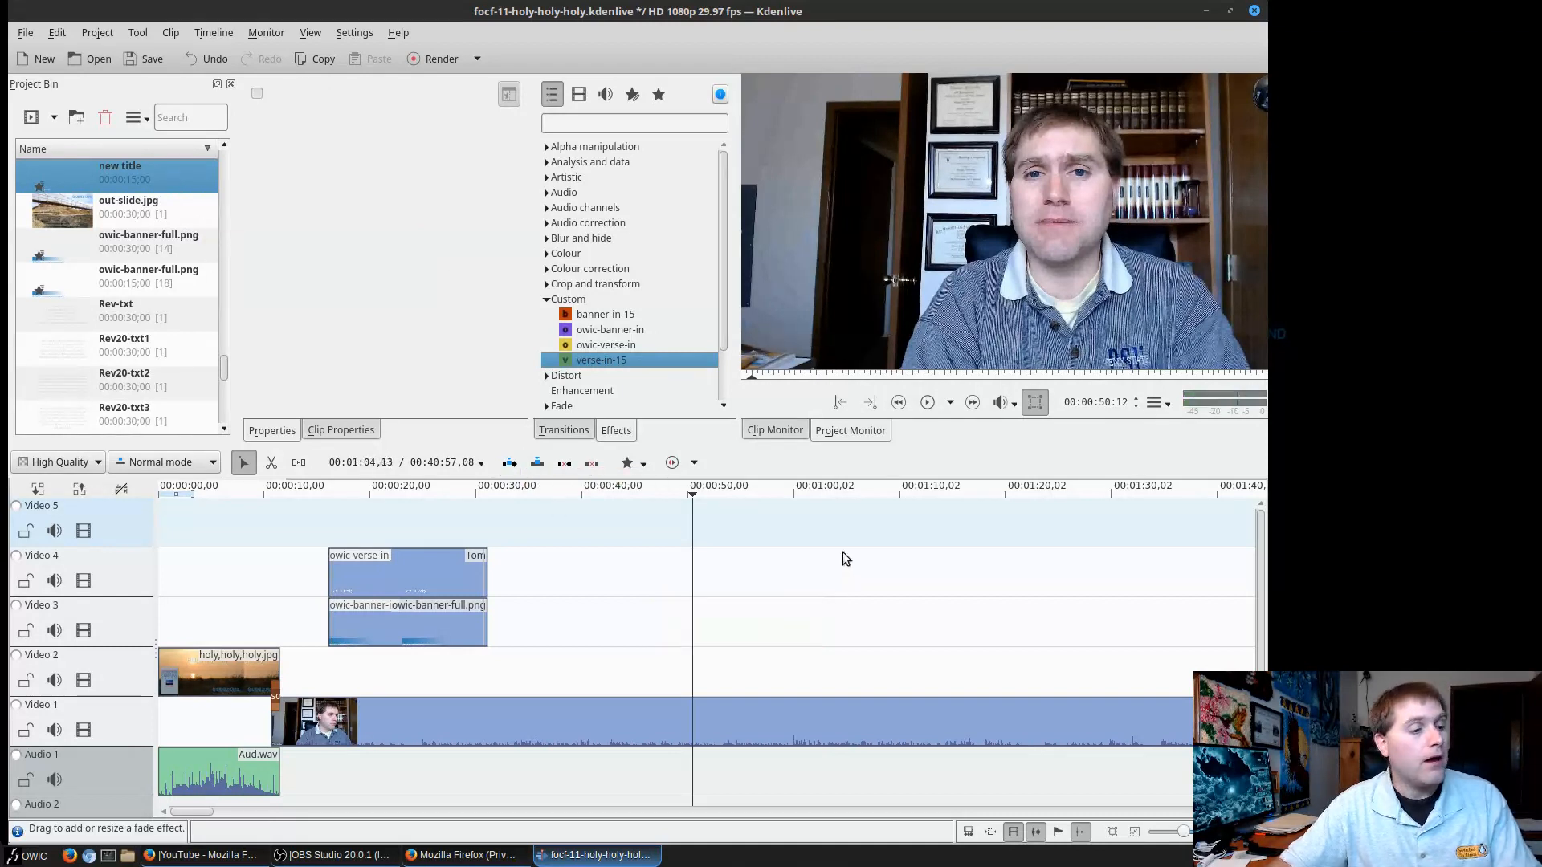
Remove the verse-in-15 effect from the new title bin clip and place the clip on Video 3 at about 00:00:53.
{"action": "left_click", "coordinate": [70, 176]}
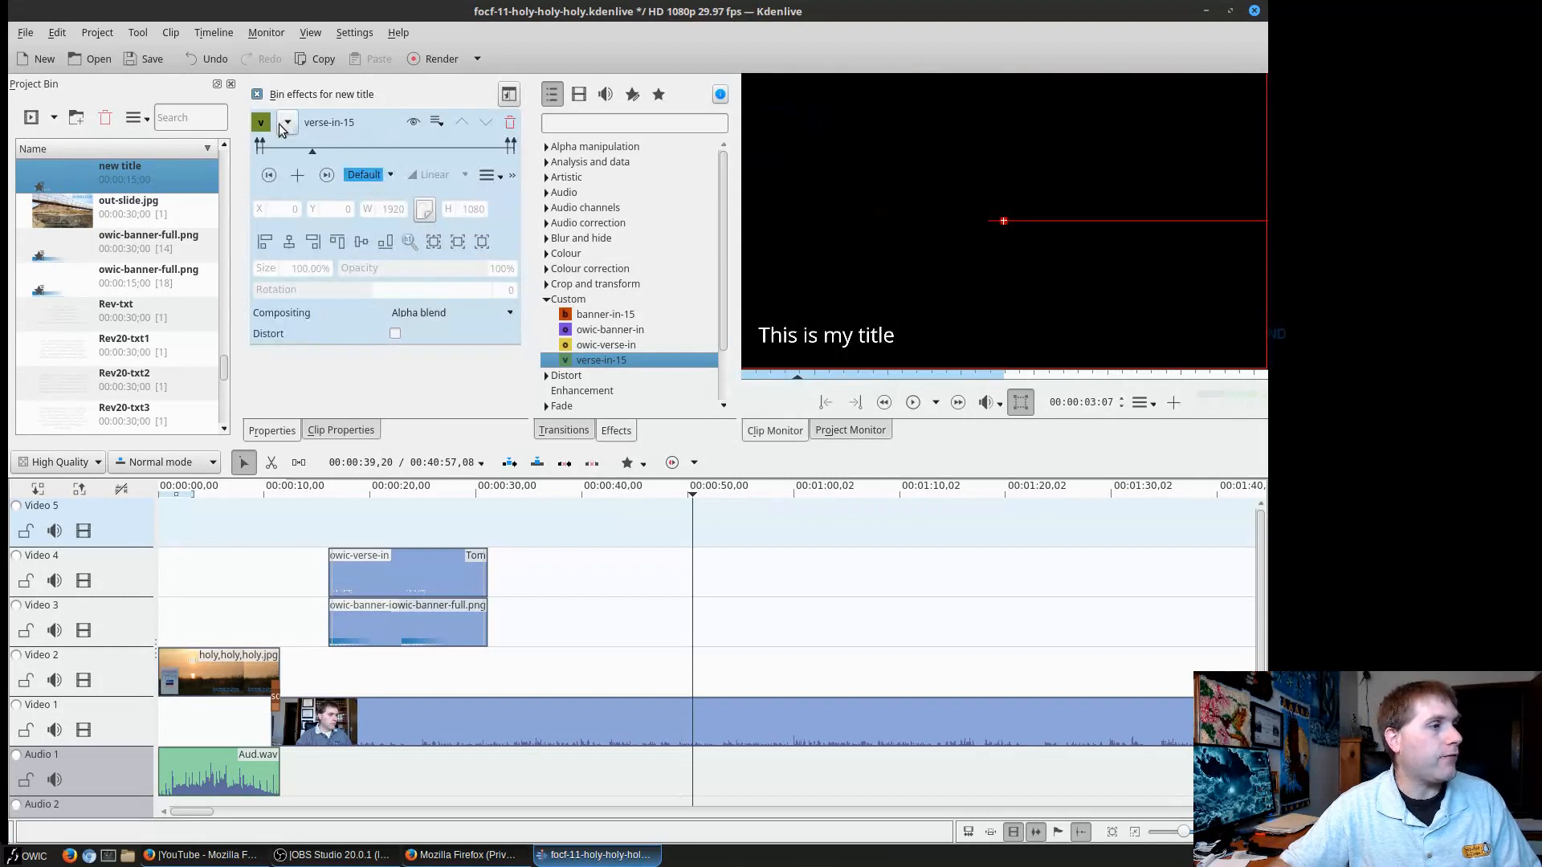
{"action": "left_click", "coordinate": [257, 95]}
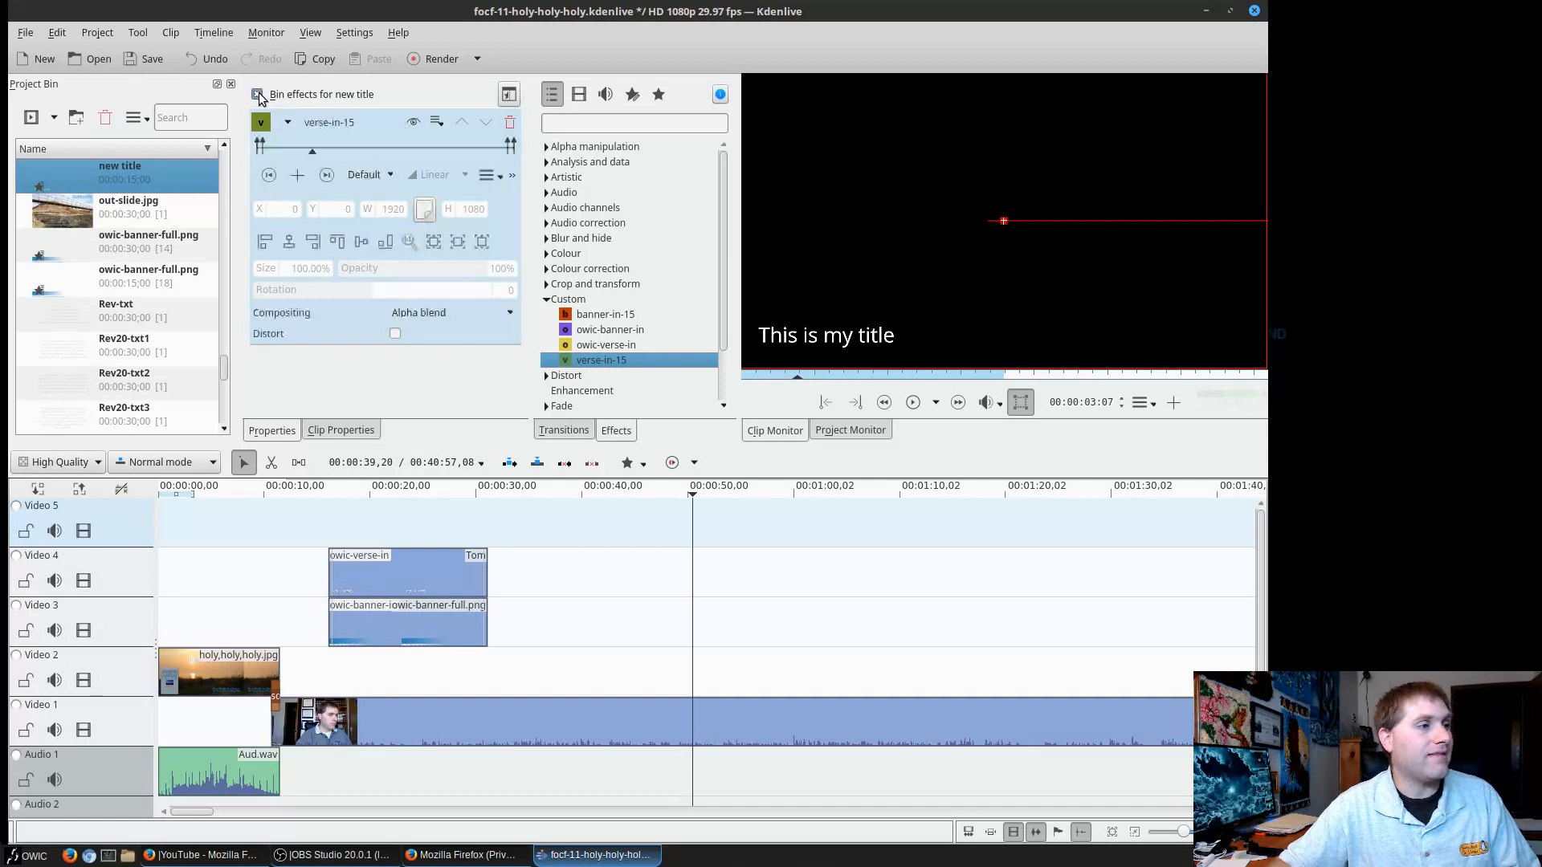
{"action": "left_click", "coordinate": [509, 122]}
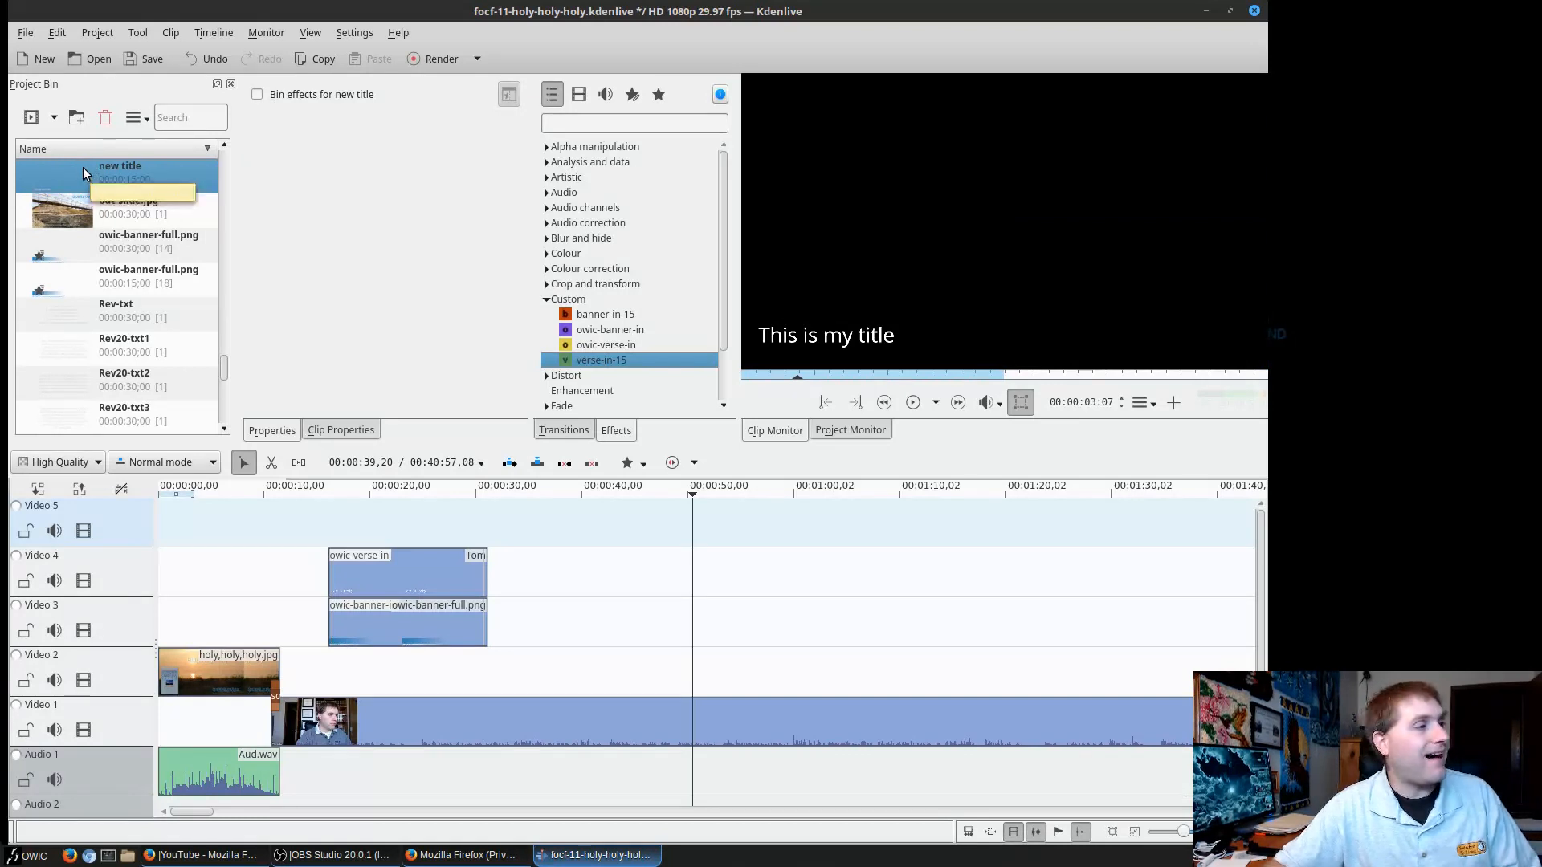
{"action": "left_click_drag", "start_coordinate": [57, 180], "coordinate": [747, 613]}
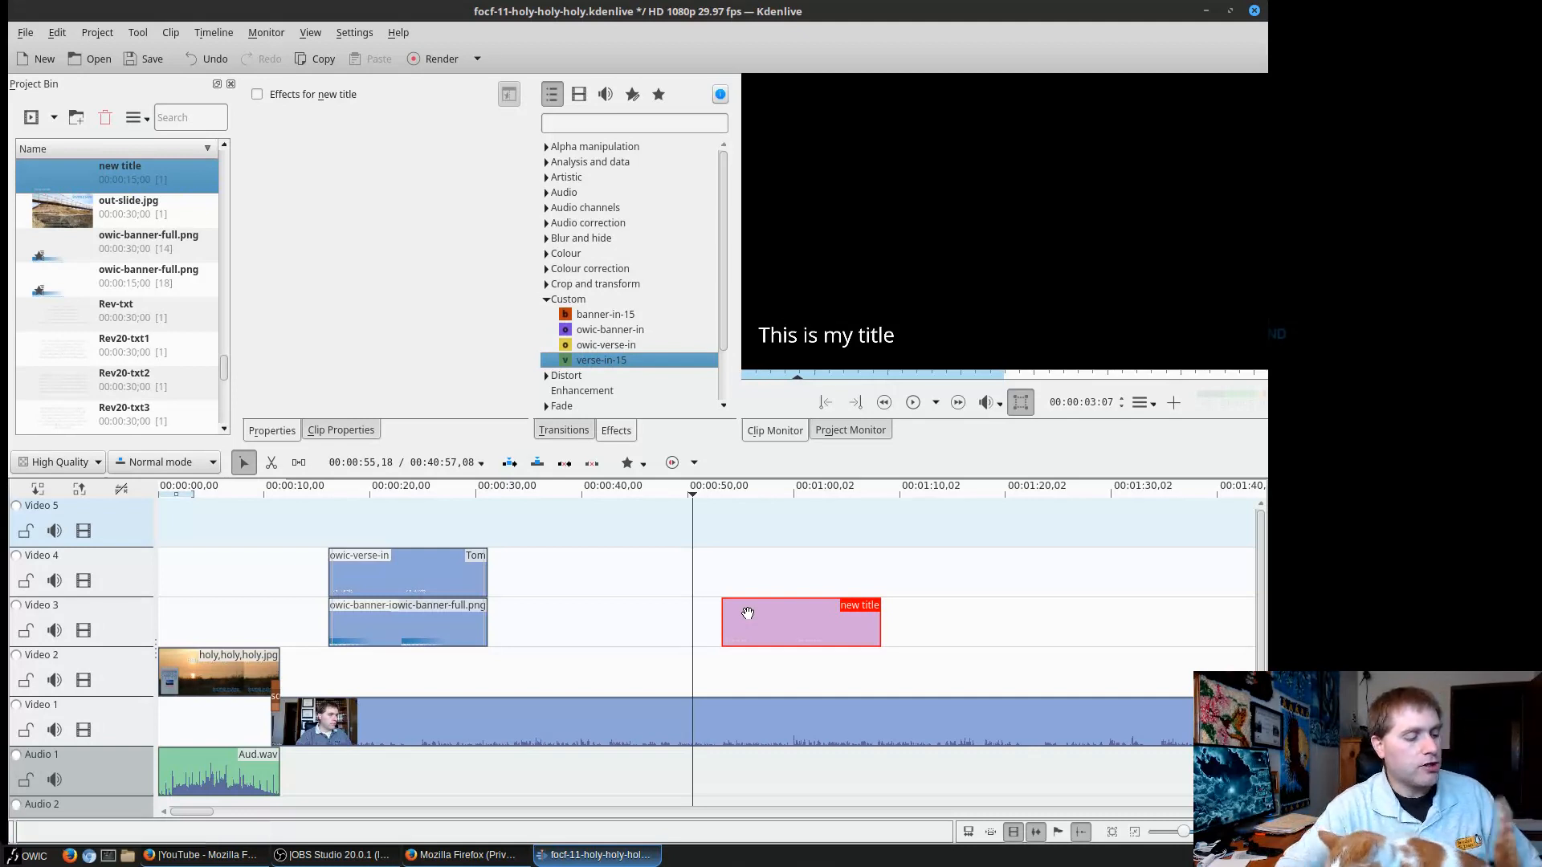
Paste the verse-in-15 effect onto the new title clip on Video 3, and delete that clip from the timeline.
{"action": "key", "text": "ctrl+shift+v"}
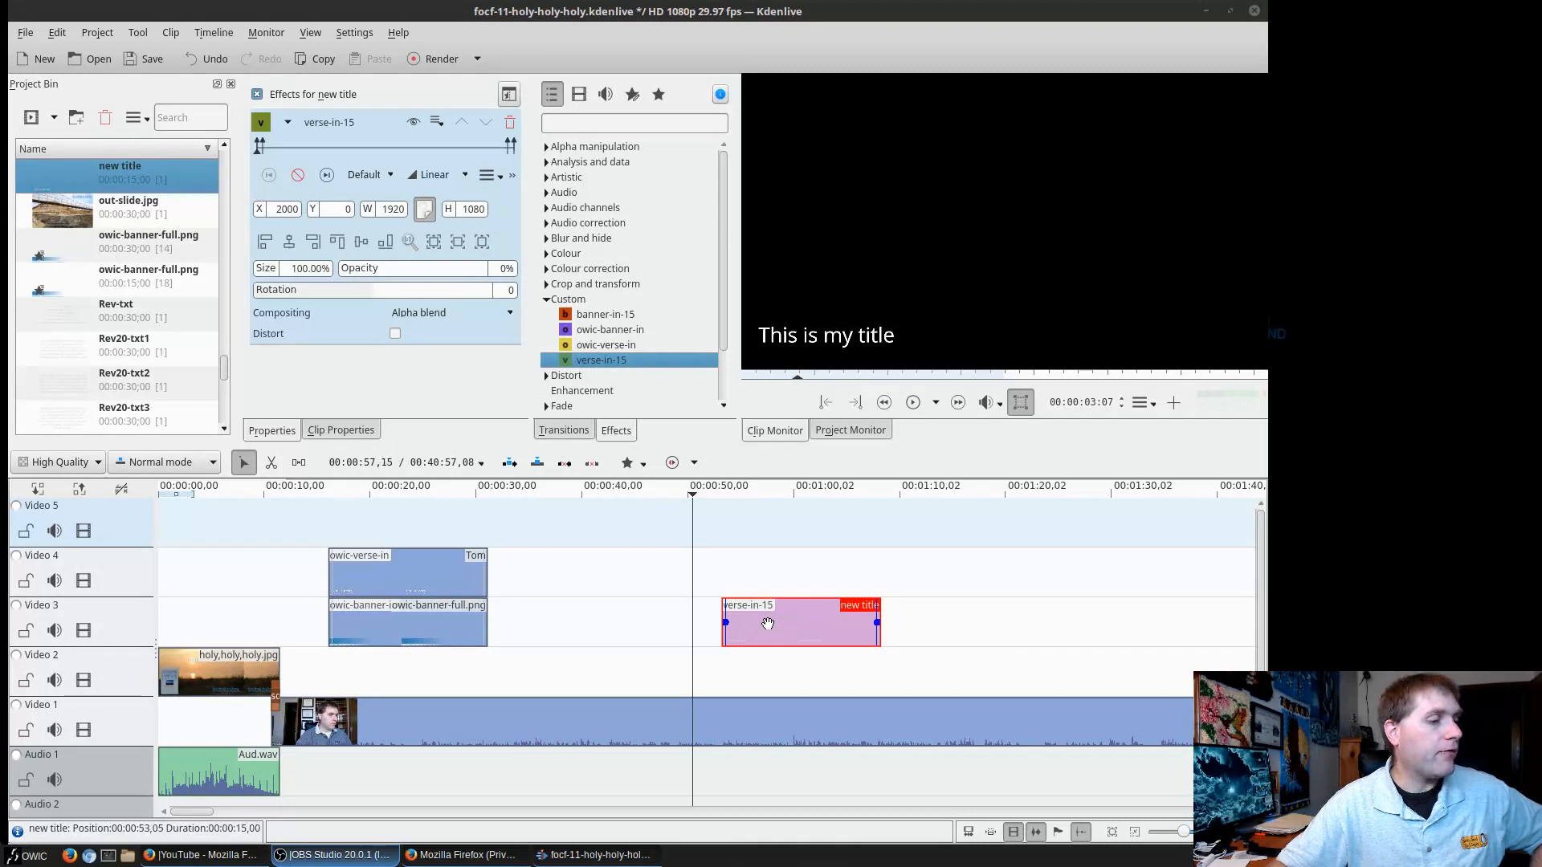
{"action": "key", "text": "Delete"}
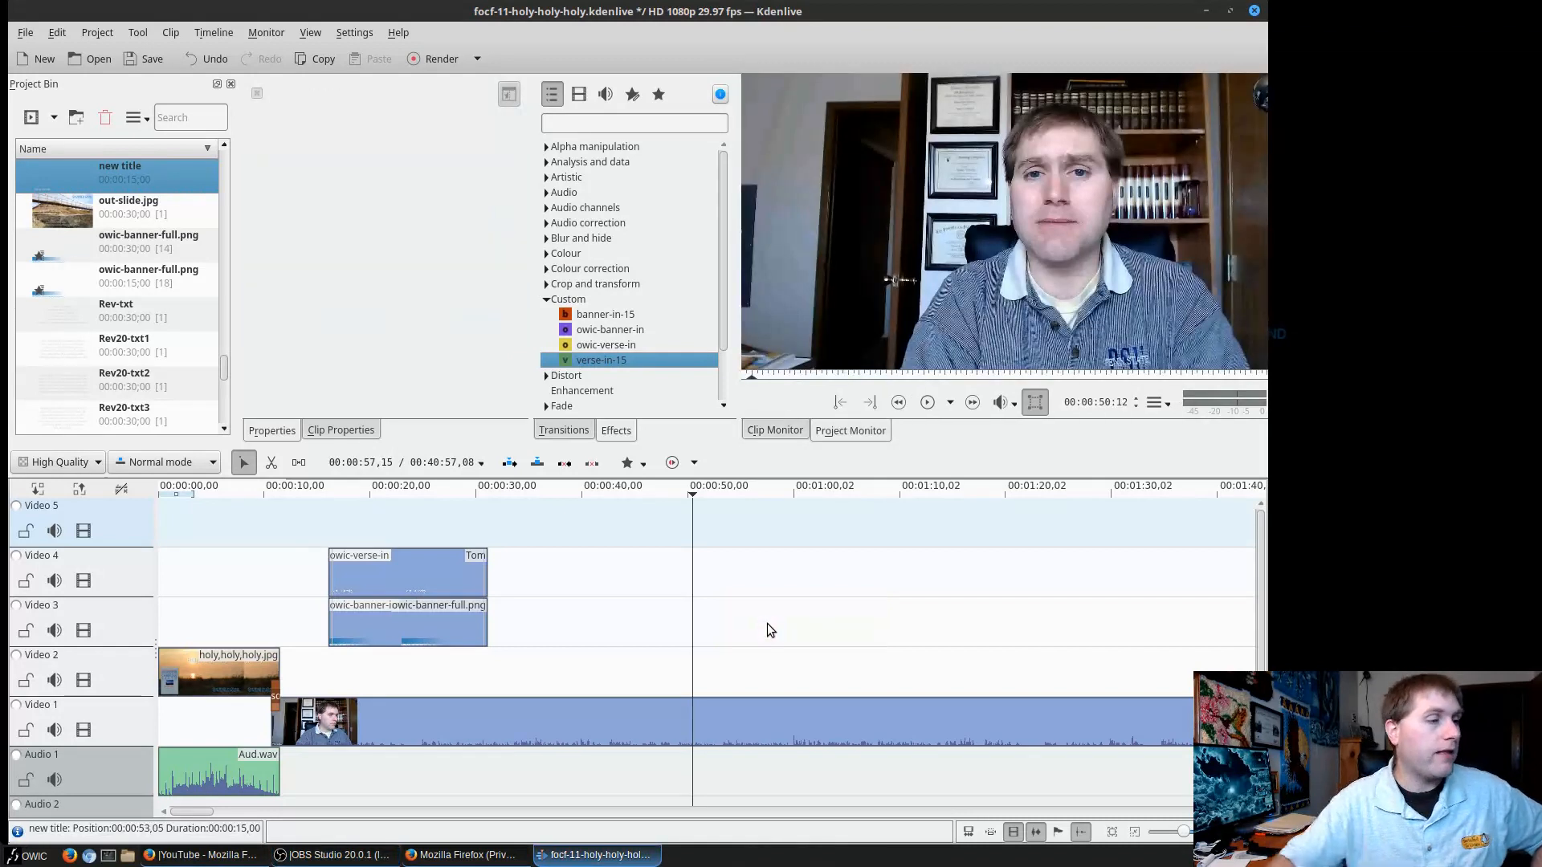
Apply the custom verse-in-15 effect to the new title source clip in the project bin.
{"action": "scroll", "coordinate": [133, 266], "scroll_direction": "up", "scroll_amount": 1}
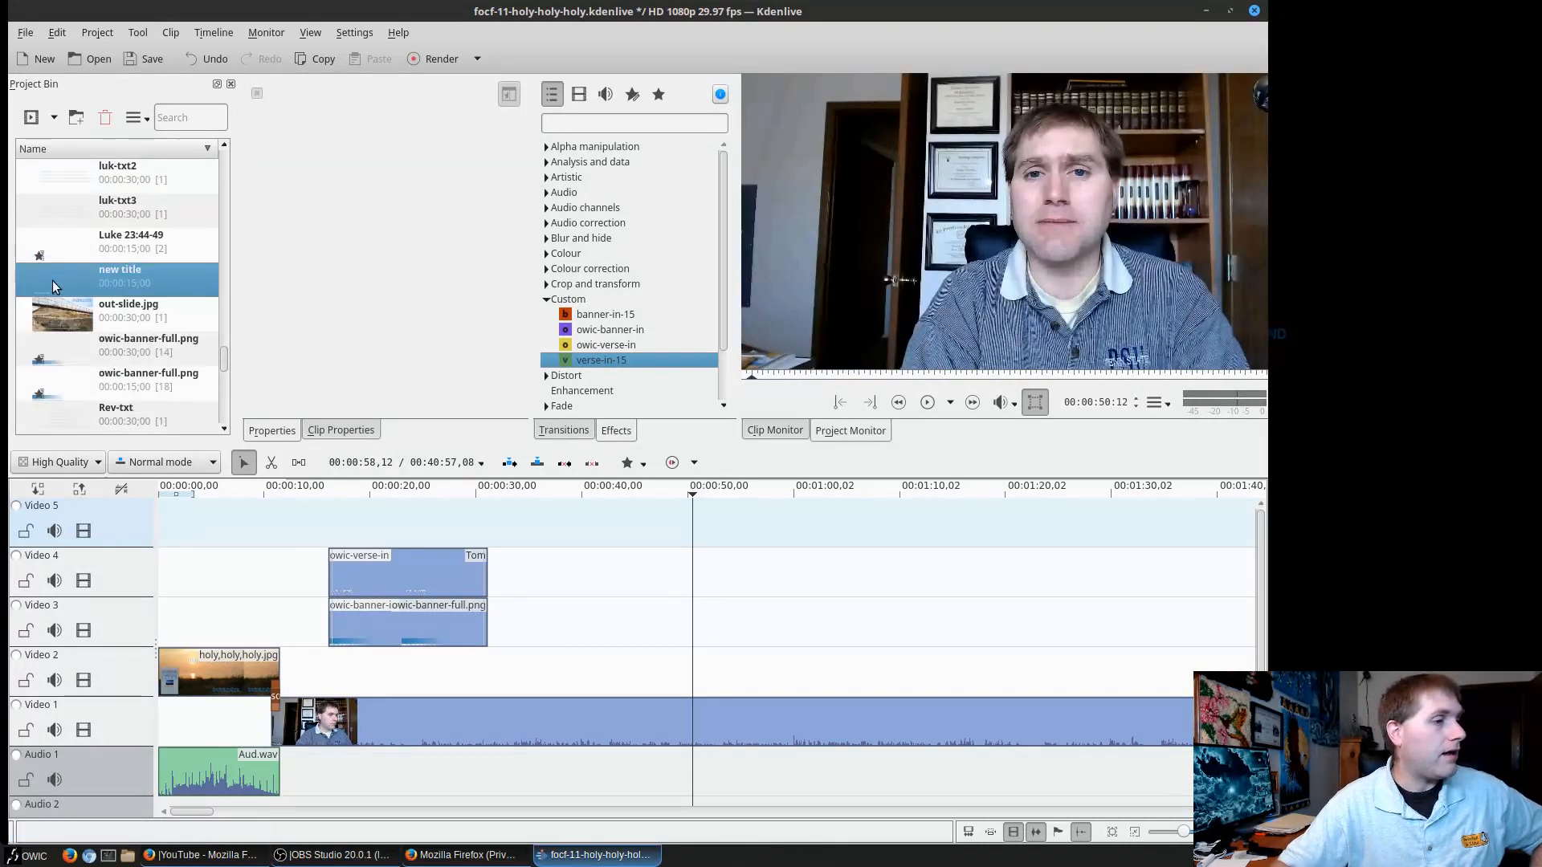
{"action": "left_click", "coordinate": [52, 281]}
{"action": "left_click_drag", "start_coordinate": [598, 363], "coordinate": [291, 273]}
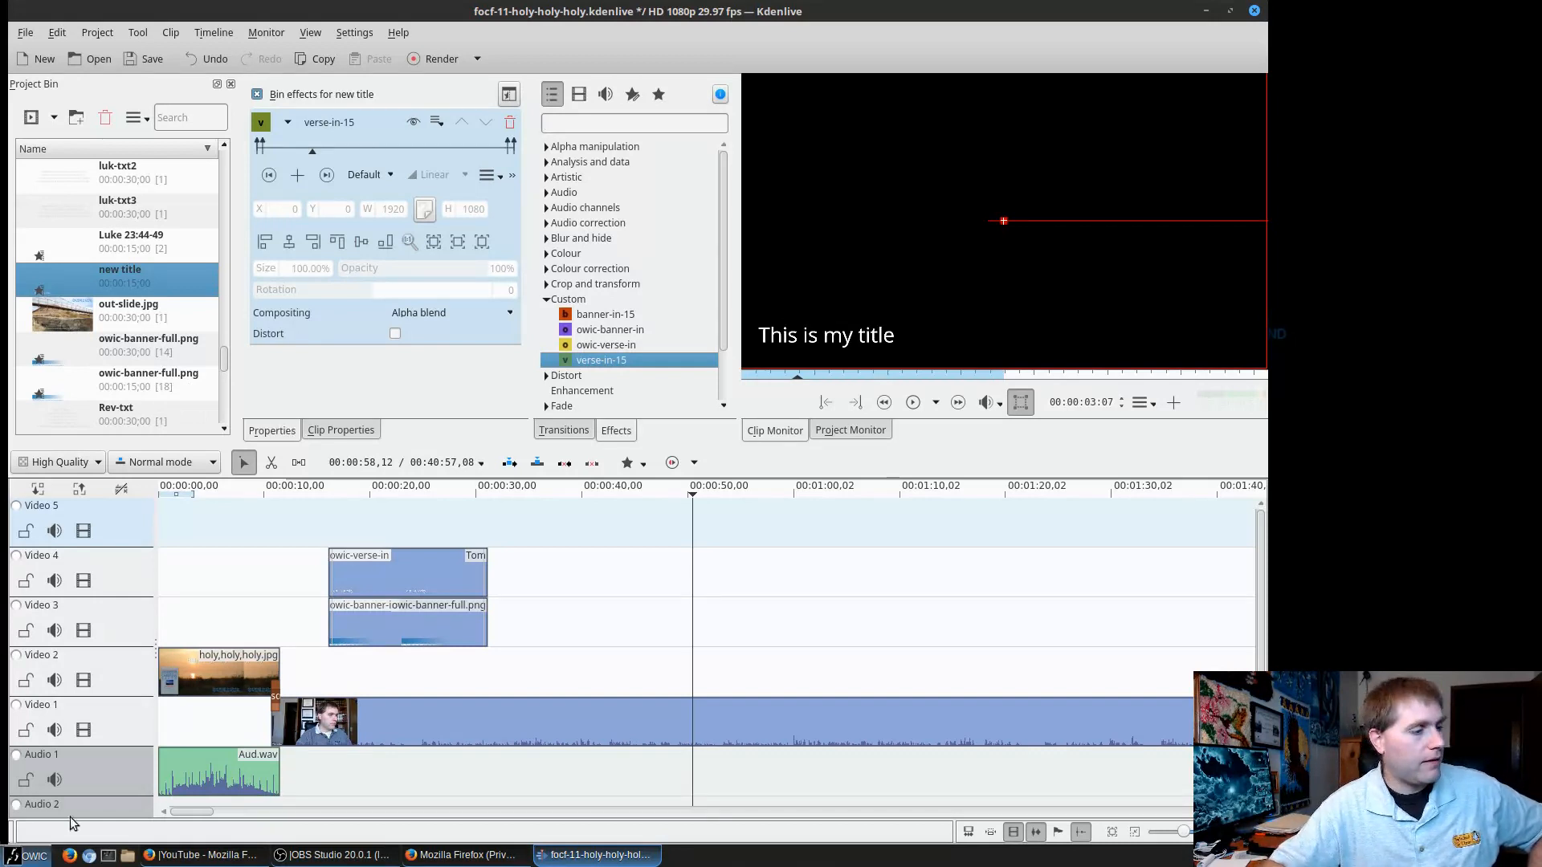
Play the Romans 9:30-10:4 scripture section from just before its title and banner start on Video 5 and Video 4.
{"action": "left_click_drag", "start_coordinate": [202, 813], "coordinate": [227, 814]}
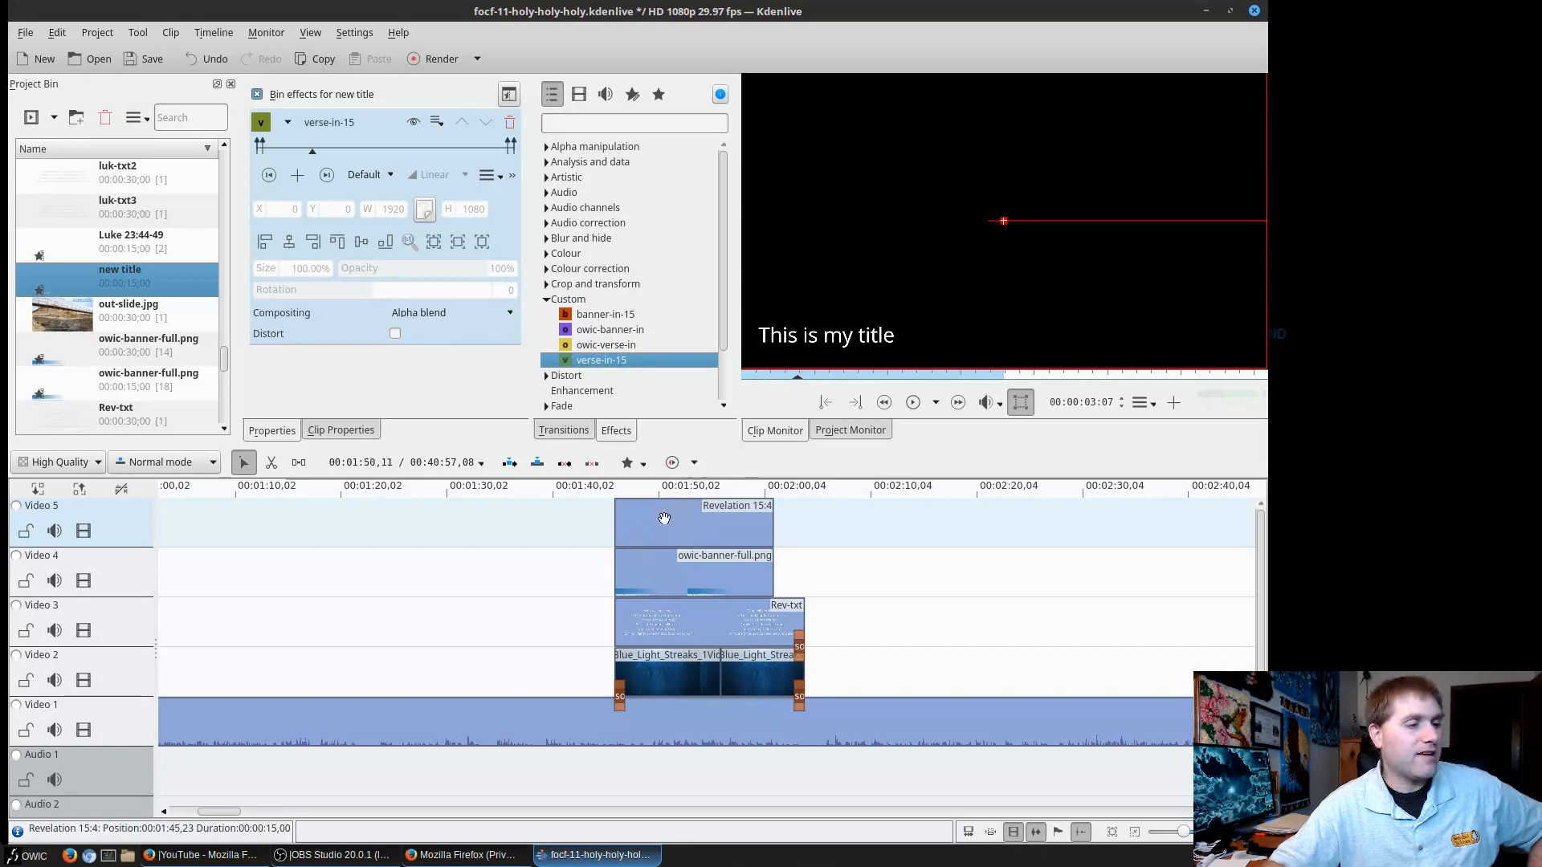
{"action": "left_click_drag", "start_coordinate": [209, 813], "coordinate": [279, 819]}
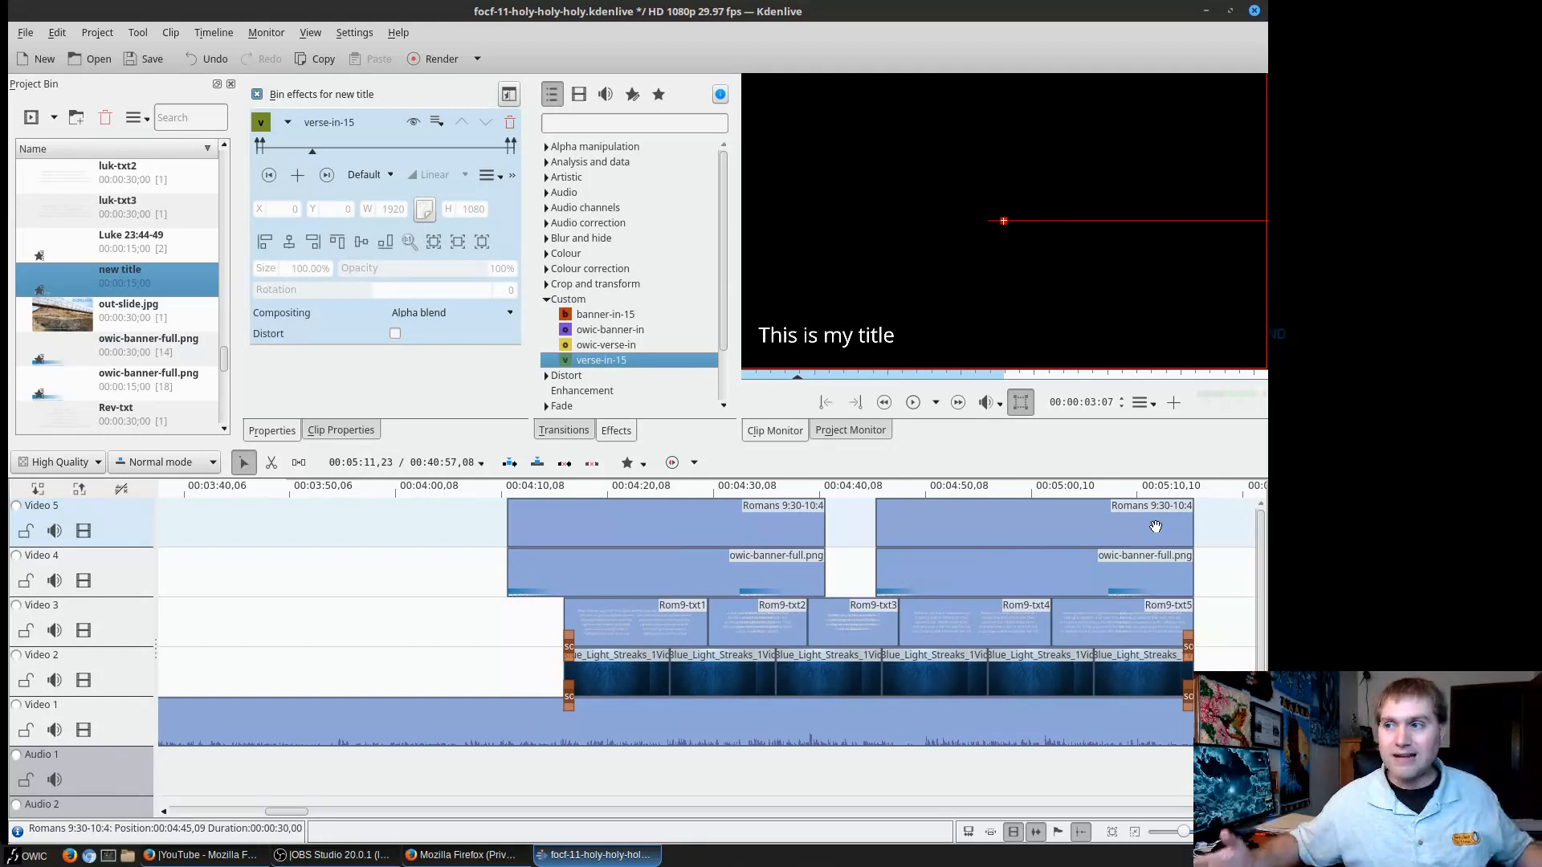
{"action": "left_click", "coordinate": [499, 491]}
{"action": "key", "text": "space"}
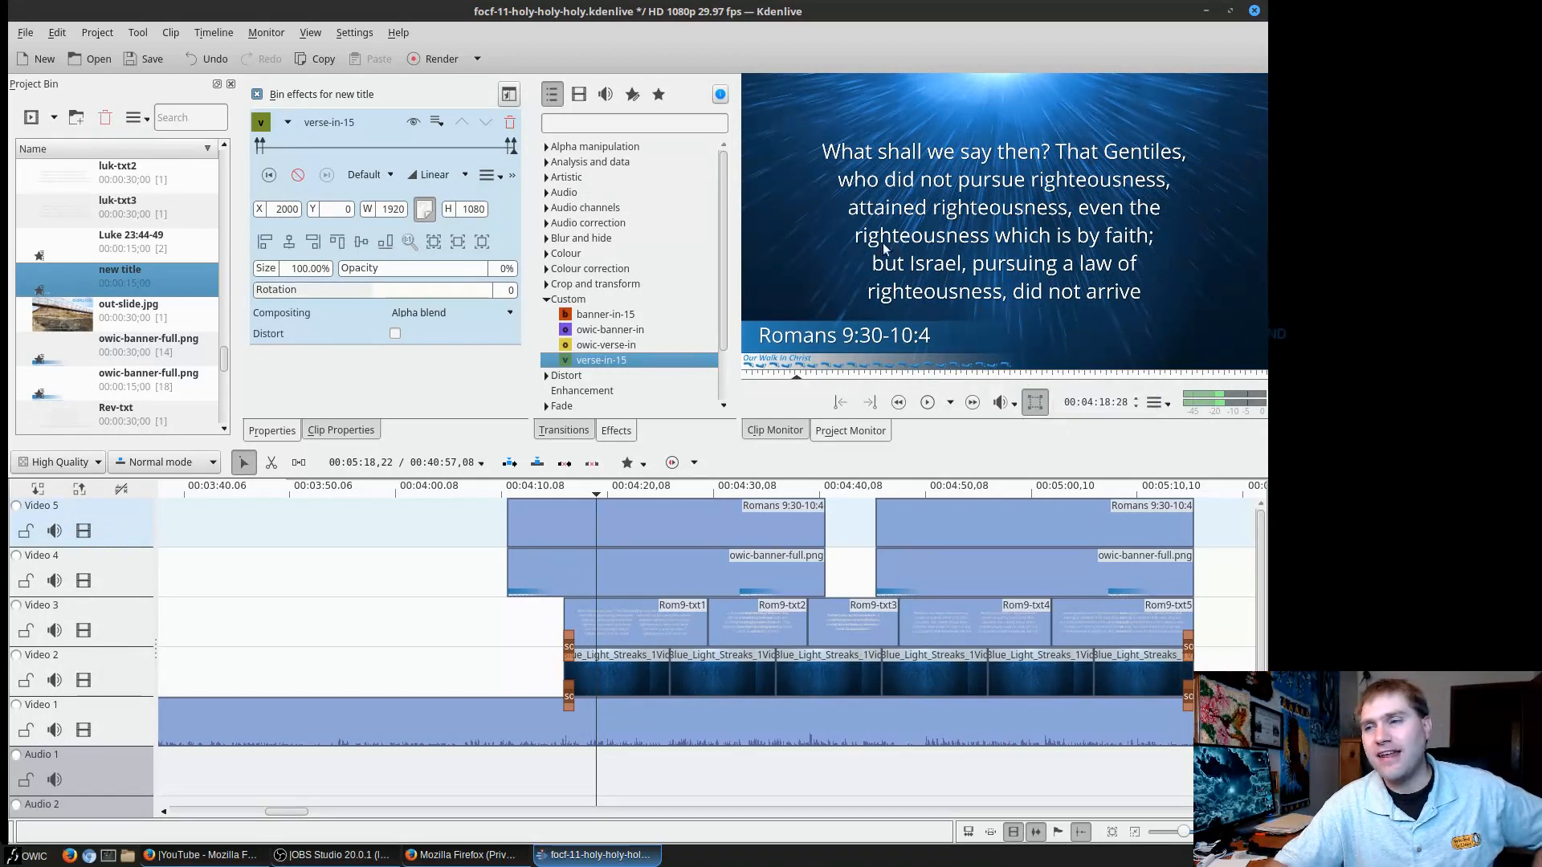
Open the heb9-txt2 title clip from the project bin for editing.
{"action": "left_click", "coordinate": [58, 261]}
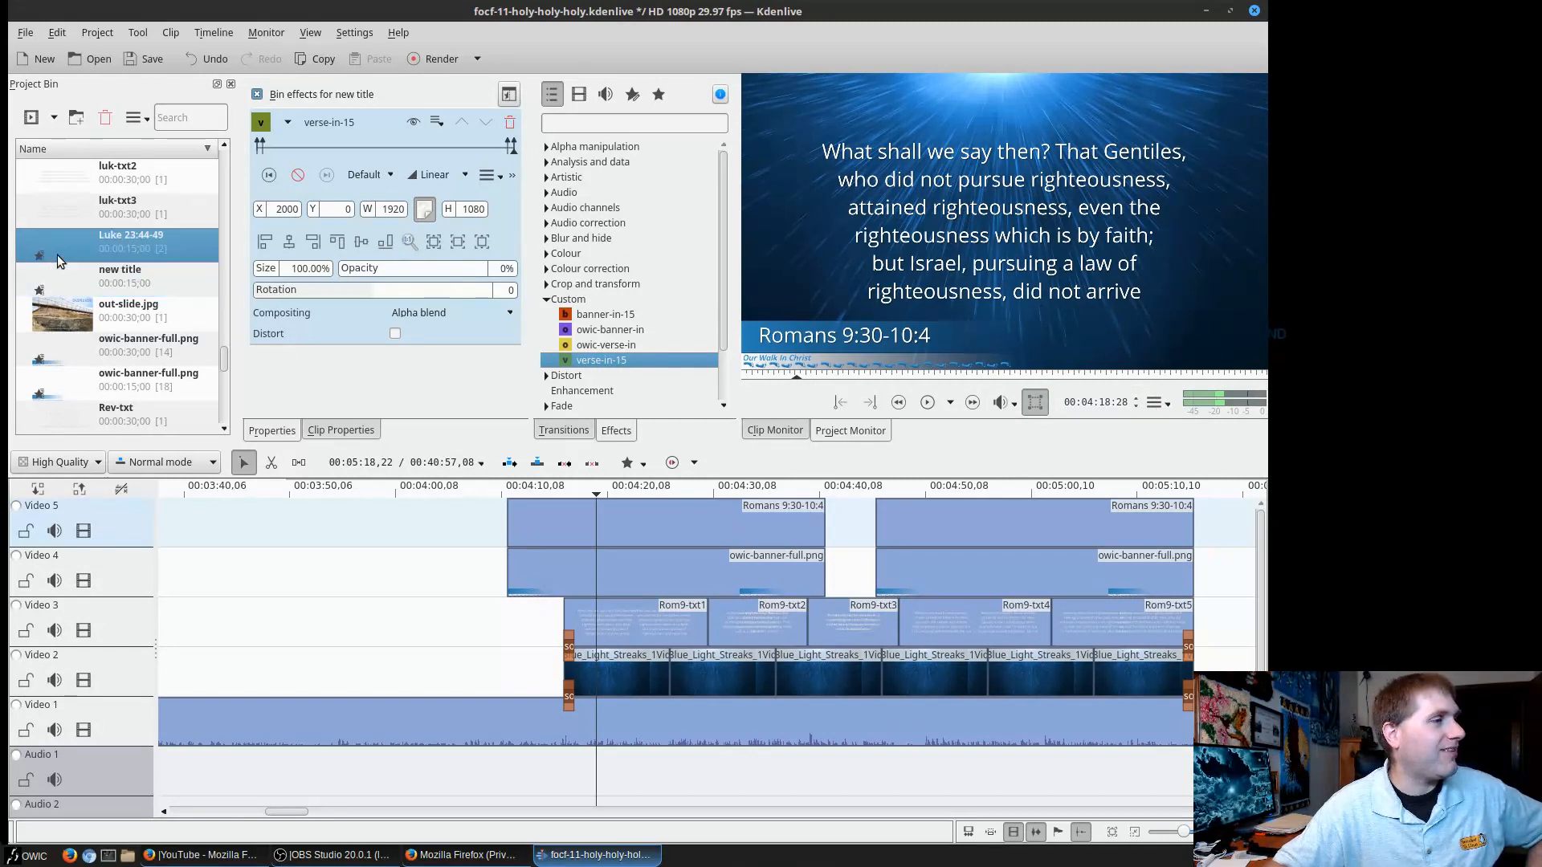
{"action": "scroll", "coordinate": [80, 241], "scroll_direction": "up", "scroll_amount": 10}
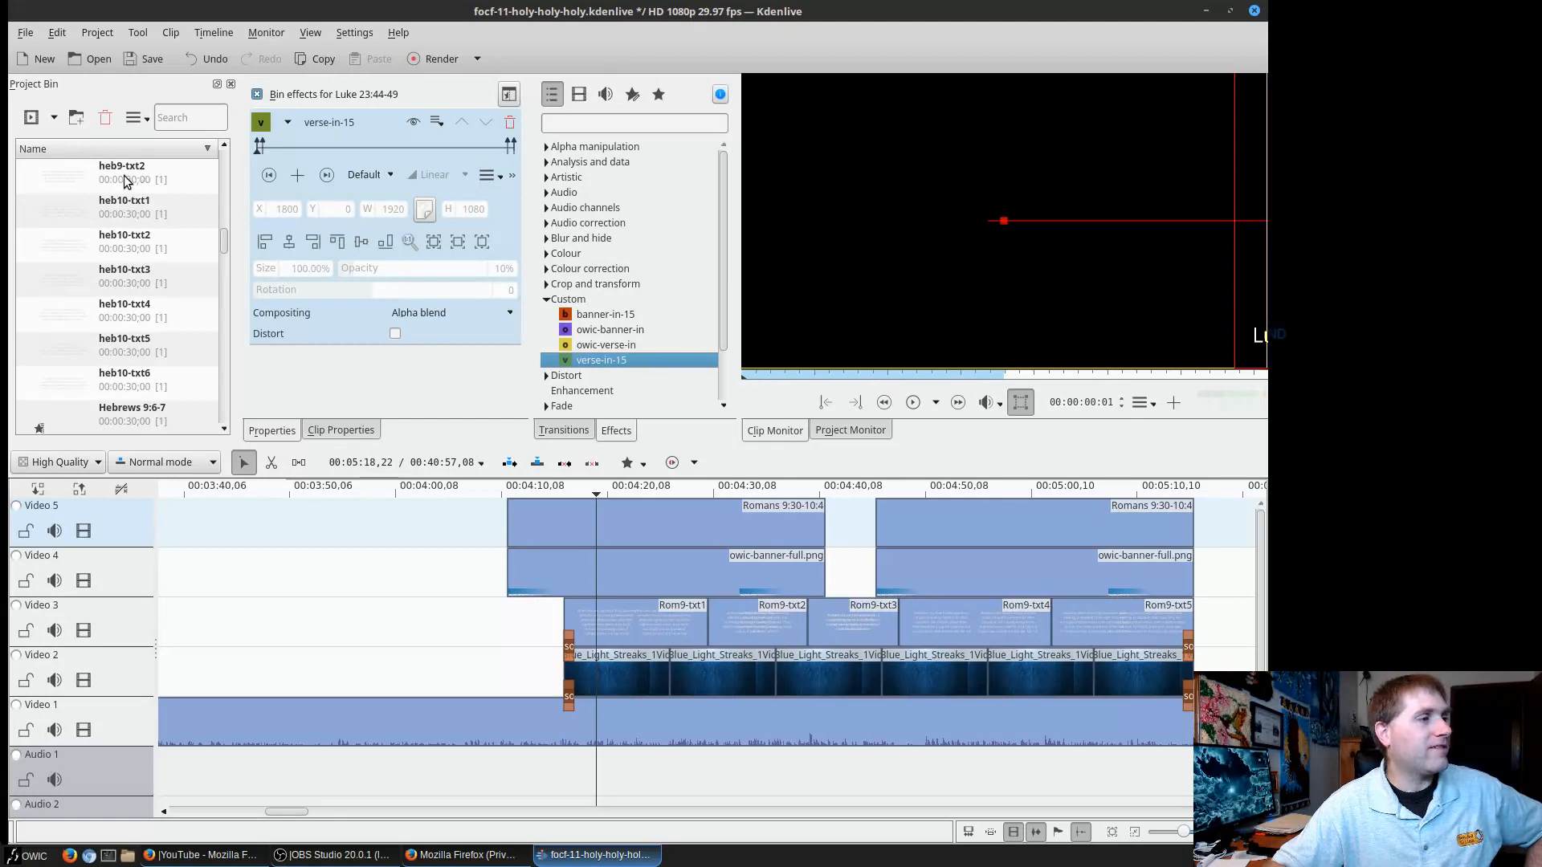
{"action": "left_click", "coordinate": [117, 173]}
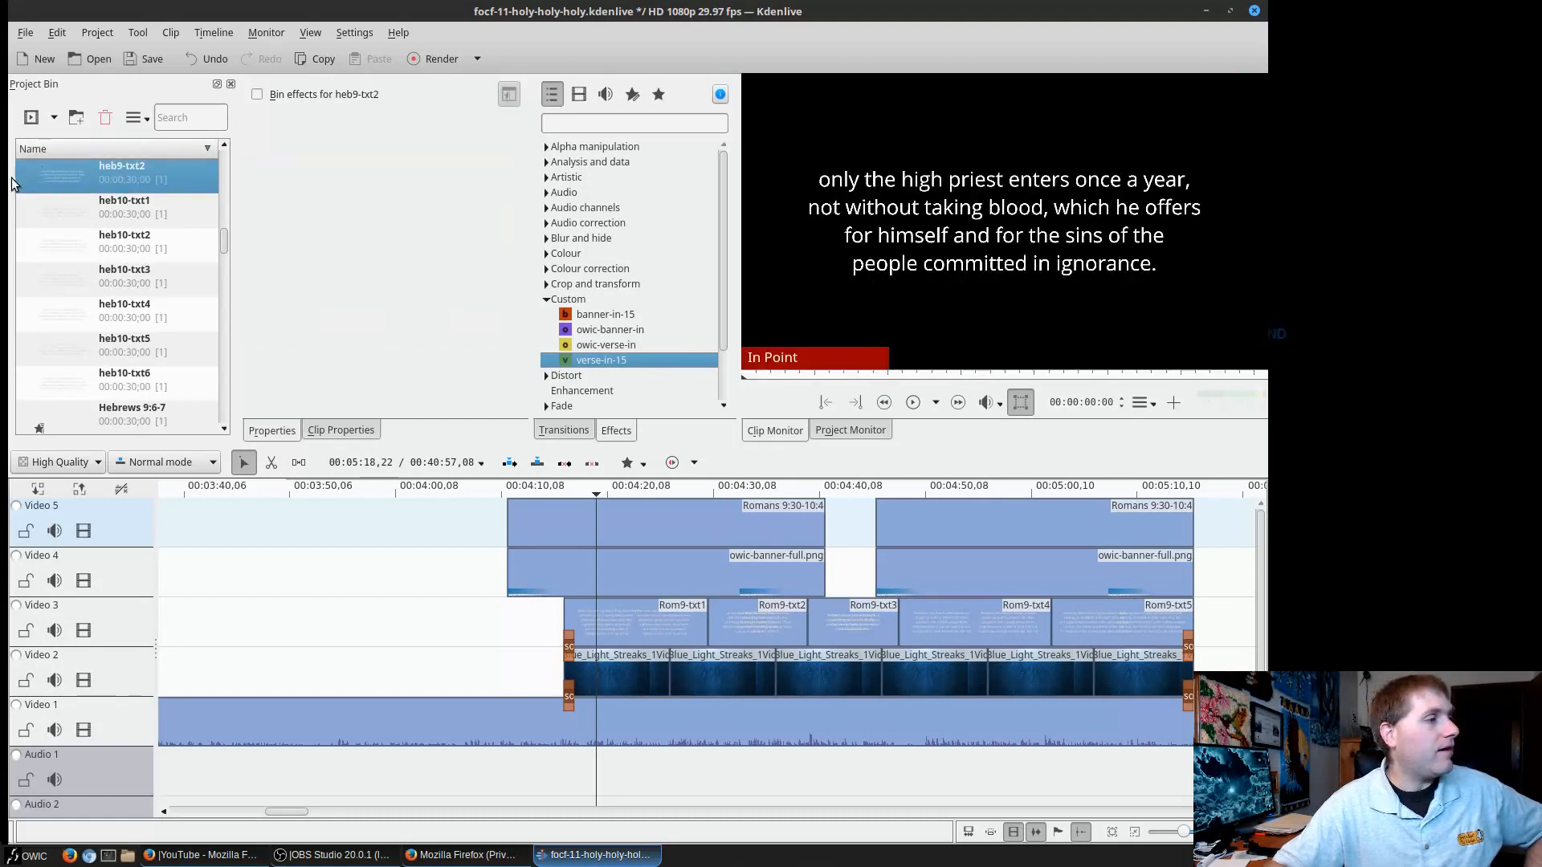
{"action": "double_click", "coordinate": [45, 173]}
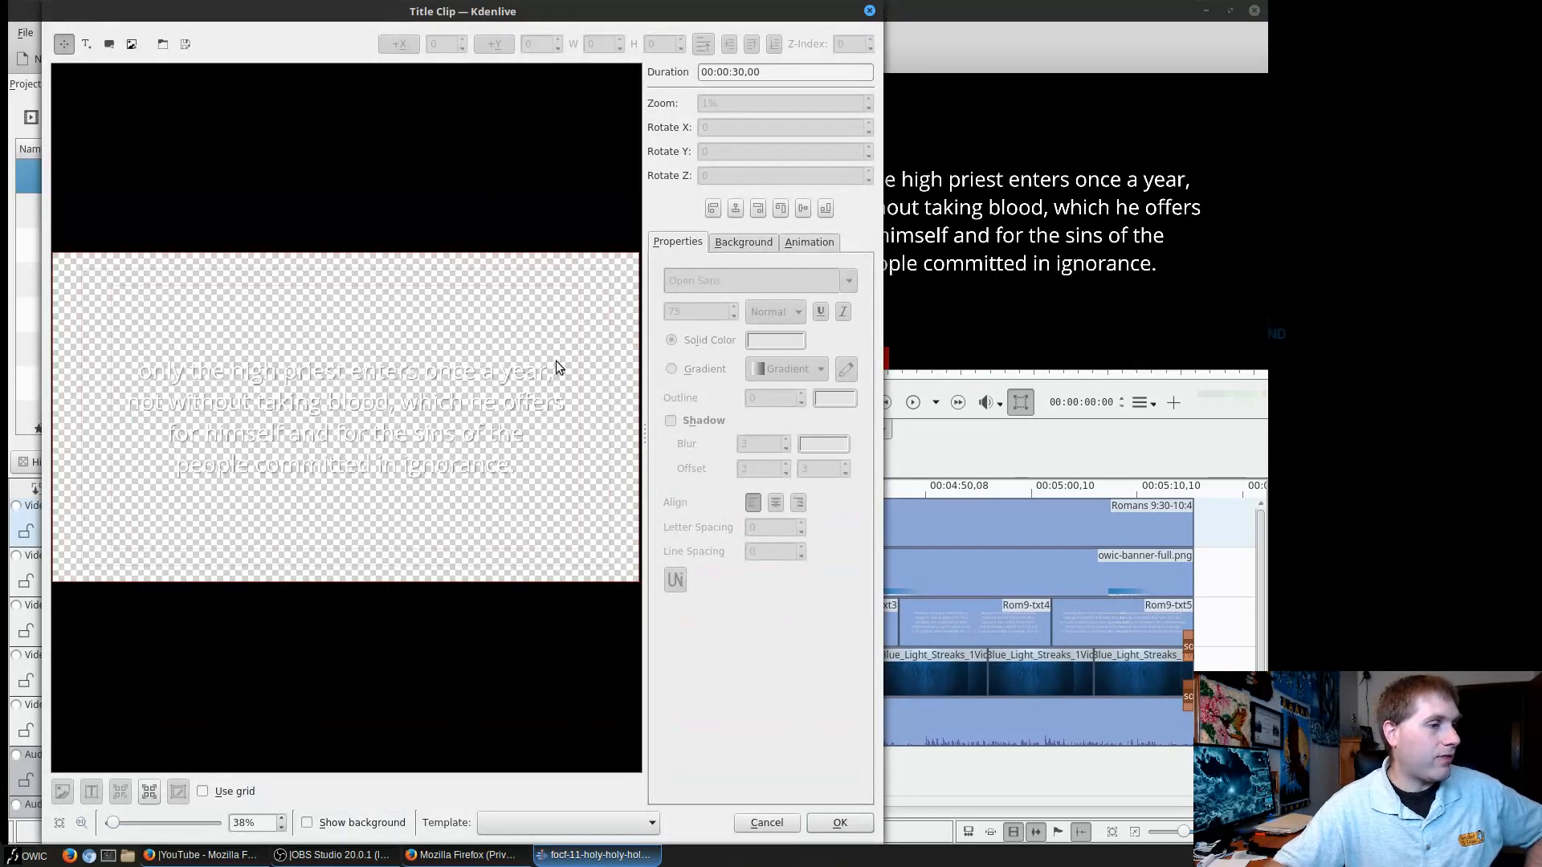
Set all of the verse text in the heb9-txt2 title to solid black, #000000.
{"action": "double_click", "coordinate": [332, 453]}
{"action": "triple_click", "coordinate": [331, 453]}
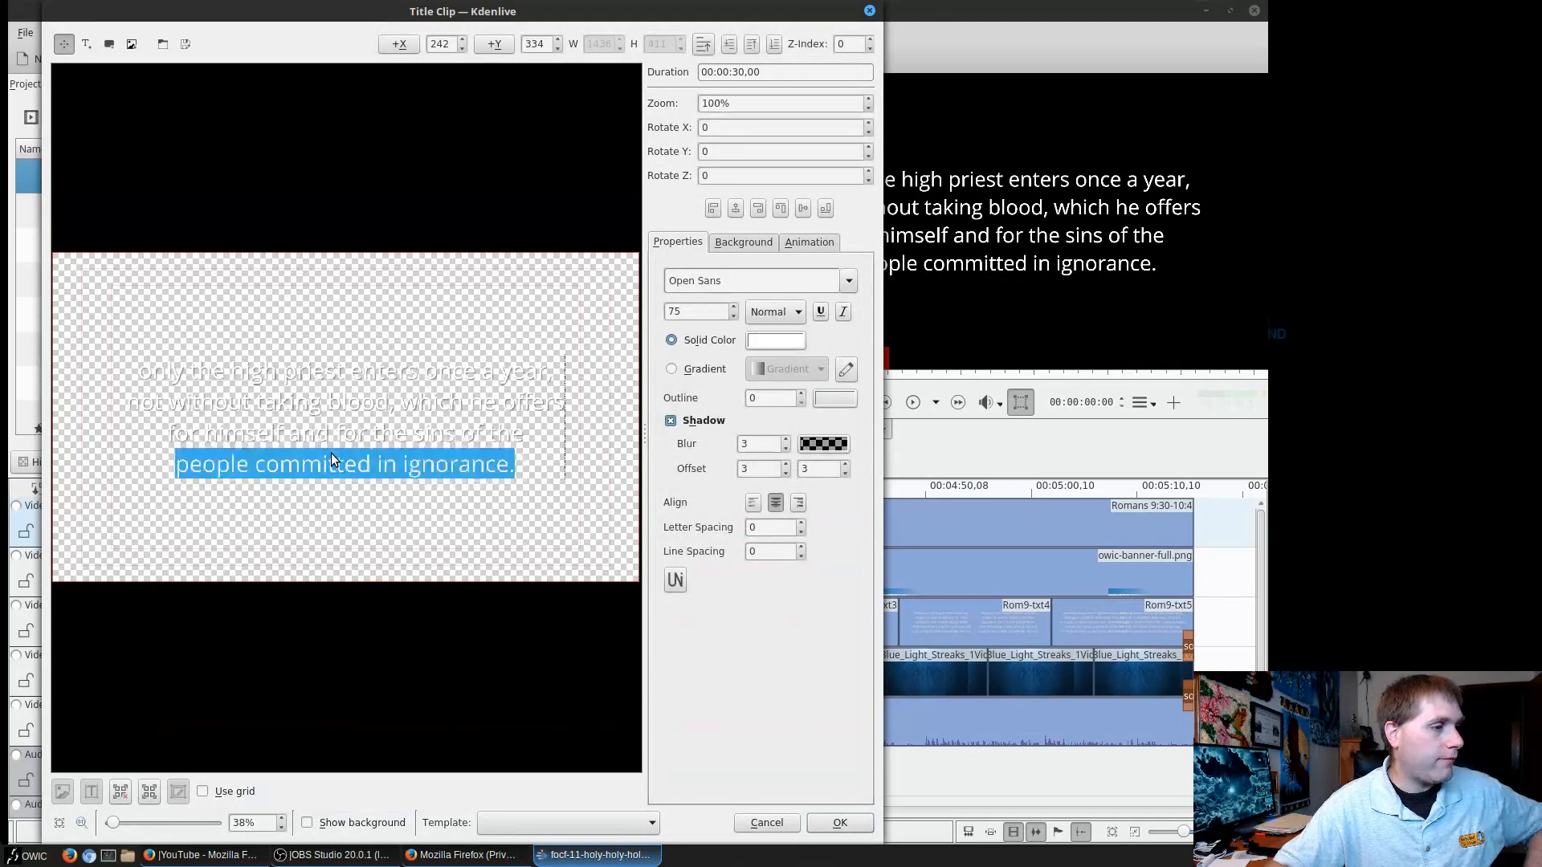
{"action": "key", "text": "ctrl+a"}
{"action": "left_click", "coordinate": [755, 339]}
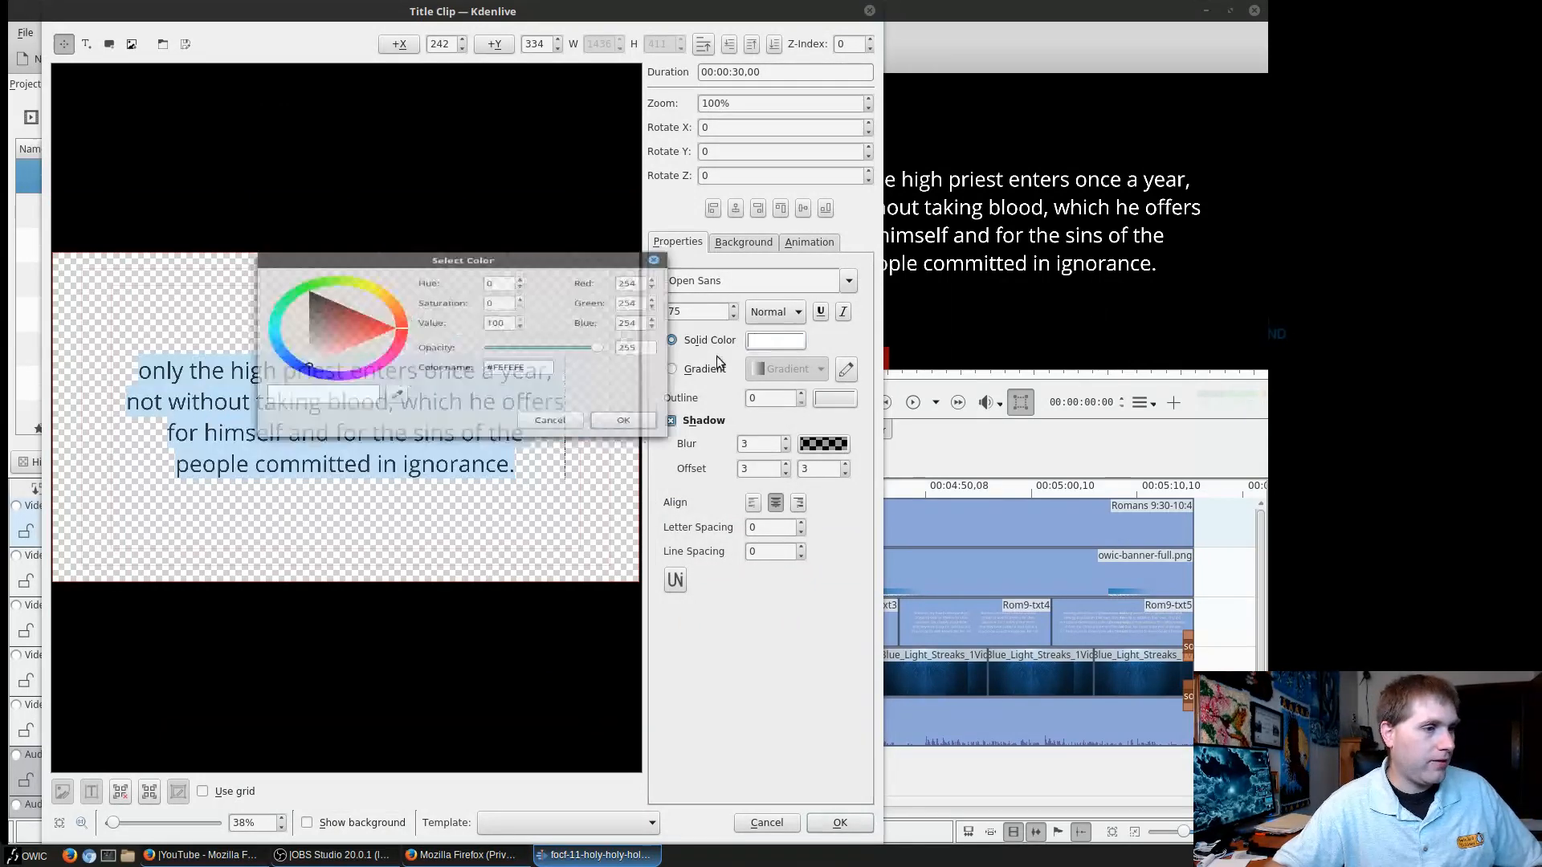
{"action": "left_click", "coordinate": [319, 311]}
{"action": "left_click", "coordinate": [312, 276]}
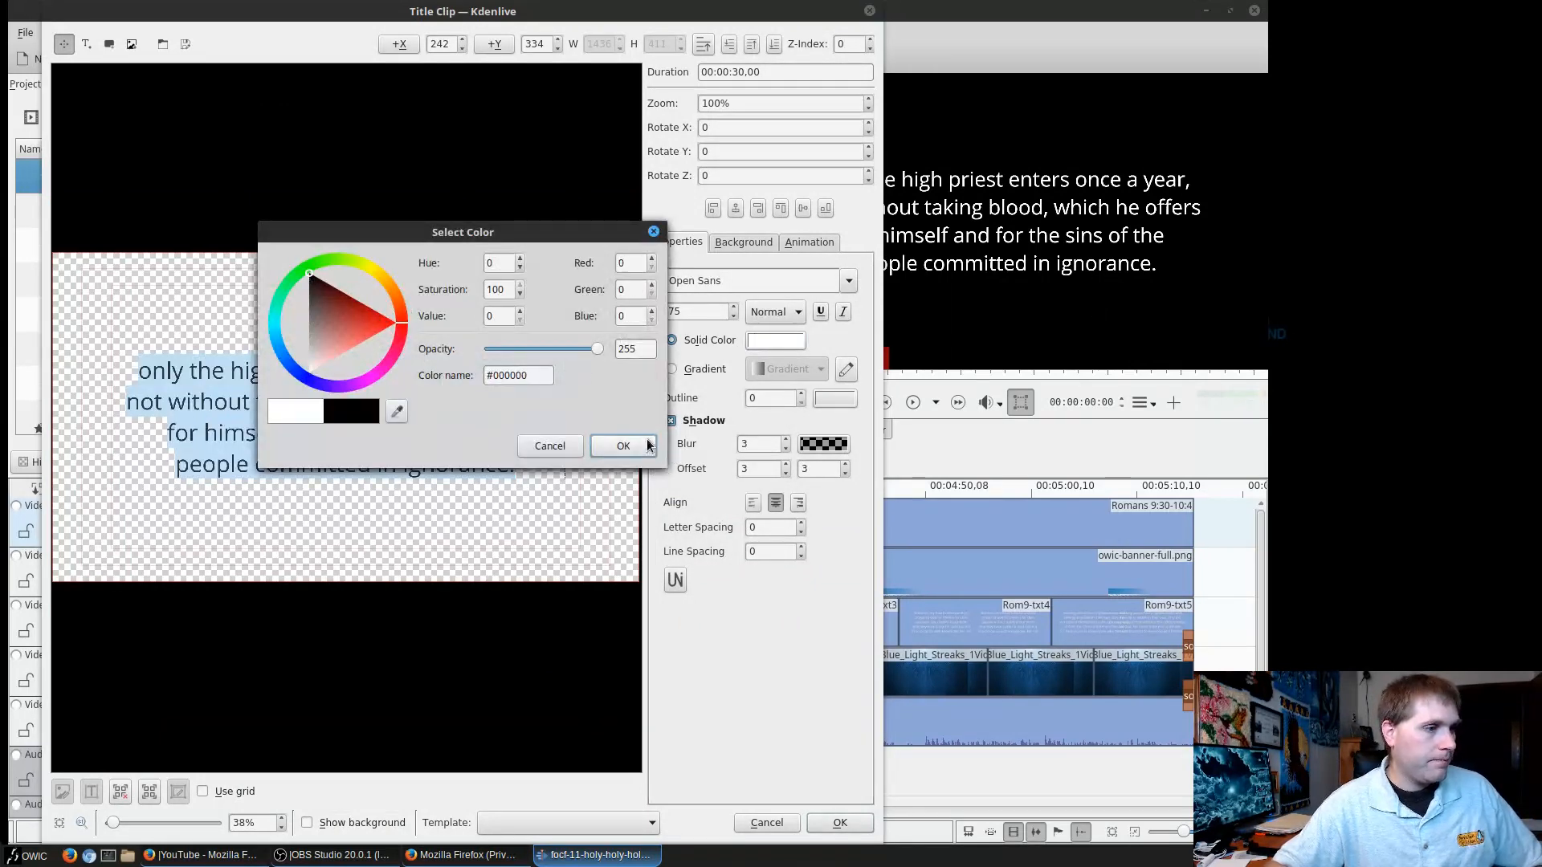
{"action": "left_click", "coordinate": [642, 445]}
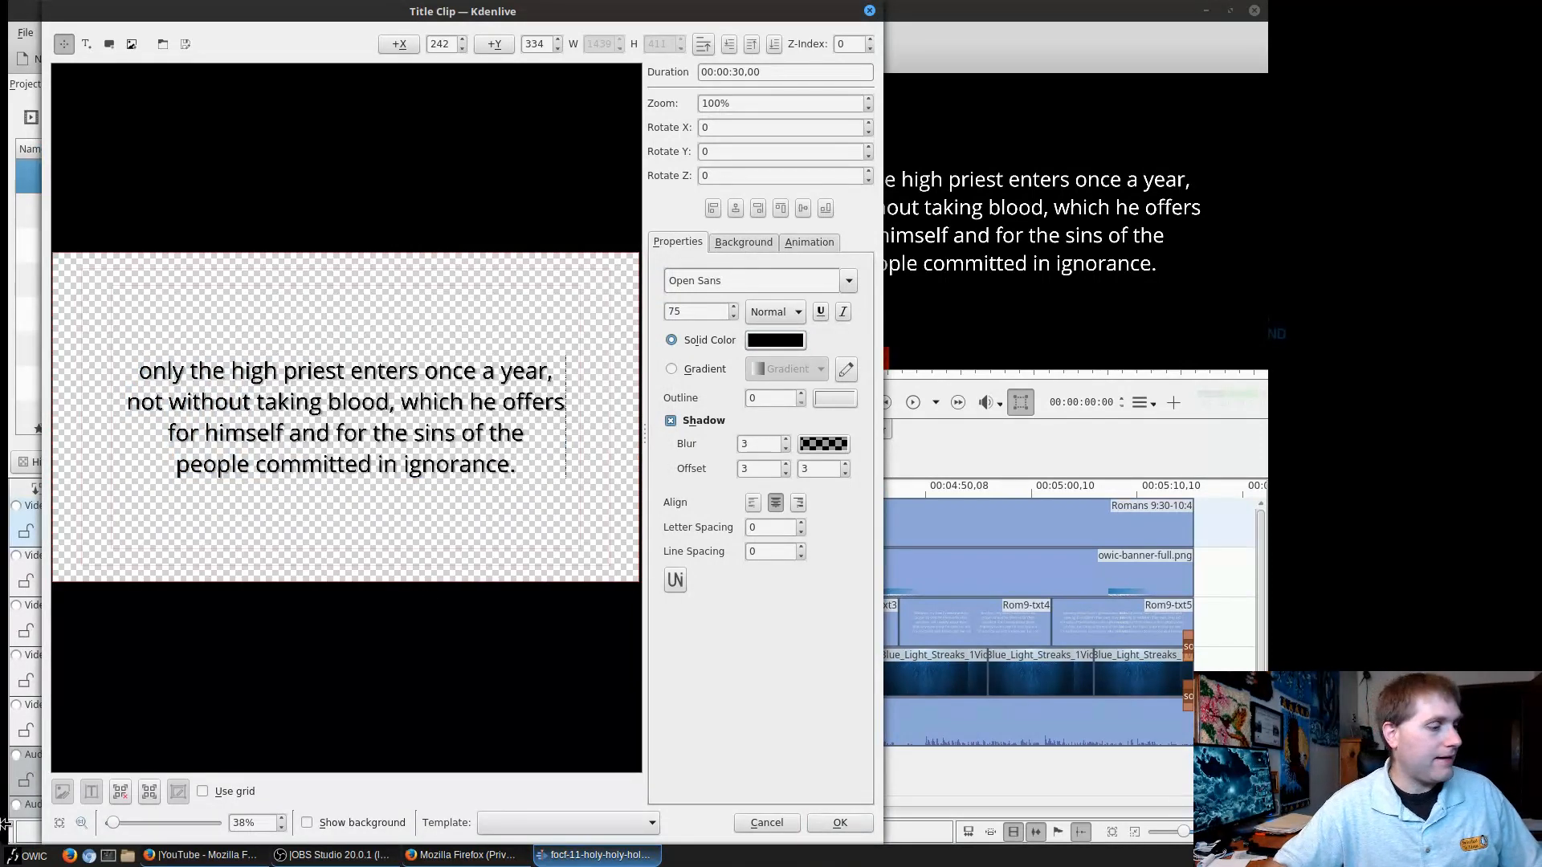
{"action": "left_click", "coordinate": [71, 856]}
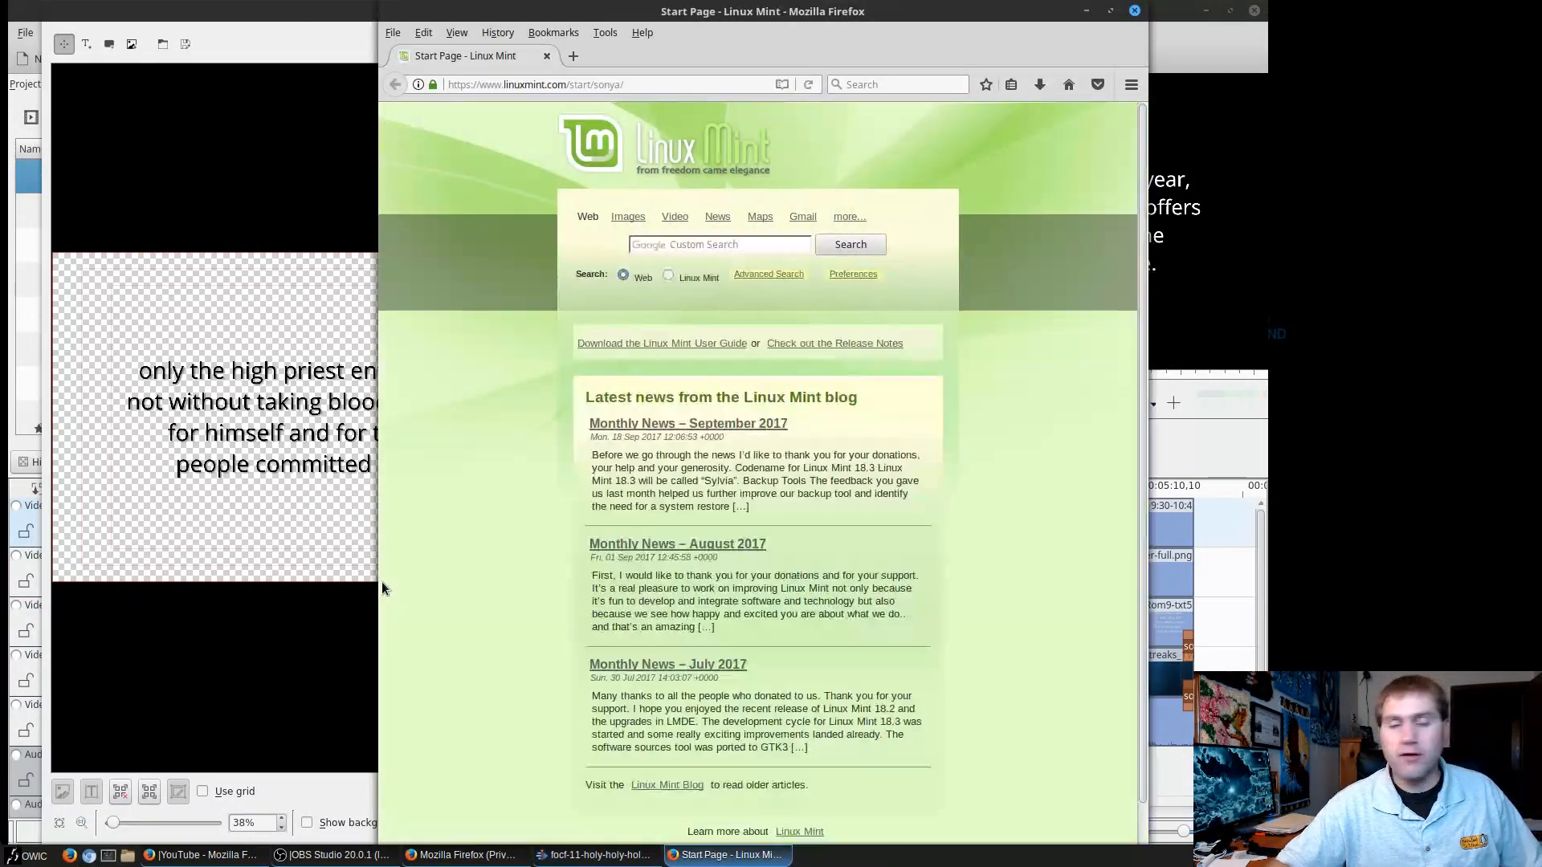
{"action": "left_click", "coordinate": [663, 85]}
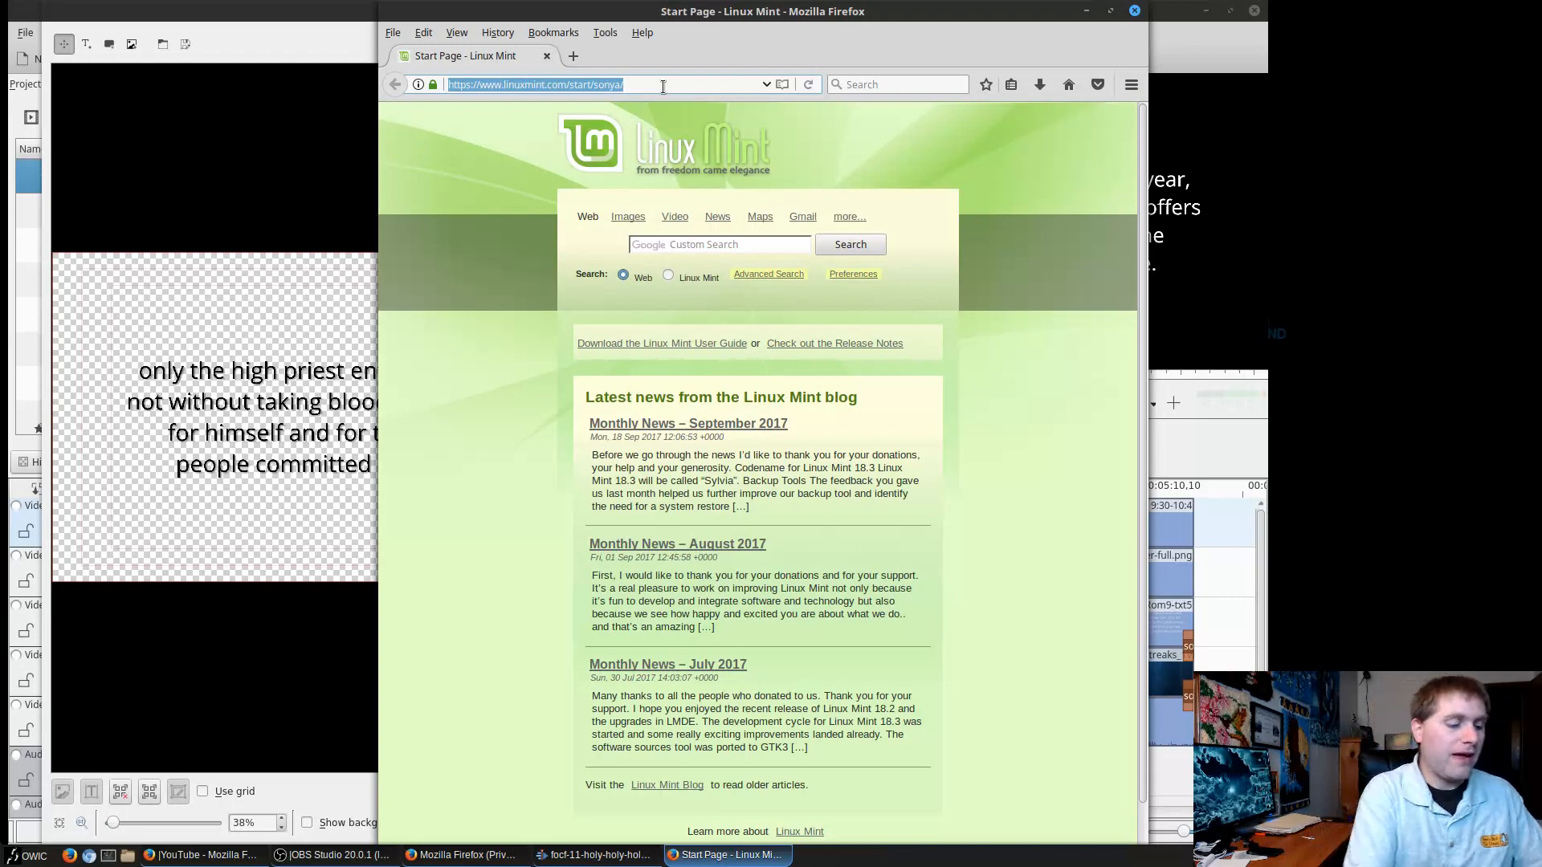
{"action": "type", "text": "bible"}
{"action": "key", "text": "Return"}
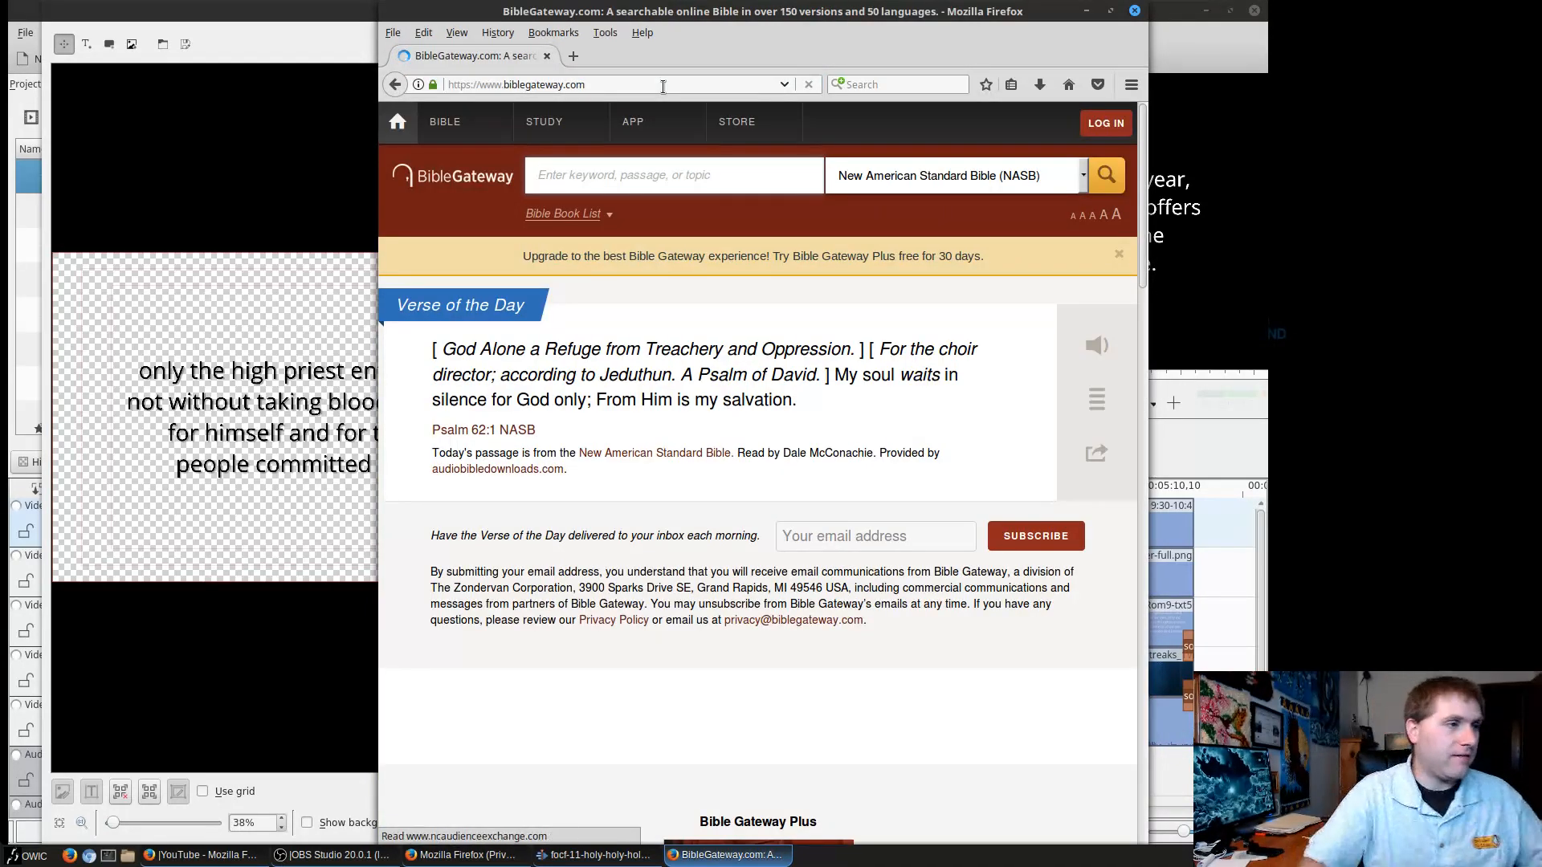
Look up James 1:2-4 in the New American Standard Bible and copy the full passage text.
{"action": "type", "text": "James 1:2-0"}
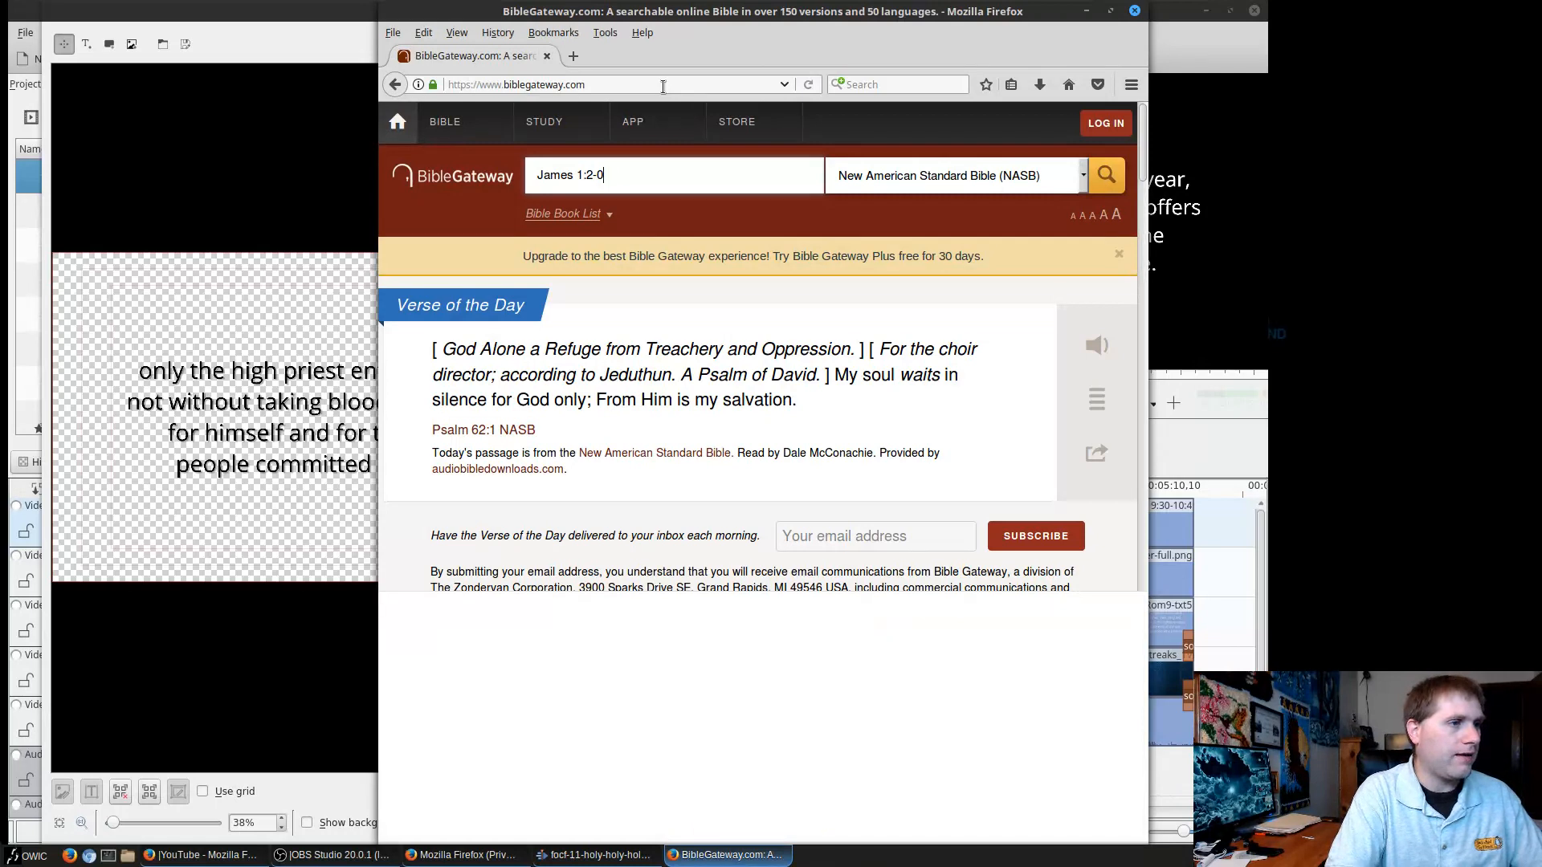
{"action": "key", "text": "BackSpace"}
{"action": "key", "text": "BackSpace"}
{"action": "key", "text": "ctrl+shift+i"}
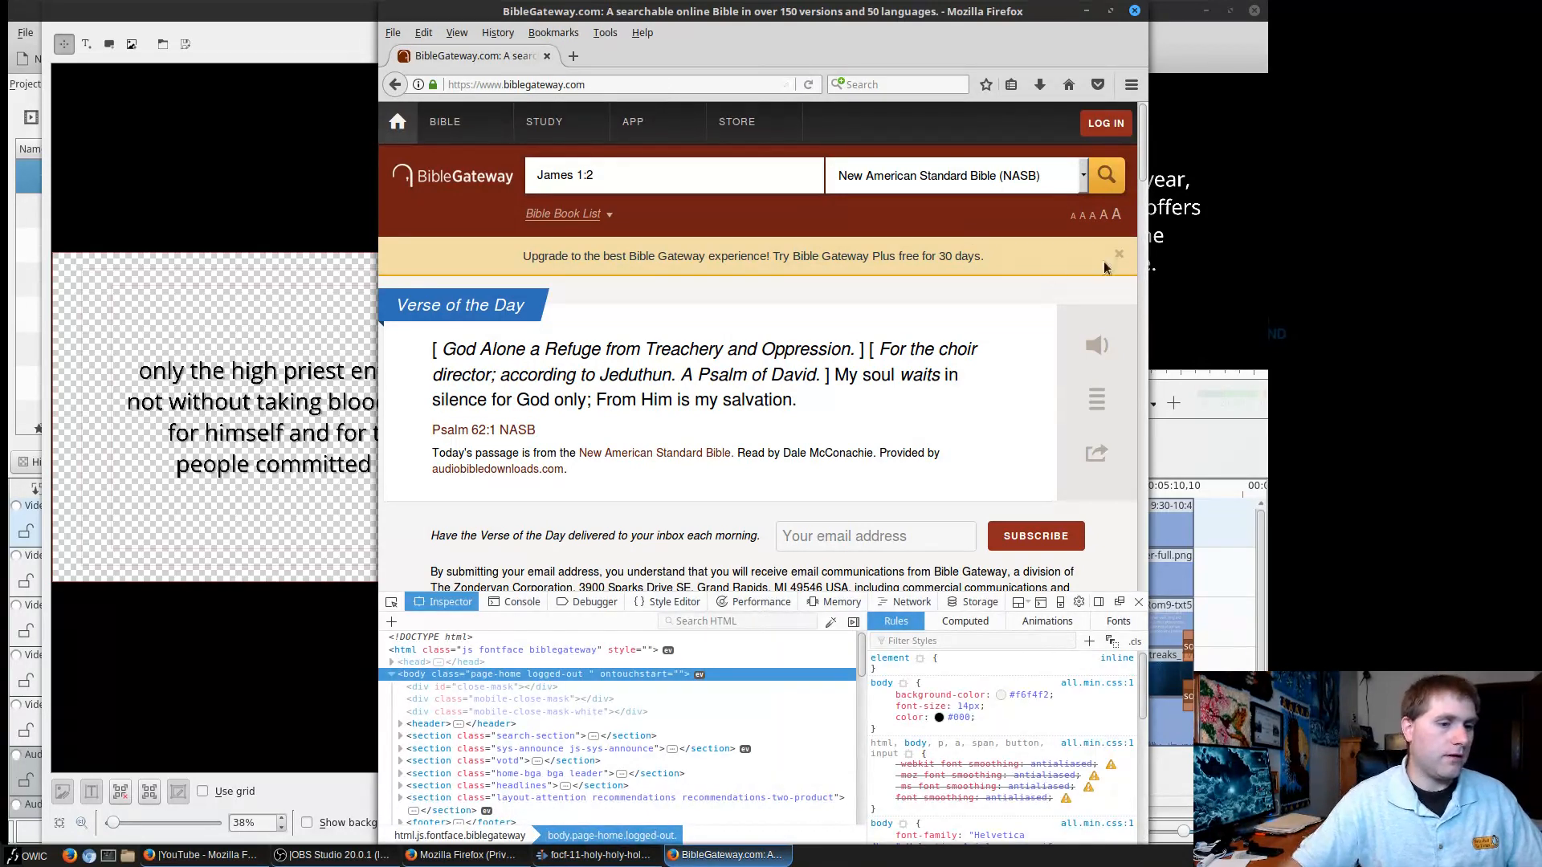
{"action": "left_click", "coordinate": [1138, 602]}
{"action": "left_click", "coordinate": [659, 179]}
{"action": "type", "text": "-4"}
{"action": "key", "text": "Return"}
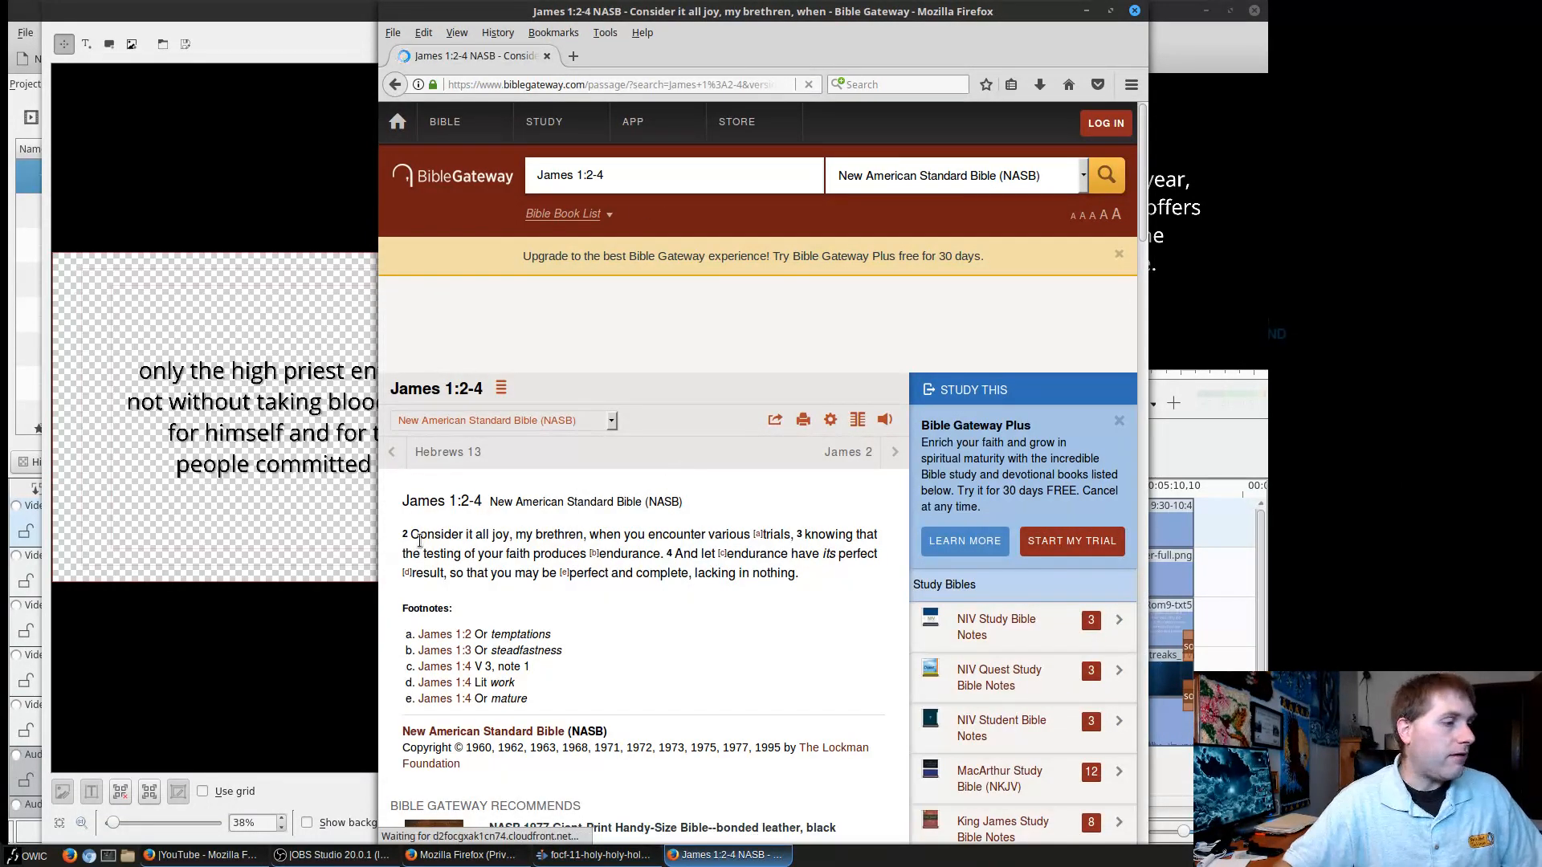
{"action": "left_click_drag", "start_coordinate": [411, 535], "coordinate": [803, 578]}
{"action": "key", "text": "ctrl+c"}
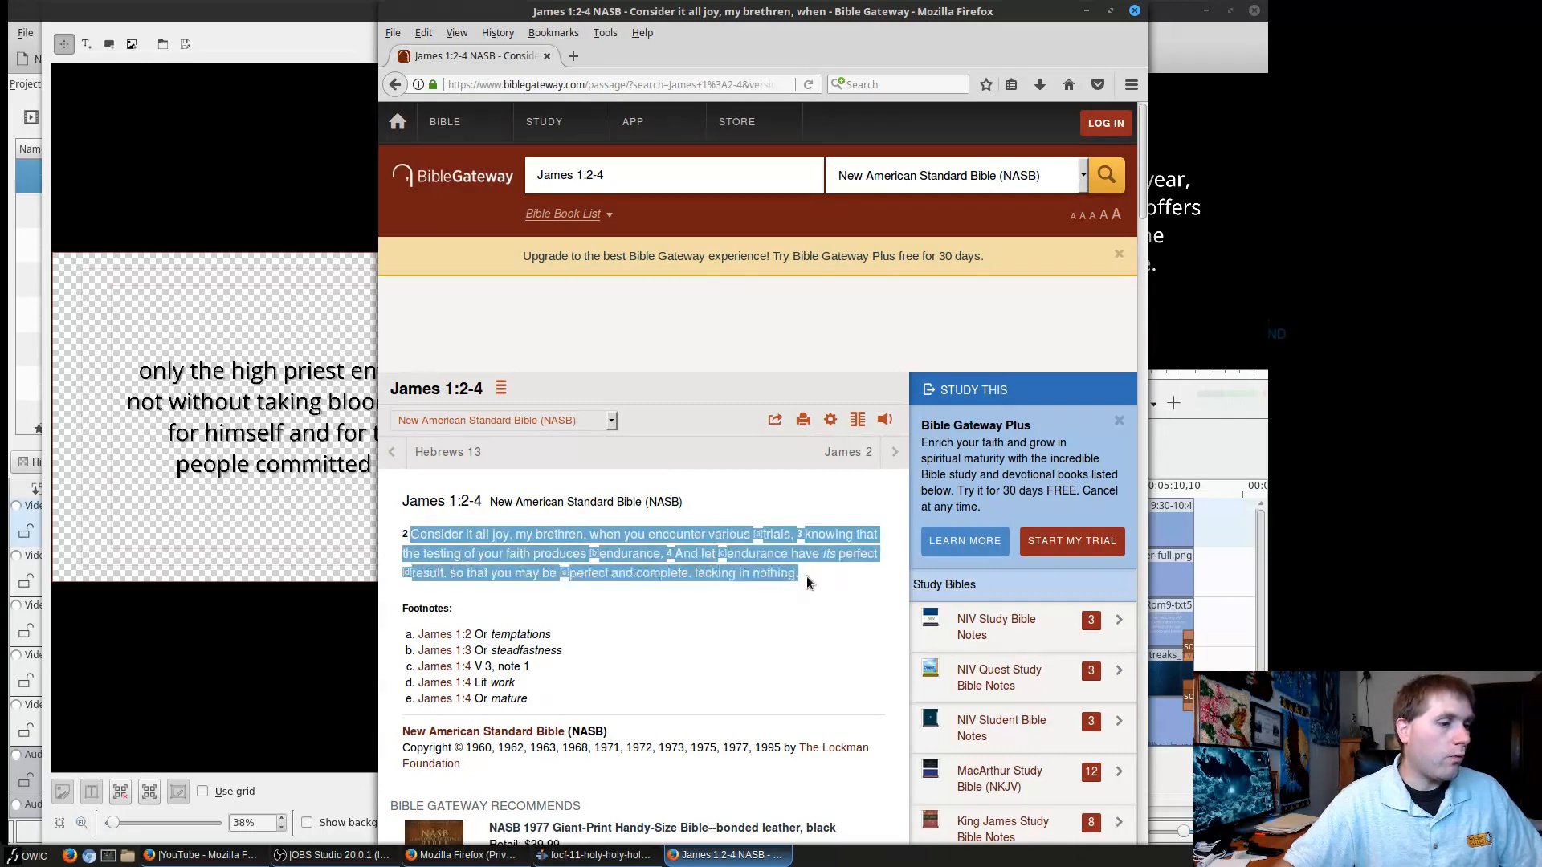
Try replacing the verse text in the heb9-txt2 title with the copied James passage, and discard the title edits.
{"action": "left_click", "coordinate": [249, 451]}
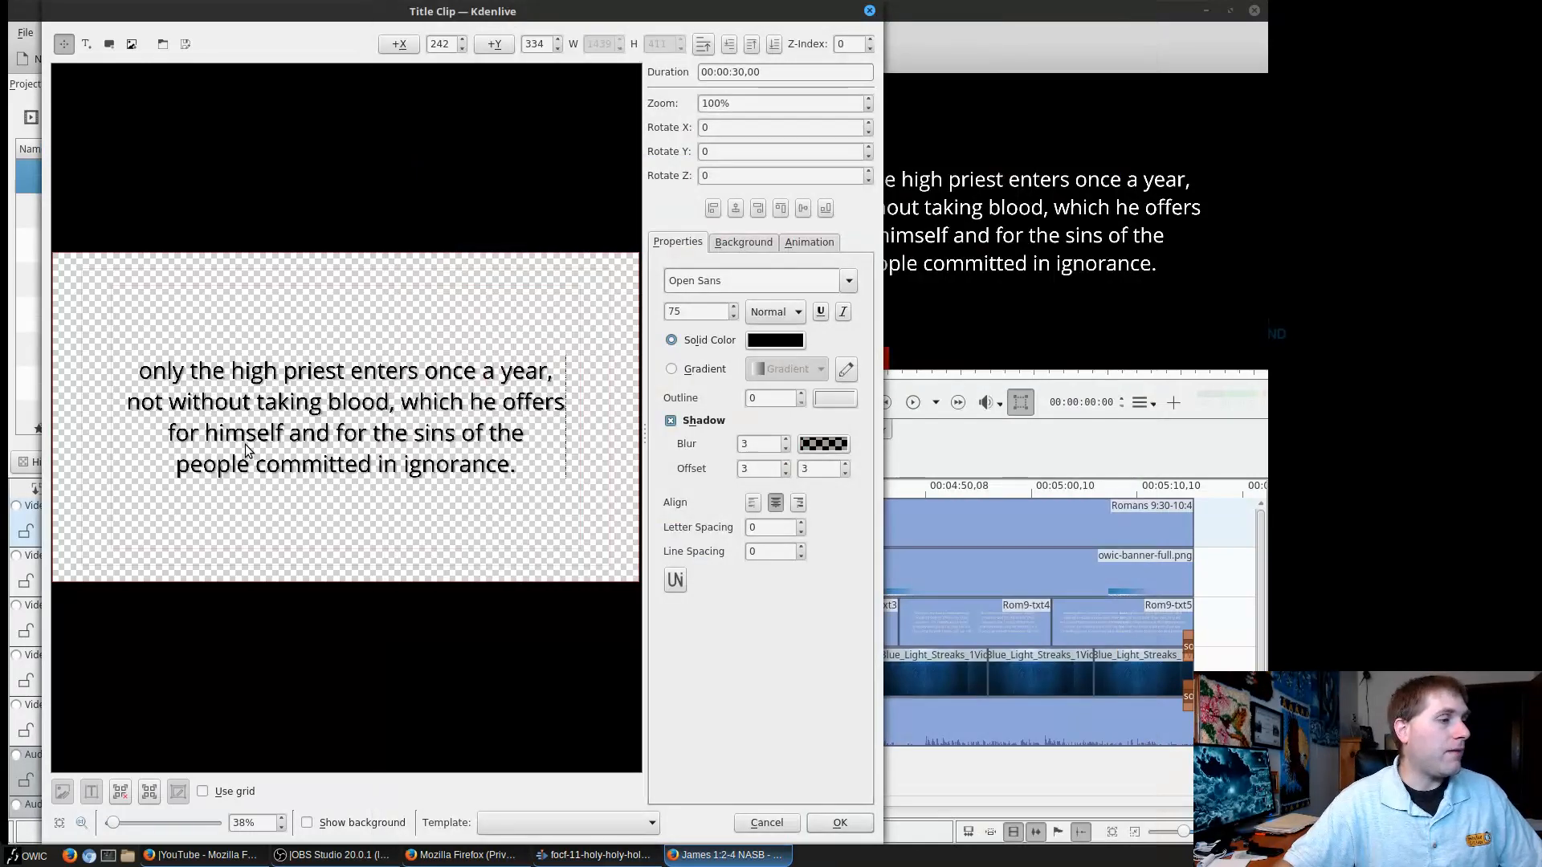
{"action": "double_click", "coordinate": [271, 409]}
{"action": "key", "text": "ctrl+a"}
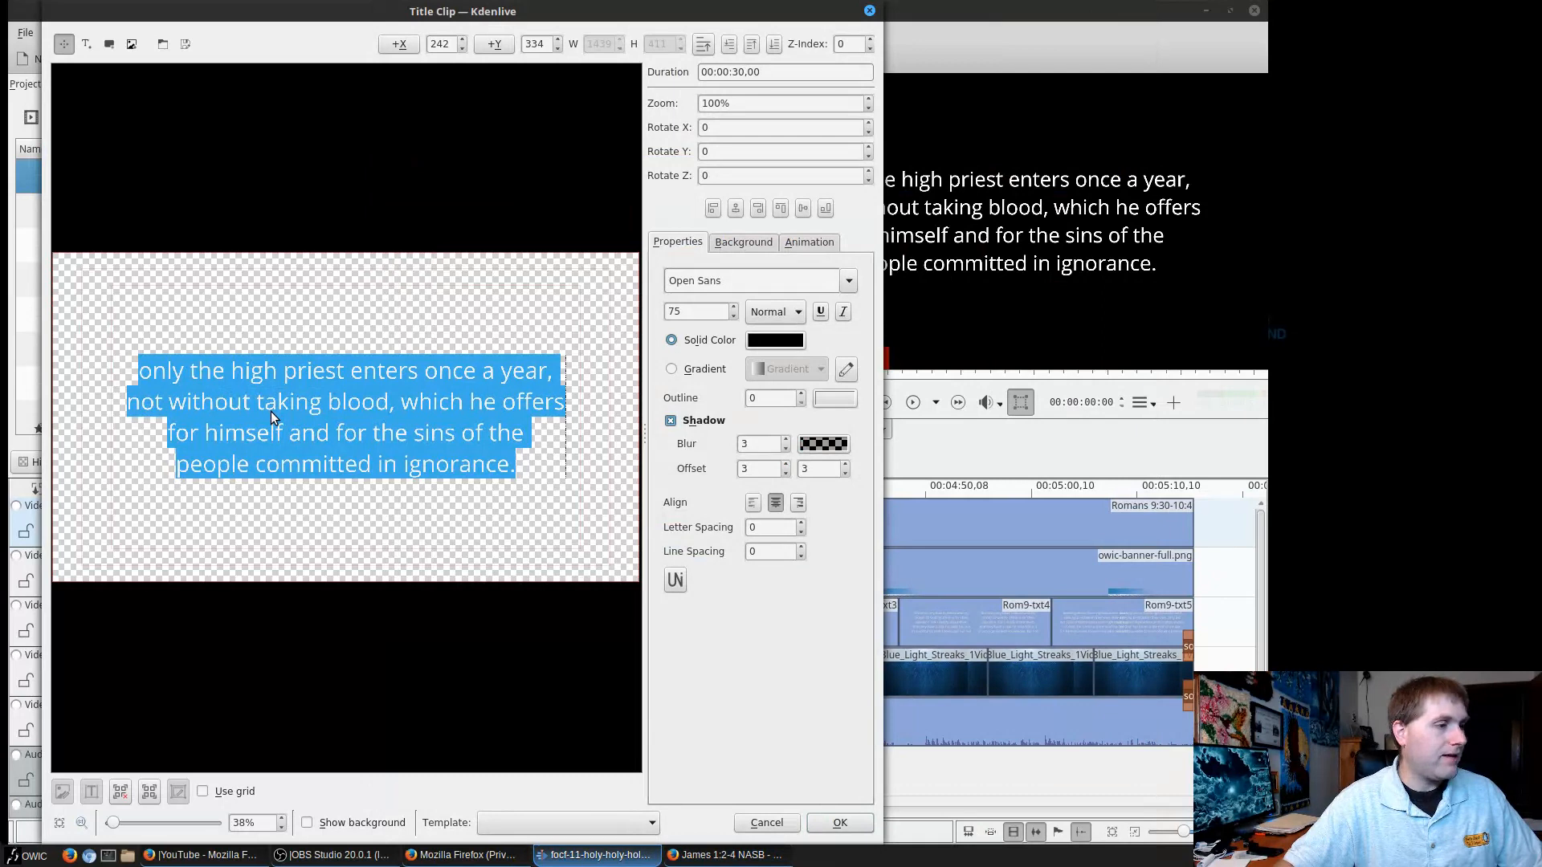
{"action": "key", "text": "ctrl+v"}
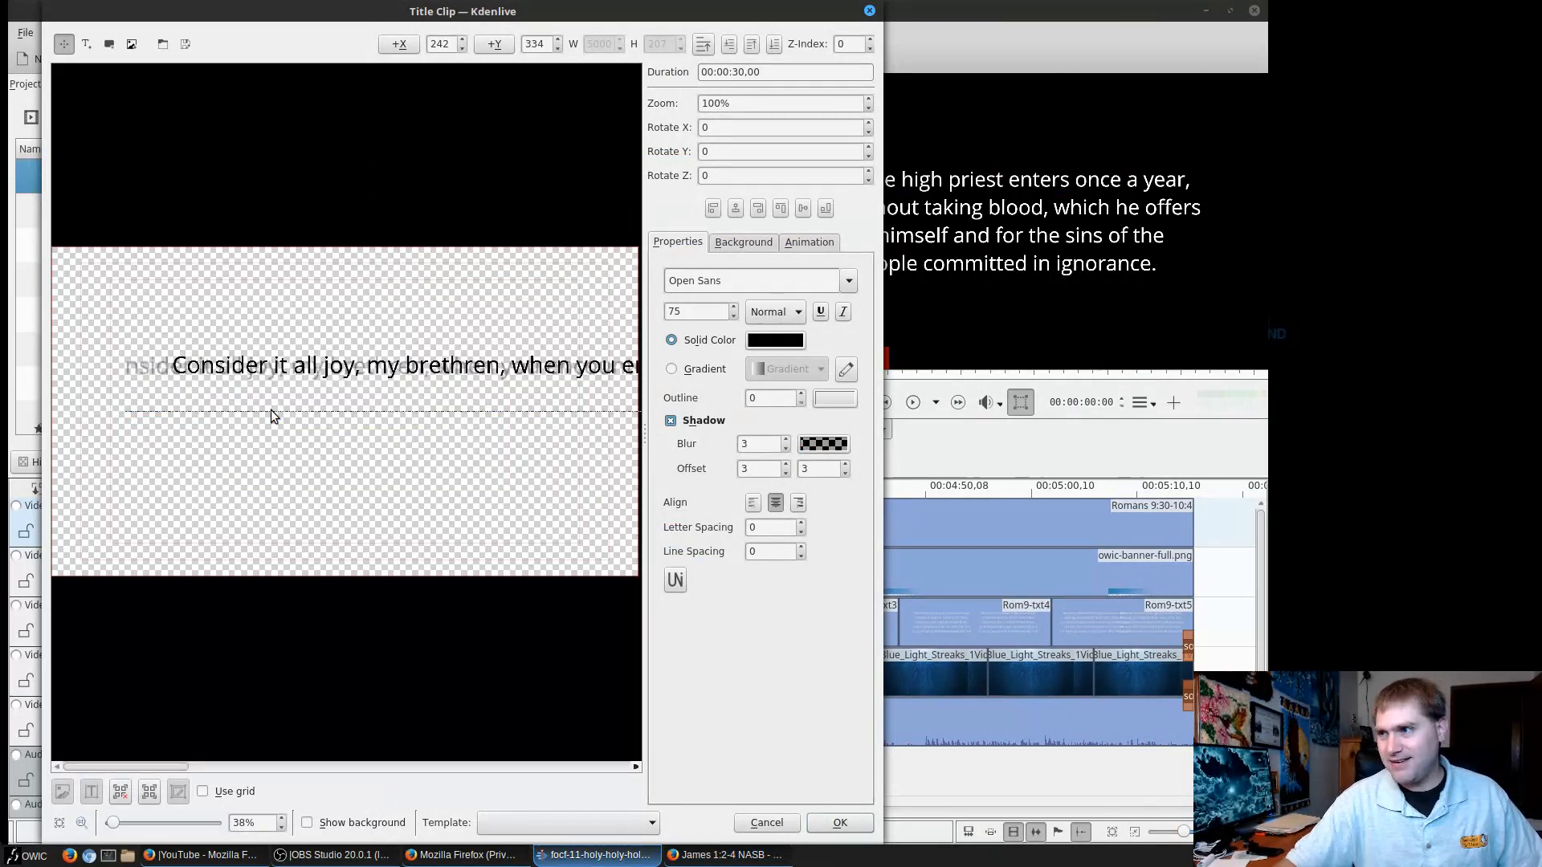
{"action": "scroll", "coordinate": [272, 409], "scroll_direction": "right", "scroll_amount": 2}
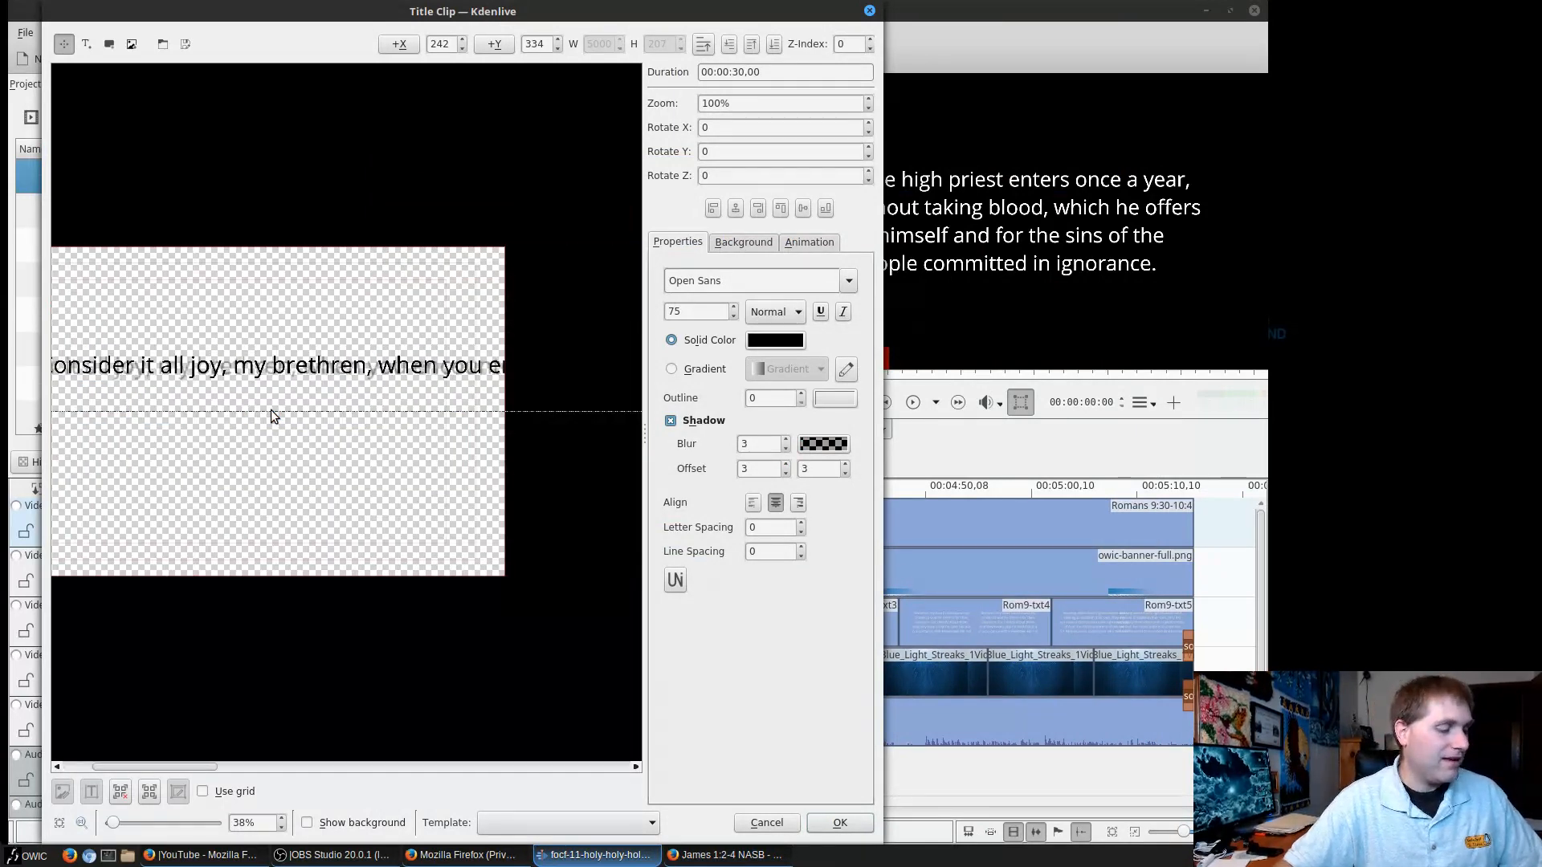
{"action": "scroll", "coordinate": [271, 410], "scroll_direction": "left", "scroll_amount": 1}
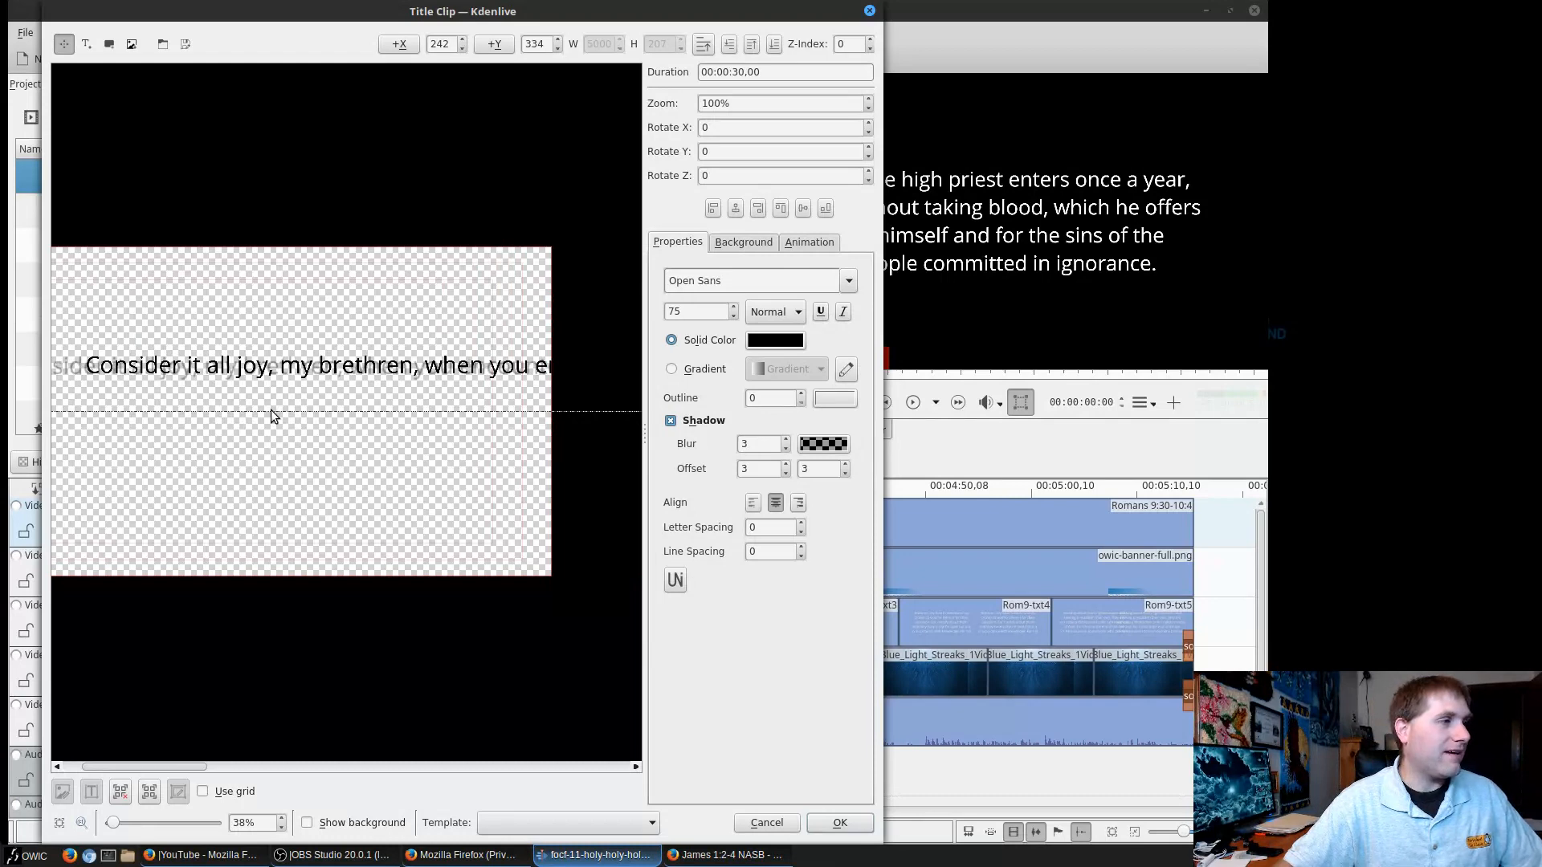
{"action": "left_click", "coordinate": [768, 821]}
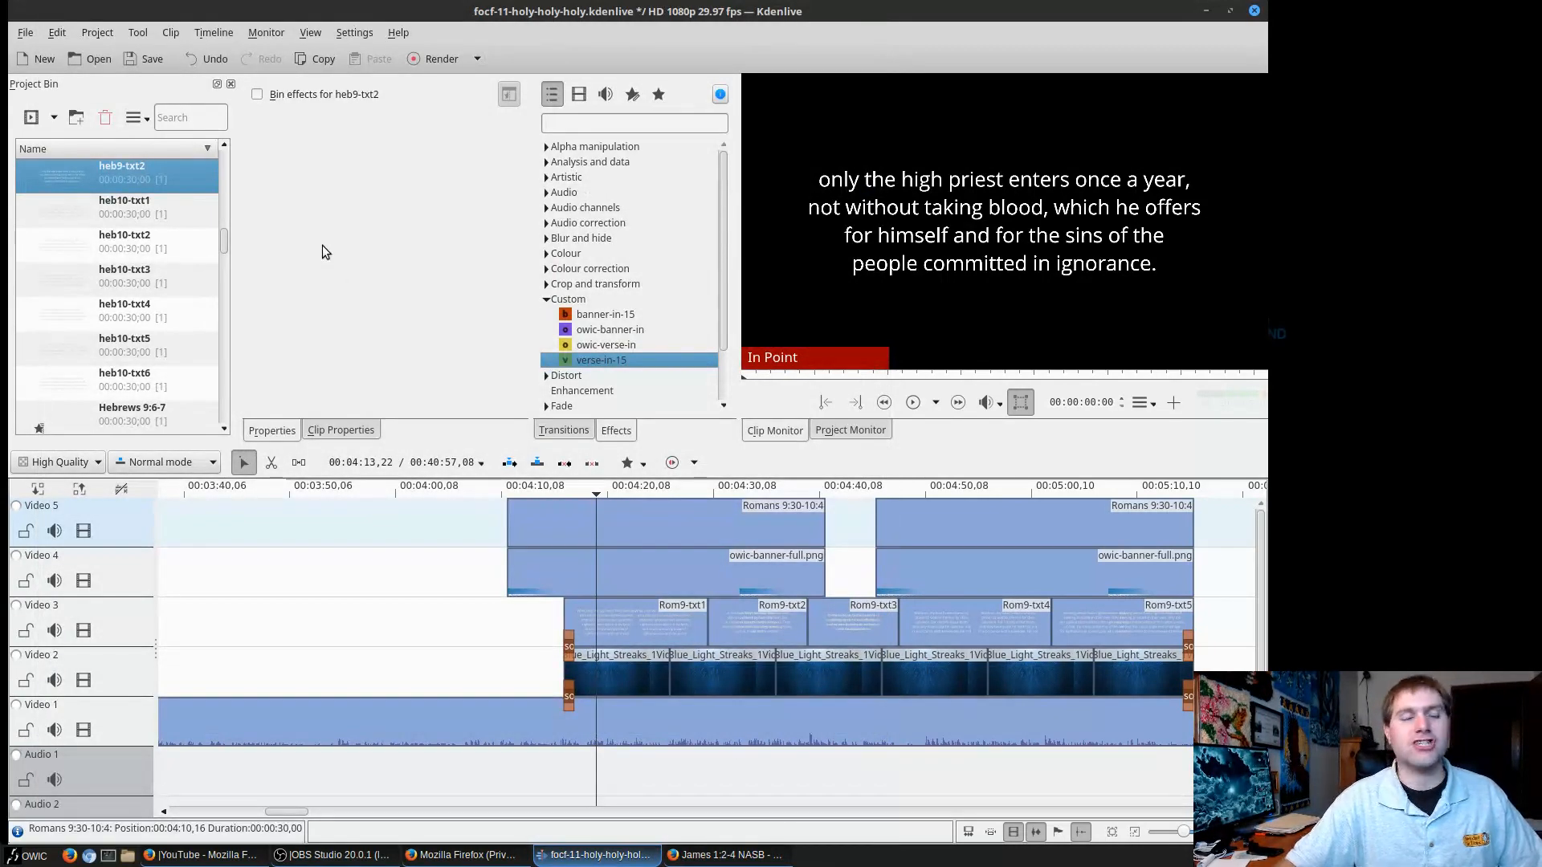
Open the Text Editor and paste the copied James 1:2-4 passage into a blank document.
{"action": "key", "text": "super"}
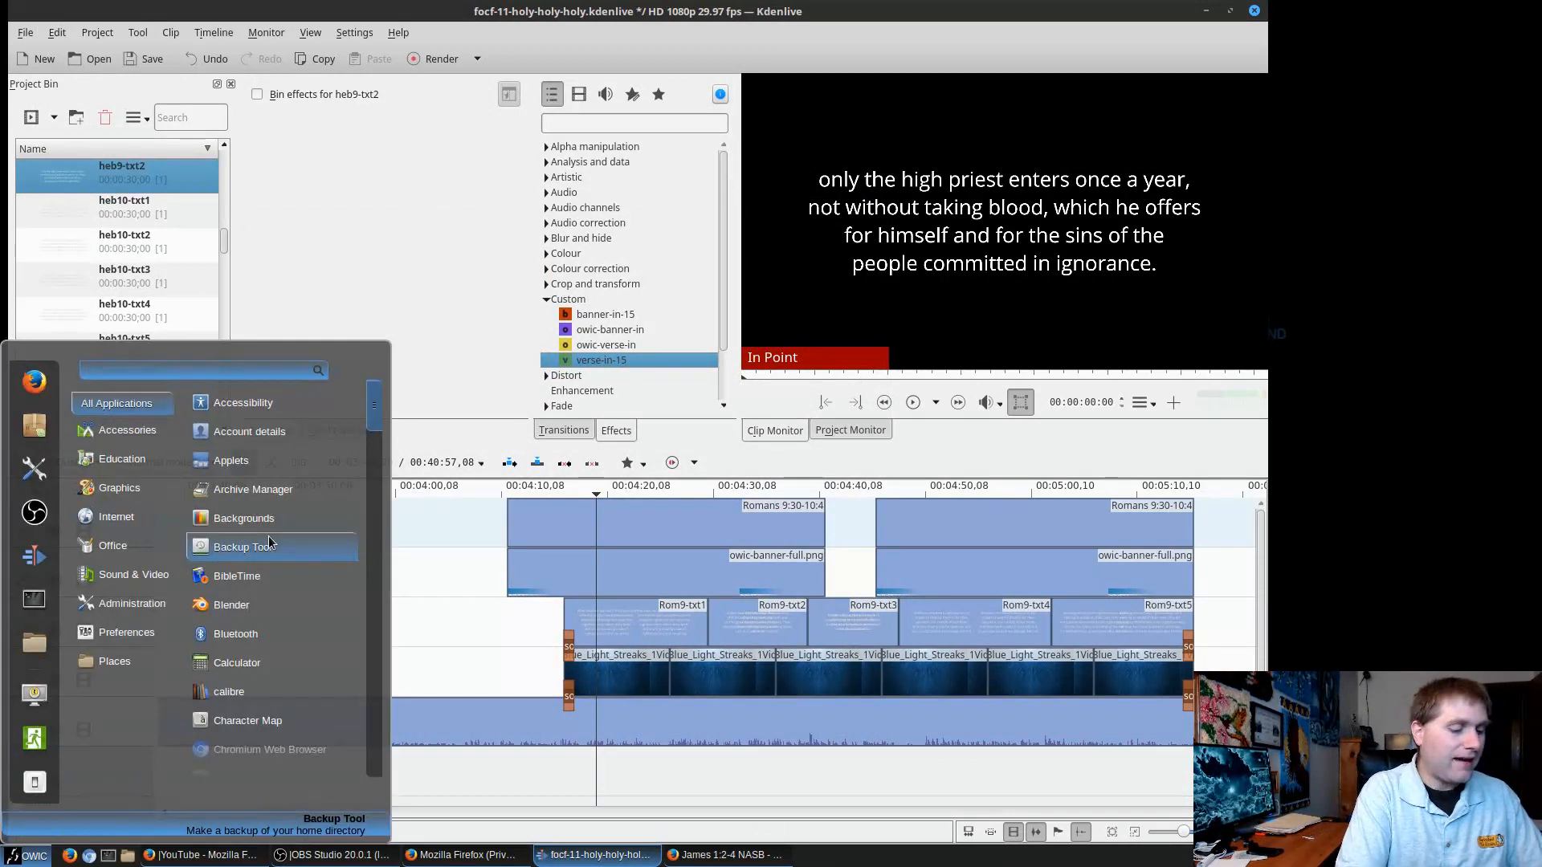
{"action": "type", "text": "tex"}
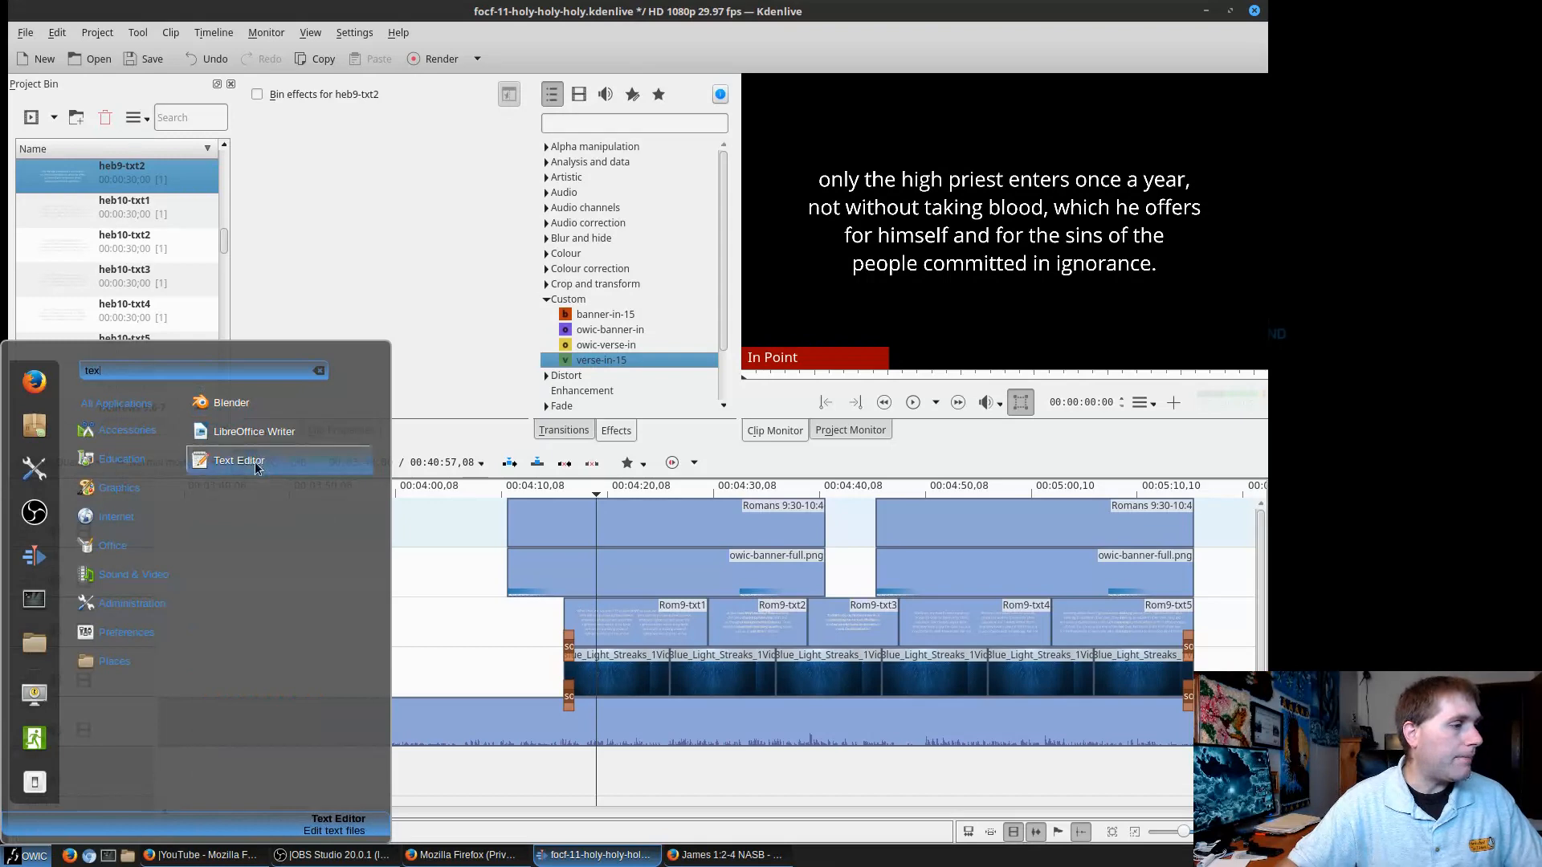
{"action": "left_click", "coordinate": [239, 461]}
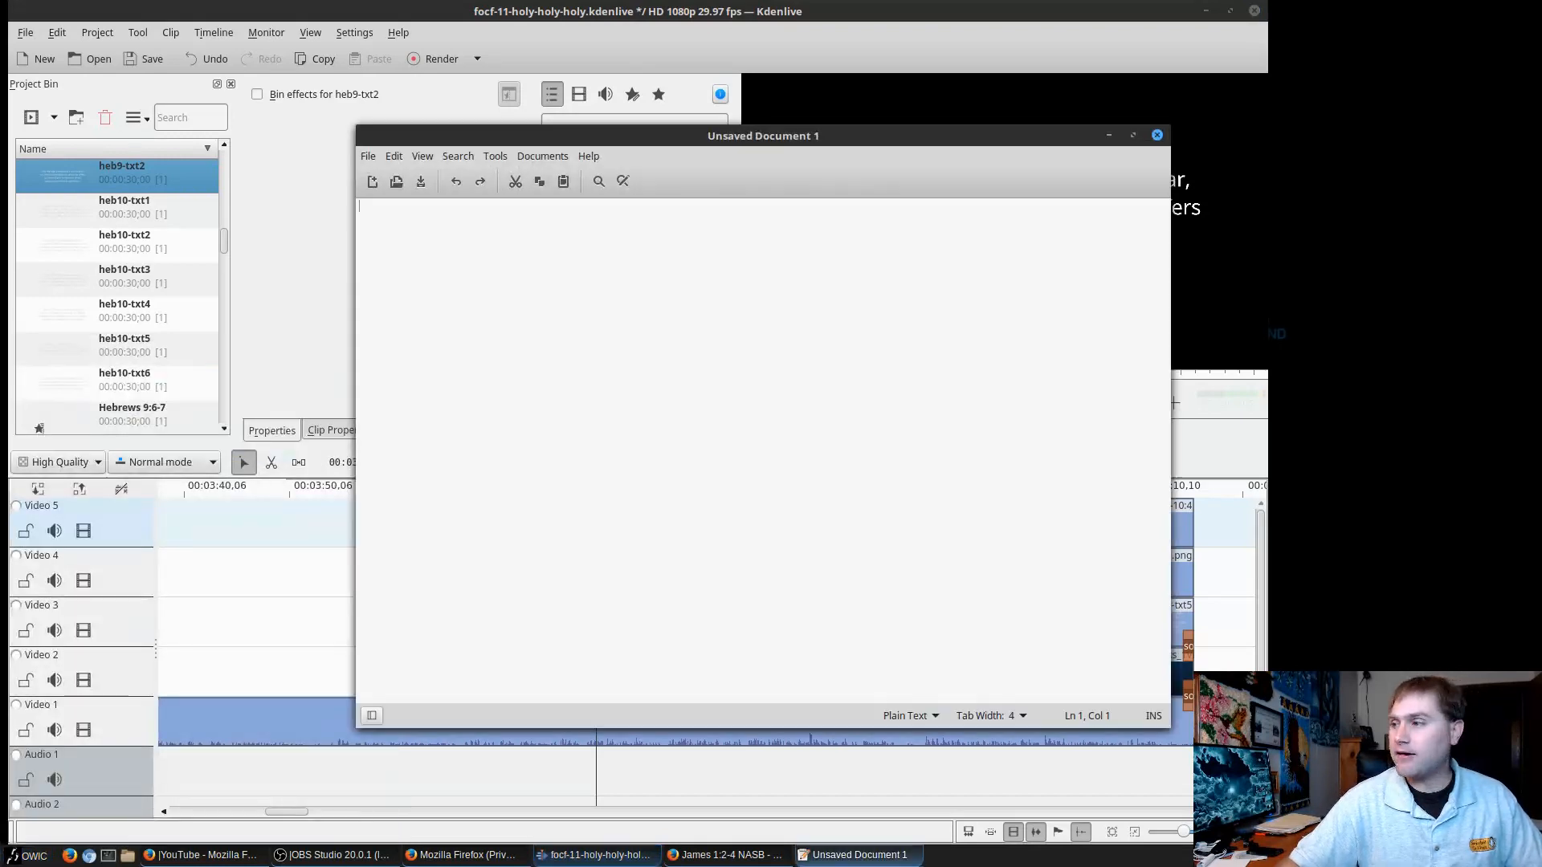
{"action": "left_click_drag", "start_coordinate": [725, 140], "coordinate": [693, 168]}
{"action": "key", "text": "ctrl+v"}
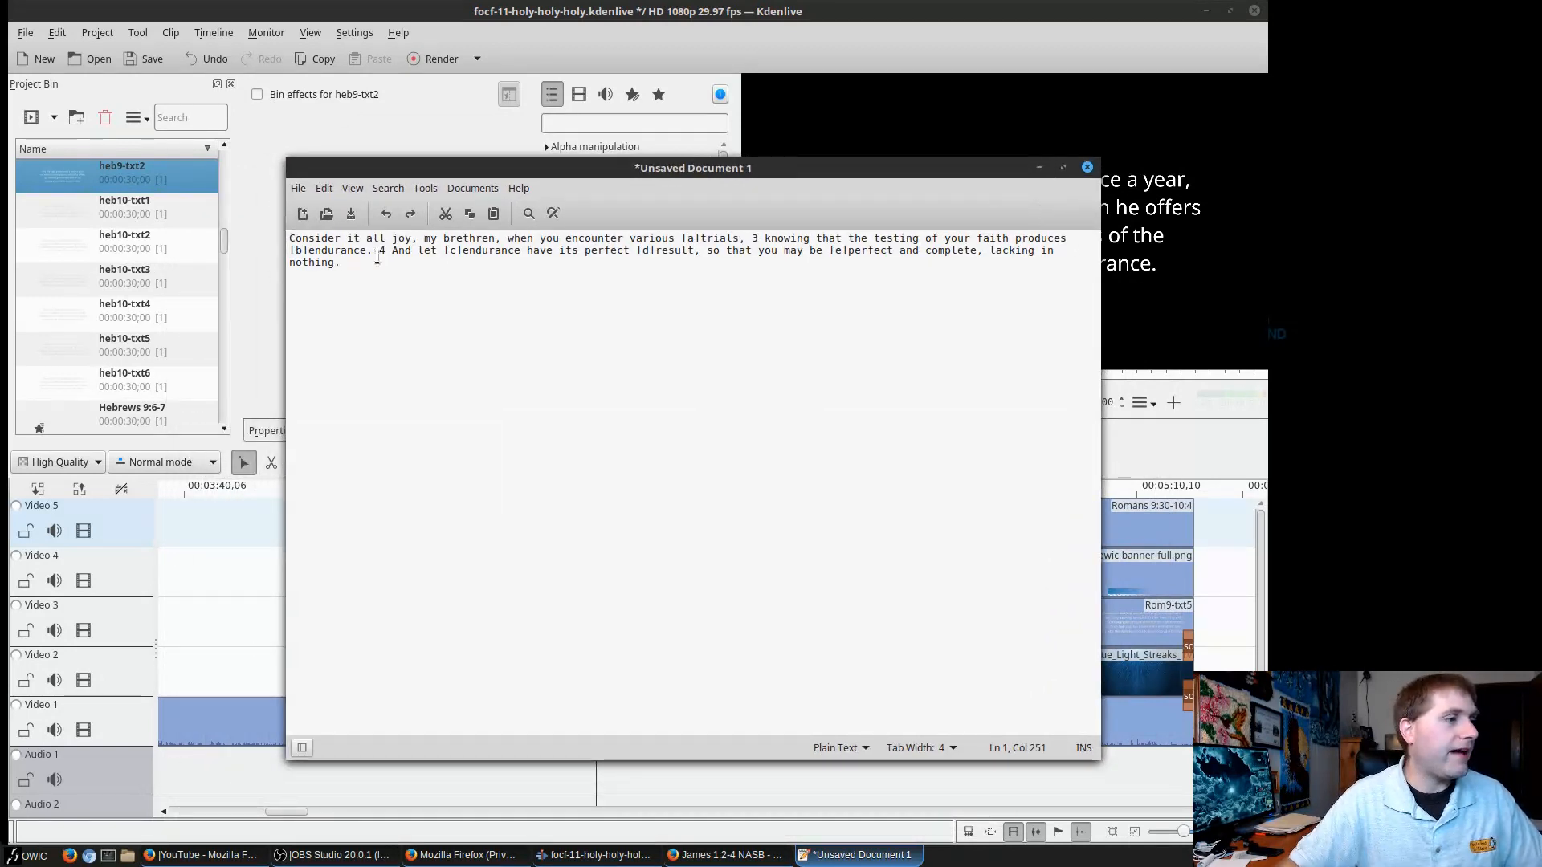
Examine the footnote markers in the pasted passage, such as the [a] in front of "trials".
{"action": "left_click", "coordinate": [694, 239]}
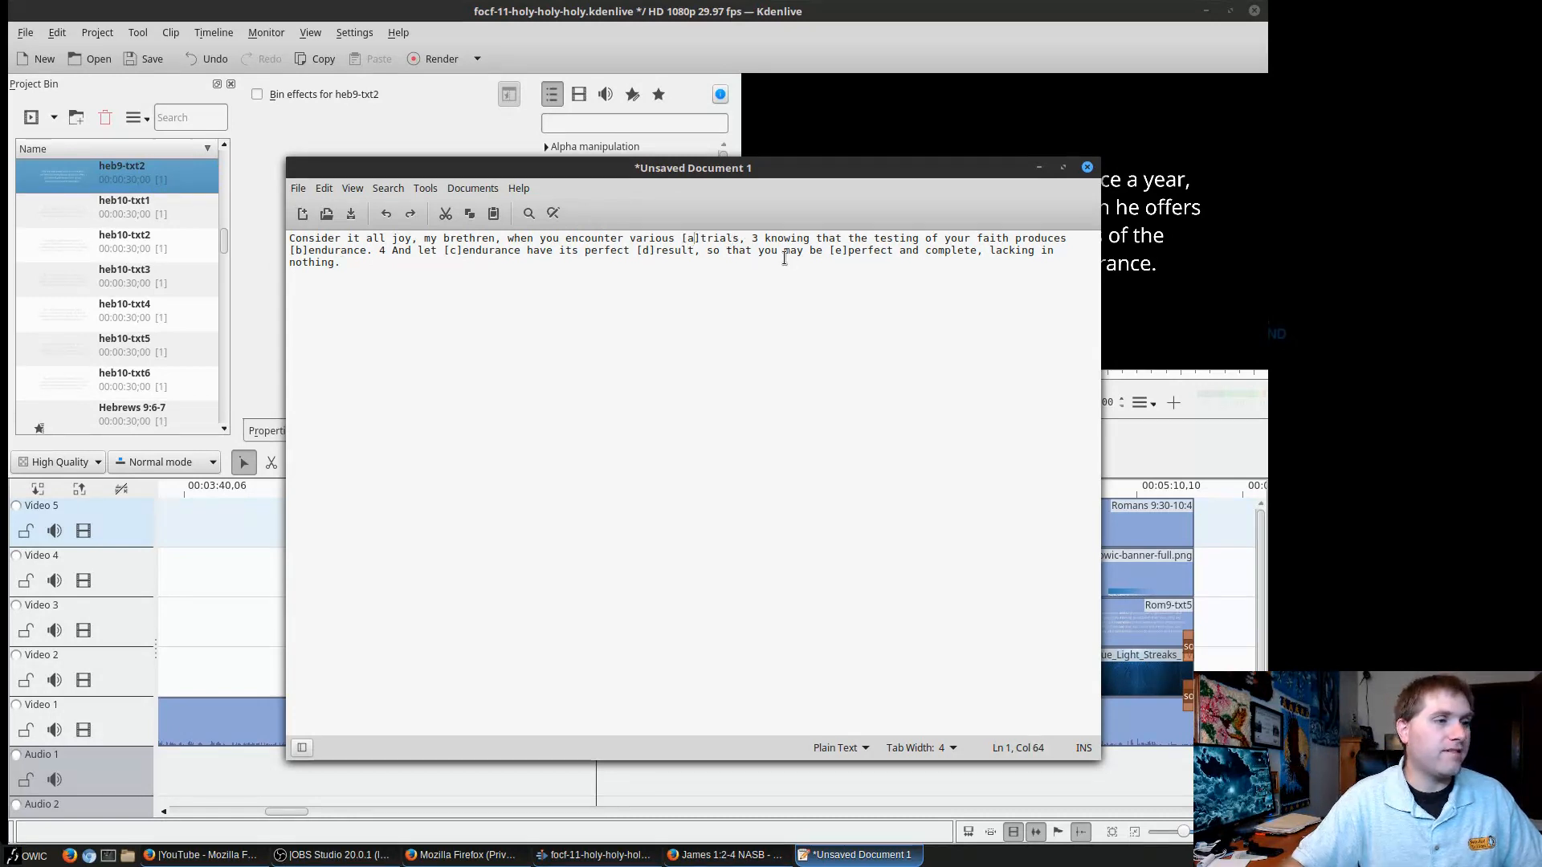
{"action": "left_click_drag", "start_coordinate": [679, 240], "coordinate": [696, 239]}
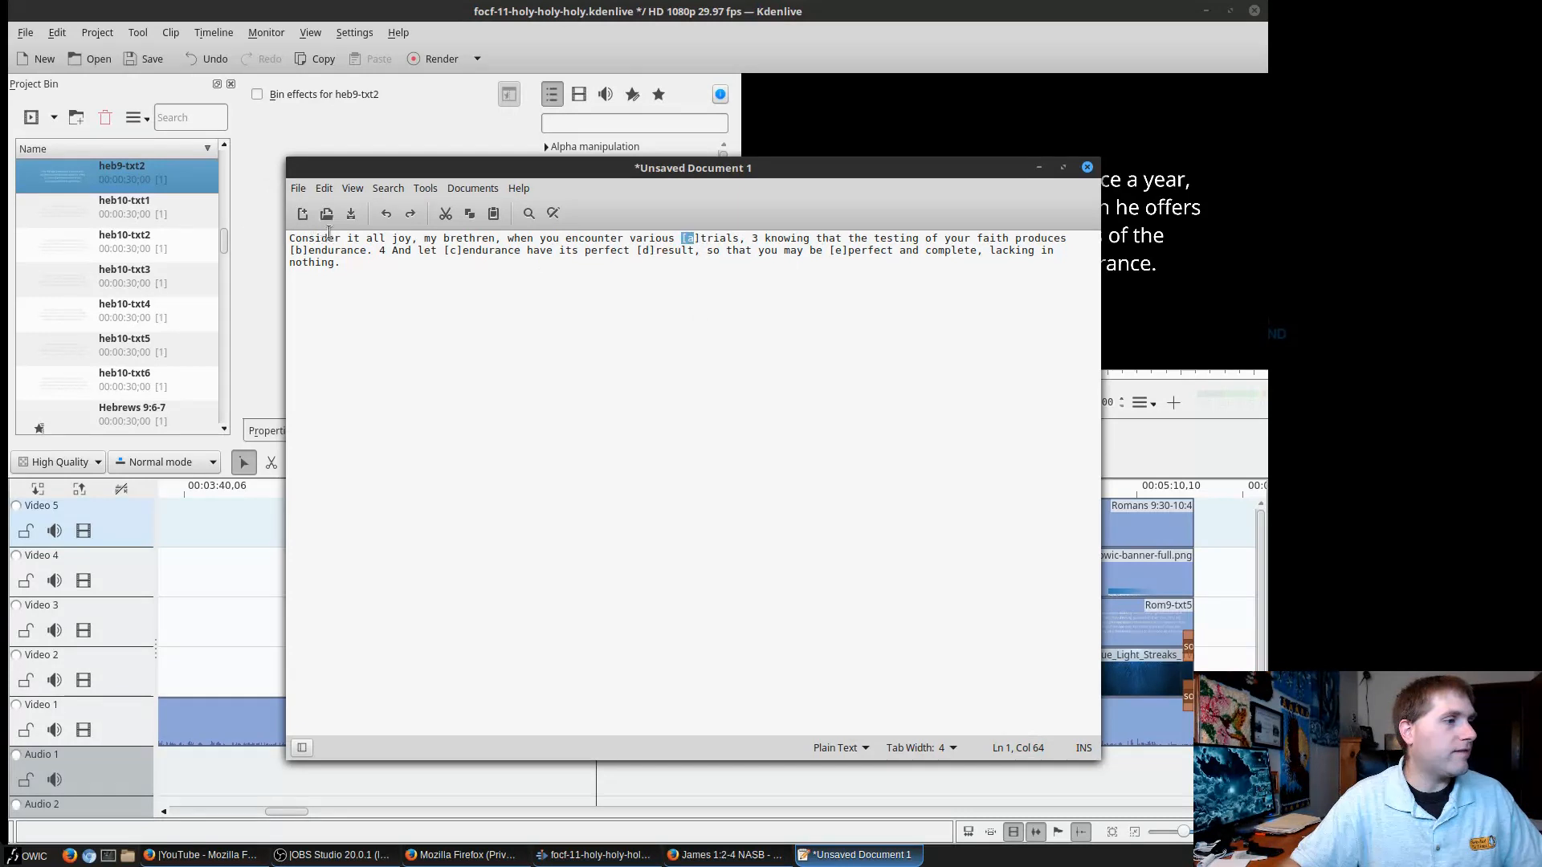
{"action": "left_click", "coordinate": [536, 235]}
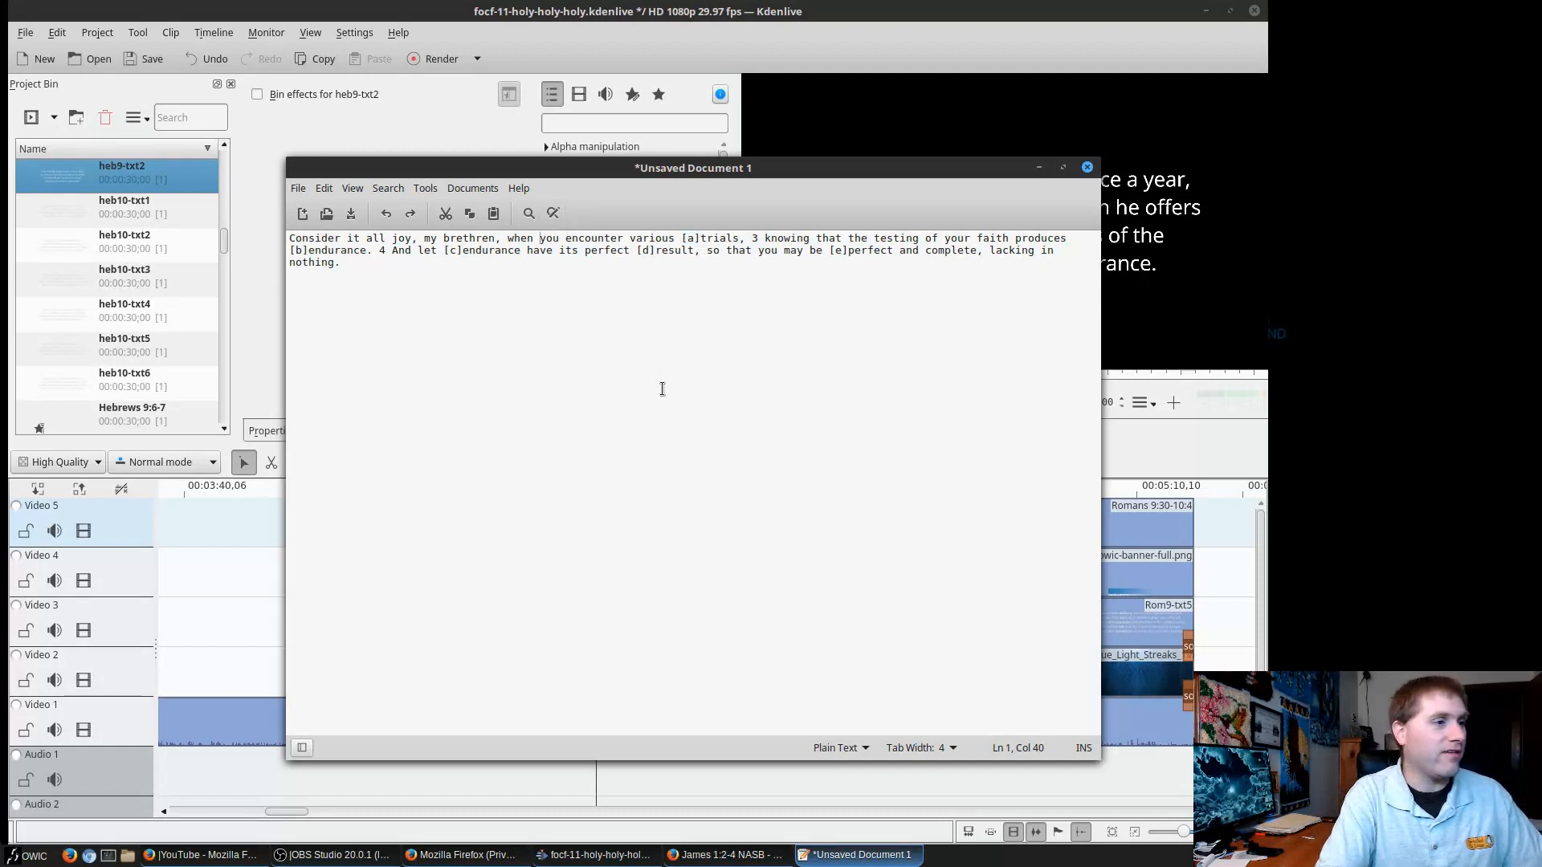
Break the passage's first line after "when" and delete the [a] footnote marker in front of "trials".
{"action": "key", "text": "Return"}
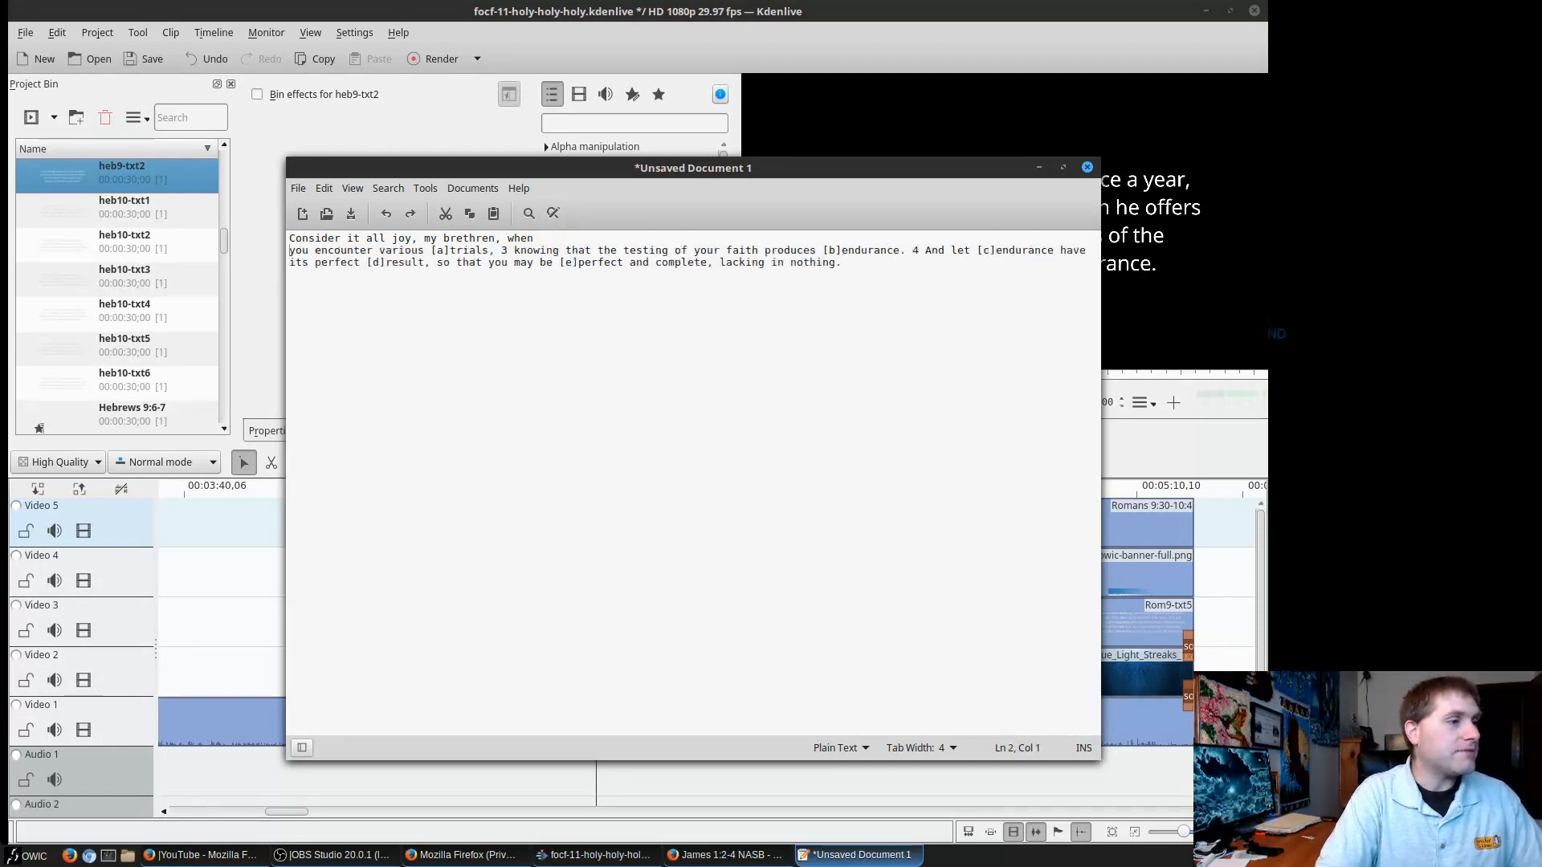
{"action": "key", "text": "Right"}
{"action": "key", "text": "Right"}
{"action": "key", "text": "Right"}
{"action": "key", "text": "Right"}
{"action": "key", "text": "Right"}
{"action": "key", "text": "Right"}
{"action": "key", "text": "Right"}
{"action": "key", "text": "Right"}
{"action": "key", "text": "Right"}
{"action": "key", "text": "Right"}
{"action": "key", "text": "Right"}
{"action": "key", "text": "Right"}
{"action": "key", "text": "Right"}
{"action": "key", "text": "Right"}
{"action": "key", "text": "Right"}
{"action": "key", "text": "BackSpace"}
{"action": "key", "text": "BackSpace"}
{"action": "key", "text": "BackSpace"}
{"action": "key", "text": "BackSpace"}
{"action": "key", "text": "Right"}
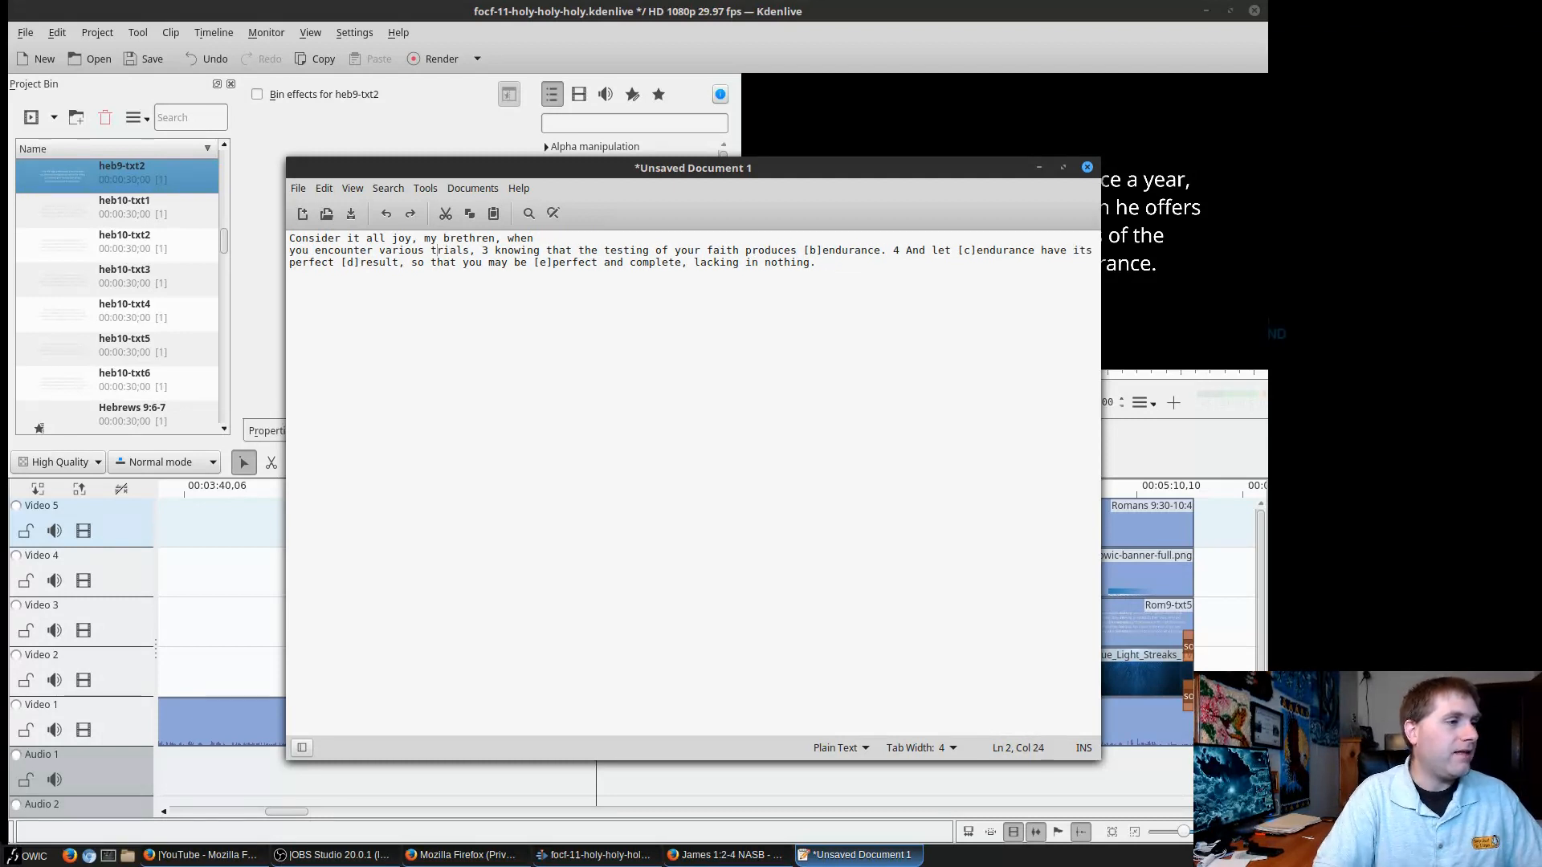
Delete the verse number 3 before "knowing" and break the line after that word.
{"action": "key", "text": "BackSpace"}
{"action": "key", "text": "BackSpace"}
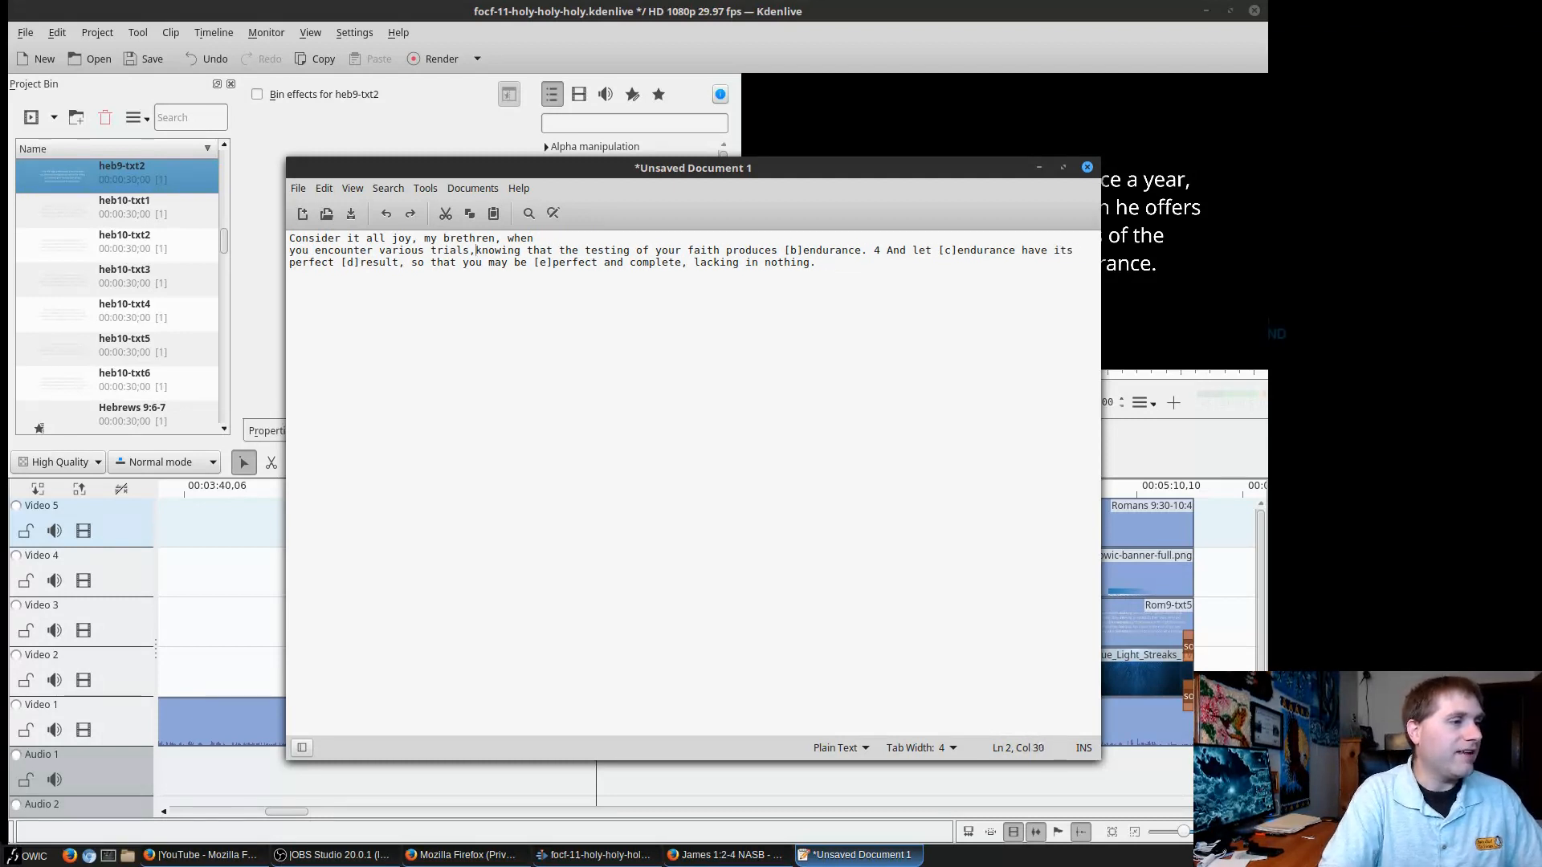
{"action": "key", "text": "Right"}
{"action": "key", "text": "Right"}
{"action": "key", "text": "Right"}
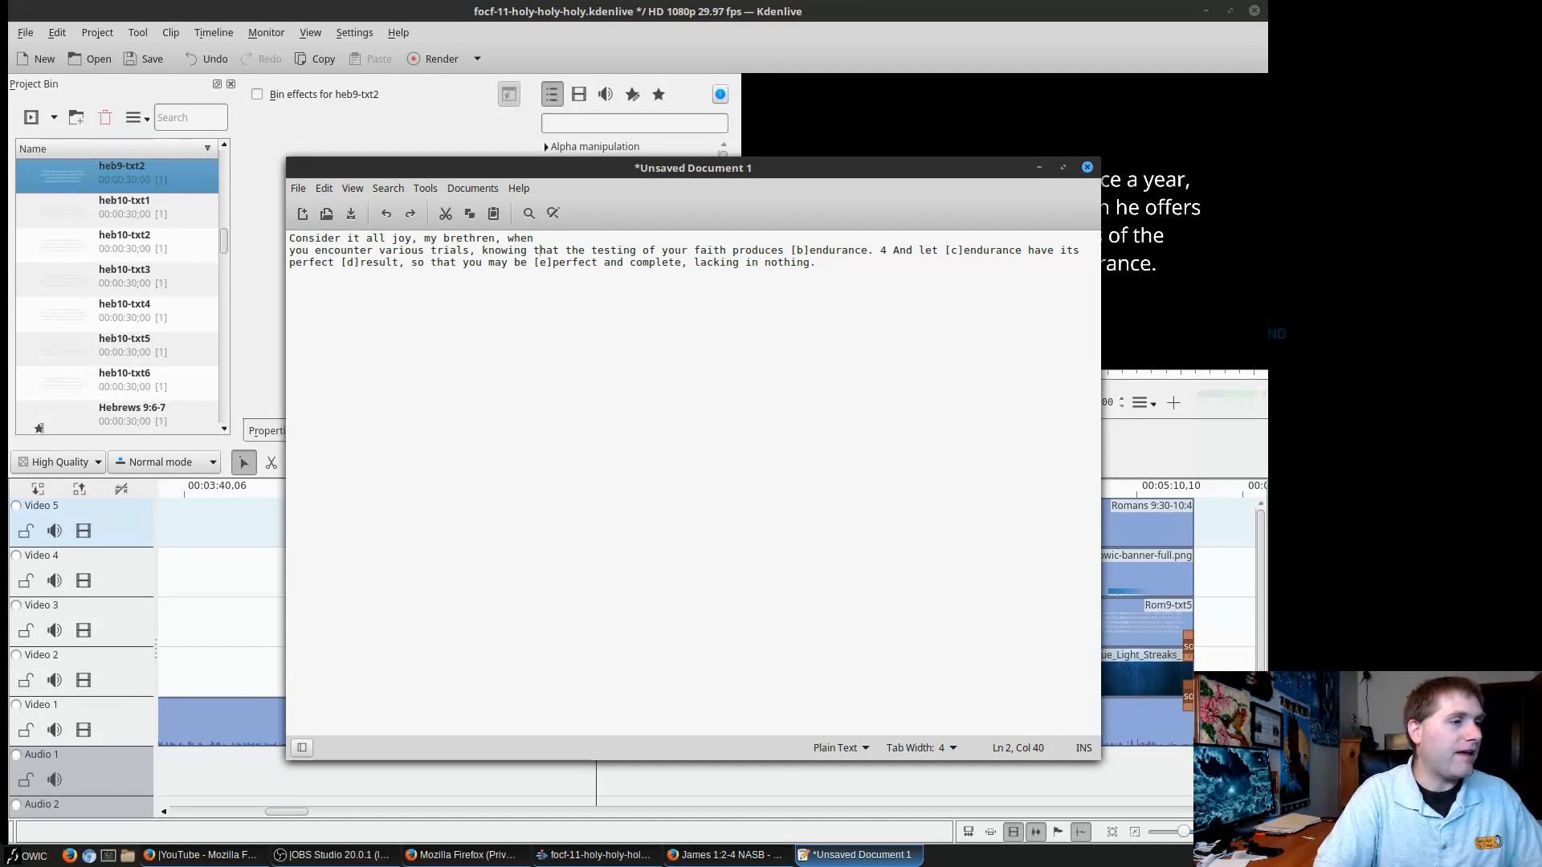
{"action": "key", "text": "BackSpace"}
{"action": "key", "text": "Return"}
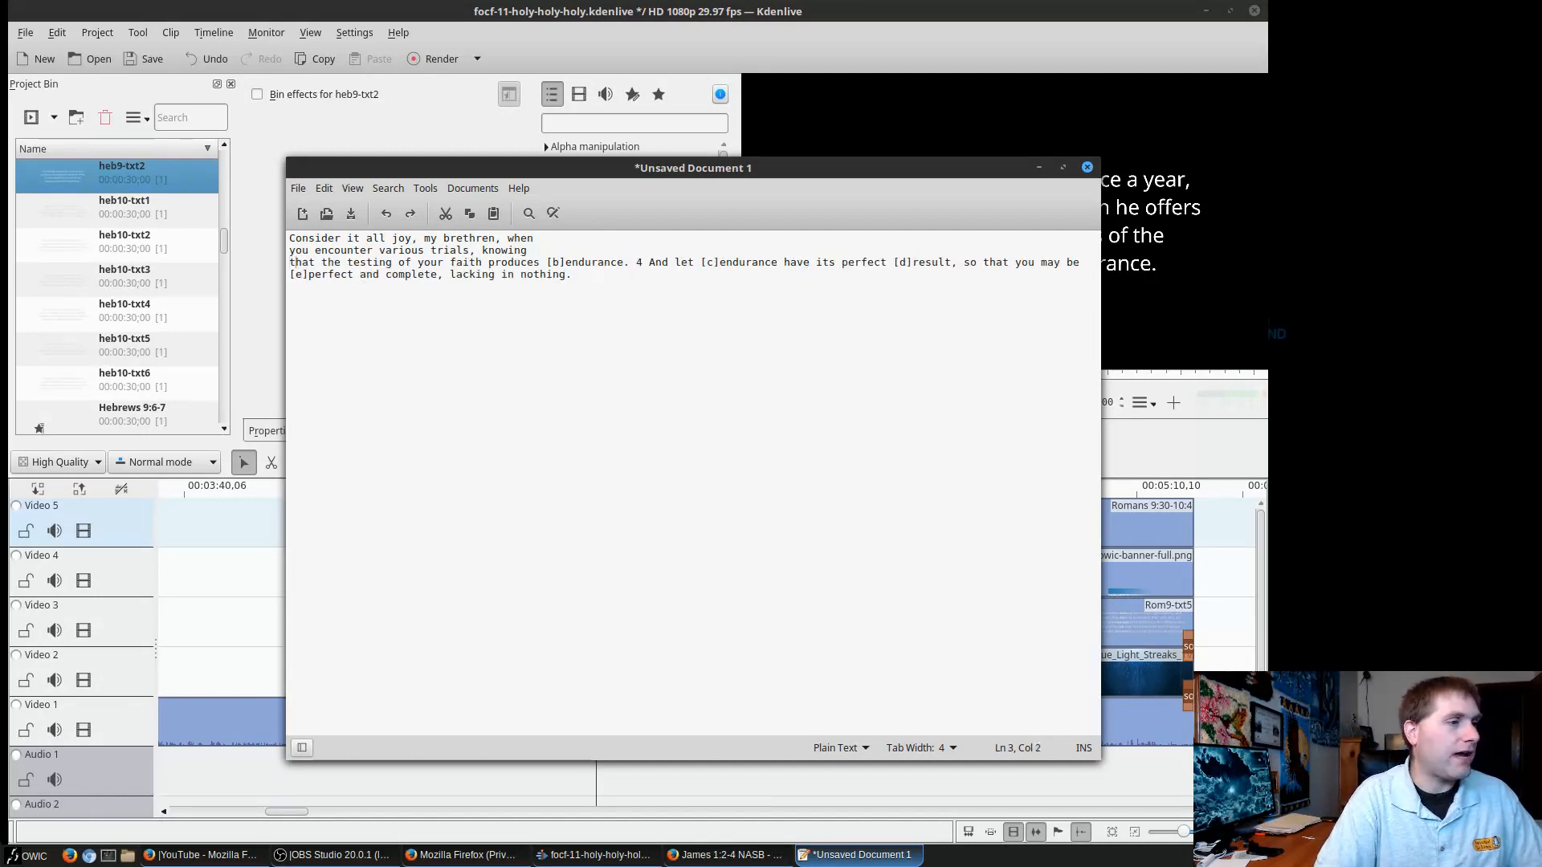
Break the line after "produces" and remove the [b] footnote marker in front of "endurance".
{"action": "key", "text": "Right"}
{"action": "key", "text": "Right"}
{"action": "key", "text": "Right"}
{"action": "key", "text": "Right"}
{"action": "key", "text": "Right"}
{"action": "key", "text": "Right"}
{"action": "key", "text": "Right"}
{"action": "key", "text": "Right"}
{"action": "key", "text": "Right"}
{"action": "key", "text": "Right"}
{"action": "key", "text": "Right"}
{"action": "key", "text": "Right"}
{"action": "key", "text": "Right"}
{"action": "key", "text": "Right"}
{"action": "key", "text": "Right"}
{"action": "key", "text": "Right"}
{"action": "key", "text": "Right"}
{"action": "key", "text": "Right"}
{"action": "key", "text": "Right"}
{"action": "key", "text": "Right"}
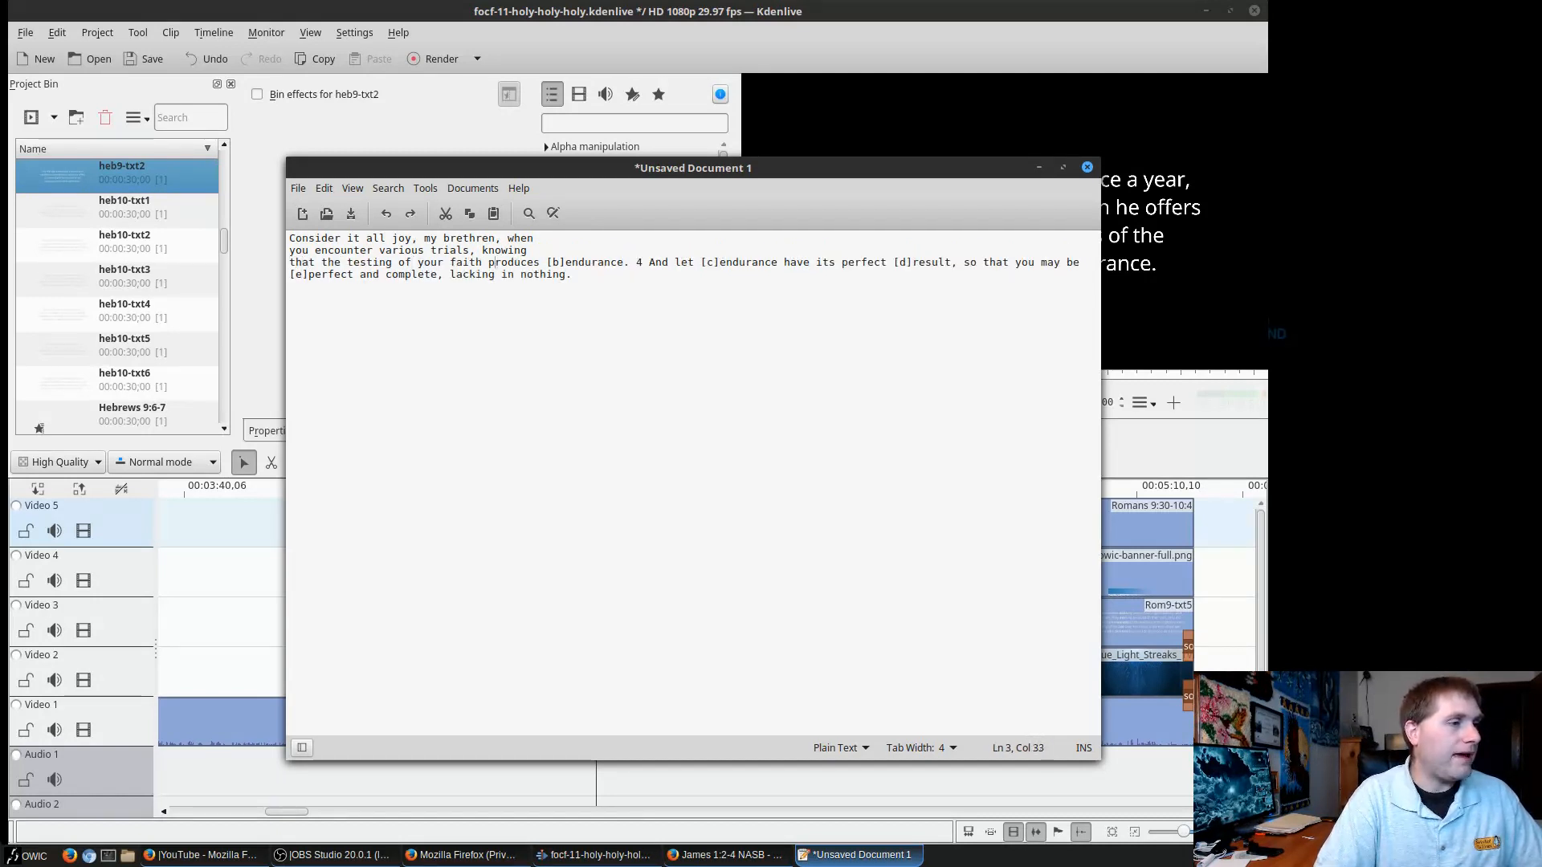
{"action": "key", "text": "Delete"}
{"action": "key", "text": "BackSpace"}
{"action": "key", "text": "BackSpace"}
{"action": "key", "text": "Return"}
Delete the verse number 4 before "And let" and break that line after "have its".
{"action": "key", "text": "Right"}
{"action": "key", "text": "Right"}
{"action": "key", "text": "Right"}
{"action": "key", "text": "Right"}
{"action": "key", "text": "Right"}
{"action": "key", "text": "Right"}
{"action": "key", "text": "Right"}
{"action": "key", "text": "Right"}
{"action": "key", "text": "Right"}
{"action": "key", "text": "Right"}
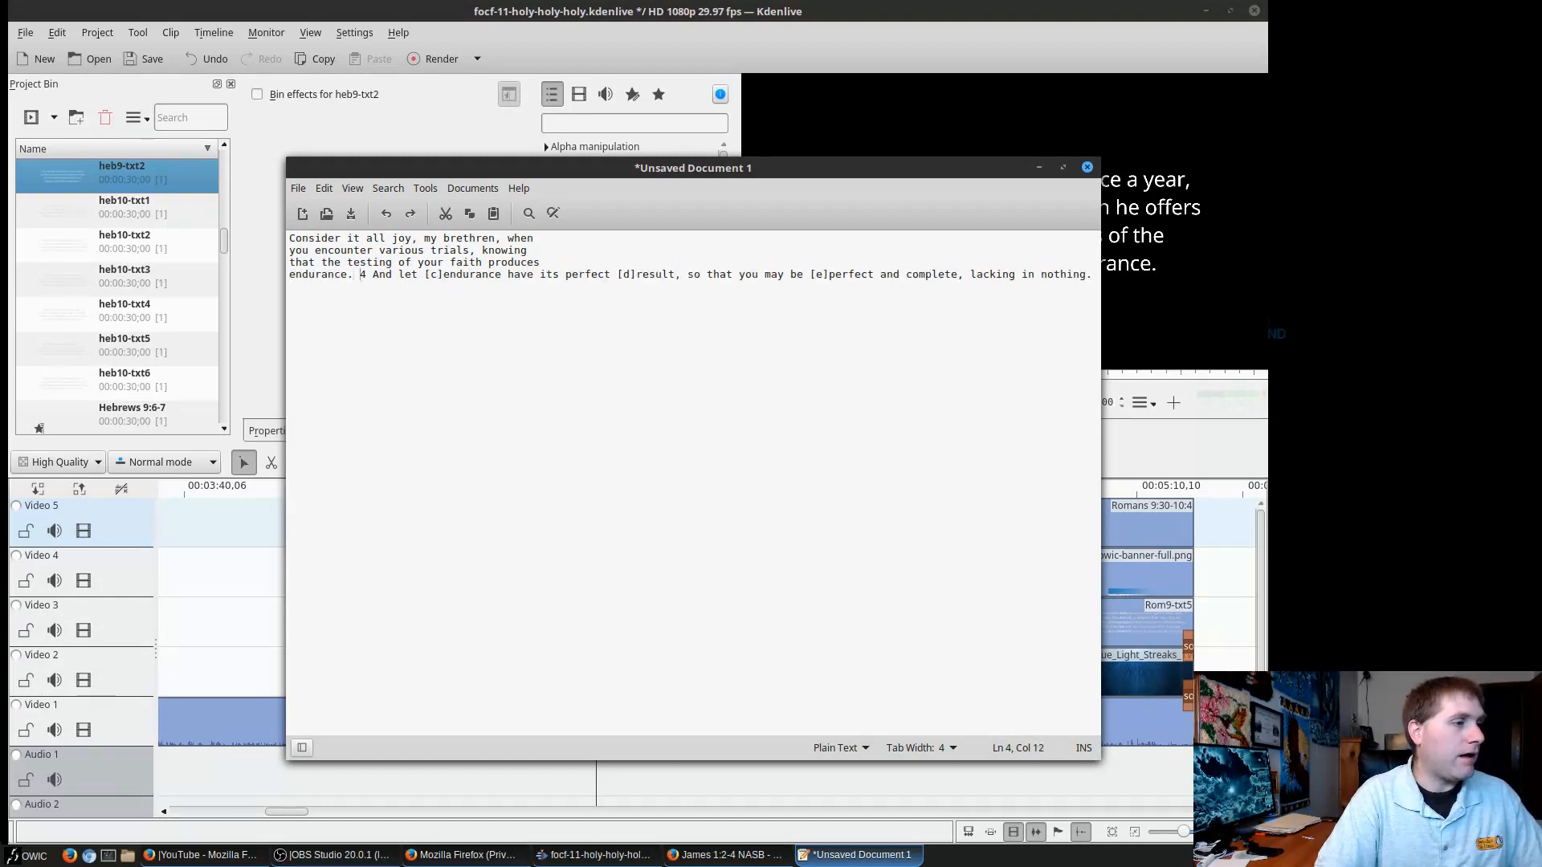
{"action": "key", "text": "Delete"}
{"action": "key", "text": "Delete"}
{"action": "key", "text": "Right"}
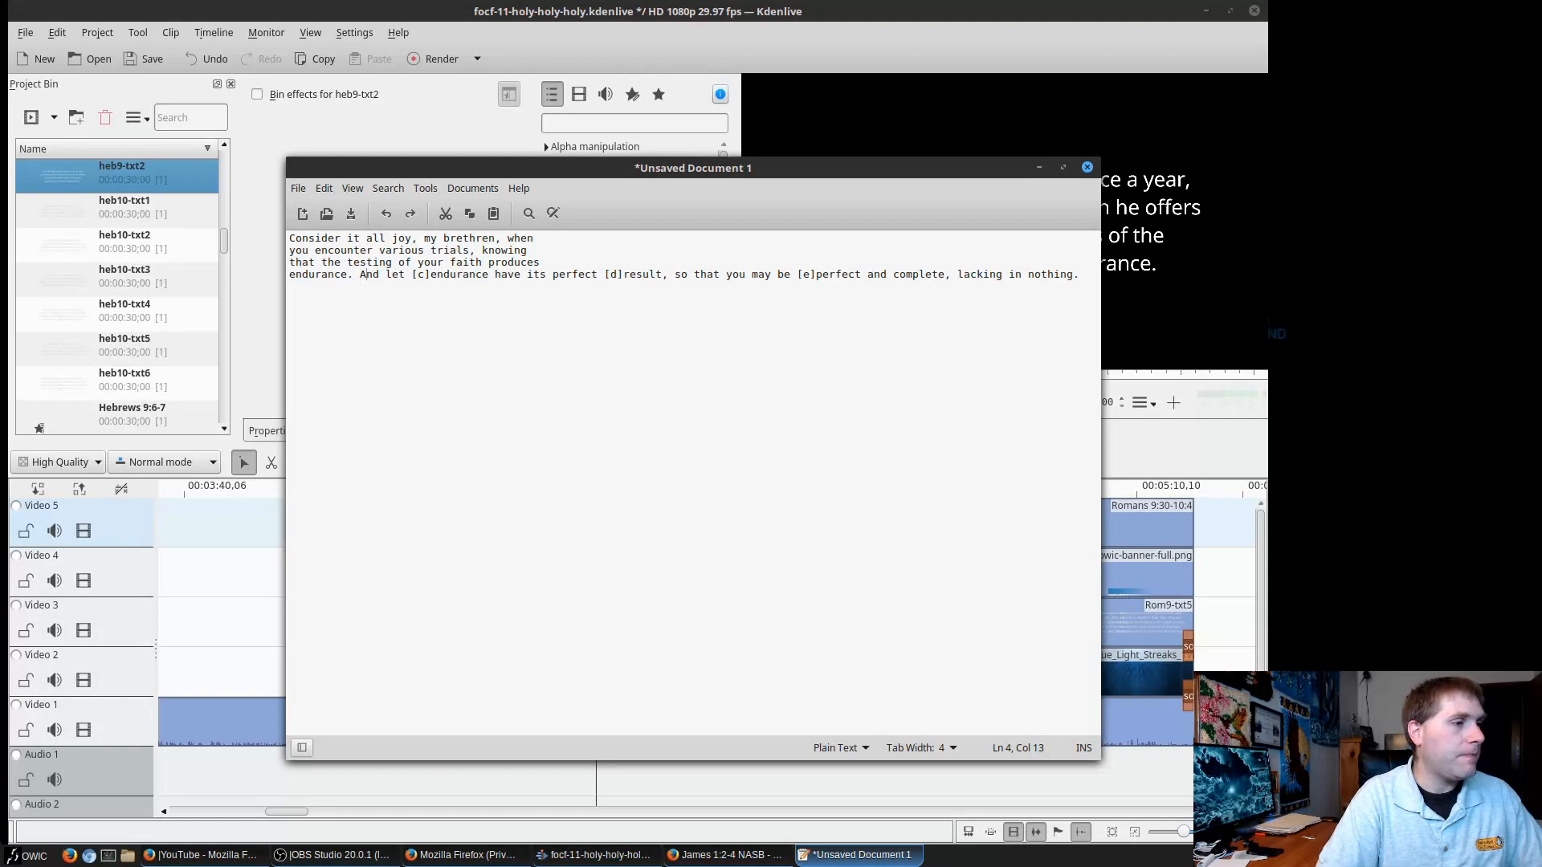
{"action": "key", "text": "BackSpace"}
{"action": "key", "text": "Return"}
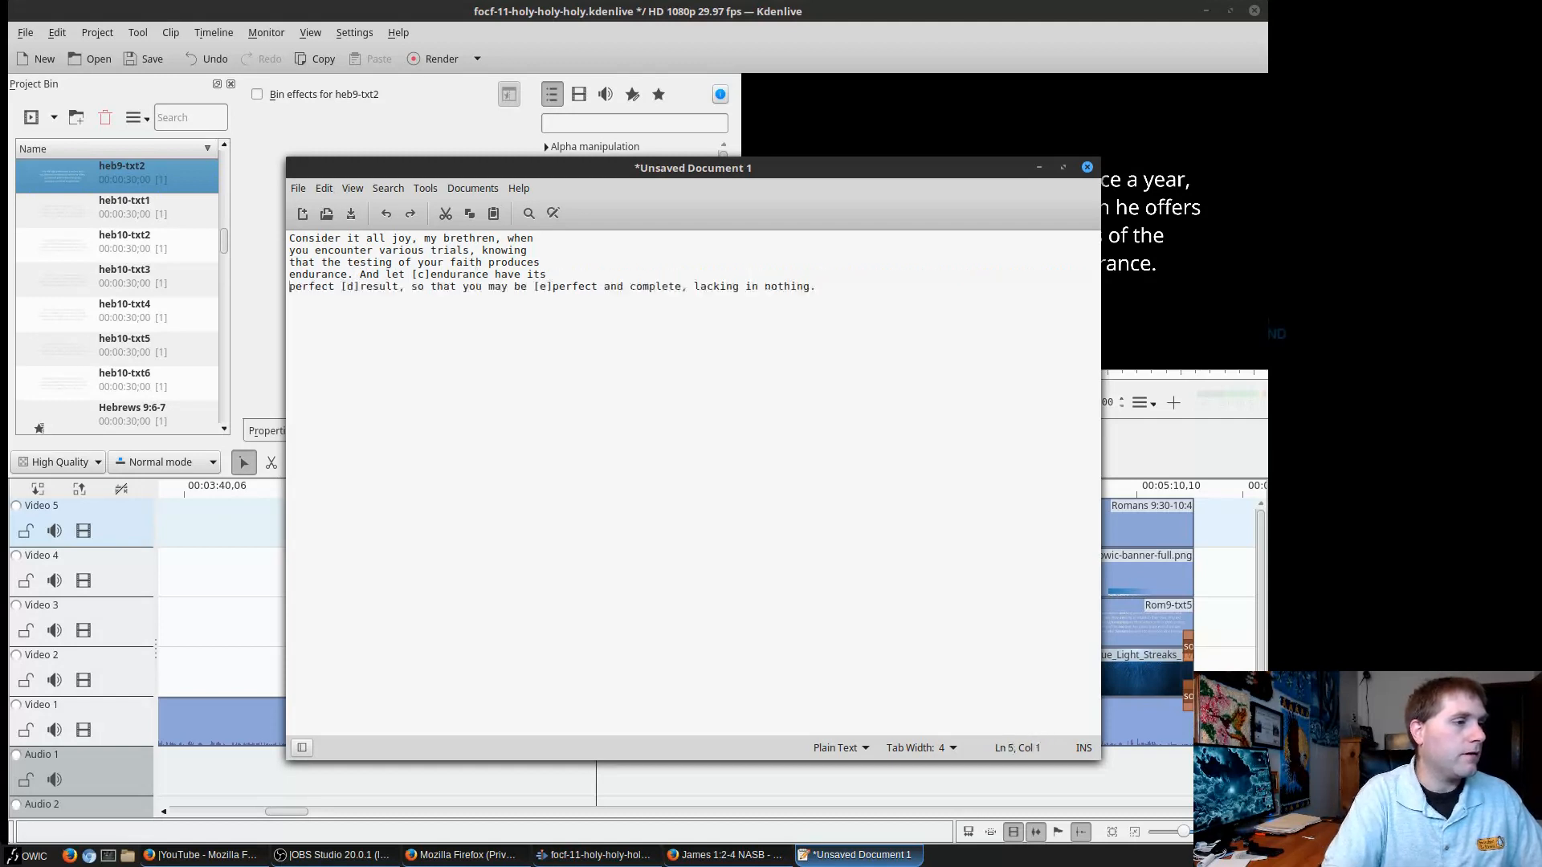
Remove the [d] and [e] footnote markers from the last line and break it after "may be perfect".
{"action": "key", "text": "Right"}
{"action": "key", "text": "Right"}
{"action": "key", "text": "Right"}
{"action": "key", "text": "Right"}
{"action": "key", "text": "Right"}
{"action": "key", "text": "Right"}
{"action": "key", "text": "Right"}
{"action": "key", "text": "Right"}
{"action": "key", "text": "Right"}
{"action": "key", "text": "Right"}
{"action": "key", "text": "BackSpace"}
{"action": "key", "text": "BackSpace"}
{"action": "key", "text": "BackSpace"}
{"action": "key", "text": "Right"}
{"action": "key", "text": "Right"}
{"action": "key", "text": "Right"}
{"action": "key", "text": "Right"}
{"action": "key", "text": "Right"}
{"action": "key", "text": "Right"}
{"action": "key", "text": "Right"}
{"action": "key", "text": "Right"}
{"action": "key", "text": "Right"}
{"action": "key", "text": "Right"}
{"action": "key", "text": "Right"}
{"action": "key", "text": "Right"}
{"action": "key", "text": "Right"}
{"action": "key", "text": "Right"}
{"action": "key", "text": "BackSpace"}
{"action": "key", "text": "BackSpace"}
{"action": "key", "text": "BackSpace"}
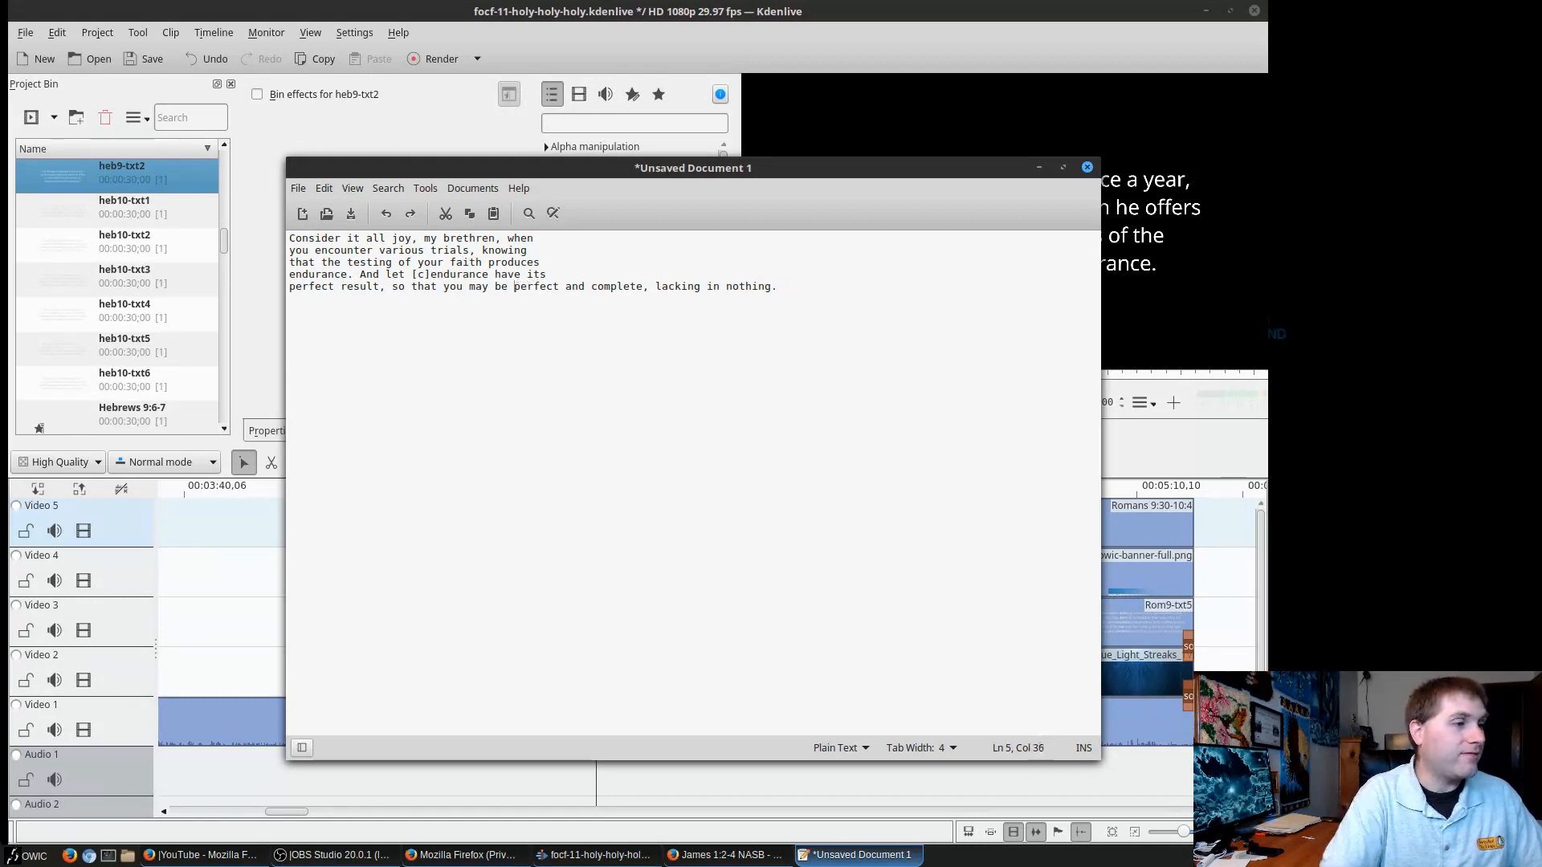
{"action": "key", "text": "BackSpace"}
{"action": "key", "text": "Return"}
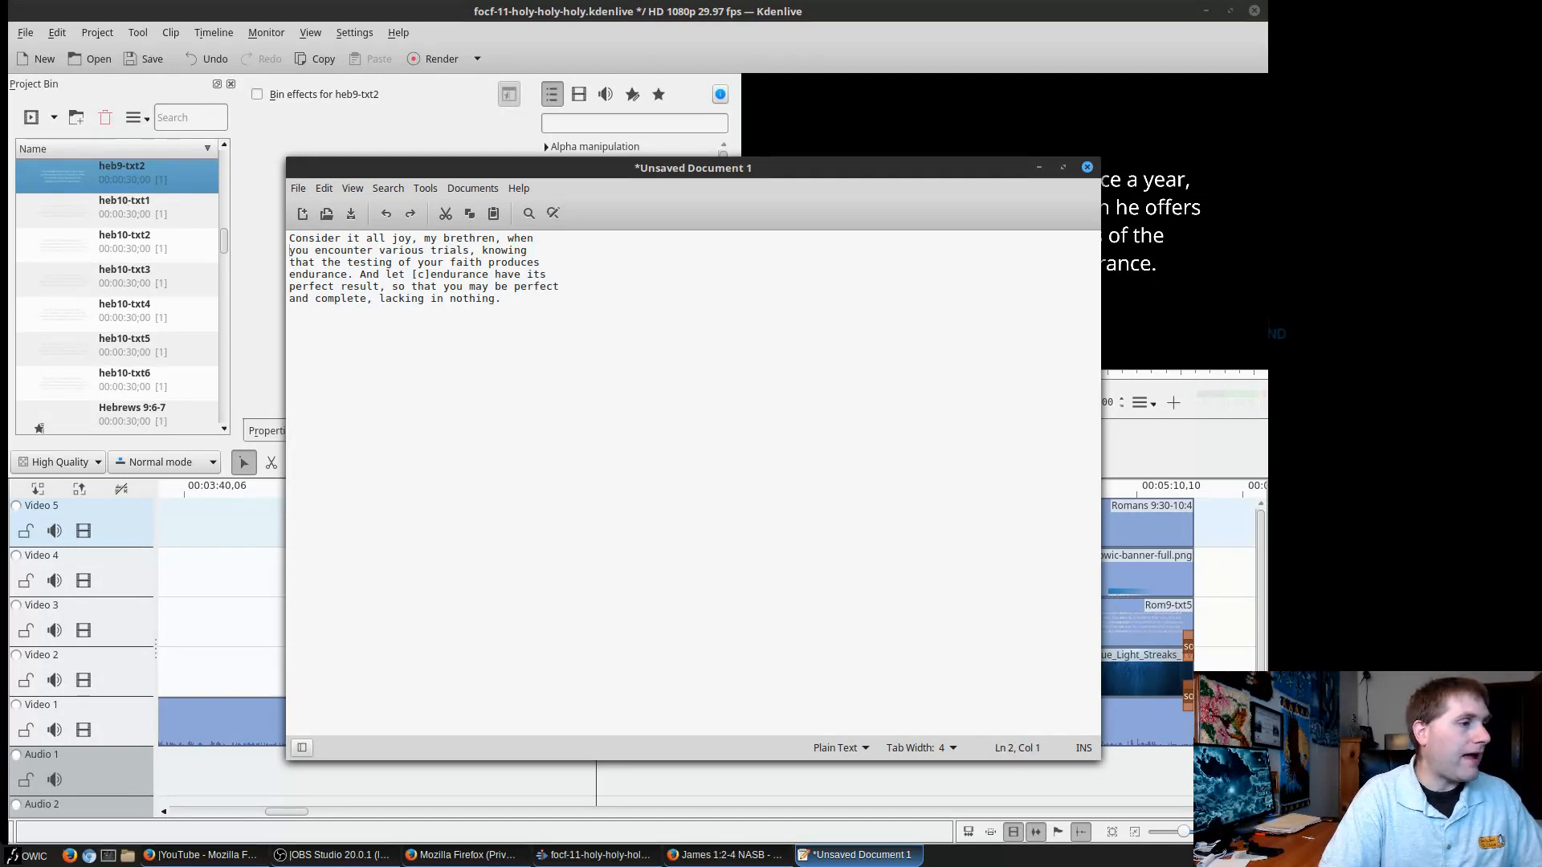
Delete the remaining [c] footnote marker in front of "endurance" in the fourth line.
{"action": "key", "text": "Right"}
{"action": "key", "text": "Right"}
{"action": "key", "text": "Right"}
{"action": "key", "text": "Right"}
{"action": "key", "text": "Right"}
{"action": "key", "text": "Right"}
{"action": "key", "text": "Right"}
{"action": "key", "text": "Right"}
{"action": "key", "text": "Right"}
{"action": "key", "text": "Right"}
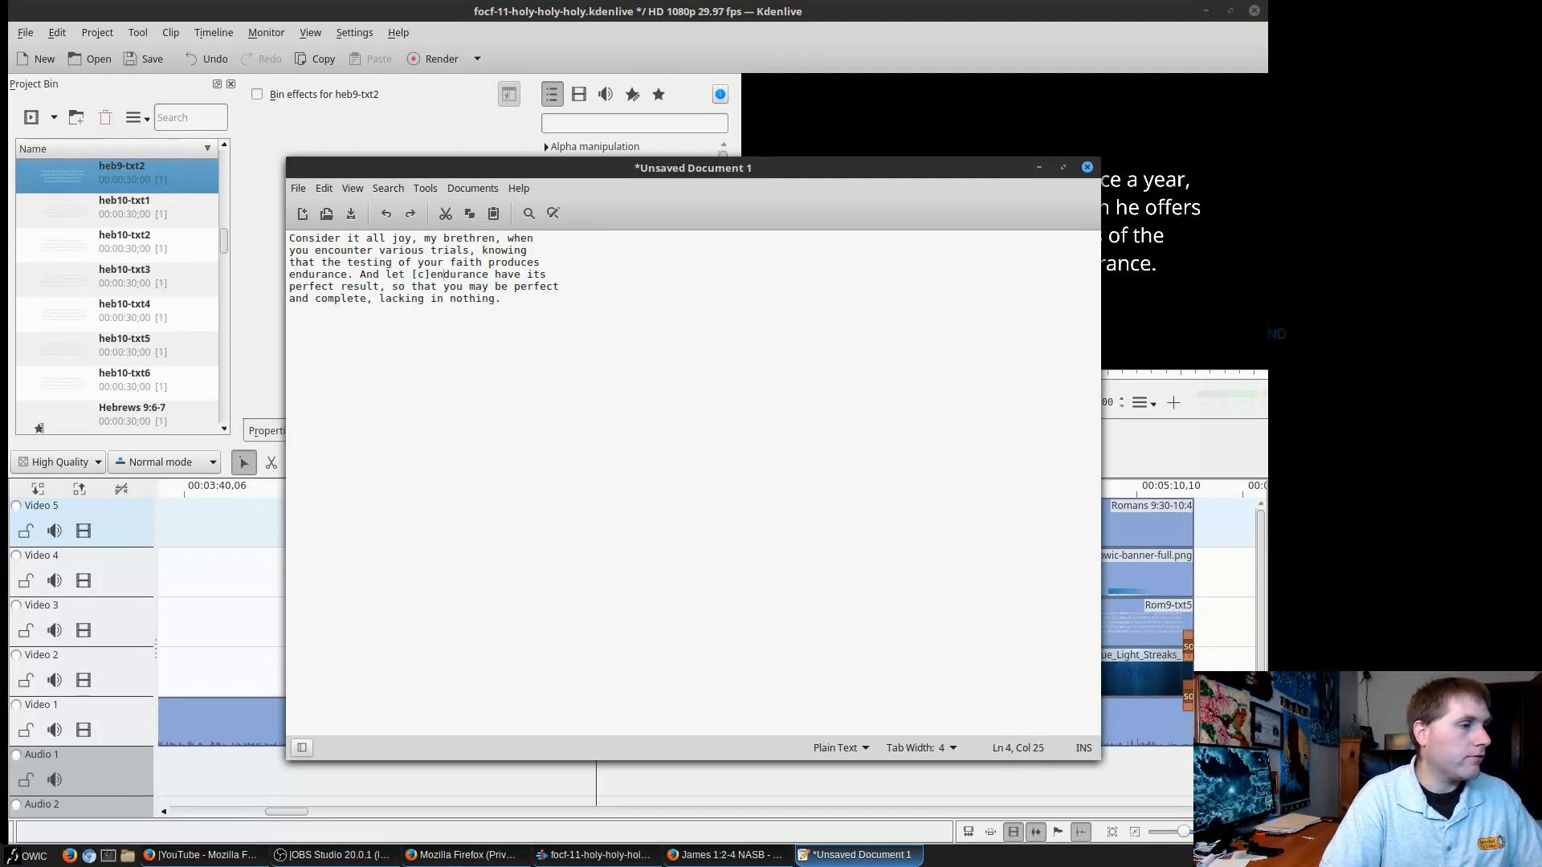
{"action": "key", "text": "BackSpace"}
{"action": "key", "text": "BackSpace"}
{"action": "key", "text": "Delete"}
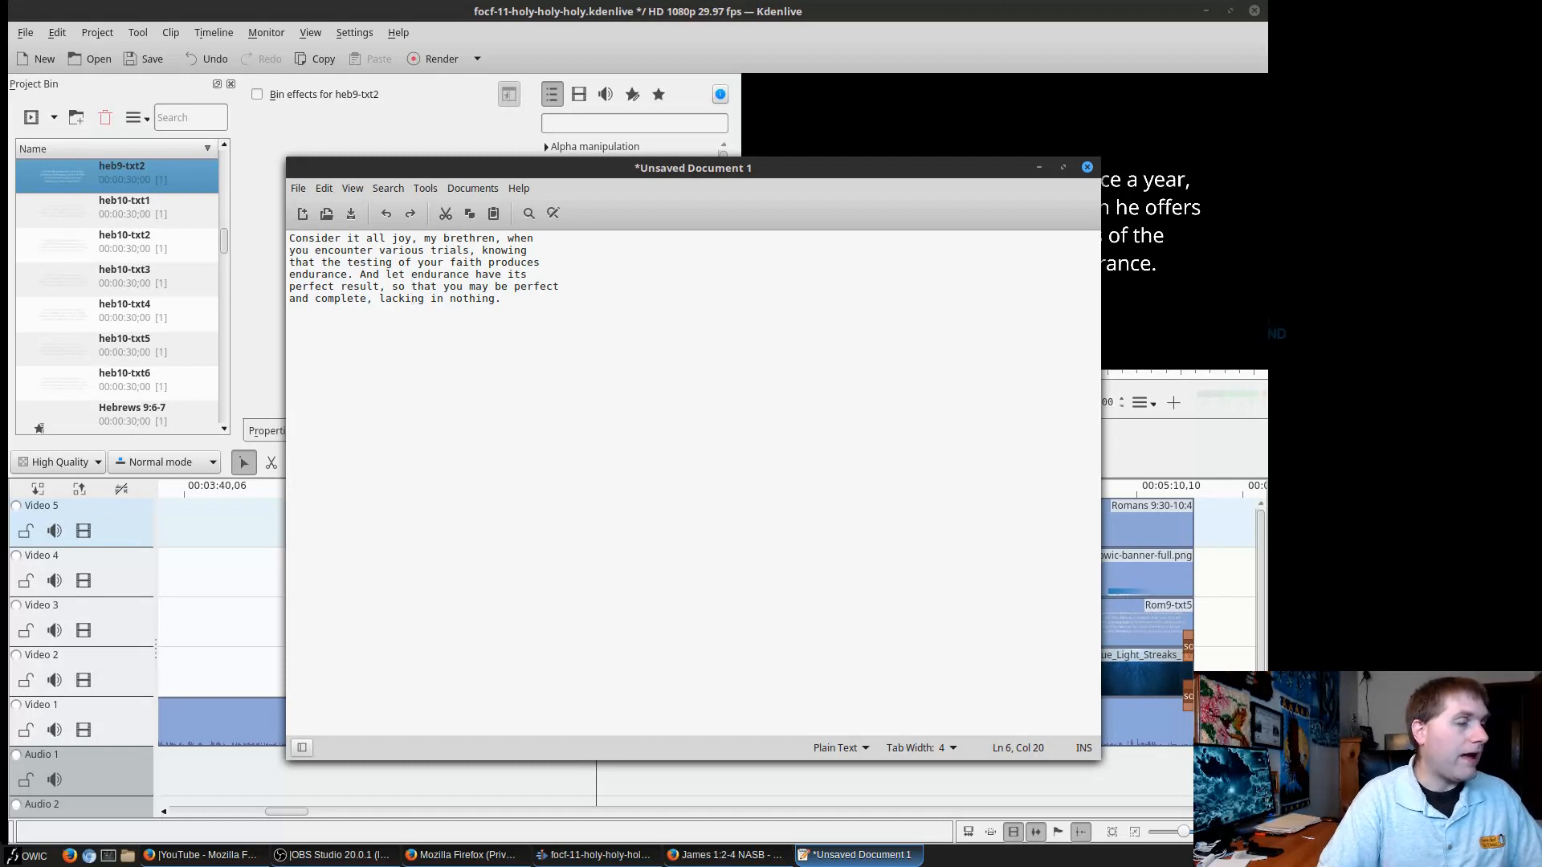
Add two line breaks after the passage and copy all six lines of cleaned verse text.
{"action": "left_click", "coordinate": [552, 307]}
{"action": "key", "text": "Return"}
{"action": "key", "text": "Return"}
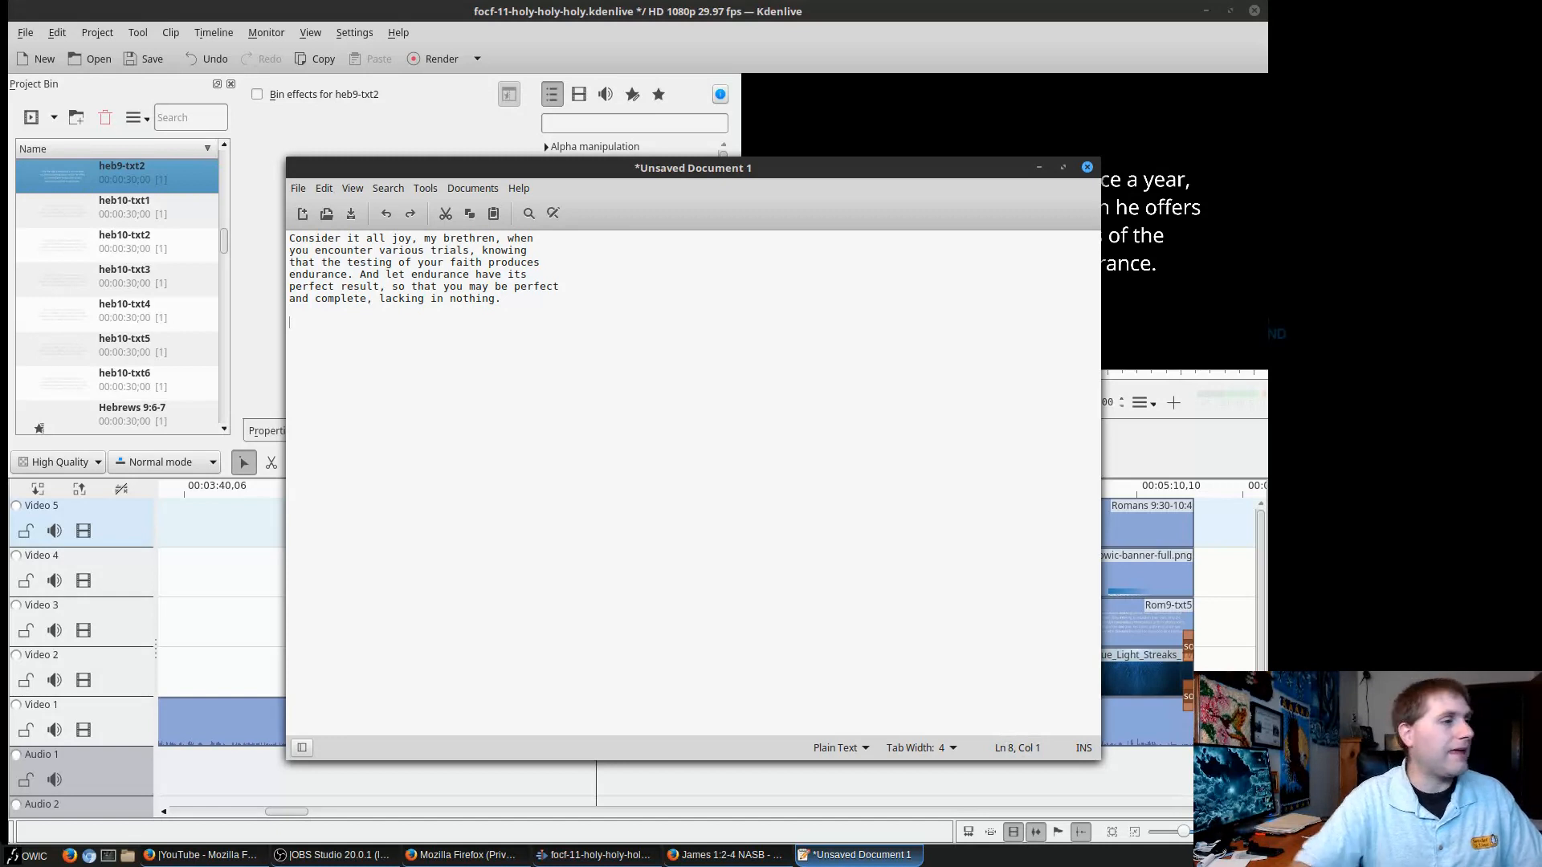
{"action": "left_click_drag", "start_coordinate": [505, 317], "coordinate": [222, 232]}
{"action": "key", "text": "ctrl+c"}
{"action": "key", "text": "BackSpace"}
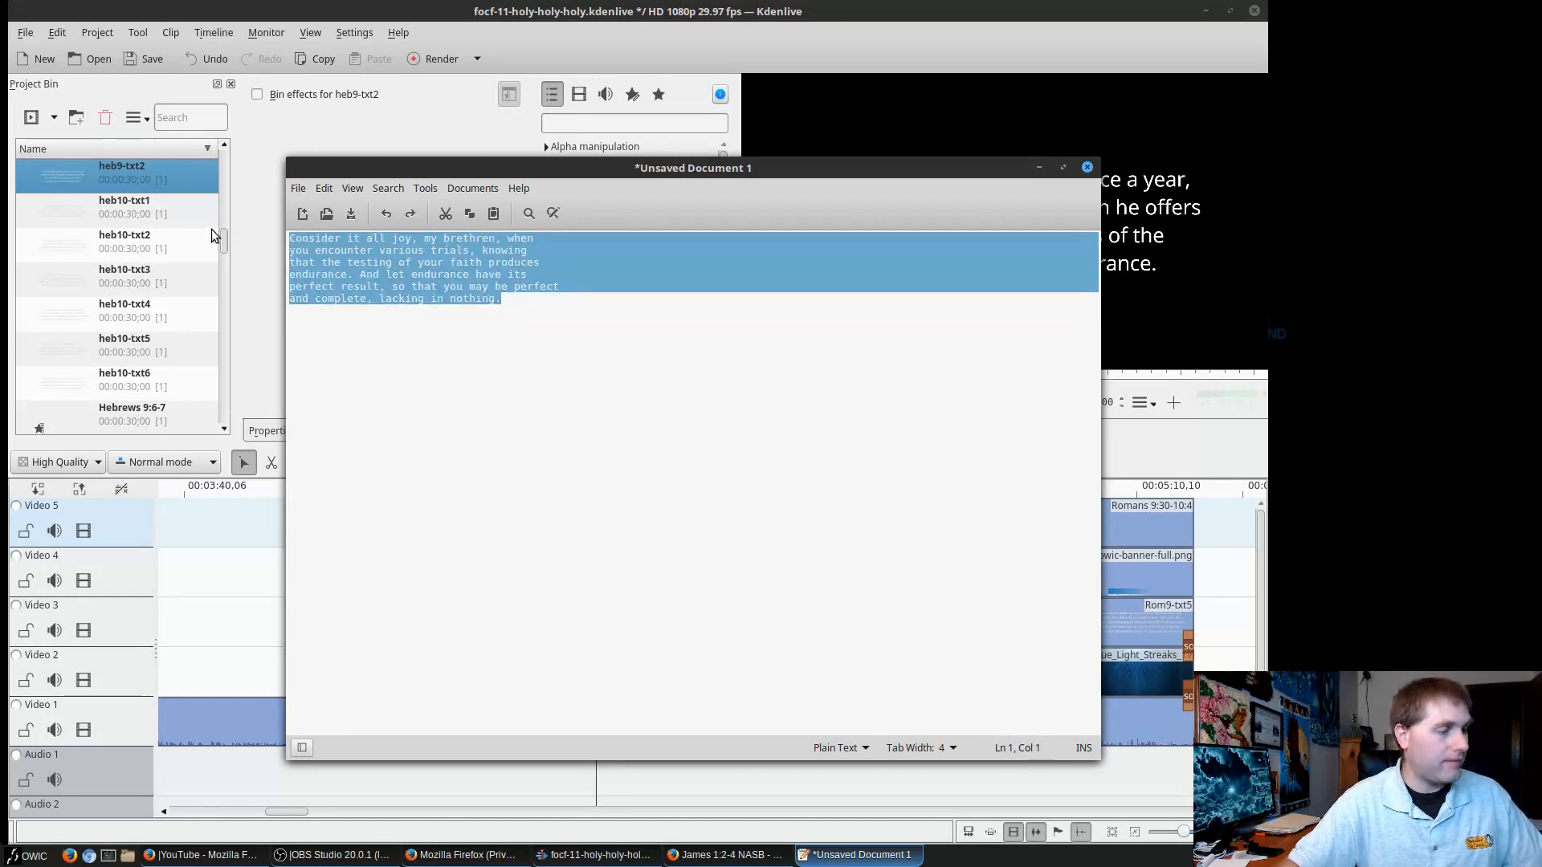
Switch to Kdenlive and preview the verse titles from heb9-txt1 through heb10-txt3 in the project bin.
{"action": "left_click", "coordinate": [450, 8]}
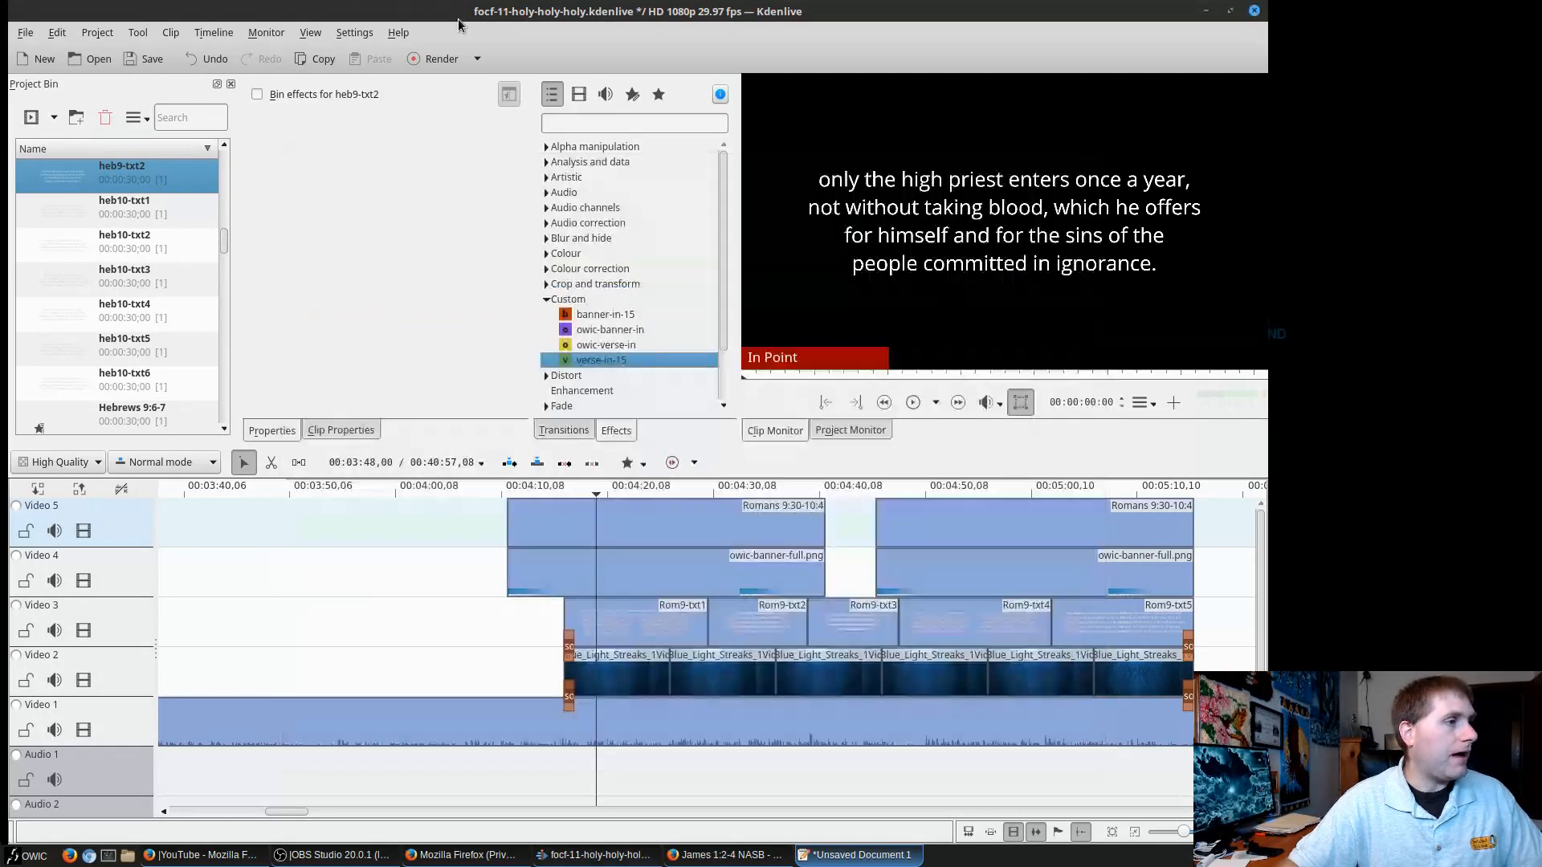
{"action": "left_click", "coordinate": [125, 215]}
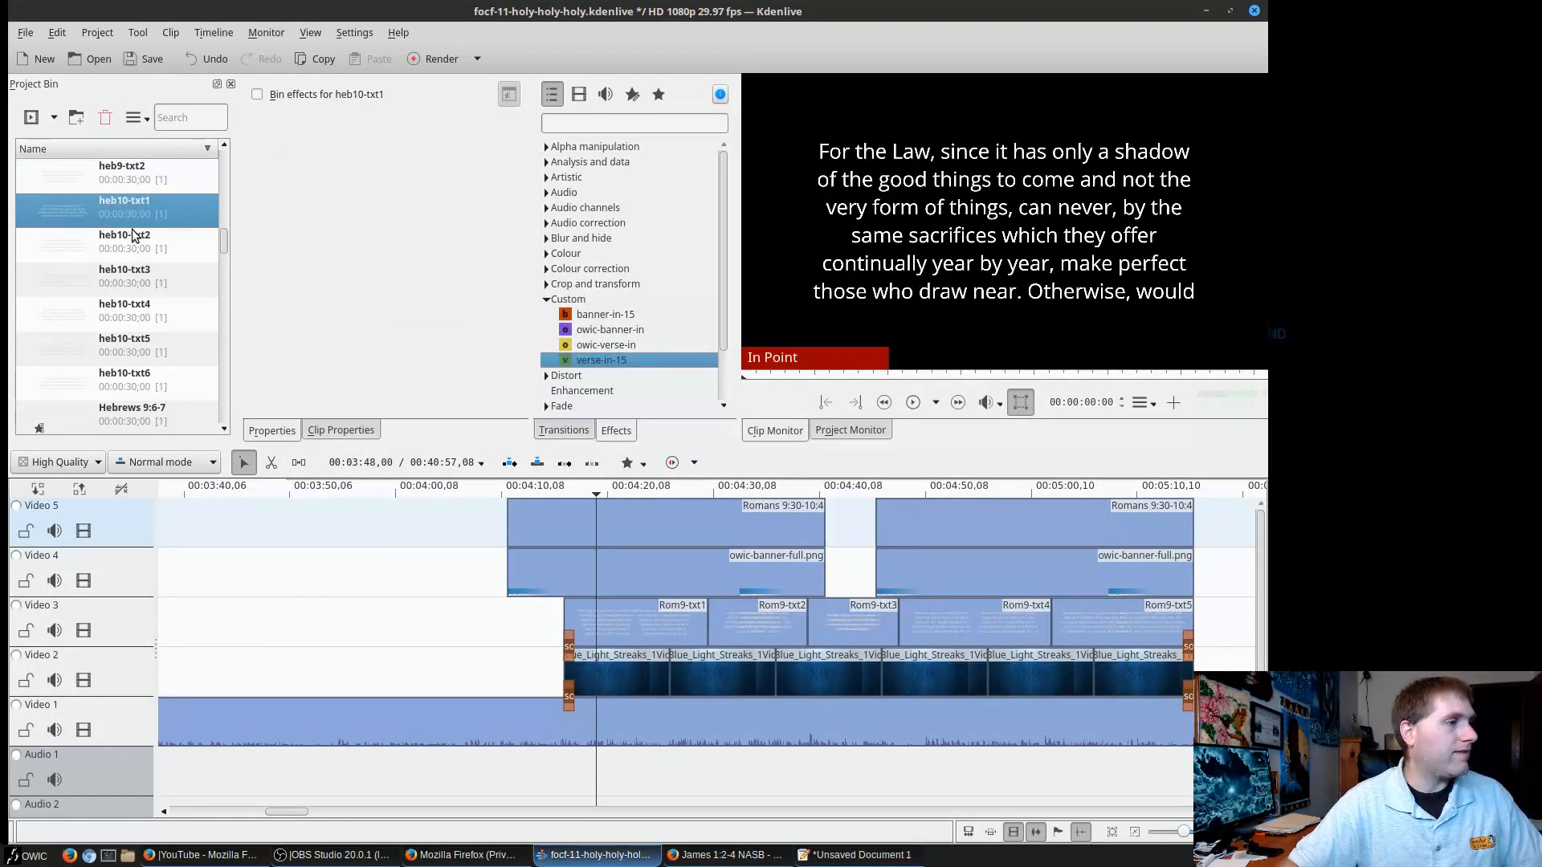
{"action": "scroll", "coordinate": [122, 216], "scroll_direction": "up", "scroll_amount": 1}
{"action": "left_click", "coordinate": [135, 236]}
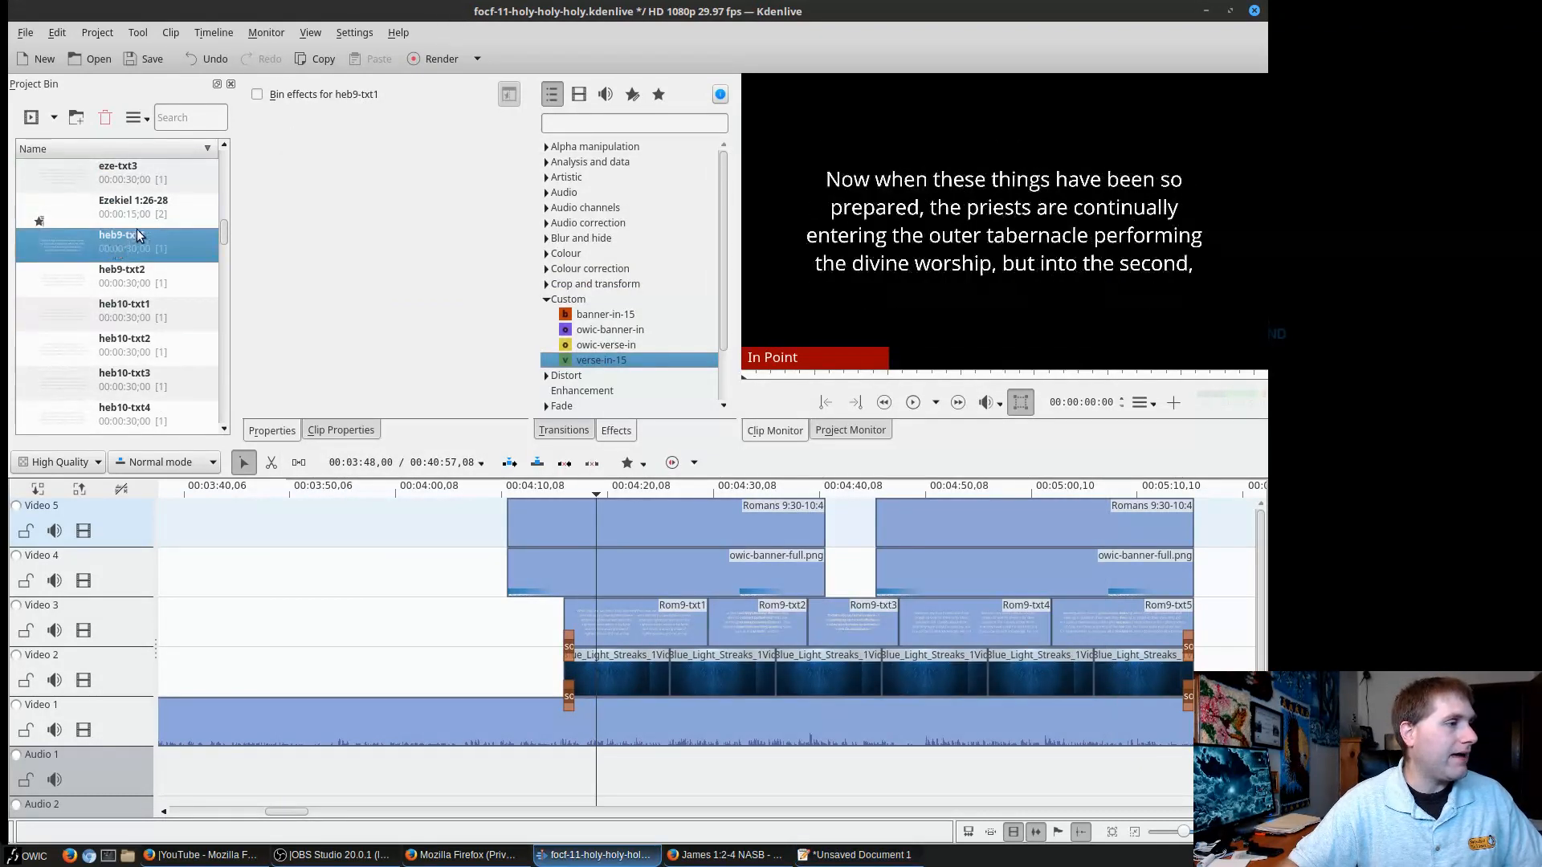
{"action": "left_click", "coordinate": [129, 273]}
{"action": "left_click", "coordinate": [114, 325]}
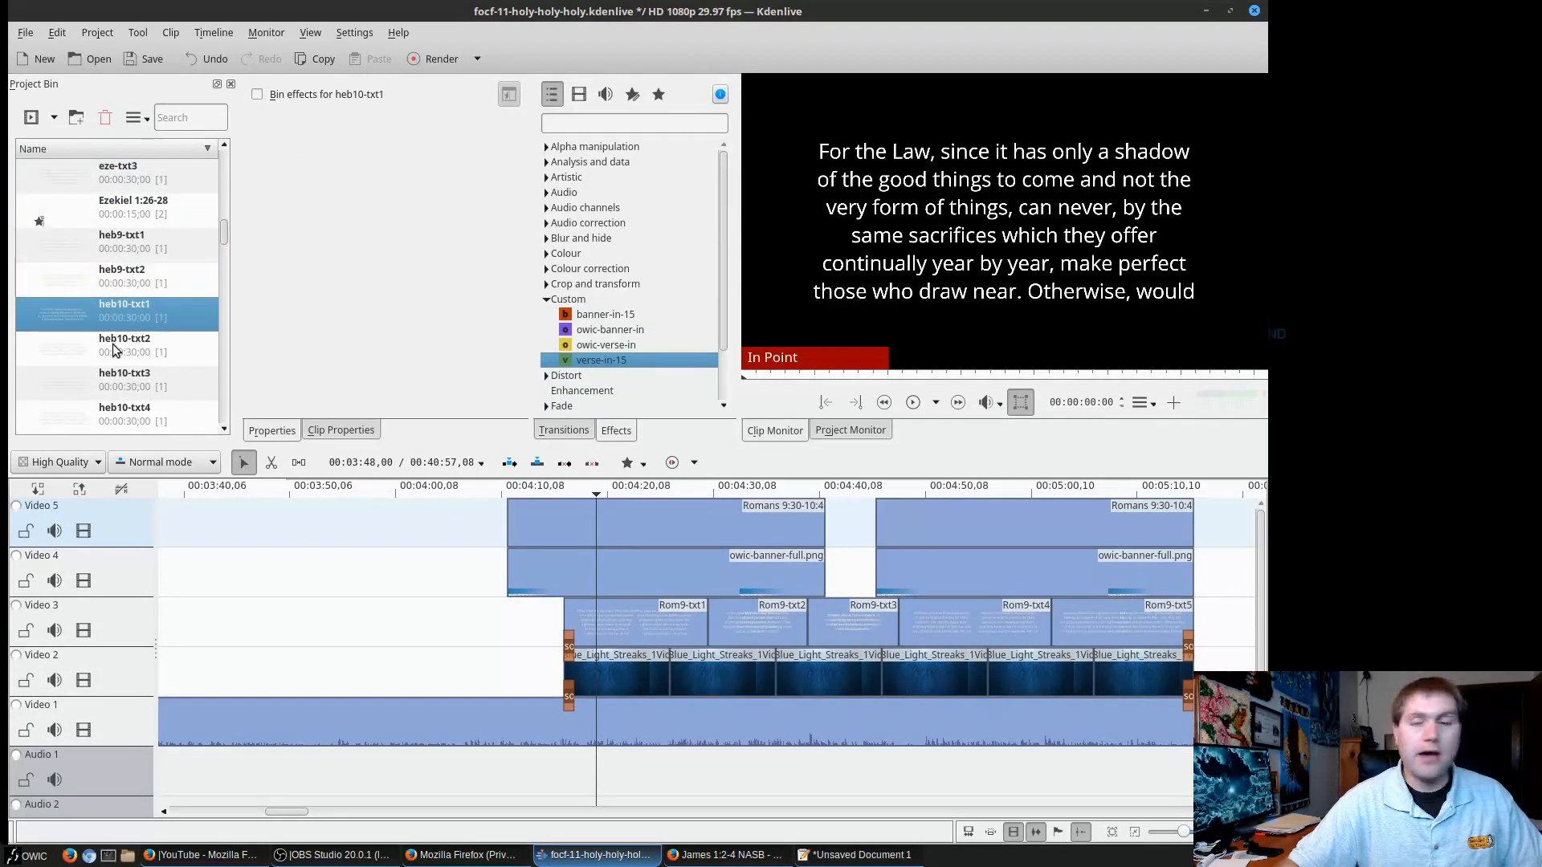
{"action": "left_click", "coordinate": [112, 351]}
{"action": "left_click", "coordinate": [90, 388]}
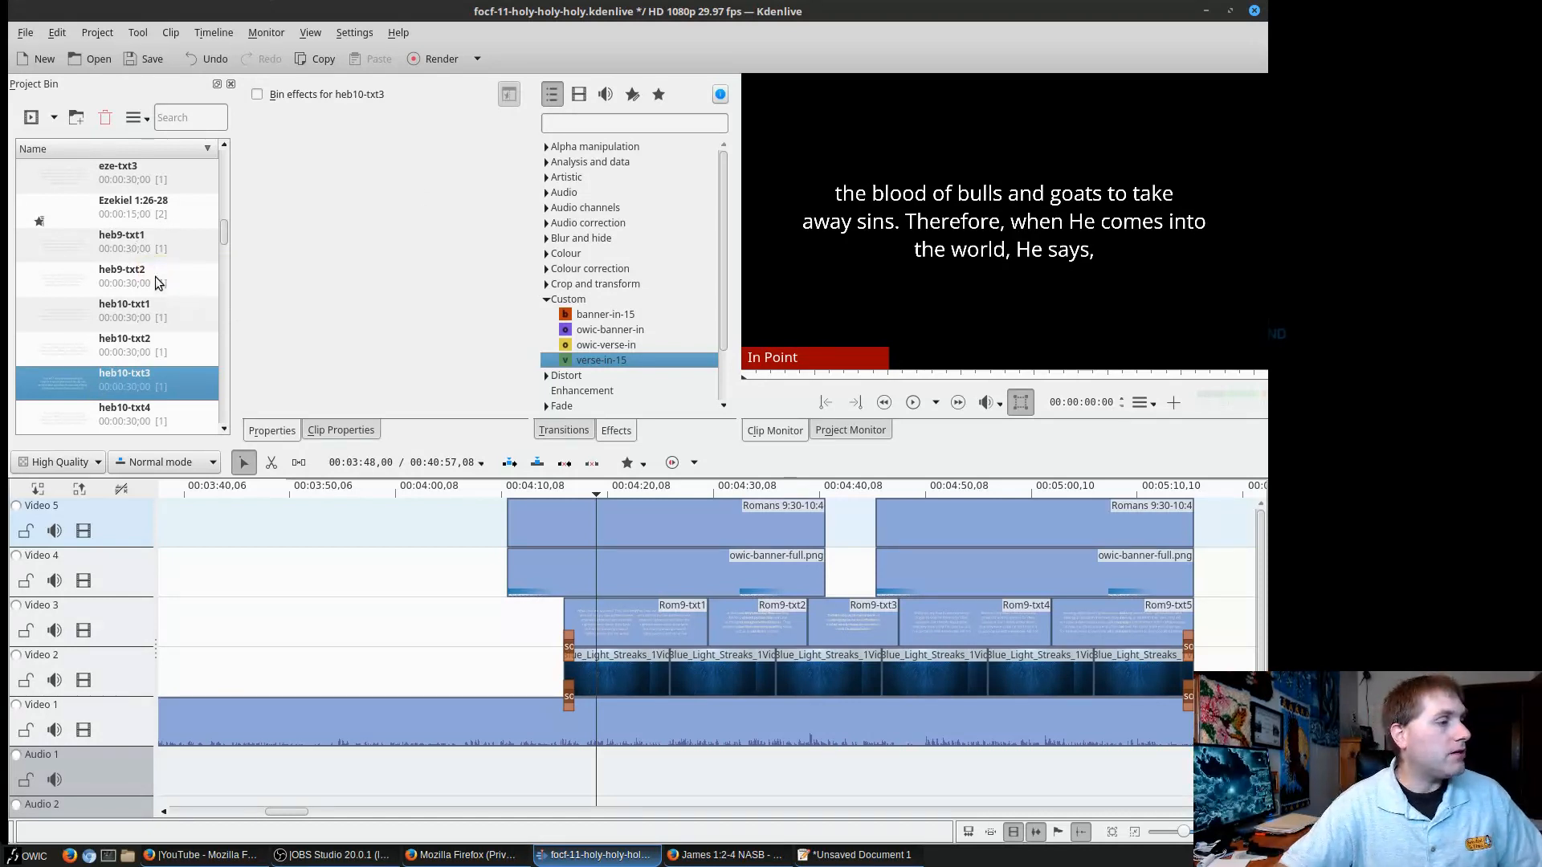
Duplicate the heb9-txt1 title clip and rename the copy as jas1-txt1.
{"action": "left_click", "coordinate": [93, 249]}
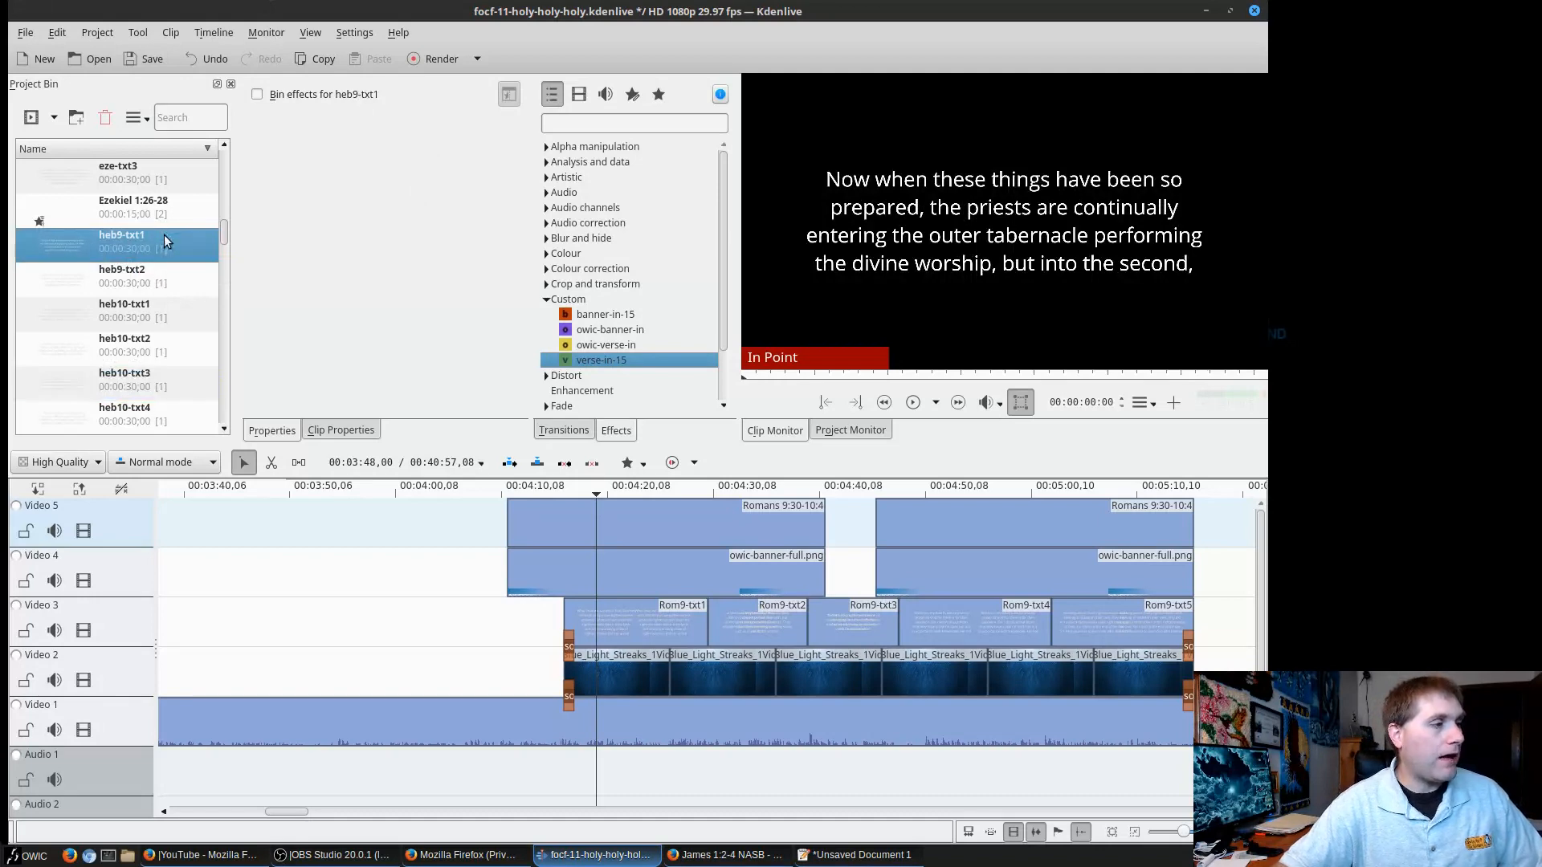
{"action": "key", "text": "ctrl+d"}
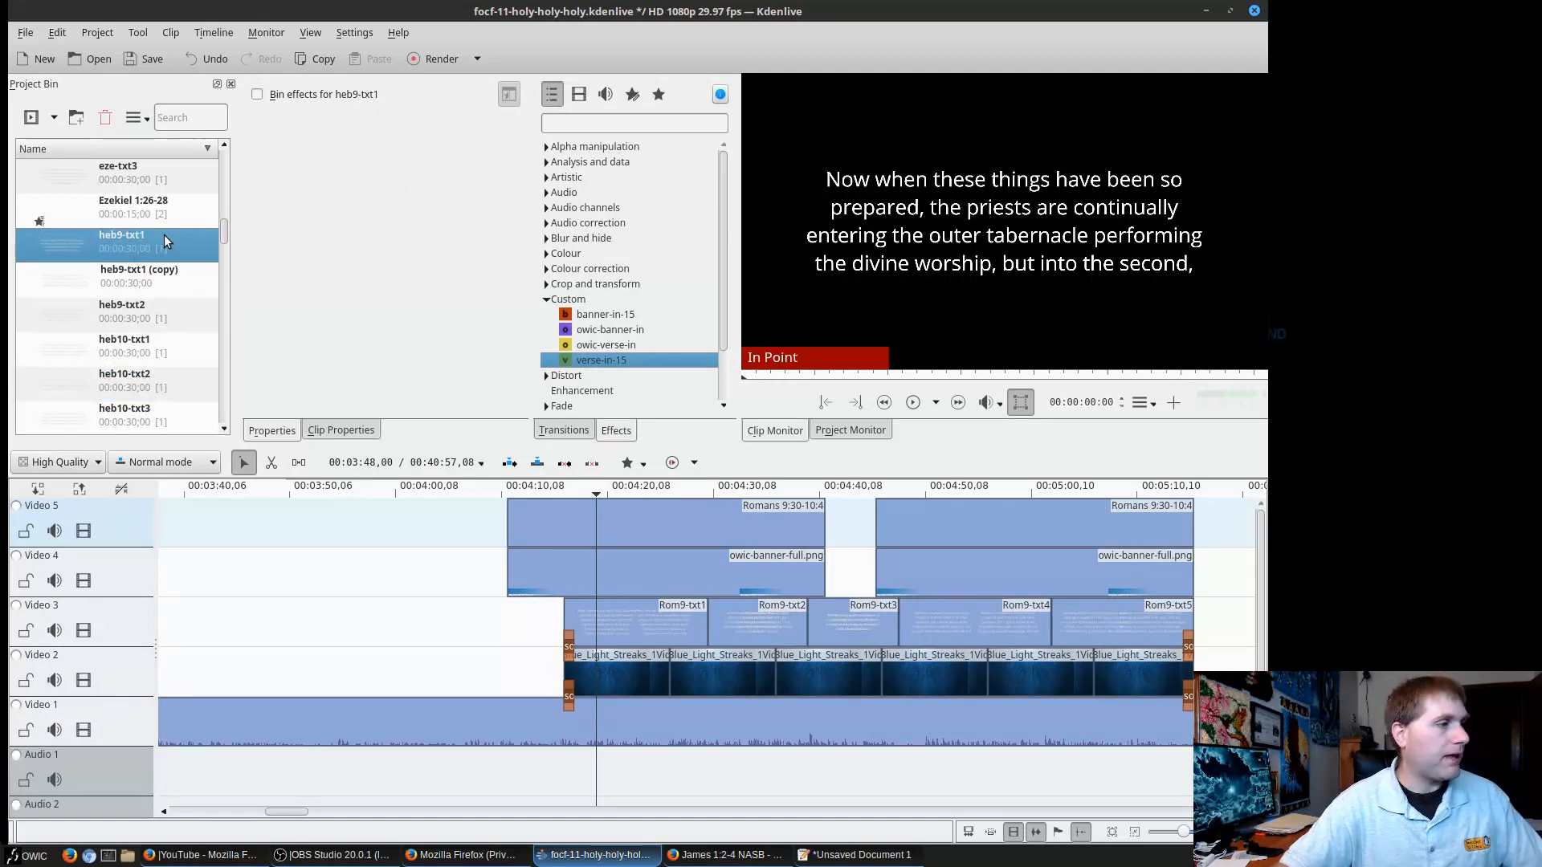
{"action": "left_click", "coordinate": [157, 277]}
{"action": "key", "text": "F2"}
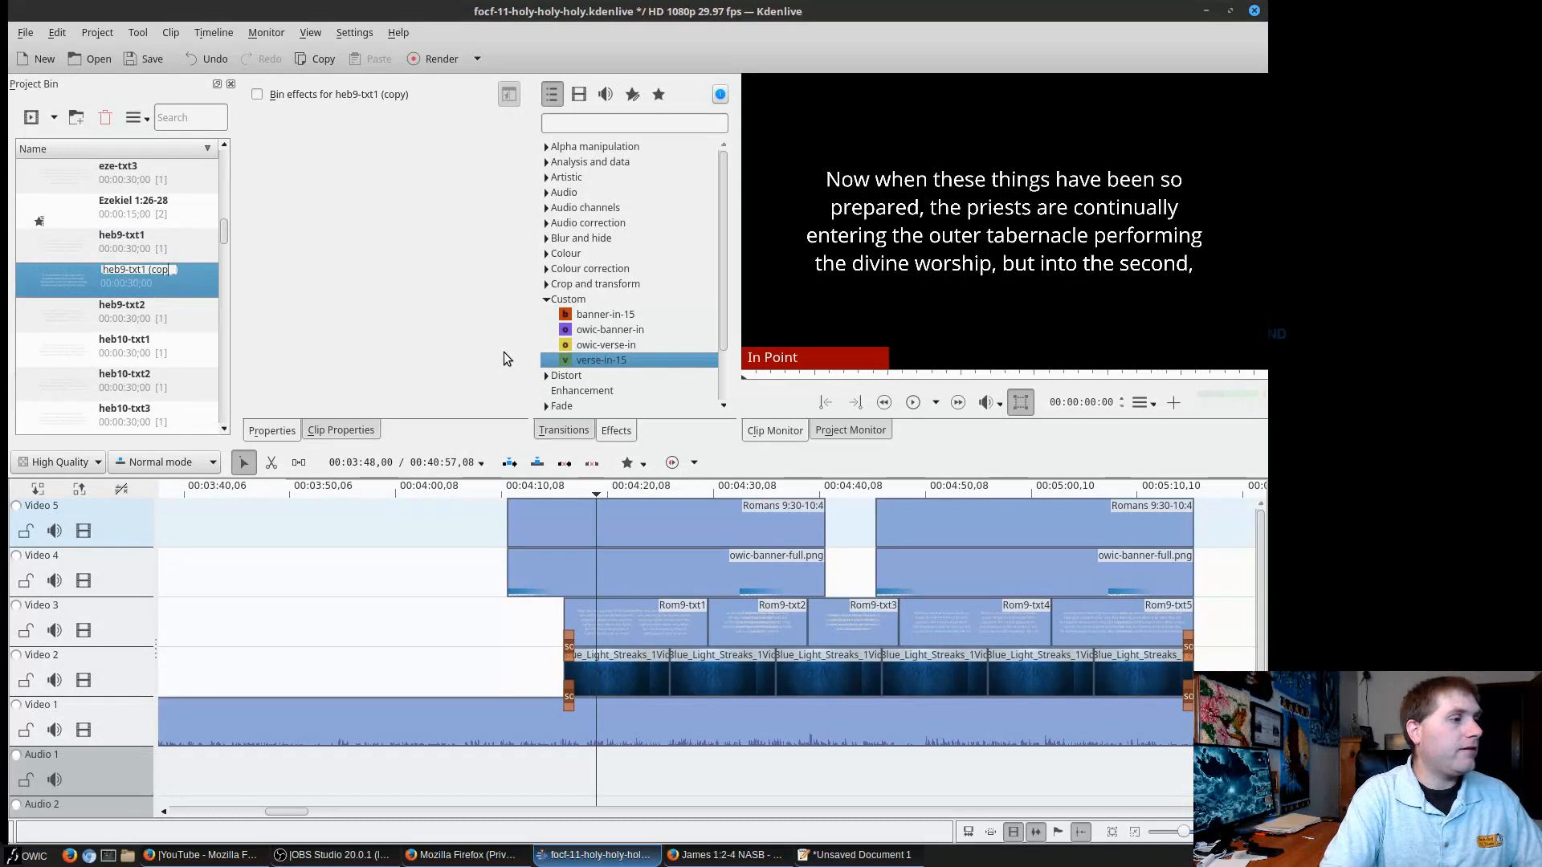
{"action": "type", "text": "ja"}
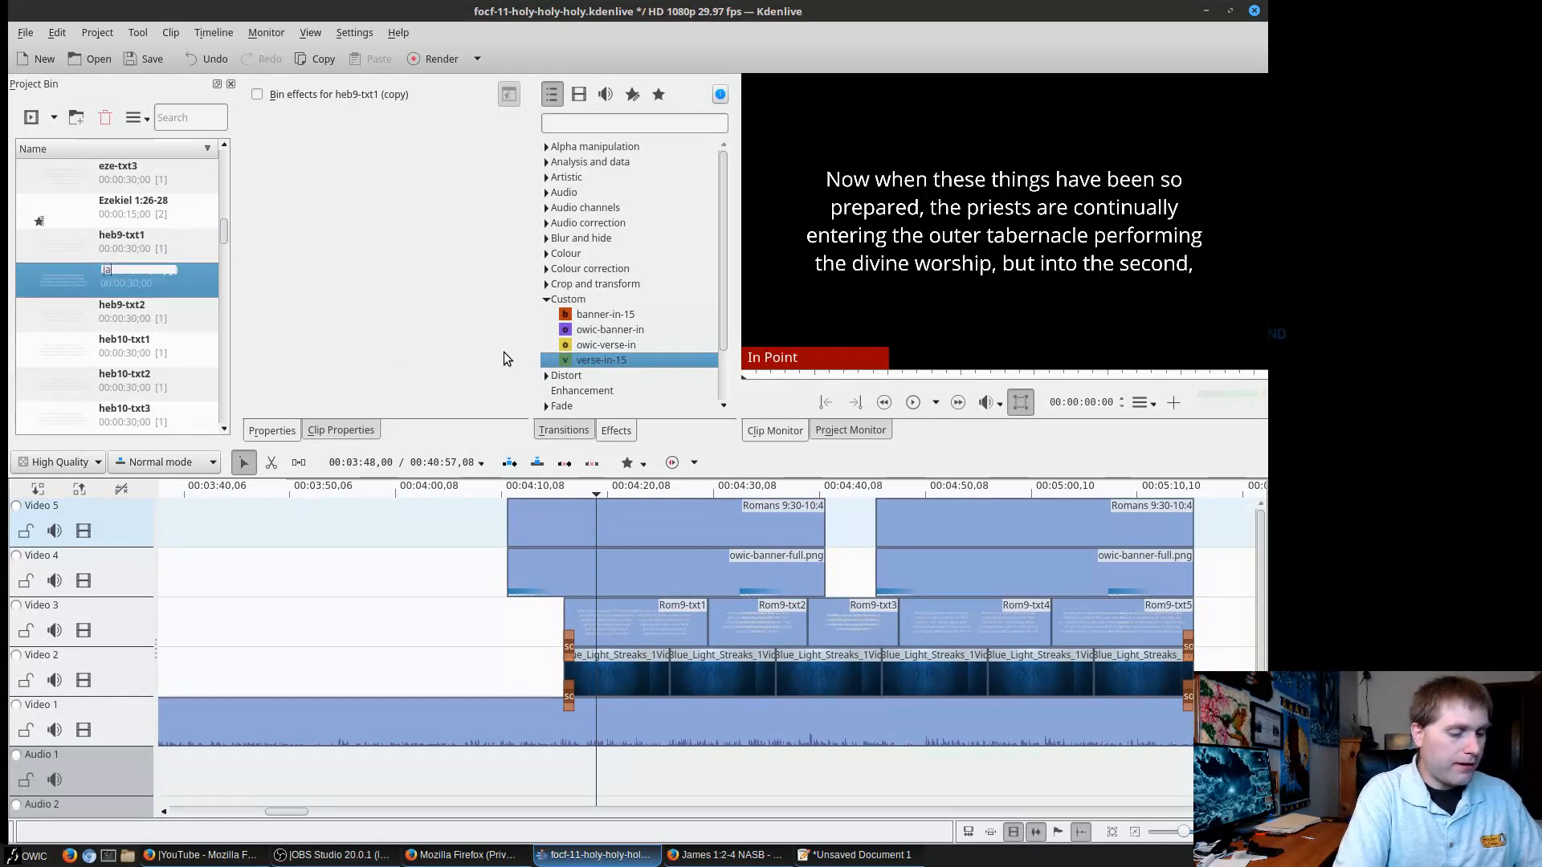
{"action": "type", "text": "s1-txt1"}
{"action": "key", "text": "Return"}
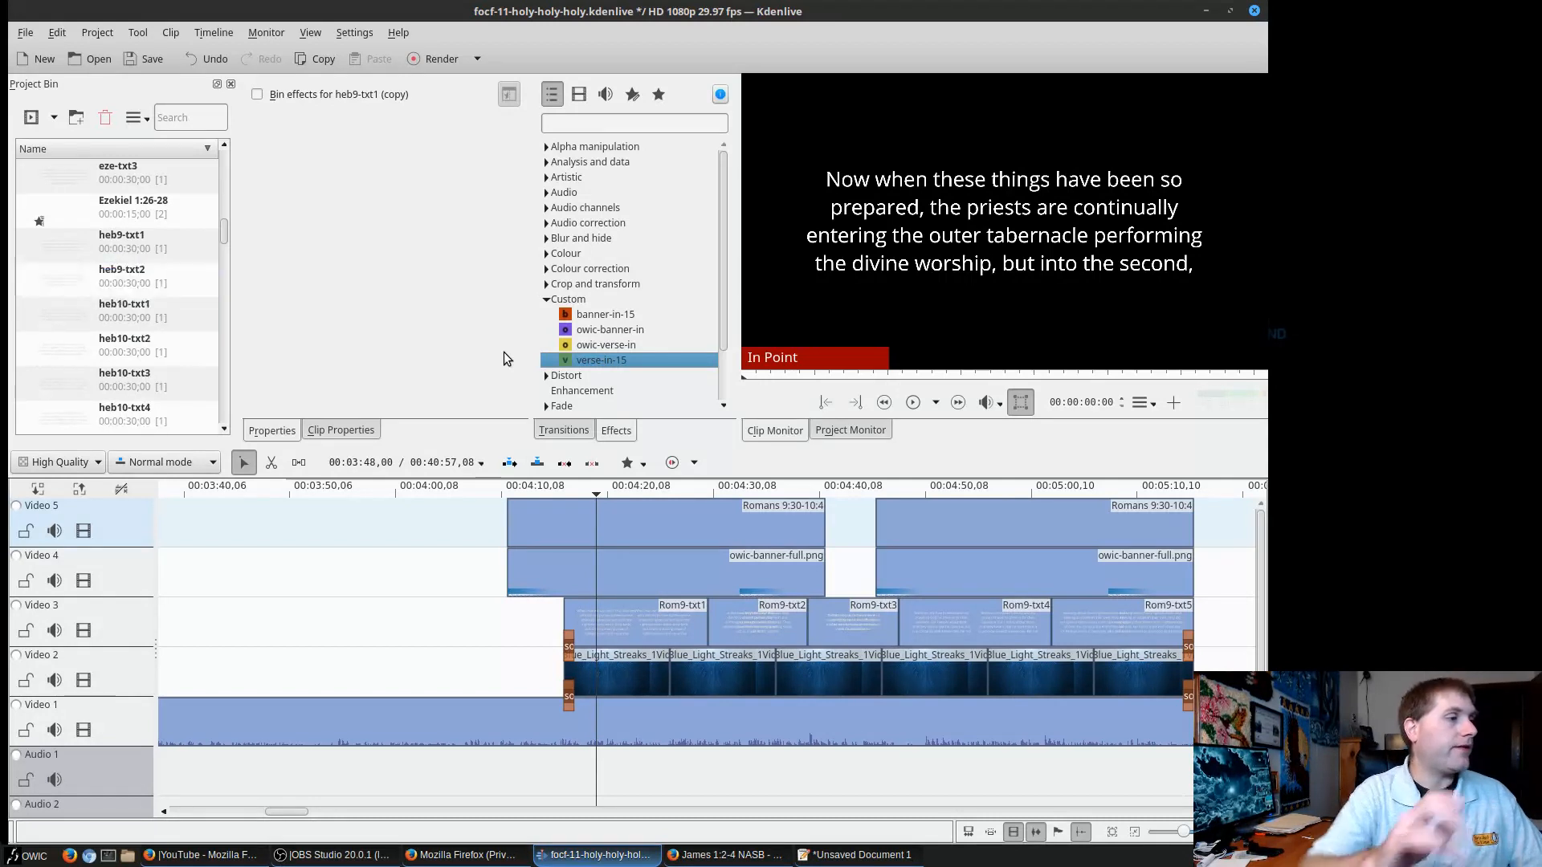
Open the jas1-txt1 title for editing and replace its verse text with the copied James passage.
{"action": "scroll", "coordinate": [168, 253], "scroll_direction": "down", "scroll_amount": 5}
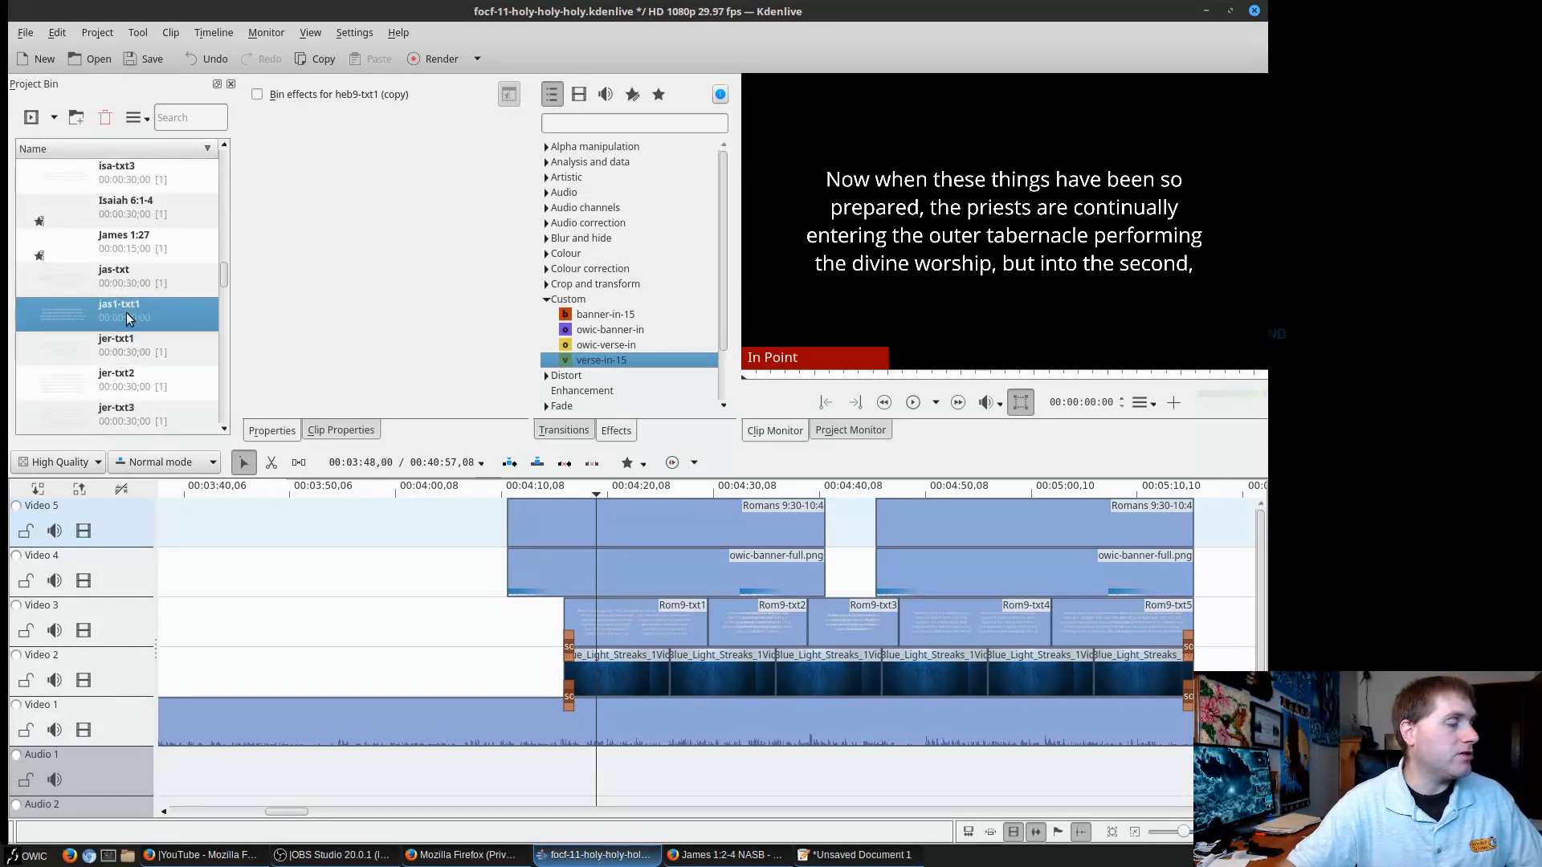
{"action": "left_click", "coordinate": [115, 310]}
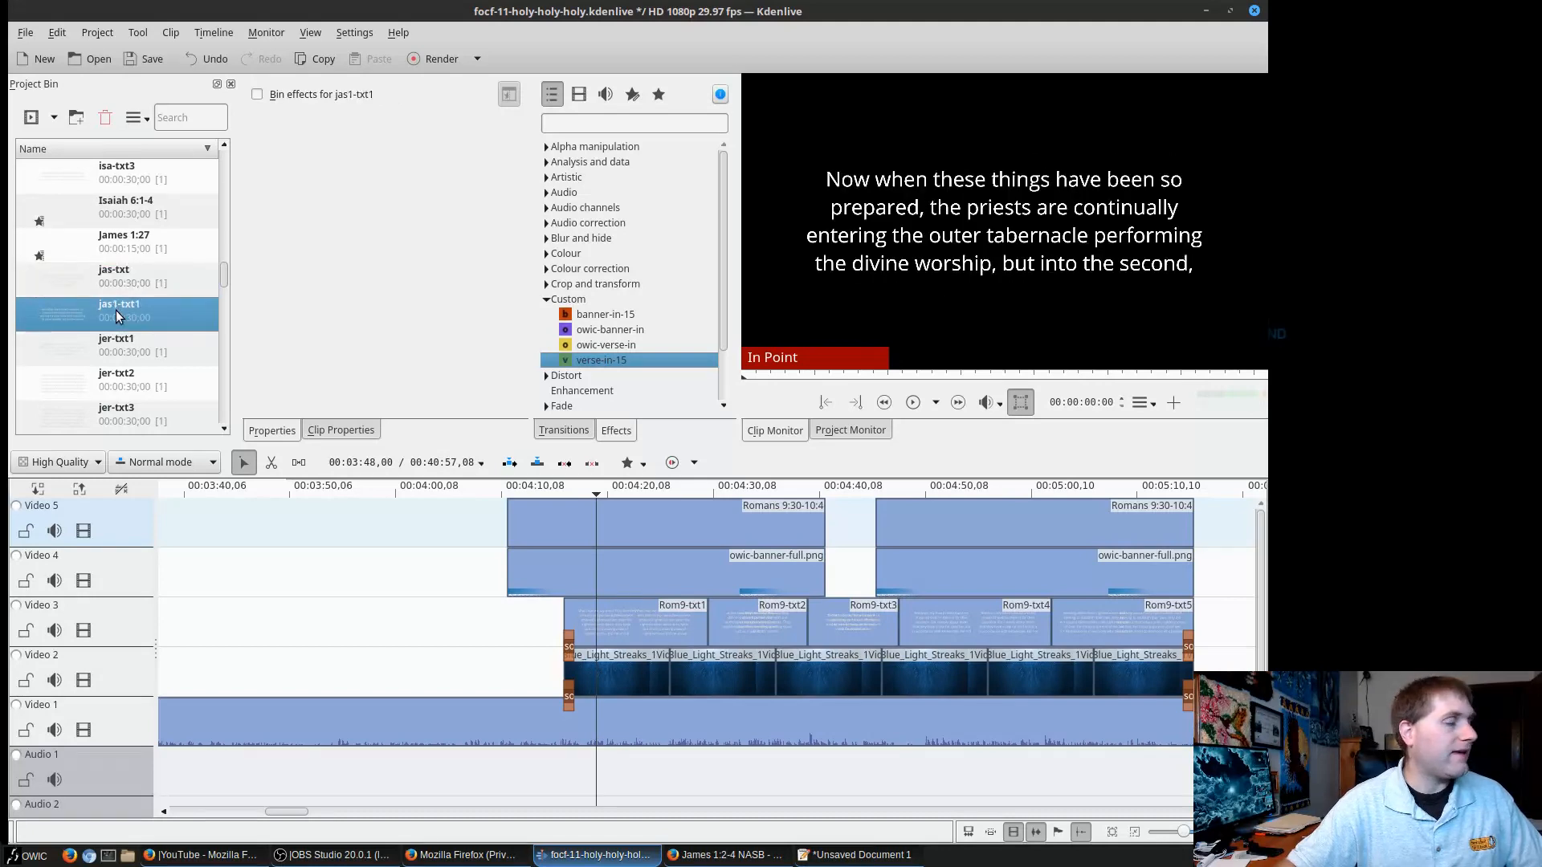
{"action": "double_click", "coordinate": [61, 319]}
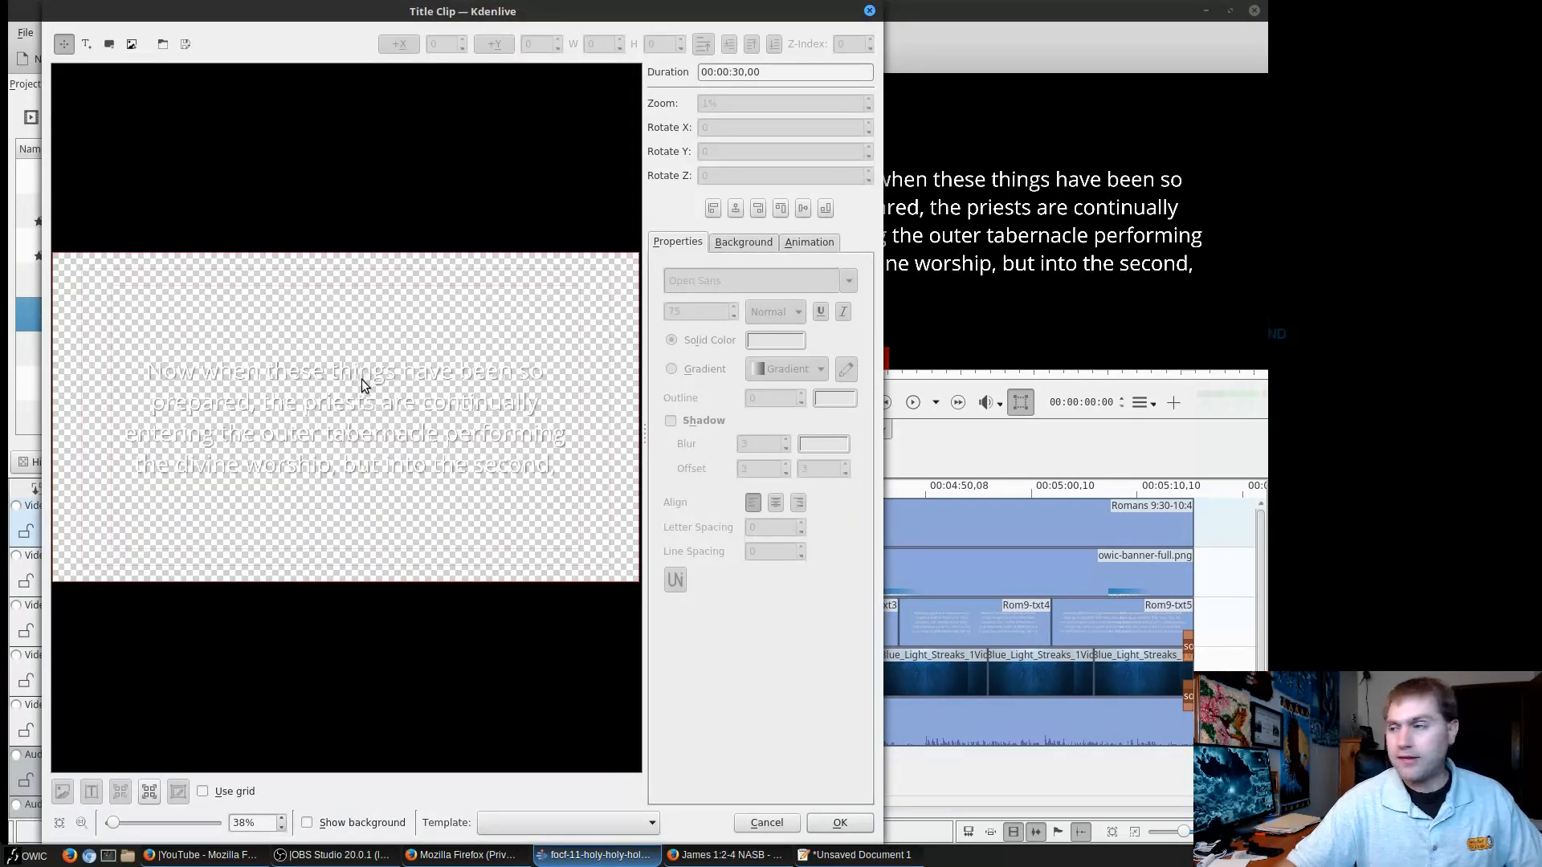
{"action": "left_click", "coordinate": [355, 415]}
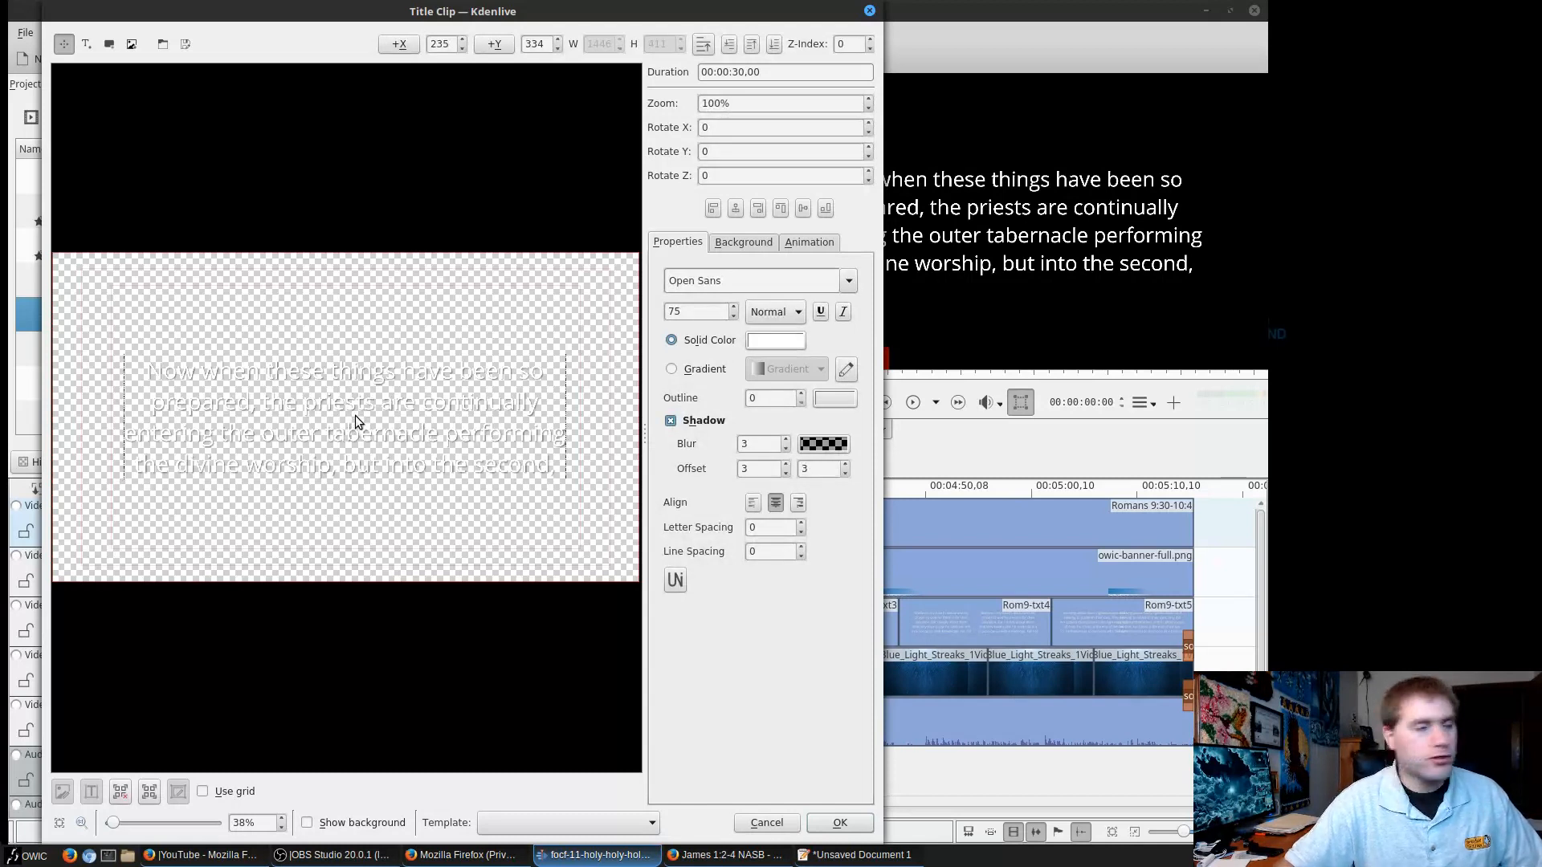
{"action": "key", "text": "ctrl+a"}
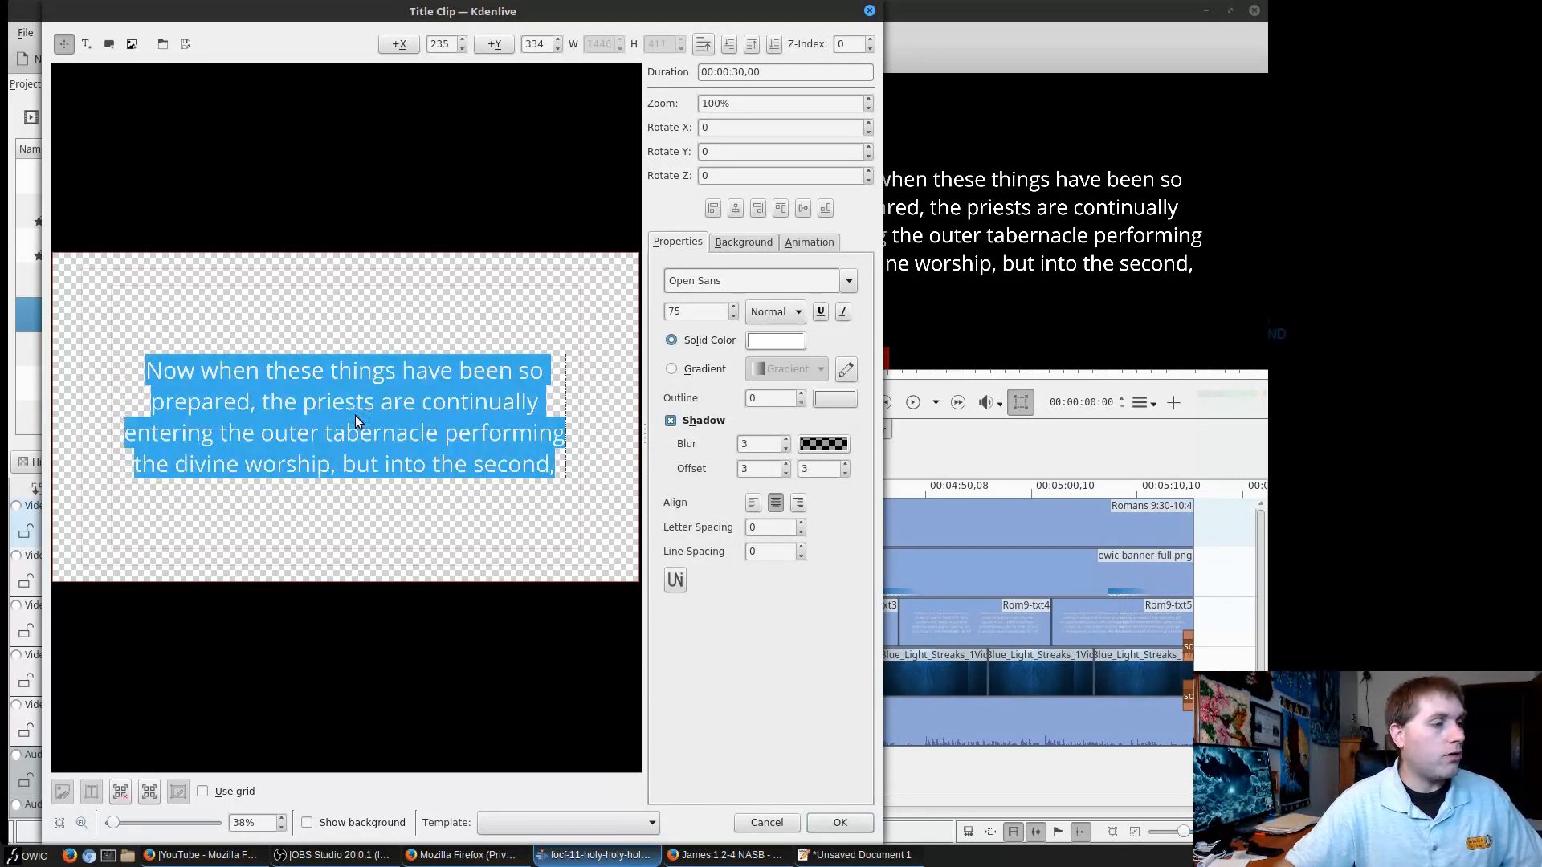
{"action": "key", "text": "ctrl+v"}
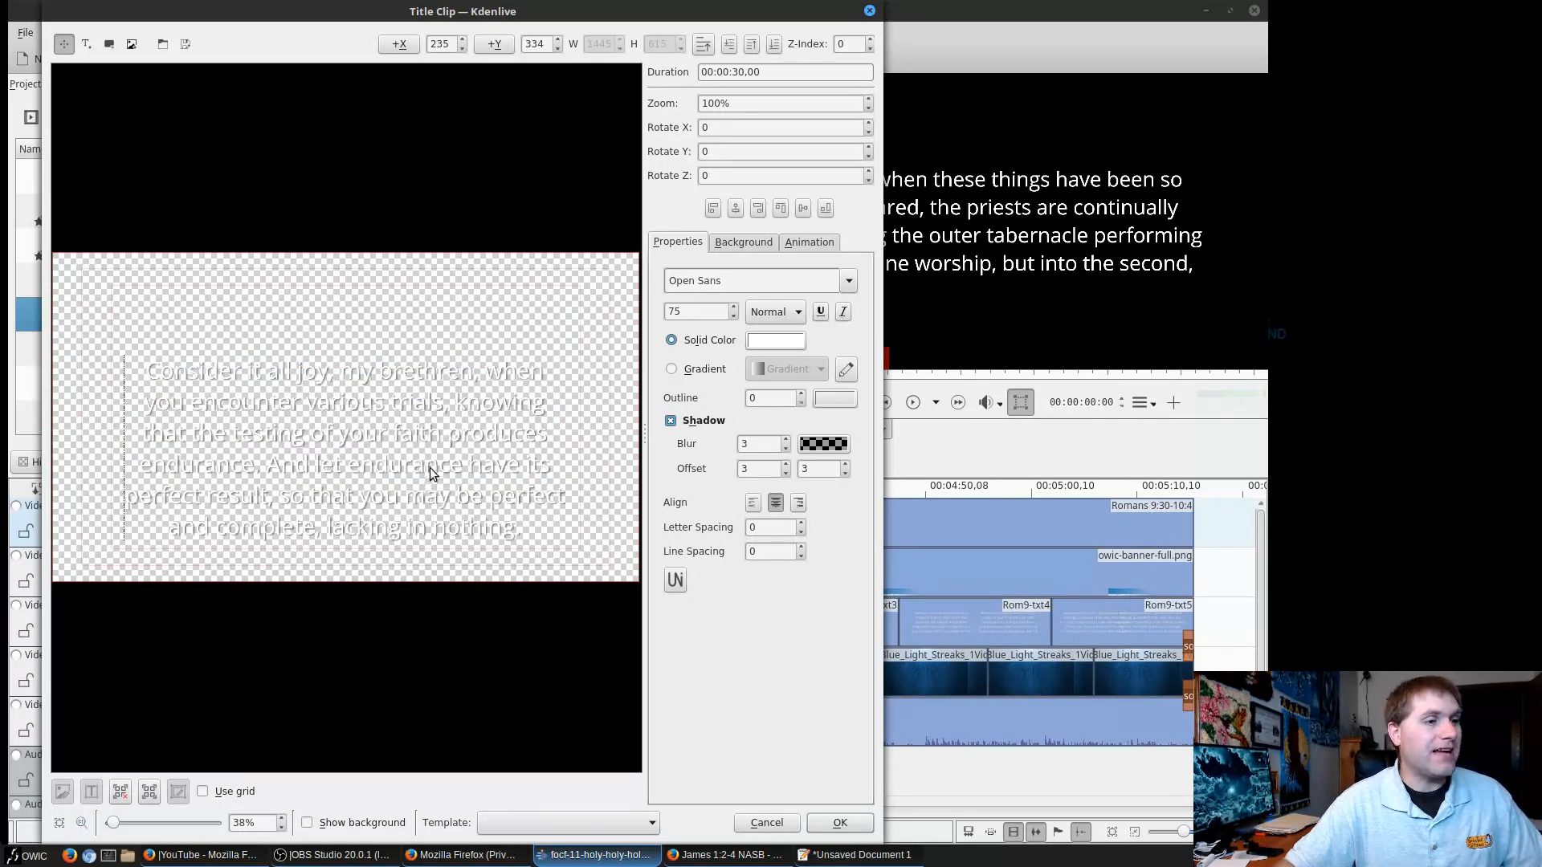
Center the James verse text horizontally and vertically in the frame and save the title.
{"action": "left_click", "coordinate": [736, 210]}
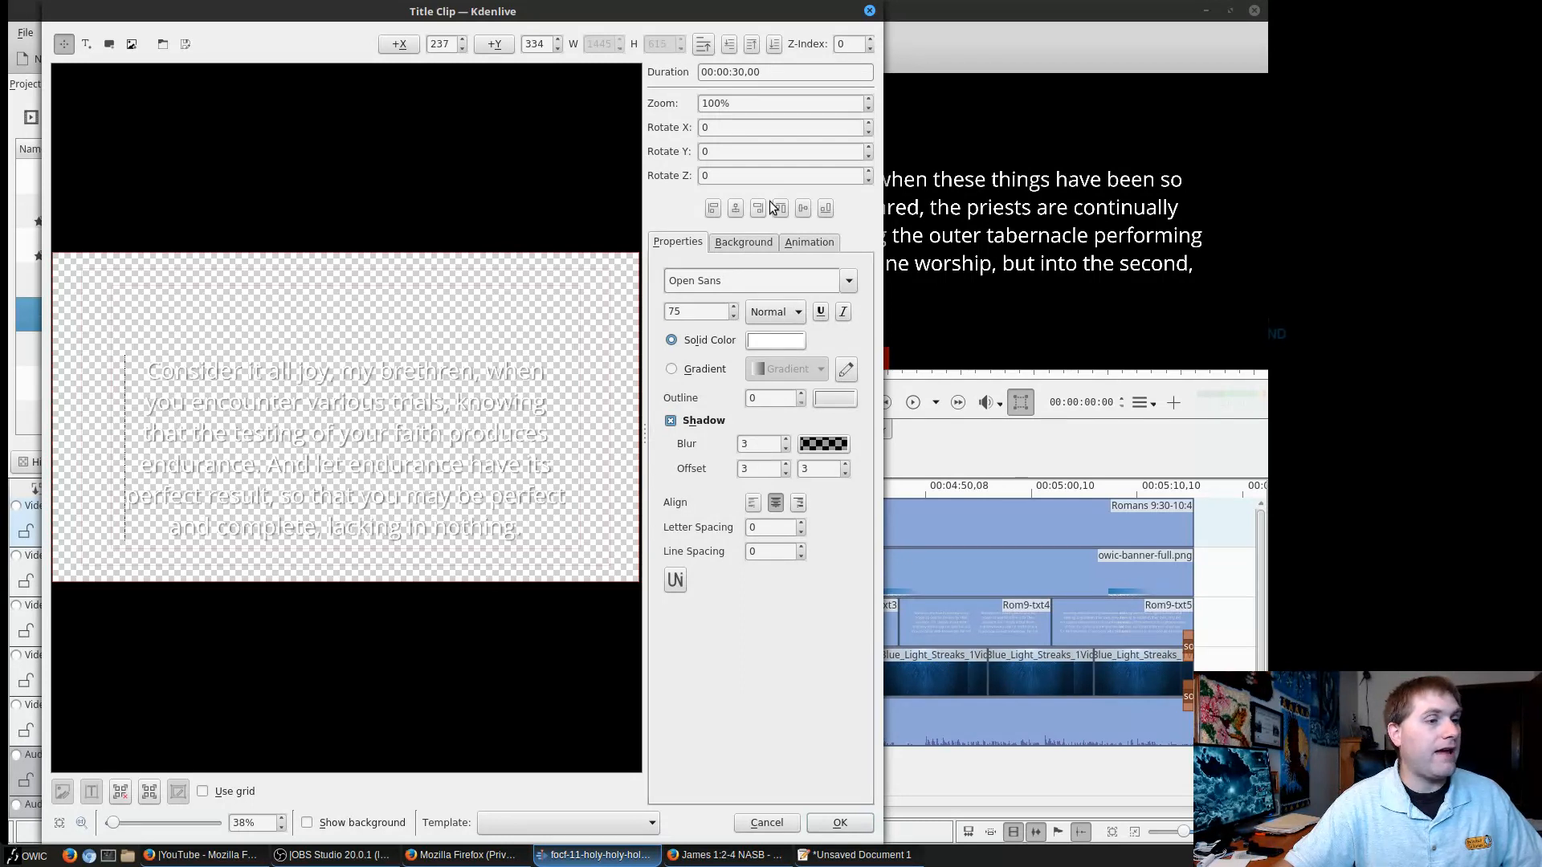
{"action": "left_click", "coordinate": [803, 208]}
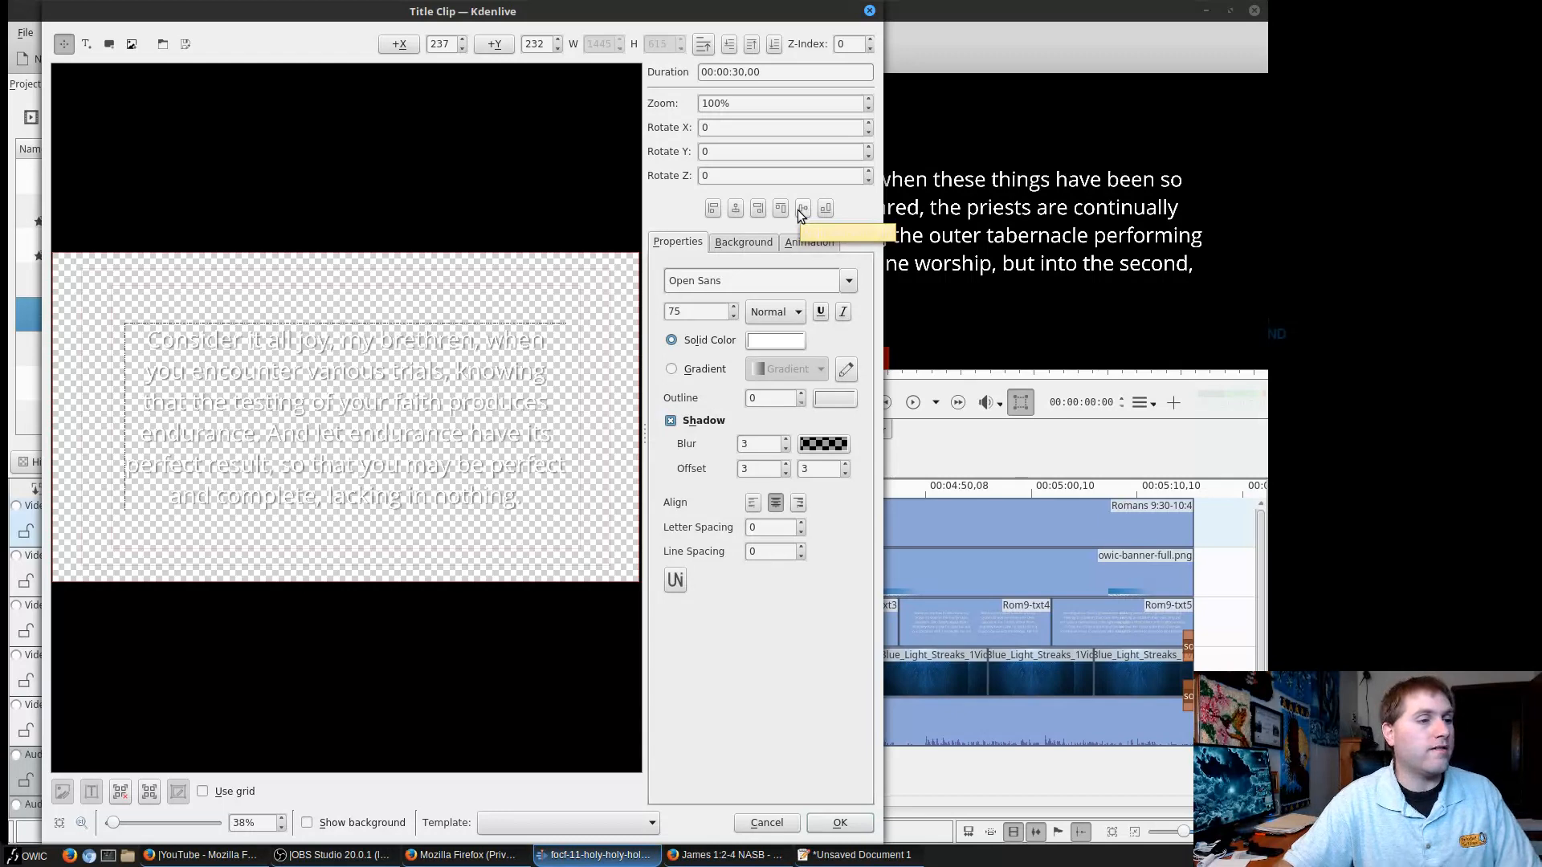
{"action": "left_click", "coordinate": [840, 822]}
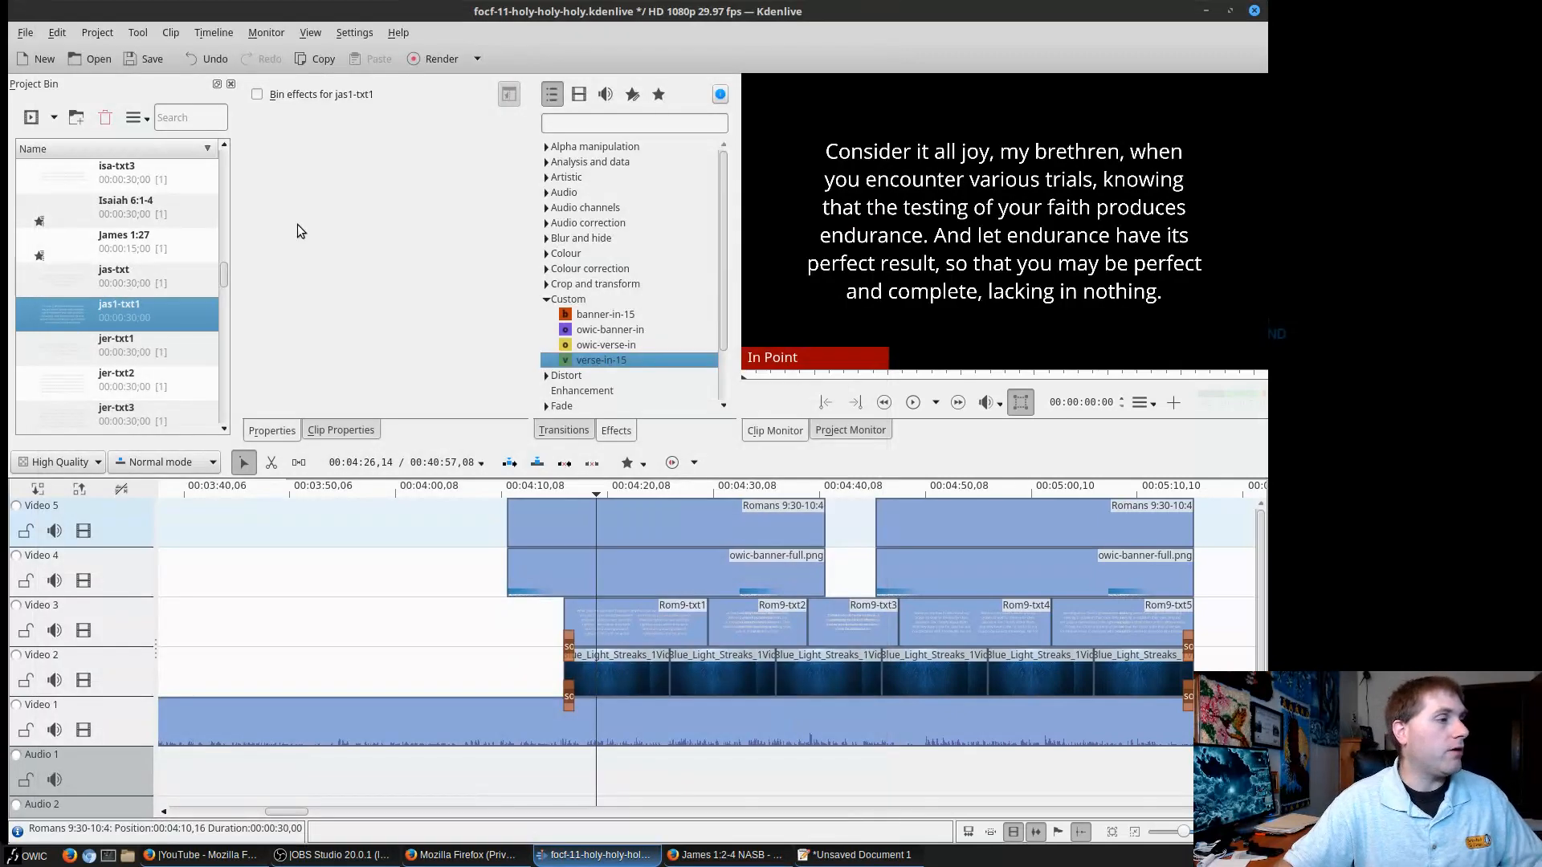
Place the jas1-txt1 title on the Video 3 track at about 00:05:52, in the empty stretch before exo-txt-1.
{"action": "left_click_drag", "start_coordinate": [281, 811], "coordinate": [331, 809]}
{"action": "left_click_drag", "start_coordinate": [71, 310], "coordinate": [363, 622]}
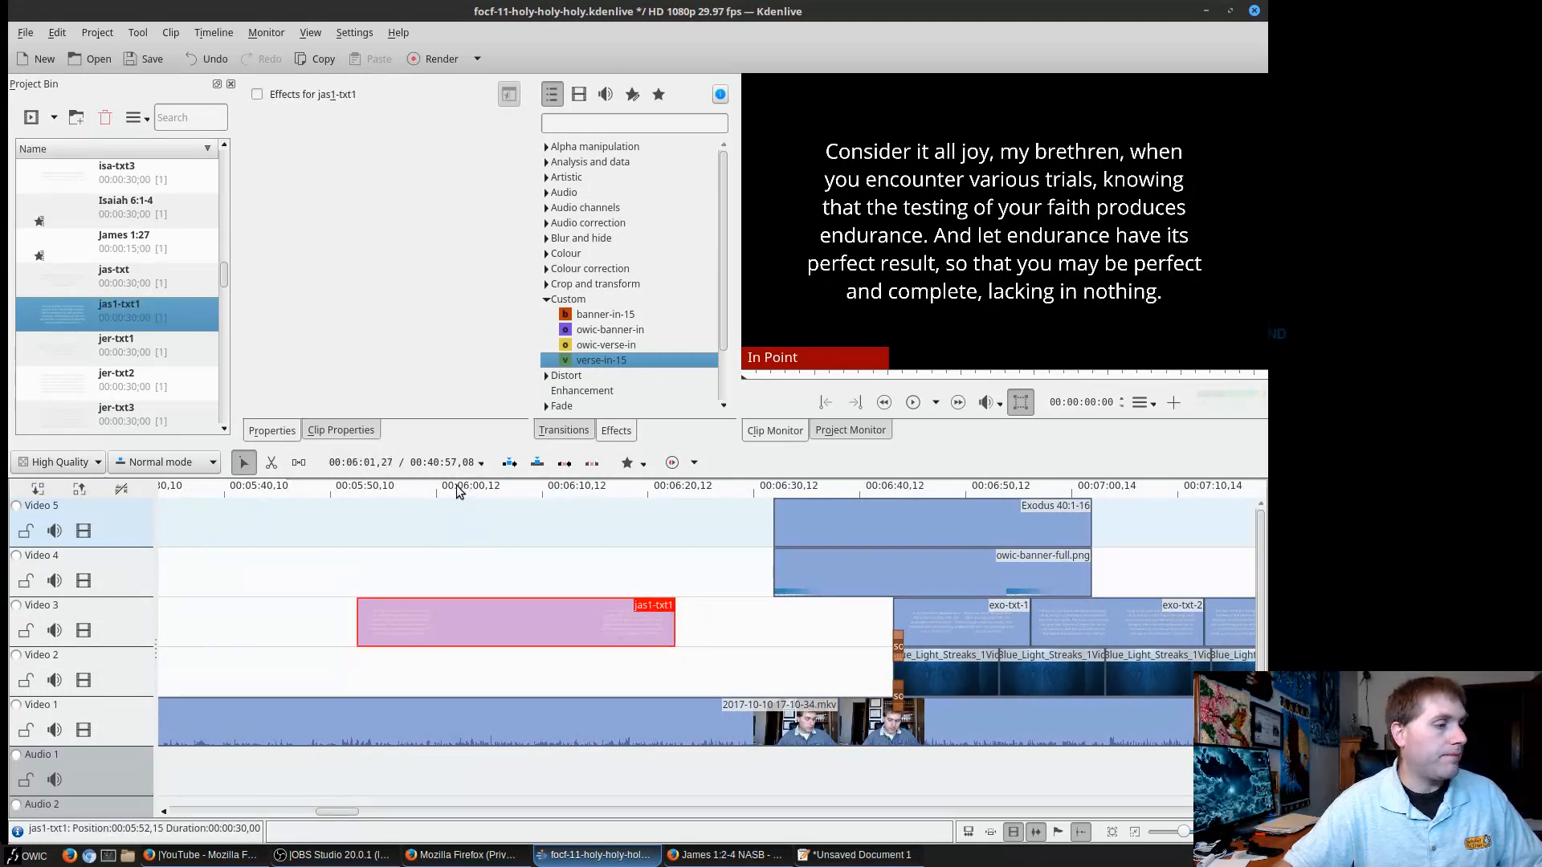
Inspect the shadow settings and shadow colour opacity of the James verse text in the jas1-txt1 title without saving changes.
{"action": "left_click", "coordinate": [466, 490]}
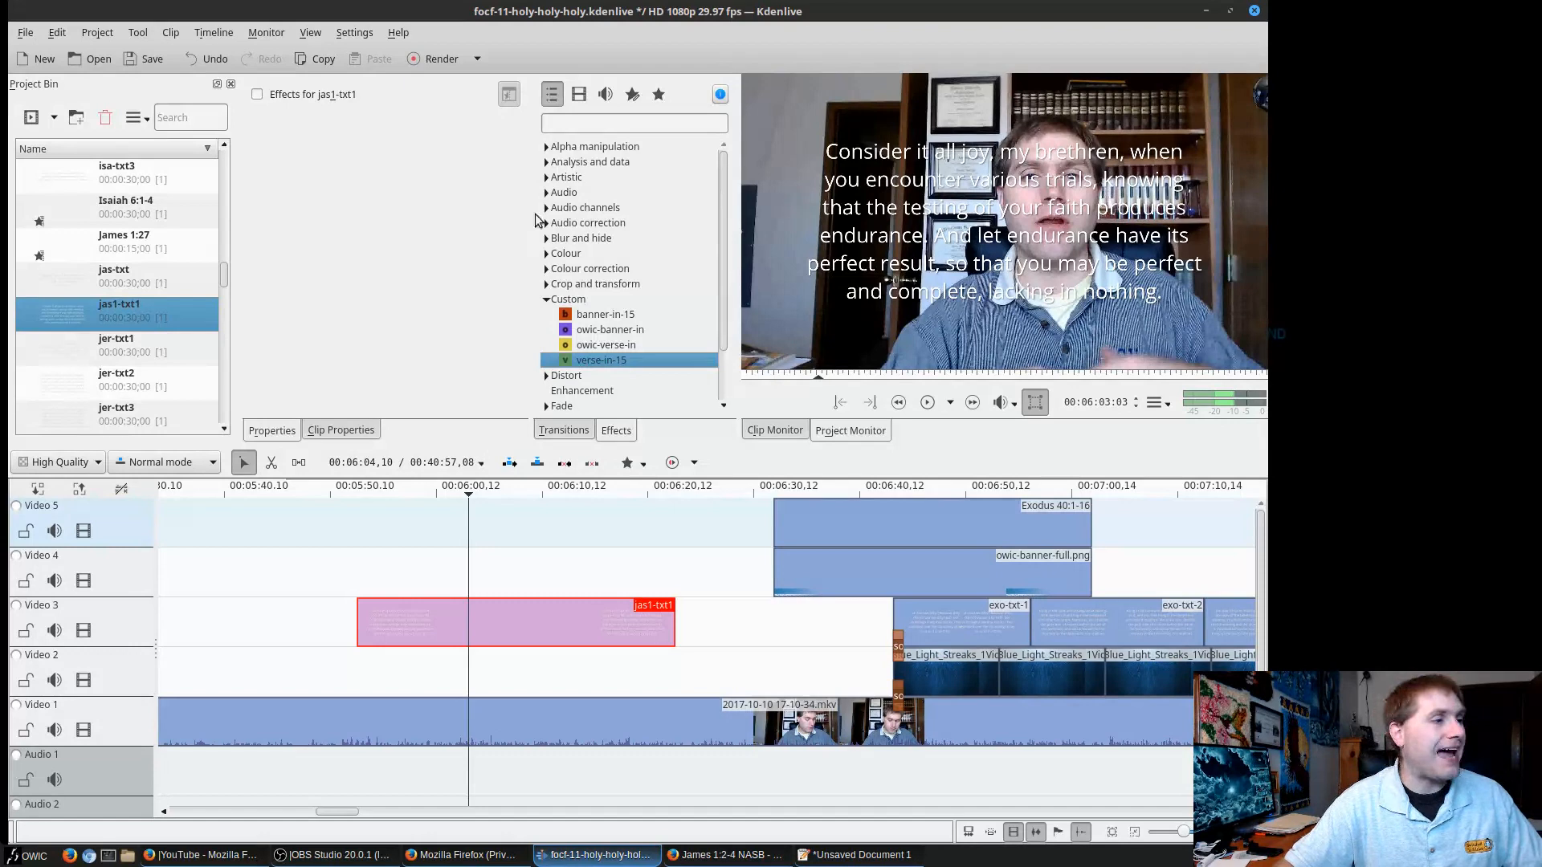
{"action": "double_click", "coordinate": [75, 305]}
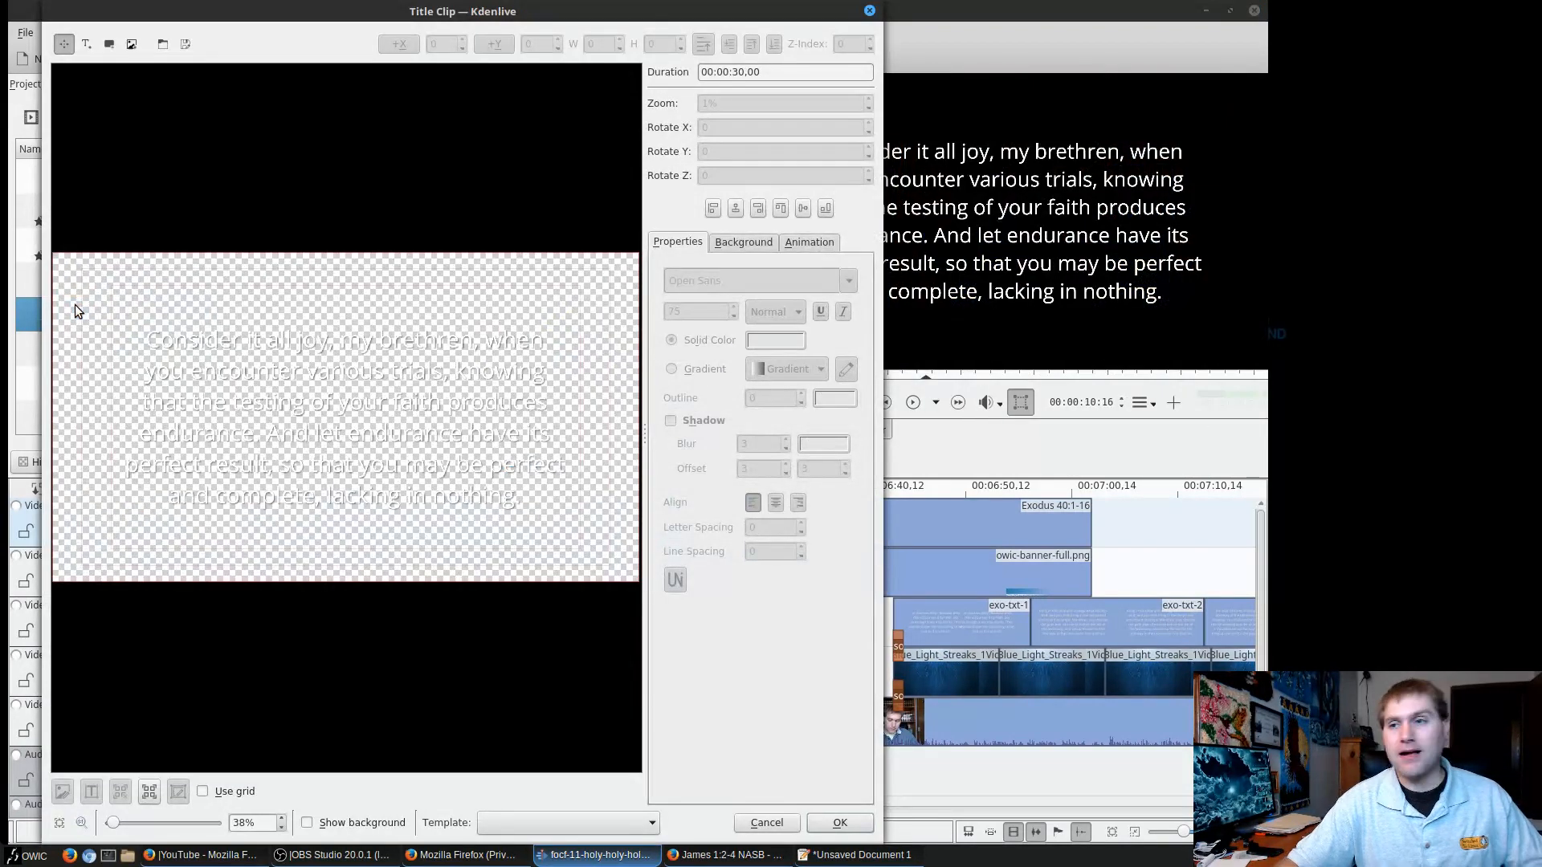
{"action": "left_click", "coordinate": [434, 371]}
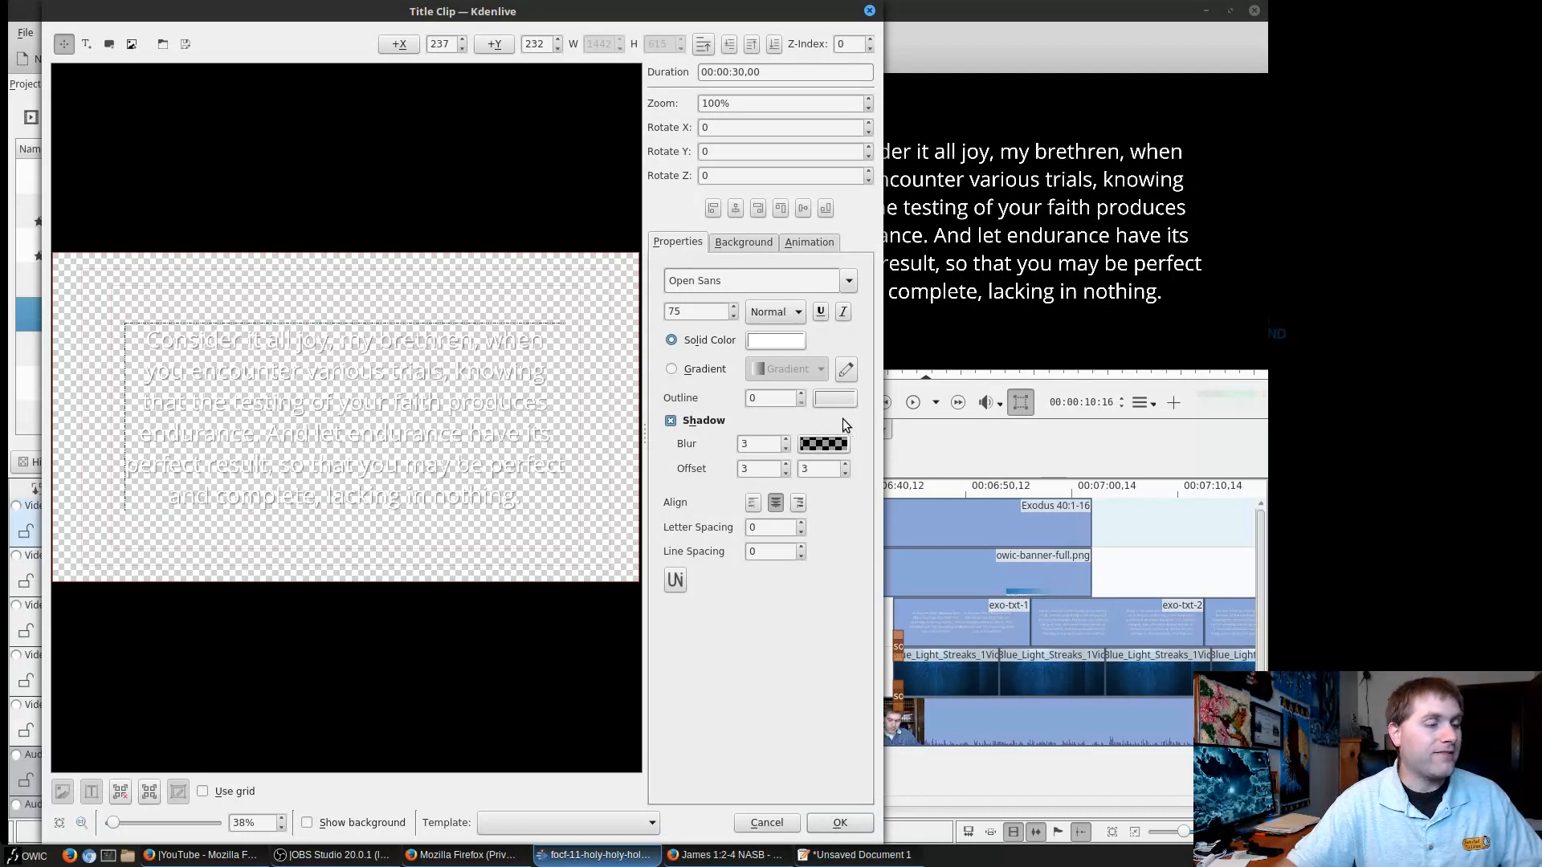
{"action": "left_click", "coordinate": [841, 446]}
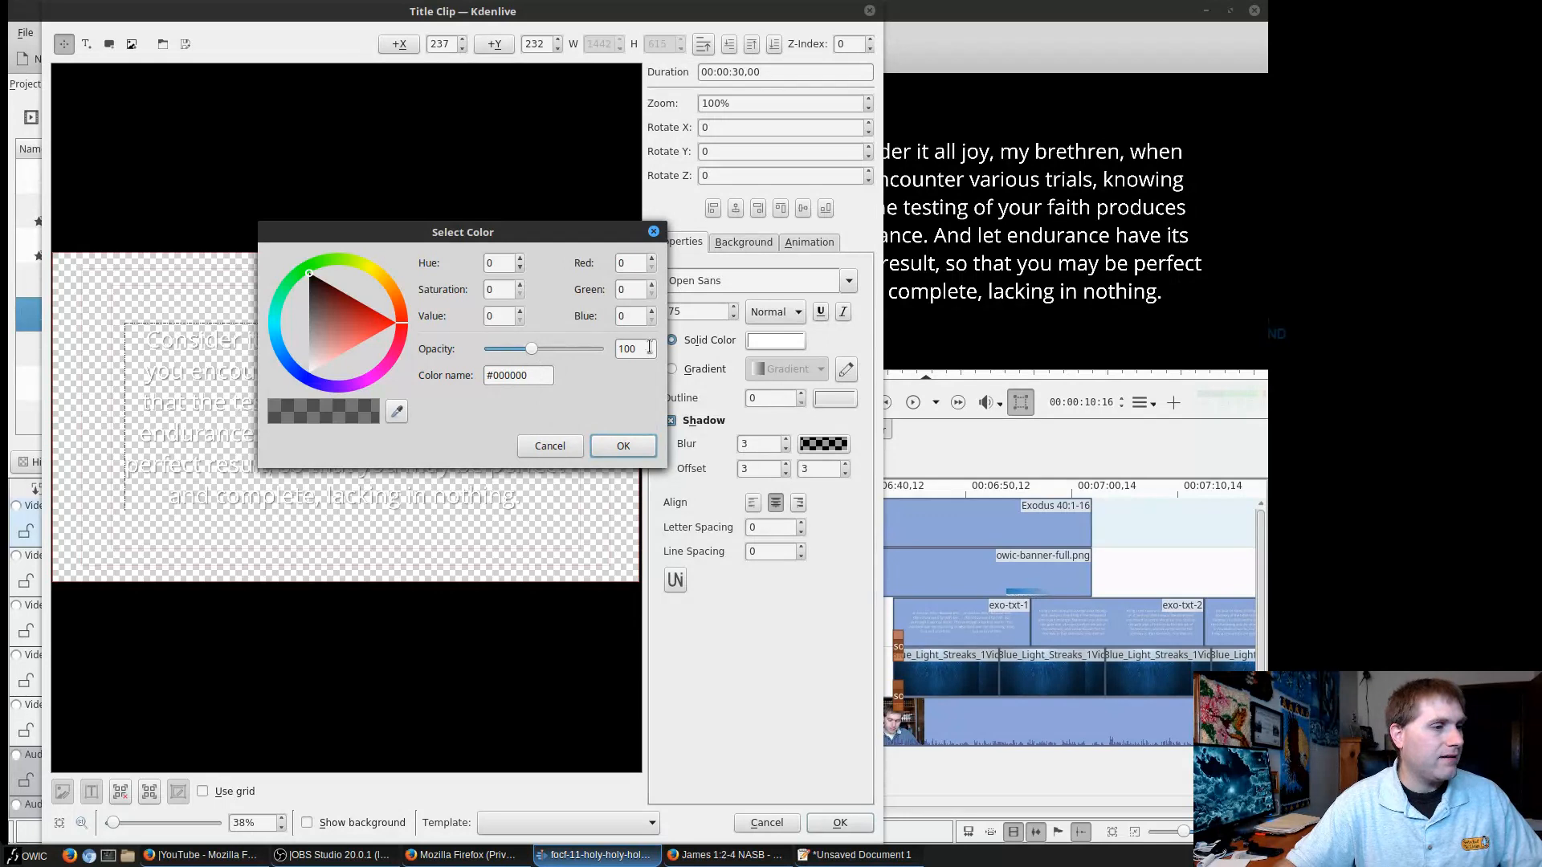
{"action": "scroll", "coordinate": [645, 349], "scroll_direction": "up", "scroll_amount": 1}
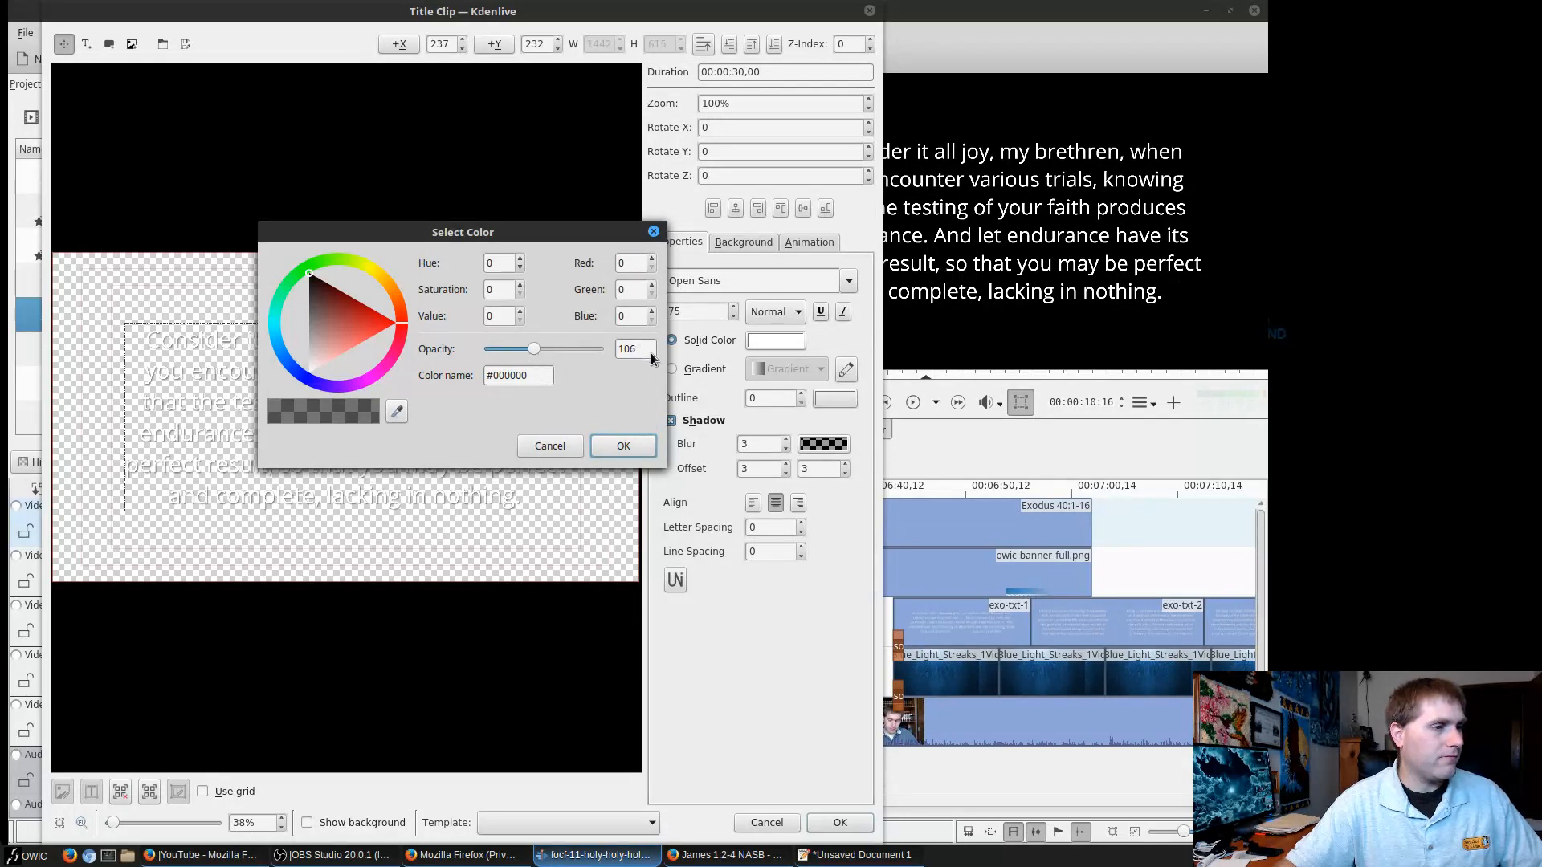
{"action": "mouse_move", "coordinate": [538, 349]}
{"action": "left_mouse_down"}
{"action": "mouse_move", "coordinate": [641, 342]}
{"action": "mouse_move", "coordinate": [492, 359]}
{"action": "mouse_move", "coordinate": [617, 357]}
{"action": "mouse_move", "coordinate": [533, 366]}
{"action": "left_mouse_up"}
{"action": "left_click", "coordinate": [547, 453]}
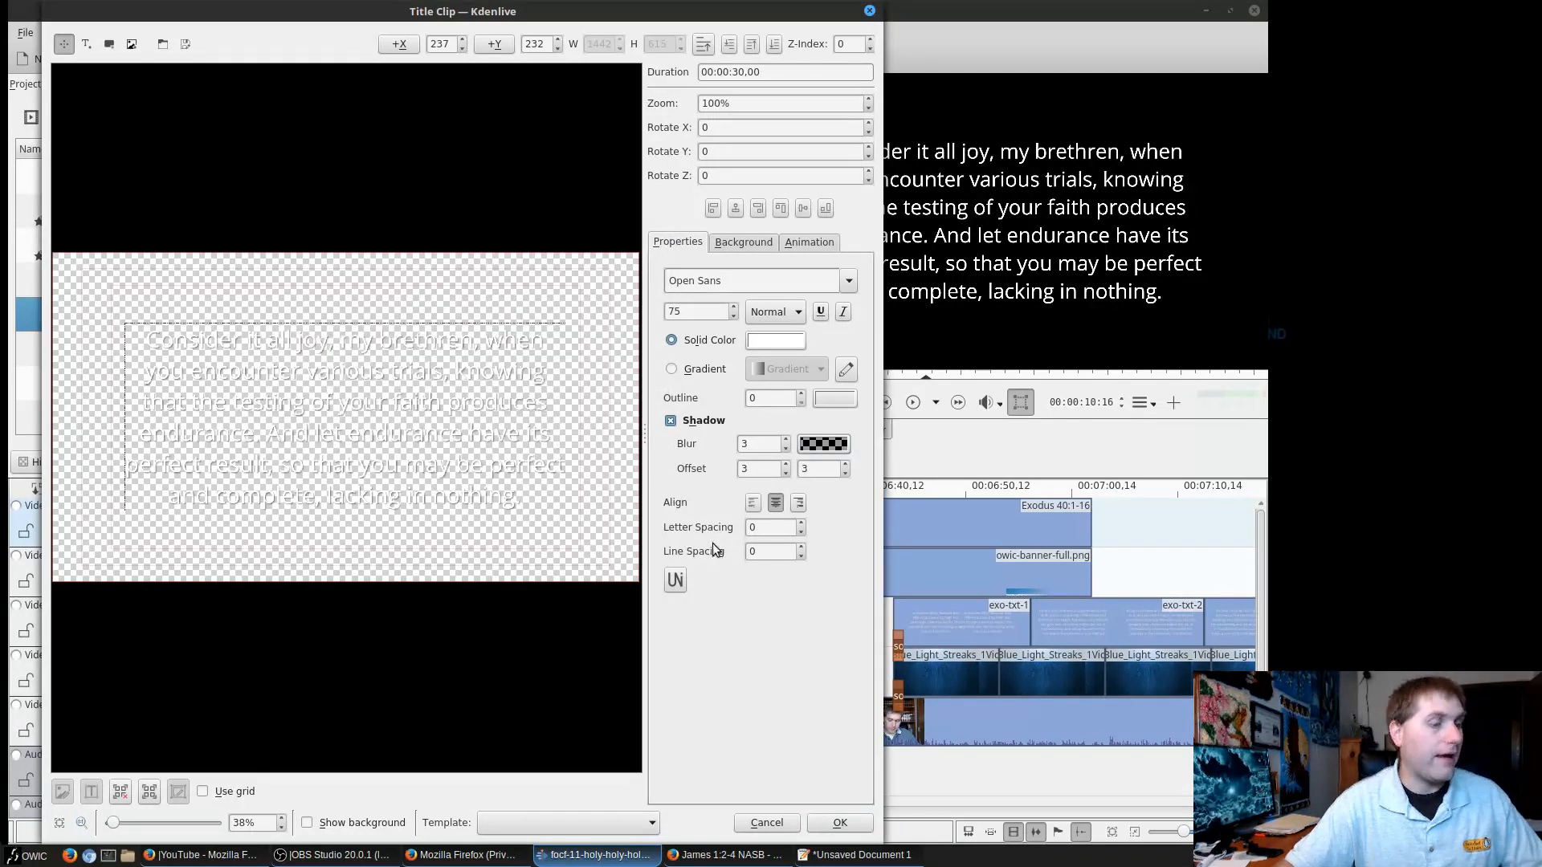
{"action": "left_click", "coordinate": [758, 817]}
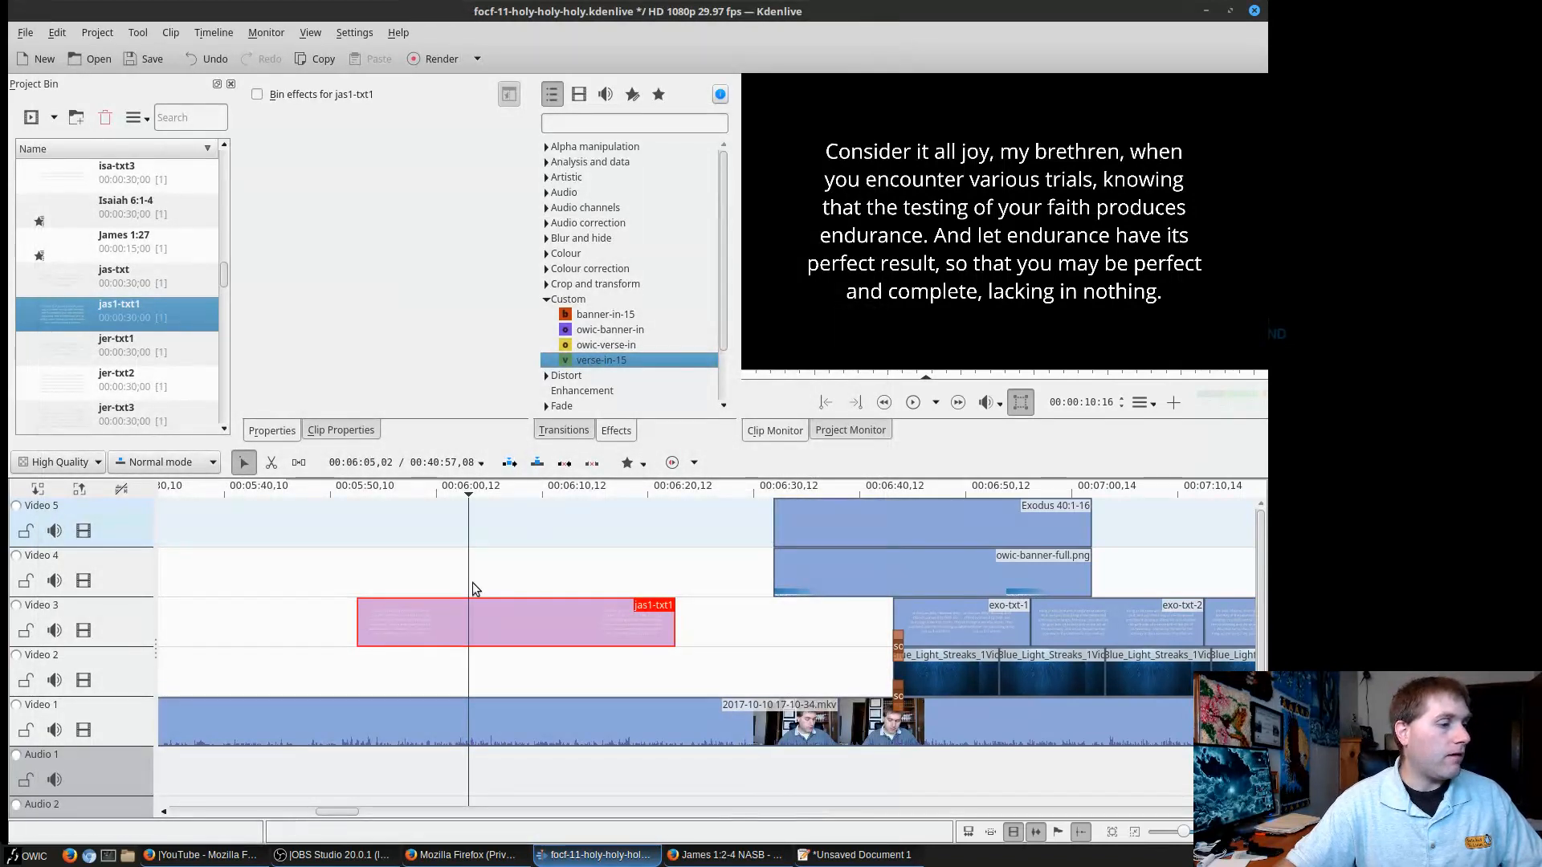
Place three Blue_Light_Streaks background clips end to end on the Video 2 track, starting at the same point as jas1-txt1.
{"action": "left_click", "coordinate": [474, 489]}
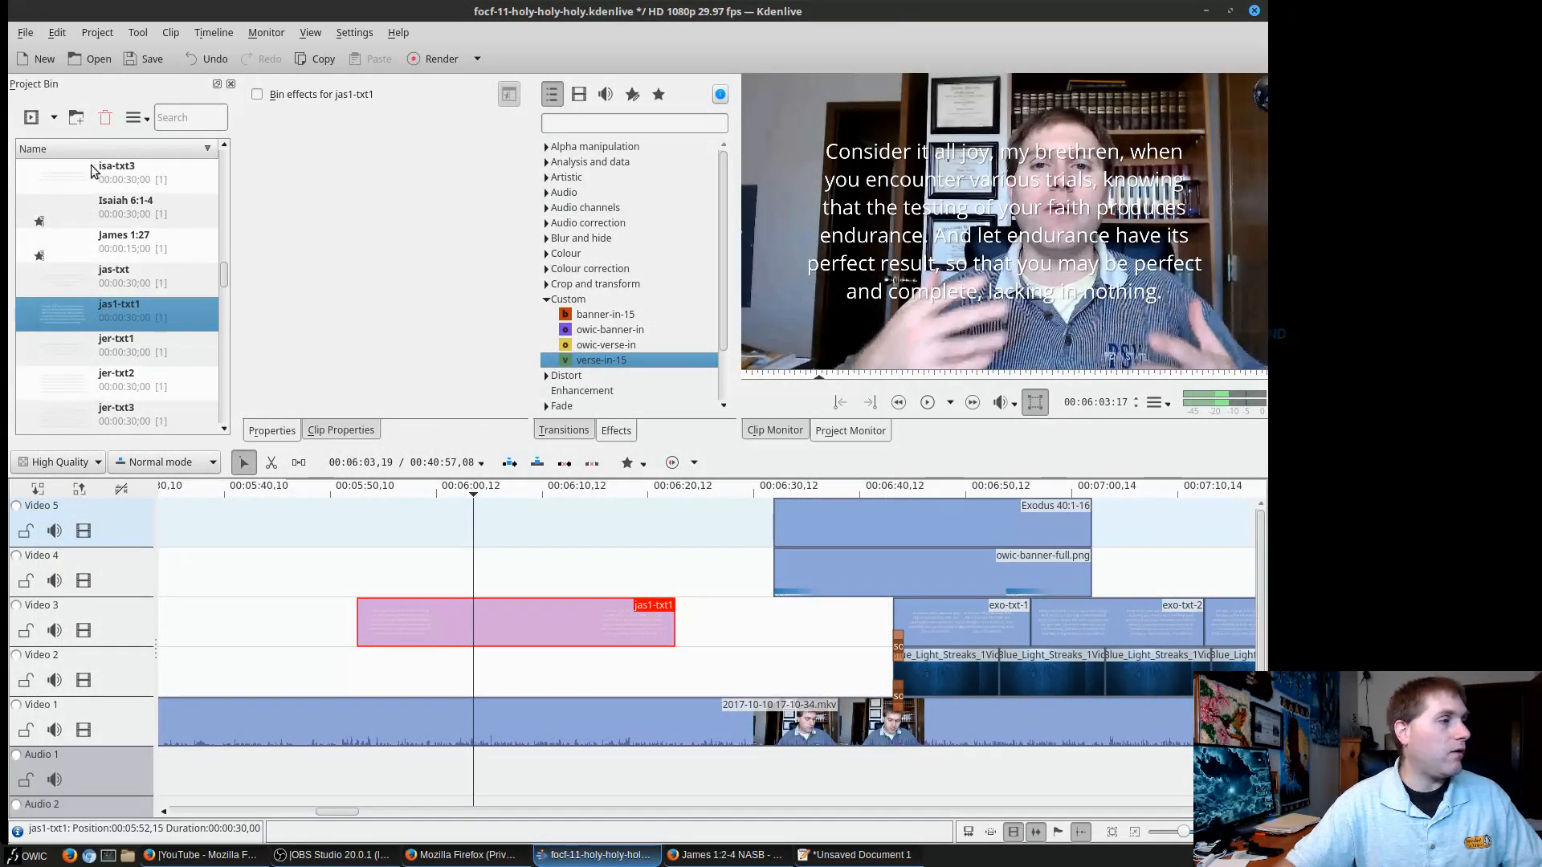
{"action": "scroll", "coordinate": [84, 294], "scroll_direction": "up", "scroll_amount": 10}
{"action": "scroll", "coordinate": [88, 291], "scroll_direction": "down", "scroll_amount": 1}
{"action": "left_click_drag", "start_coordinate": [88, 315], "coordinate": [426, 689]}
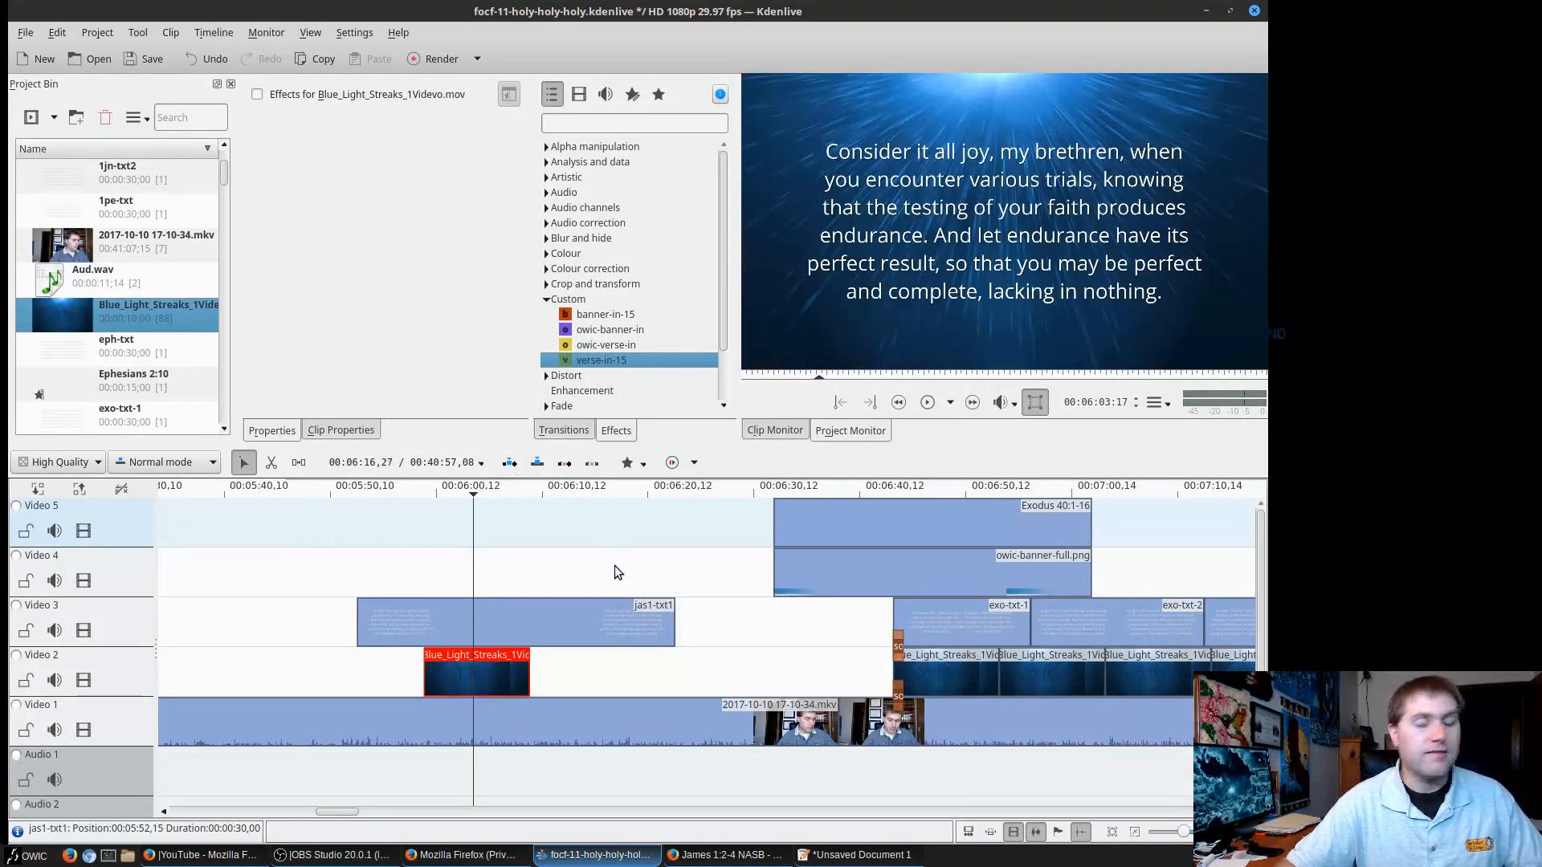
{"action": "left_click_drag", "start_coordinate": [482, 675], "coordinate": [416, 674]}
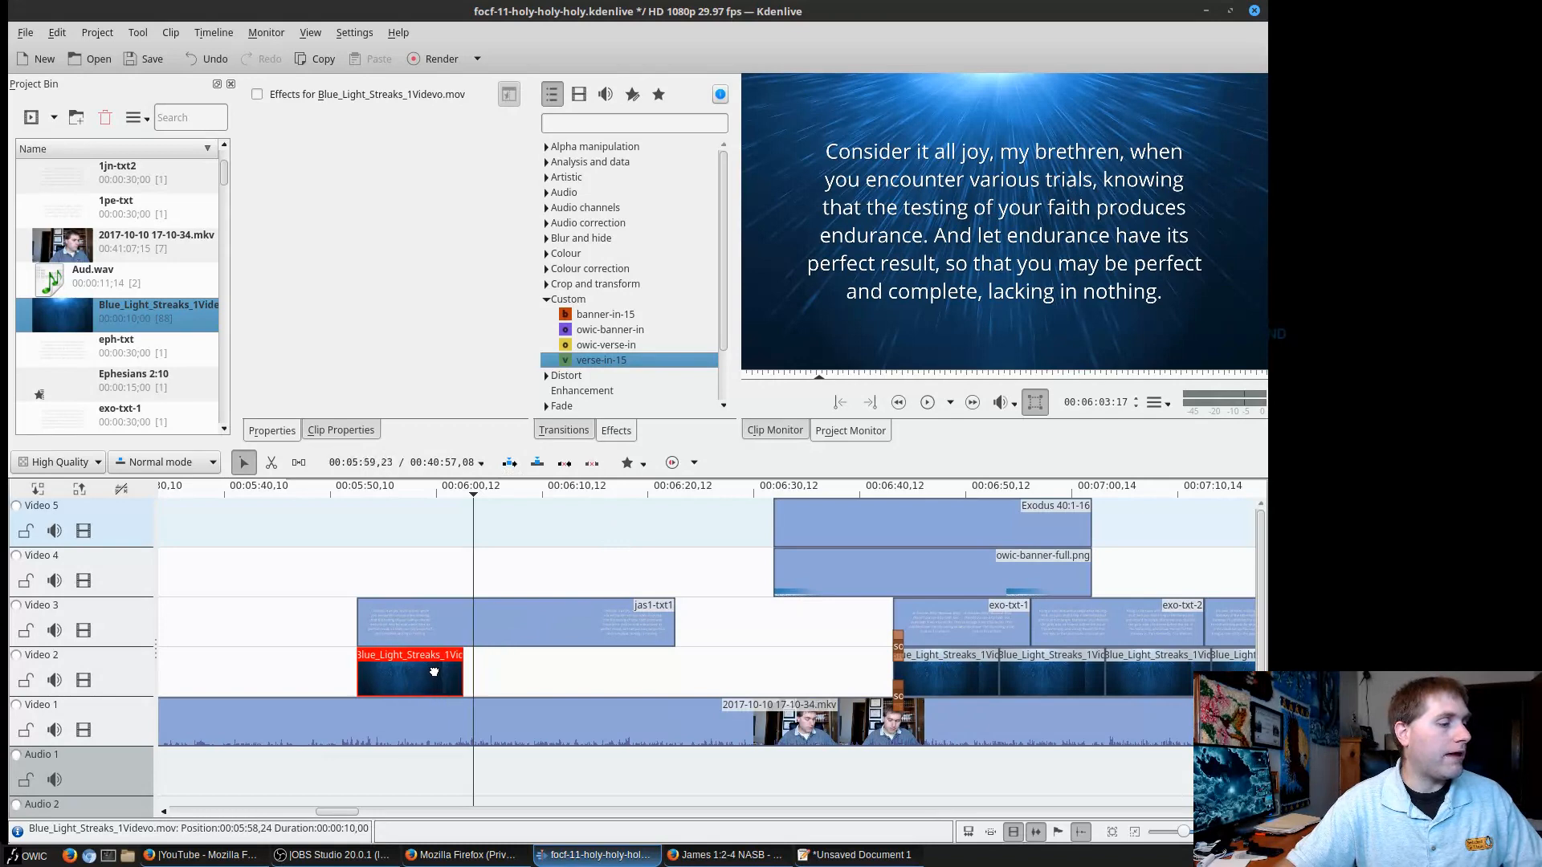
{"action": "left_click_drag", "start_coordinate": [128, 315], "coordinate": [466, 675]}
{"action": "mouse_move", "coordinate": [80, 318]}
{"action": "left_mouse_down"}
{"action": "mouse_move", "coordinate": [655, 554]}
{"action": "mouse_move", "coordinate": [568, 650]}
{"action": "left_mouse_up"}
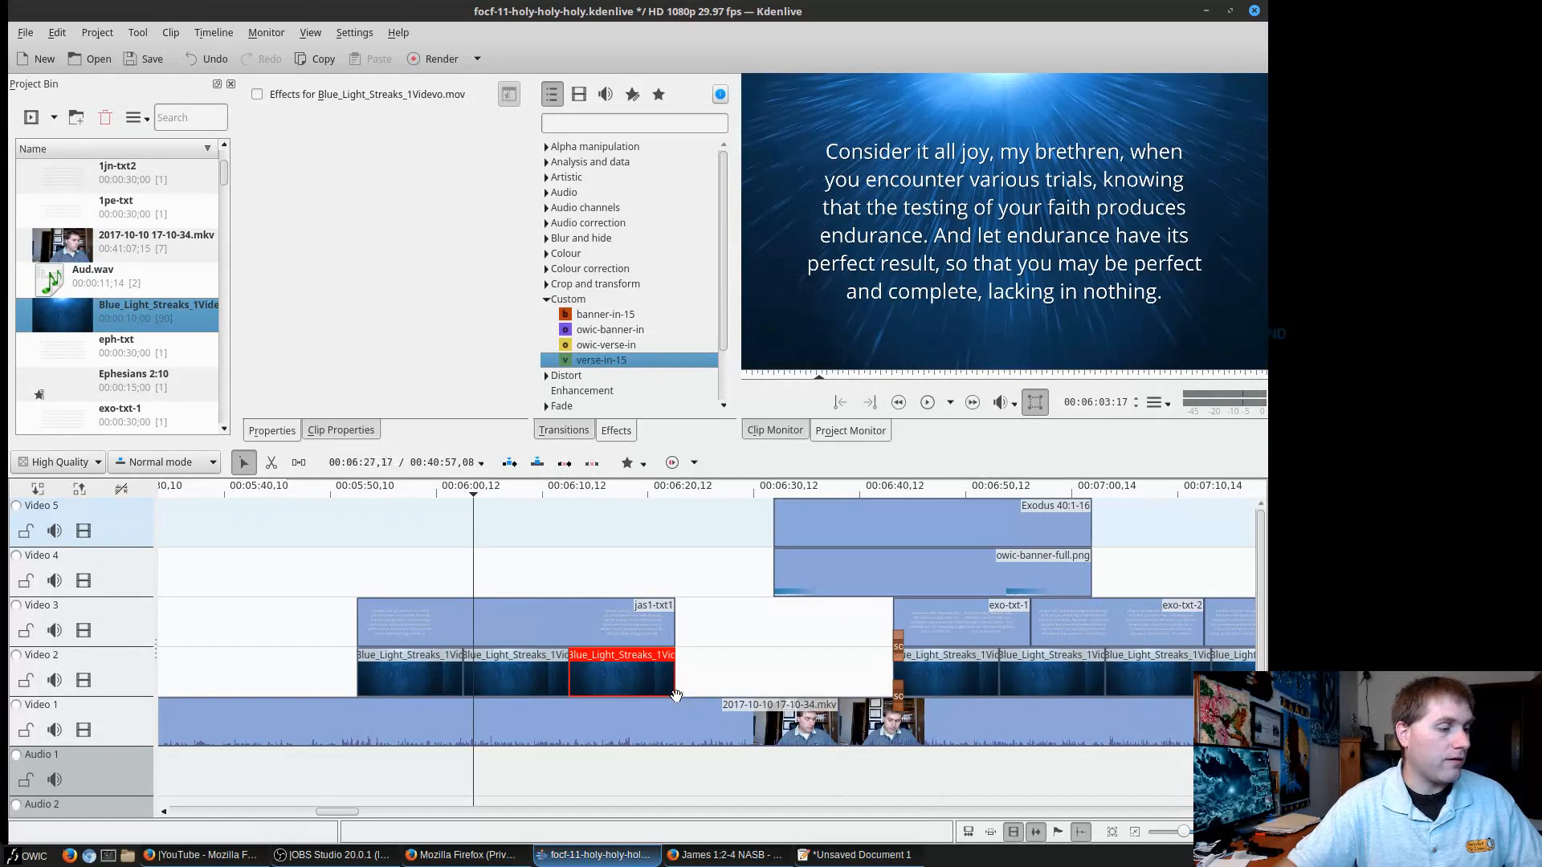
Shorten the third background clip to about 5 seconds, add dissolves at the background's start and end, and trim jas1-txt1 to match.
{"action": "left_click_drag", "start_coordinate": [673, 677], "coordinate": [625, 681]}
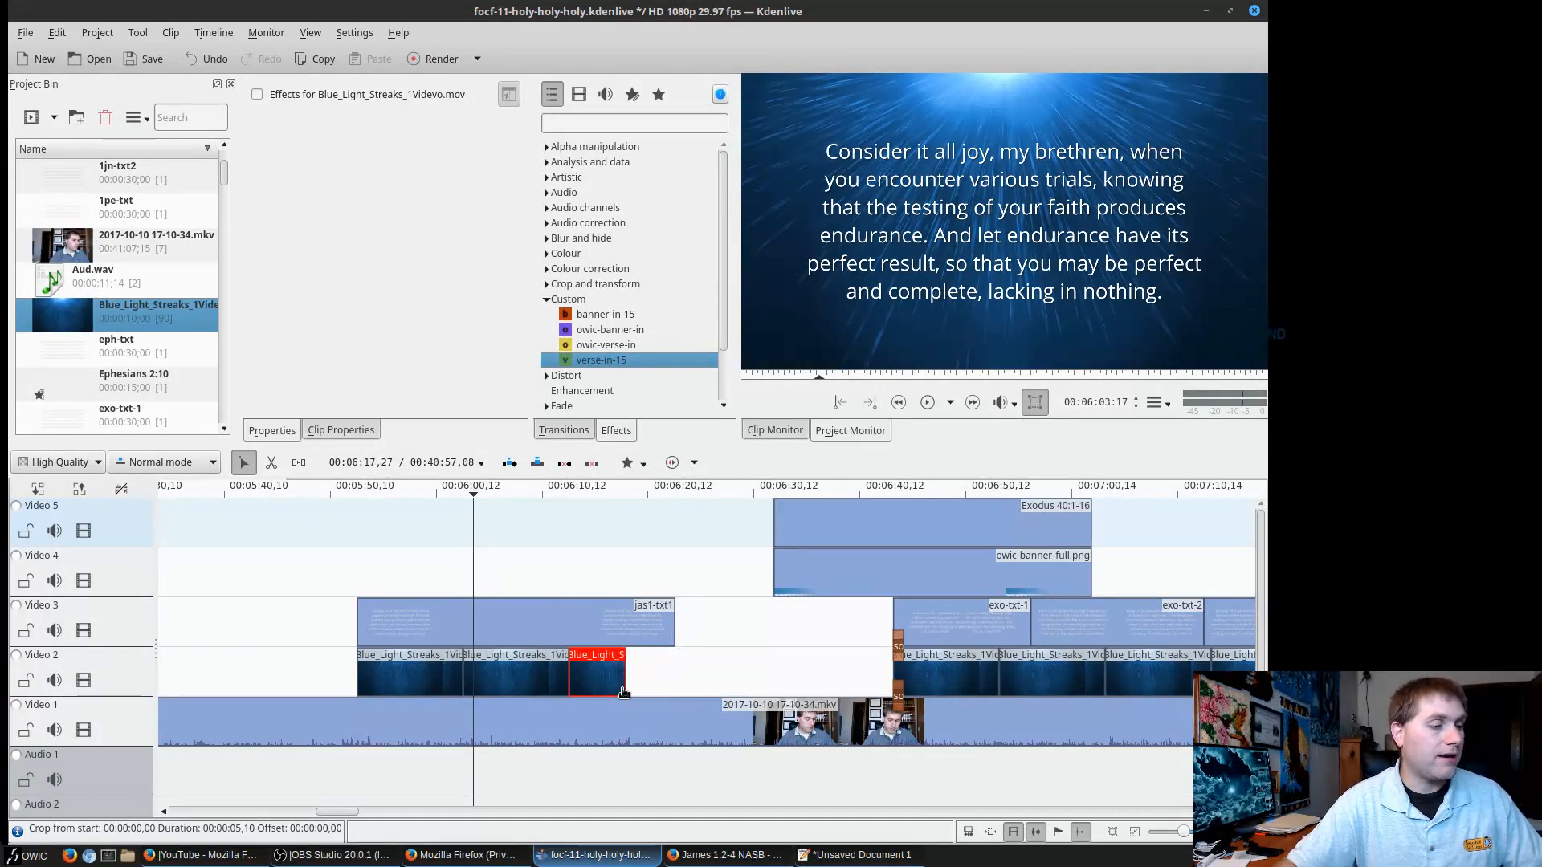
{"action": "left_click", "coordinate": [363, 694]}
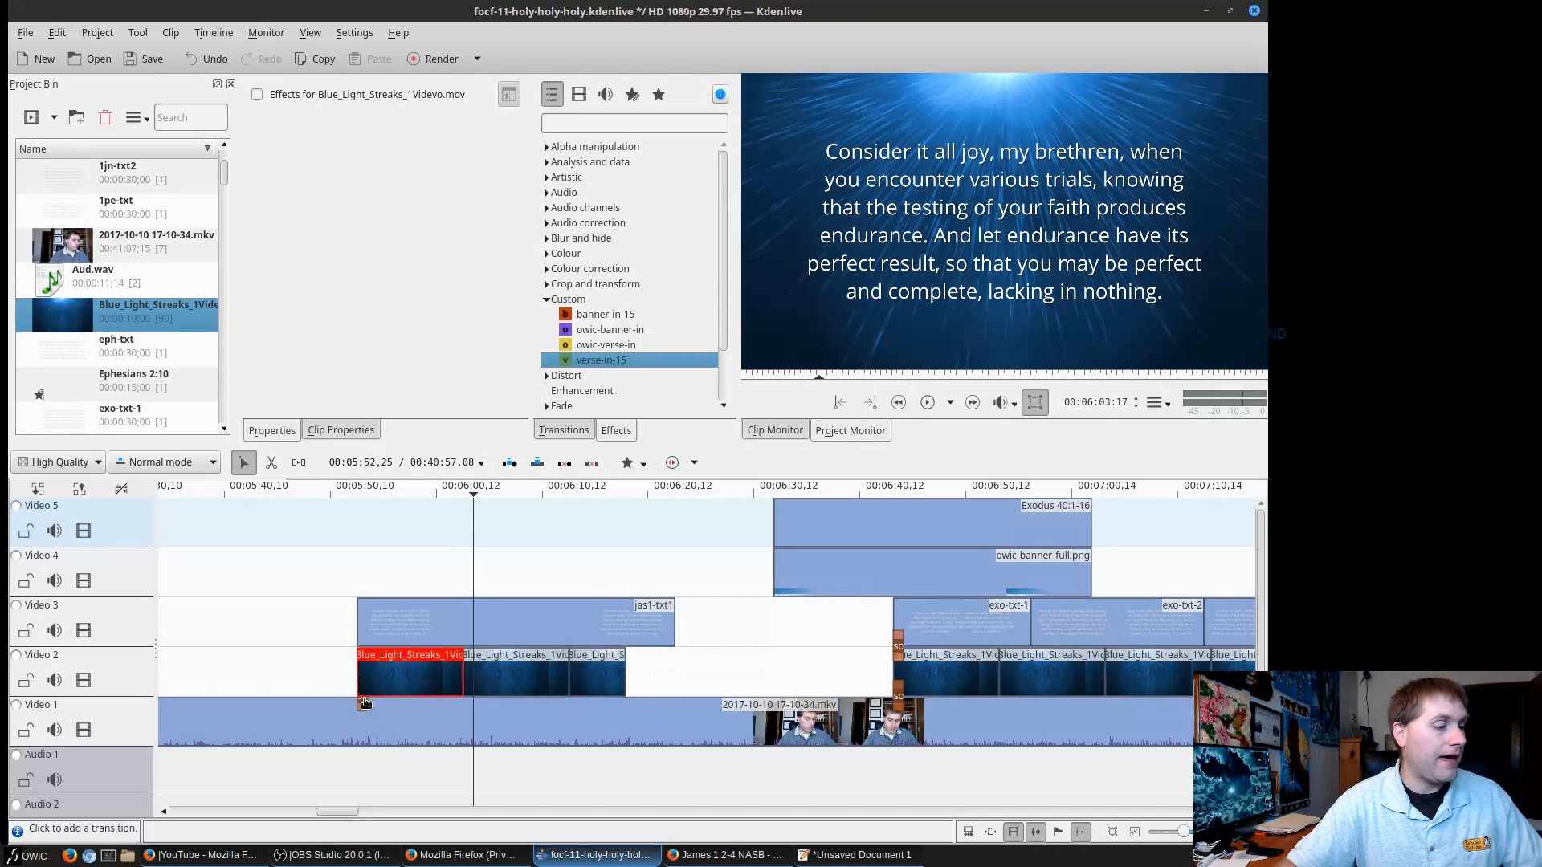
{"action": "left_click", "coordinate": [611, 677]}
{"action": "left_click_drag", "start_coordinate": [673, 623], "coordinate": [625, 624]}
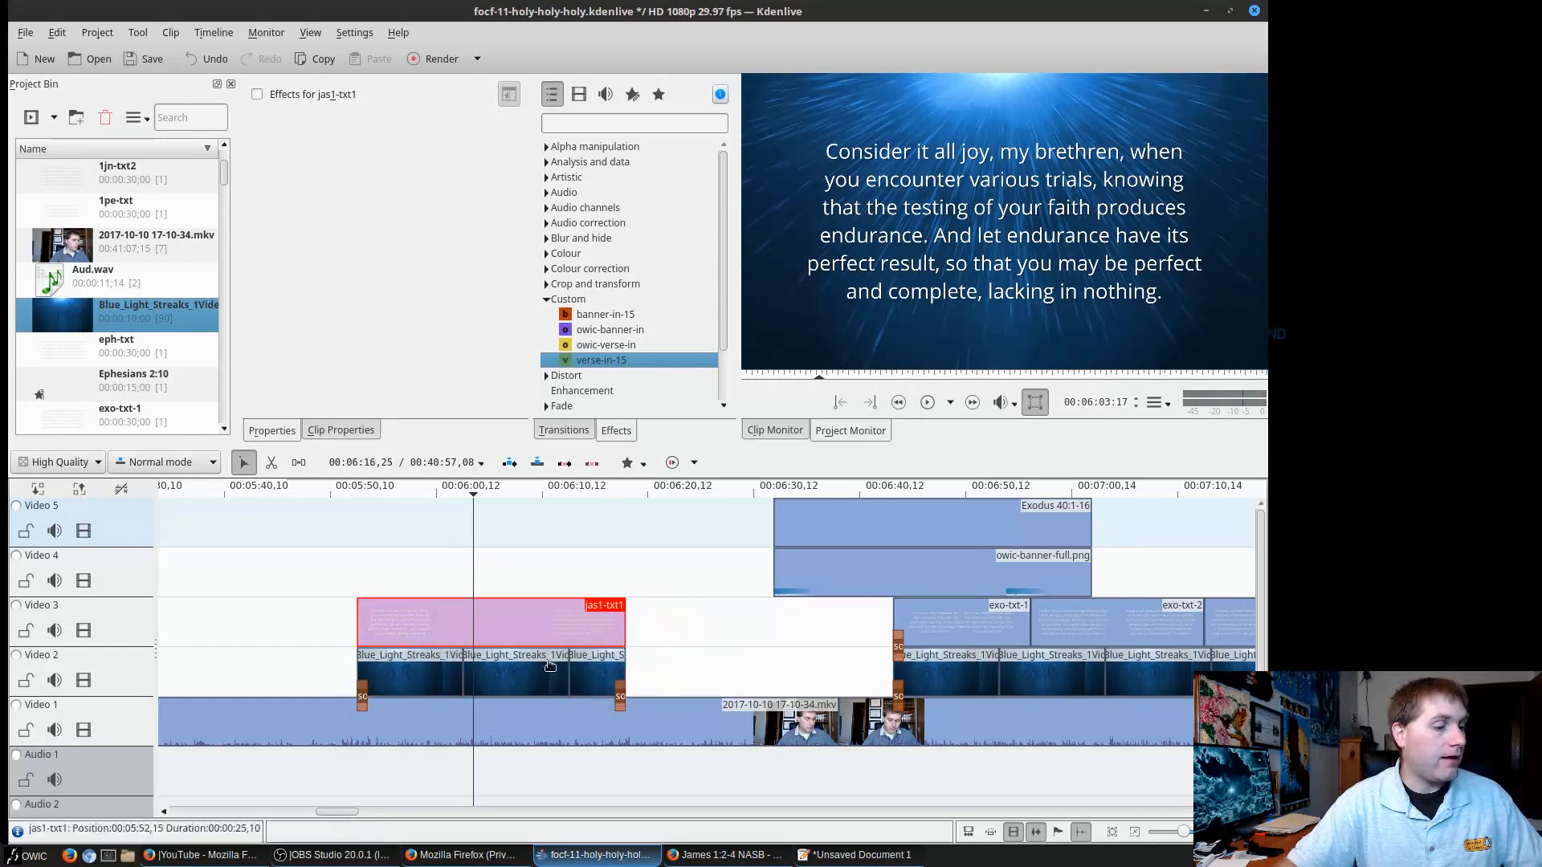
{"action": "left_click", "coordinate": [365, 652]}
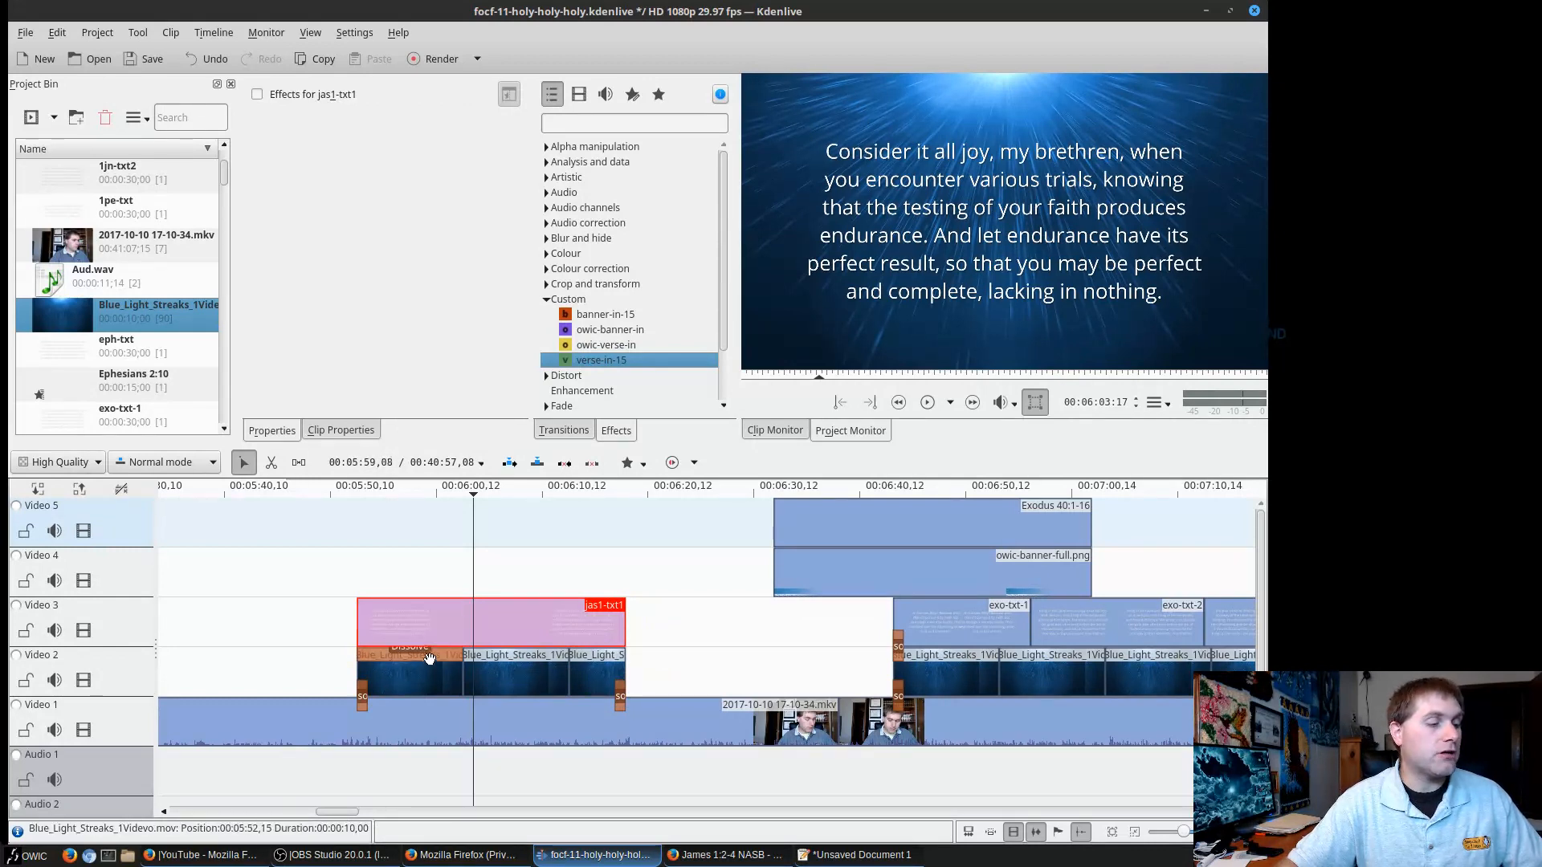
{"action": "left_click", "coordinate": [430, 657]}
{"action": "key", "text": "Delete"}
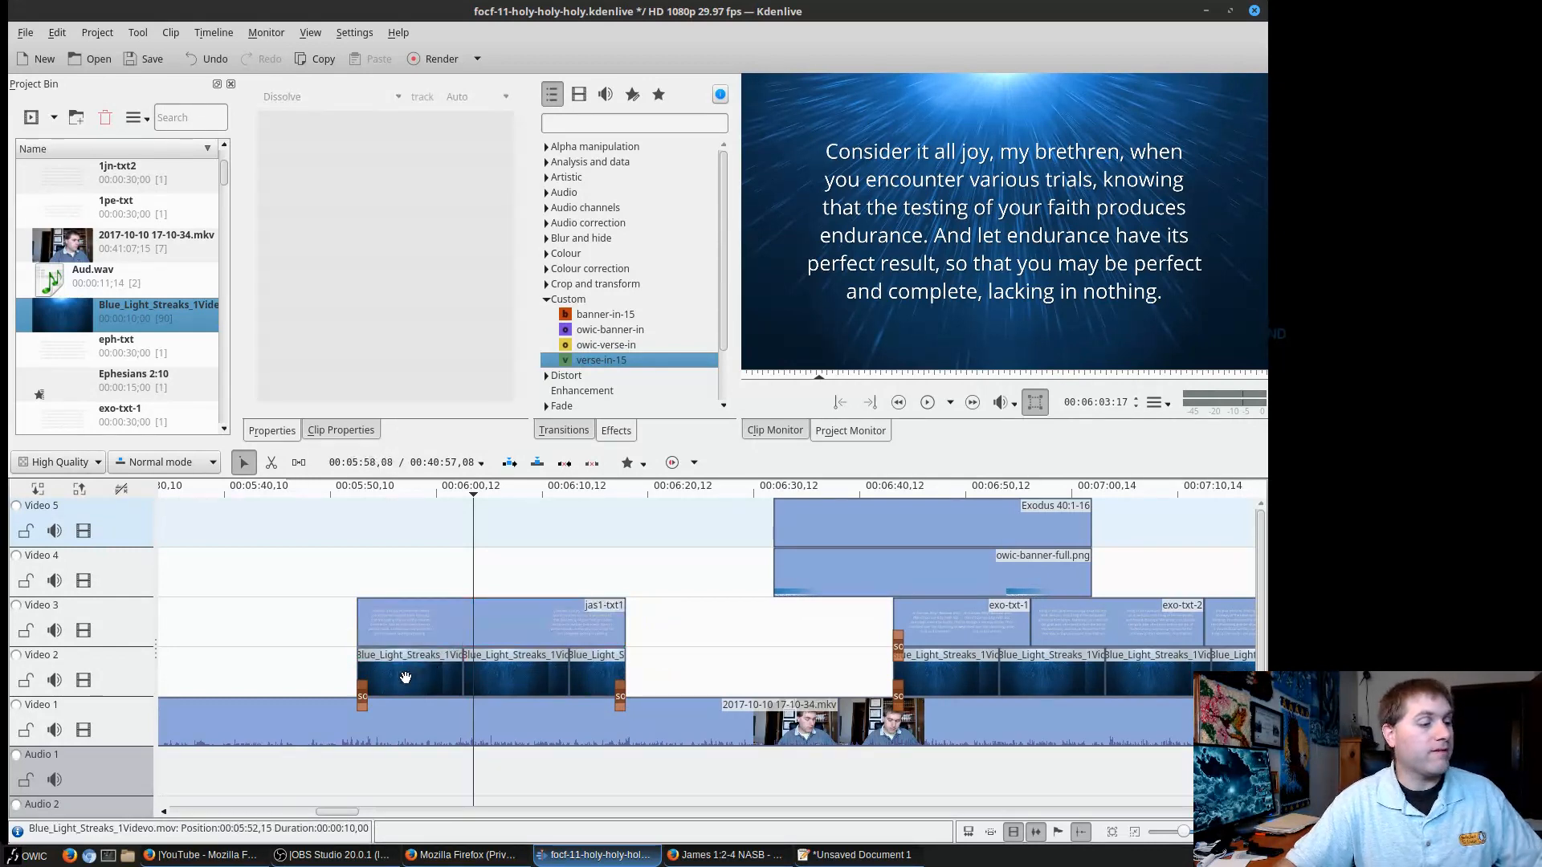
Copy the dissolve at the start of the background clips and place the copy at the start of the jas1-txt1 title.
{"action": "left_click", "coordinate": [361, 700]}
{"action": "key", "text": "ctrl+c"}
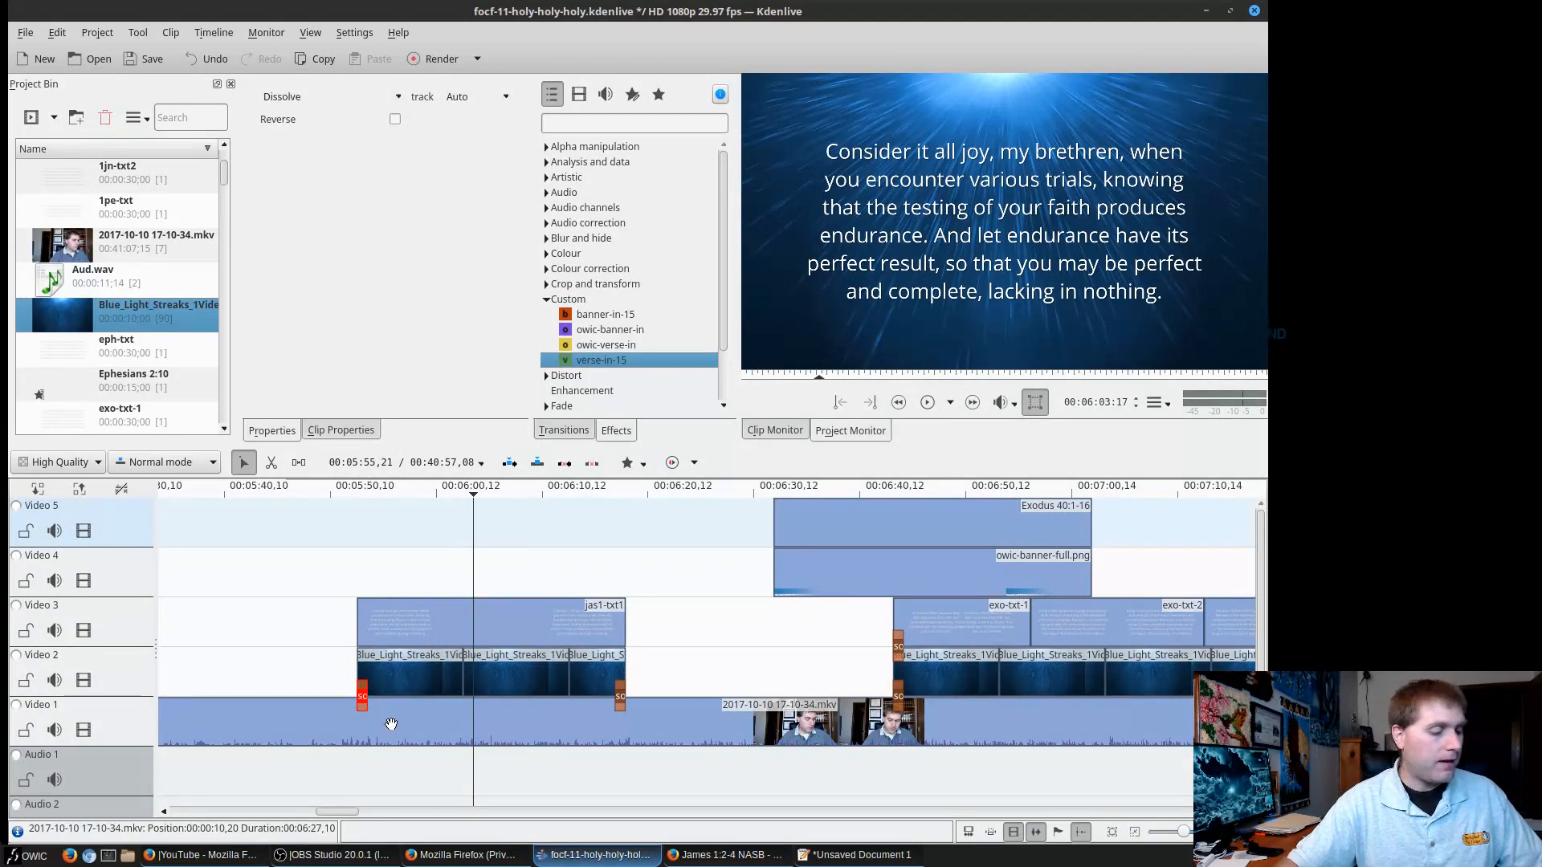
{"action": "key", "text": "ctrl+v"}
{"action": "left_click_drag", "start_coordinate": [396, 739], "coordinate": [363, 644]}
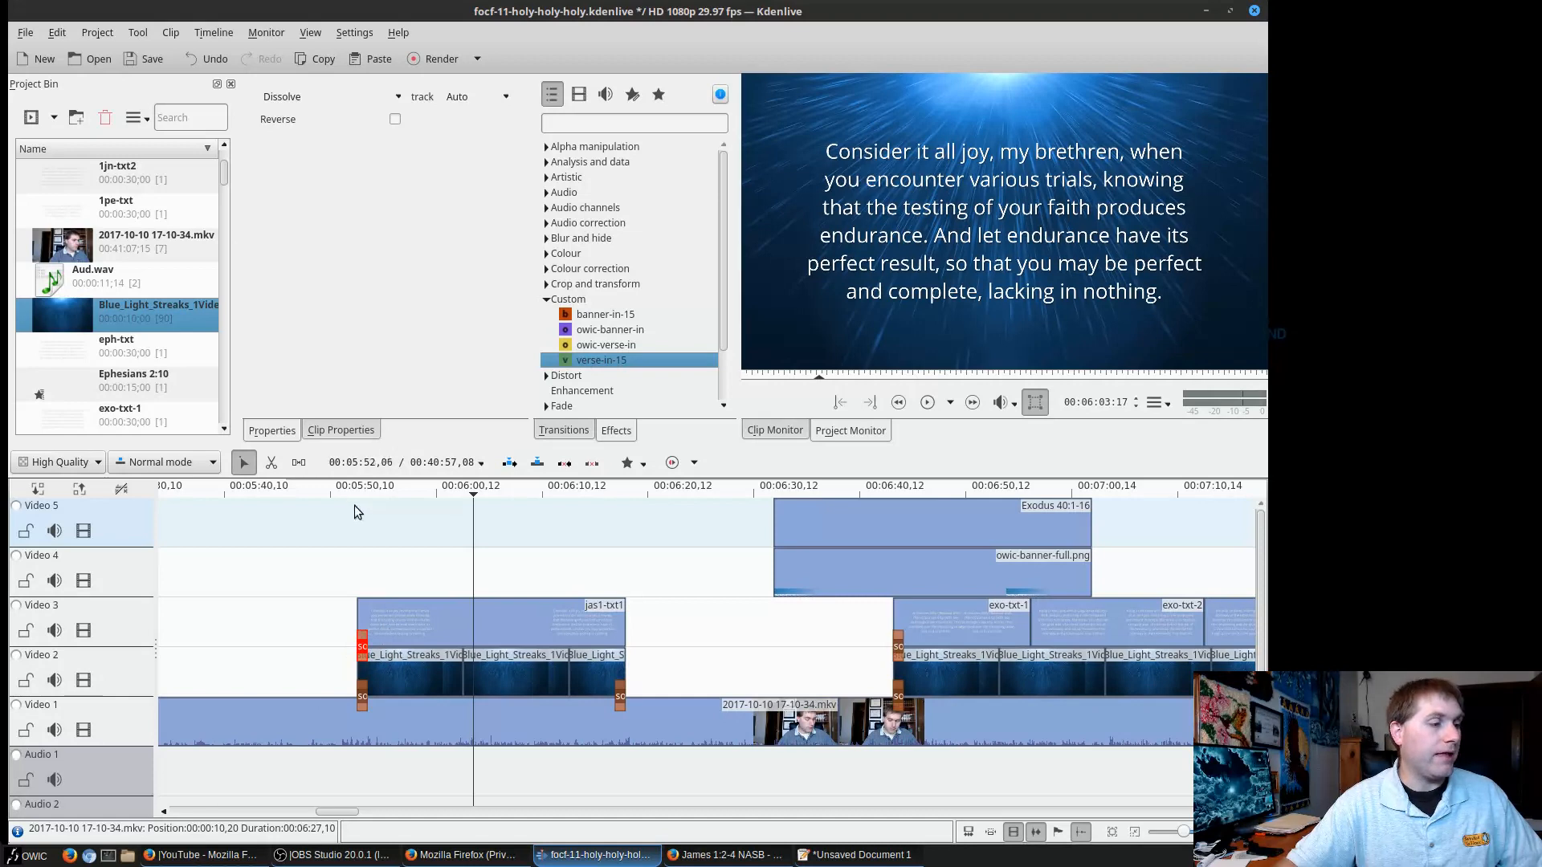
Play the timeline from just before jas1-txt1 to preview the James title dissolving in over the blue background.
{"action": "left_click", "coordinate": [350, 492]}
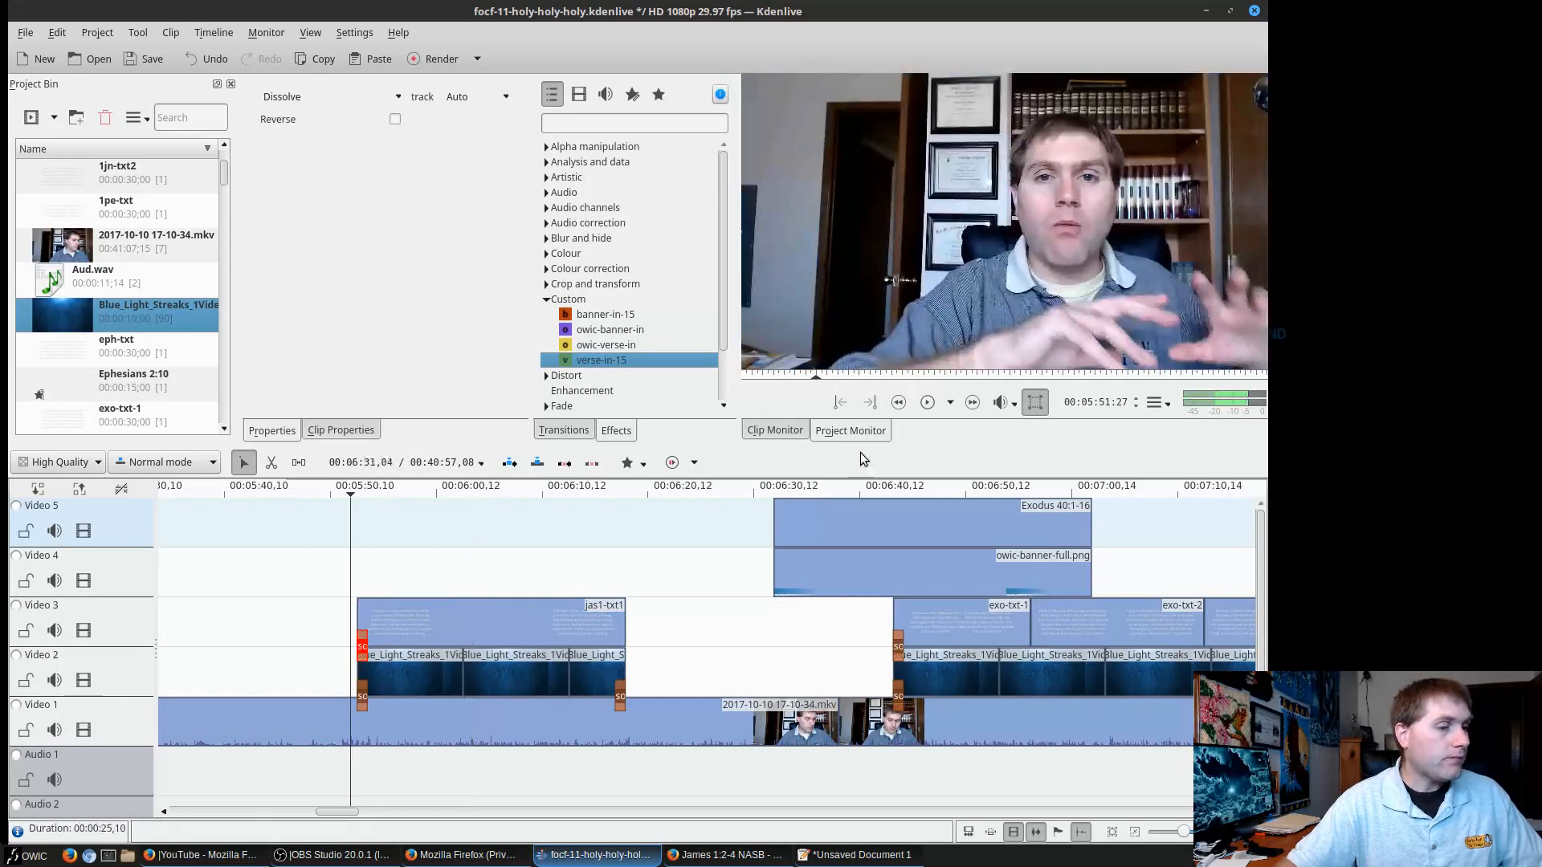
{"action": "left_click", "coordinate": [927, 403]}
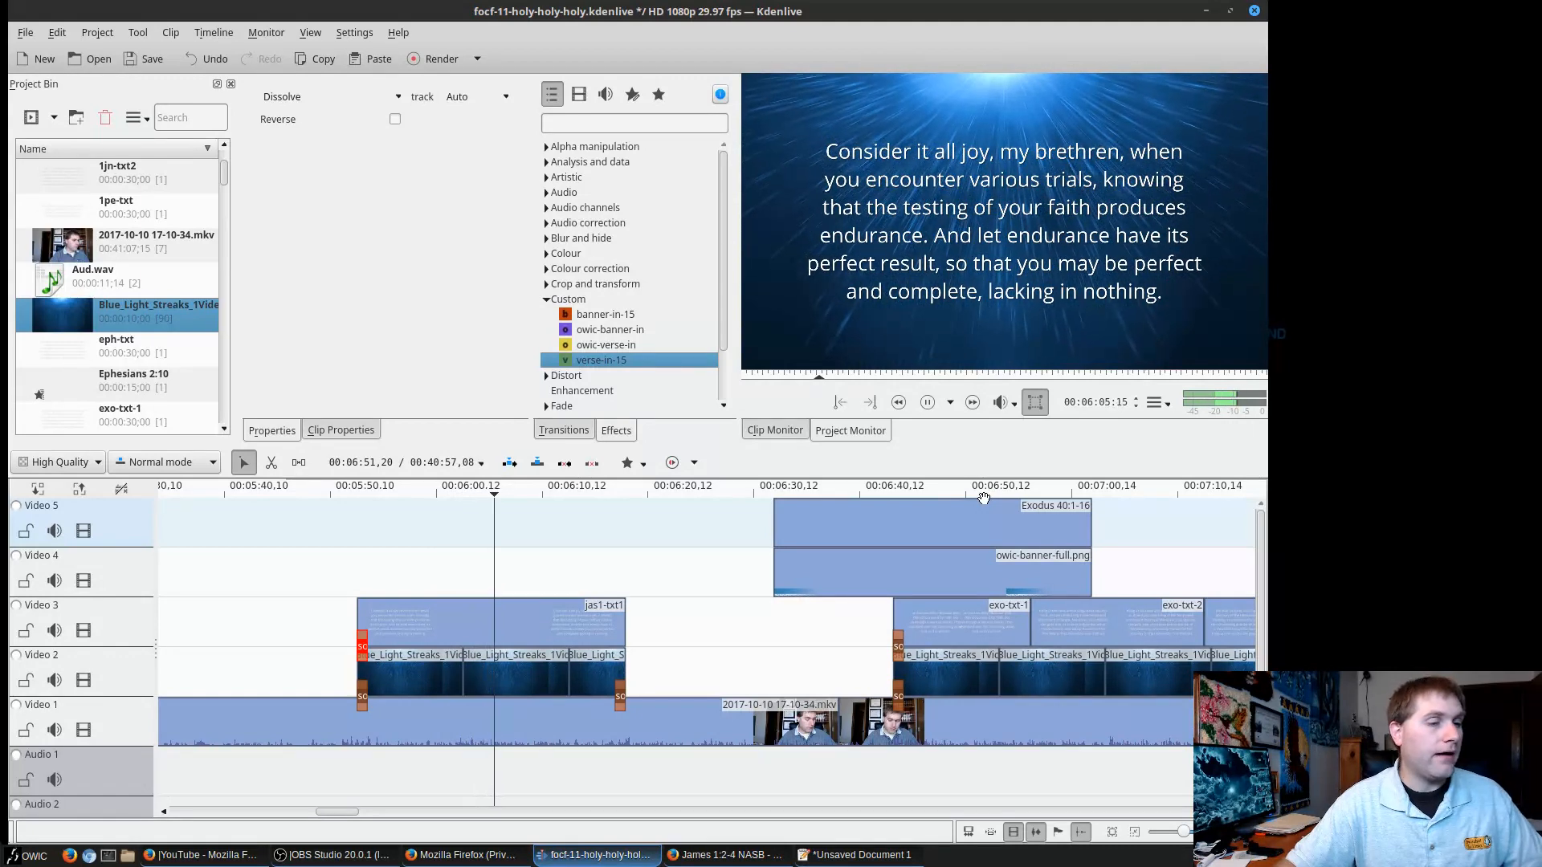
{"action": "left_click", "coordinate": [929, 405]}
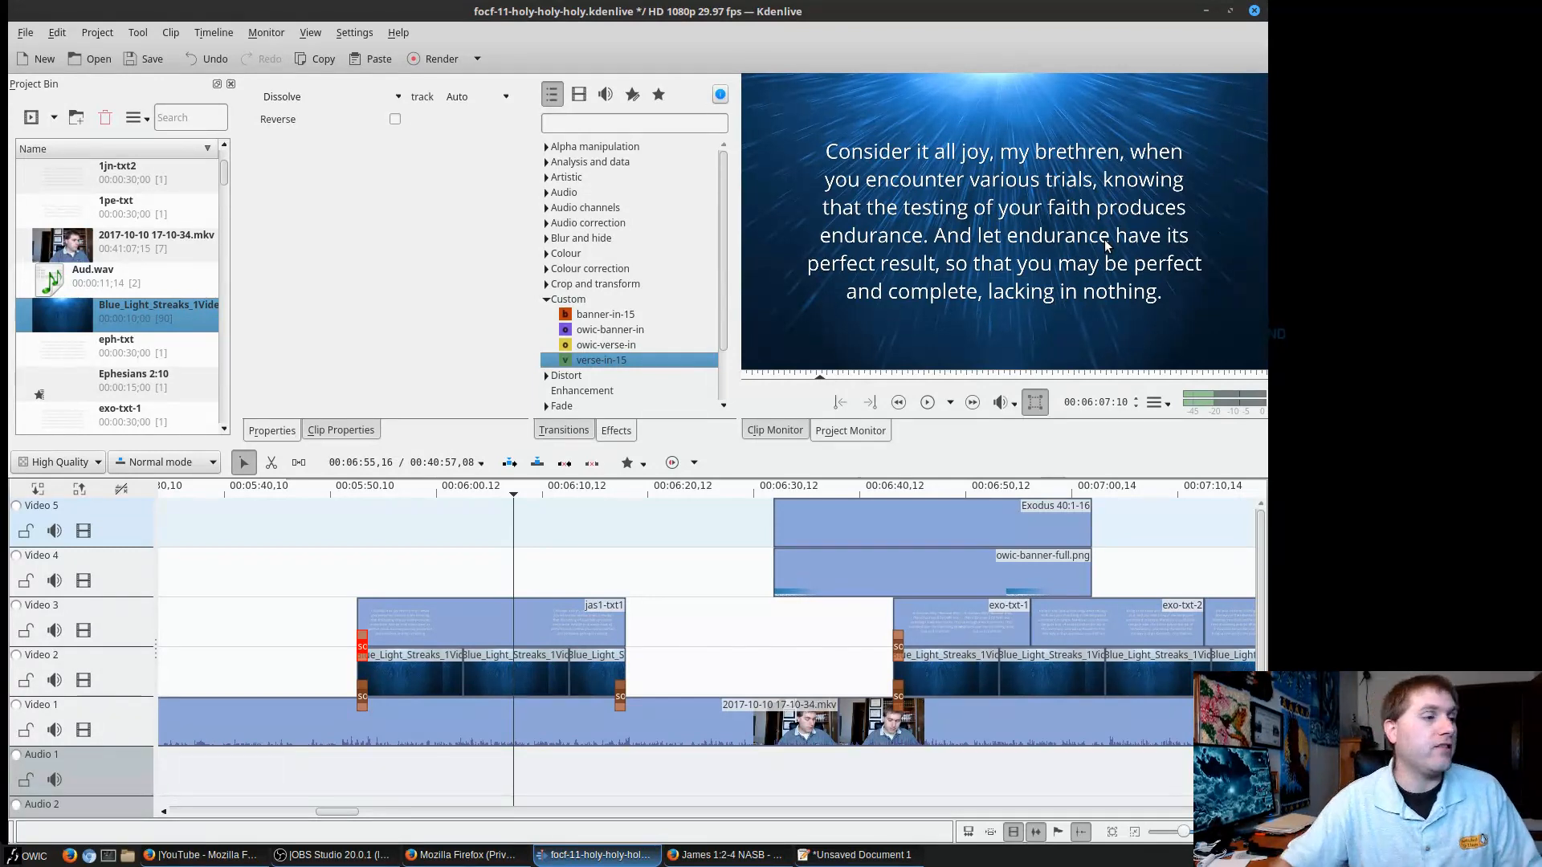
Delete the jas1-txt1 title, the three background clips beneath it and their dissolves from the timeline.
{"action": "left_click", "coordinate": [465, 608]}
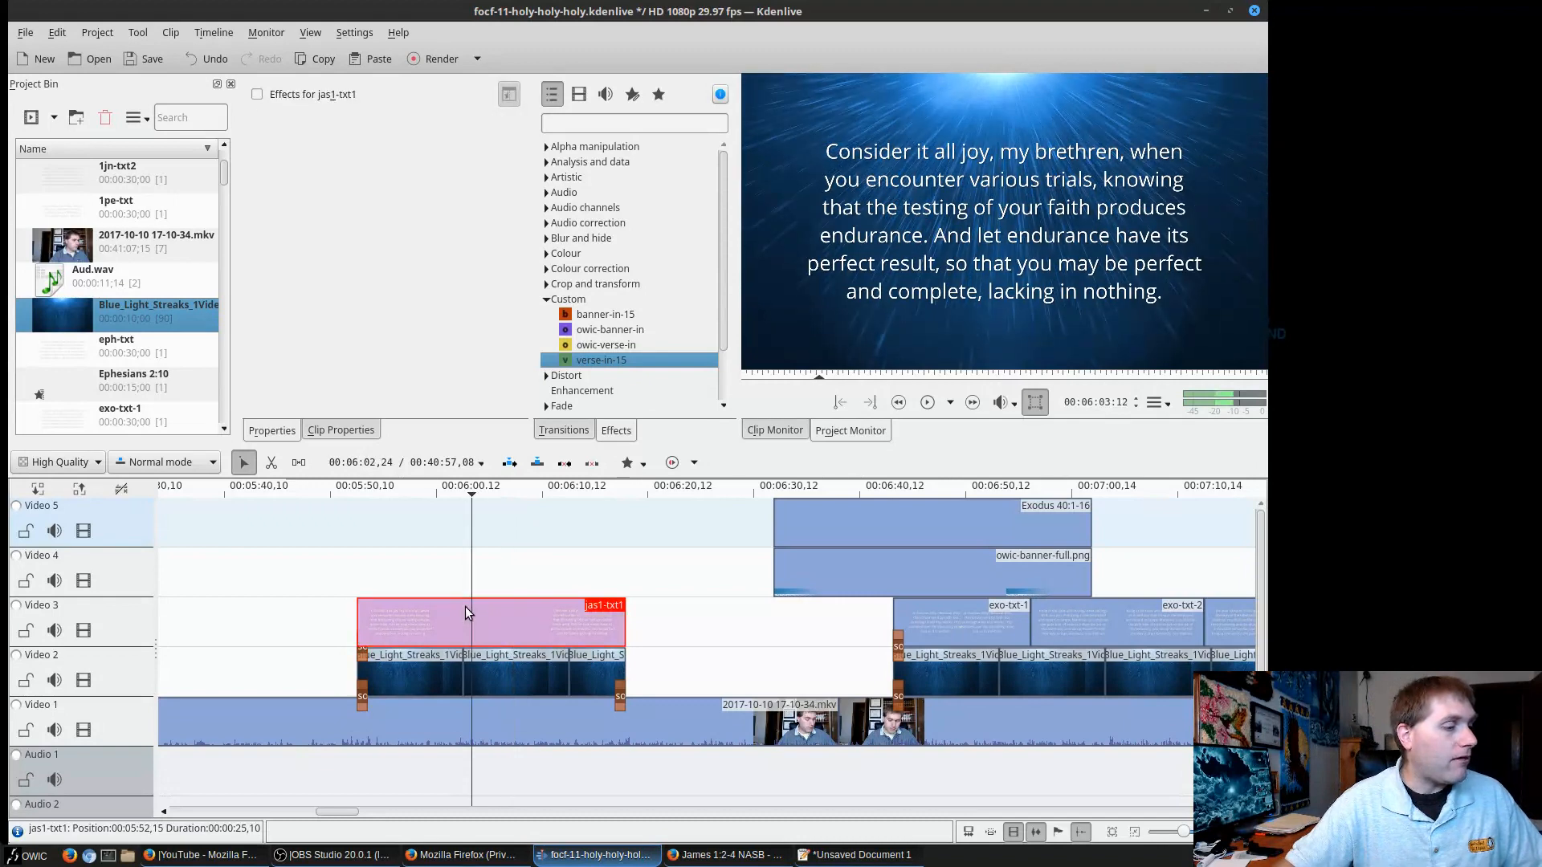
{"action": "key", "text": "Delete"}
{"action": "left_click", "coordinate": [450, 673]}
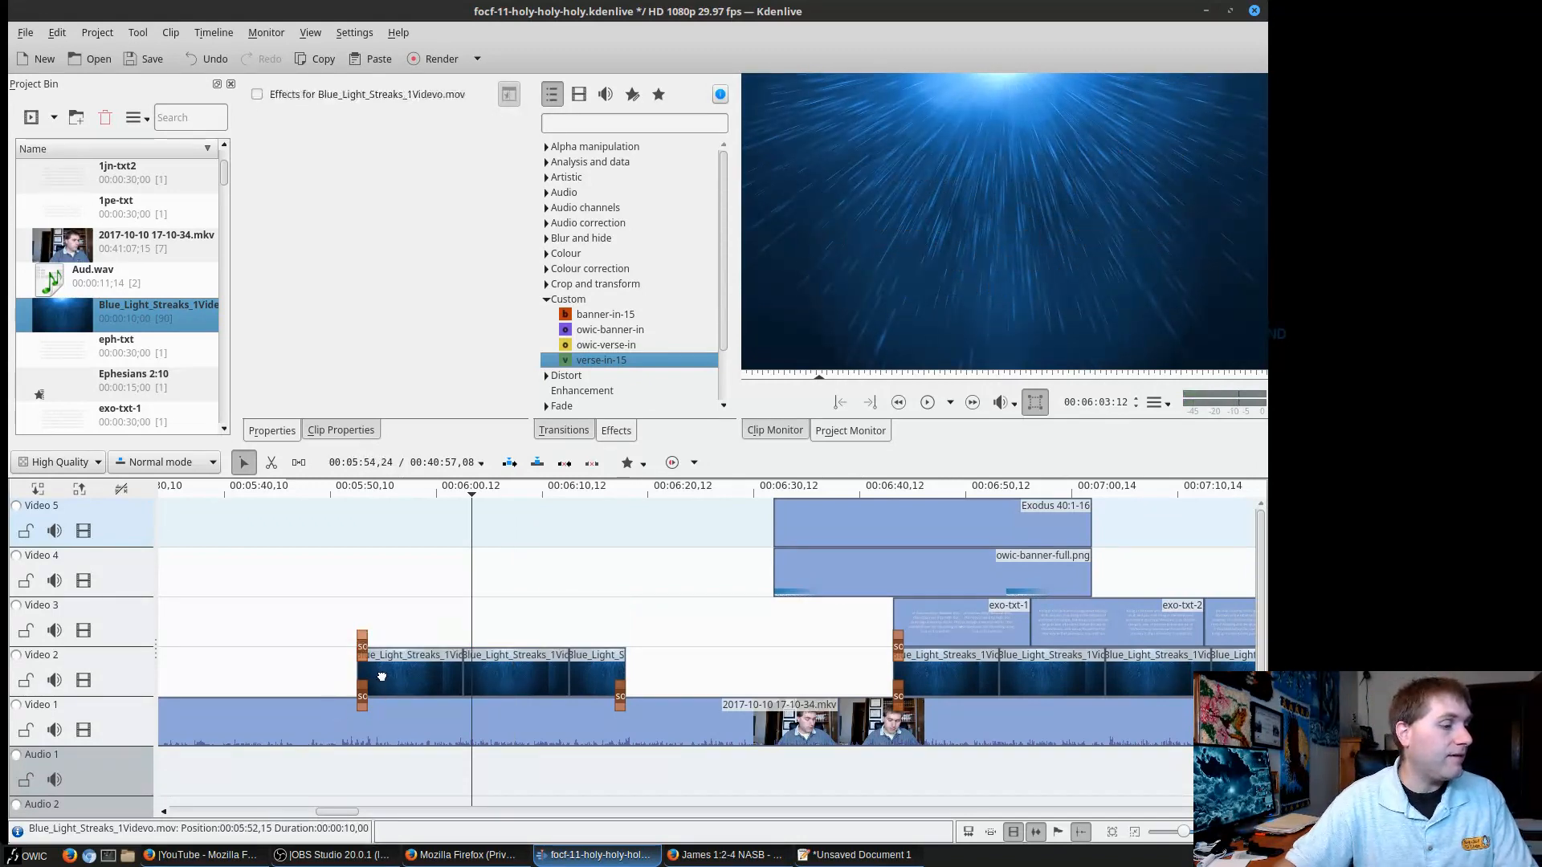
{"action": "key", "text": "Delete"}
{"action": "left_click", "coordinate": [486, 671]}
{"action": "key", "text": "Delete"}
{"action": "left_click", "coordinate": [594, 668]}
{"action": "key", "text": "Delete"}
{"action": "left_click", "coordinate": [616, 690]}
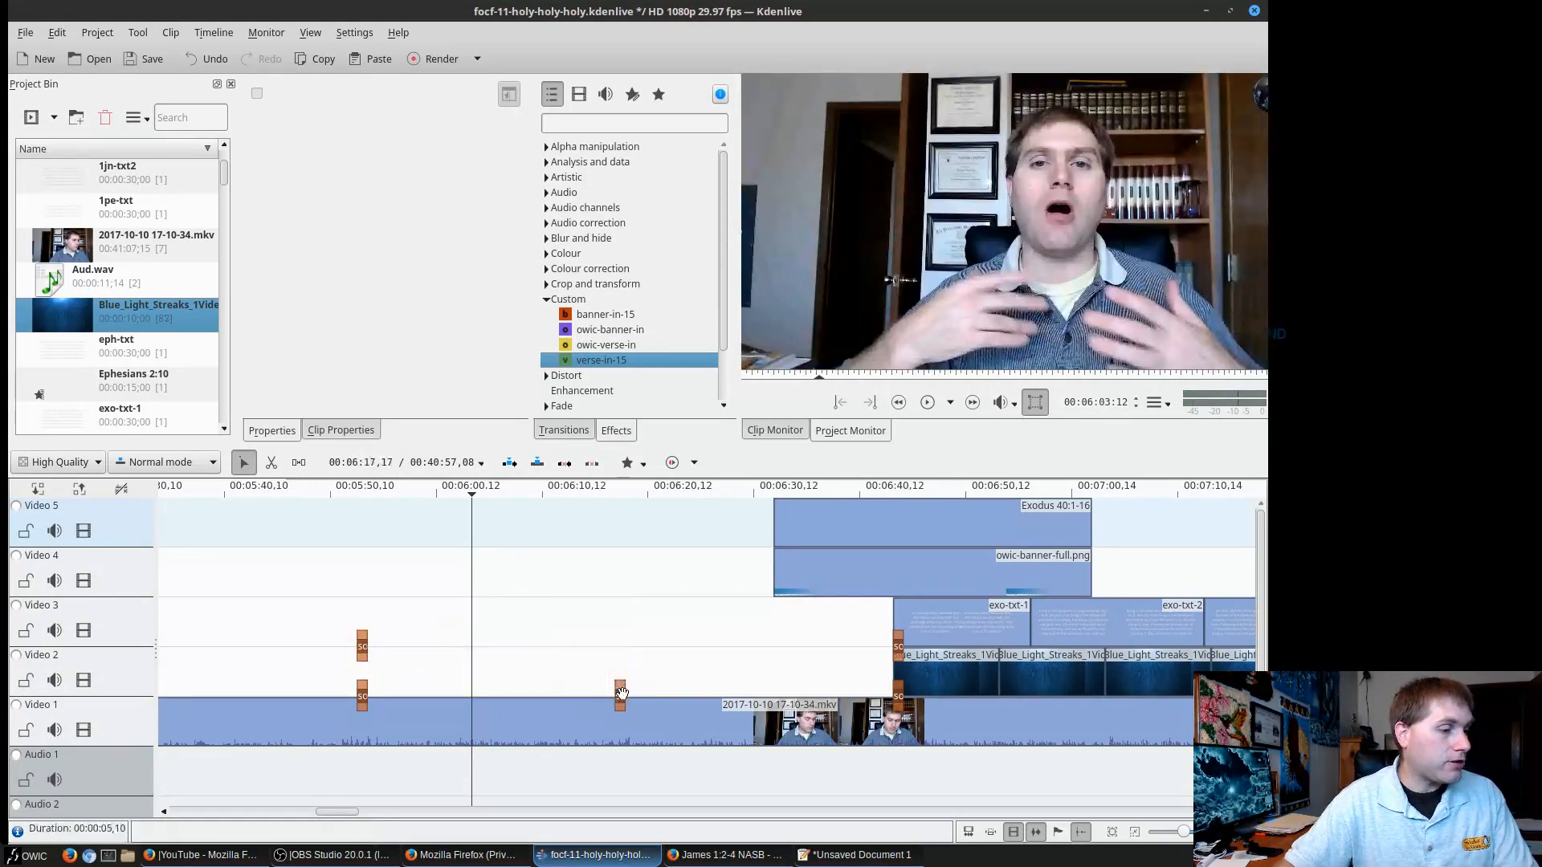
{"action": "key", "text": "Delete"}
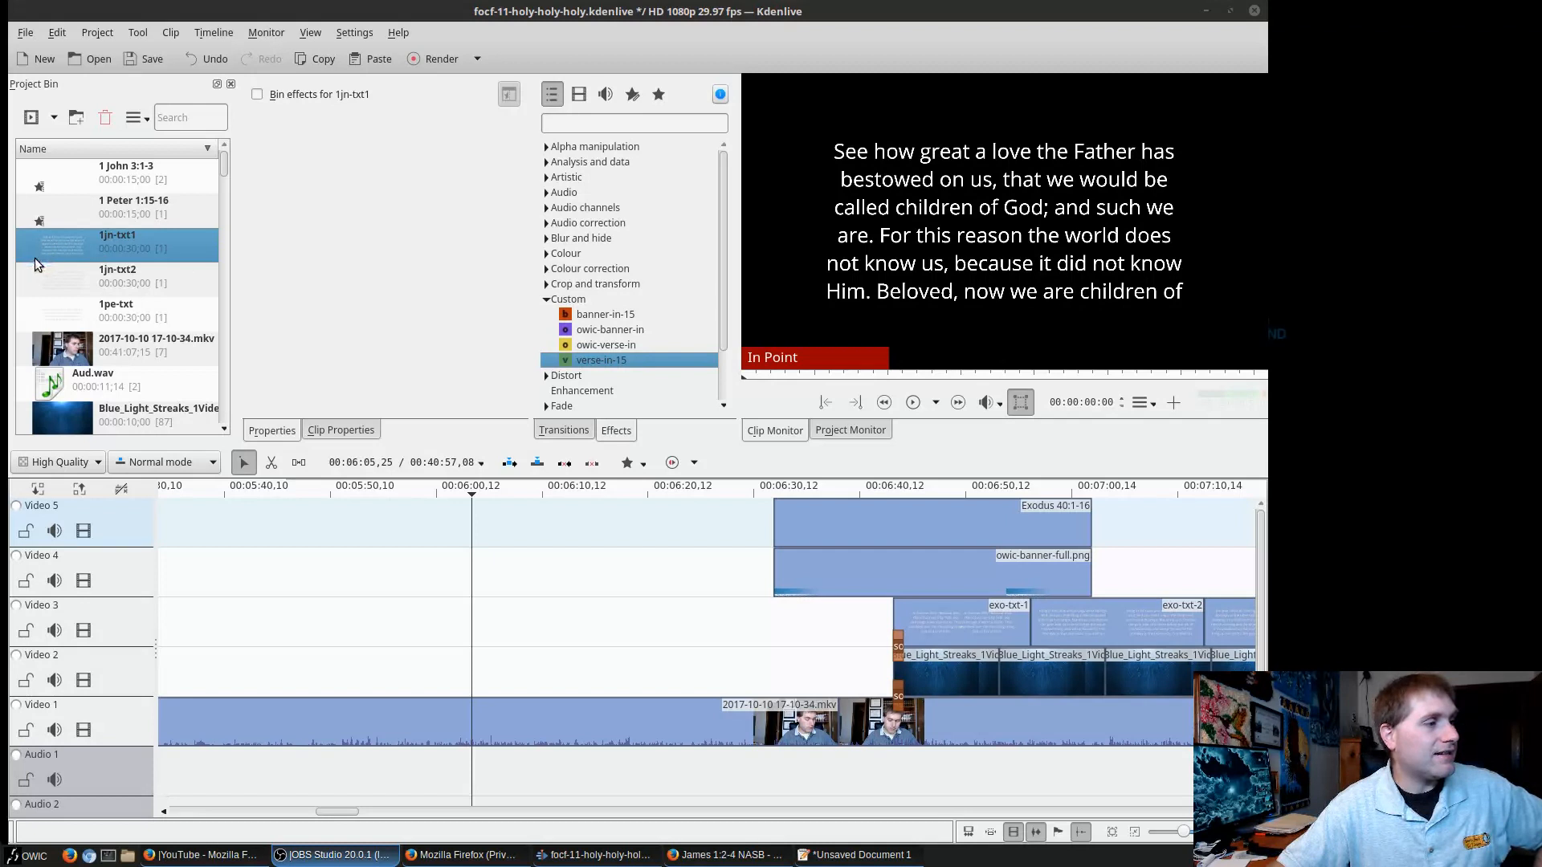
Place the 1jn-txt1 title on the Video 3 track at about 00:05:53 and set its duration to 15 seconds.
{"action": "left_click_drag", "start_coordinate": [46, 253], "coordinate": [365, 632]}
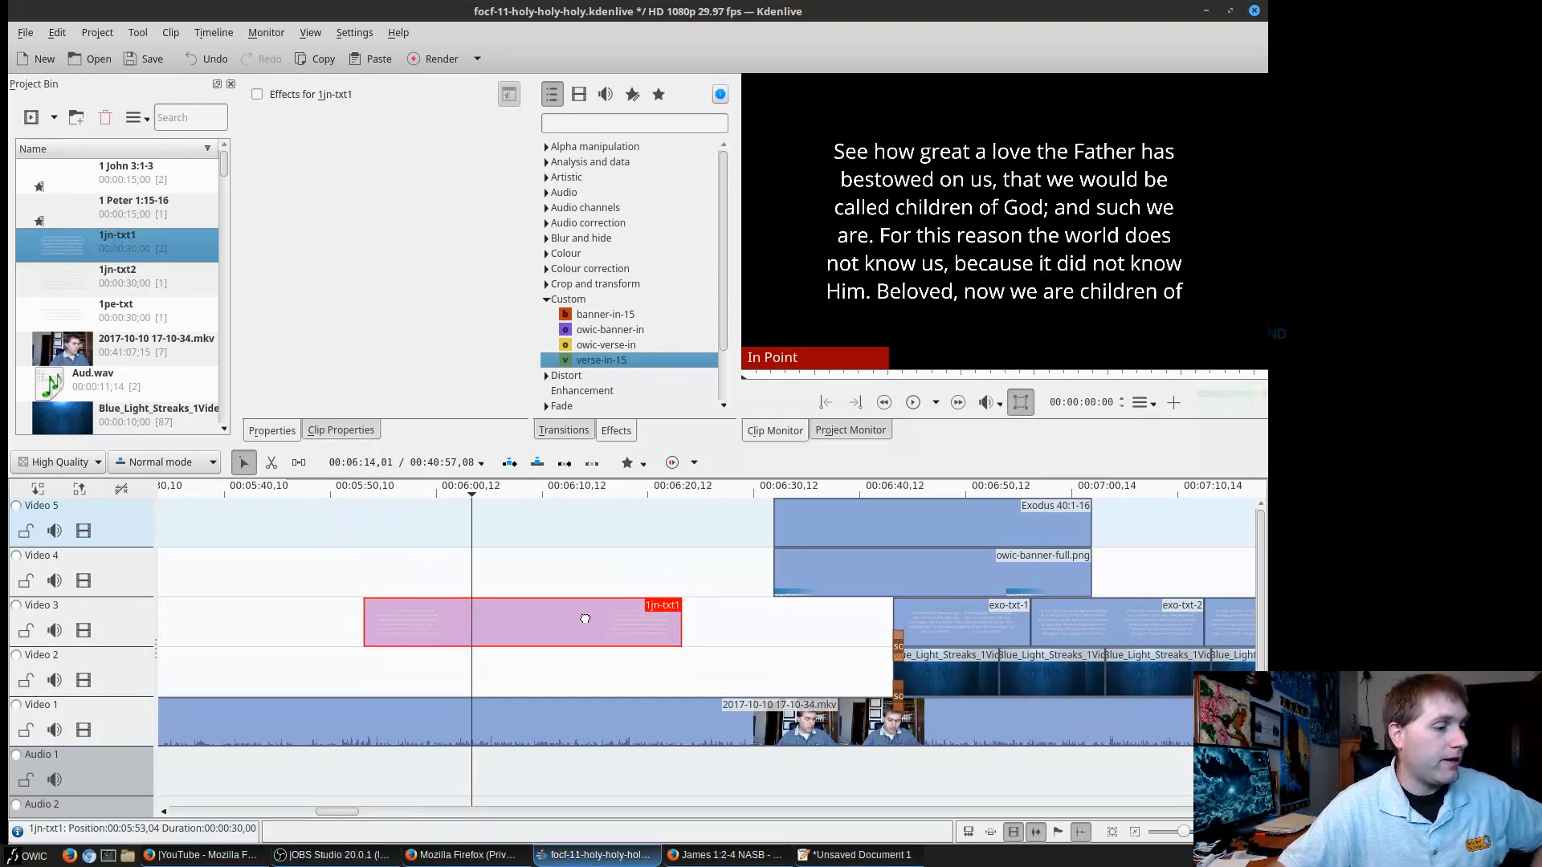
{"action": "double_click", "coordinate": [586, 623]}
{"action": "left_click", "coordinate": [677, 396]}
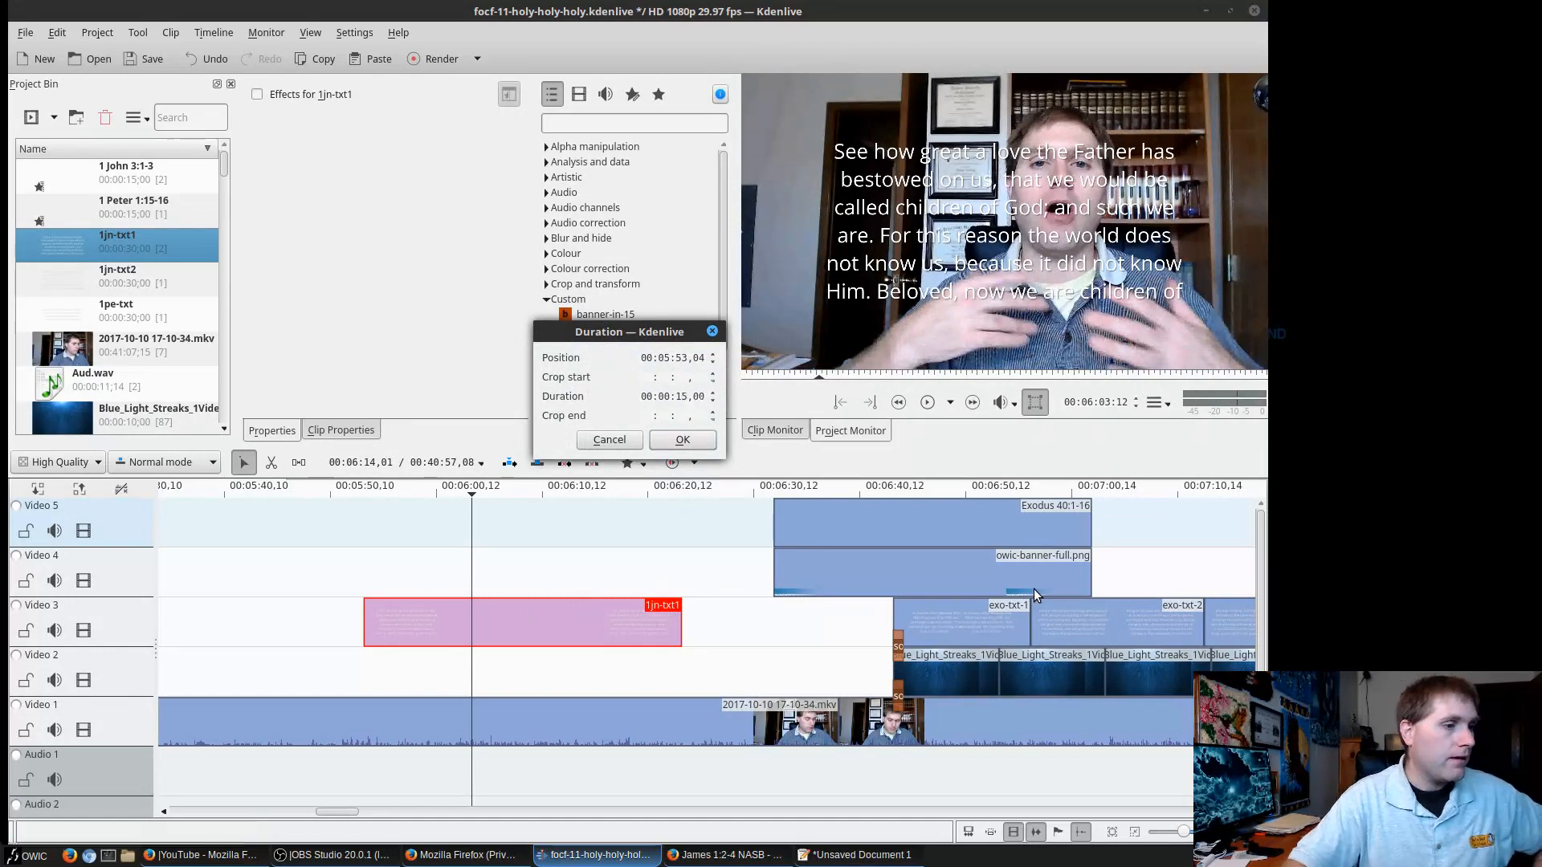
{"action": "type", "text": "15"}
{"action": "key", "text": "Return"}
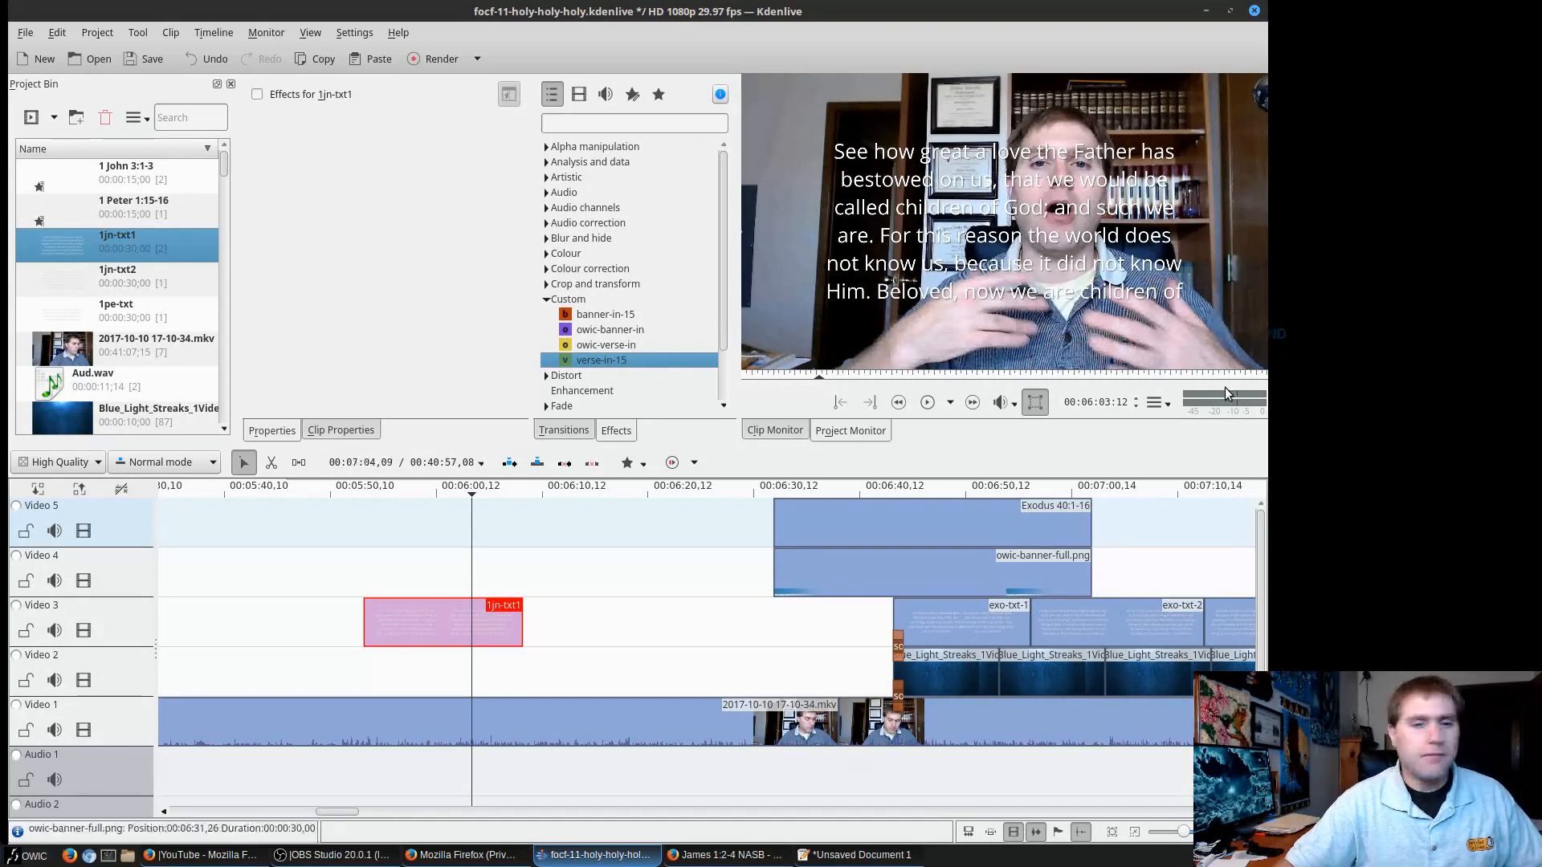
Add the Transform effect to the 1jn-txt1 clip and move the playhead to about 00:06:02 within it.
{"action": "right_click", "coordinate": [440, 620]}
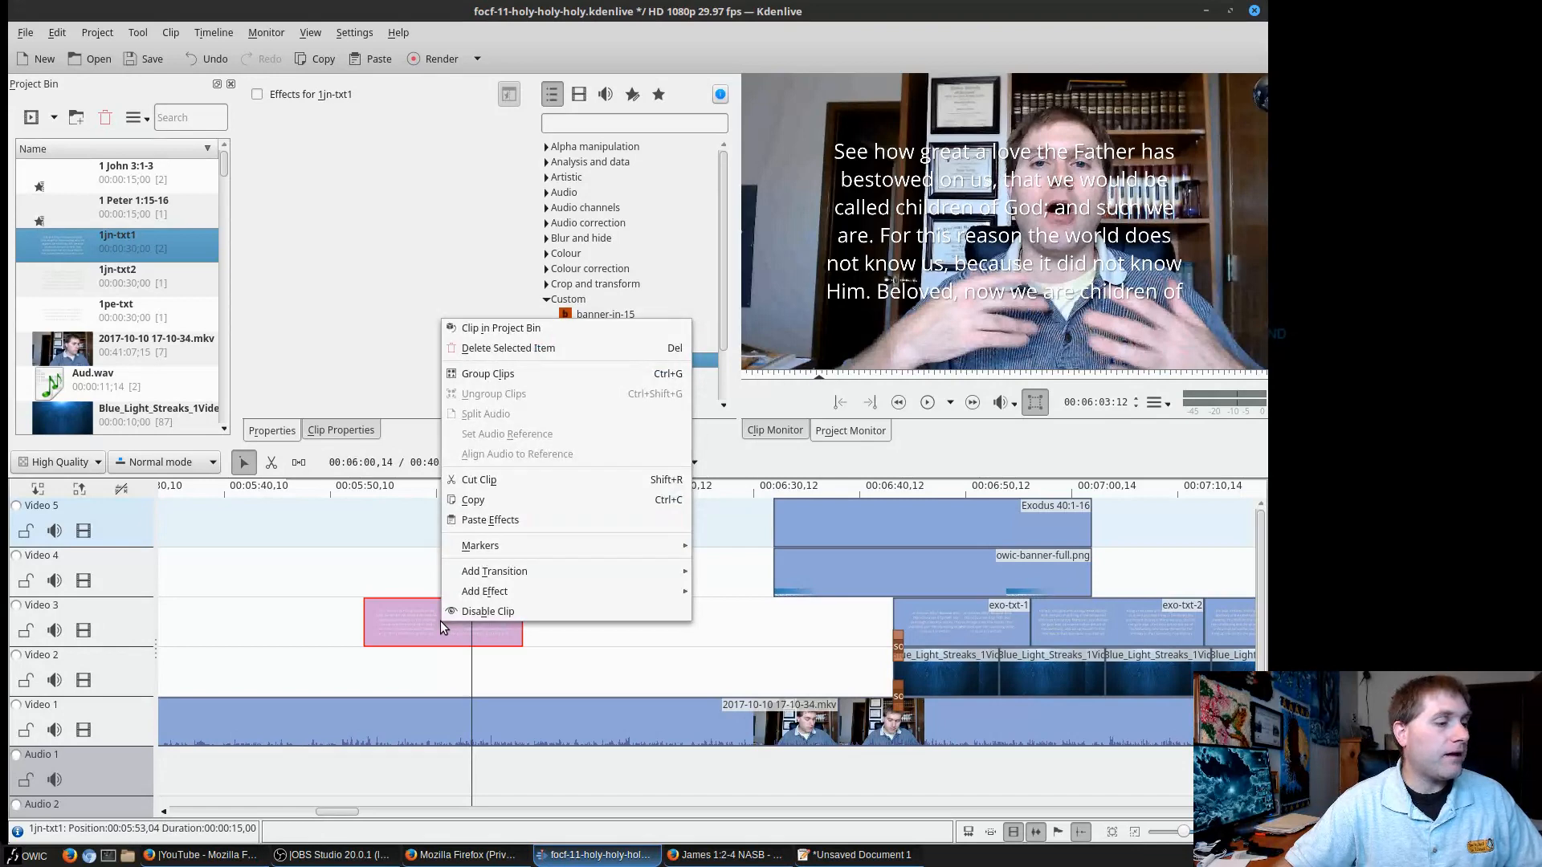
{"action": "mouse_move", "coordinate": [503, 591]}
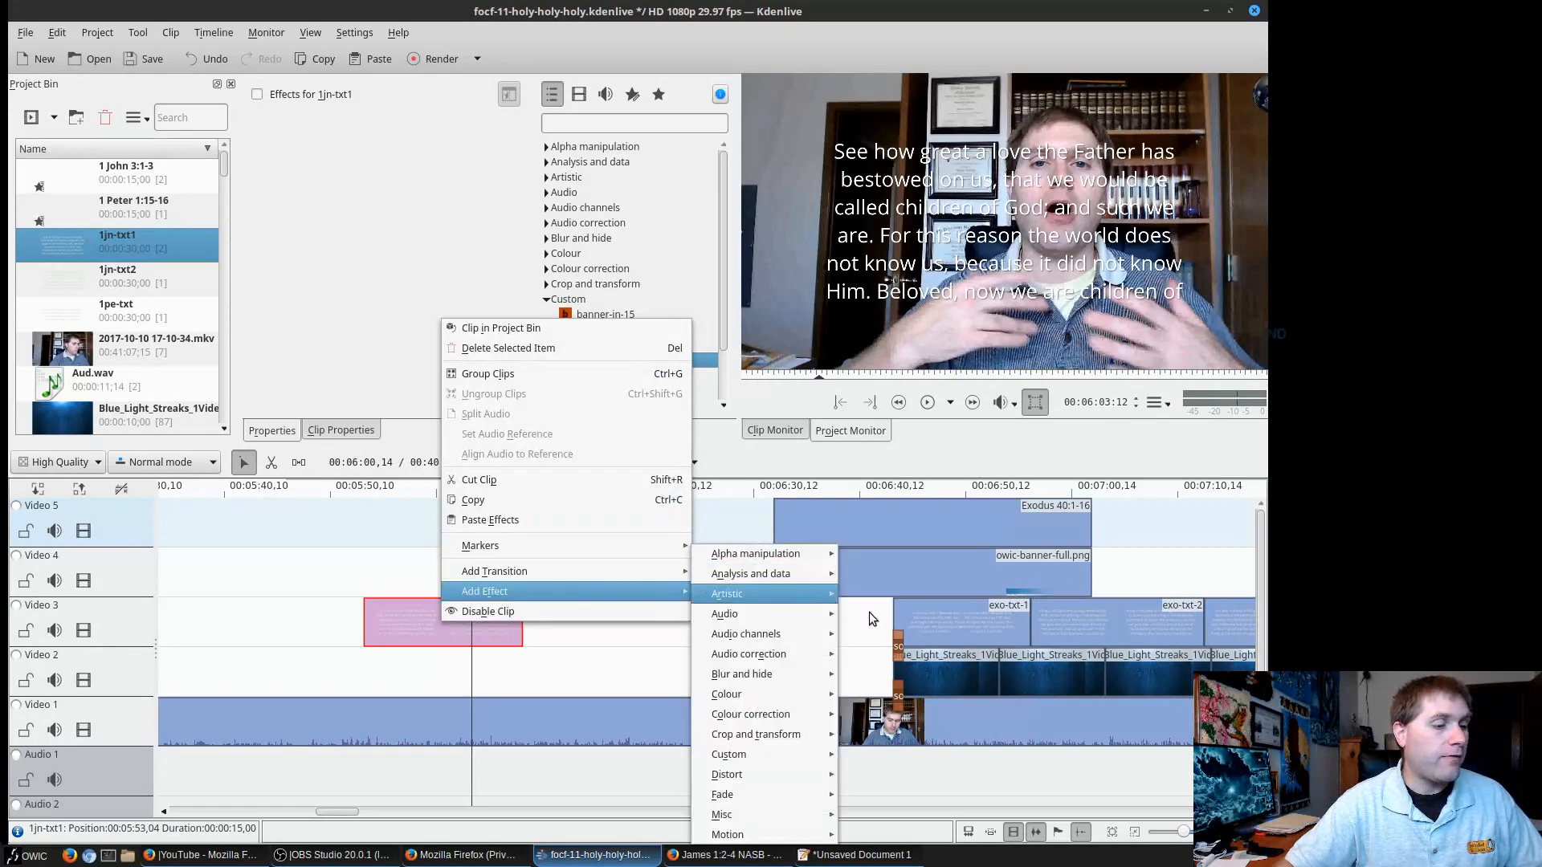
{"action": "mouse_move", "coordinate": [803, 739]}
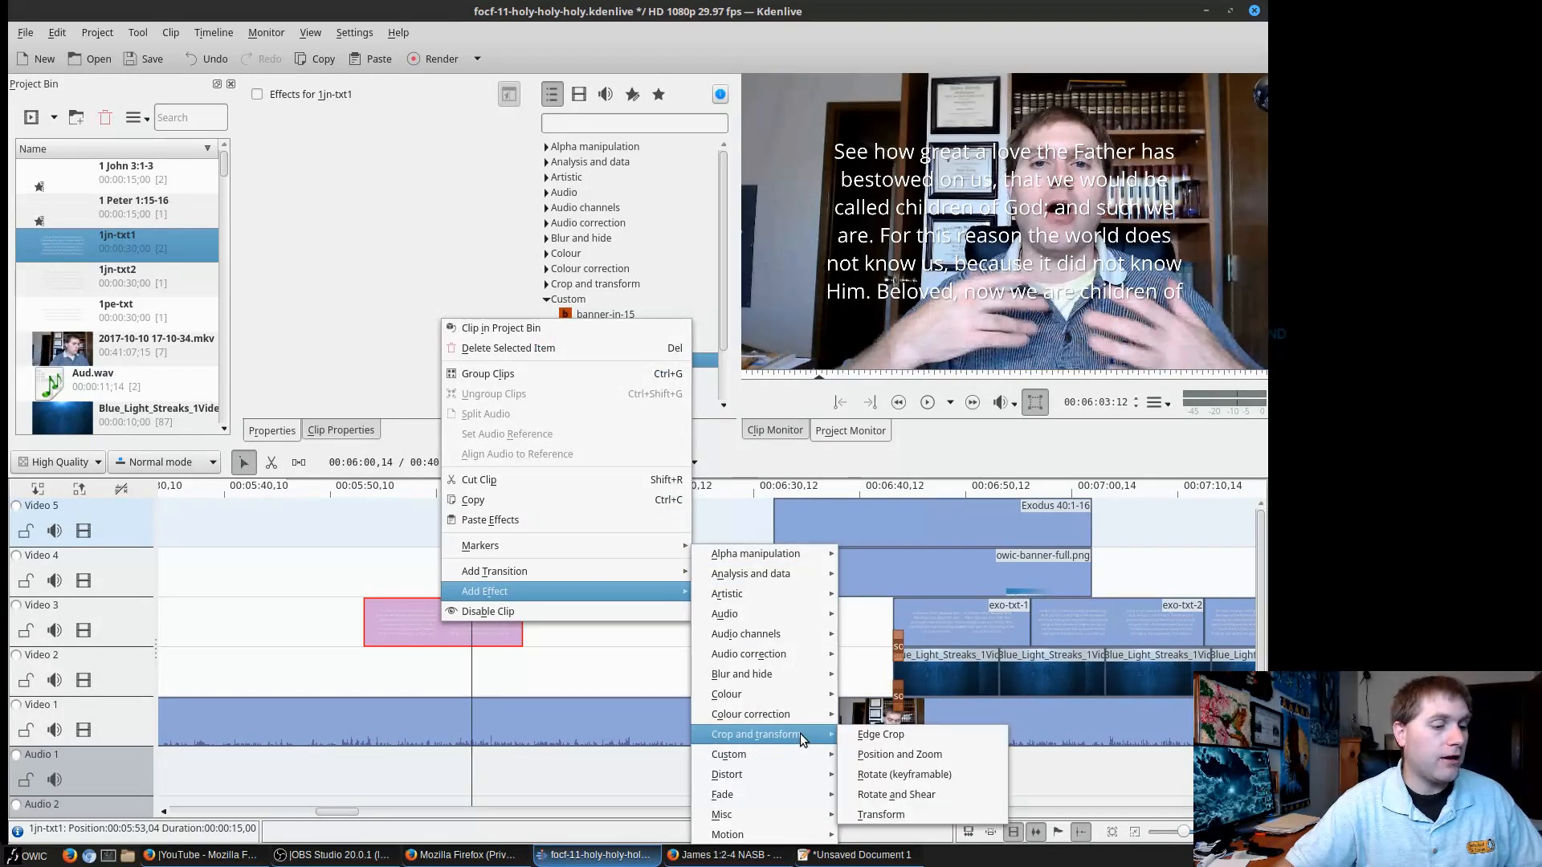
{"action": "left_click", "coordinate": [880, 814]}
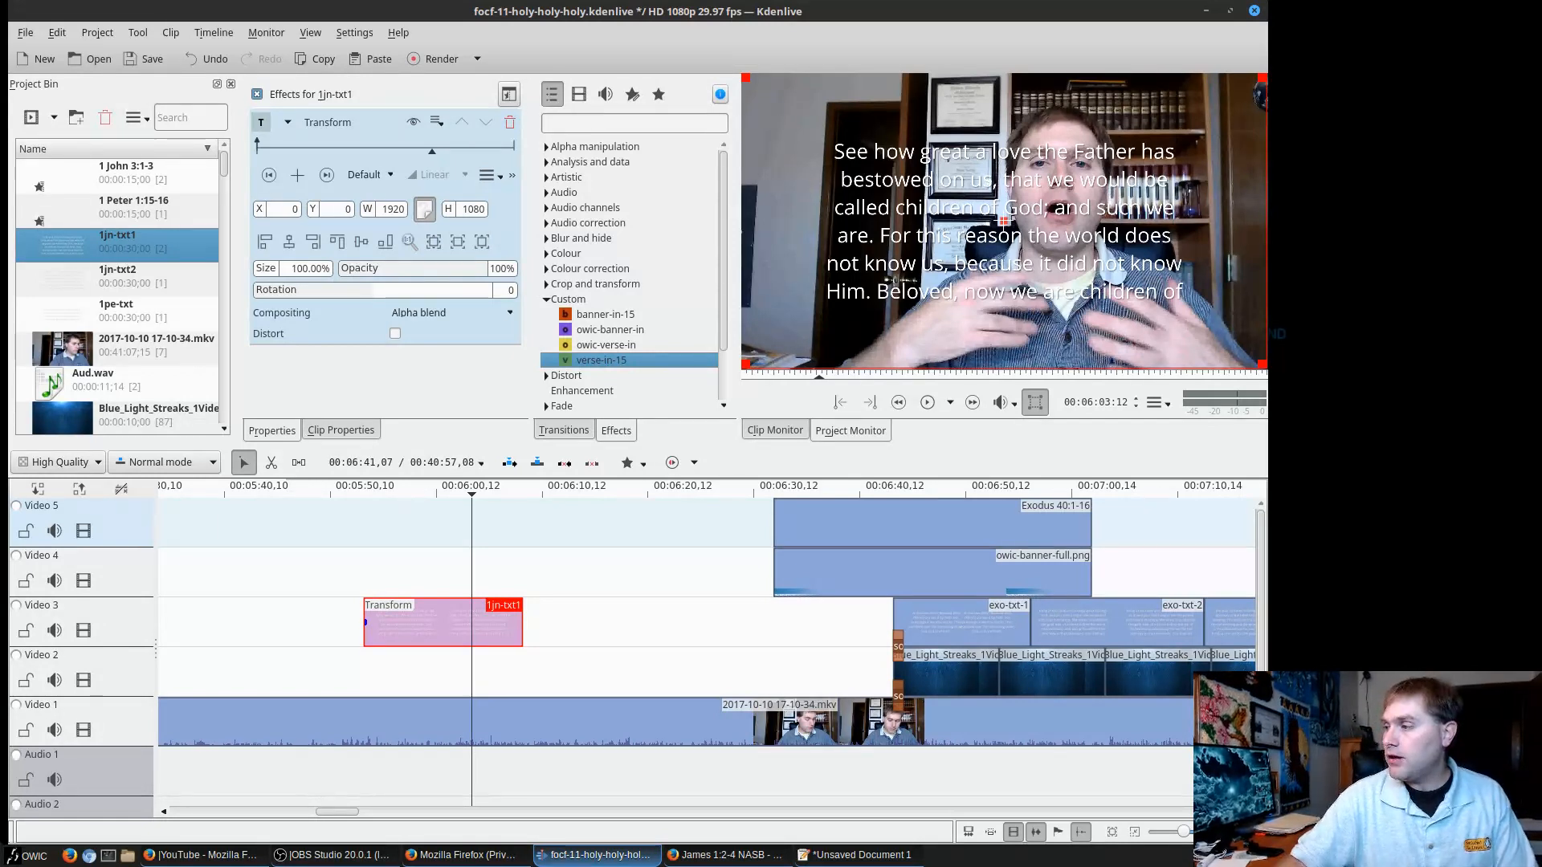
{"action": "key", "text": "alt+Tab"}
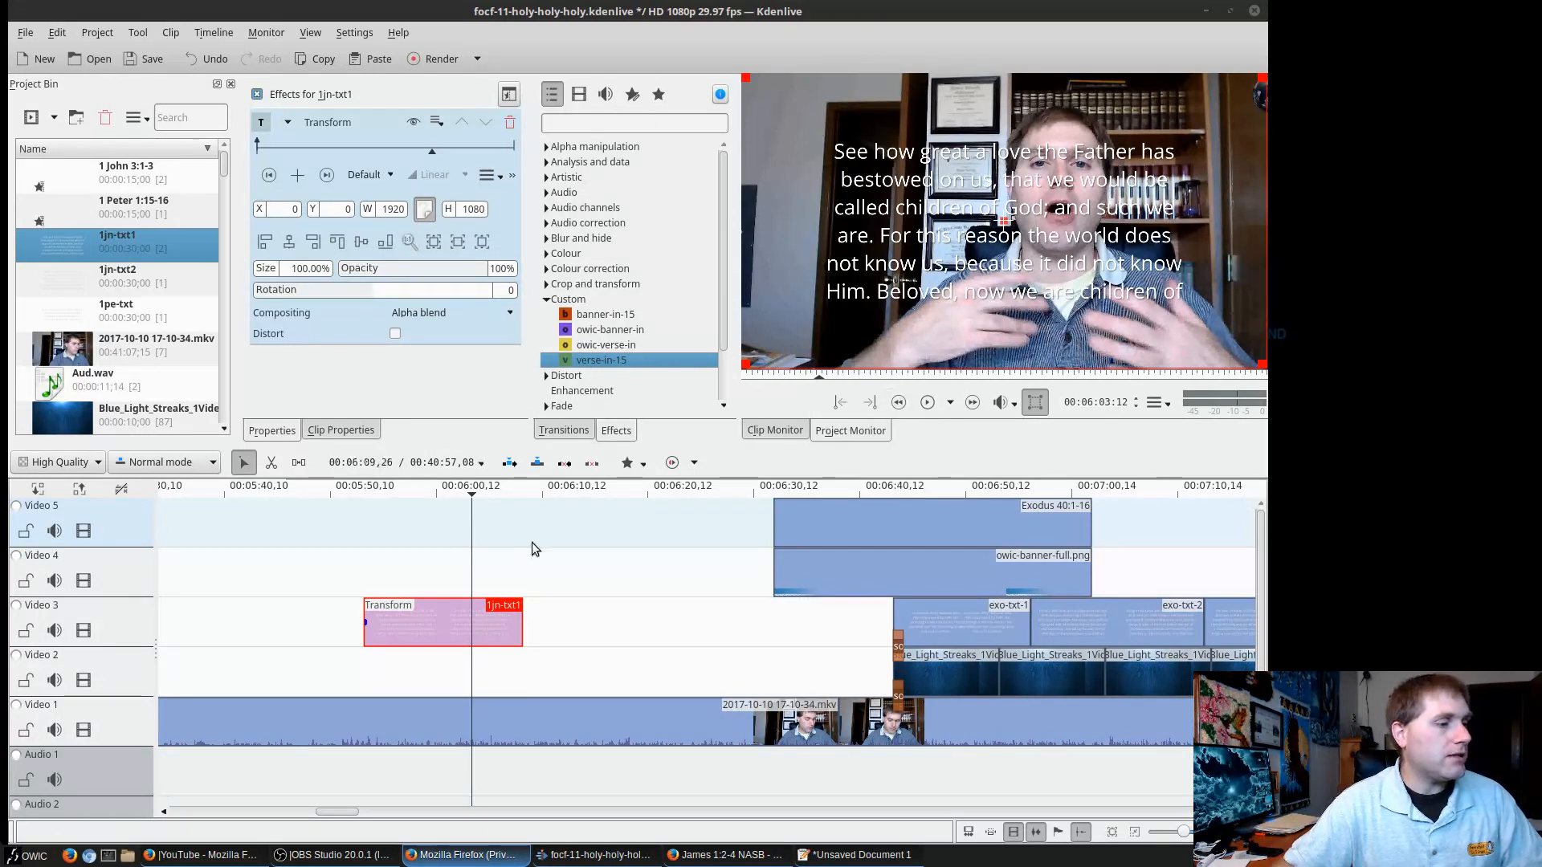
{"action": "left_click", "coordinate": [465, 494]}
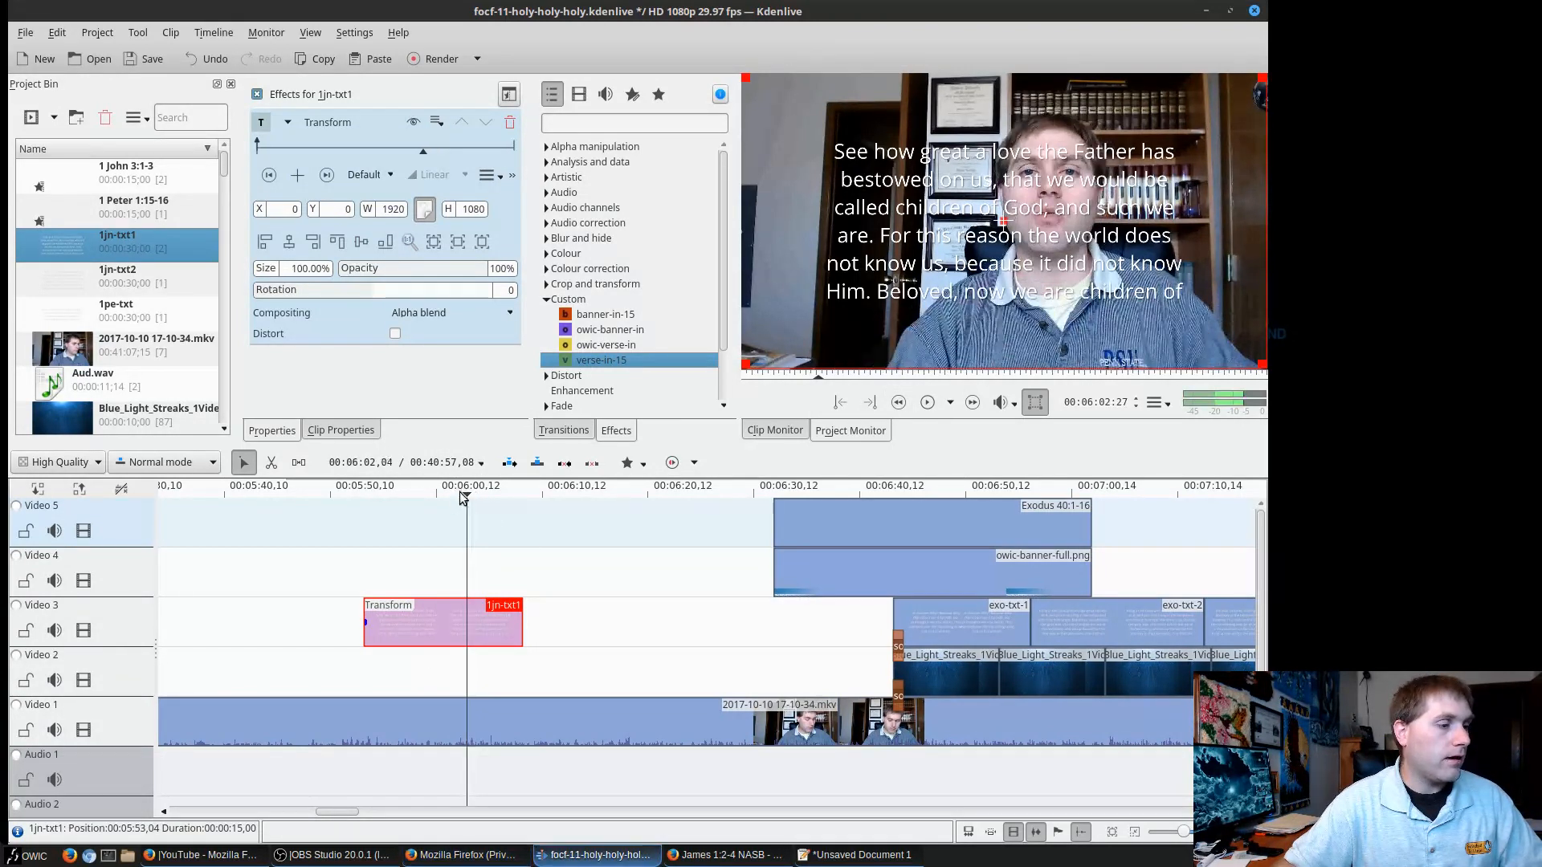
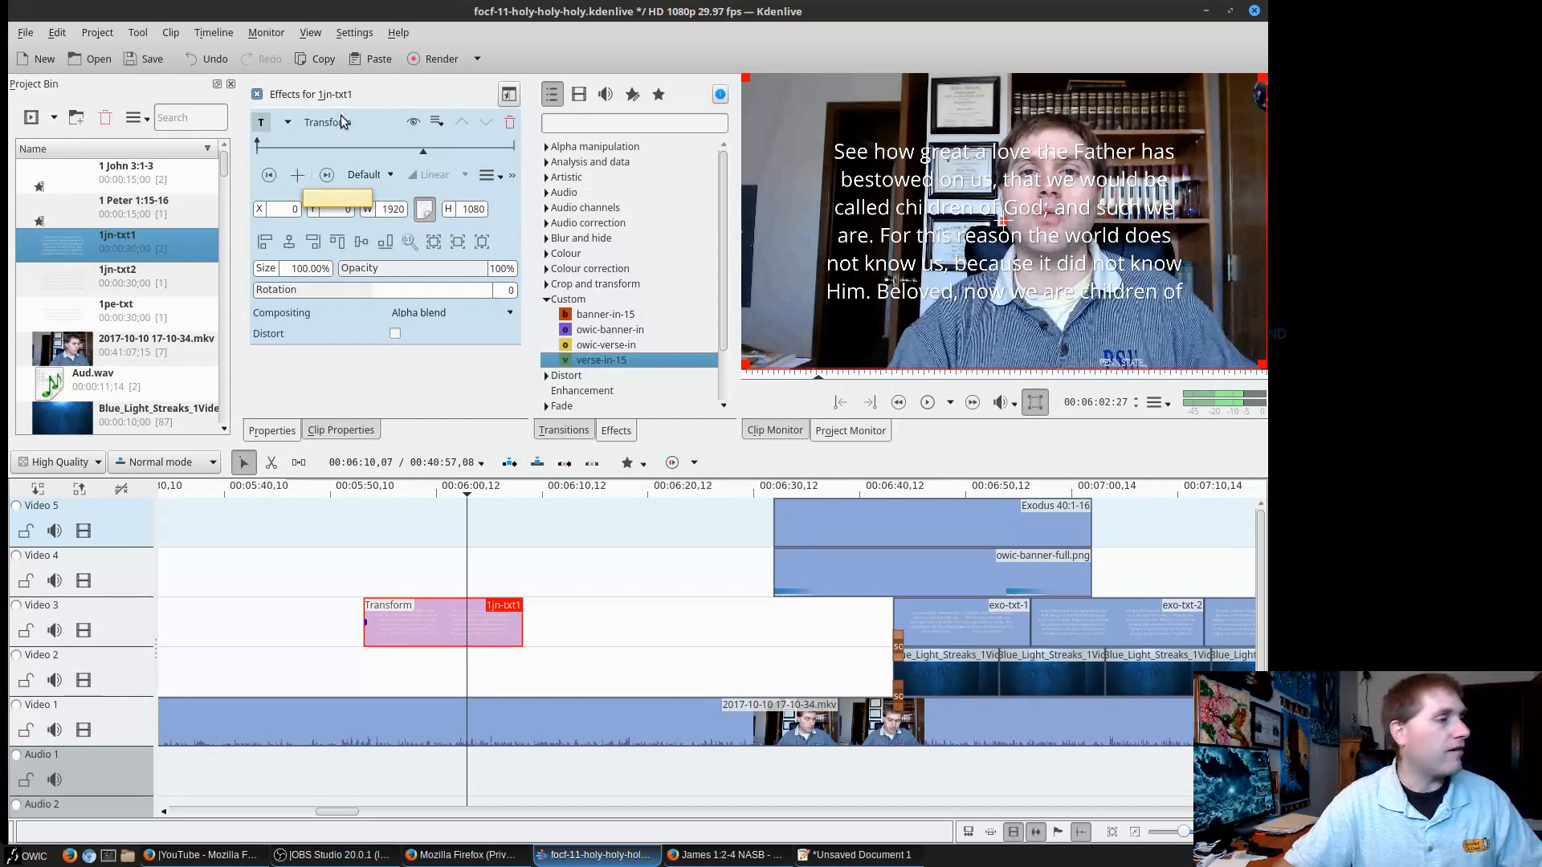
Add a Transform keyframe to the 1jn-txt1 clip at 00:05:53:23, 19 frames after its first keyframe.
{"action": "left_click", "coordinate": [270, 177]}
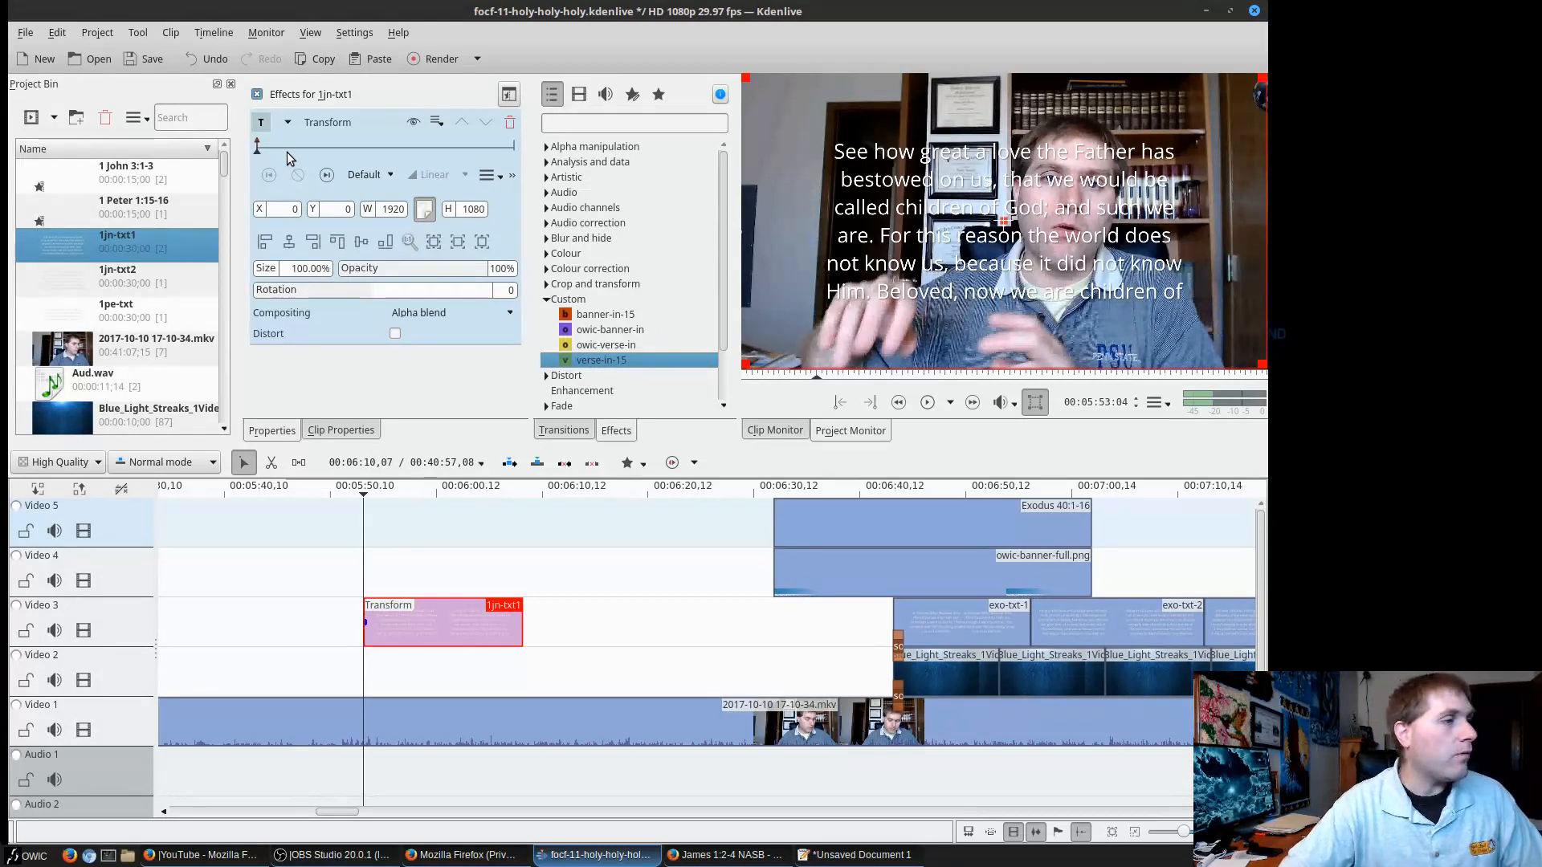
{"action": "key", "text": "Right"}
{"action": "key", "text": "Right"}
{"action": "key", "text": "Right"}
{"action": "key", "text": "Right"}
{"action": "key", "text": "Right"}
{"action": "key", "text": "Right"}
{"action": "key", "text": "Right"}
{"action": "key", "text": "Right"}
{"action": "key", "text": "Right"}
{"action": "key", "text": "Right"}
{"action": "key", "text": "Right"}
{"action": "key", "text": "Right"}
{"action": "key", "text": "Right"}
{"action": "key", "text": "Right"}
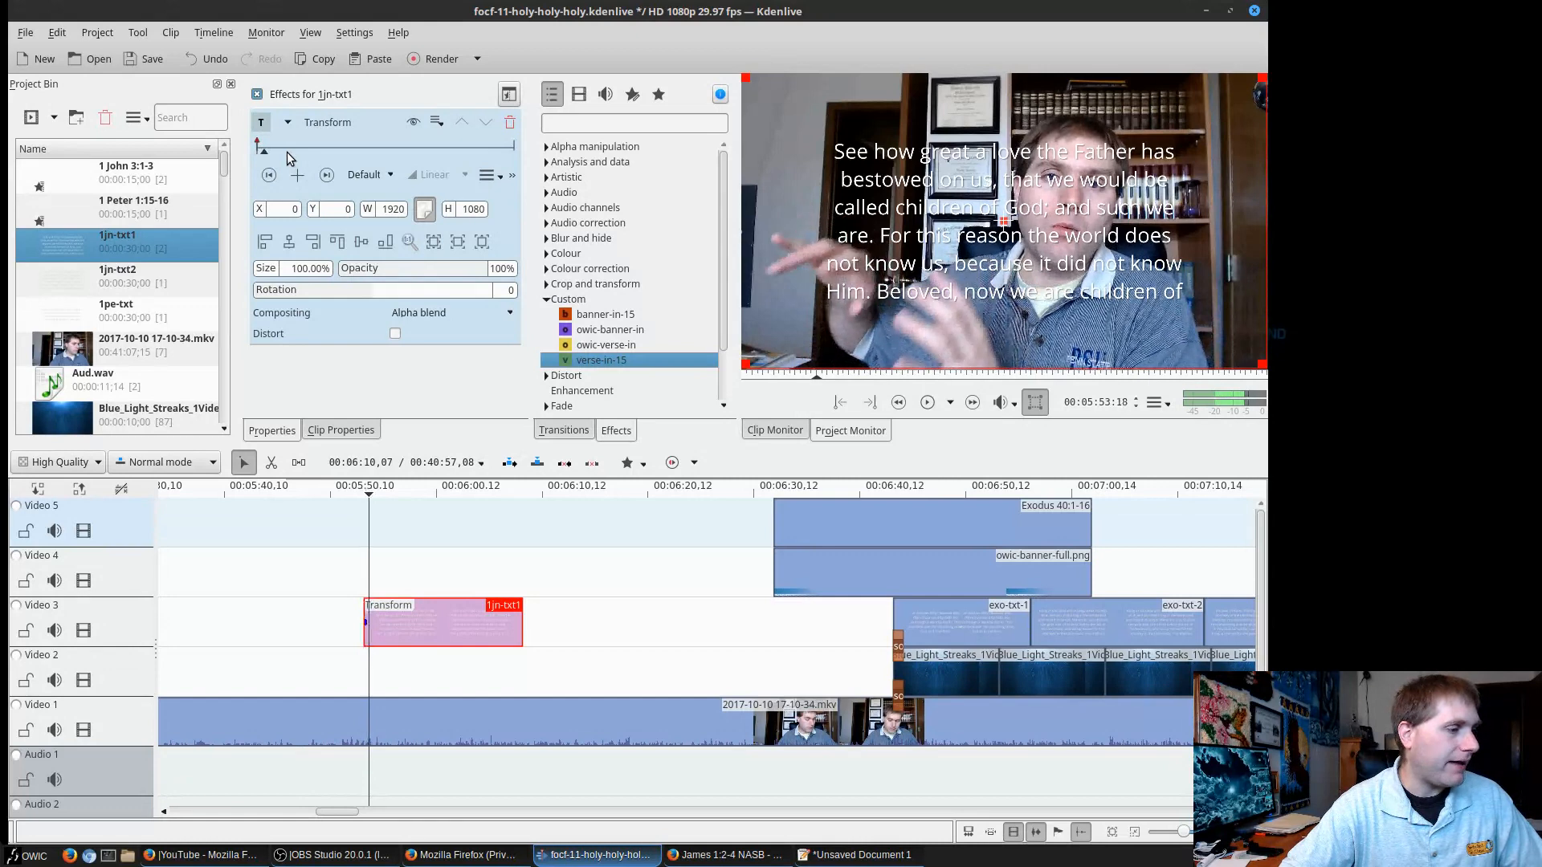
{"action": "key", "text": "Right"}
{"action": "key", "text": "Right"}
{"action": "key", "text": "Right"}
{"action": "key", "text": "Right"}
{"action": "key", "text": "Right"}
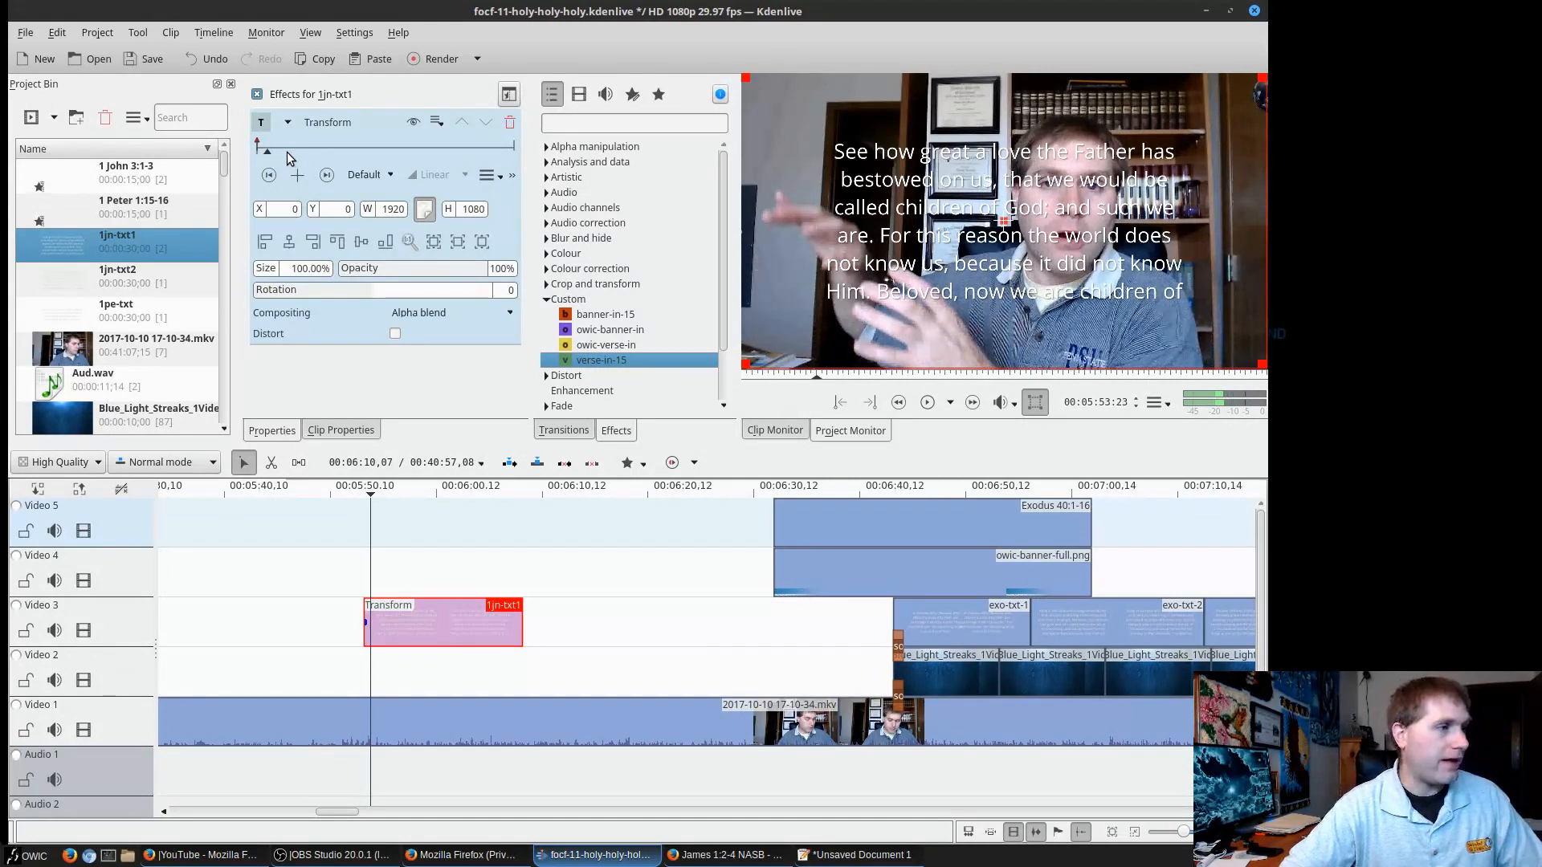
{"action": "left_click", "coordinate": [298, 176]}
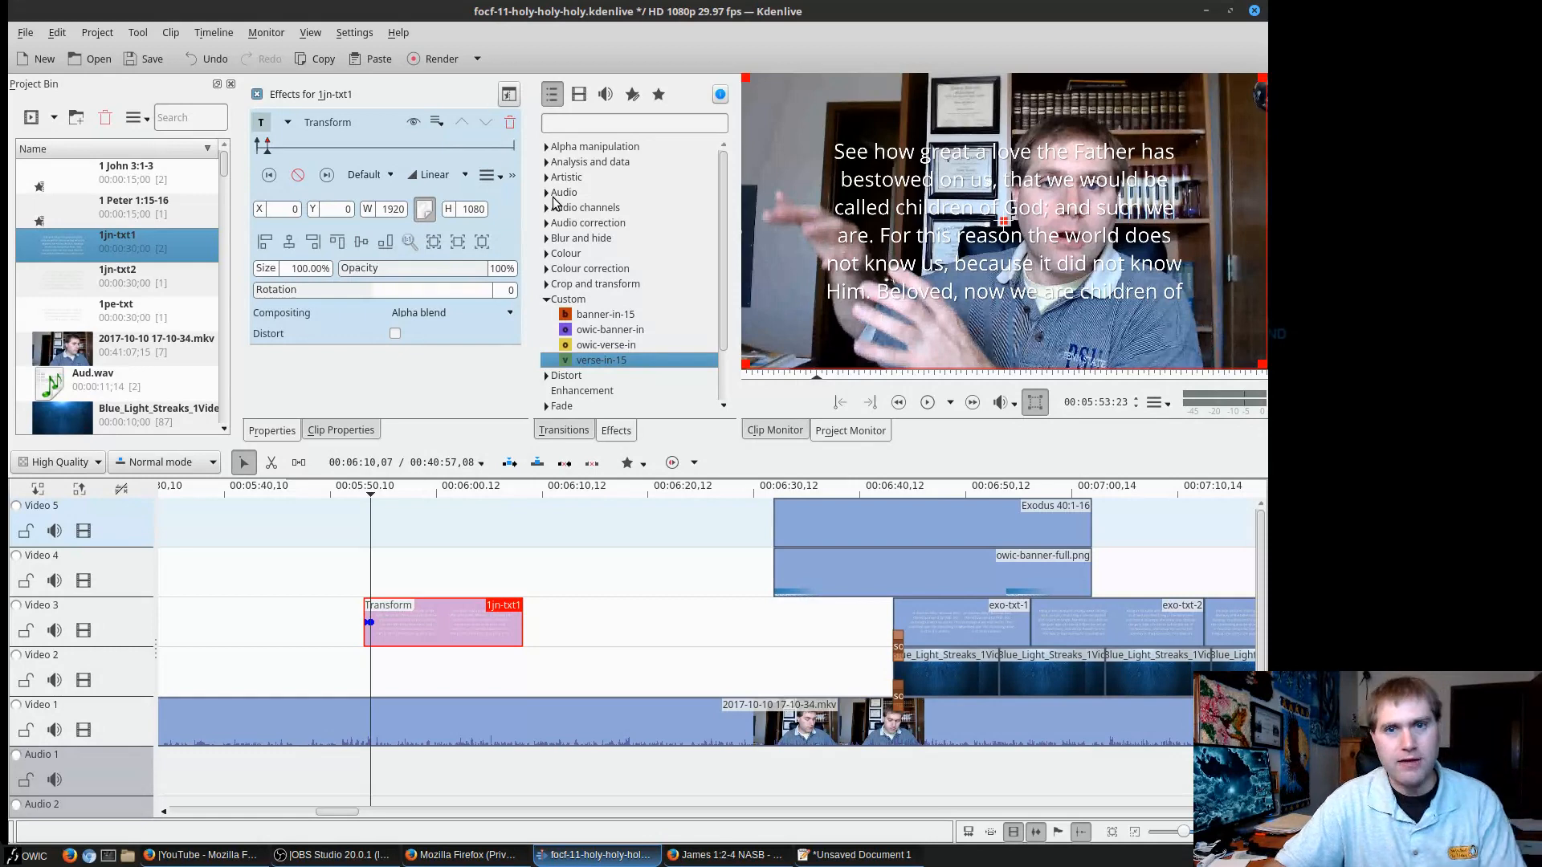
Add Transform keyframes at 00:06:07:15 and at the end of the 1jn-txt1 clip.
{"action": "left_click", "coordinate": [504, 149]}
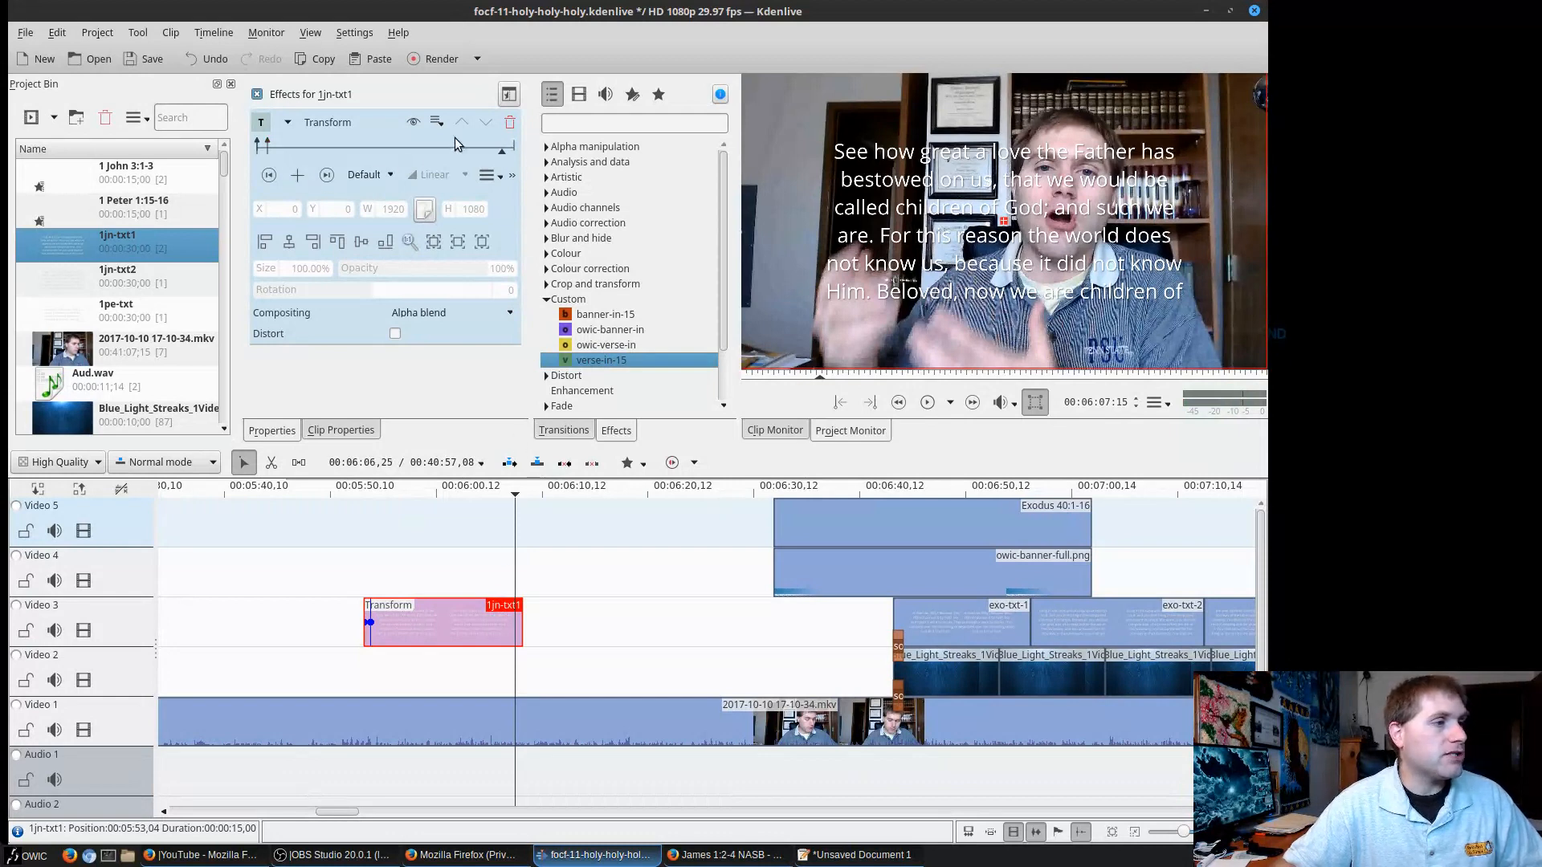
{"action": "left_click", "coordinate": [297, 175]}
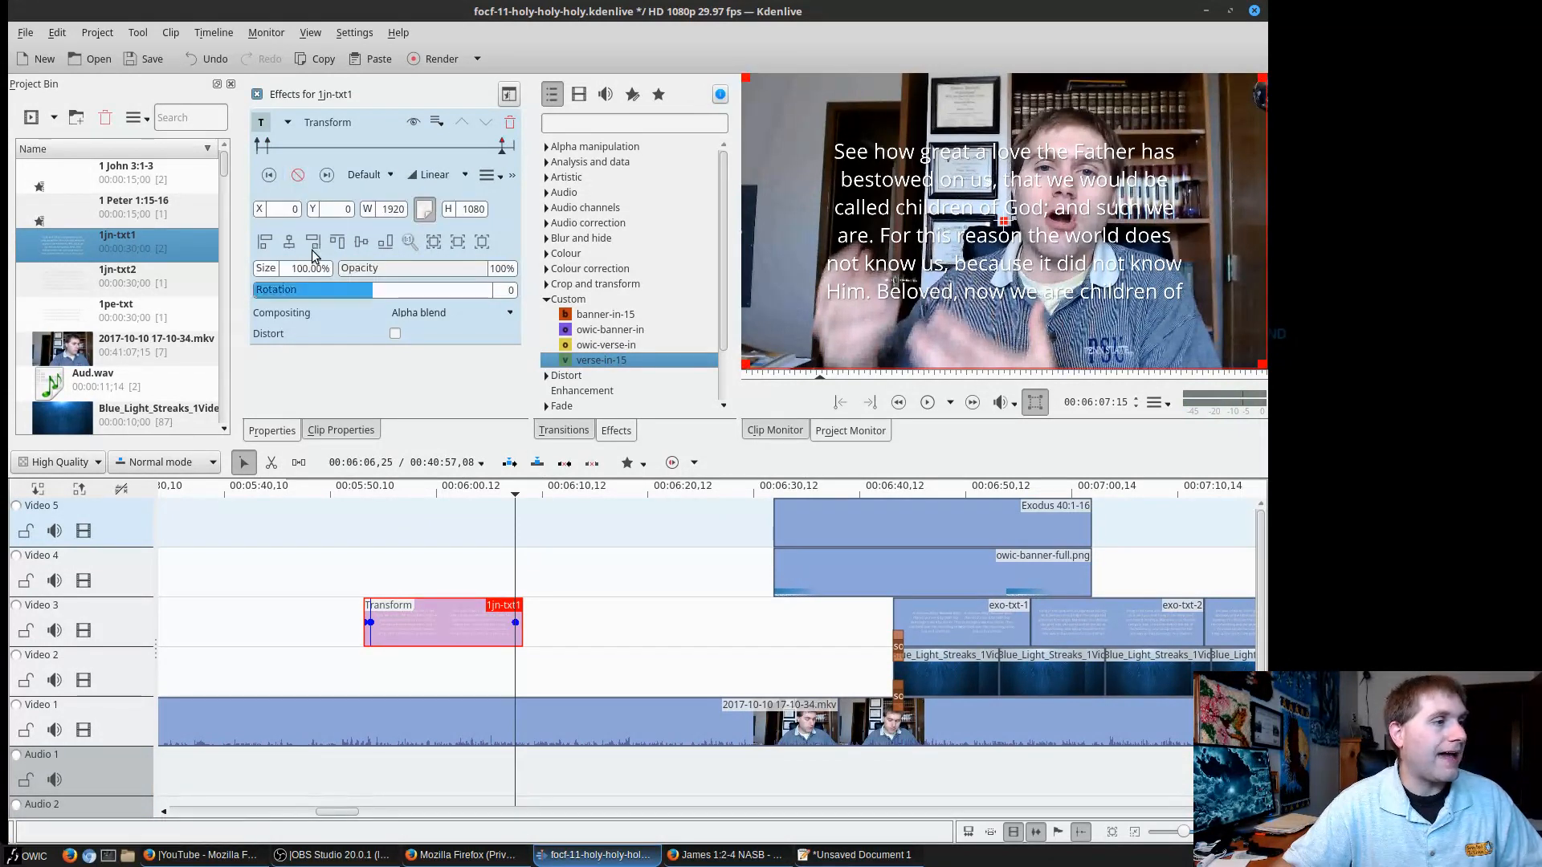
{"action": "left_click", "coordinate": [325, 175]}
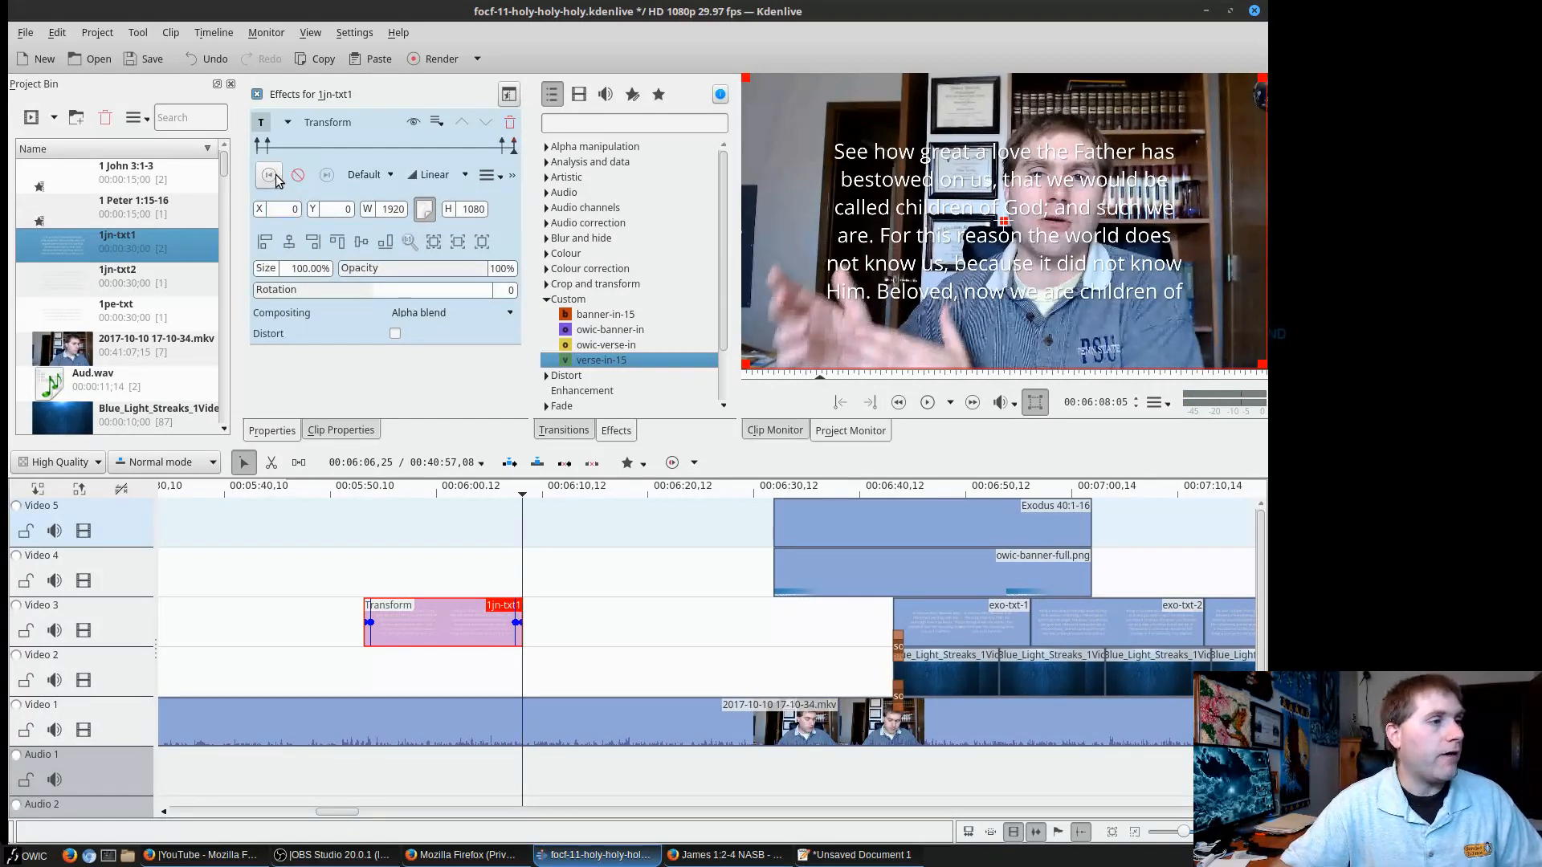
At the clip's first Transform keyframe, set size to 1% and opacity to 0%, centred horizontally and vertically in the frame.
{"action": "left_click", "coordinate": [276, 175]}
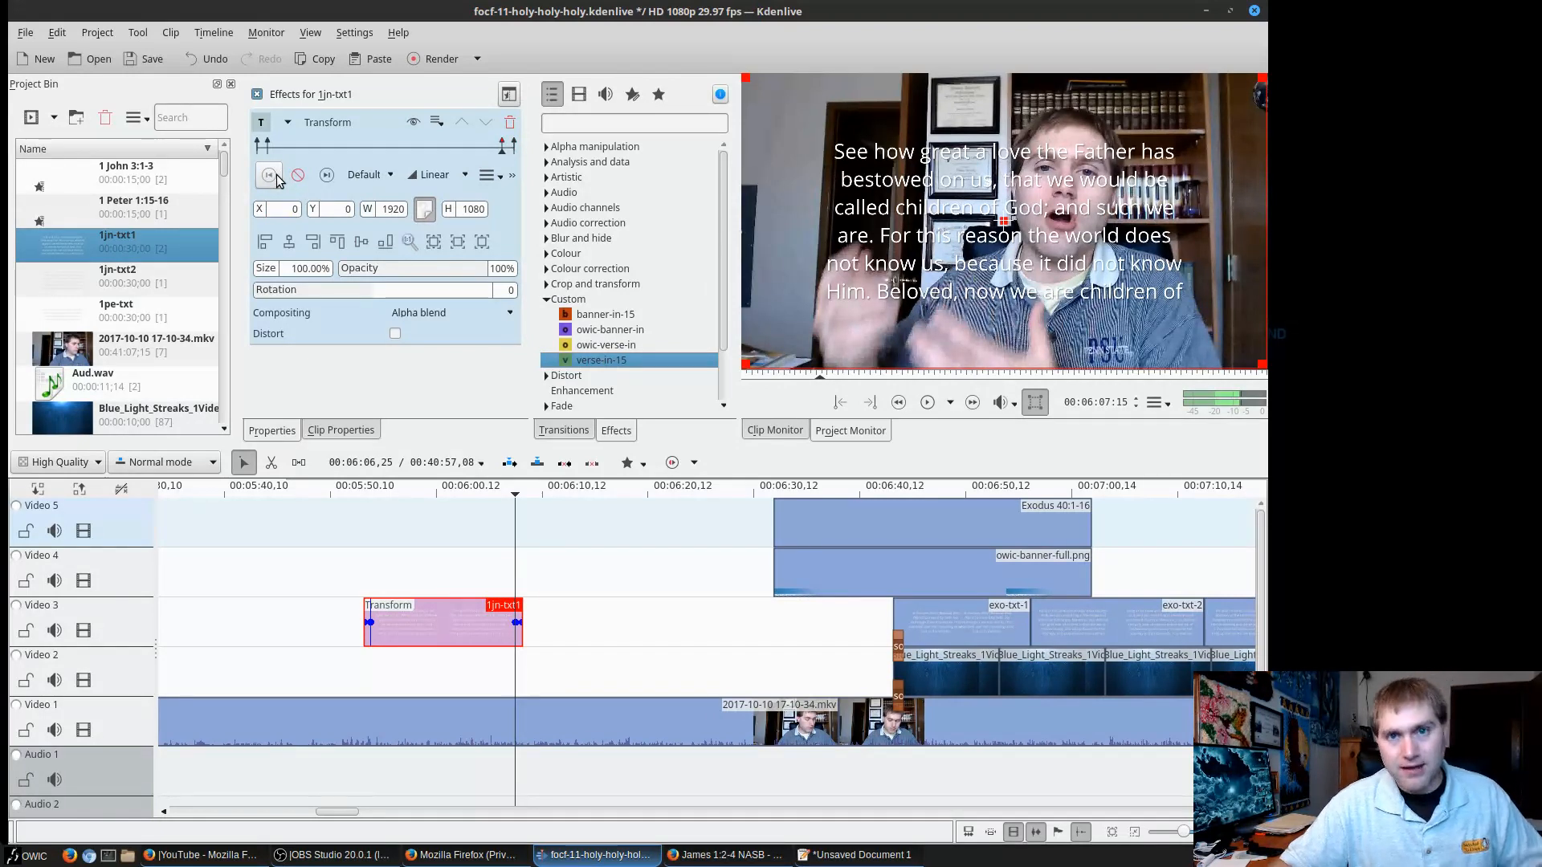
{"action": "left_click", "coordinate": [271, 177]}
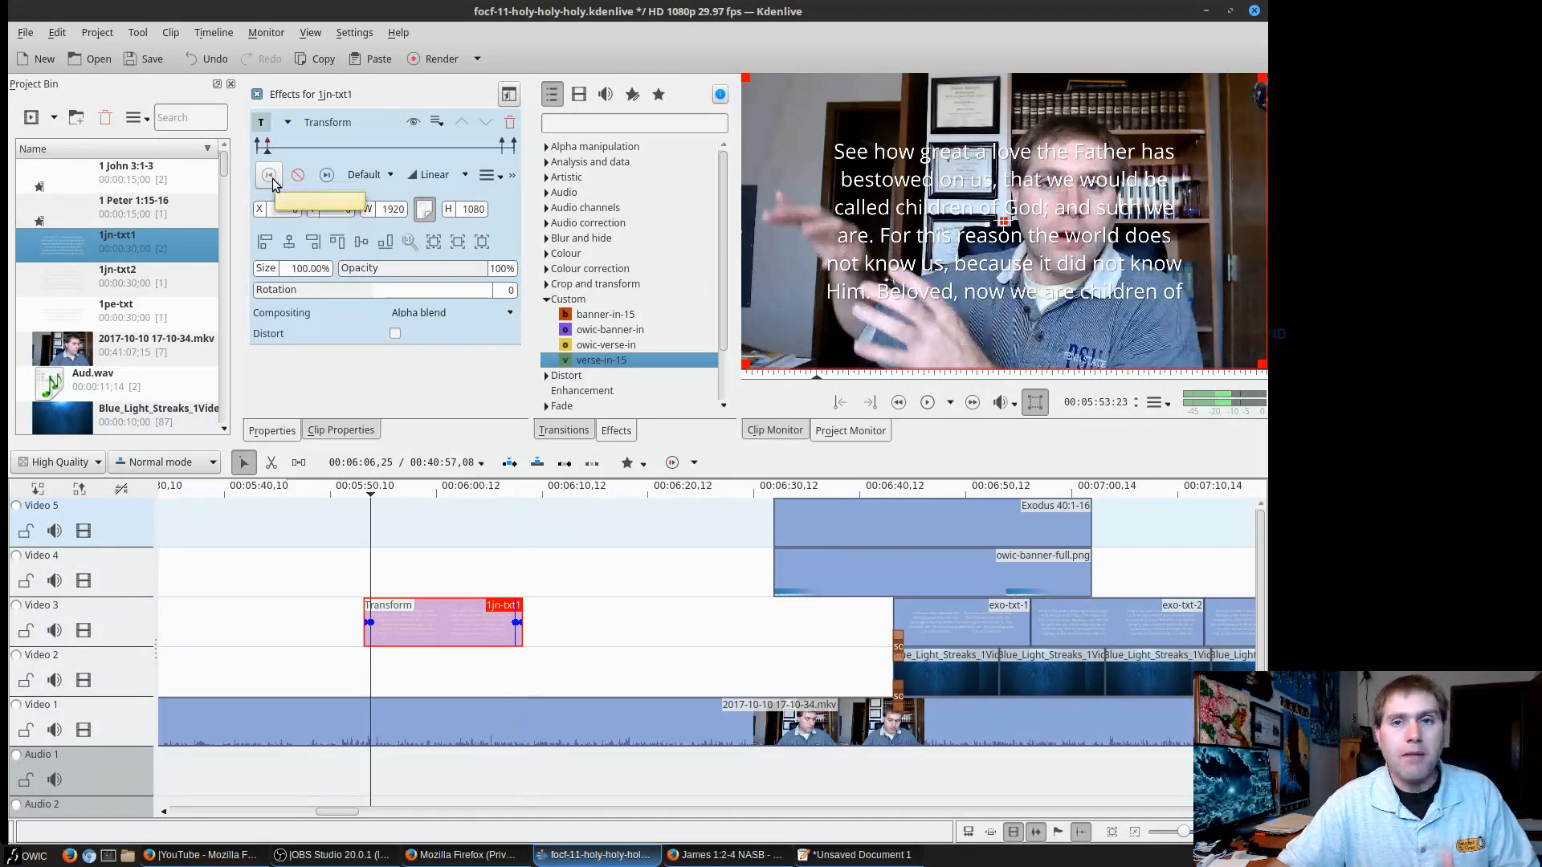
{"action": "left_click", "coordinate": [270, 184]}
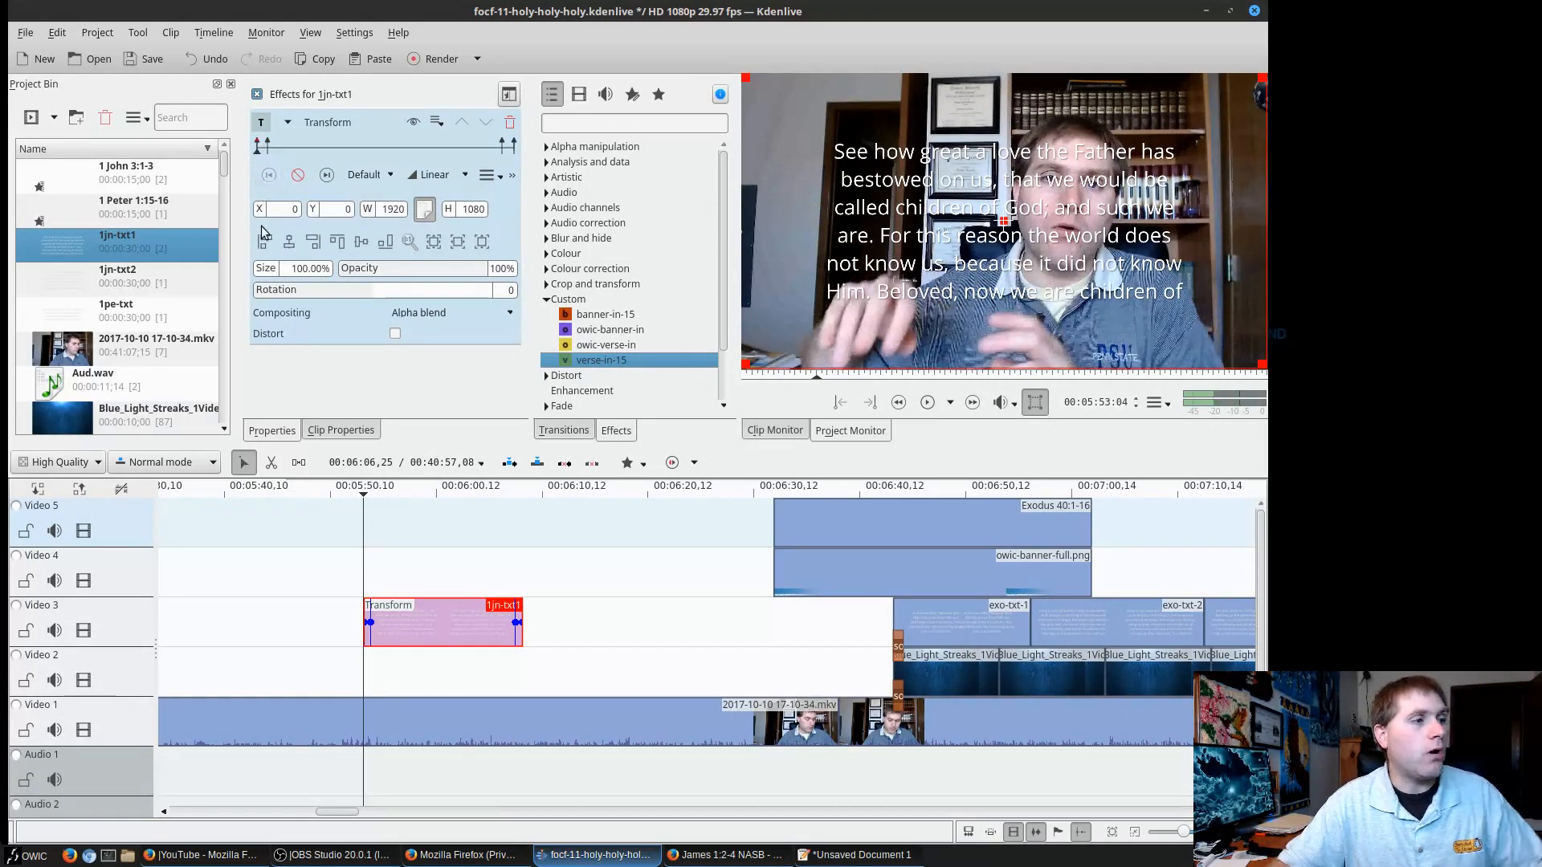
{"action": "left_click_drag", "start_coordinate": [292, 267], "coordinate": [310, 267]}
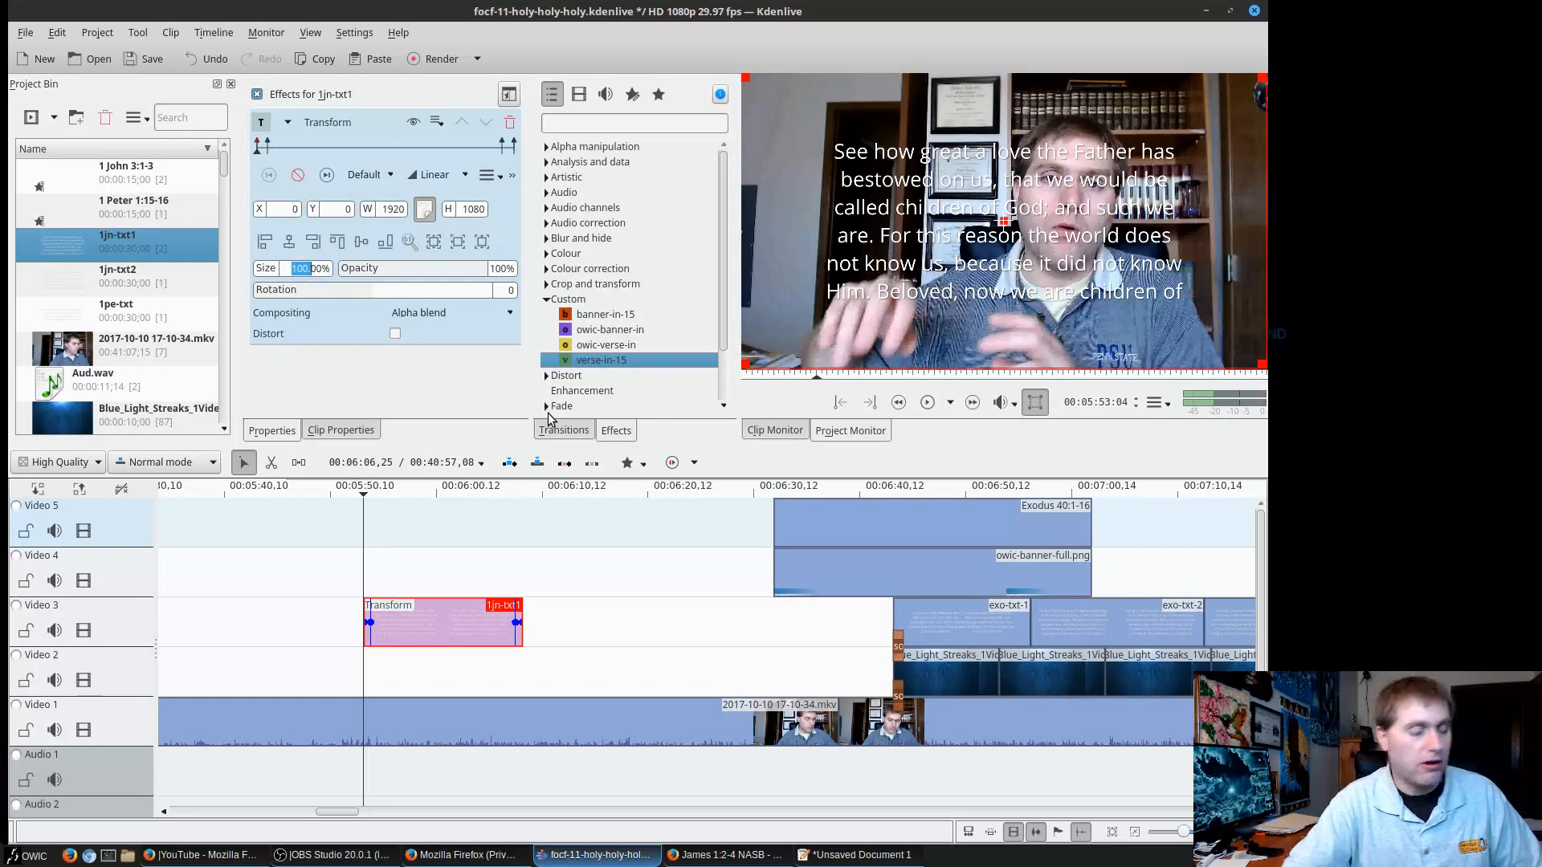
{"action": "key", "text": "Left"}
{"action": "key", "text": "BackSpace"}
{"action": "key", "text": "BackSpace"}
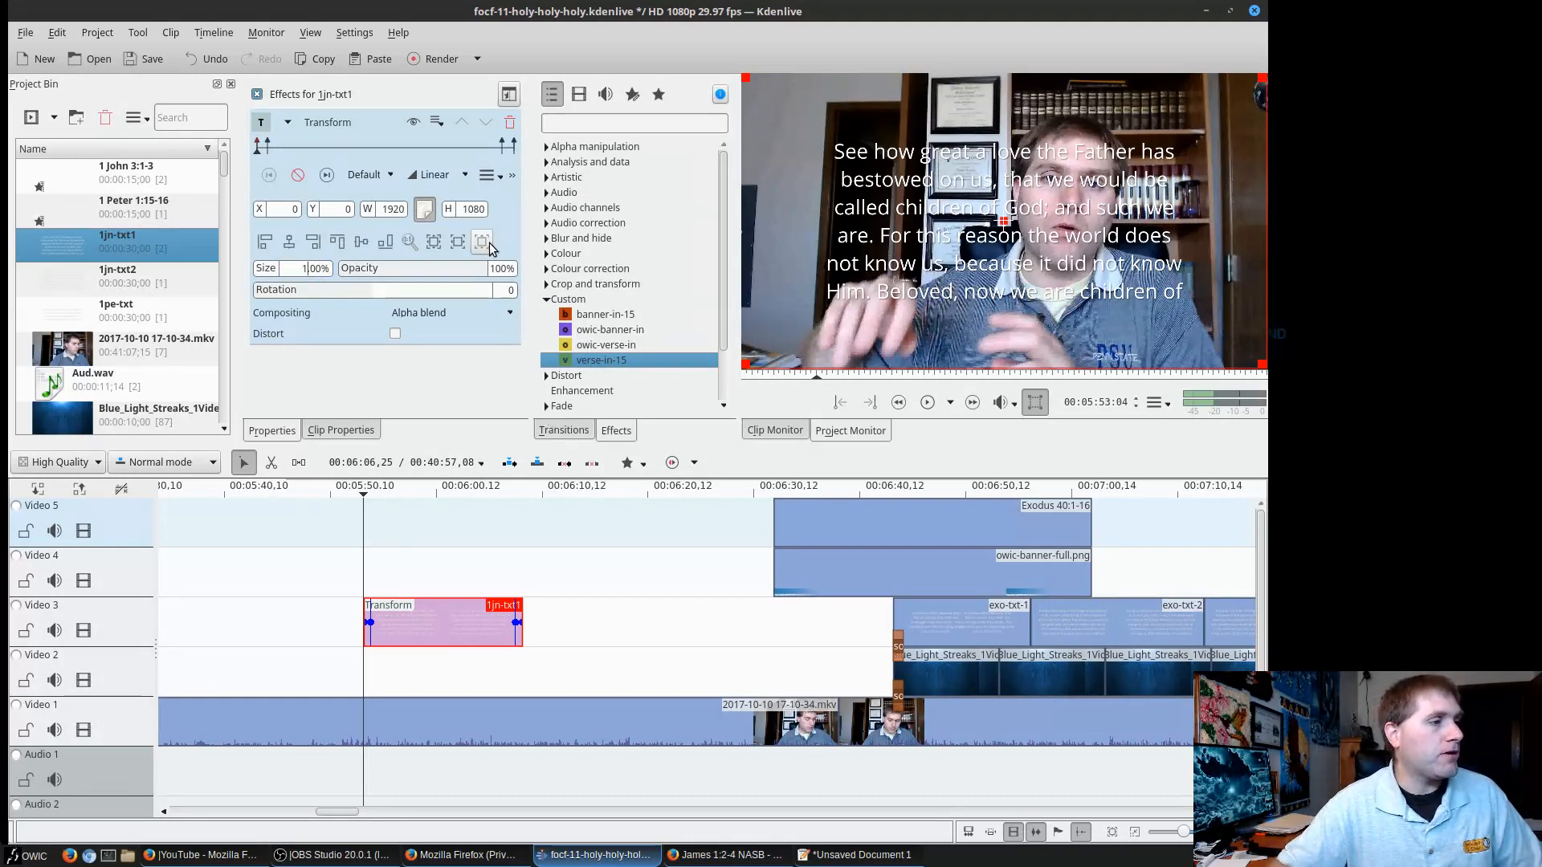
{"action": "left_click", "coordinate": [504, 273]}
{"action": "left_click_drag", "start_coordinate": [506, 271], "coordinate": [491, 267]}
{"action": "type", "text": "0"}
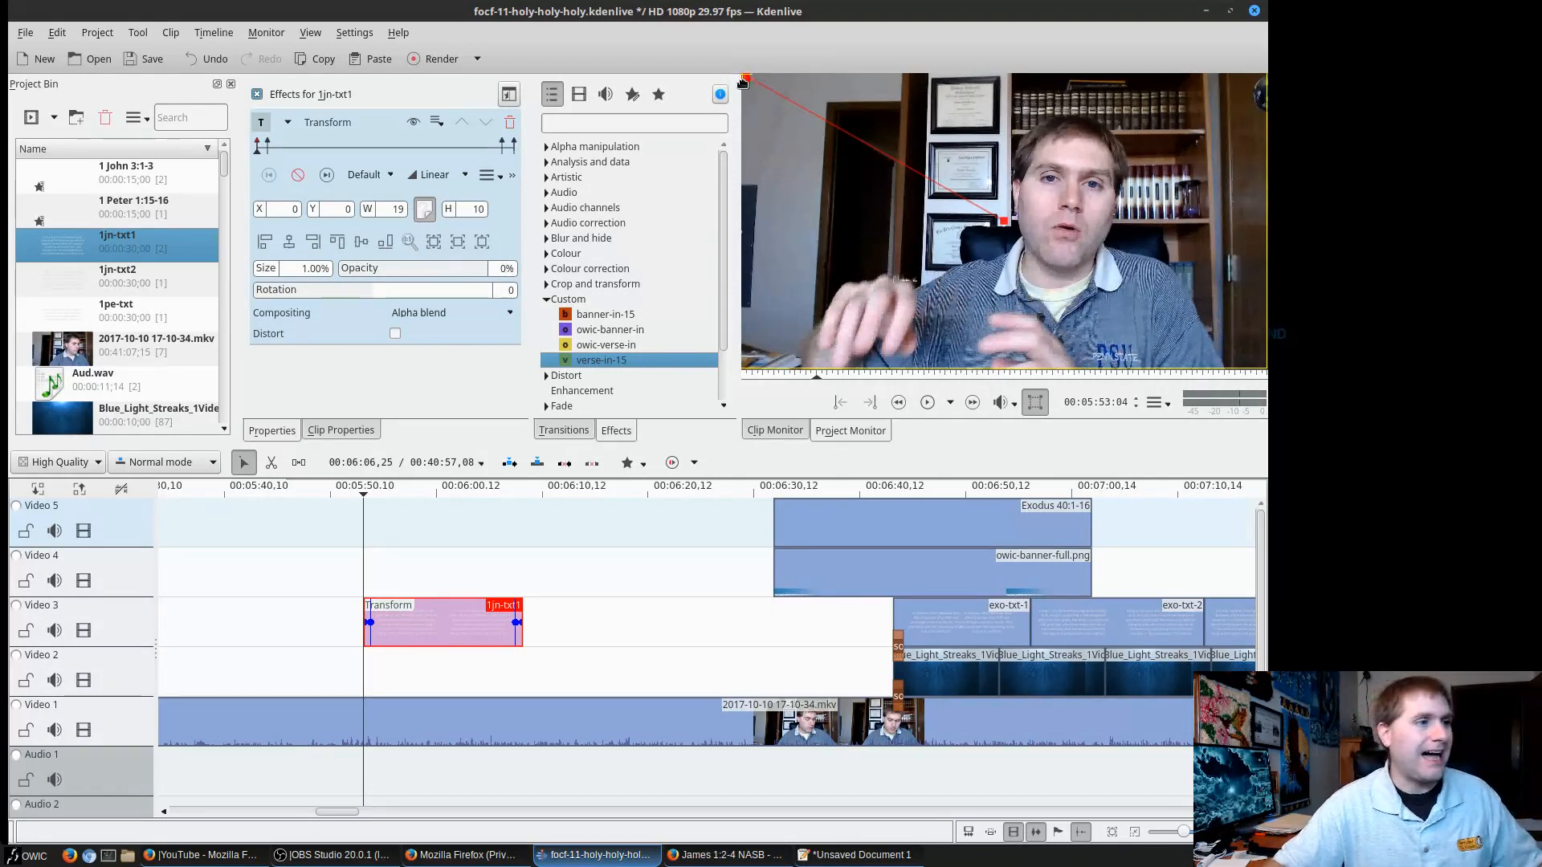
{"action": "left_click", "coordinate": [314, 243]}
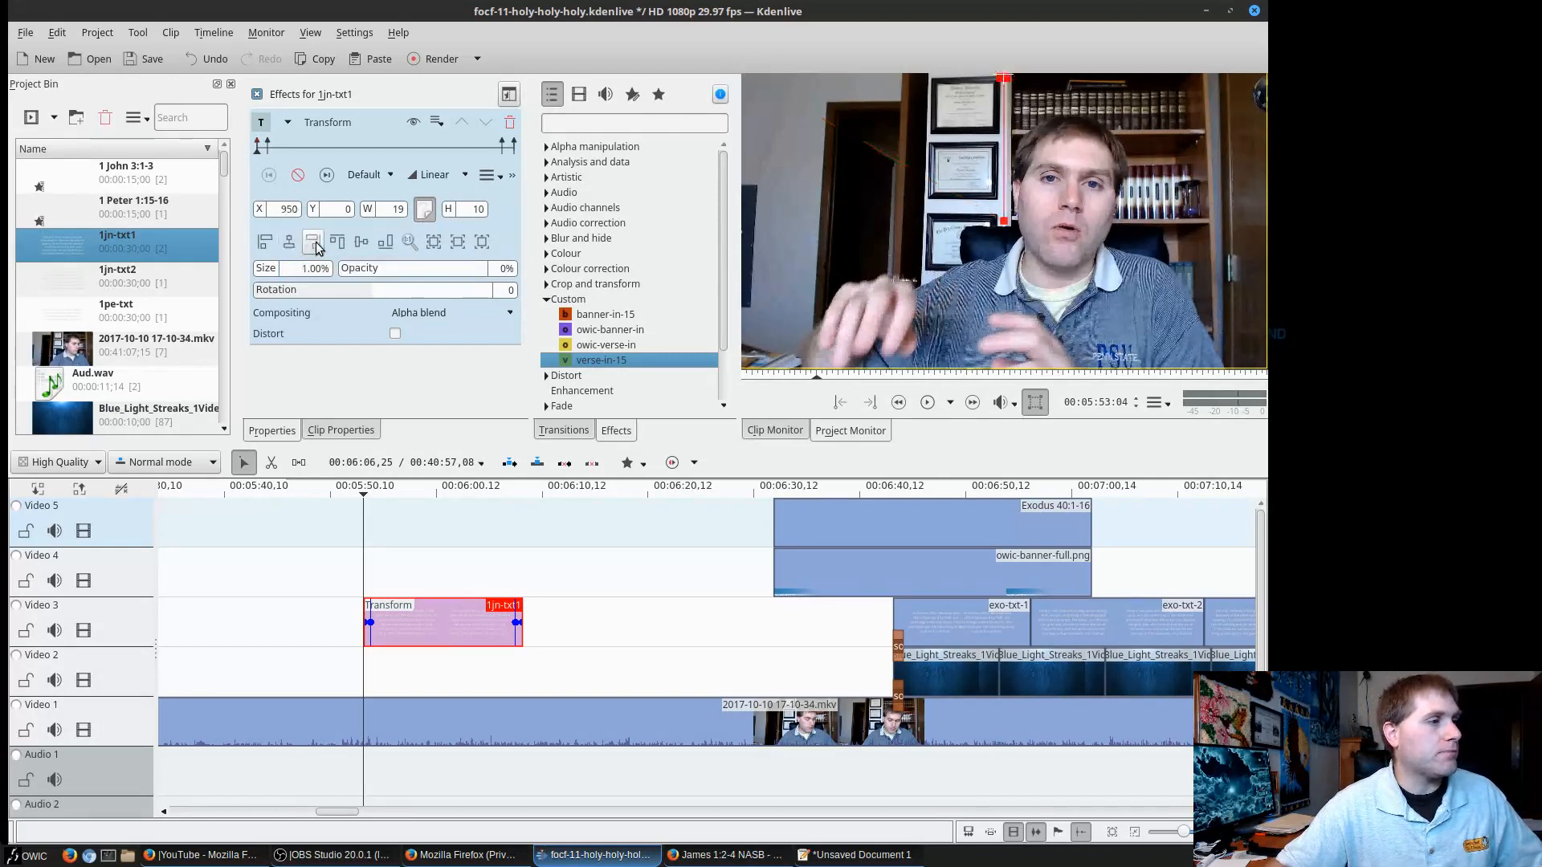
{"action": "left_click", "coordinate": [361, 242]}
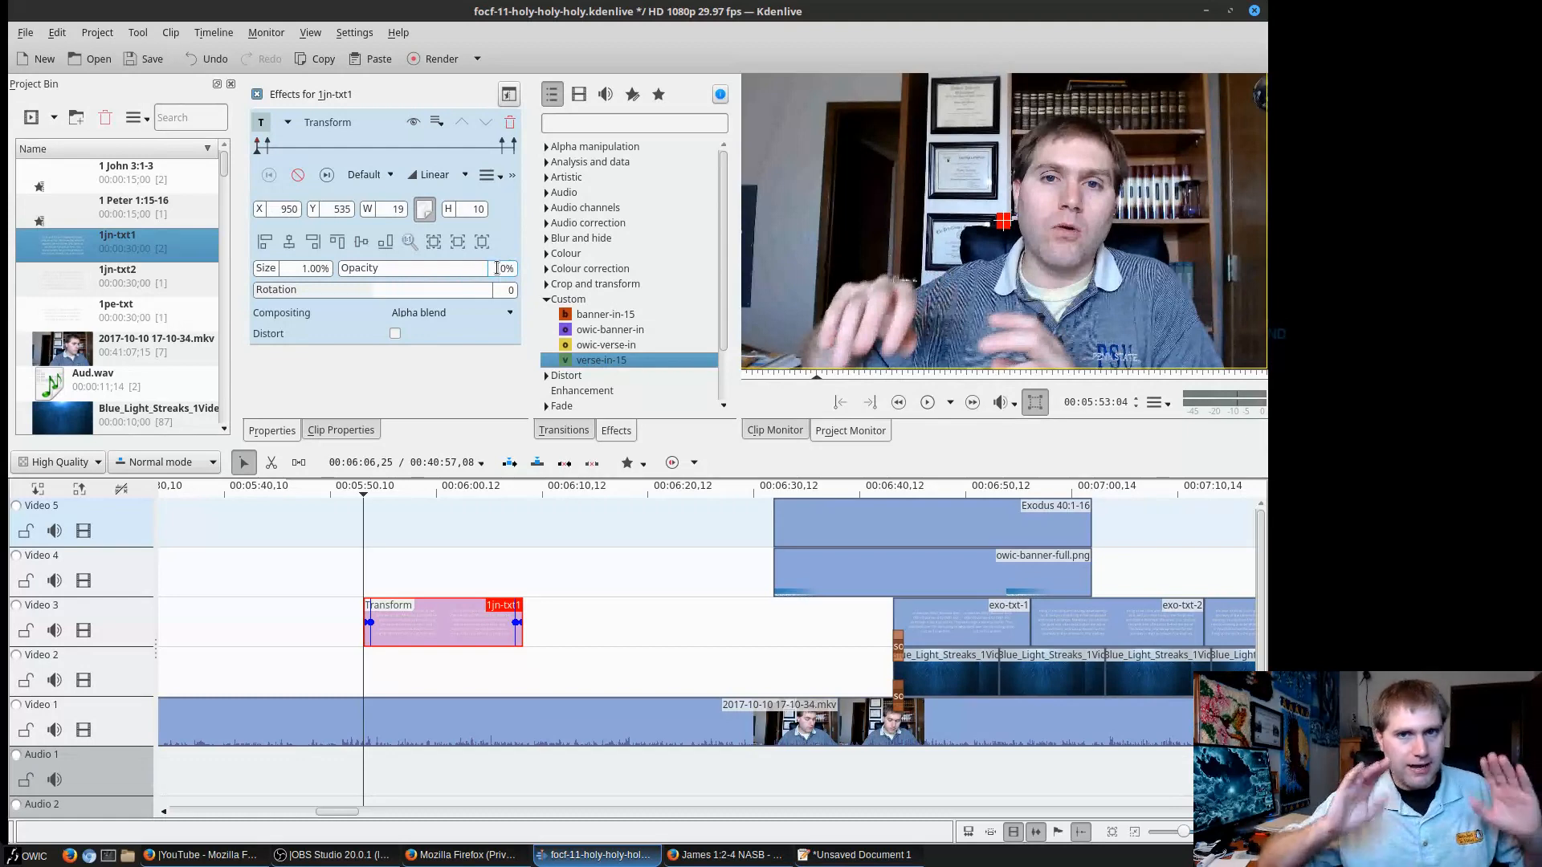
At the clip's last Transform keyframe, set size to 1000% and opacity to 0%, centred horizontally and vertically in the frame.
{"action": "left_click", "coordinate": [326, 175]}
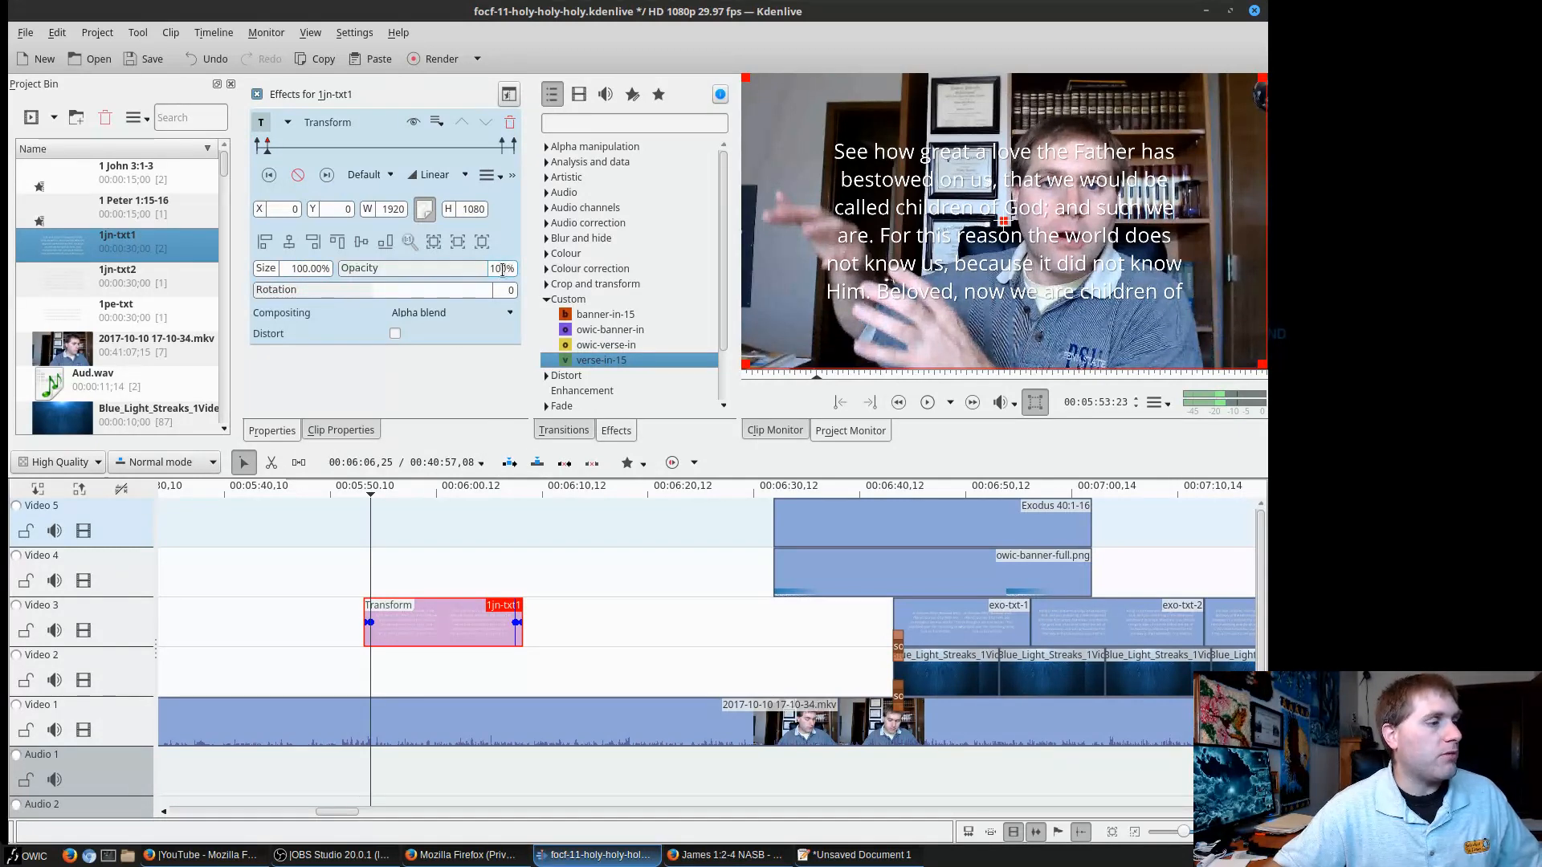
{"action": "left_click", "coordinate": [333, 176]}
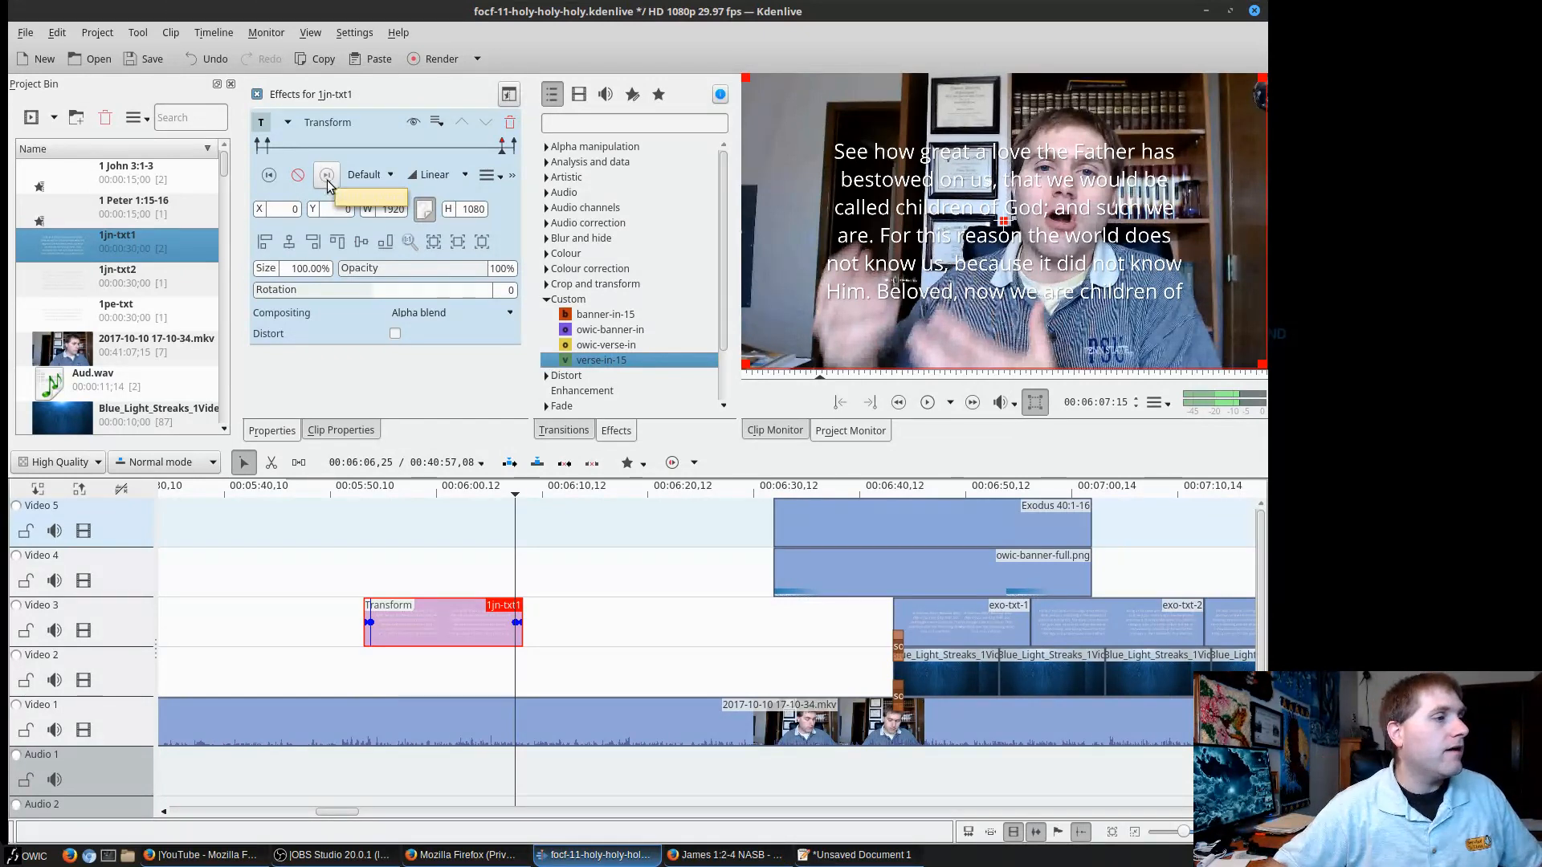
{"action": "left_click", "coordinate": [327, 176]}
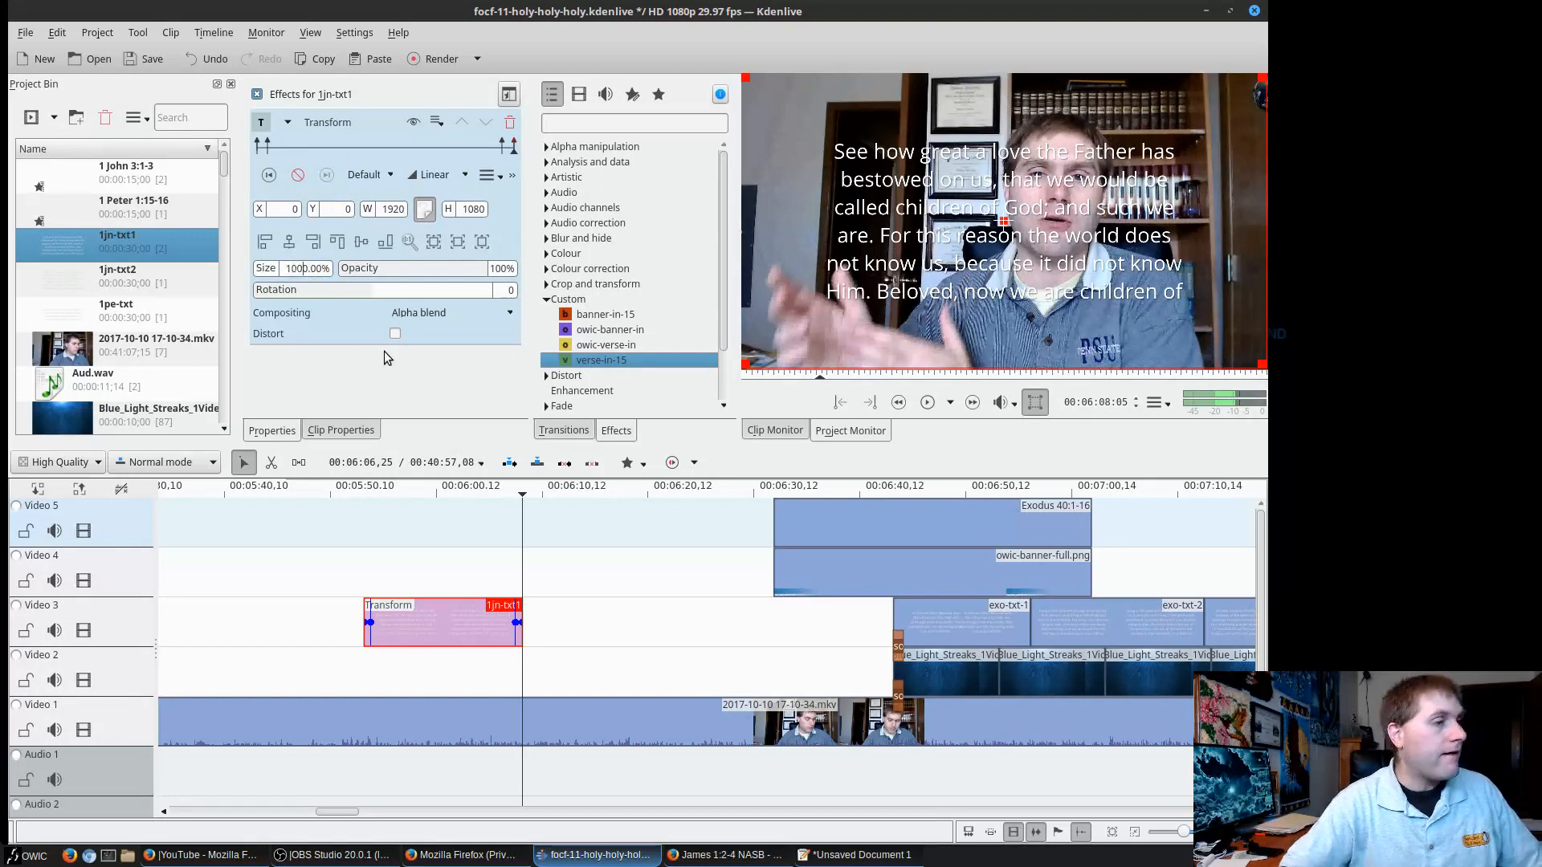
{"action": "left_click", "coordinate": [500, 273]}
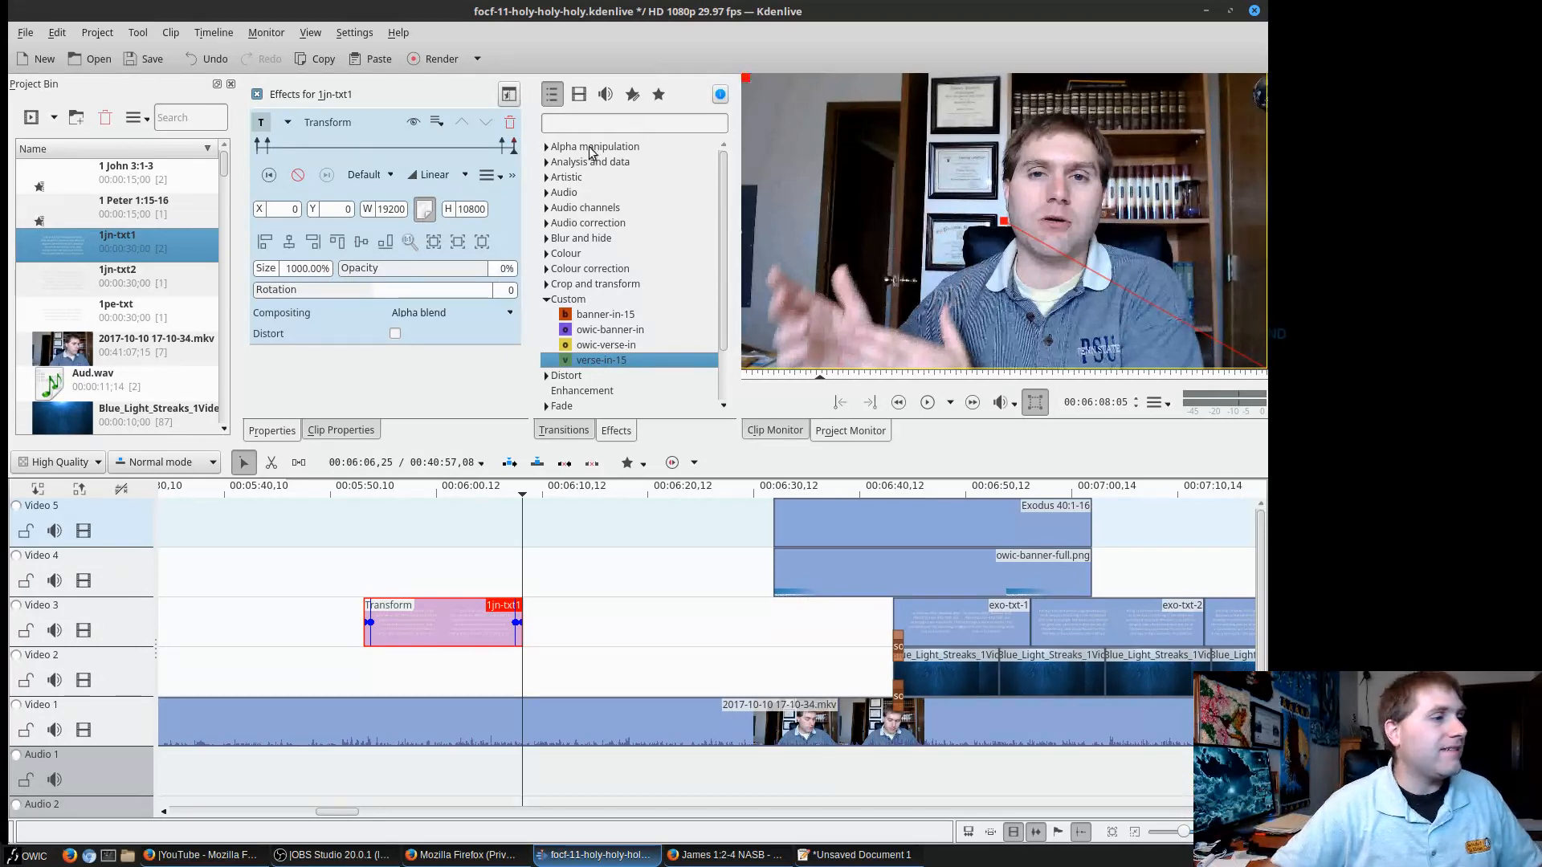
{"action": "left_click", "coordinate": [362, 242]}
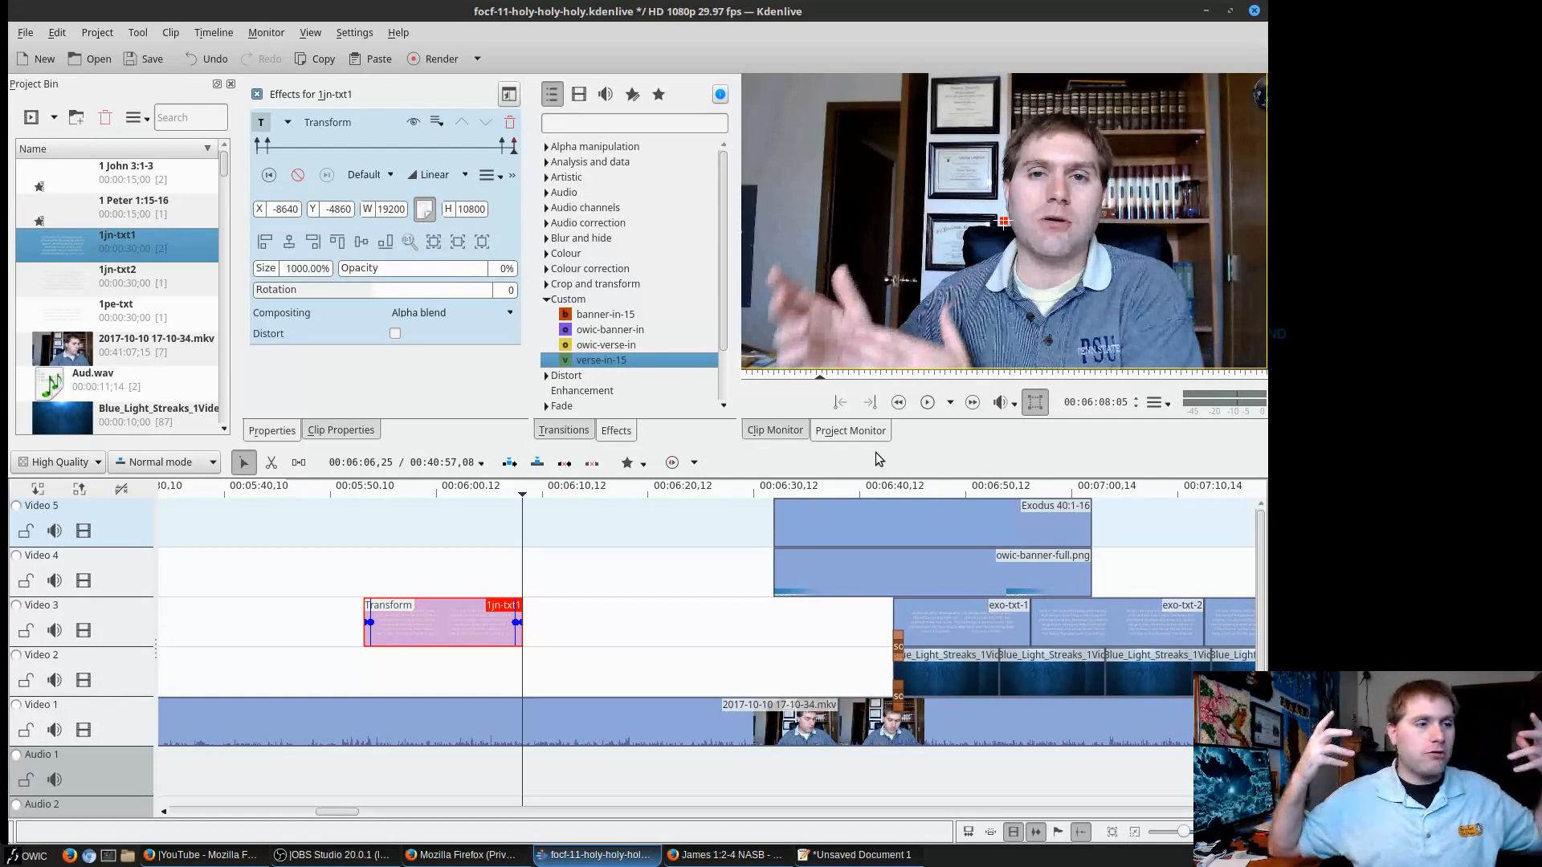
Place two consecutive Blue_Light_Streaks background clips on Video 2 beneath the 1jn-txt1 title, starting at about 00:05:50.
{"action": "left_click", "coordinate": [353, 493]}
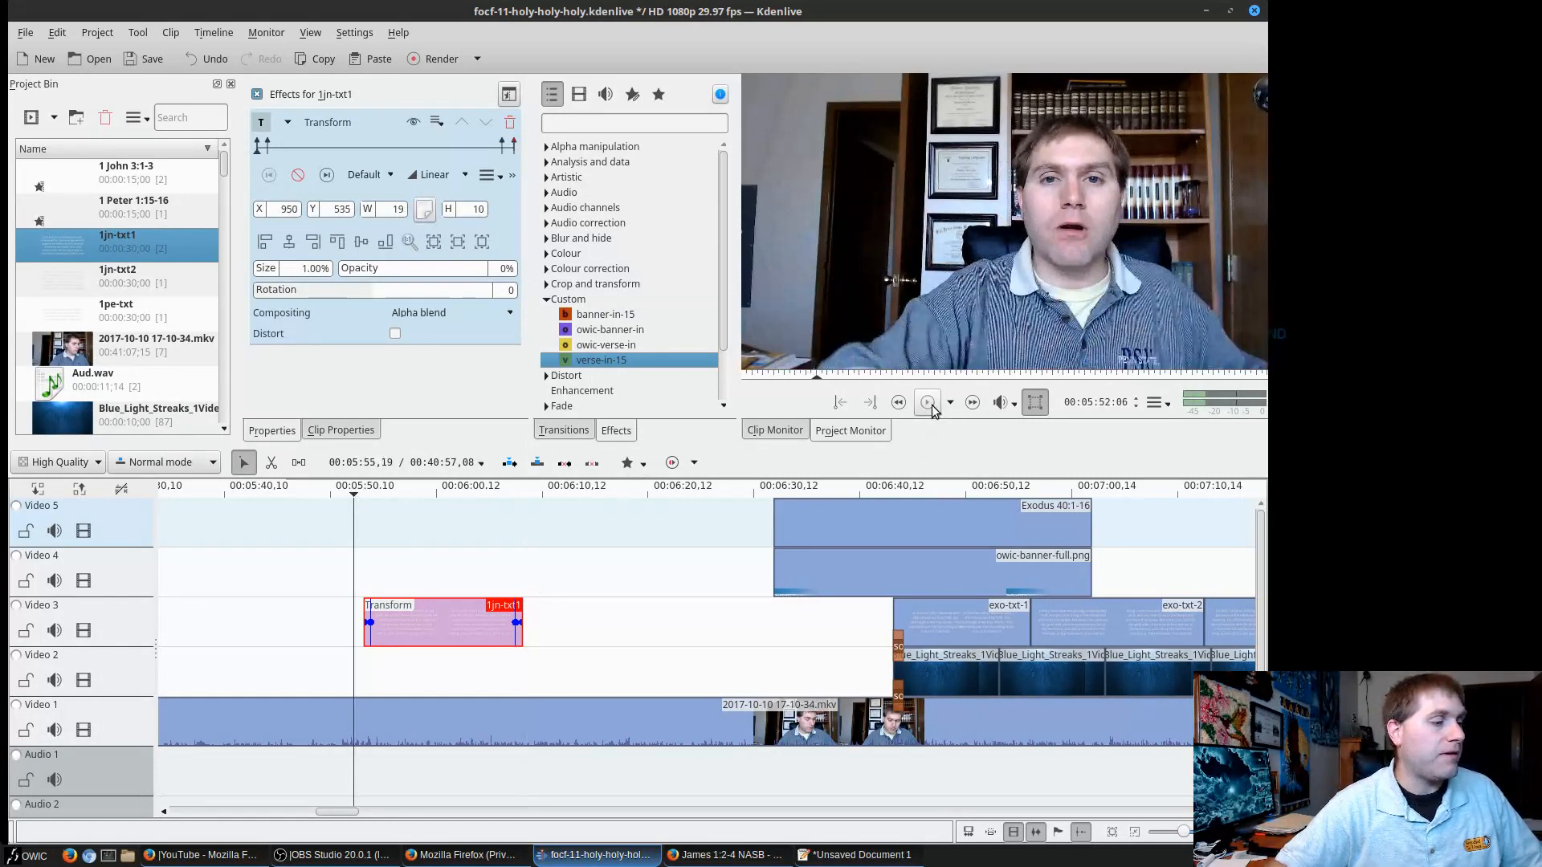
{"action": "scroll", "coordinate": [65, 259], "scroll_direction": "down", "scroll_amount": 2}
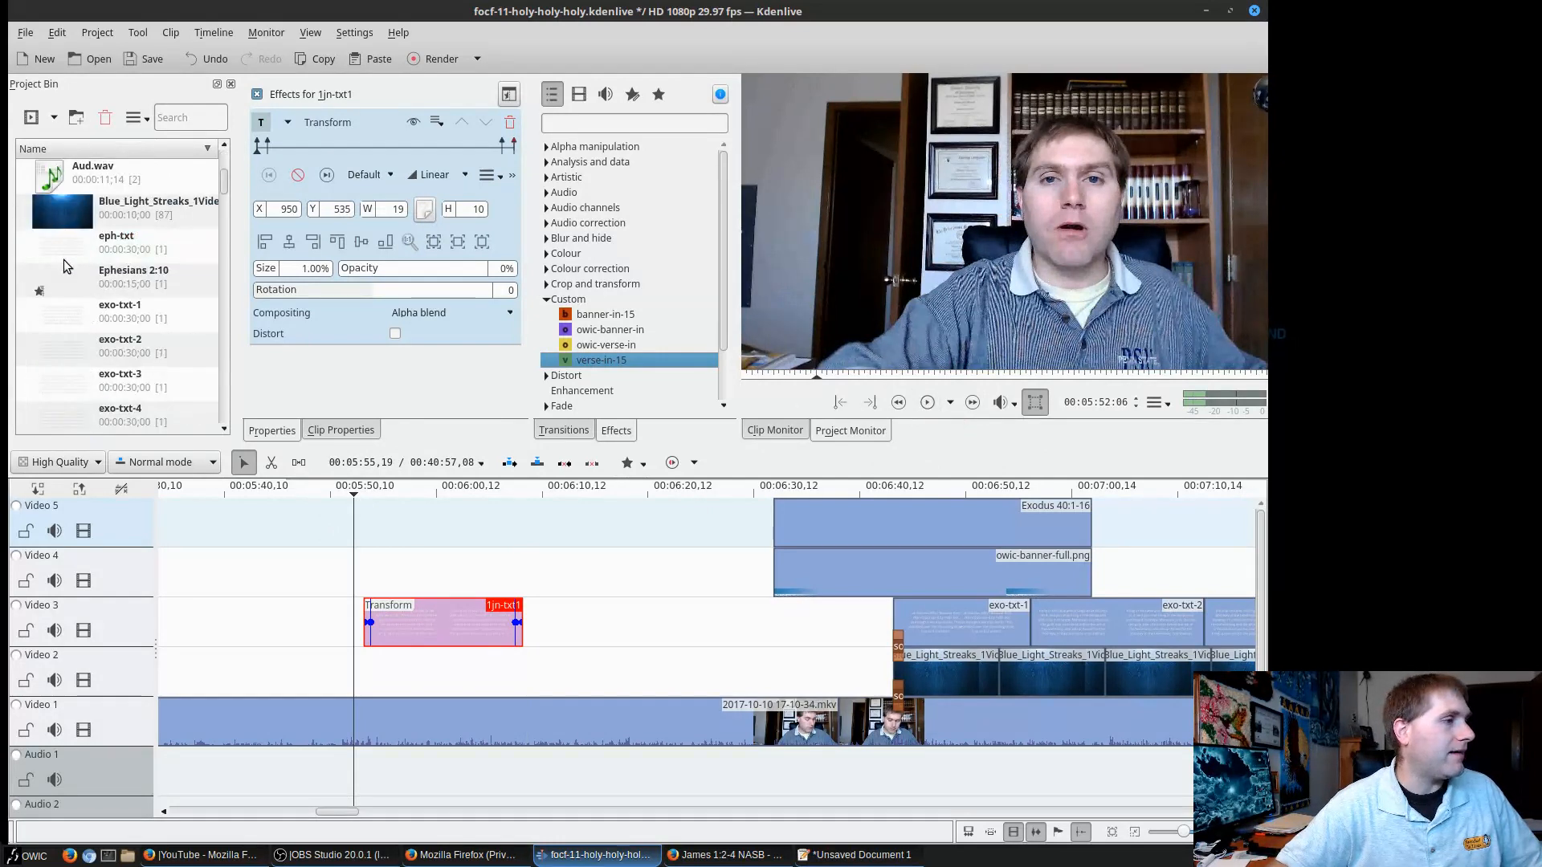
{"action": "scroll", "coordinate": [64, 259], "scroll_direction": "up", "scroll_amount": 1}
{"action": "left_click_drag", "start_coordinate": [52, 313], "coordinate": [346, 671]}
{"action": "left_click_drag", "start_coordinate": [117, 306], "coordinate": [431, 687]}
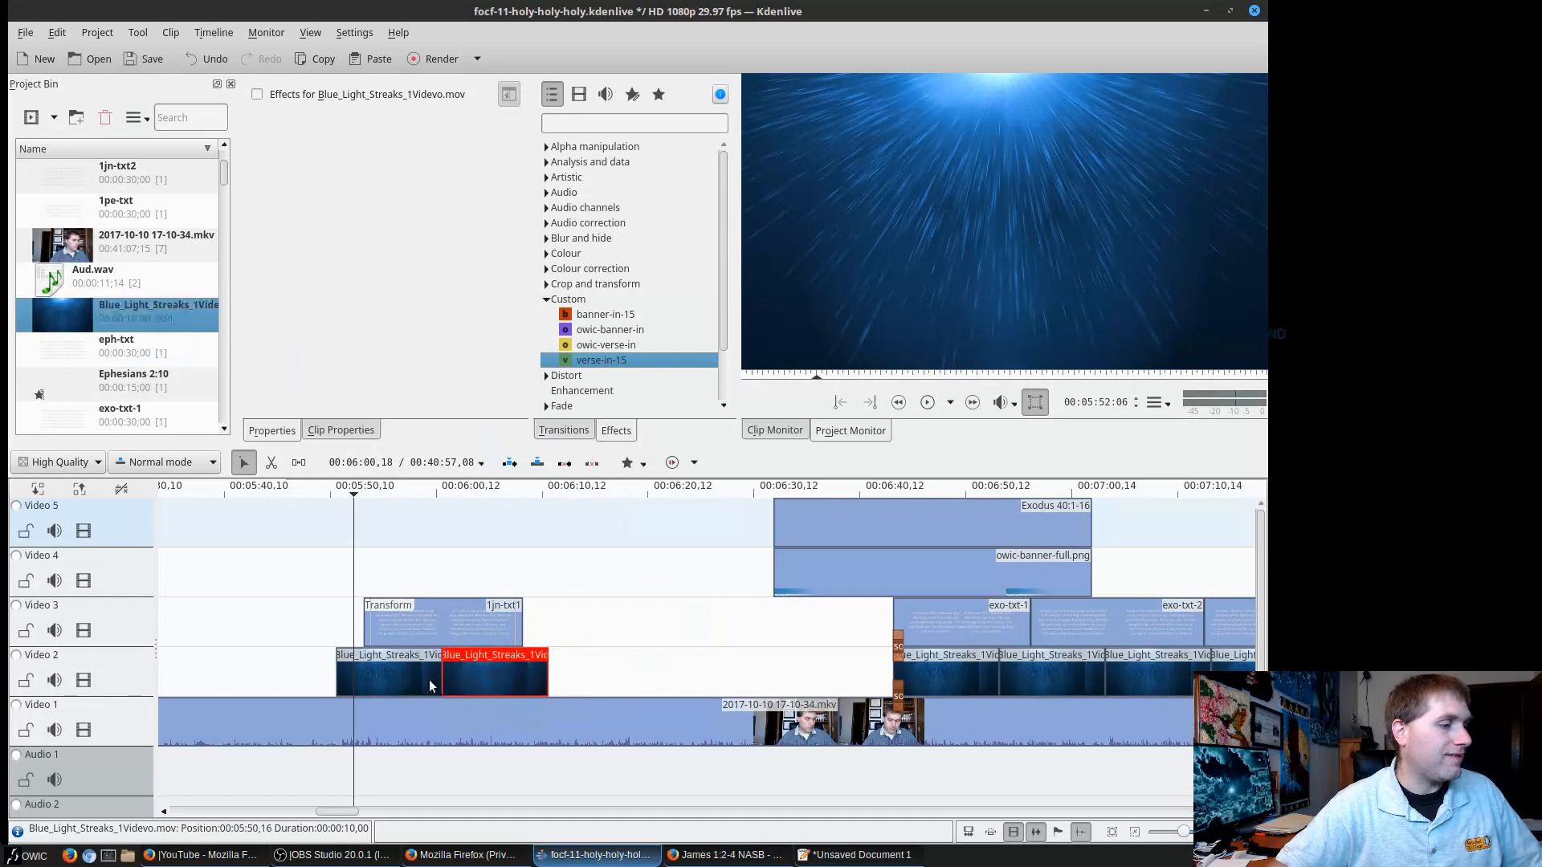
Play the timeline from just before the blue background through the 1jn-txt1 title to preview its Transform animation.
{"action": "left_click", "coordinate": [326, 489]}
{"action": "left_click", "coordinate": [928, 404]}
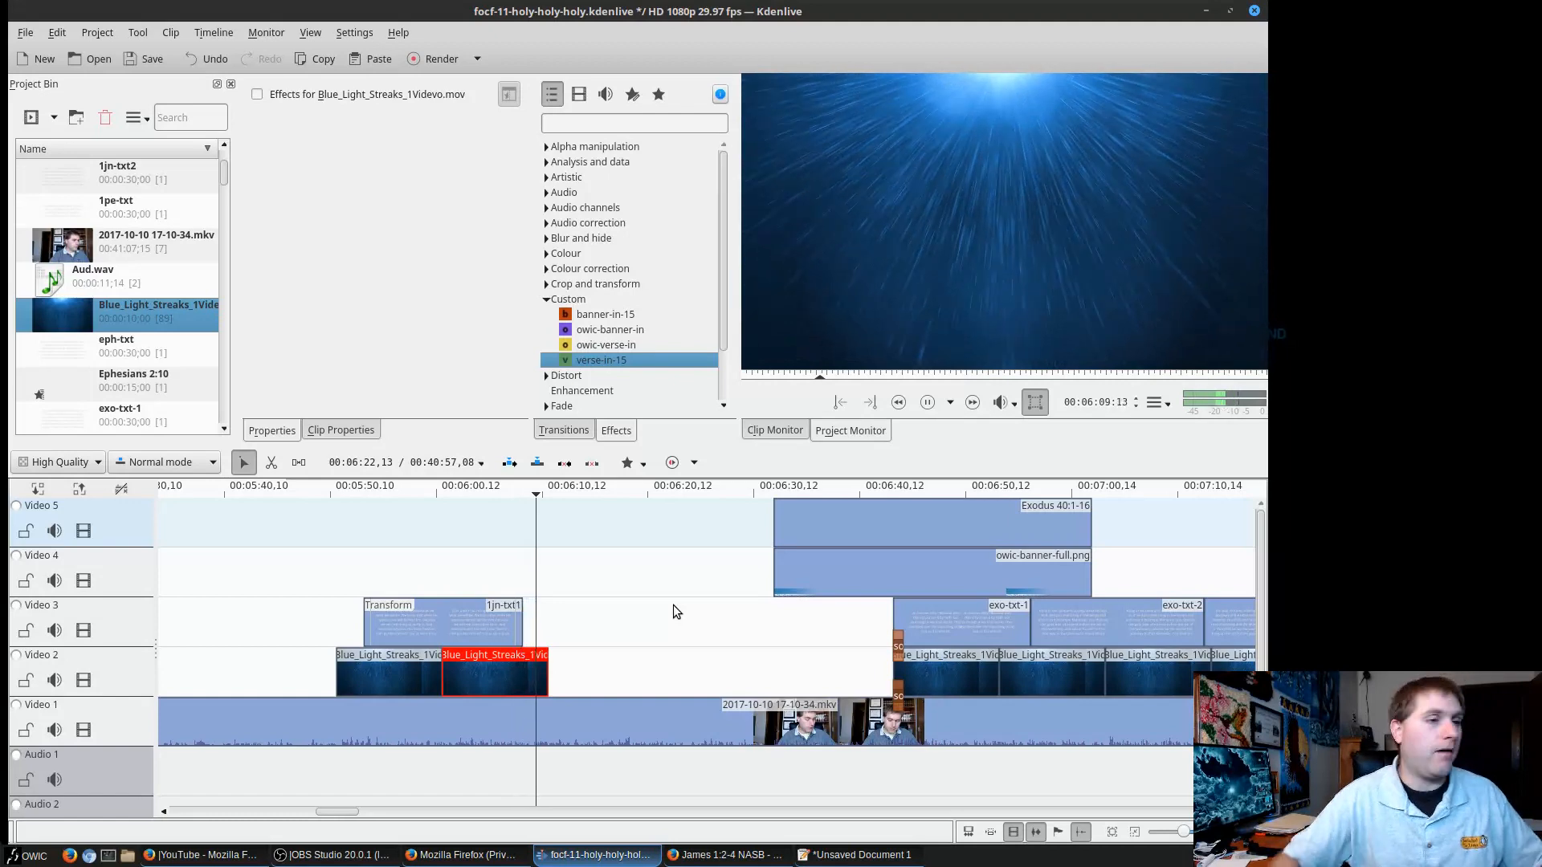
{"action": "left_click", "coordinate": [927, 402]}
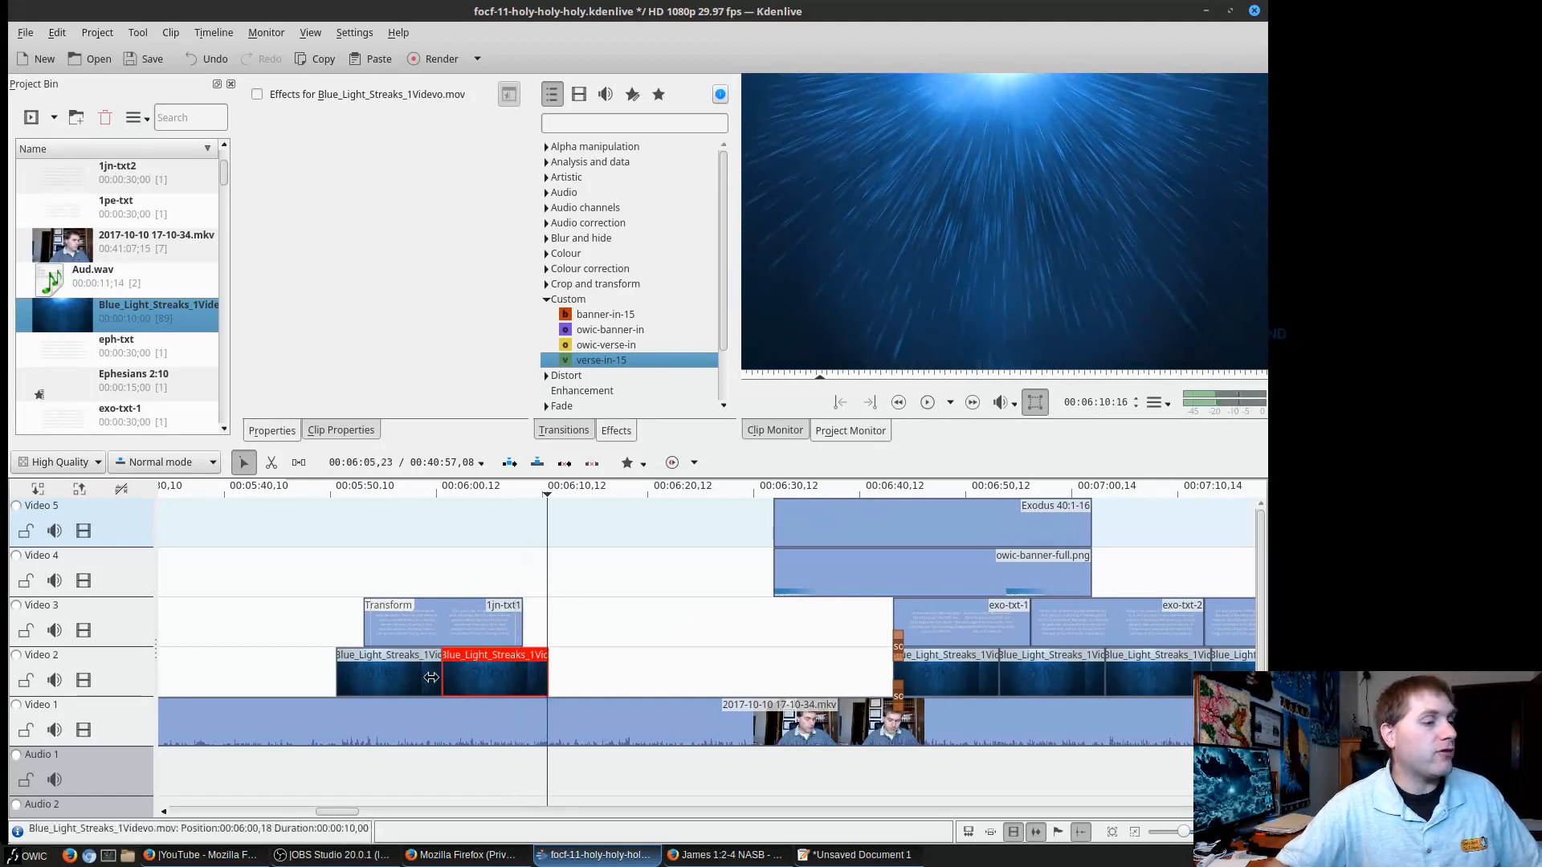
Browse the transitions and effect categories that can be added to the 1jn-txt1 clip without applying any.
{"action": "left_click", "coordinate": [441, 582]}
{"action": "left_click", "coordinate": [436, 608]}
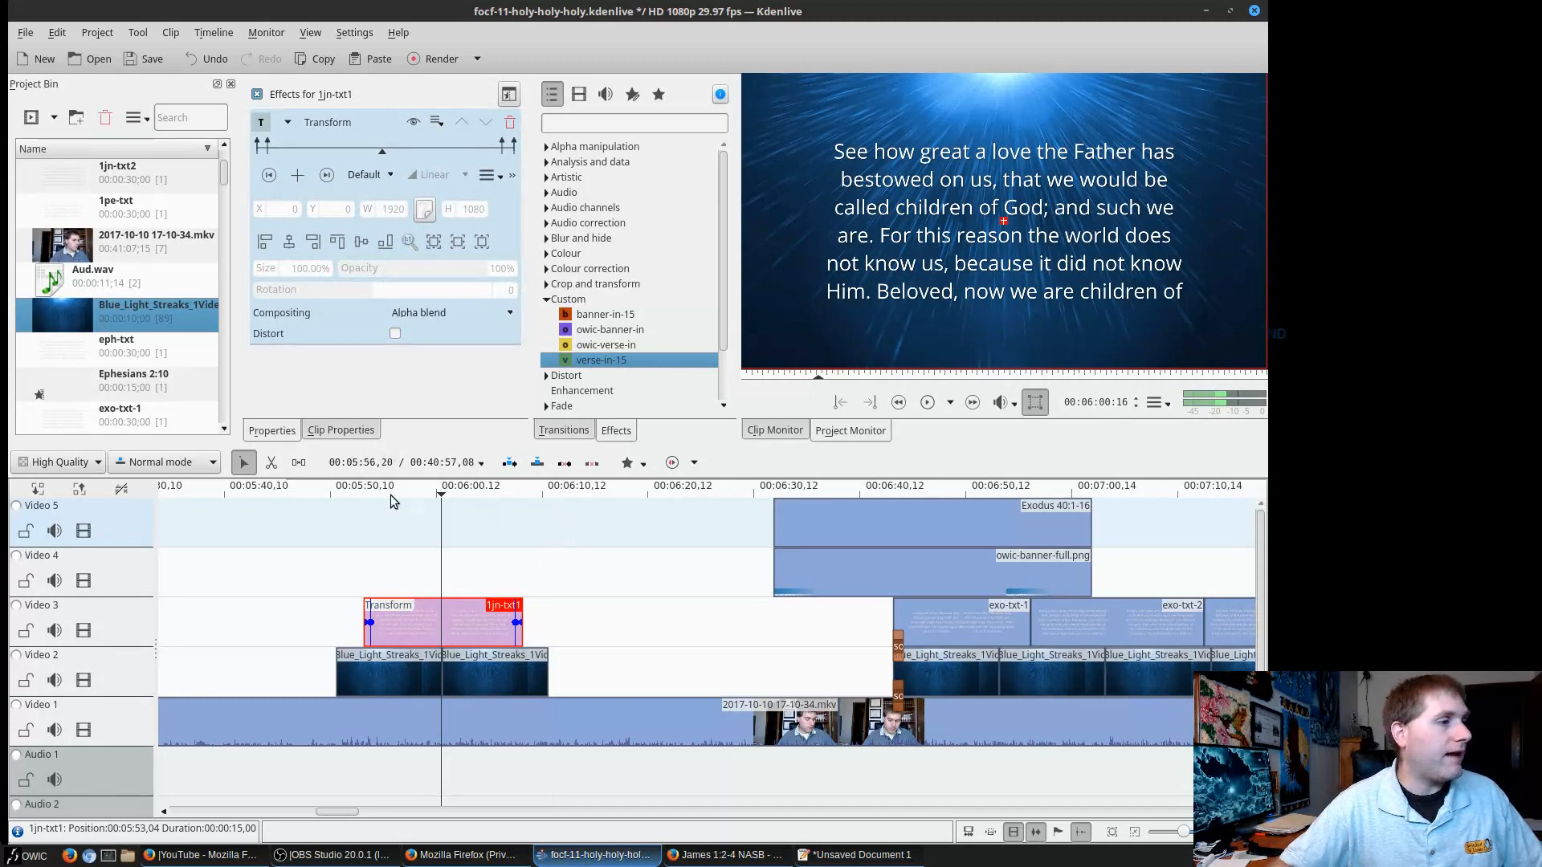
{"action": "right_click", "coordinate": [482, 634]}
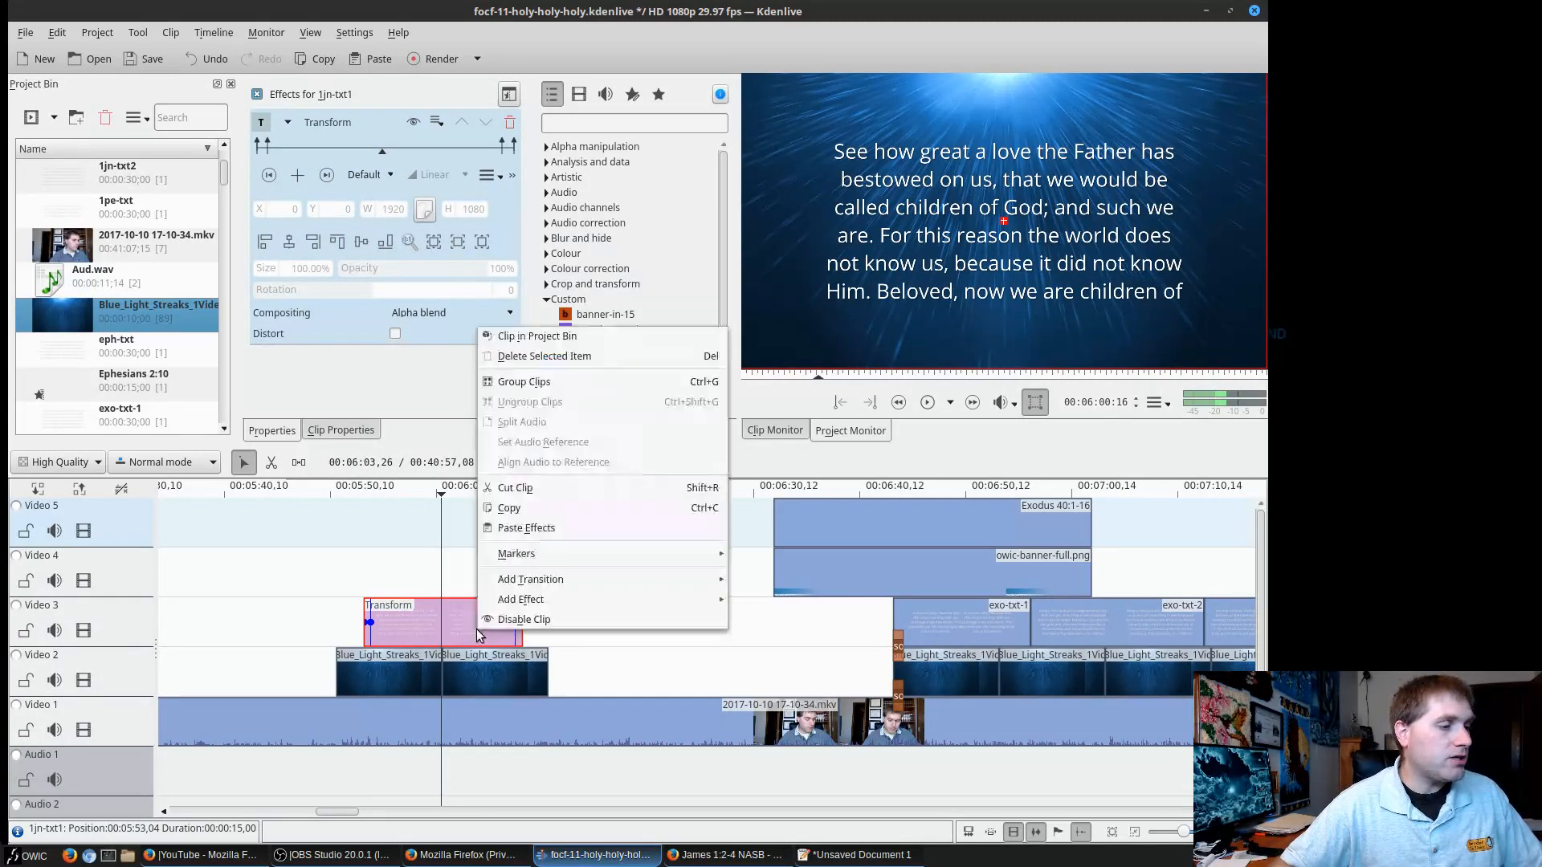
{"action": "mouse_move", "coordinate": [583, 581]}
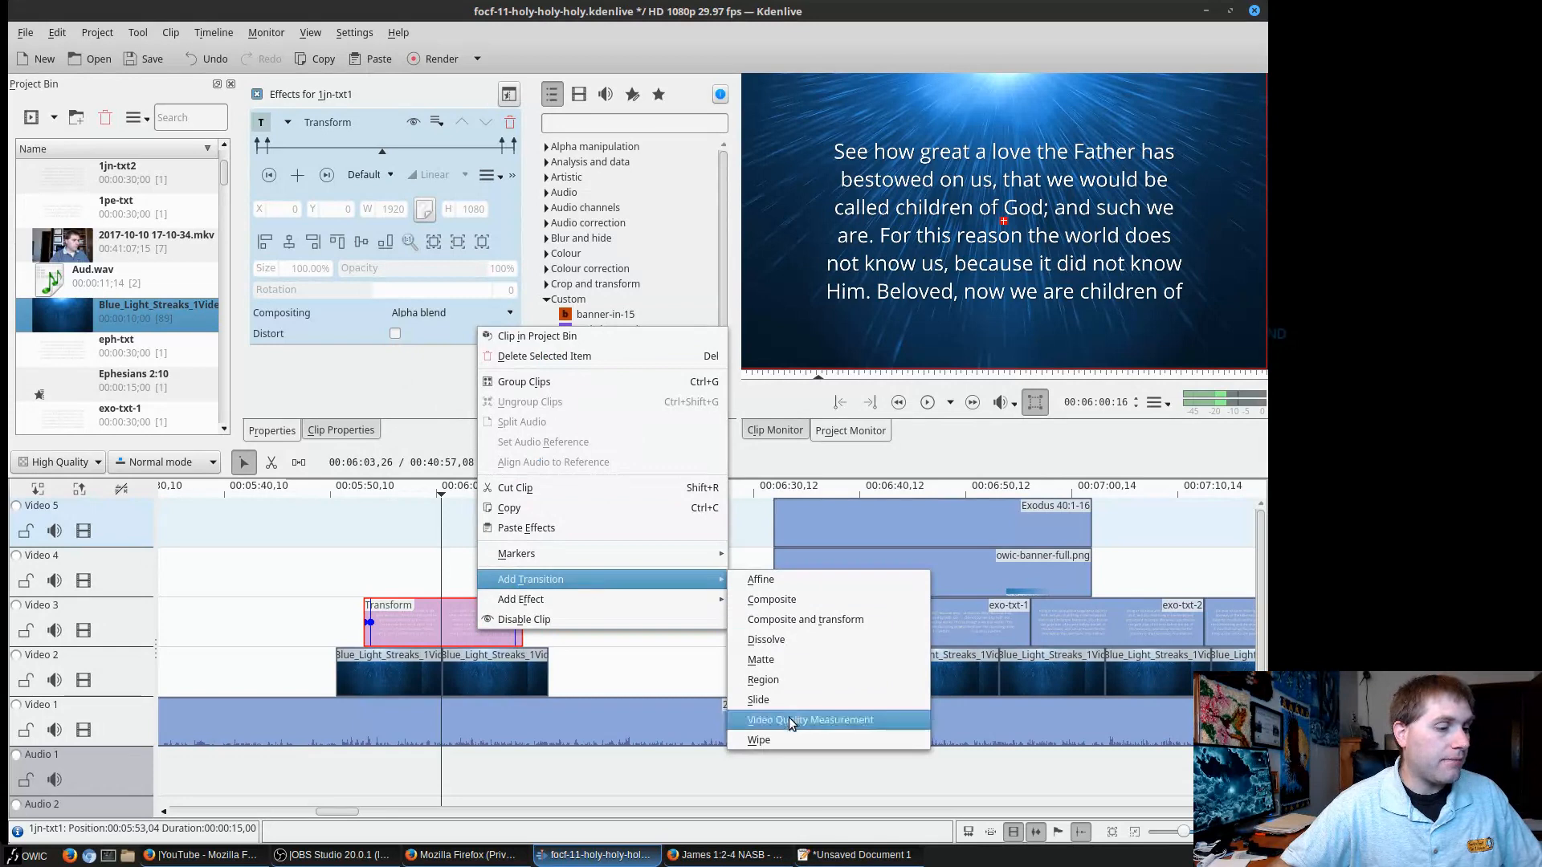
{"action": "mouse_move", "coordinate": [635, 599]}
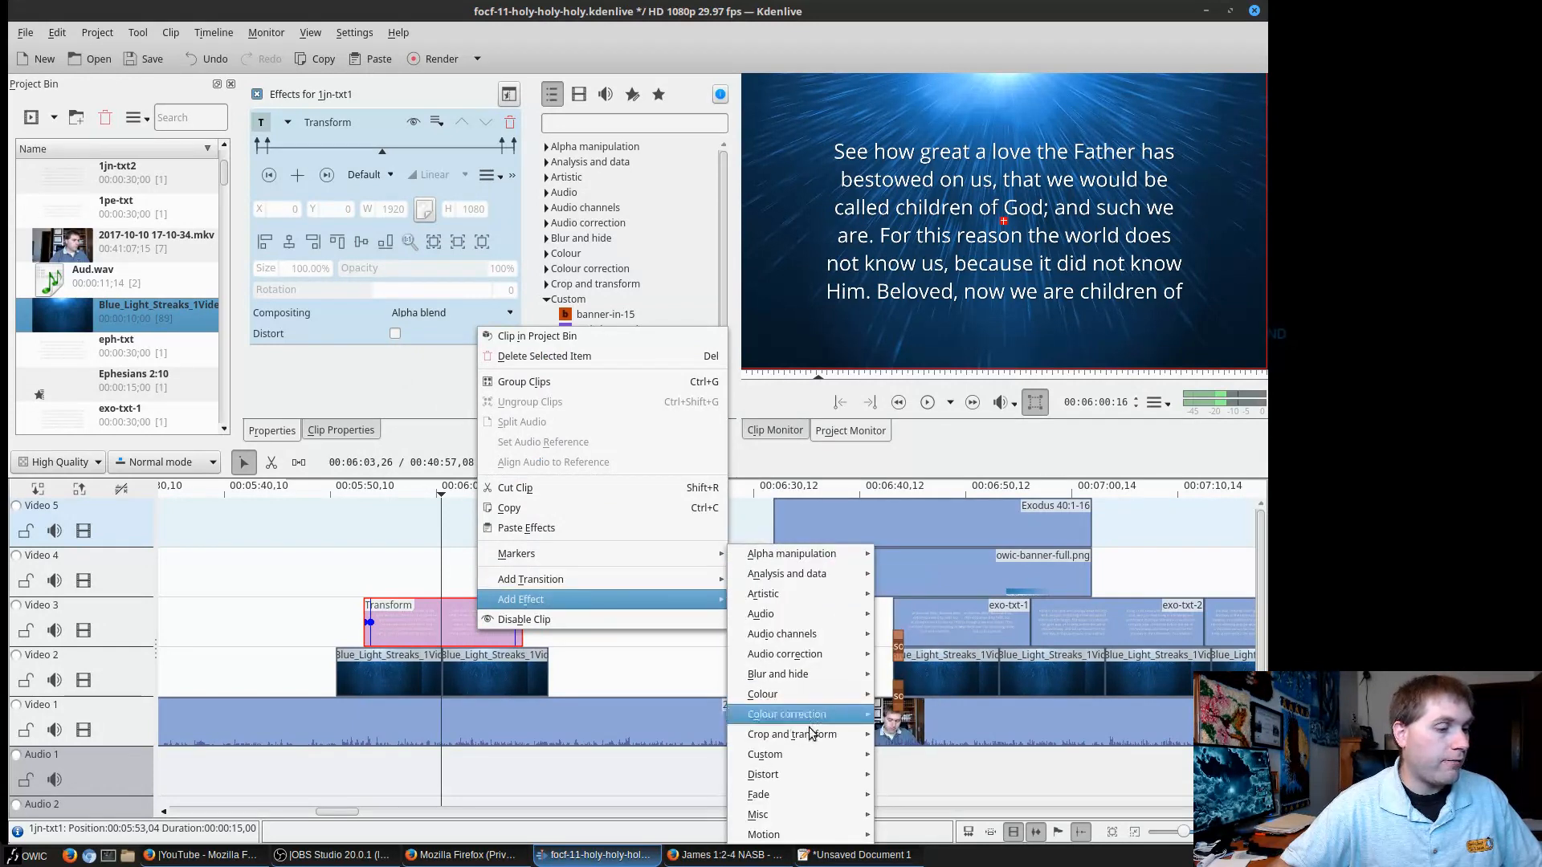
{"action": "mouse_move", "coordinate": [839, 734]}
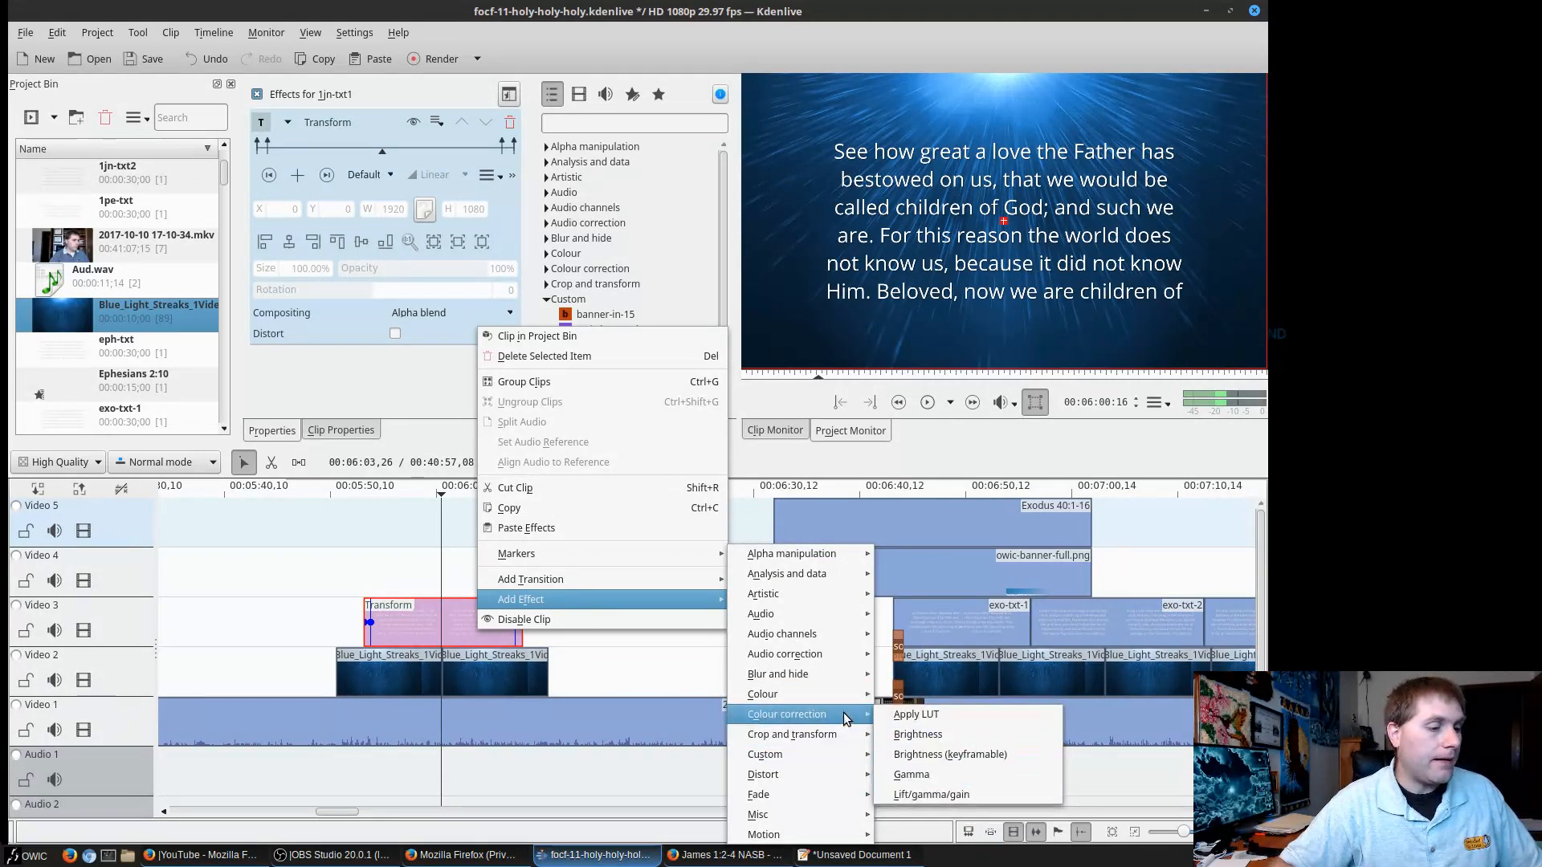
{"action": "mouse_move", "coordinate": [842, 677]}
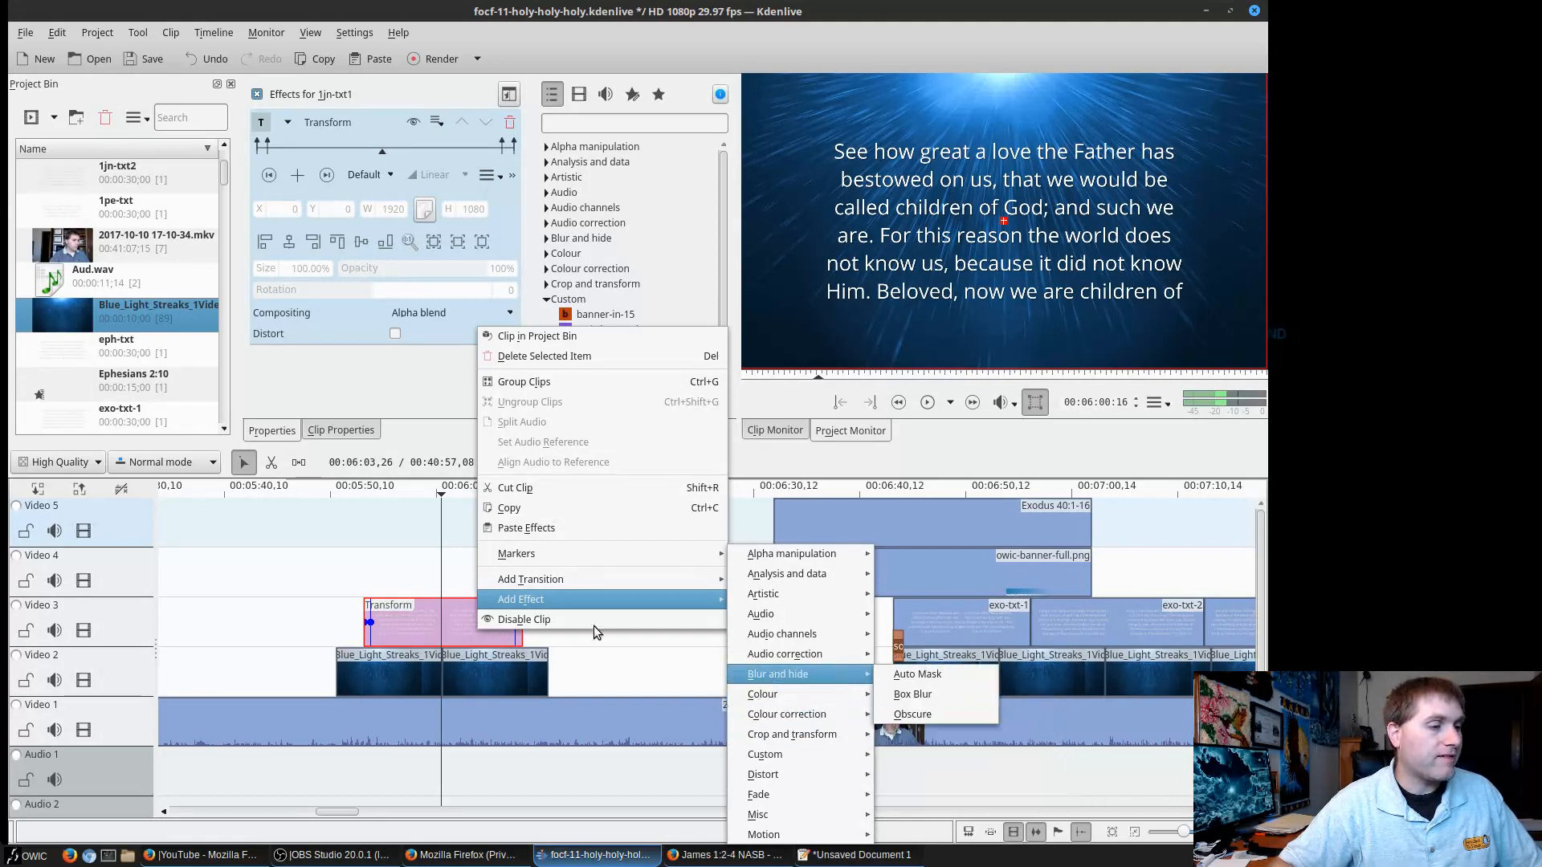
{"action": "mouse_move", "coordinate": [827, 604]}
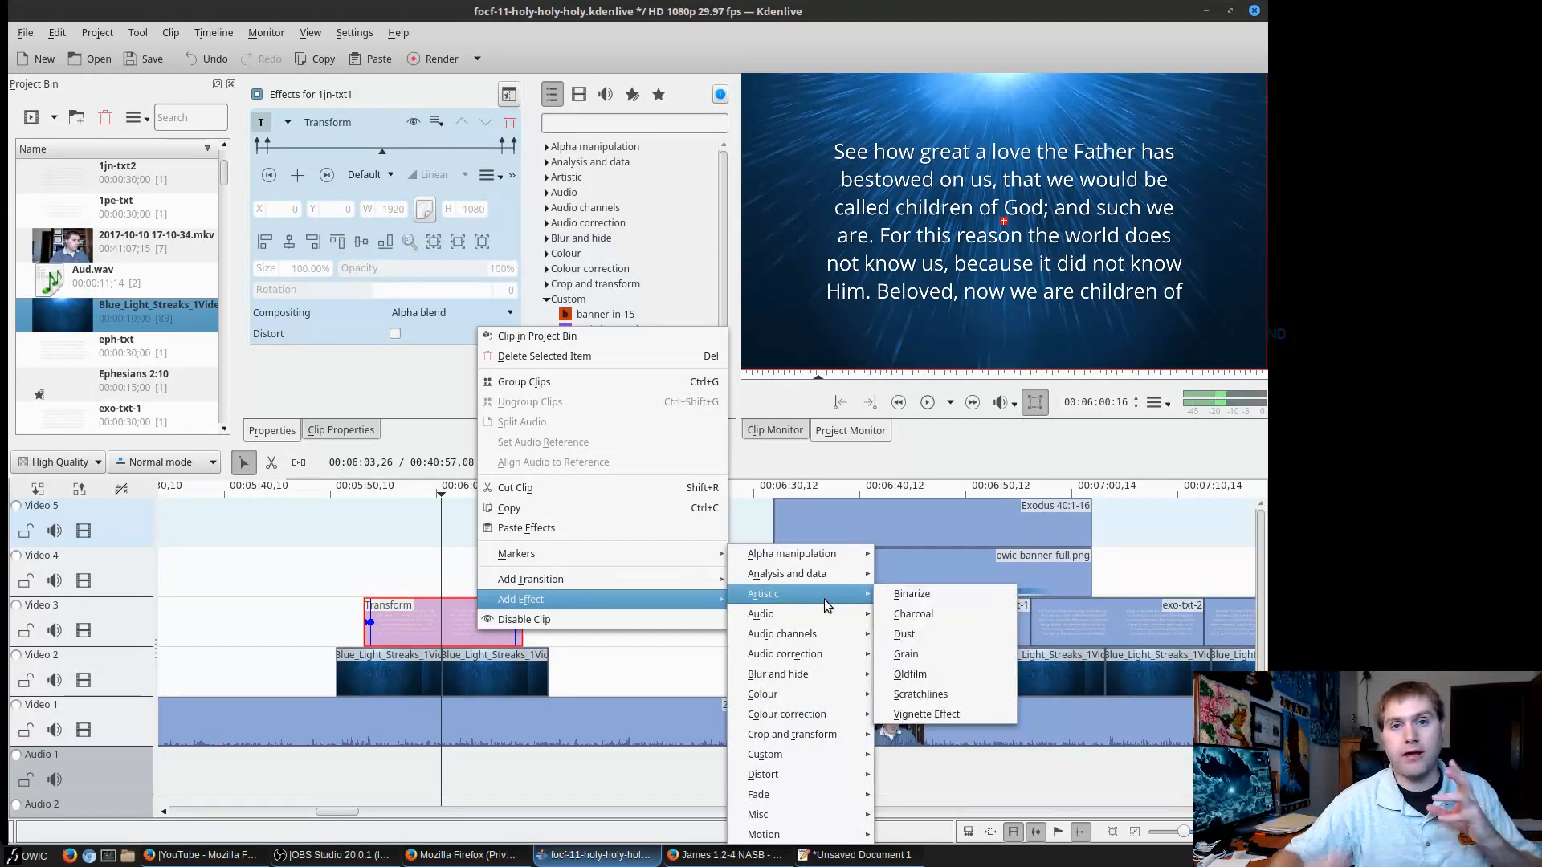
{"action": "left_click", "coordinate": [898, 55]}
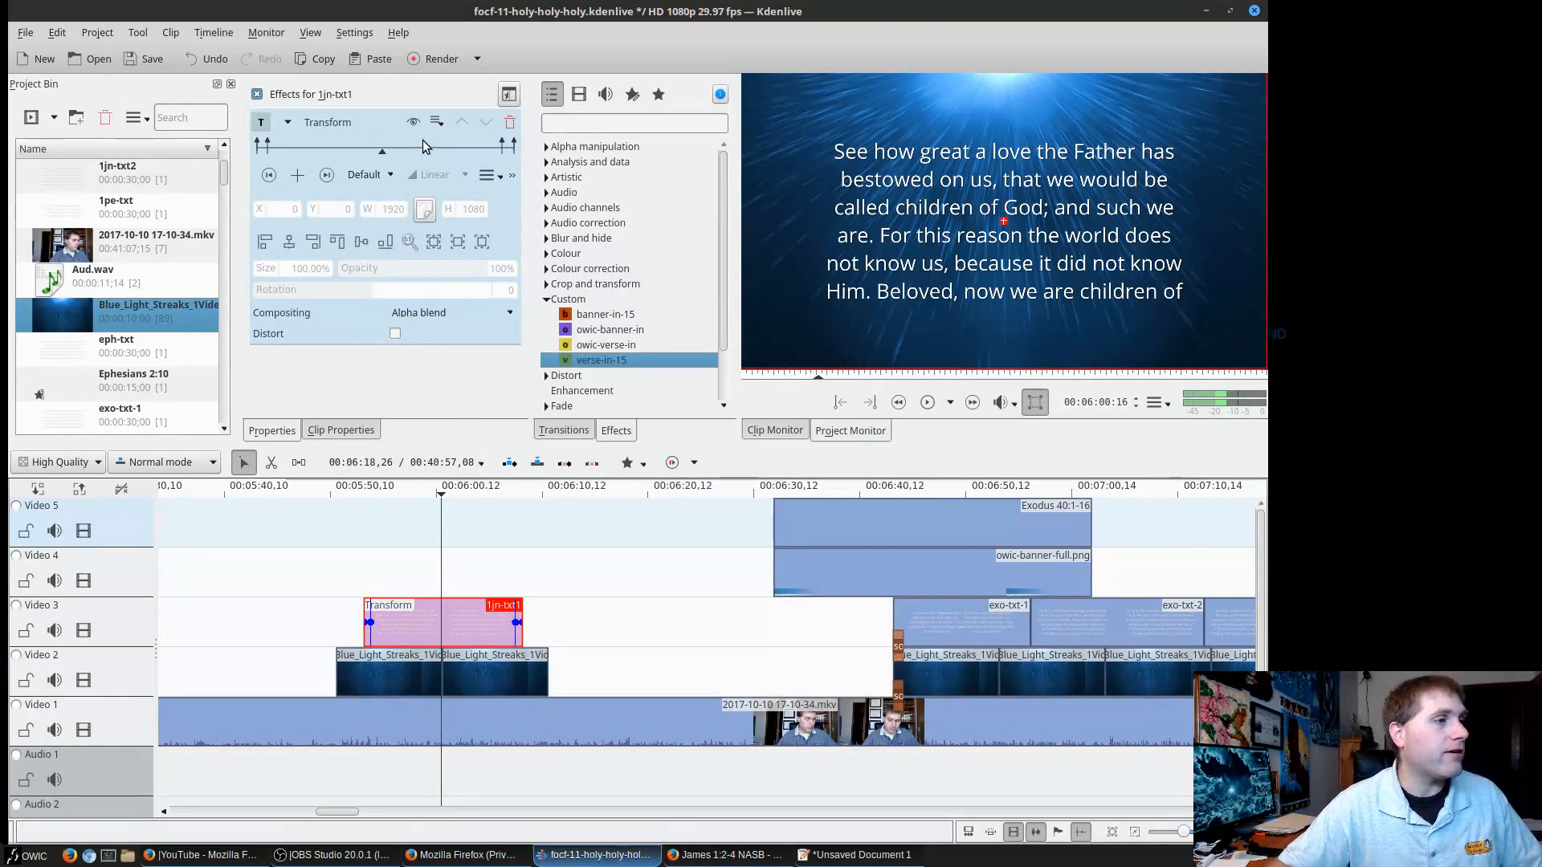
View the Transform effect's Save Effect option without saving the effect.
{"action": "left_click", "coordinate": [438, 123]}
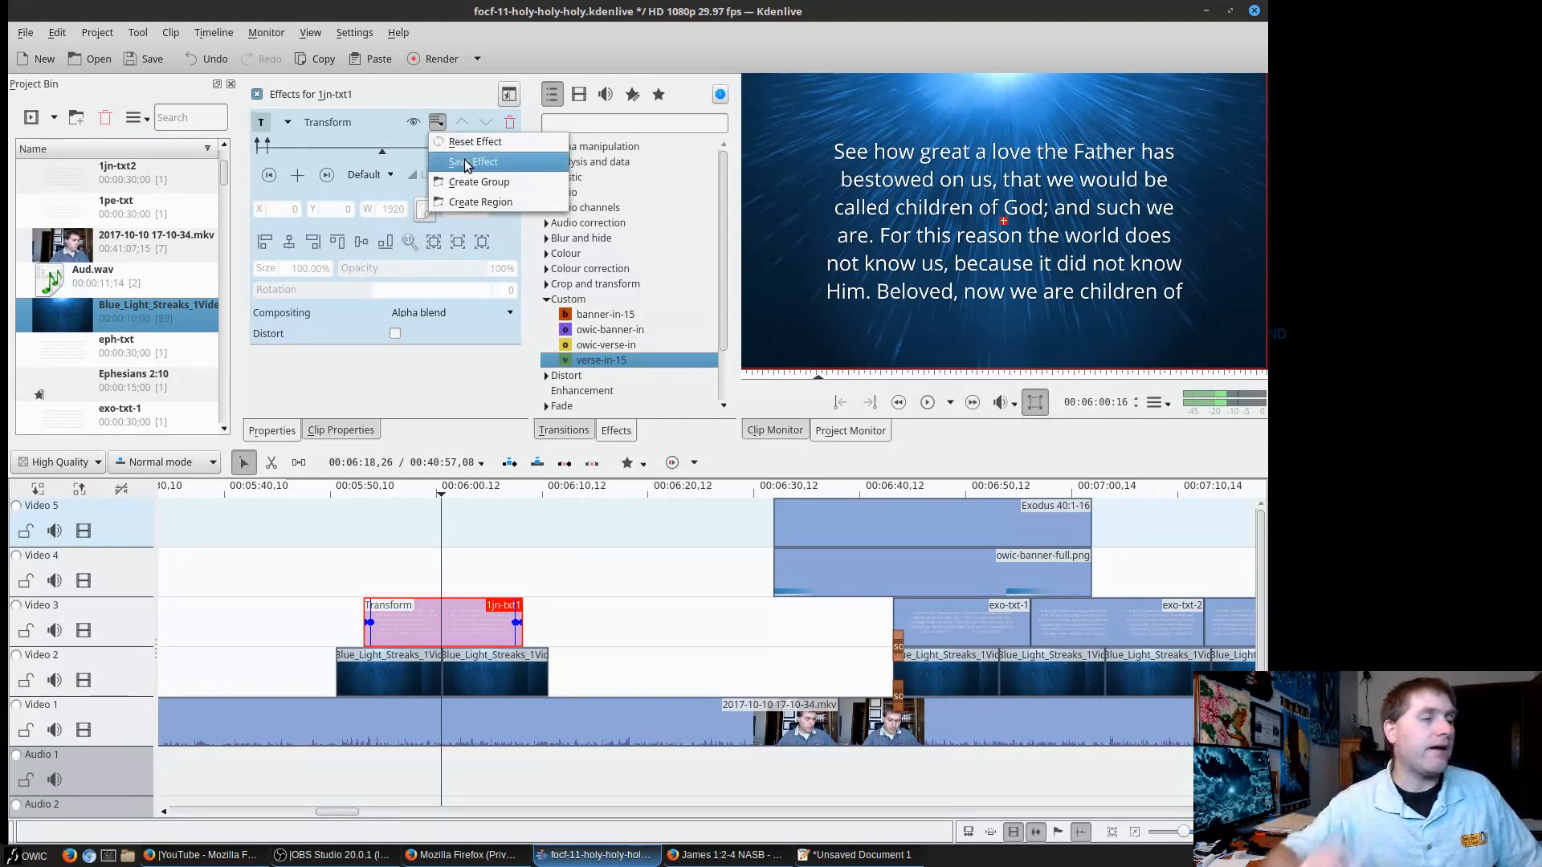
{"action": "left_click", "coordinate": [474, 407]}
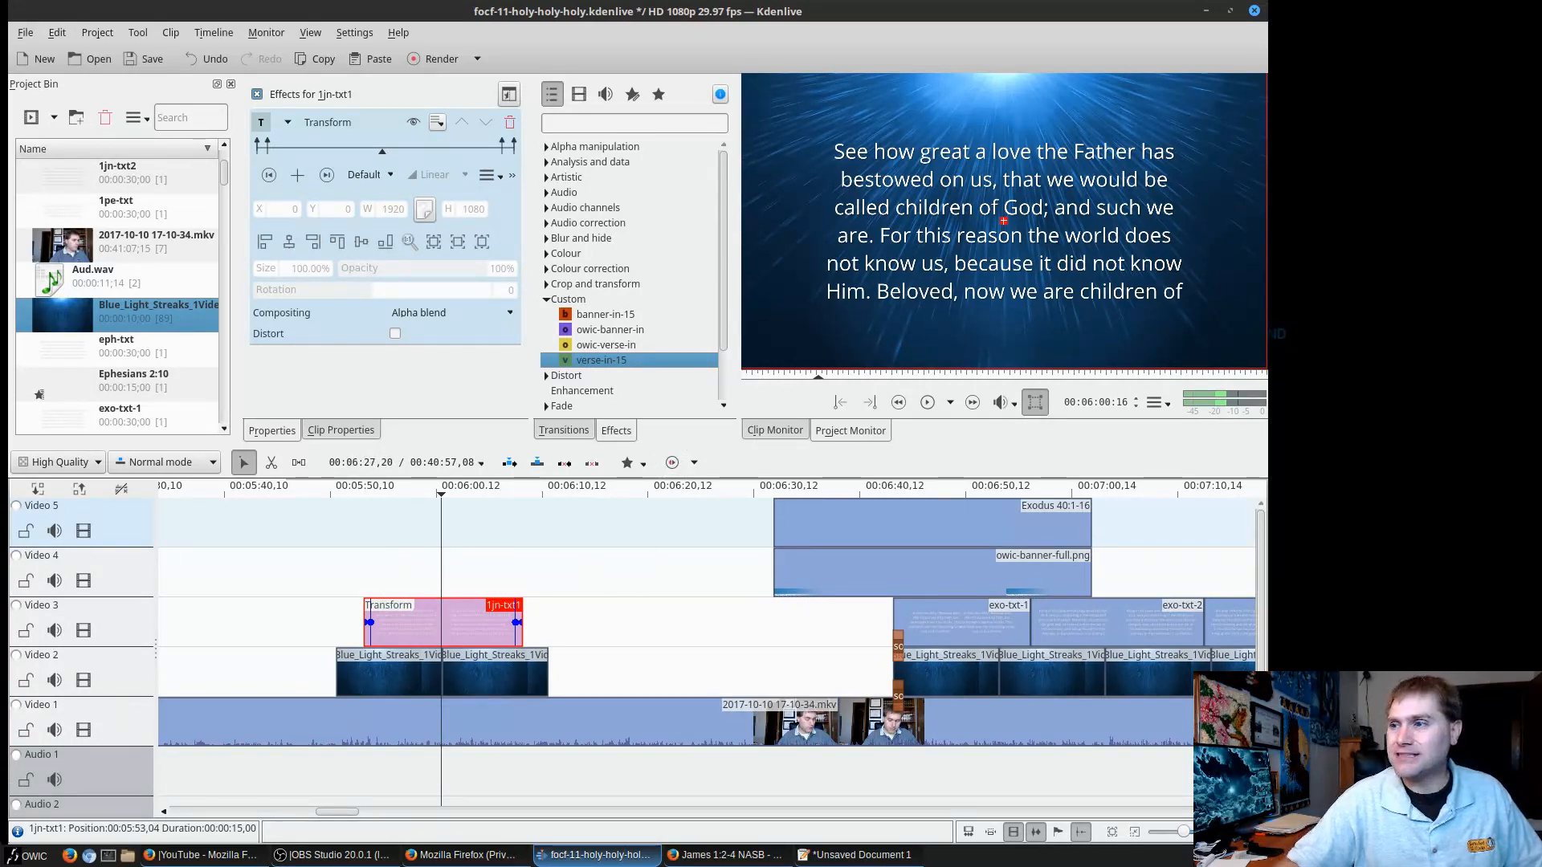
Close the focf-11-holy-holy-holy project in Kdenlive without saving its changes.
{"action": "key", "text": "alt+Tab"}
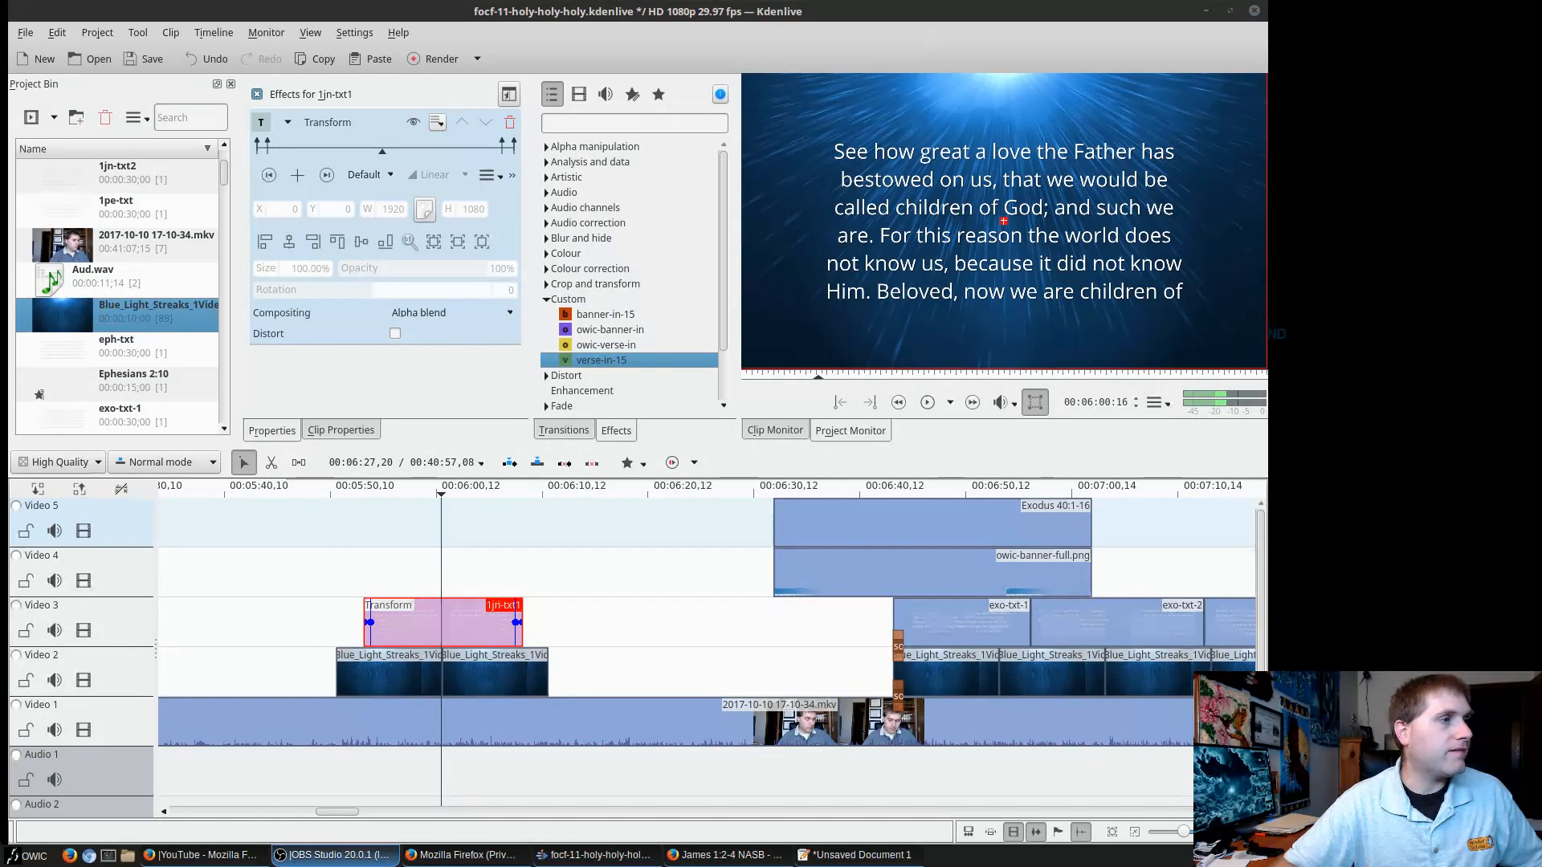
{"action": "left_click", "coordinate": [1254, 10]}
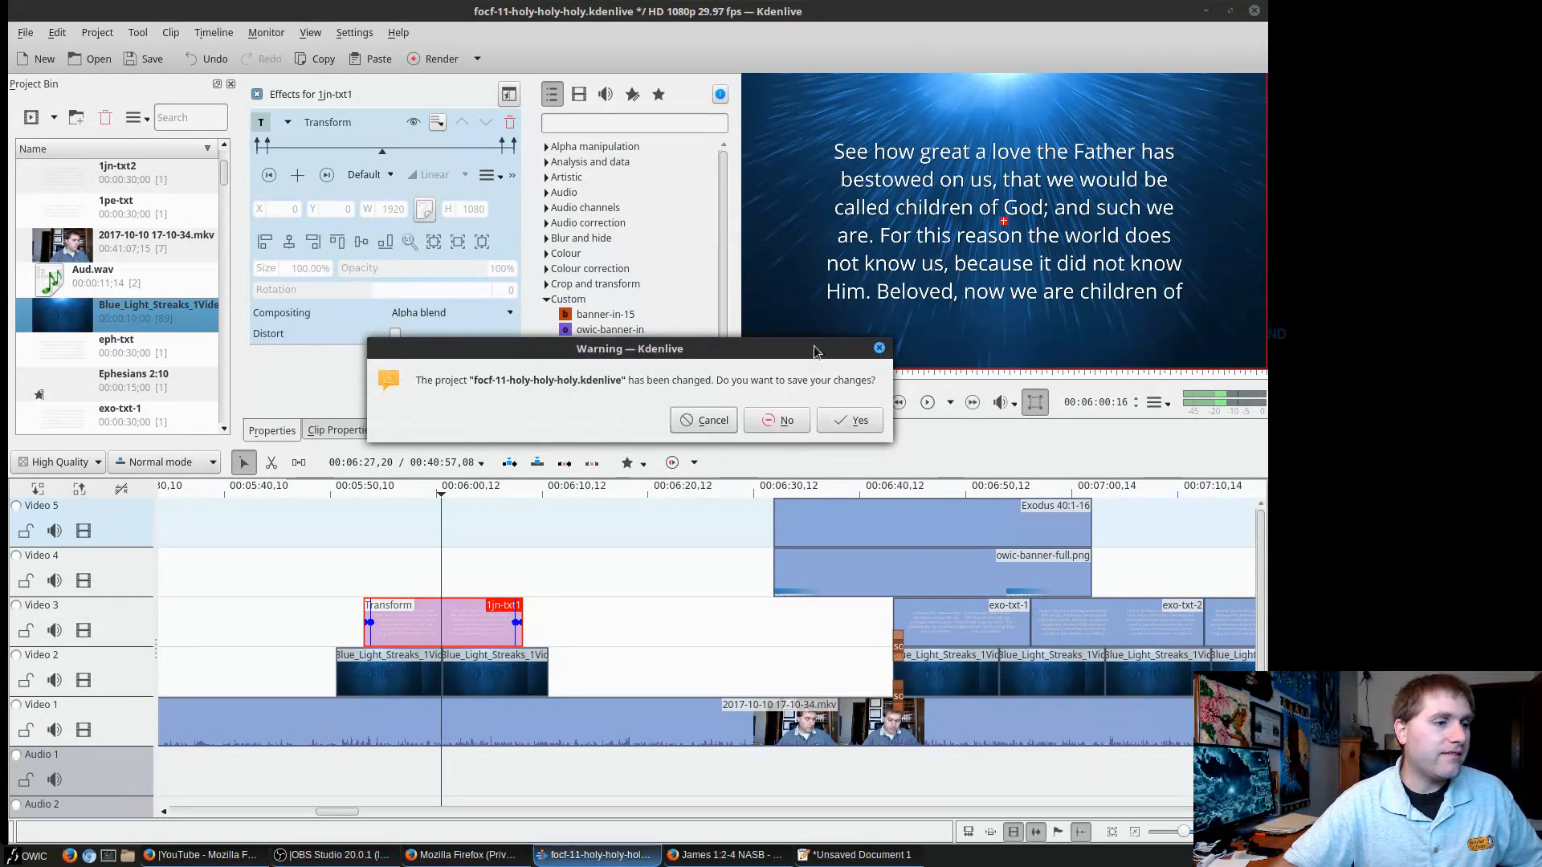
{"action": "left_click", "coordinate": [773, 419]}
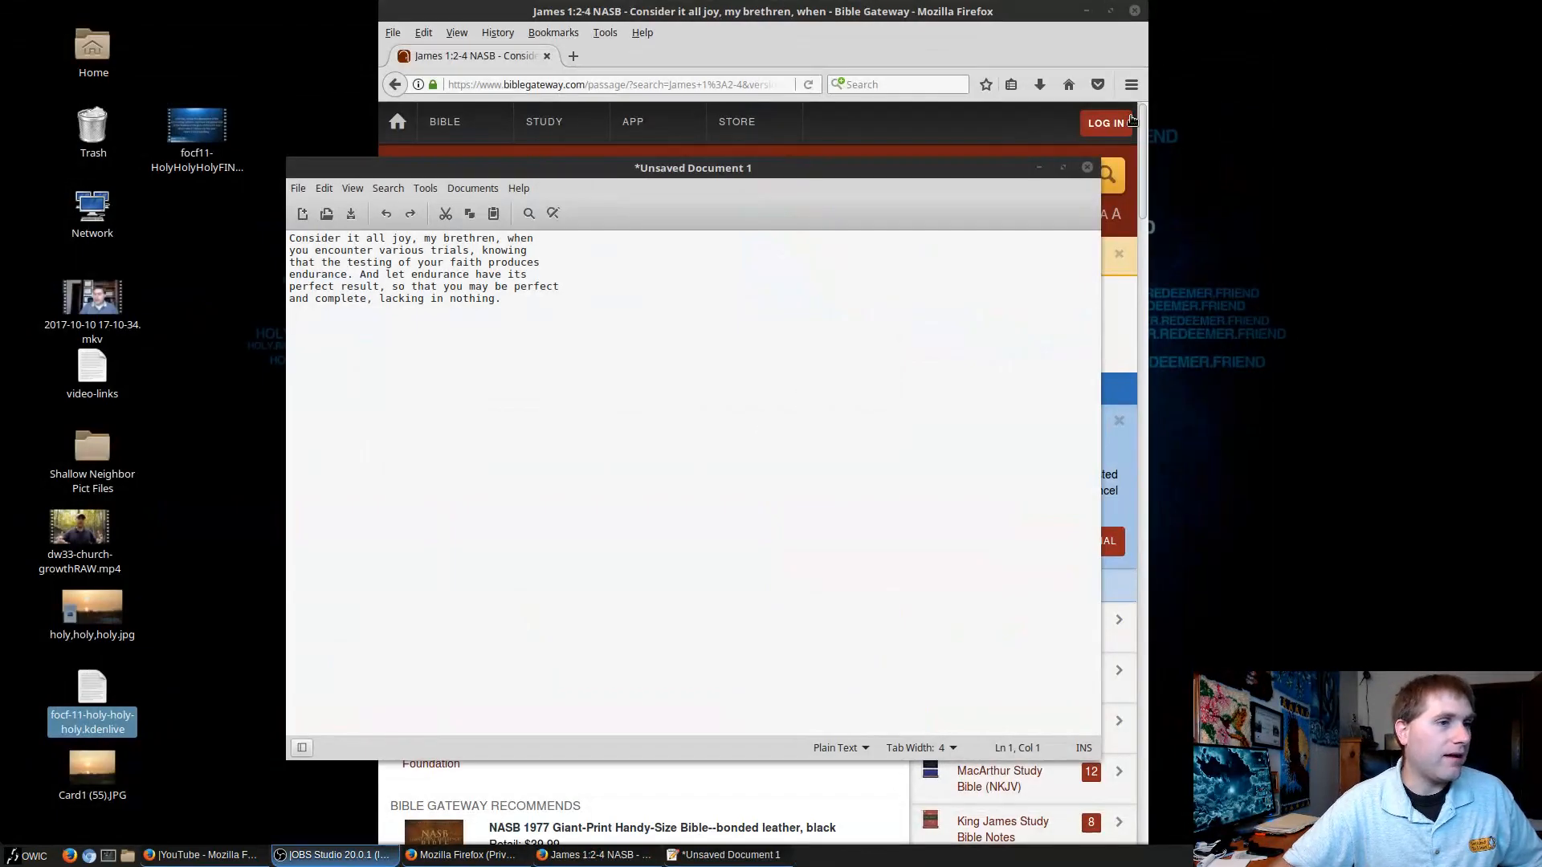
Close the unsaved verse text document without saving, and close the James 1:2-4 Bible Gateway browser window.
{"action": "left_click", "coordinate": [1088, 169]}
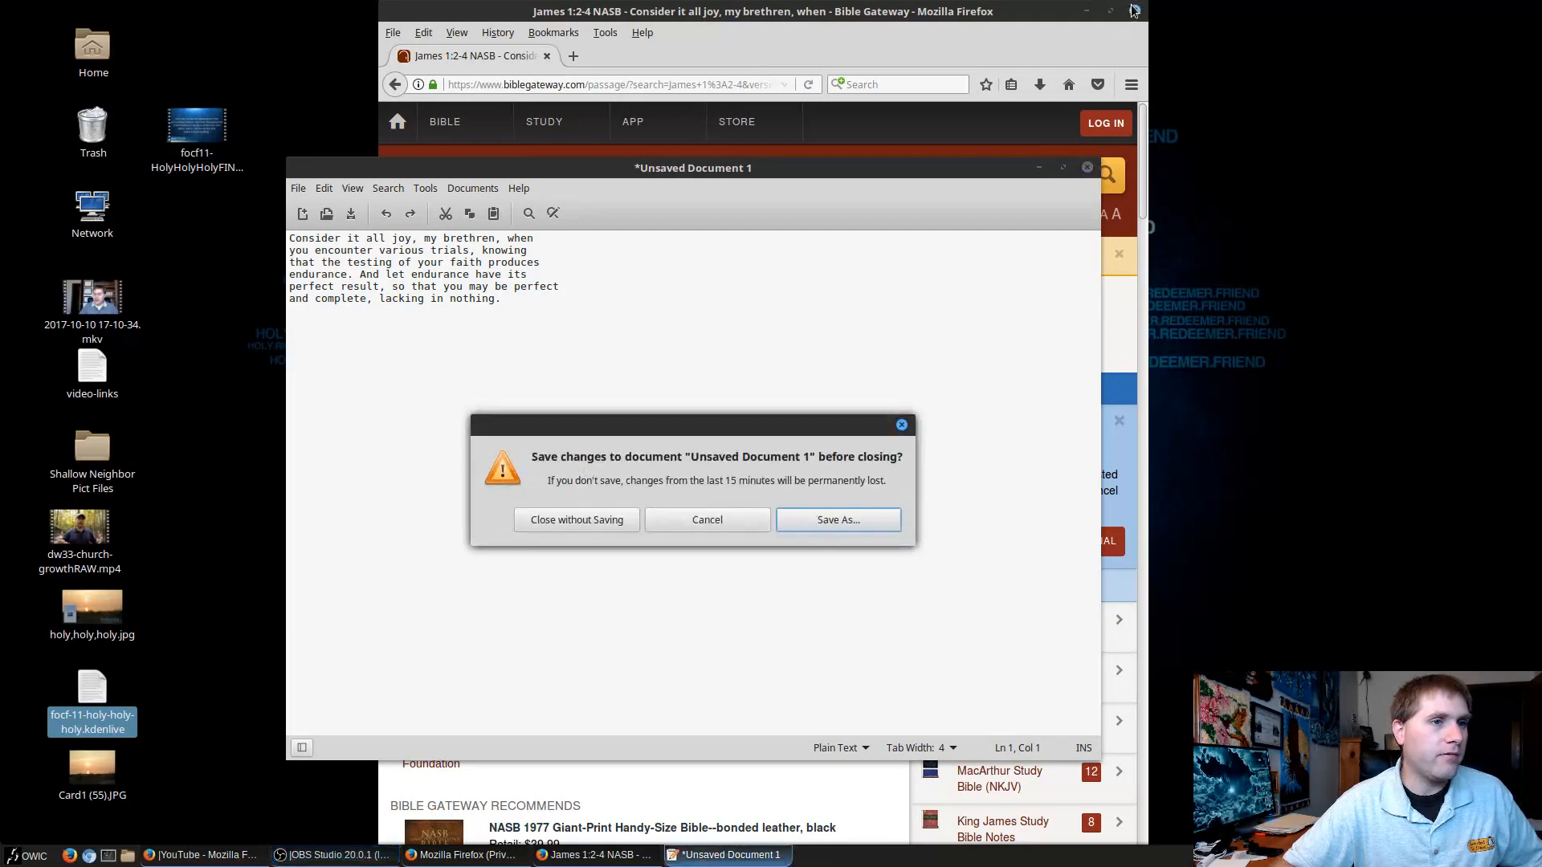
{"action": "left_click", "coordinate": [595, 529]}
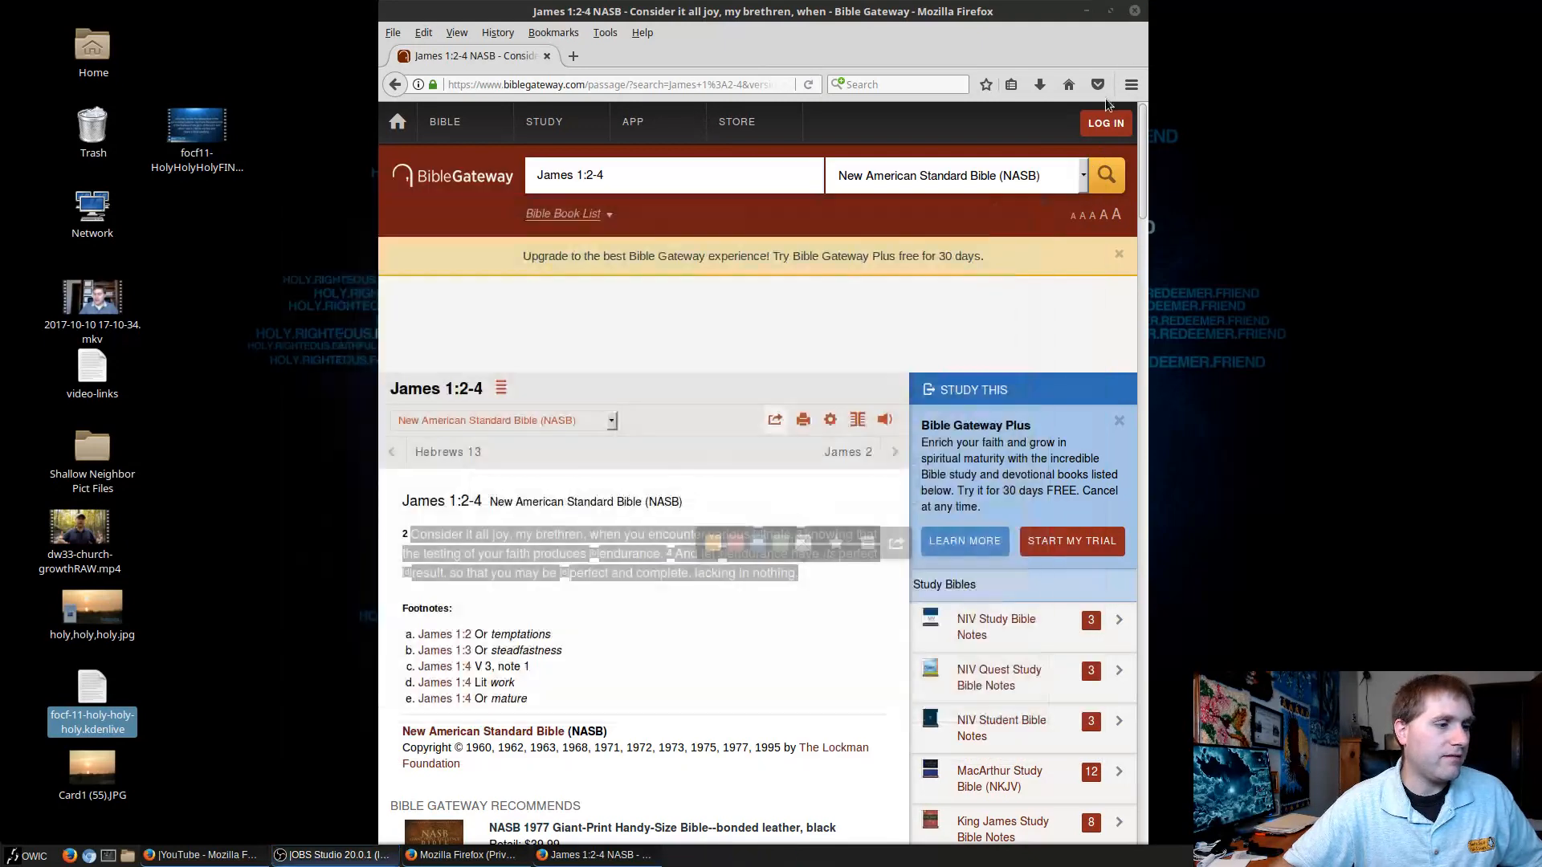
{"action": "left_click", "coordinate": [1134, 11]}
Open the Templates folder inside Home and check which templates the desktop offers for creating a new document.
{"action": "double_click", "coordinate": [93, 50]}
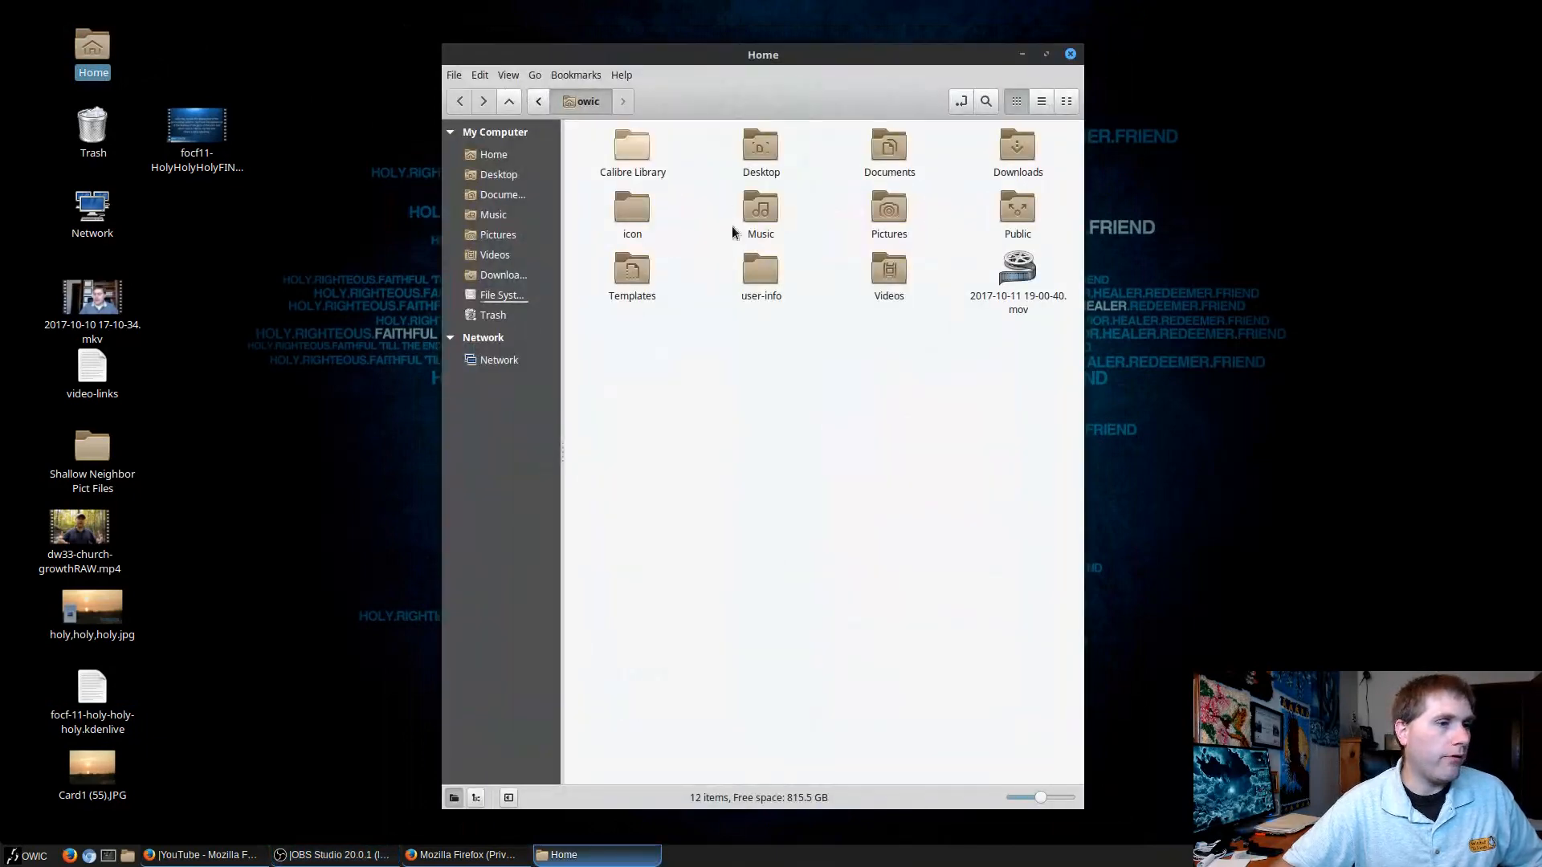
{"action": "double_click", "coordinate": [631, 272]}
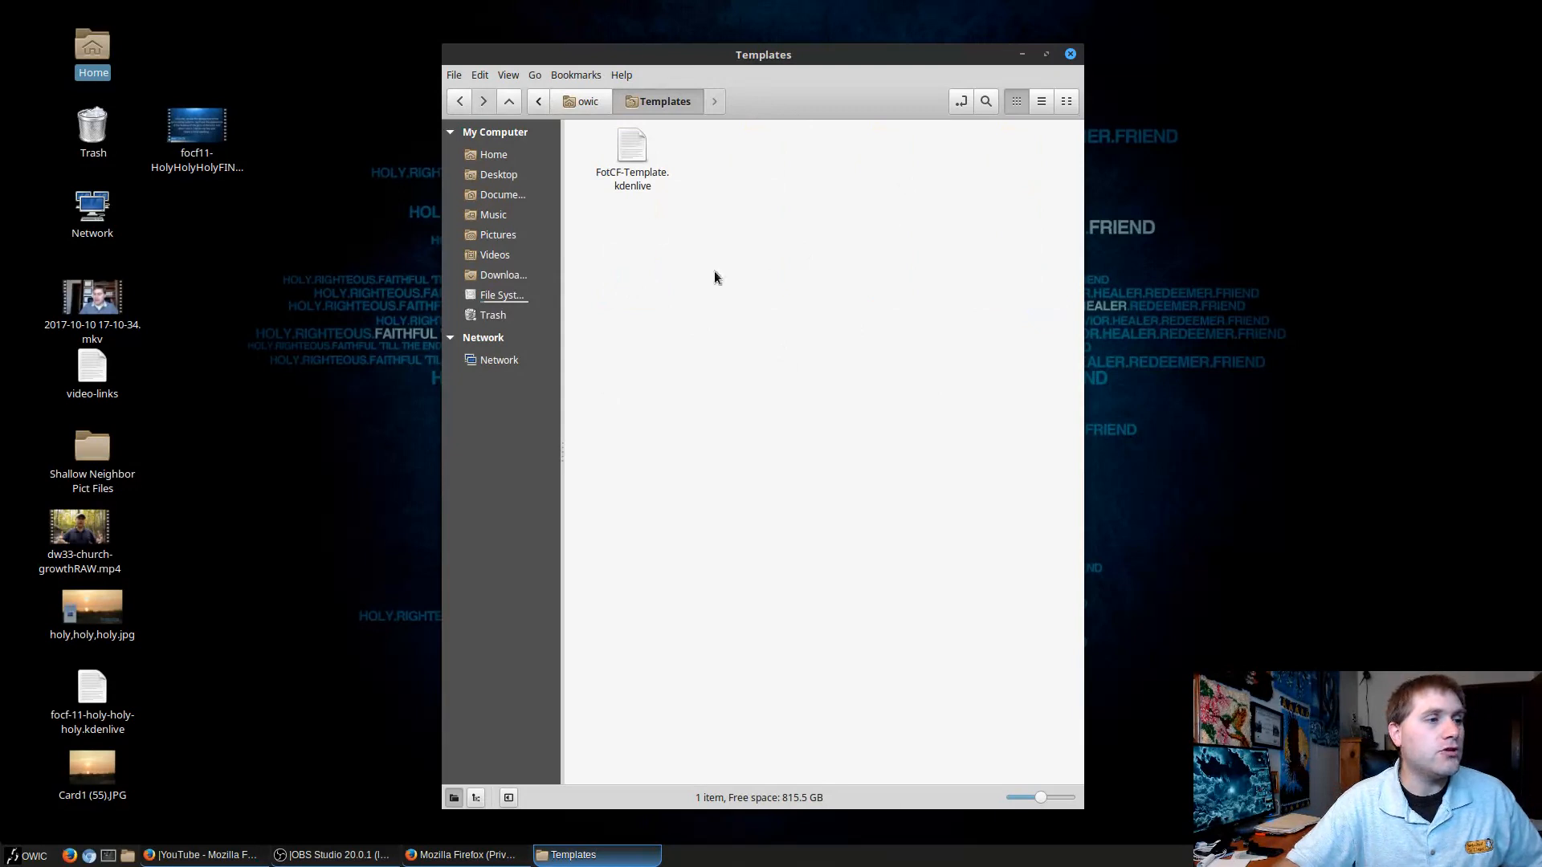
{"action": "right_click", "coordinate": [296, 383]}
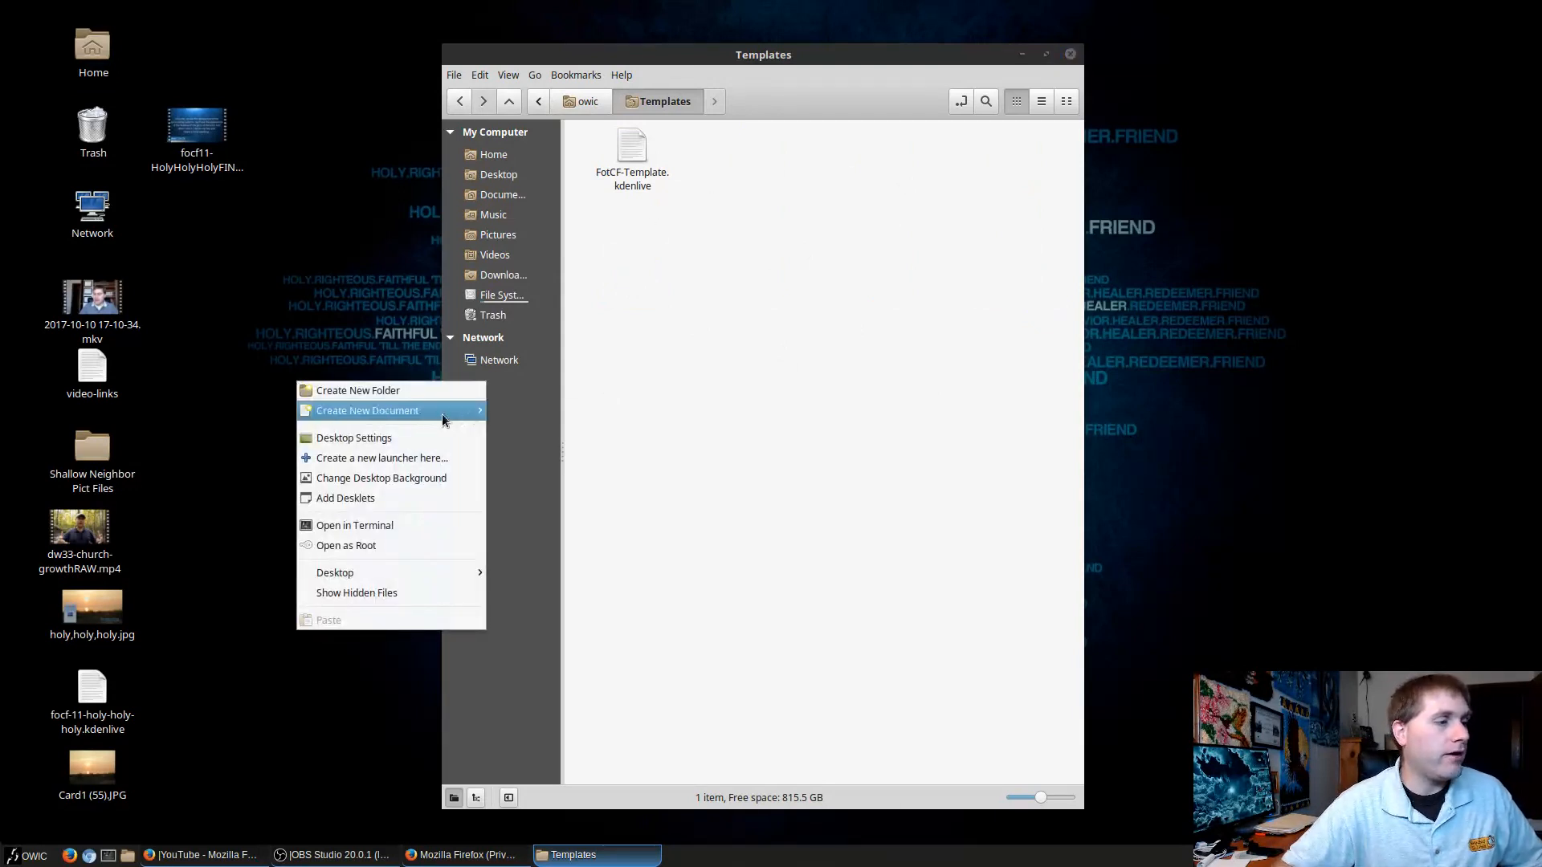
{"action": "mouse_move", "coordinate": [470, 411]}
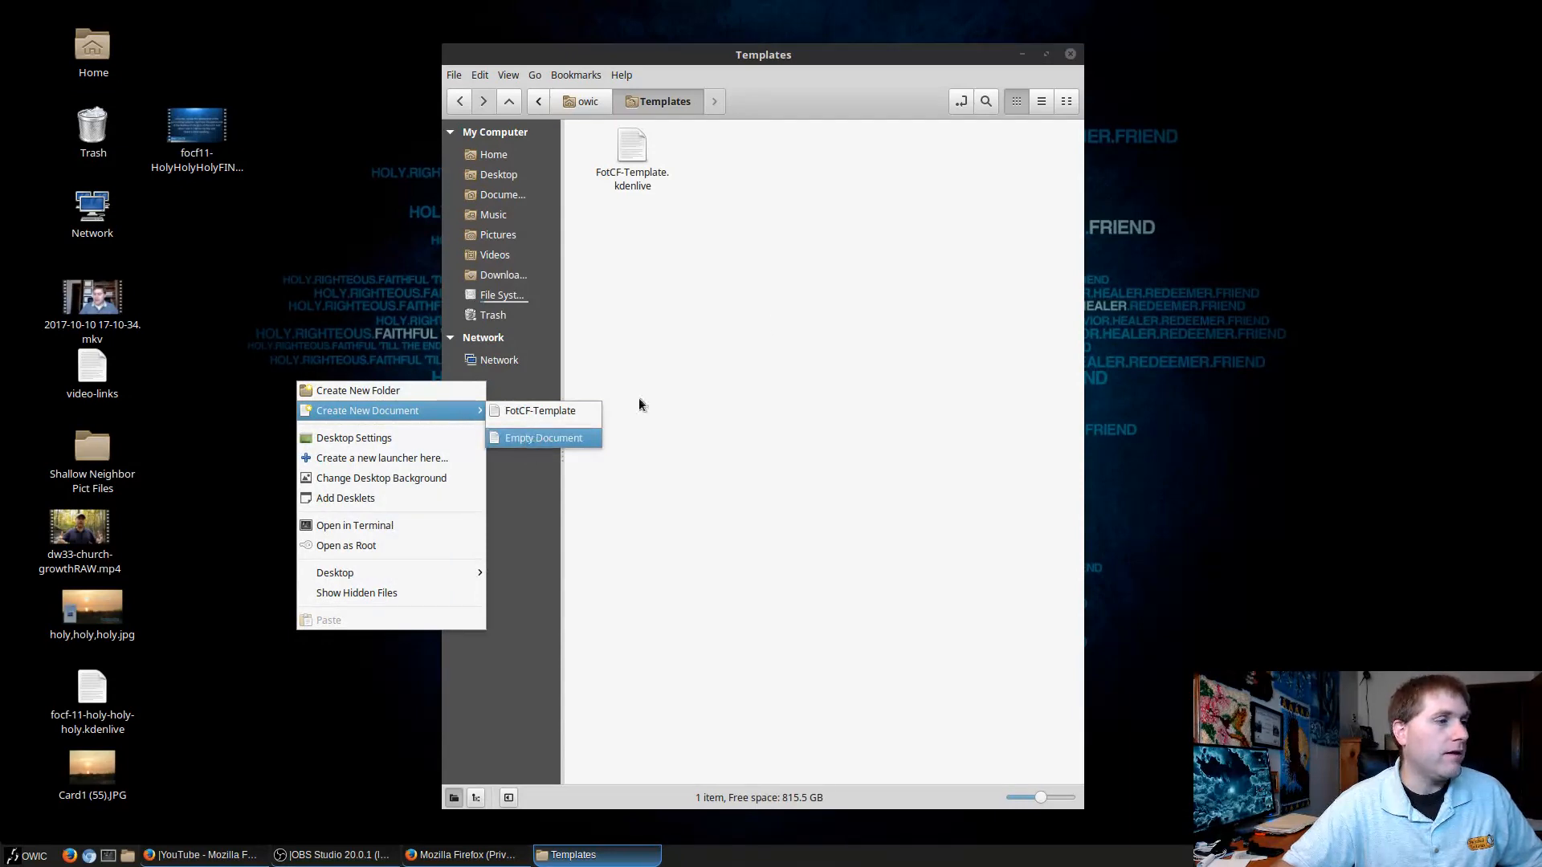
{"action": "left_click", "coordinate": [771, 316]}
Switch to LibreOffice Writer with a new blank document.
{"action": "left_click", "coordinate": [28, 855]}
{"action": "mouse_move", "coordinate": [116, 546]}
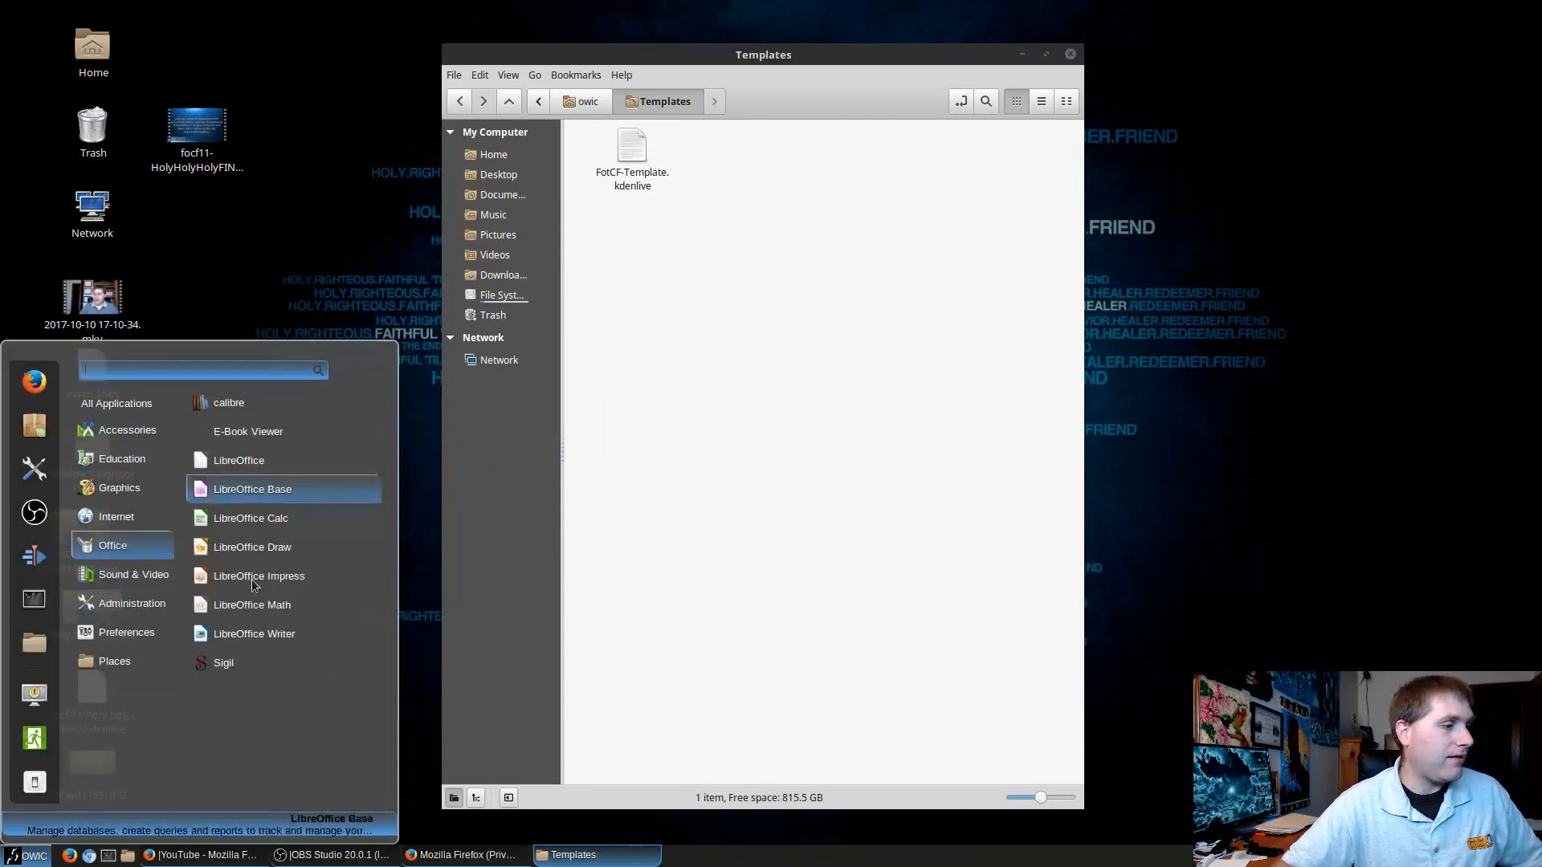
{"action": "left_click", "coordinate": [241, 634]}
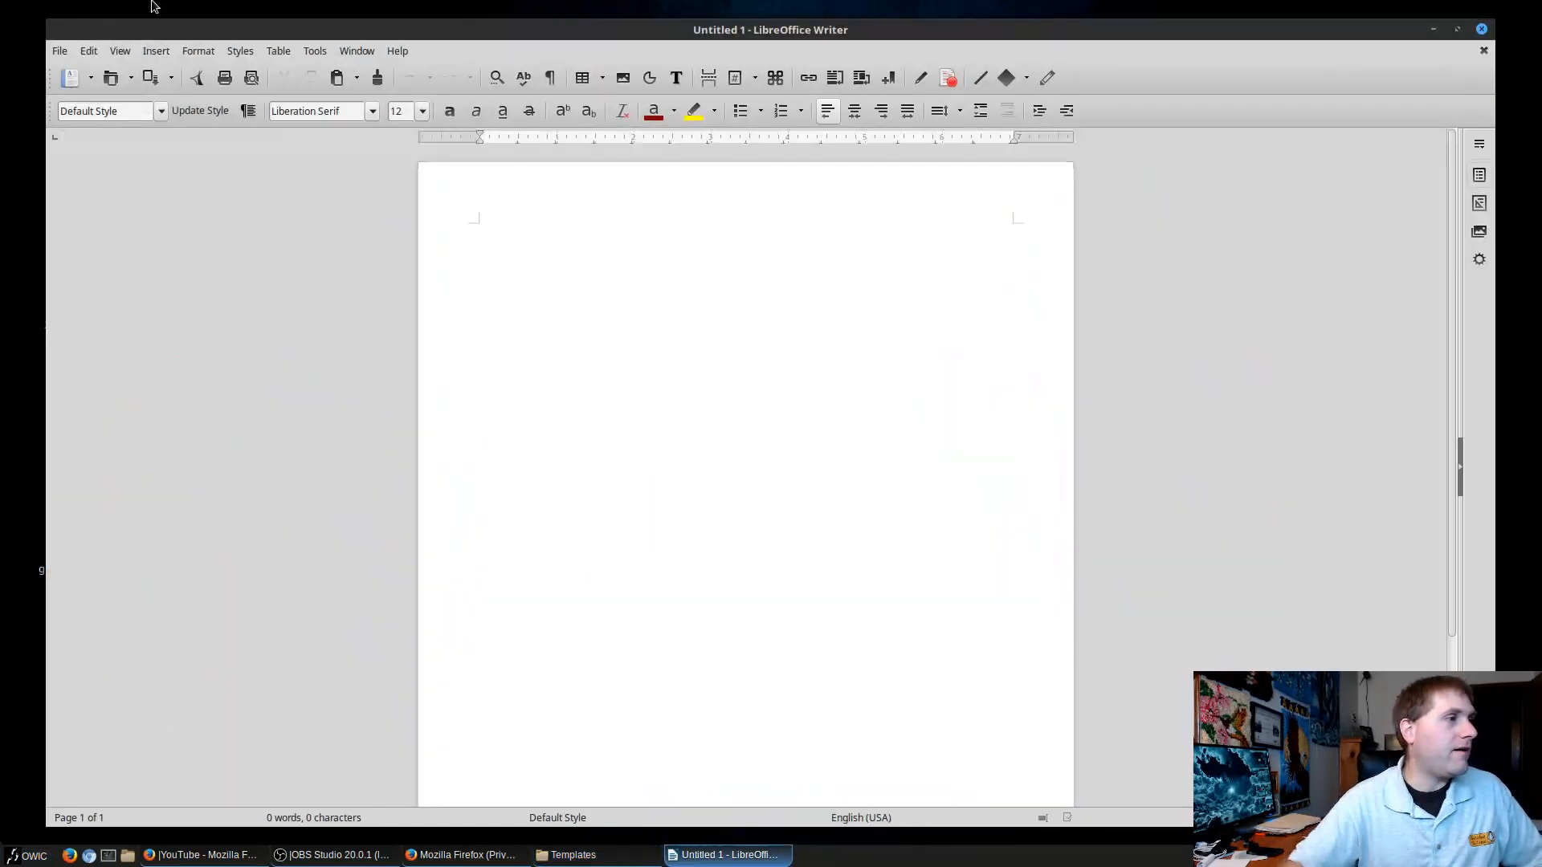
Set the blank document's font to Open Sans at size 11.
{"action": "left_click", "coordinate": [371, 116]}
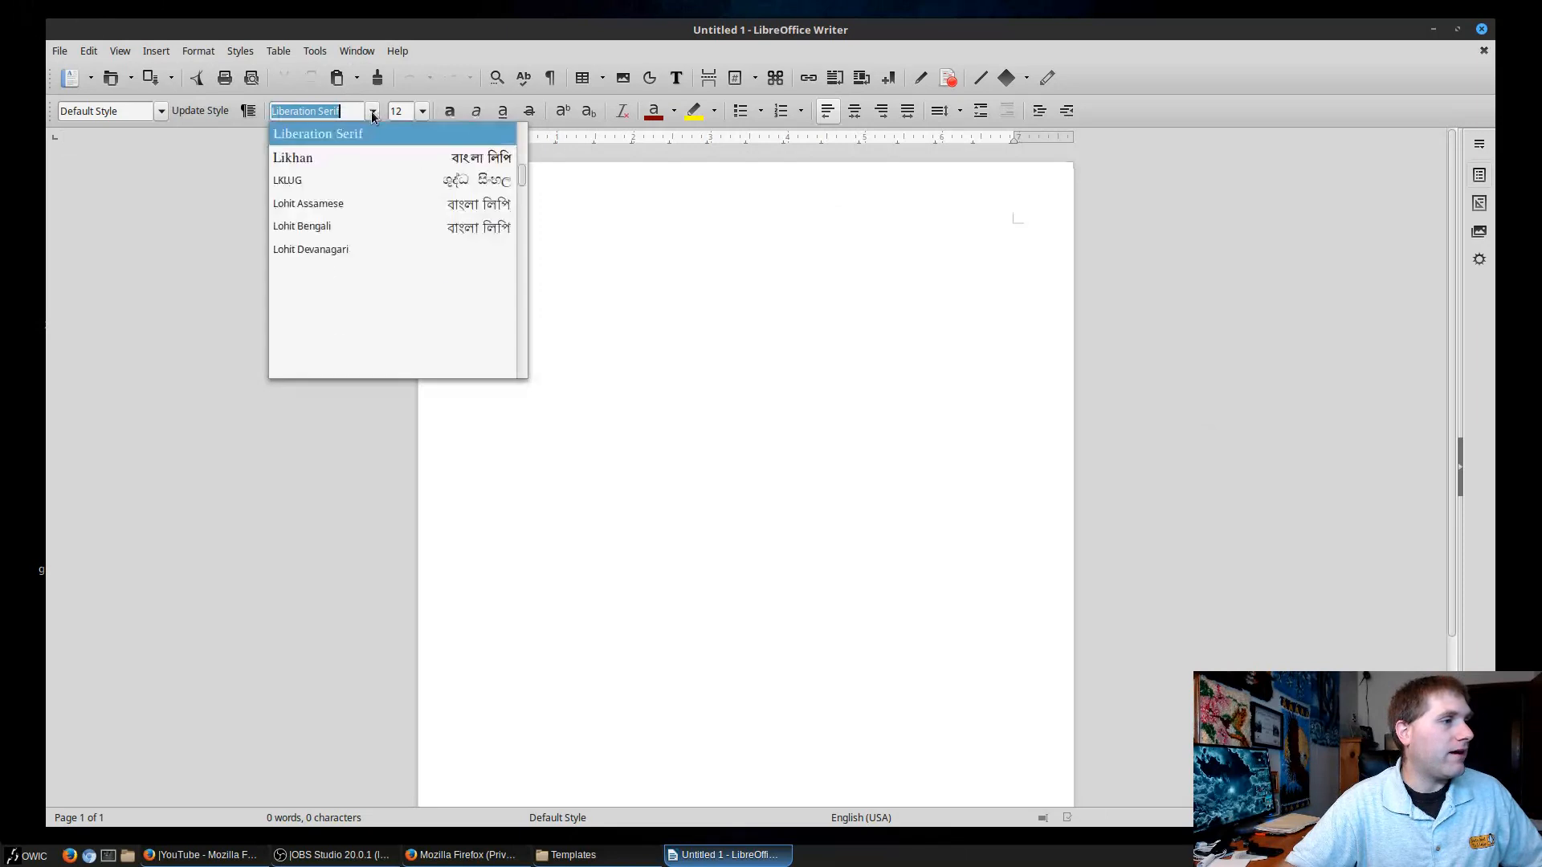
{"action": "scroll", "coordinate": [374, 194], "scroll_direction": "down", "scroll_amount": 5}
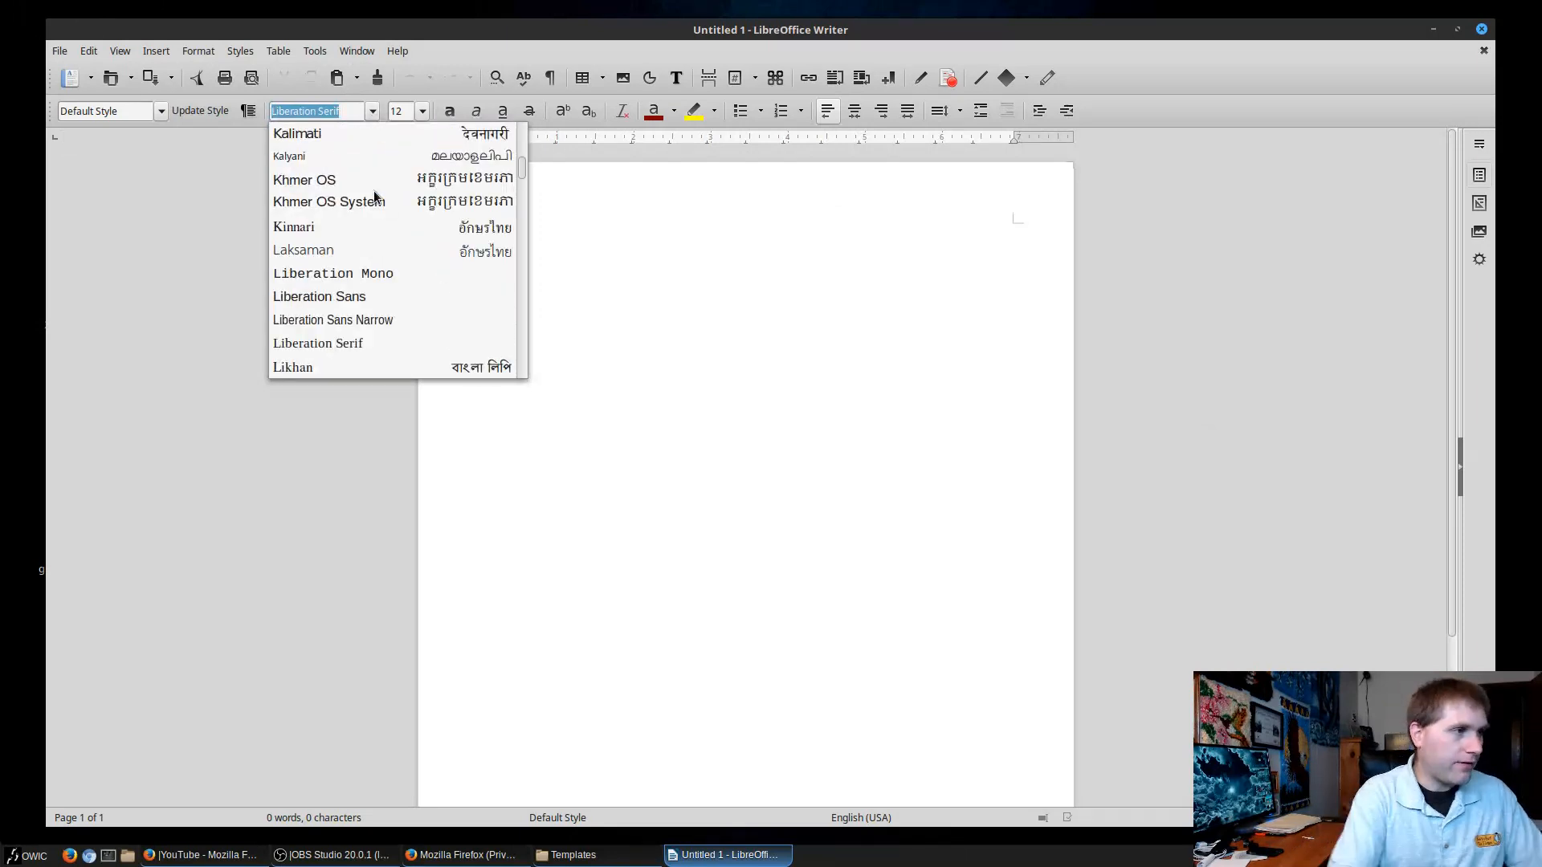
{"action": "type", "text": "S"}
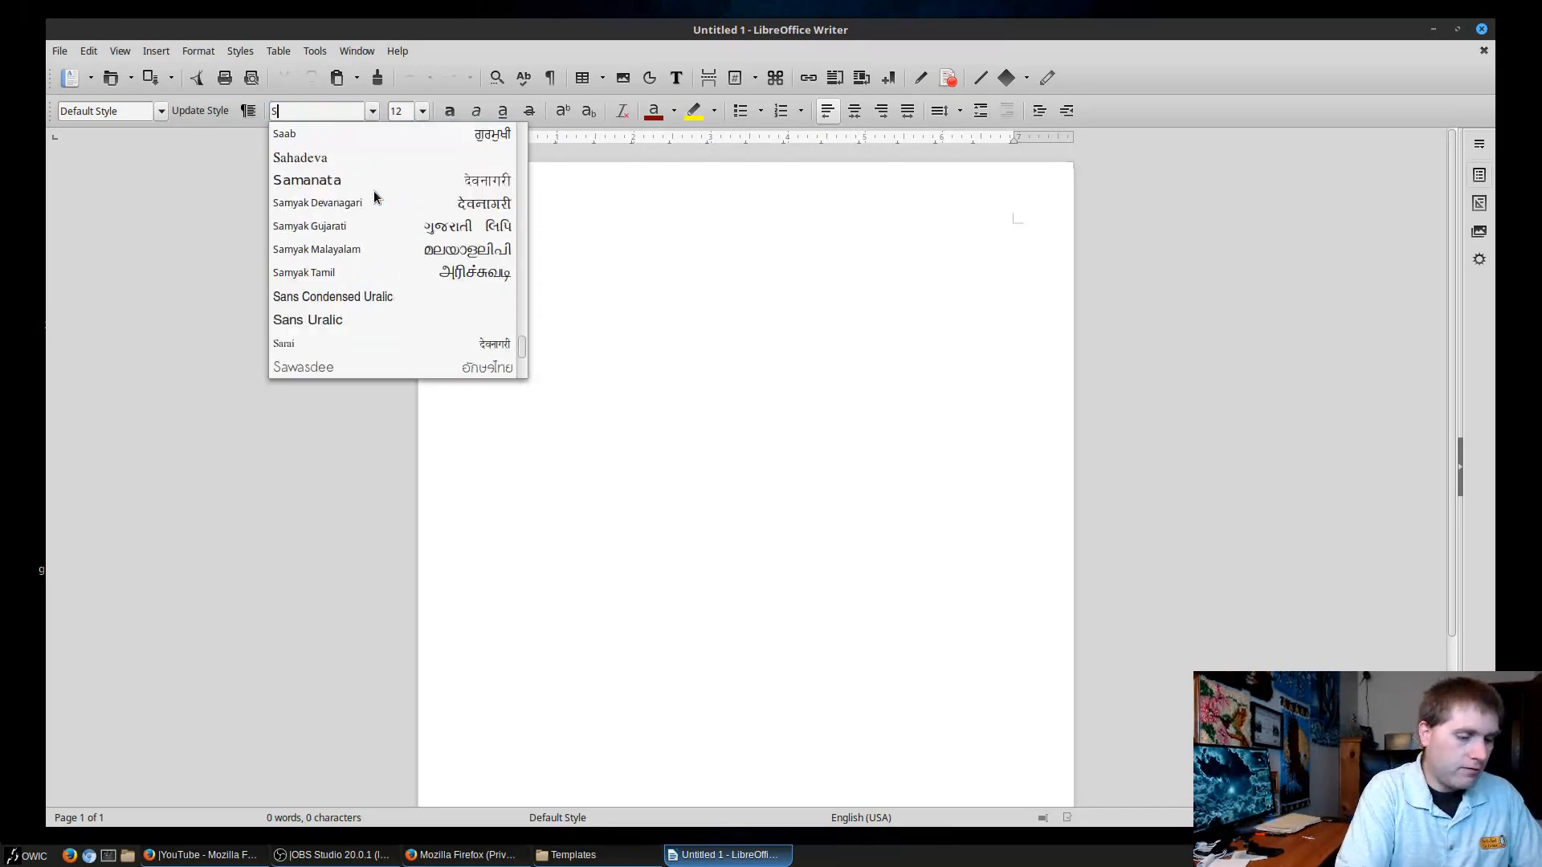
{"action": "key", "text": "BackSpace"}
{"action": "key", "text": "BackSpace"}
{"action": "type", "text": "Open Sans"}
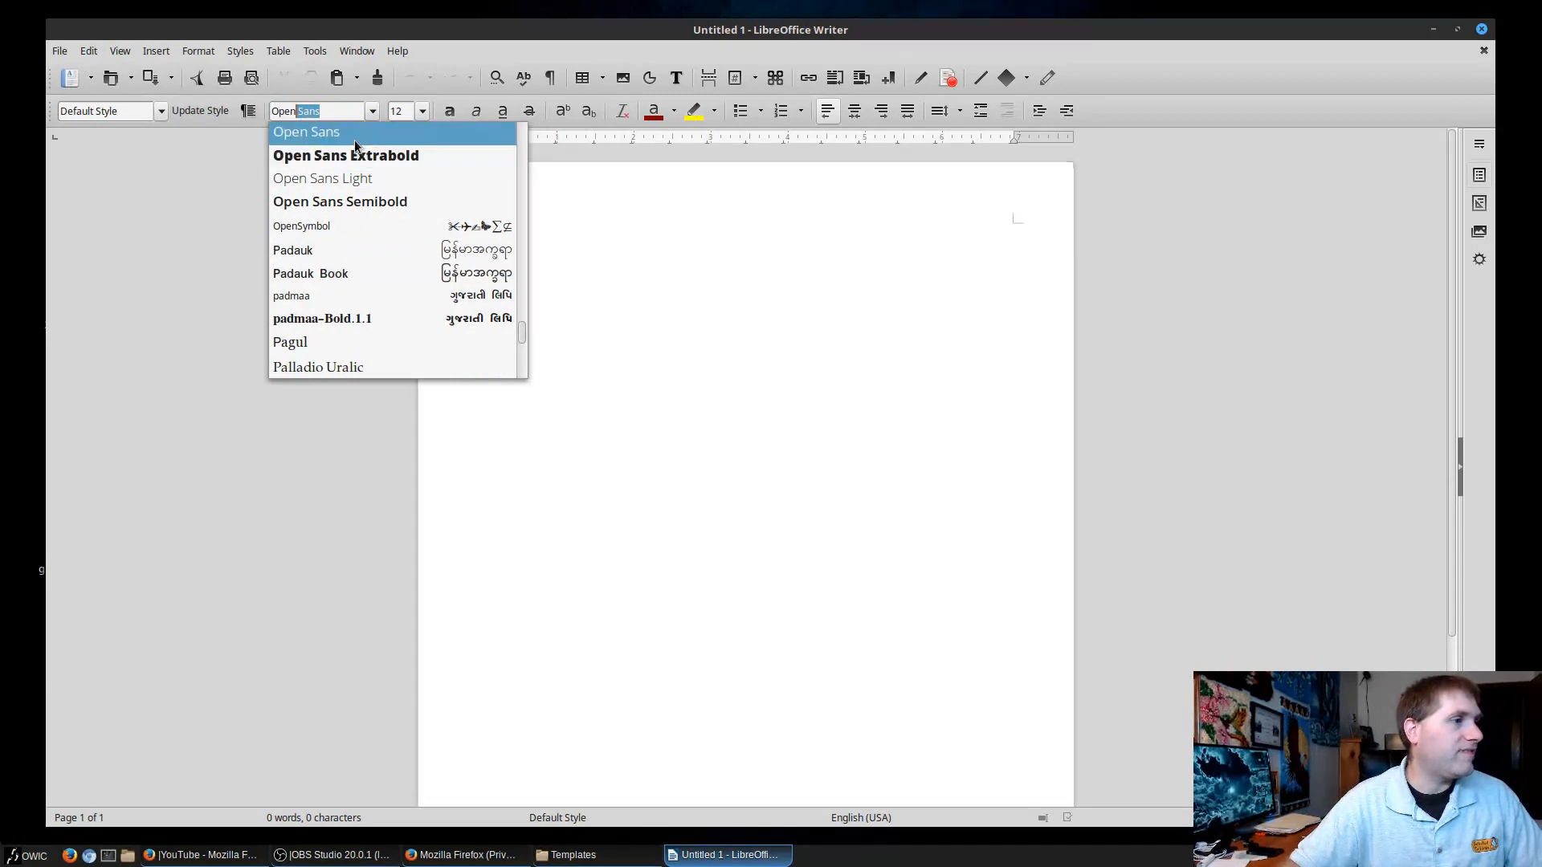
{"action": "left_click", "coordinate": [355, 142]}
{"action": "left_click", "coordinate": [419, 111]}
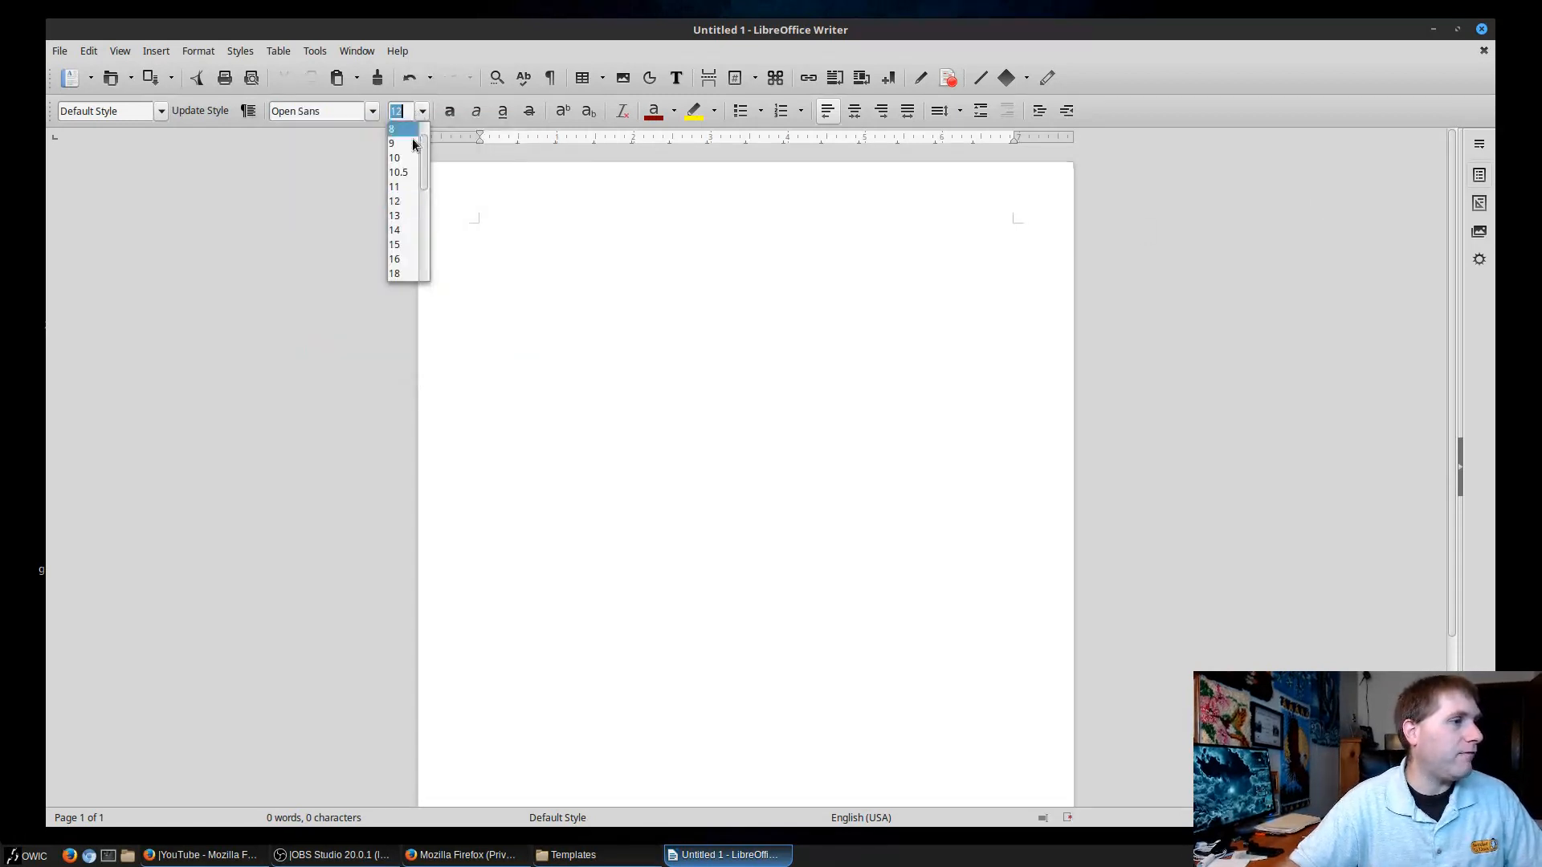
{"action": "left_click", "coordinate": [406, 186]}
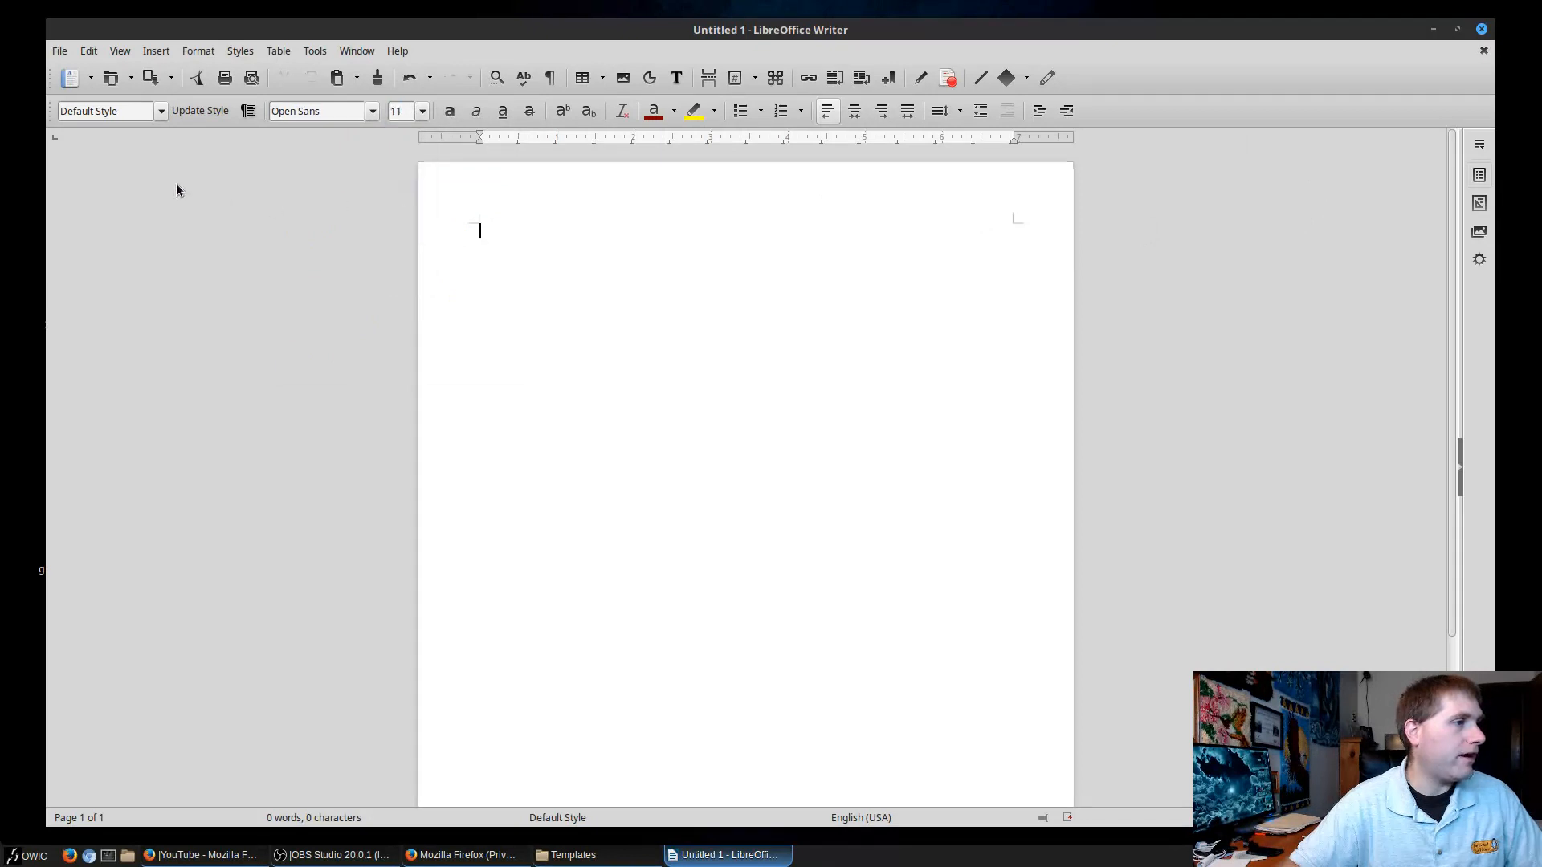
Save the document as "Untitled Libre-Writer Document" in the Templates folder and close Writer.
{"action": "left_click", "coordinate": [63, 53]}
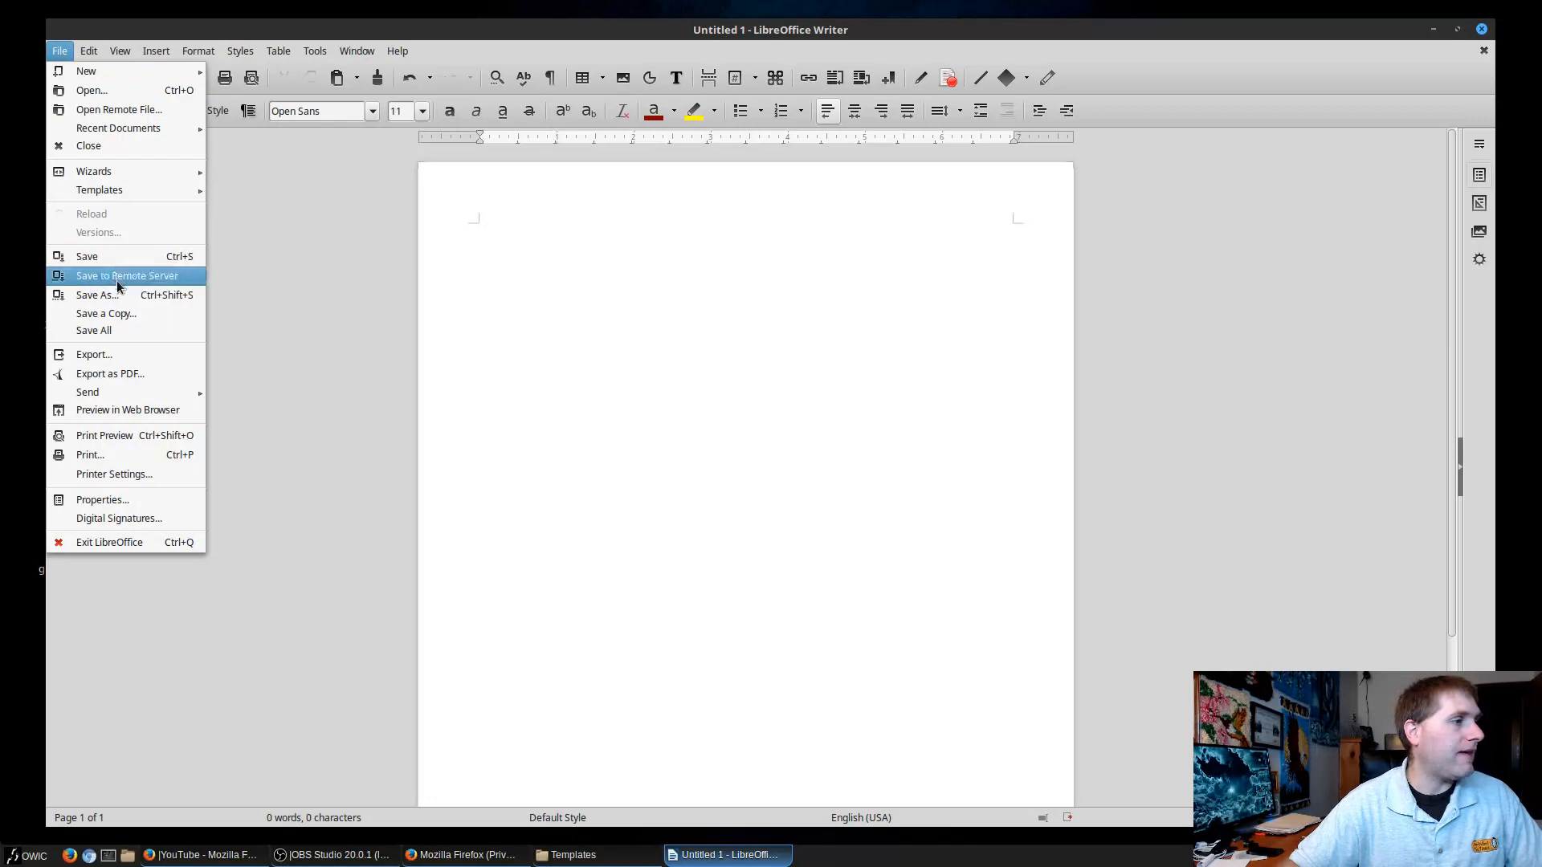
{"action": "left_click", "coordinate": [120, 296]}
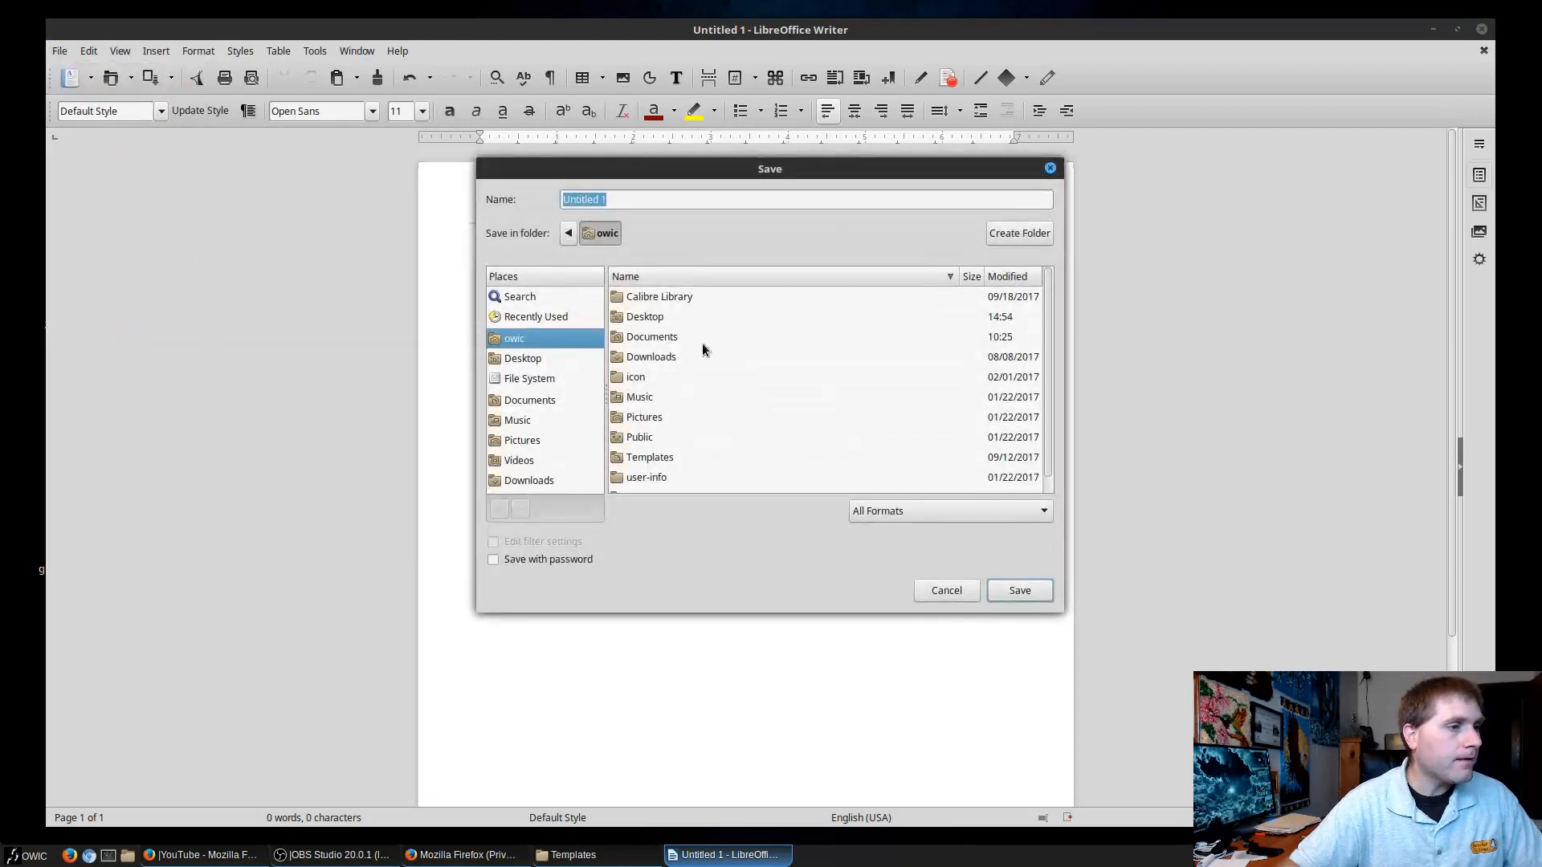
{"action": "double_click", "coordinate": [651, 458]}
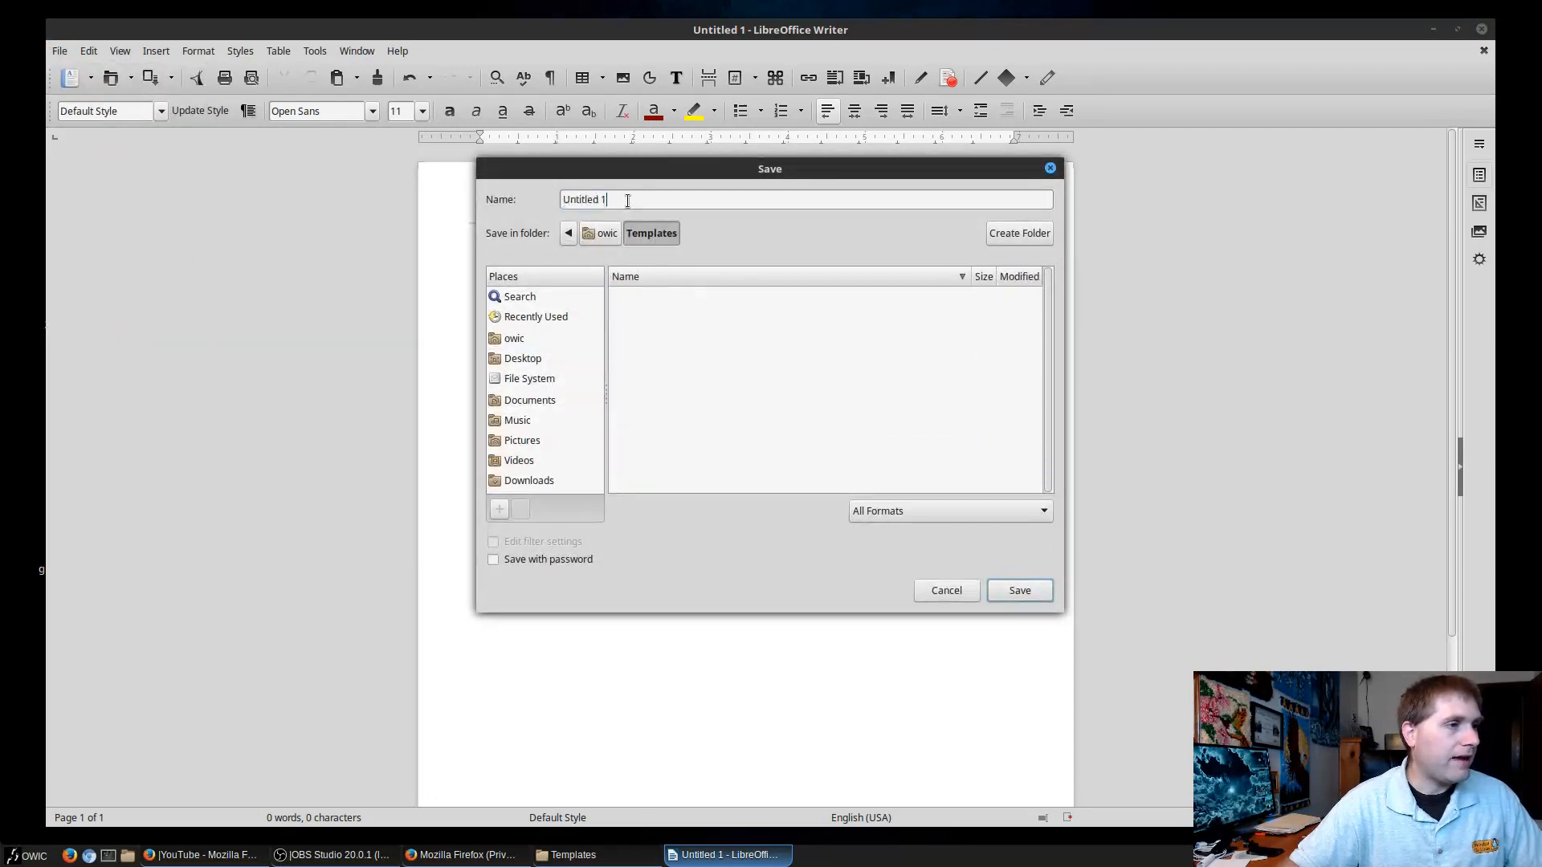
{"action": "type", "text": "Libre-Writer"}
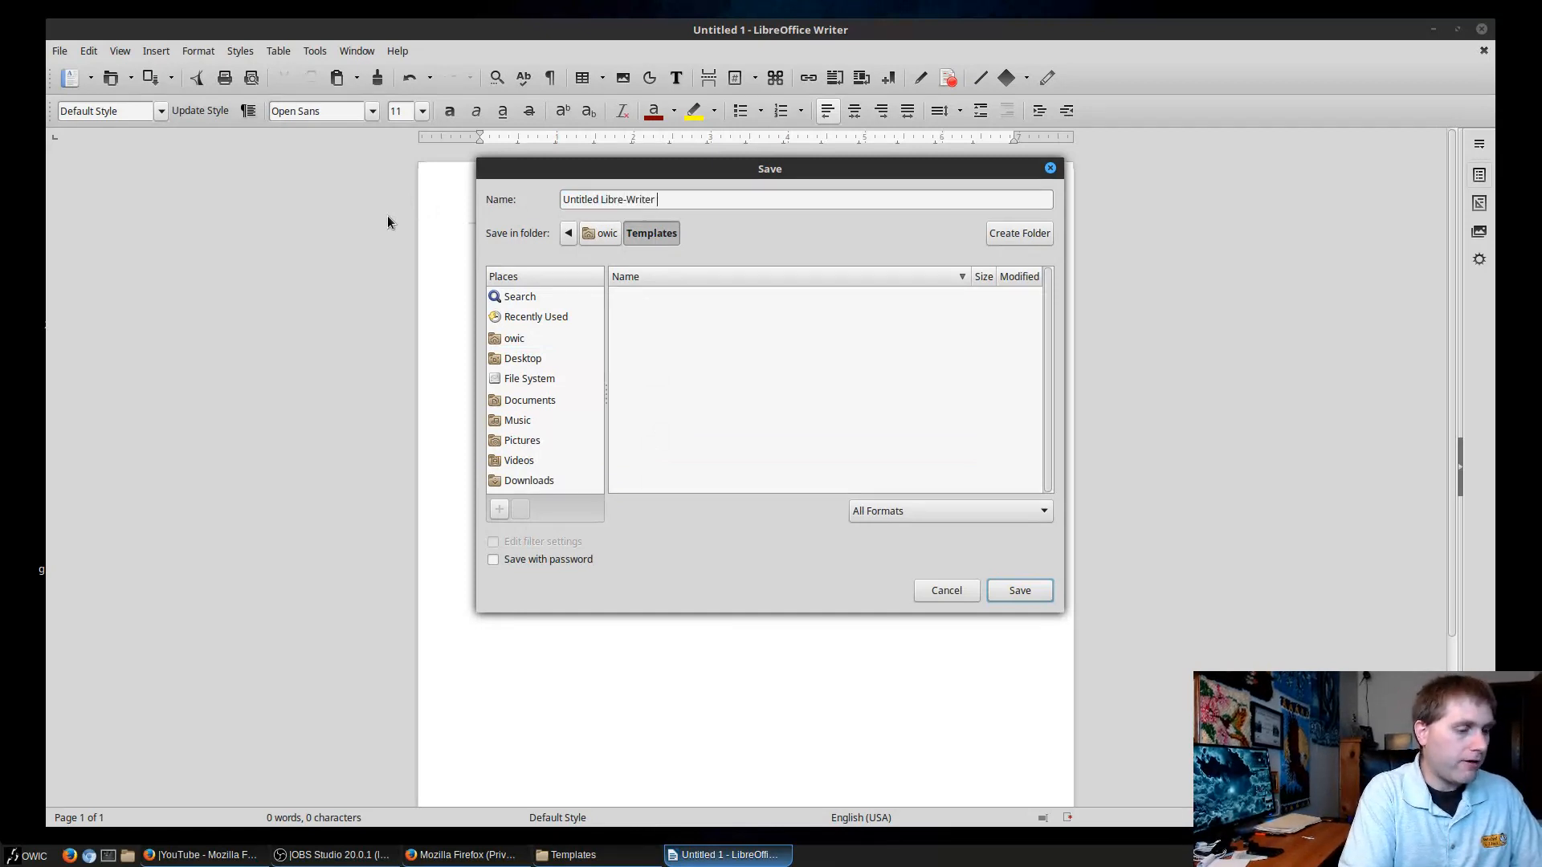
{"action": "type", "text": " Document"}
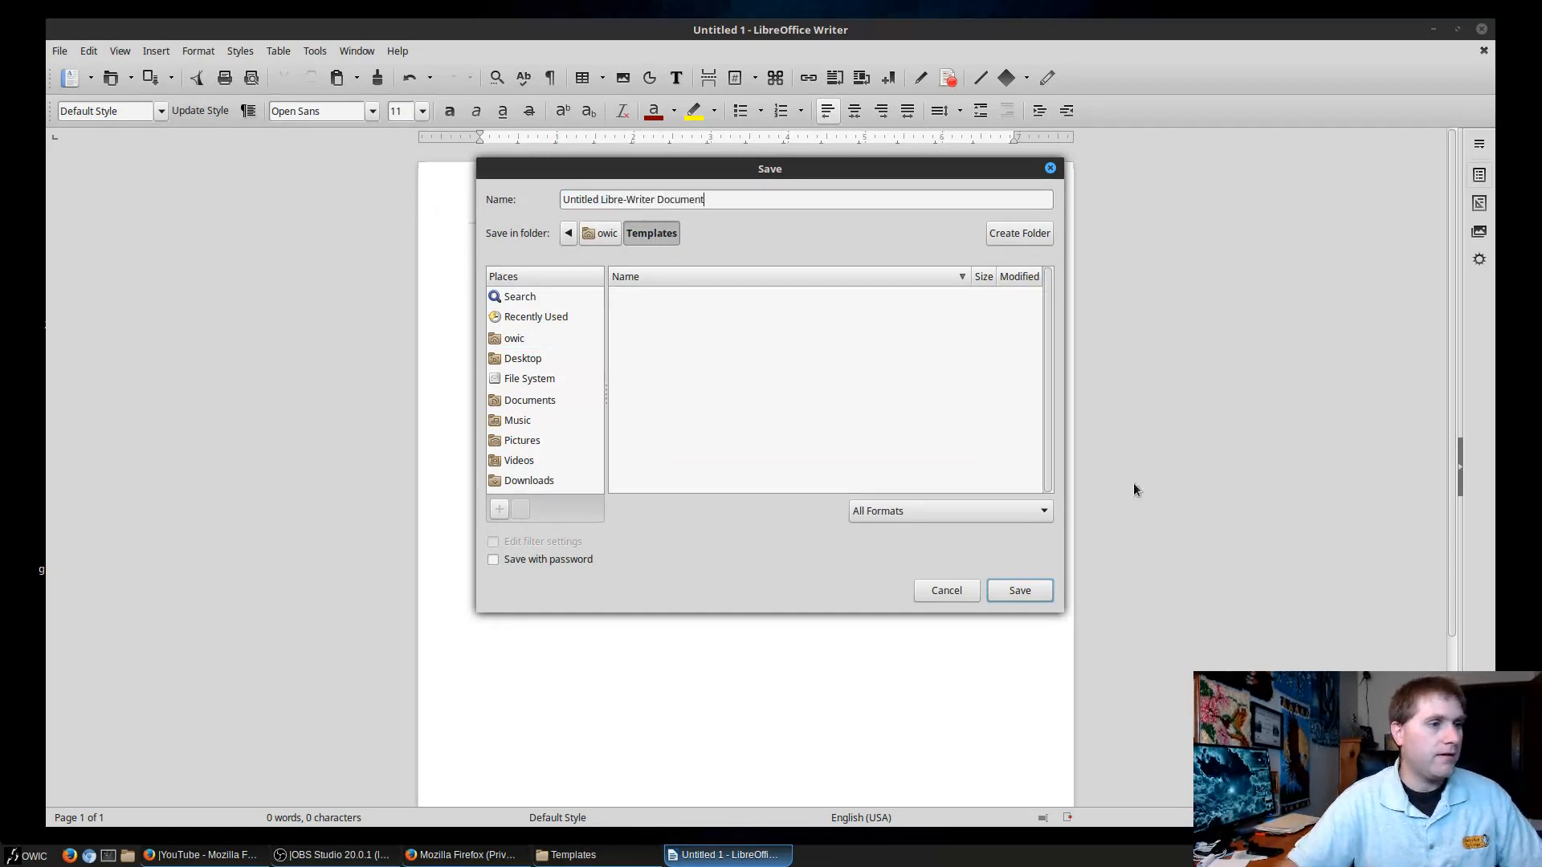
{"action": "left_click", "coordinate": [1019, 591]}
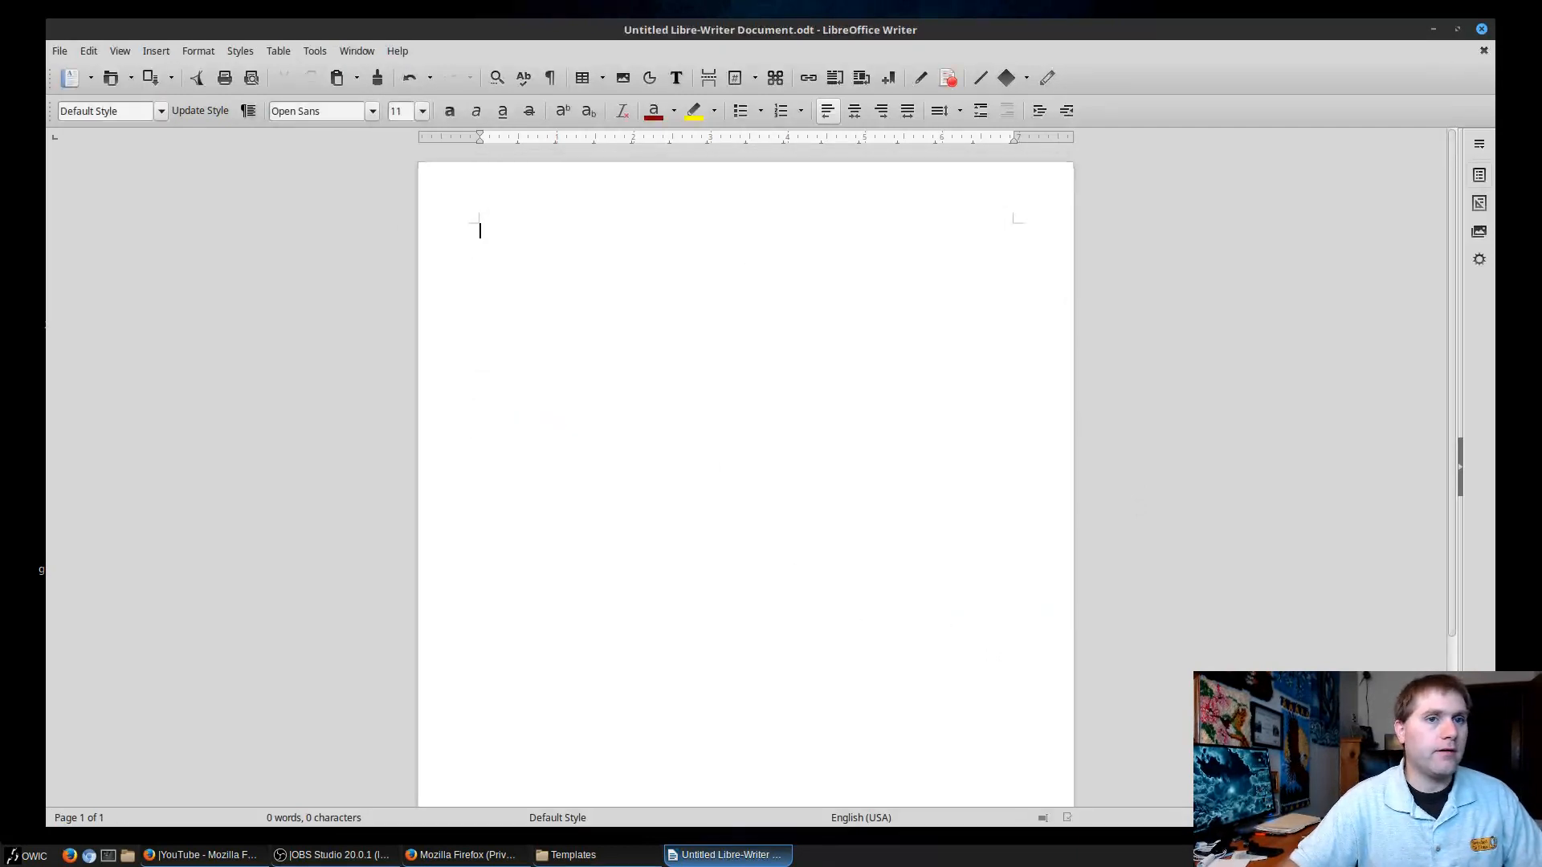
{"action": "left_click", "coordinate": [1482, 29]}
Check the desktop's new-document choices for the Libre-Writer template, and close the Templates folder window.
{"action": "left_click_drag", "start_coordinate": [915, 53], "coordinate": [1070, 53]}
{"action": "right_click", "coordinate": [249, 391]}
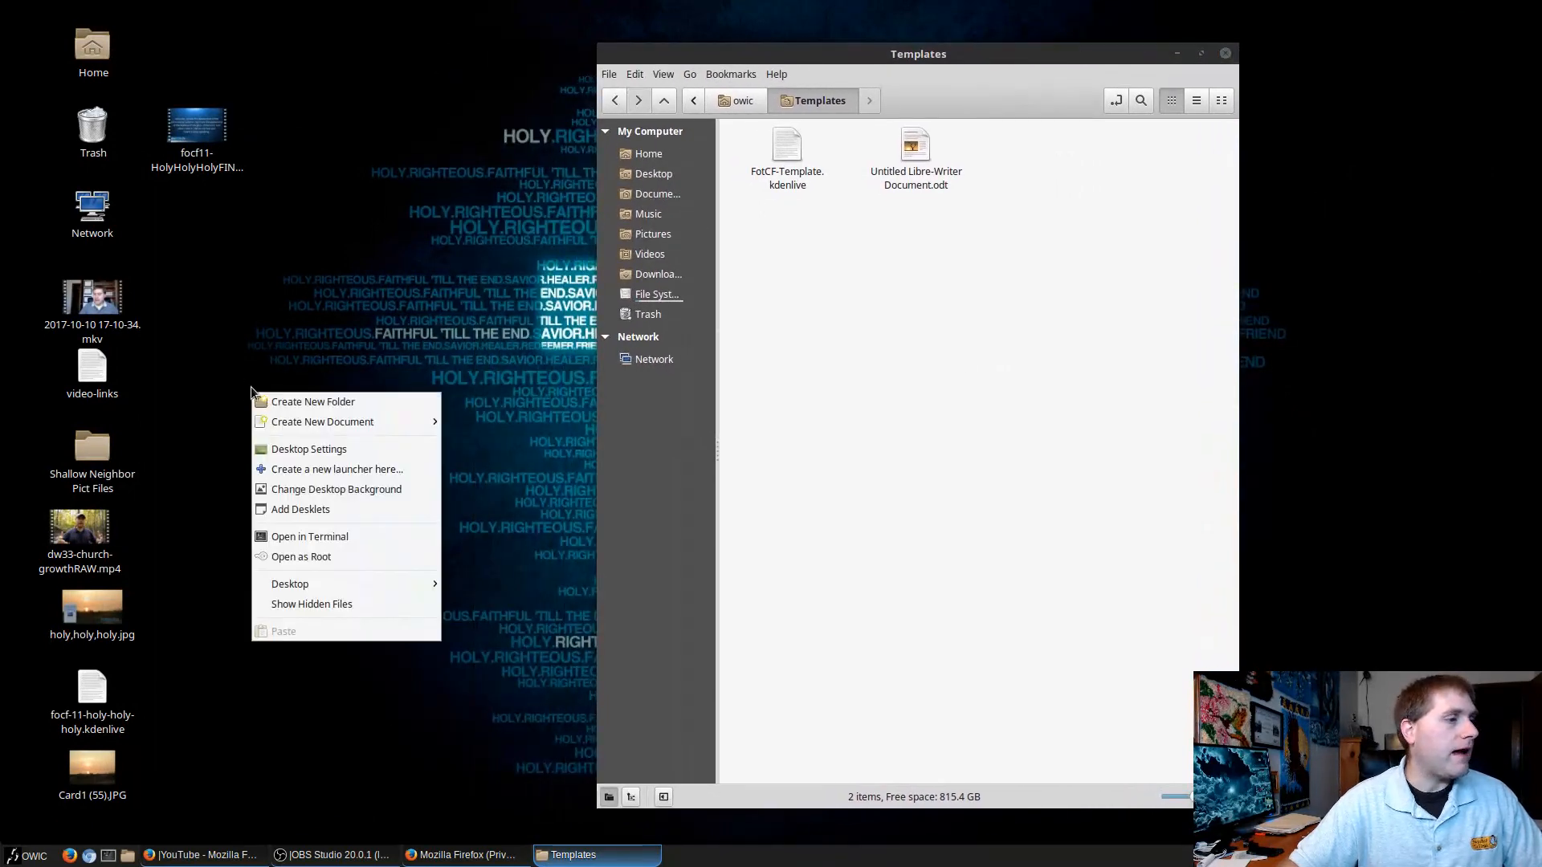
{"action": "mouse_move", "coordinate": [355, 421]}
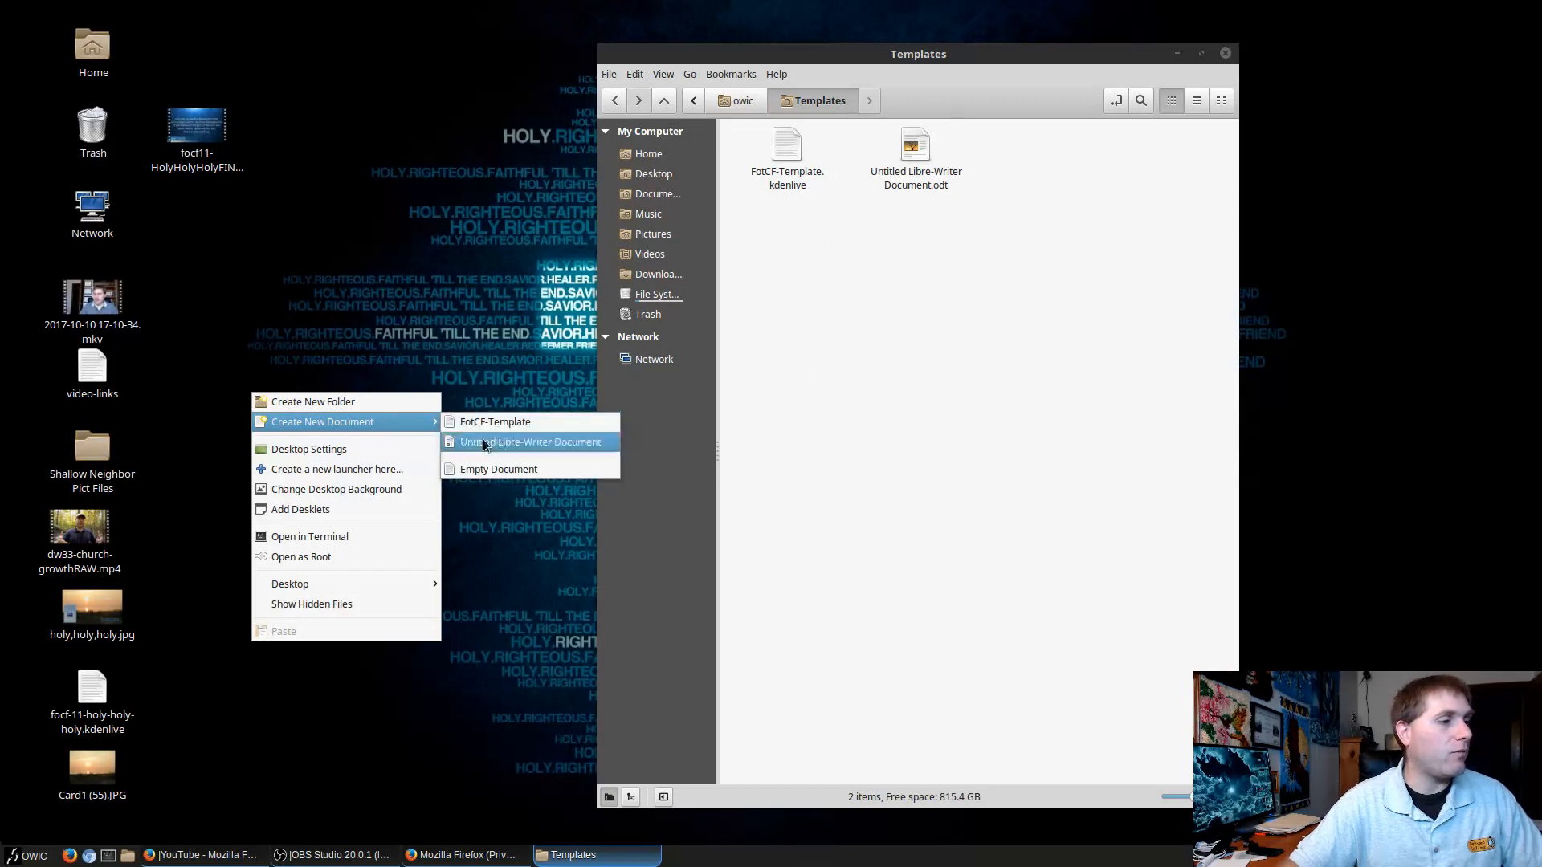
{"action": "left_click", "coordinate": [475, 271]}
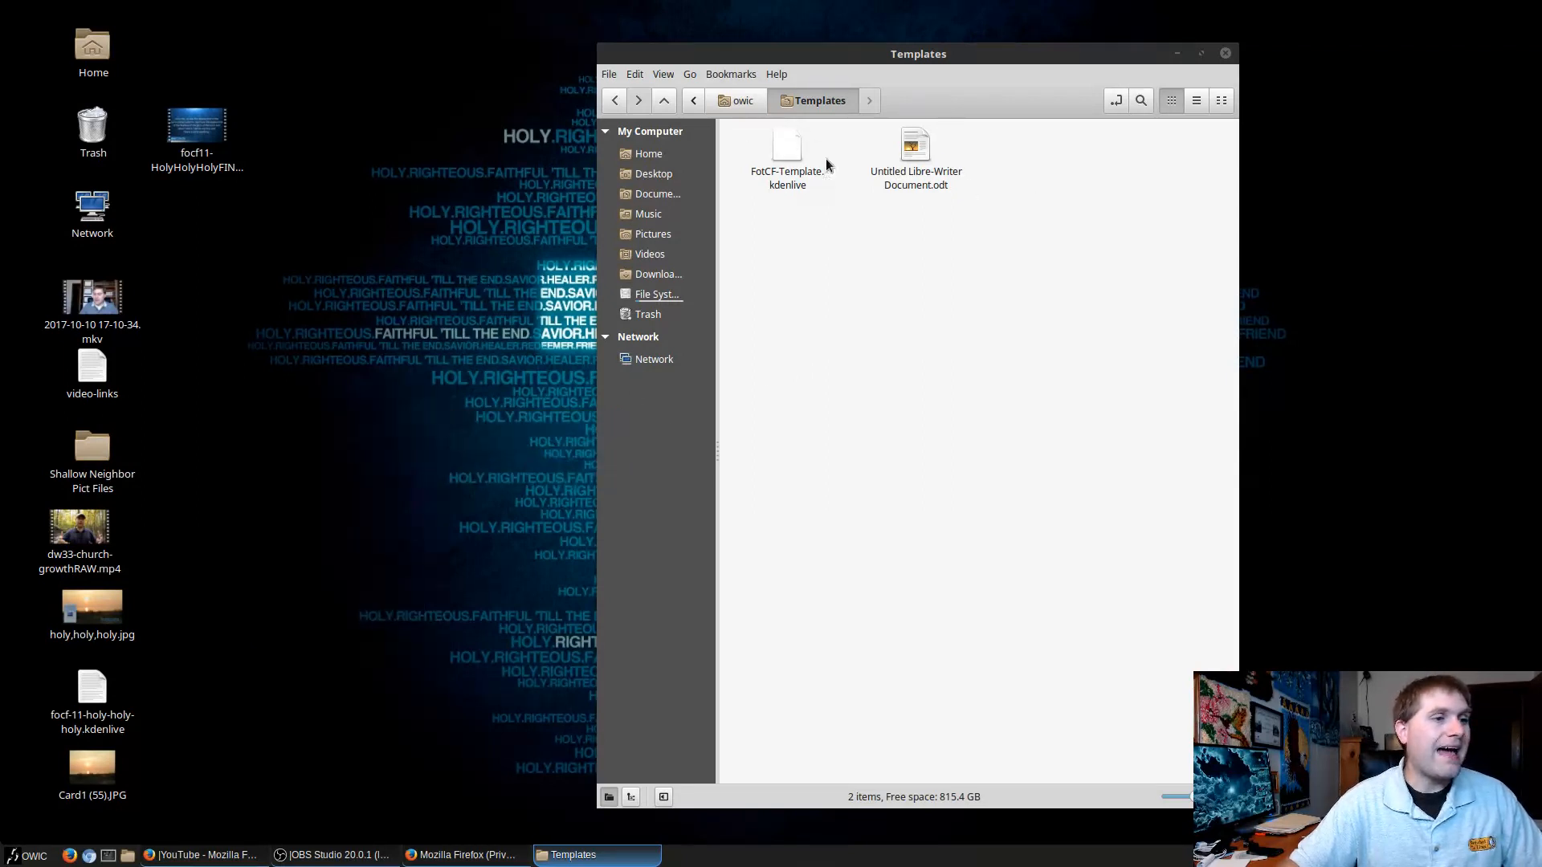
{"action": "left_click", "coordinate": [1225, 53]}
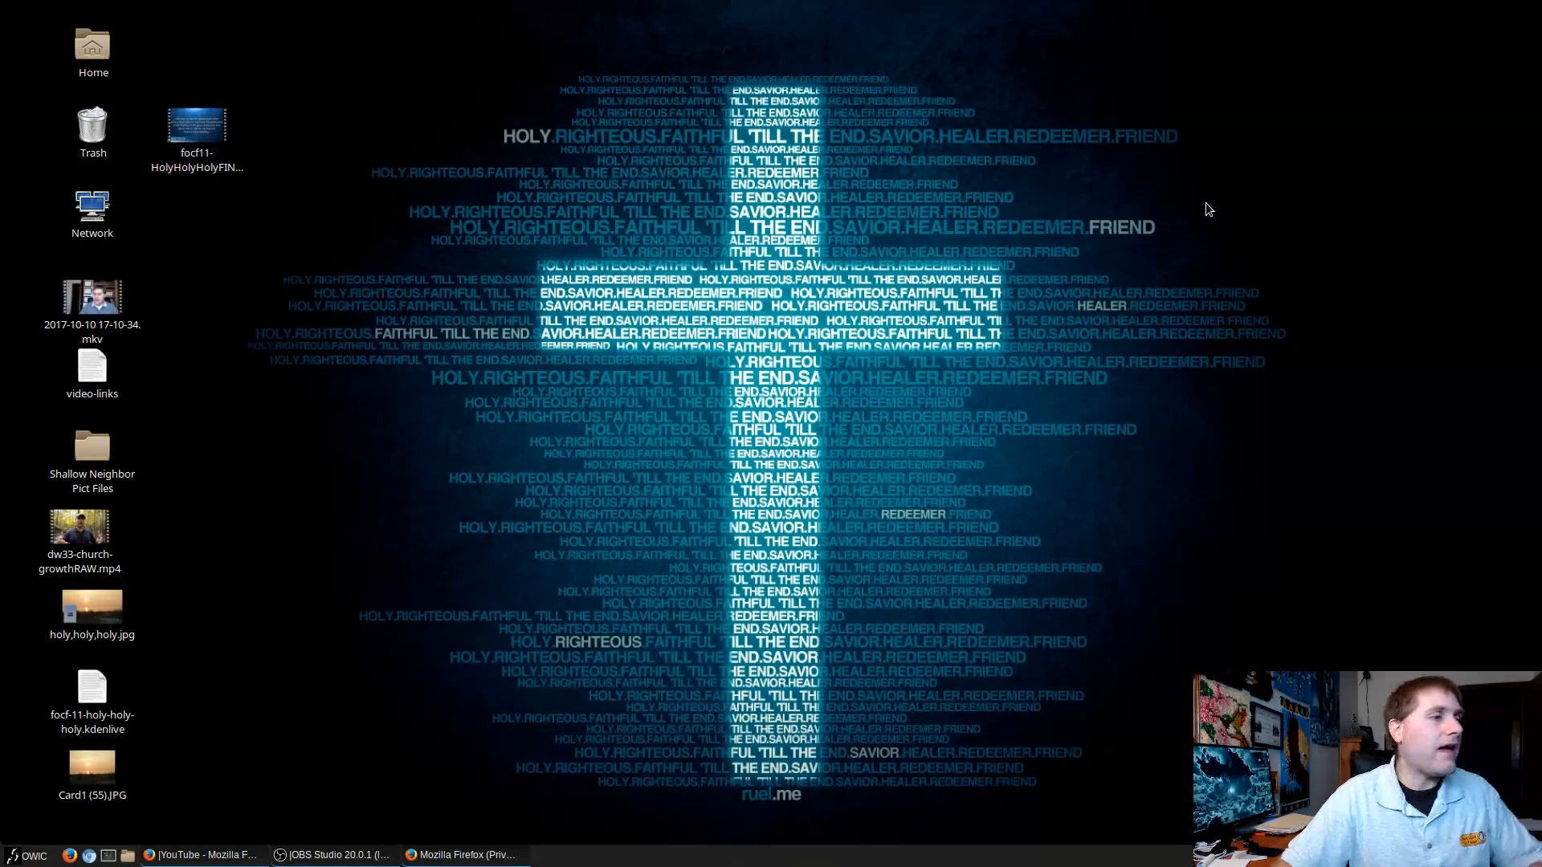
Create a new desktop document from FotCF-Template, keeping its name, and open it in Kdenlive.
{"action": "right_click", "coordinate": [297, 401]}
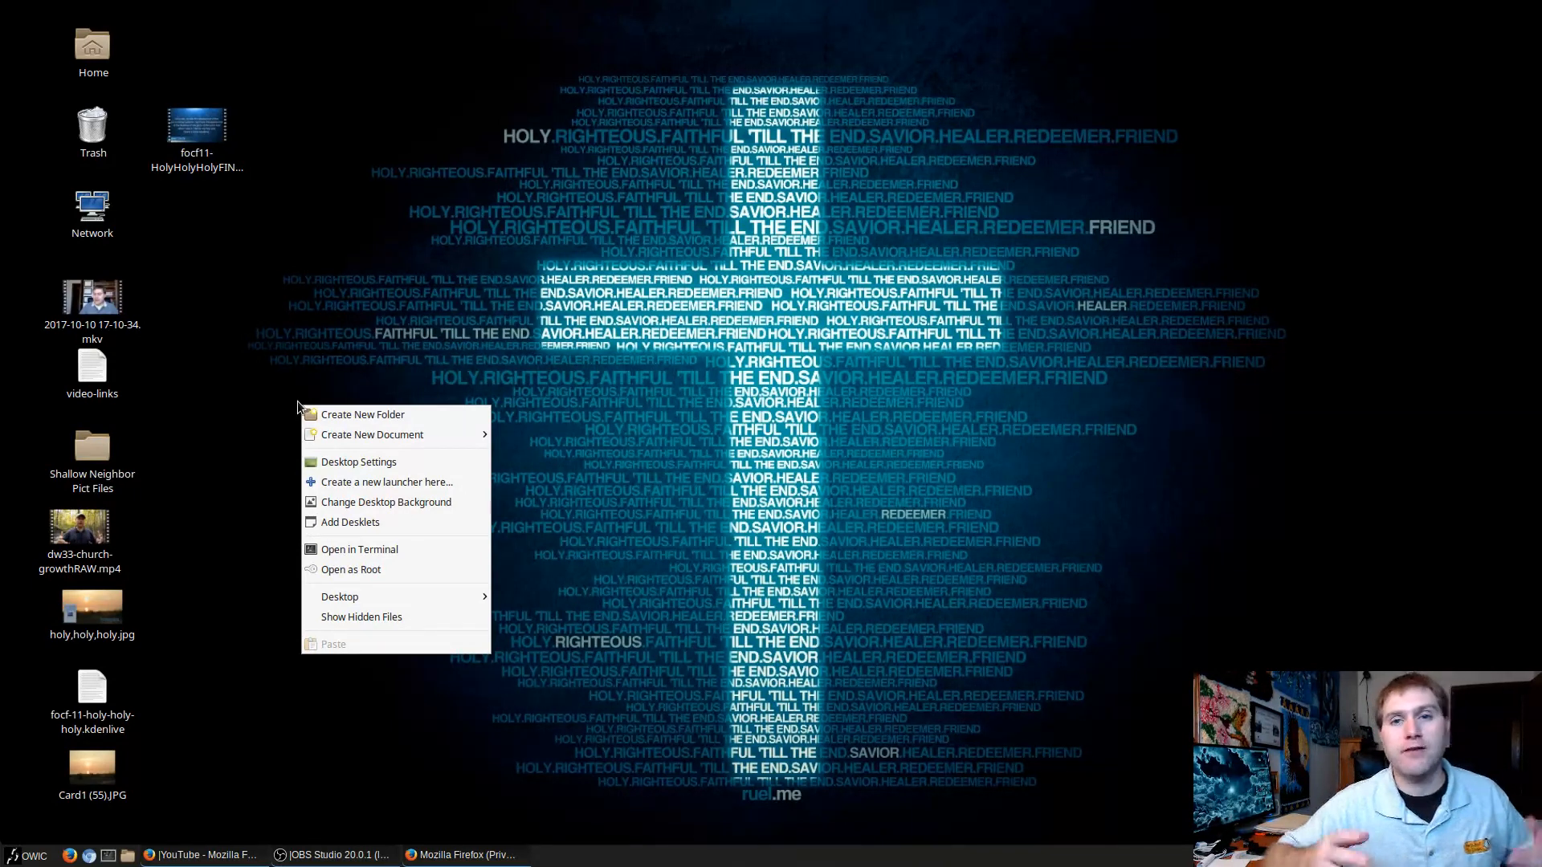
{"action": "mouse_move", "coordinate": [408, 434]}
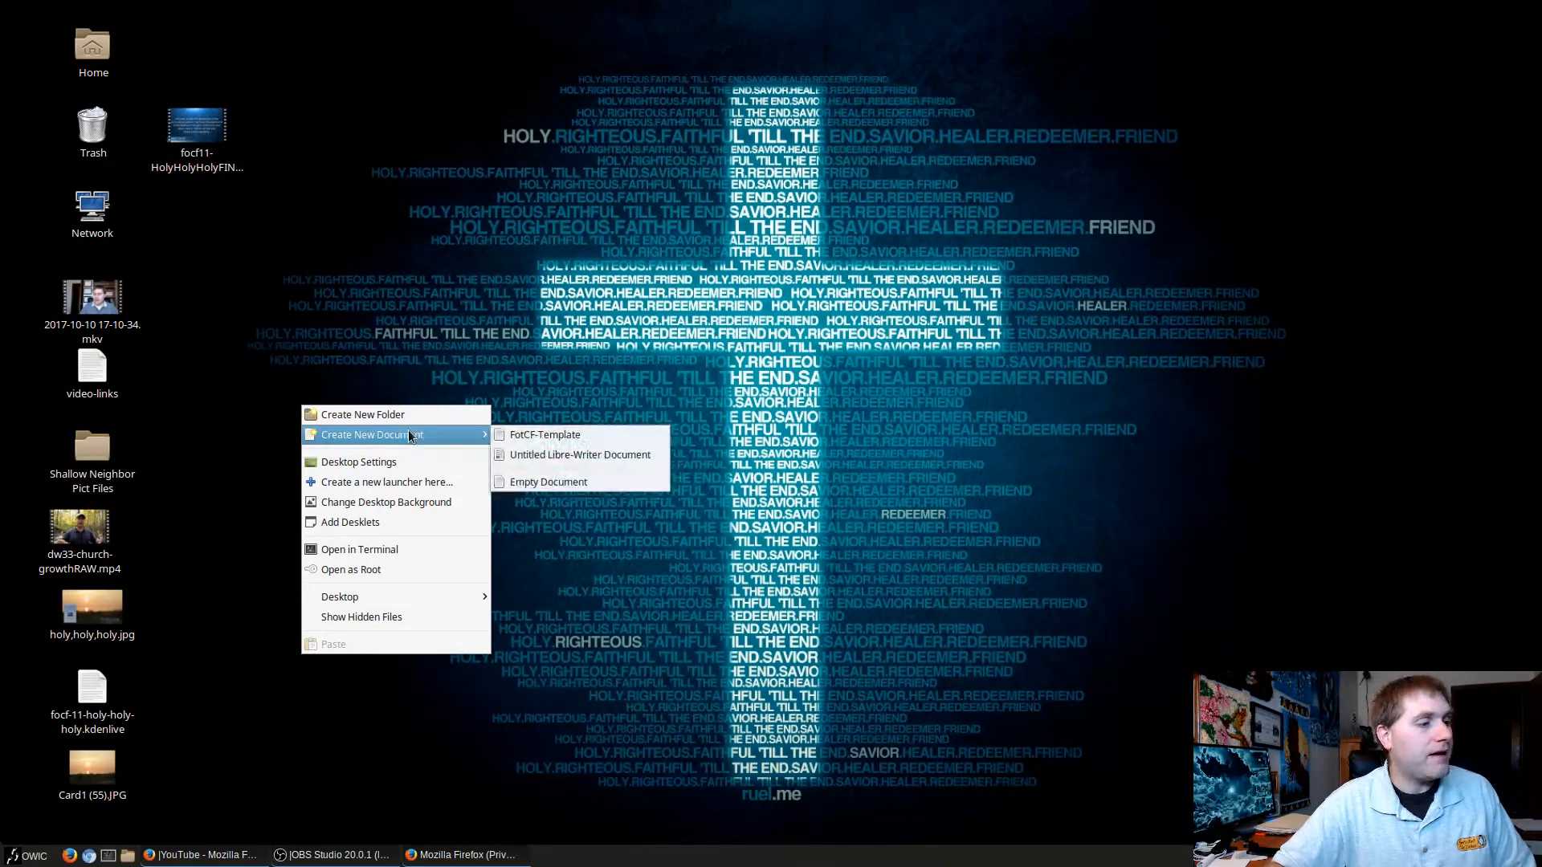
{"action": "left_click", "coordinate": [540, 435]}
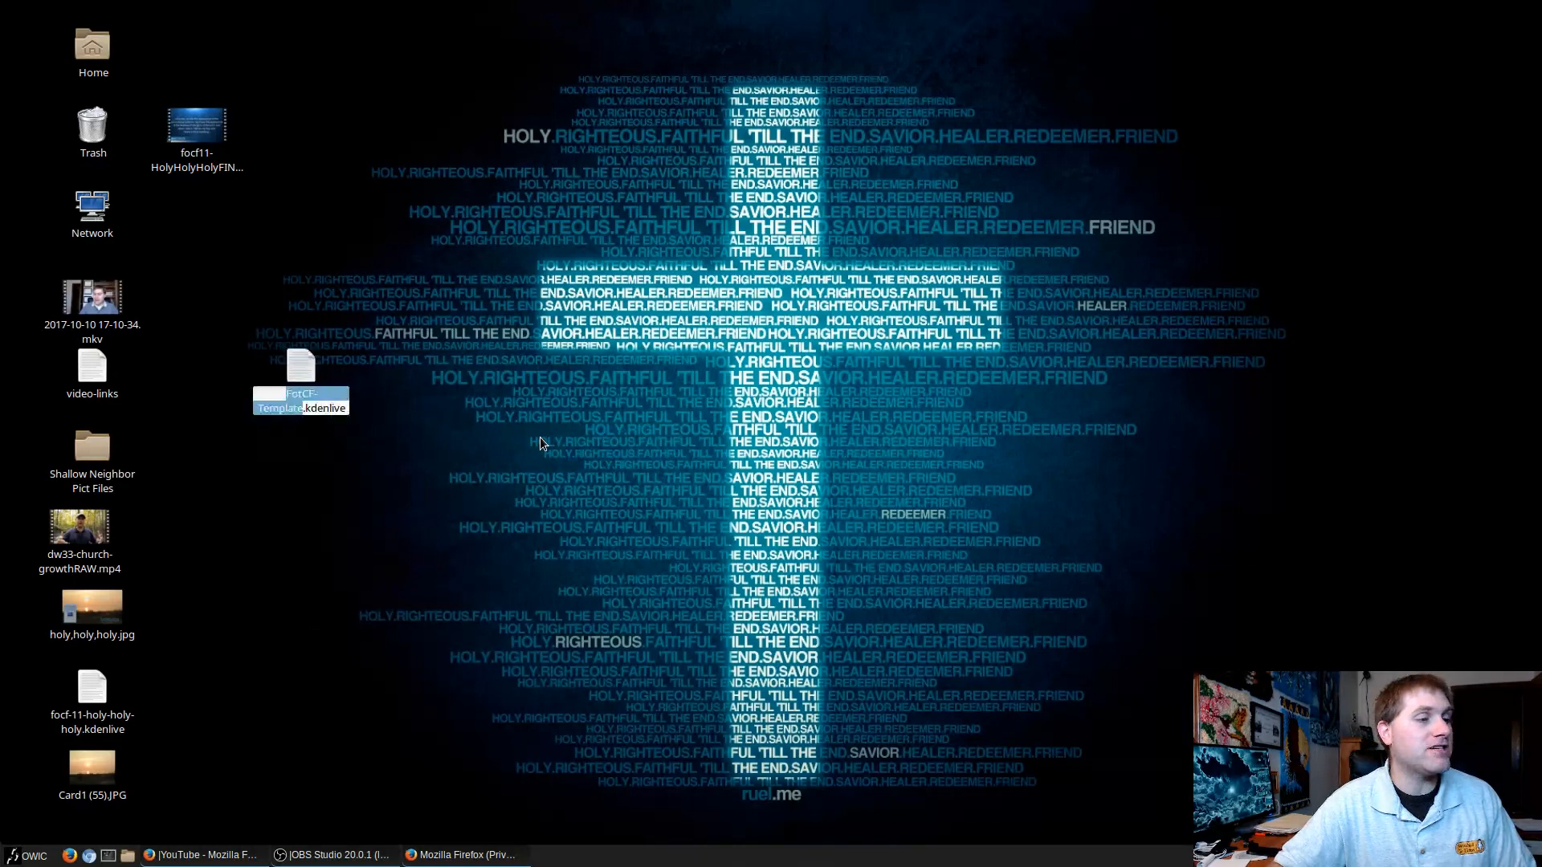
{"action": "left_click", "coordinate": [342, 349]}
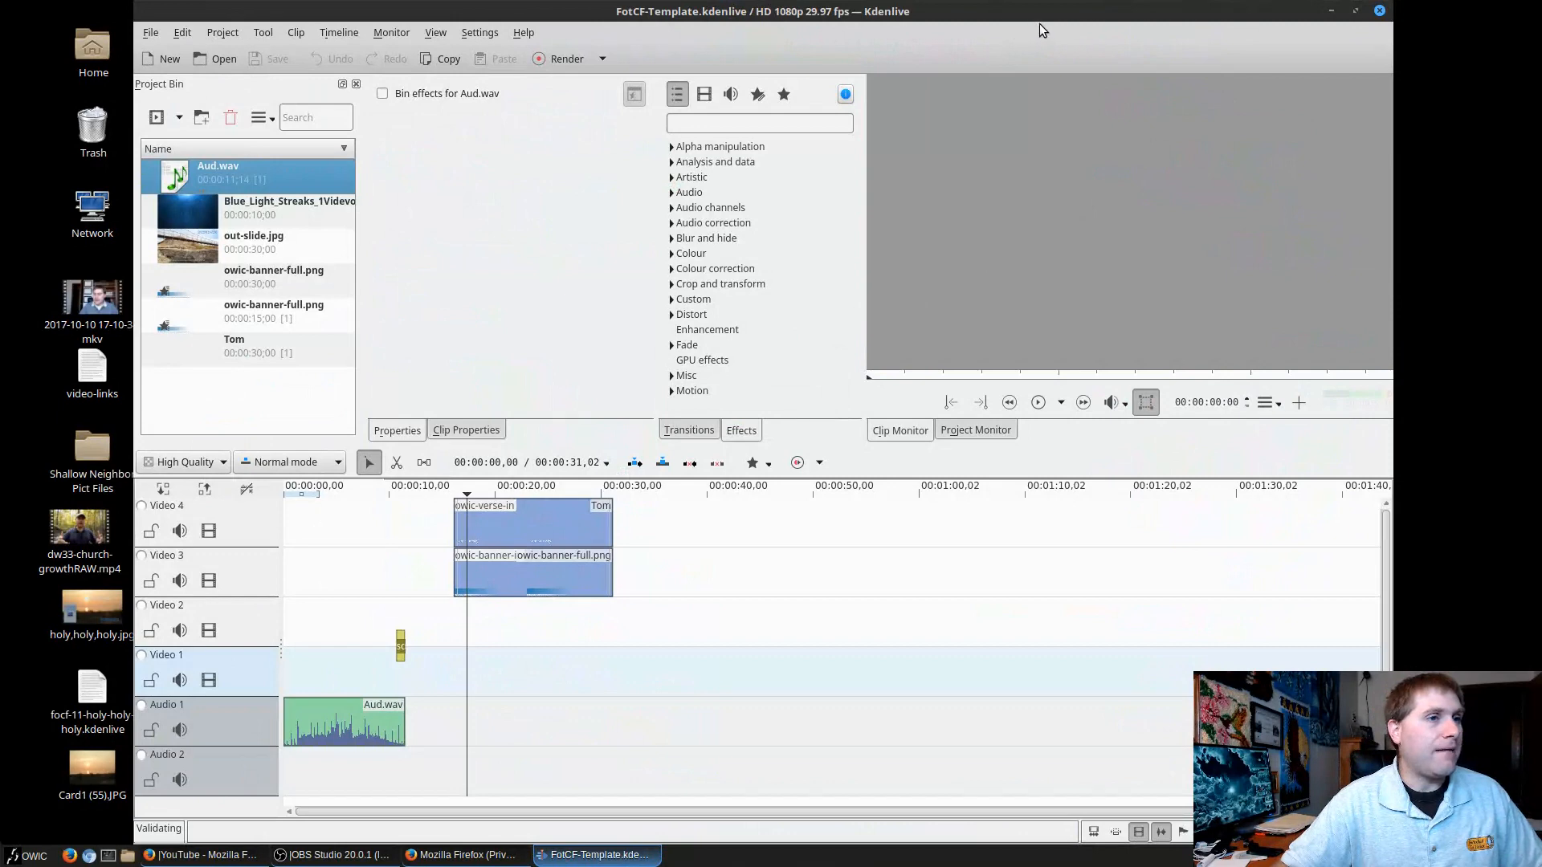
Preview the template project's out-slide.jpg and Blue_Light_Streaks clips and examine the bin effect on the 30-second owic-banner-full.png.
{"action": "left_click_drag", "start_coordinate": [1039, 29], "coordinate": [937, 36]}
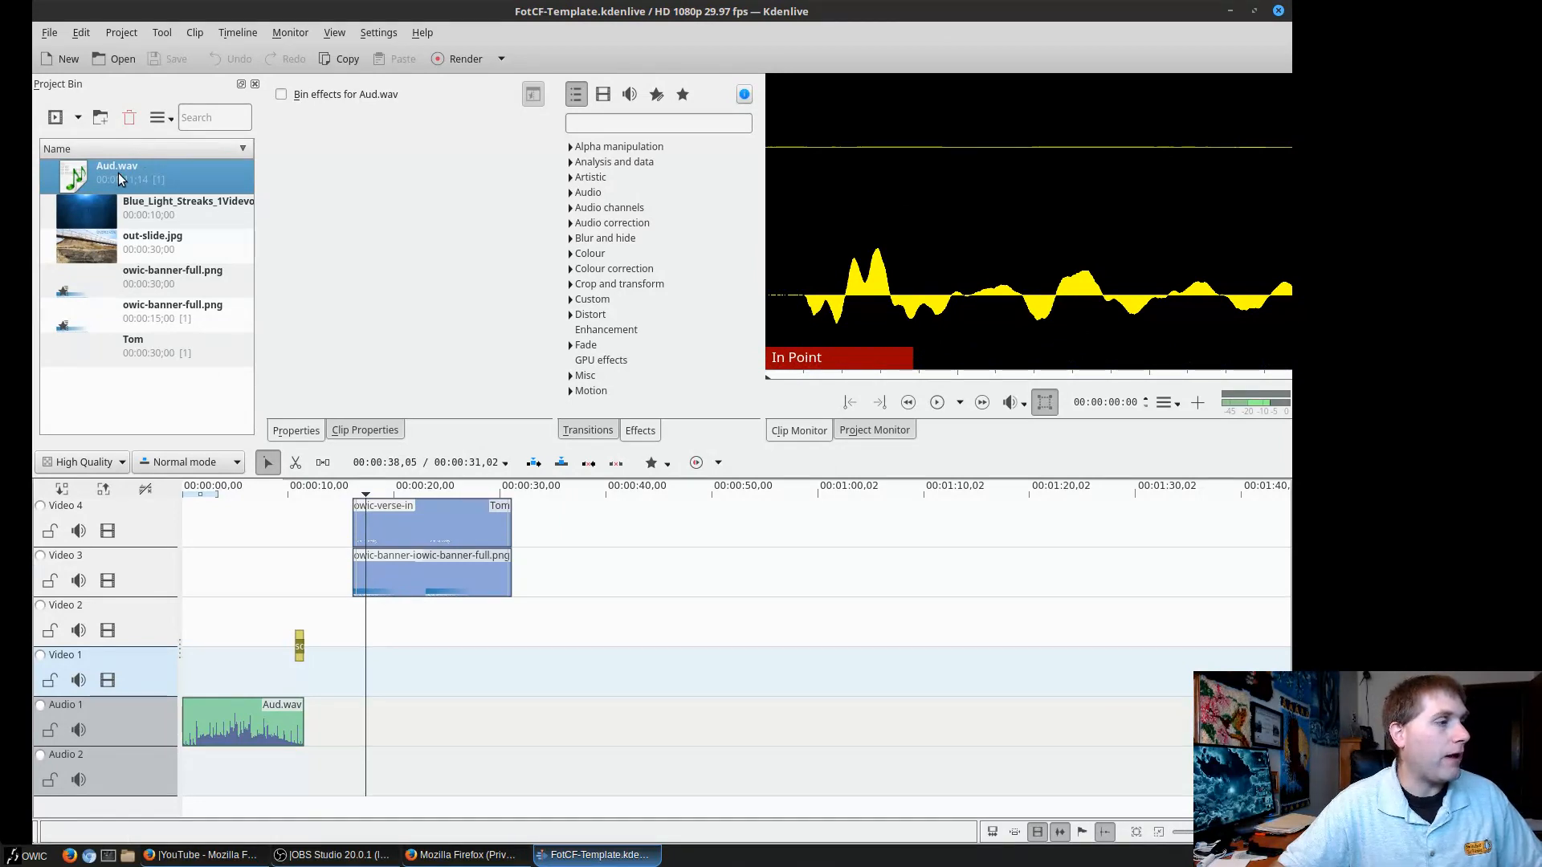
{"action": "left_click", "coordinate": [153, 242]}
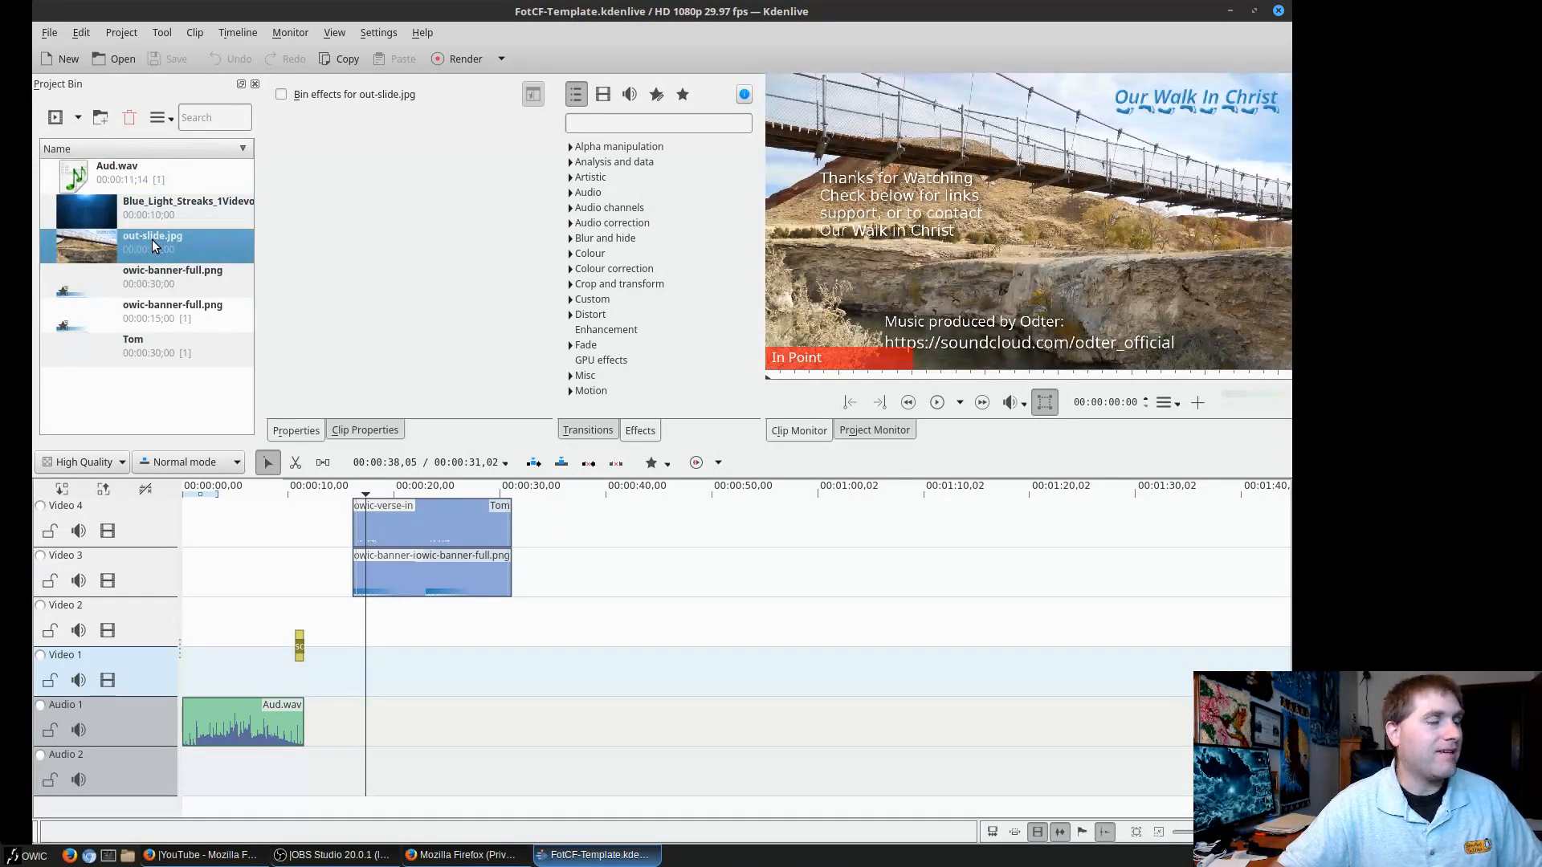
{"action": "left_click", "coordinate": [161, 215]}
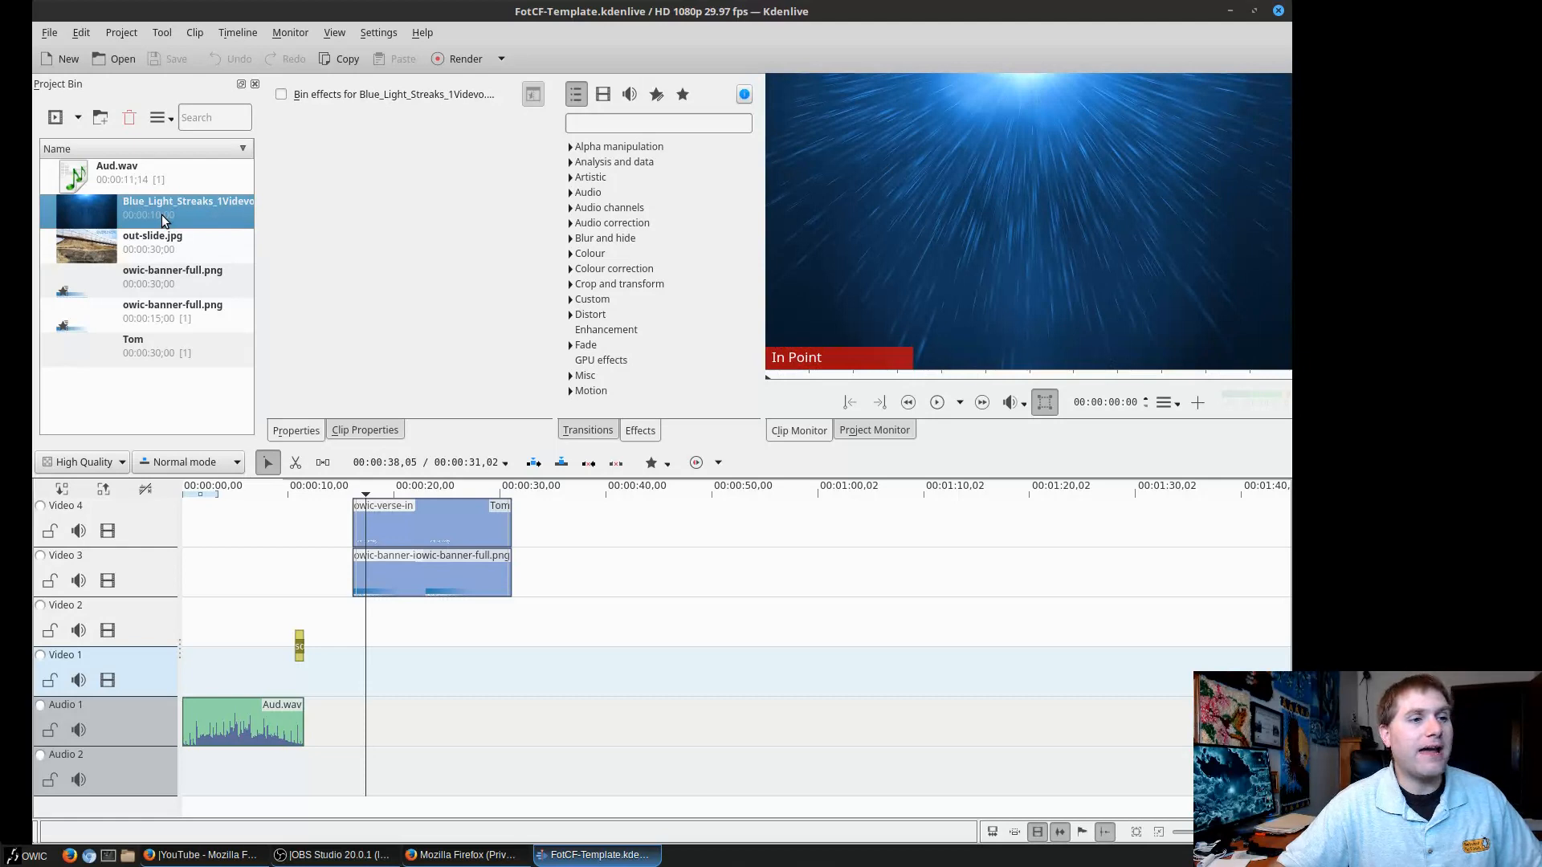
{"action": "left_click", "coordinate": [152, 283]}
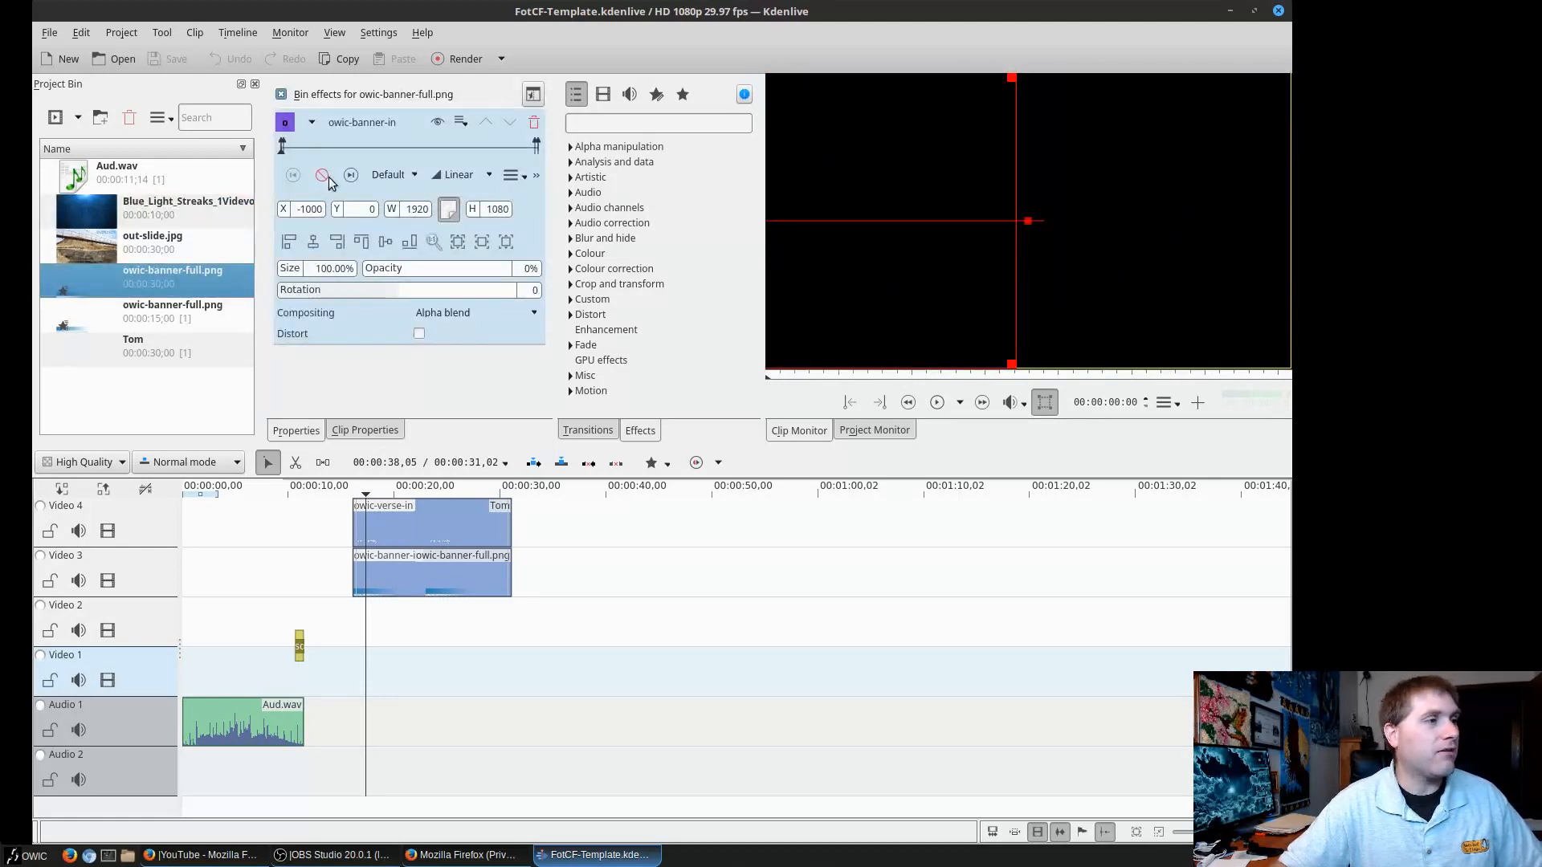
Examine the bin effects on the 15-second owic-banner-full.png and the name title, and preview their timeline section from just before the clips.
{"action": "left_click", "coordinate": [186, 307]}
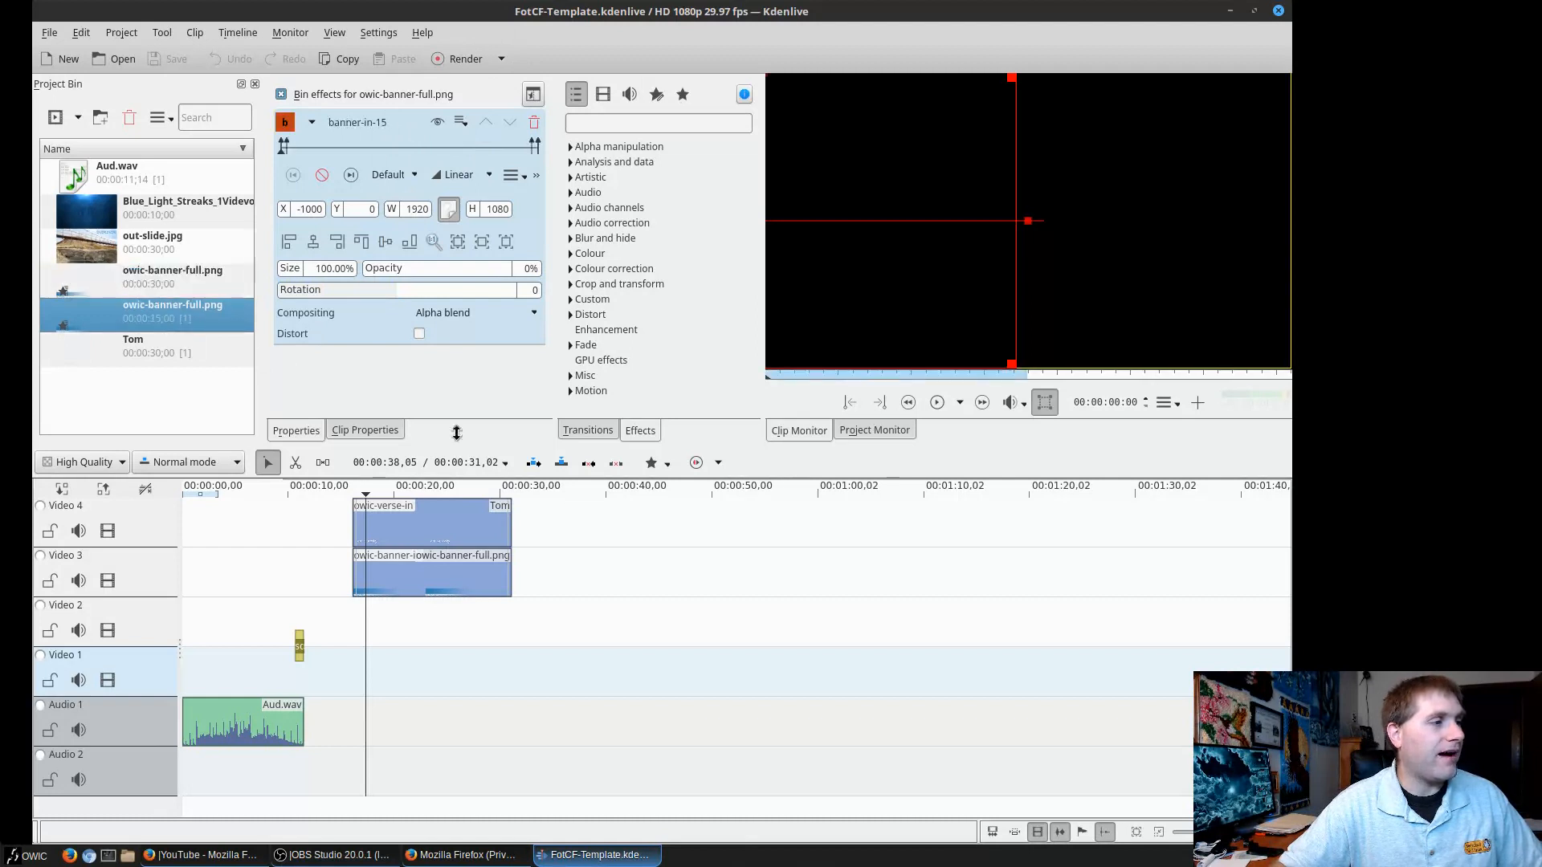
{"action": "left_click", "coordinate": [449, 209]}
{"action": "left_click", "coordinate": [180, 352]}
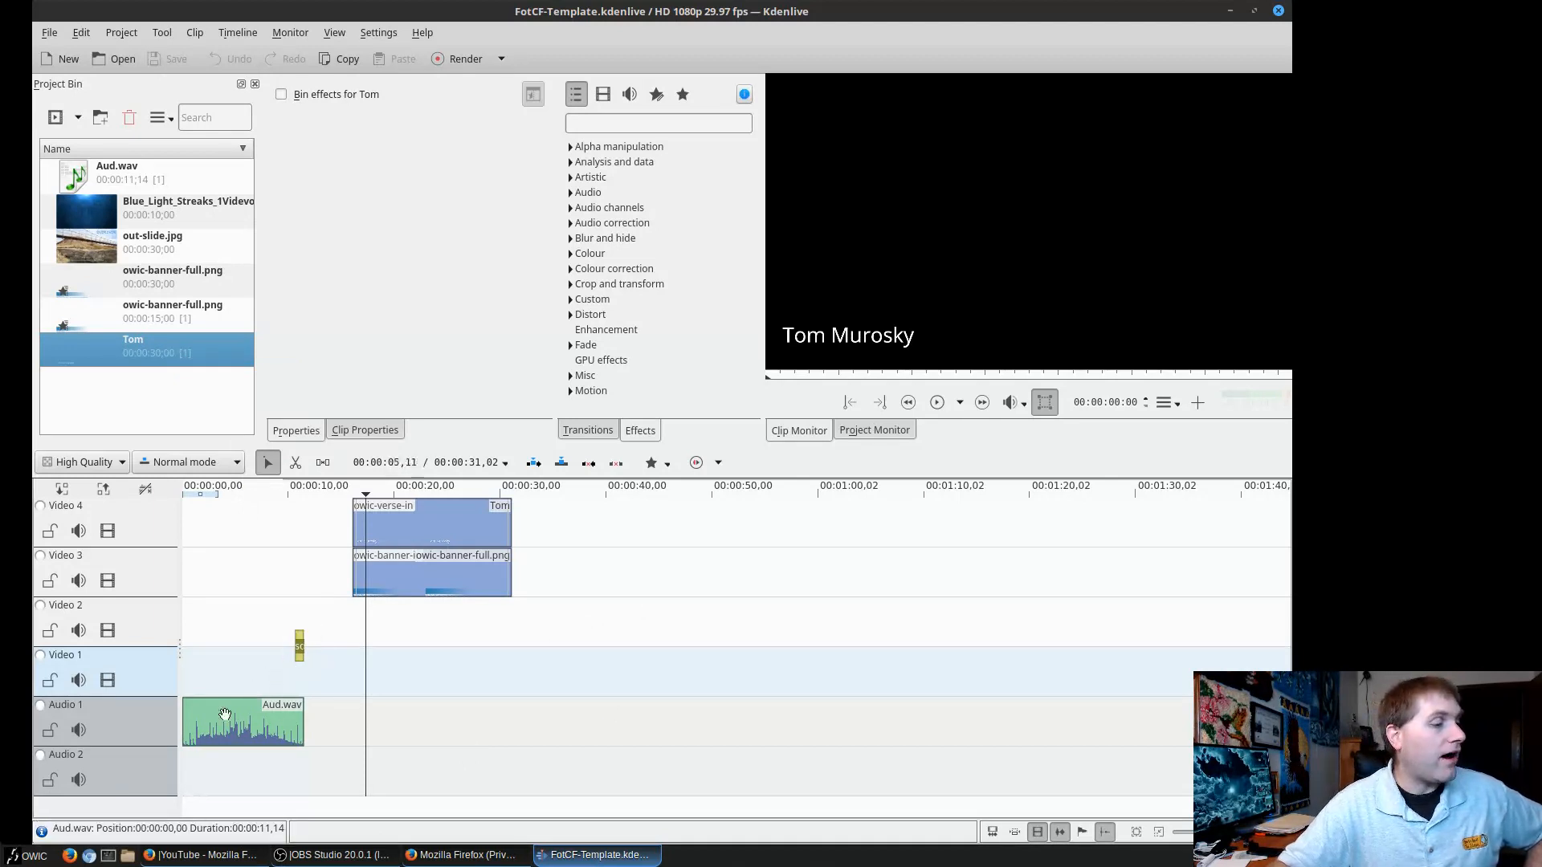
{"action": "left_click", "coordinate": [351, 490]}
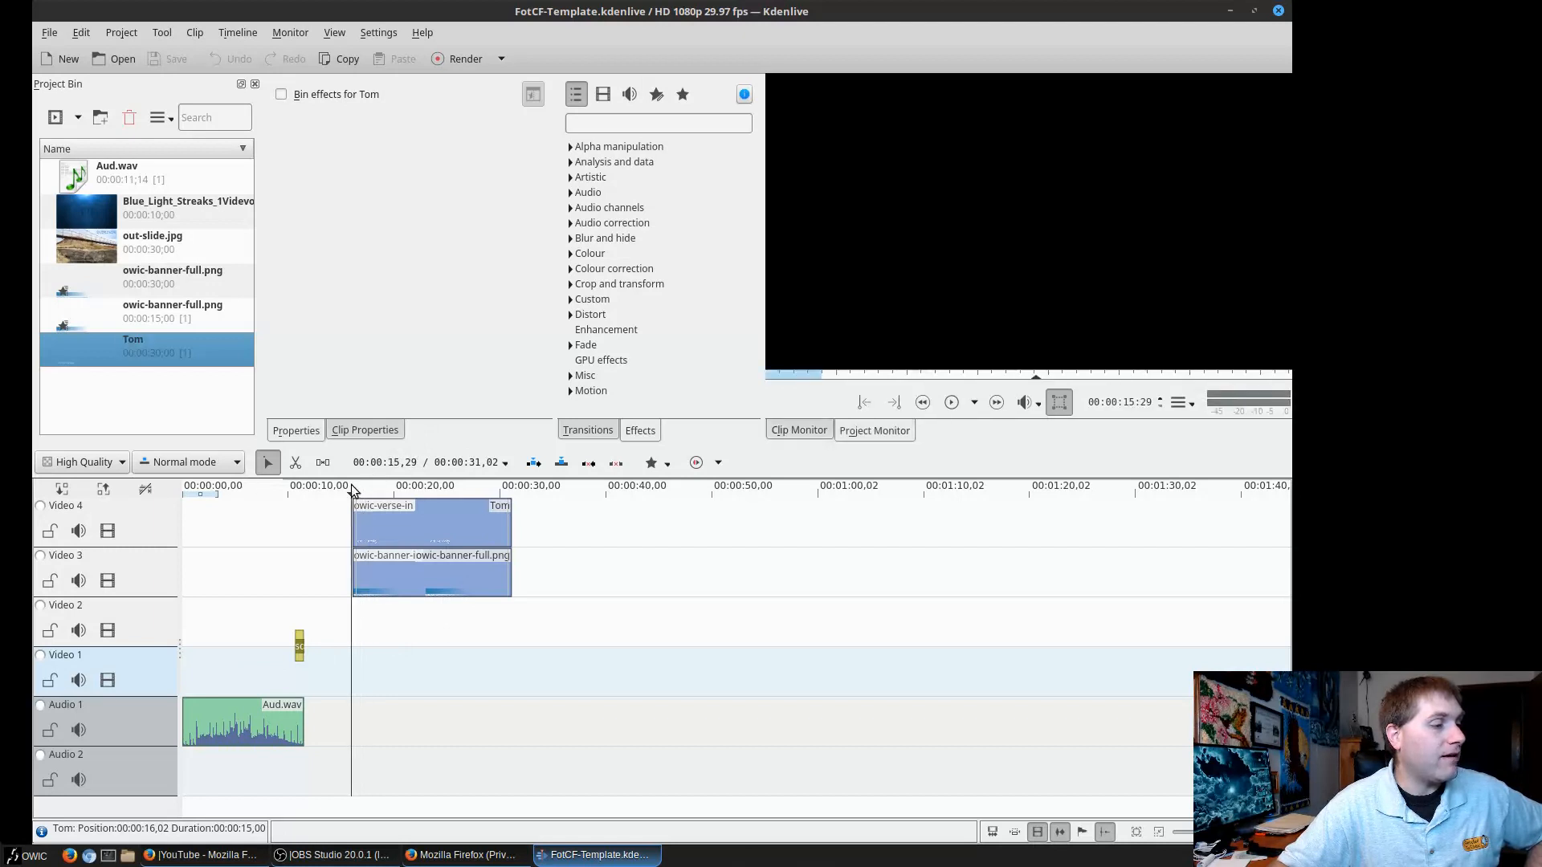
{"action": "left_click", "coordinate": [344, 489]}
{"action": "left_click_drag", "start_coordinate": [348, 641], "coordinate": [541, 614]}
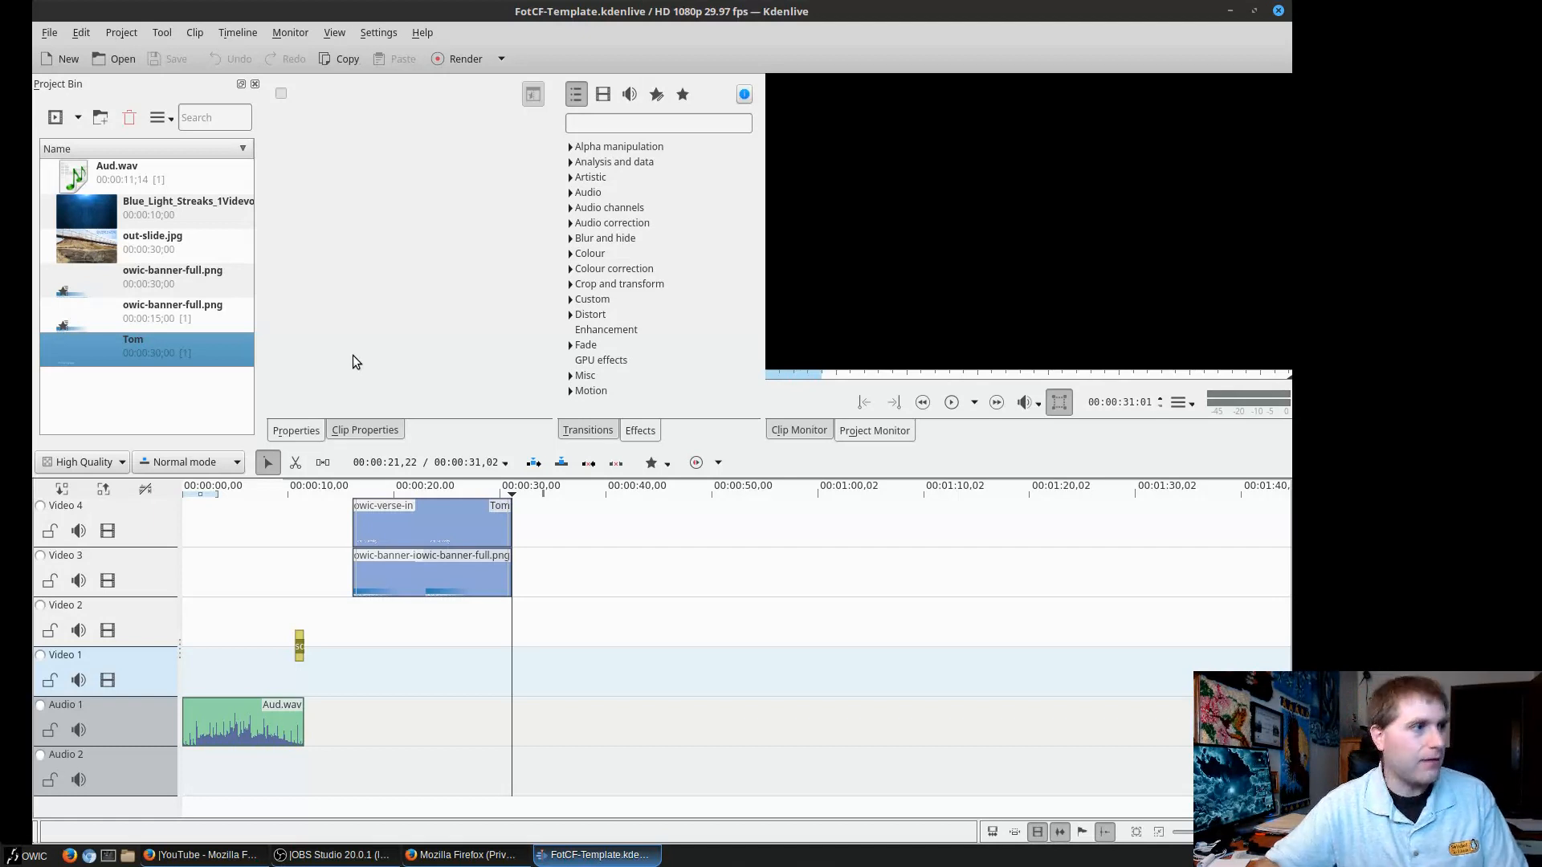
{"action": "left_click", "coordinate": [78, 117]}
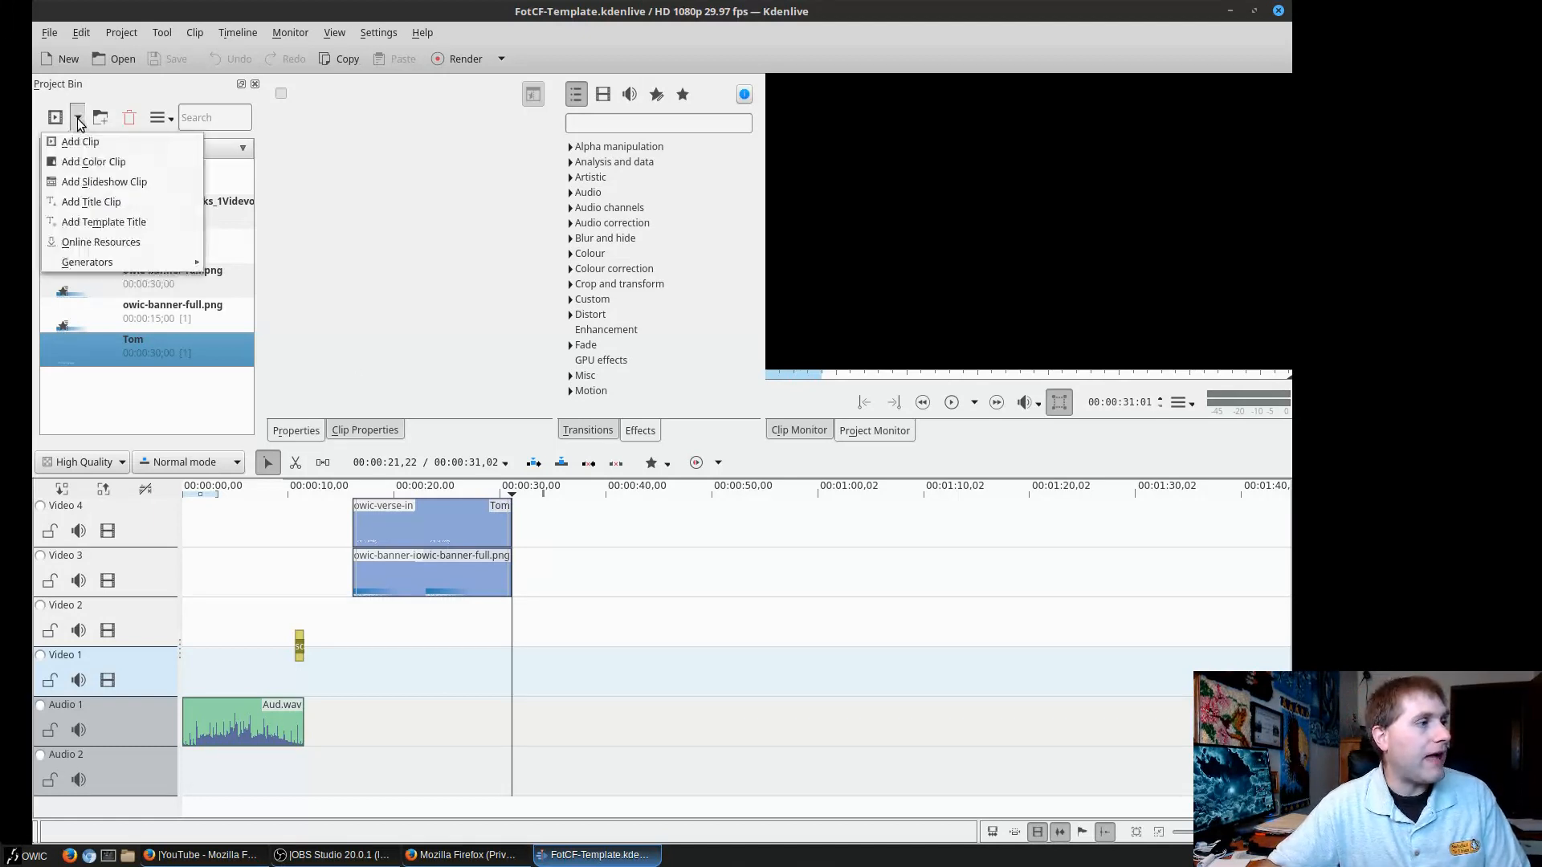
{"action": "left_click", "coordinate": [100, 146]}
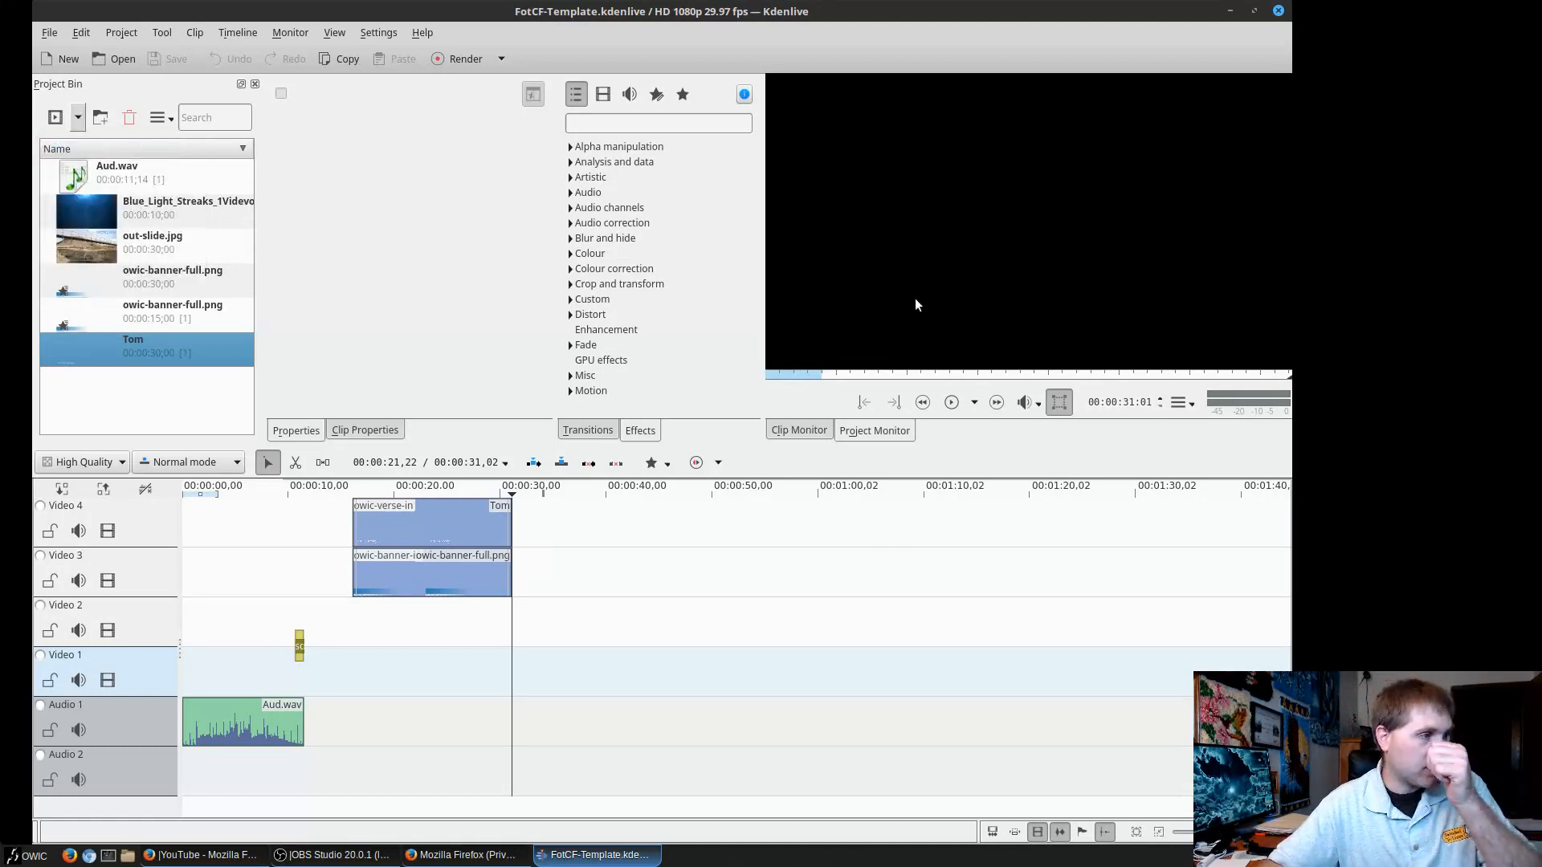
{"action": "left_click", "coordinate": [440, 272]}
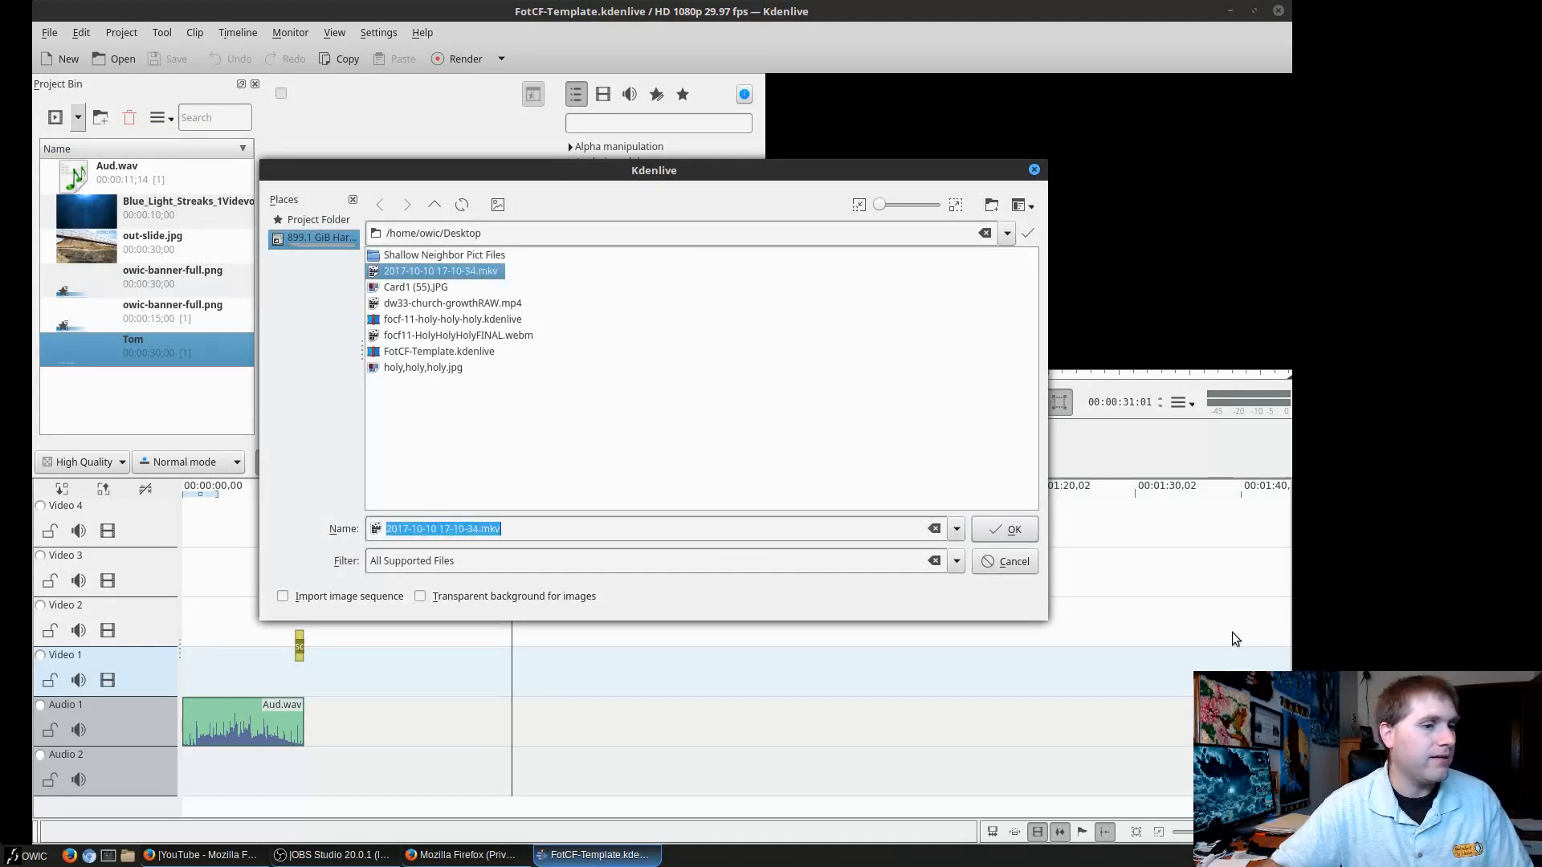
{"action": "left_click", "coordinate": [1013, 530]}
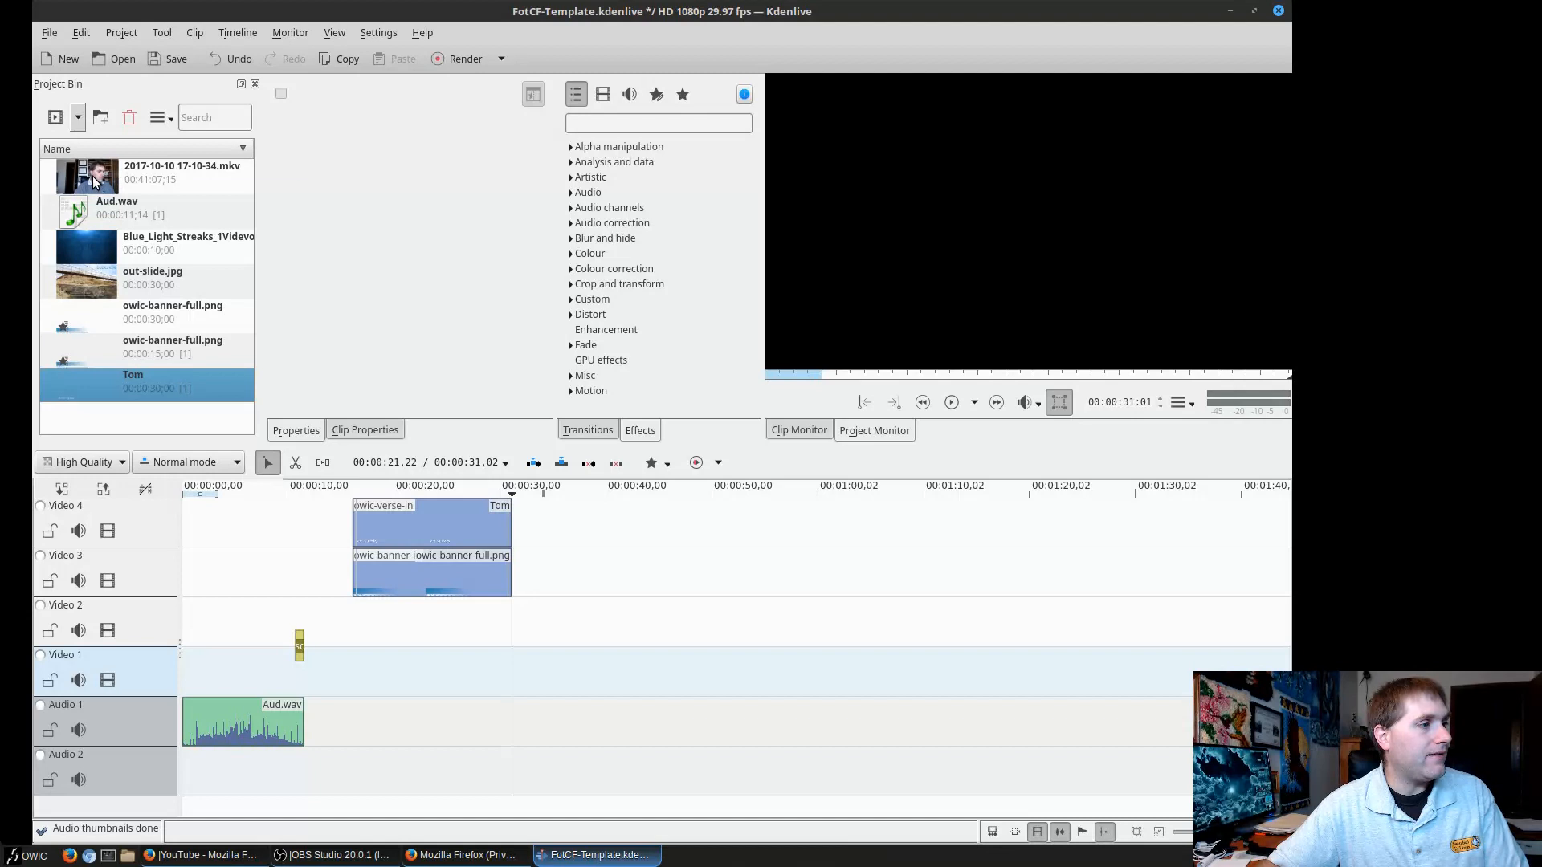
{"action": "left_click", "coordinate": [55, 118]}
{"action": "left_click", "coordinate": [433, 367]}
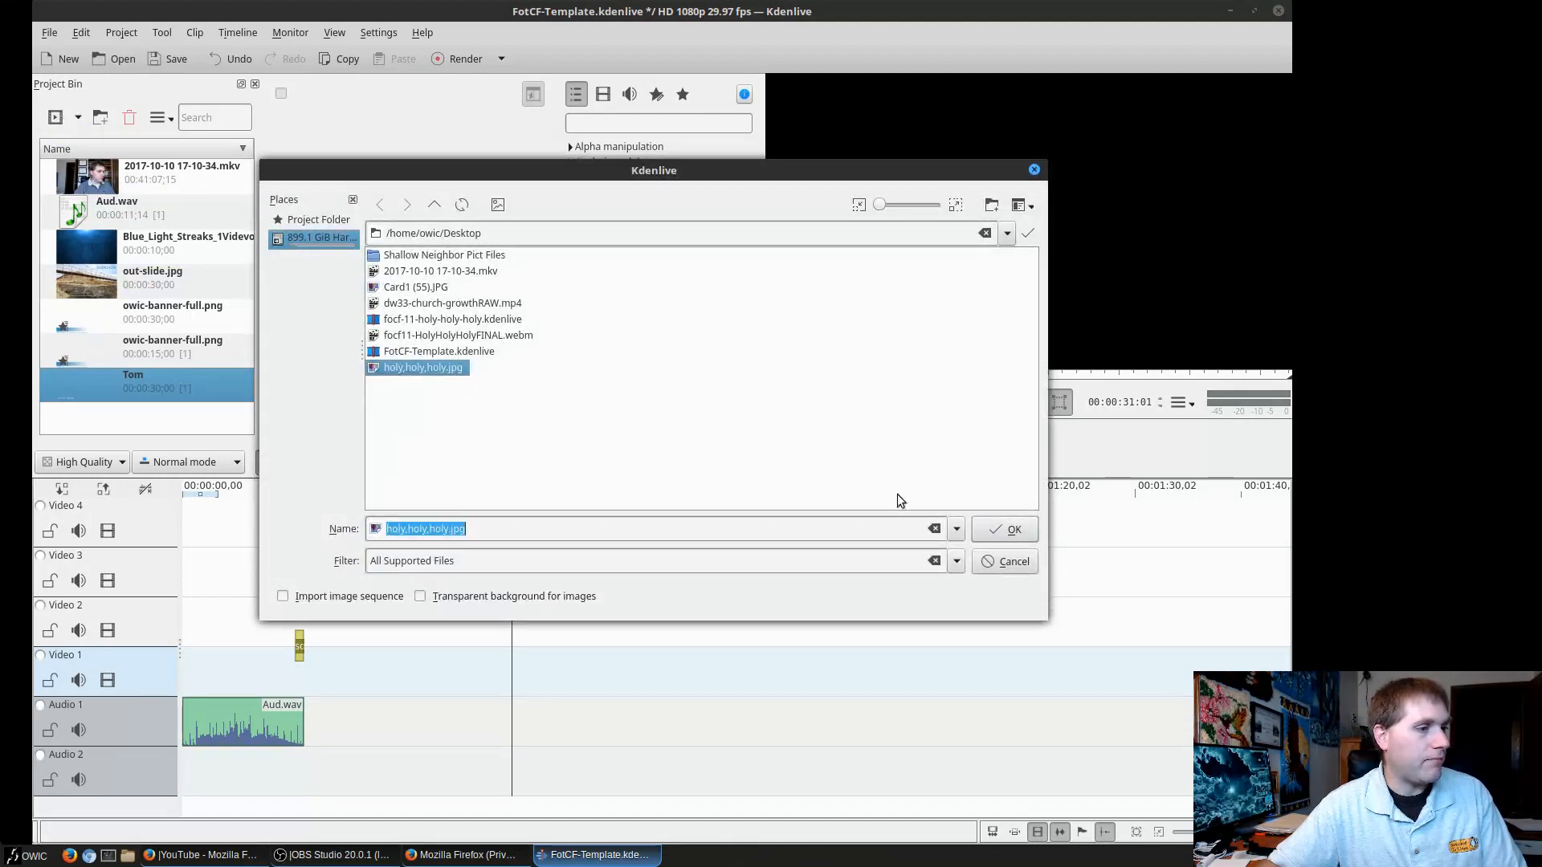
{"action": "left_click", "coordinate": [1014, 530]}
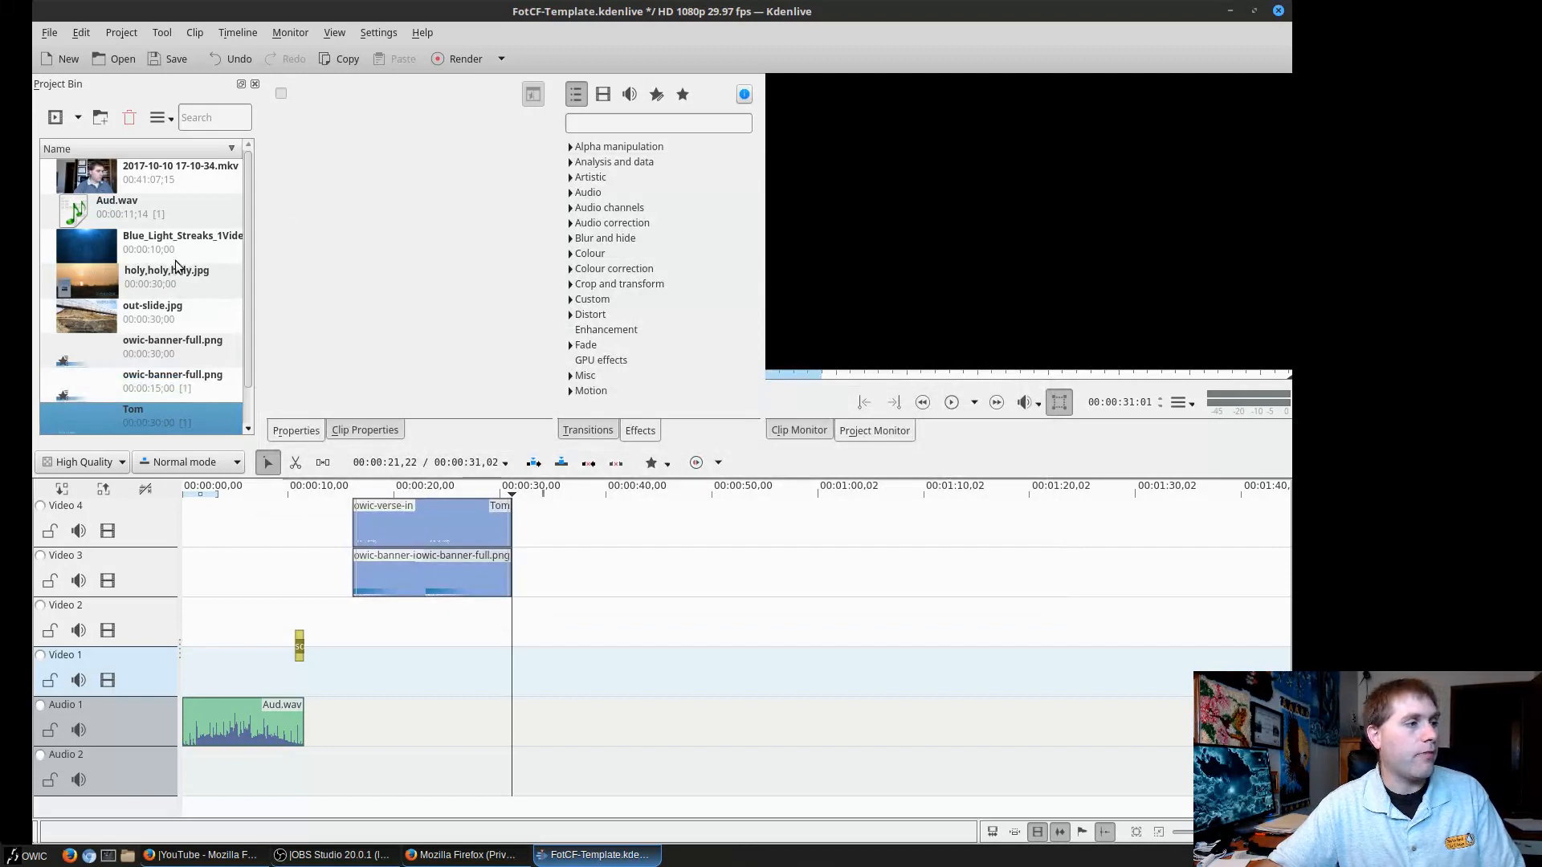
{"action": "left_click_drag", "start_coordinate": [153, 277], "coordinate": [192, 631]}
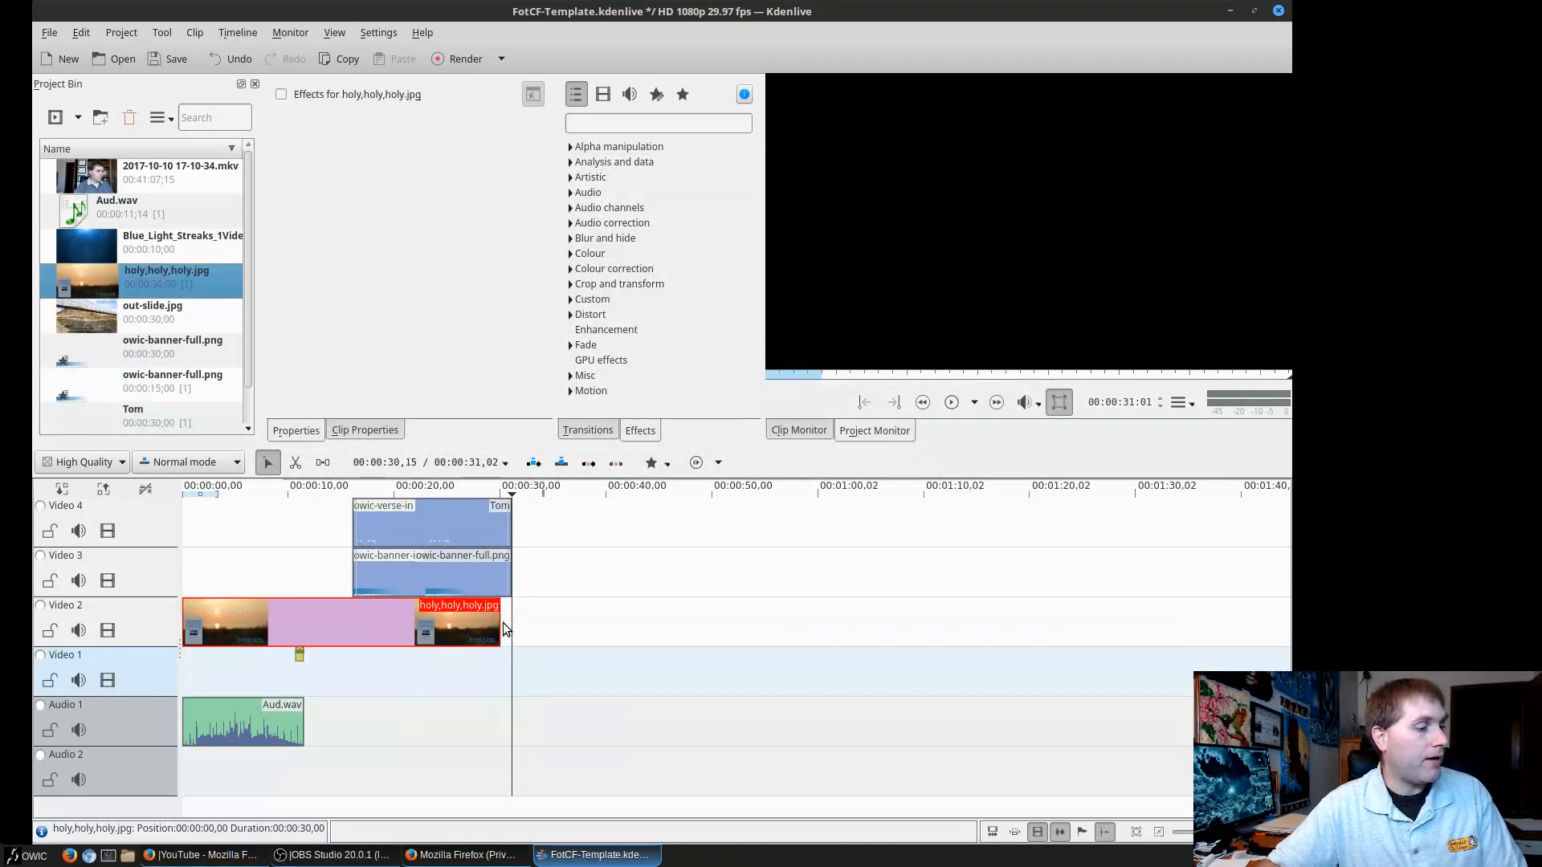
{"action": "left_click_drag", "start_coordinate": [501, 629], "coordinate": [303, 631]}
{"action": "left_click_drag", "start_coordinate": [172, 172], "coordinate": [301, 649]}
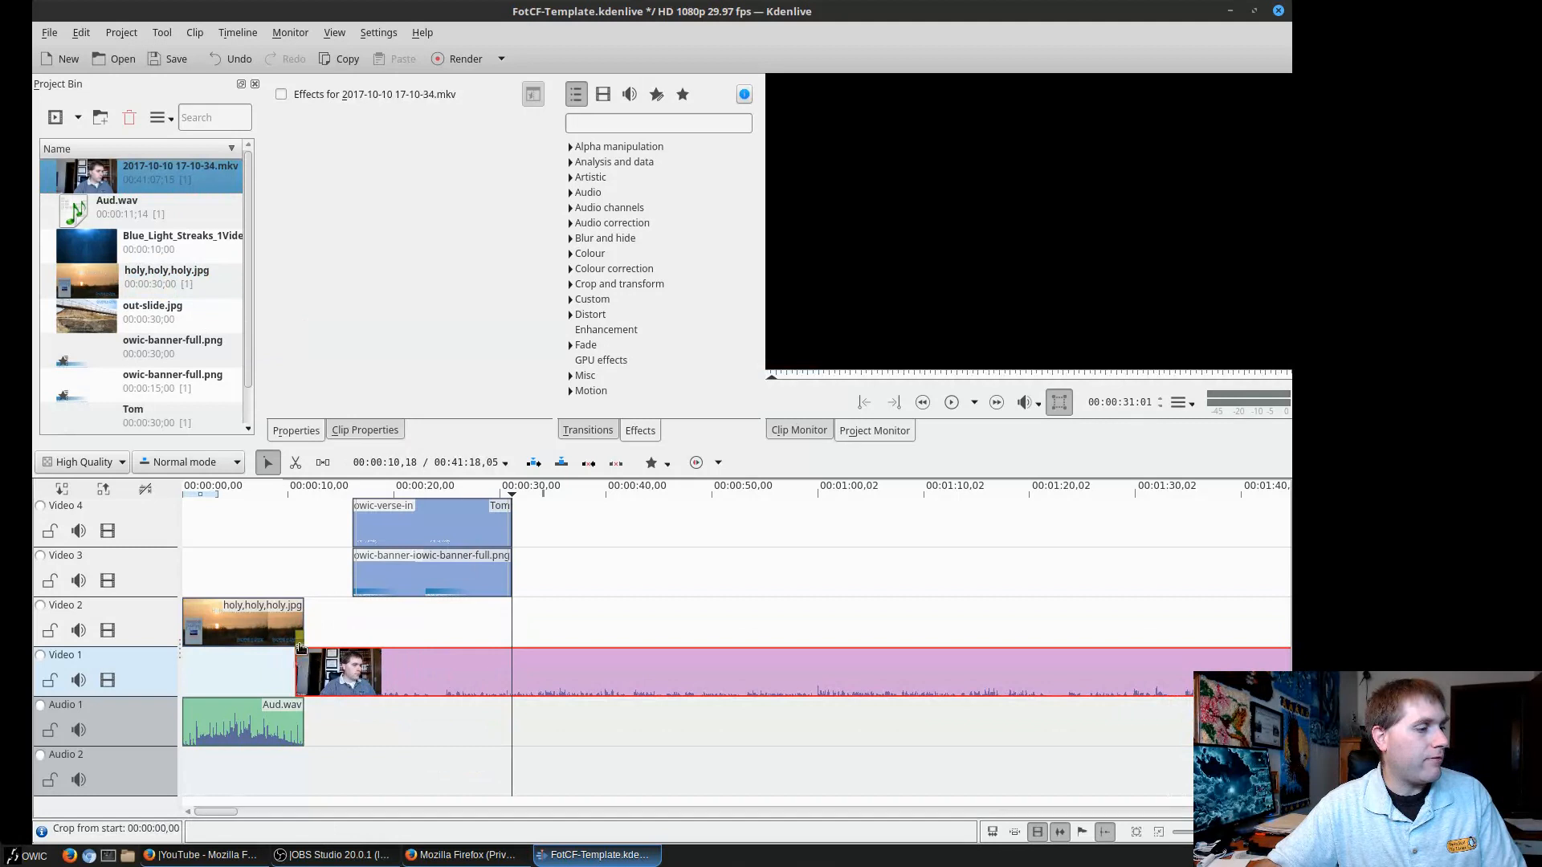
Preview the dissolve from the holy,holy,holy.jpg still into the talking-head video.
{"action": "left_click", "coordinate": [257, 496]}
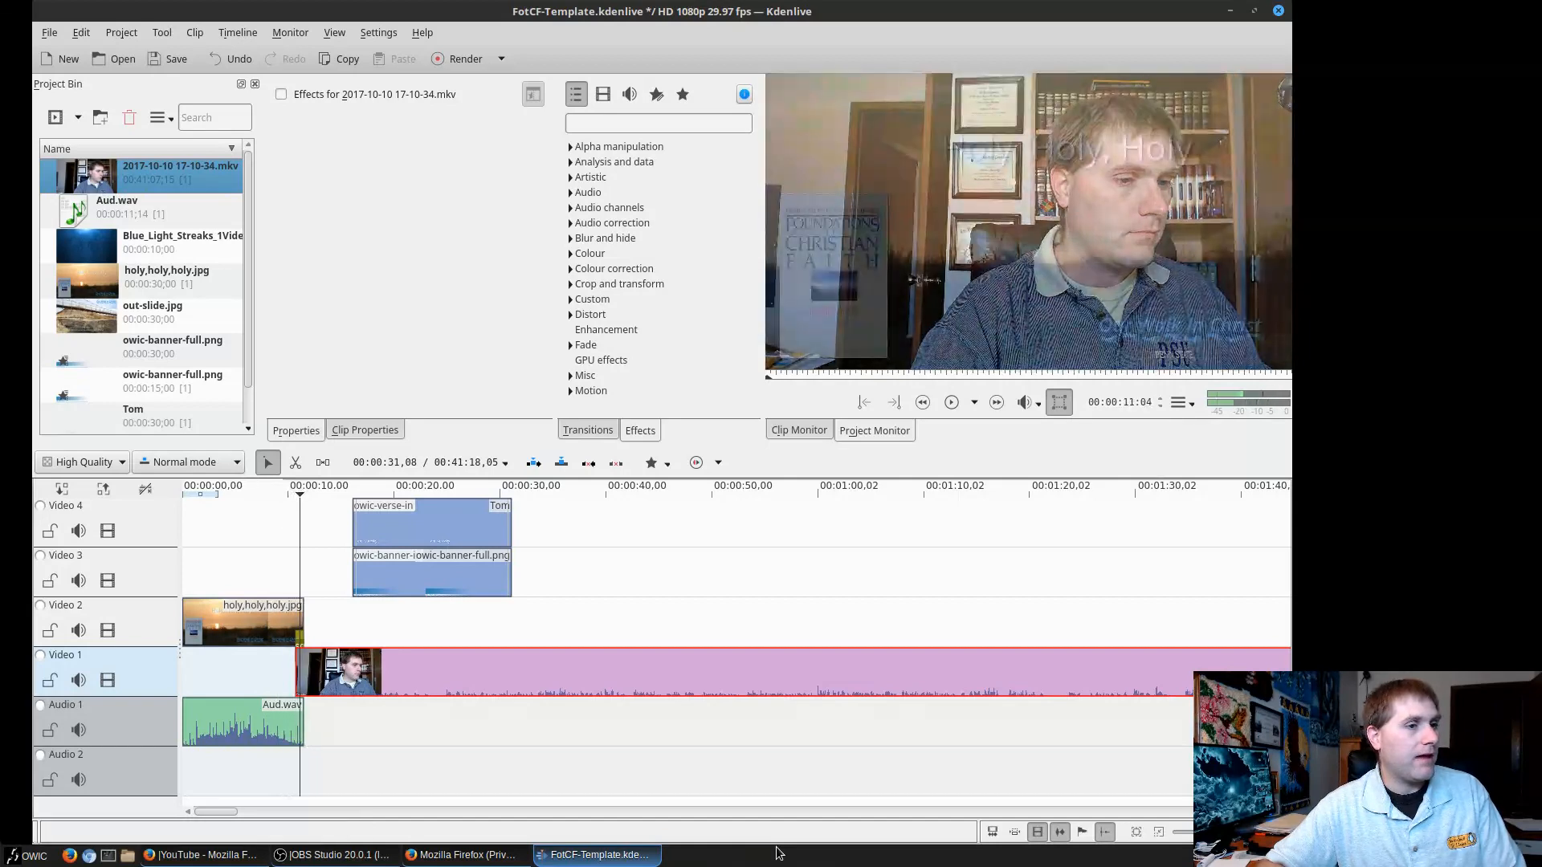
{"action": "key", "text": "space"}
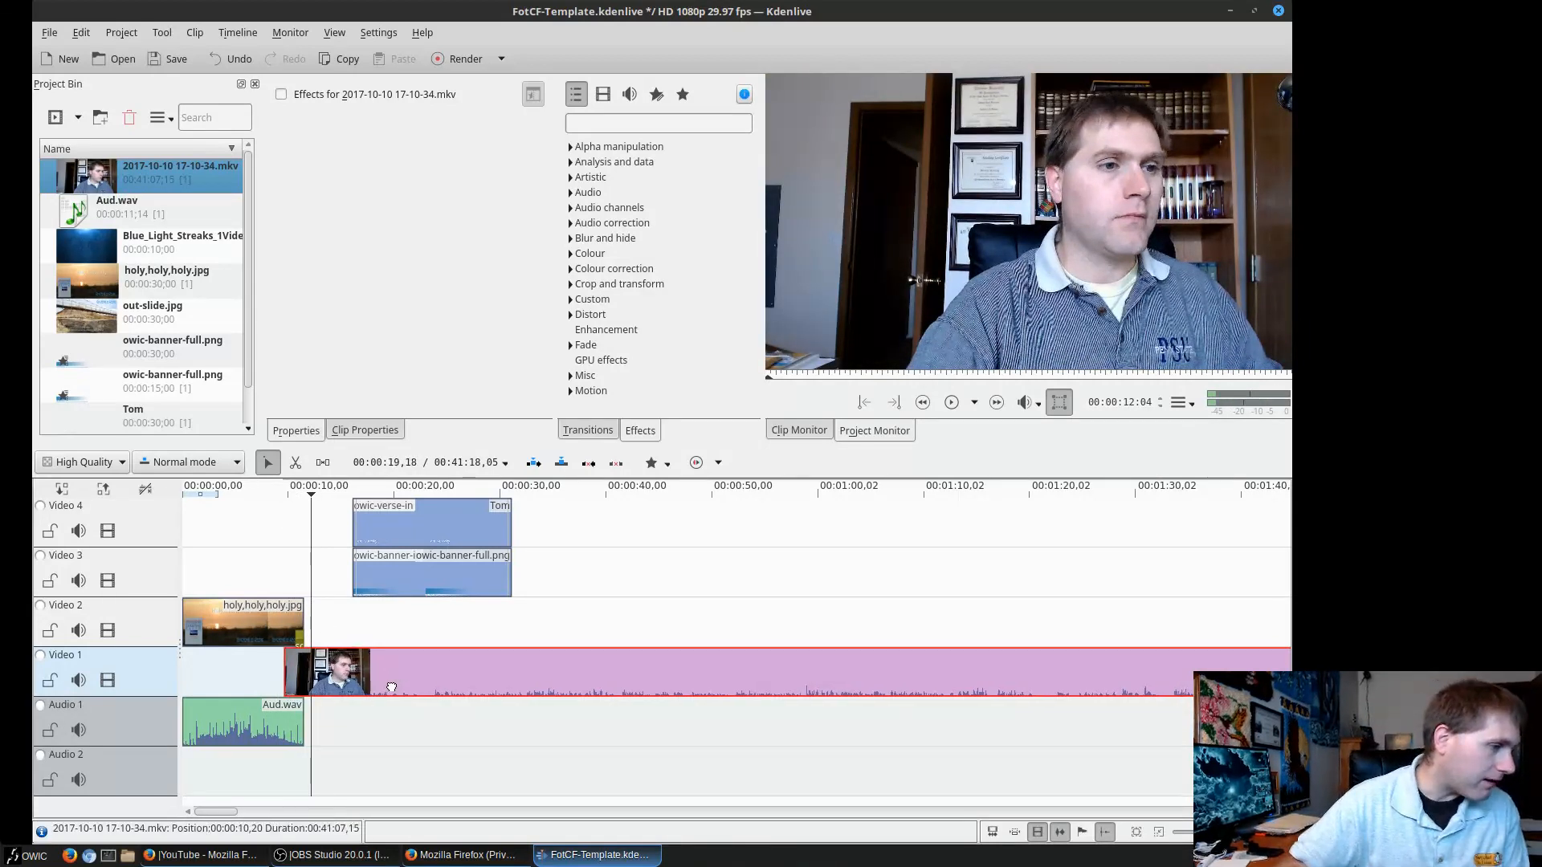
{"action": "left_click", "coordinate": [286, 488]}
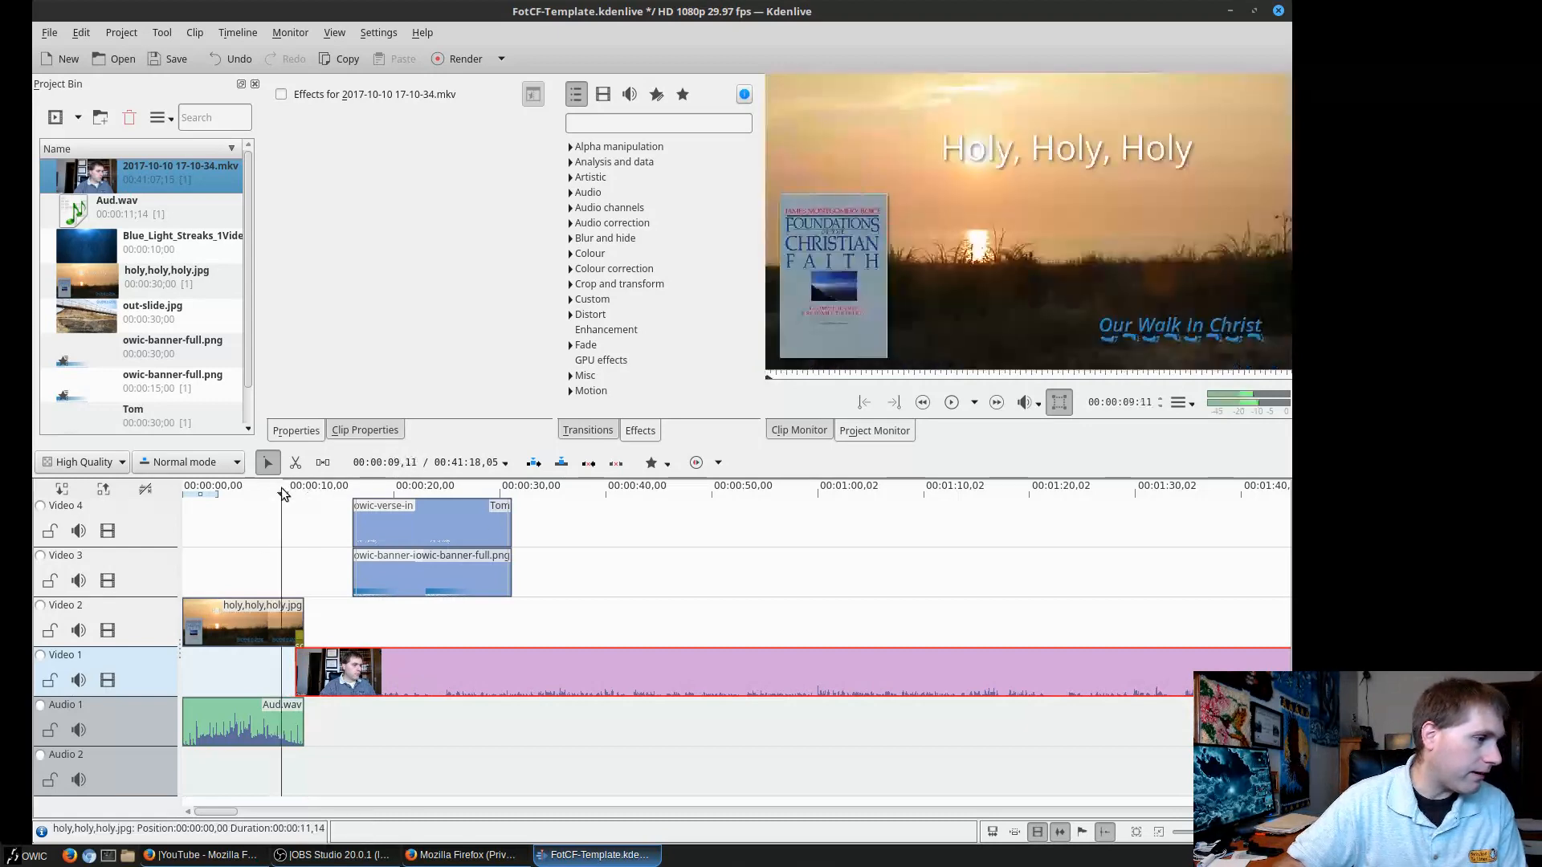
{"action": "key", "text": "space"}
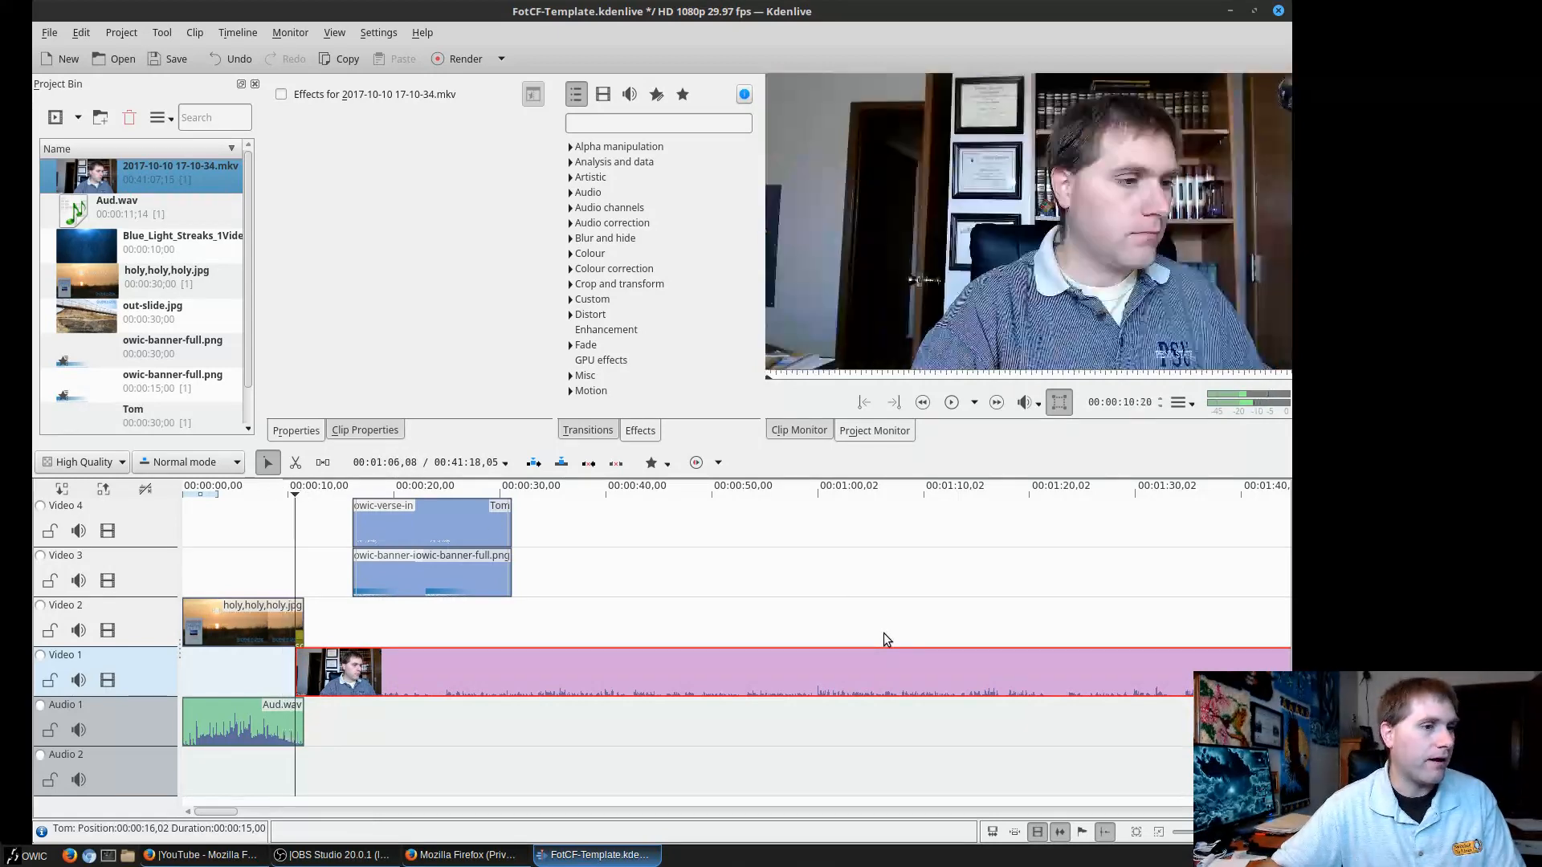
{"action": "key", "text": "space"}
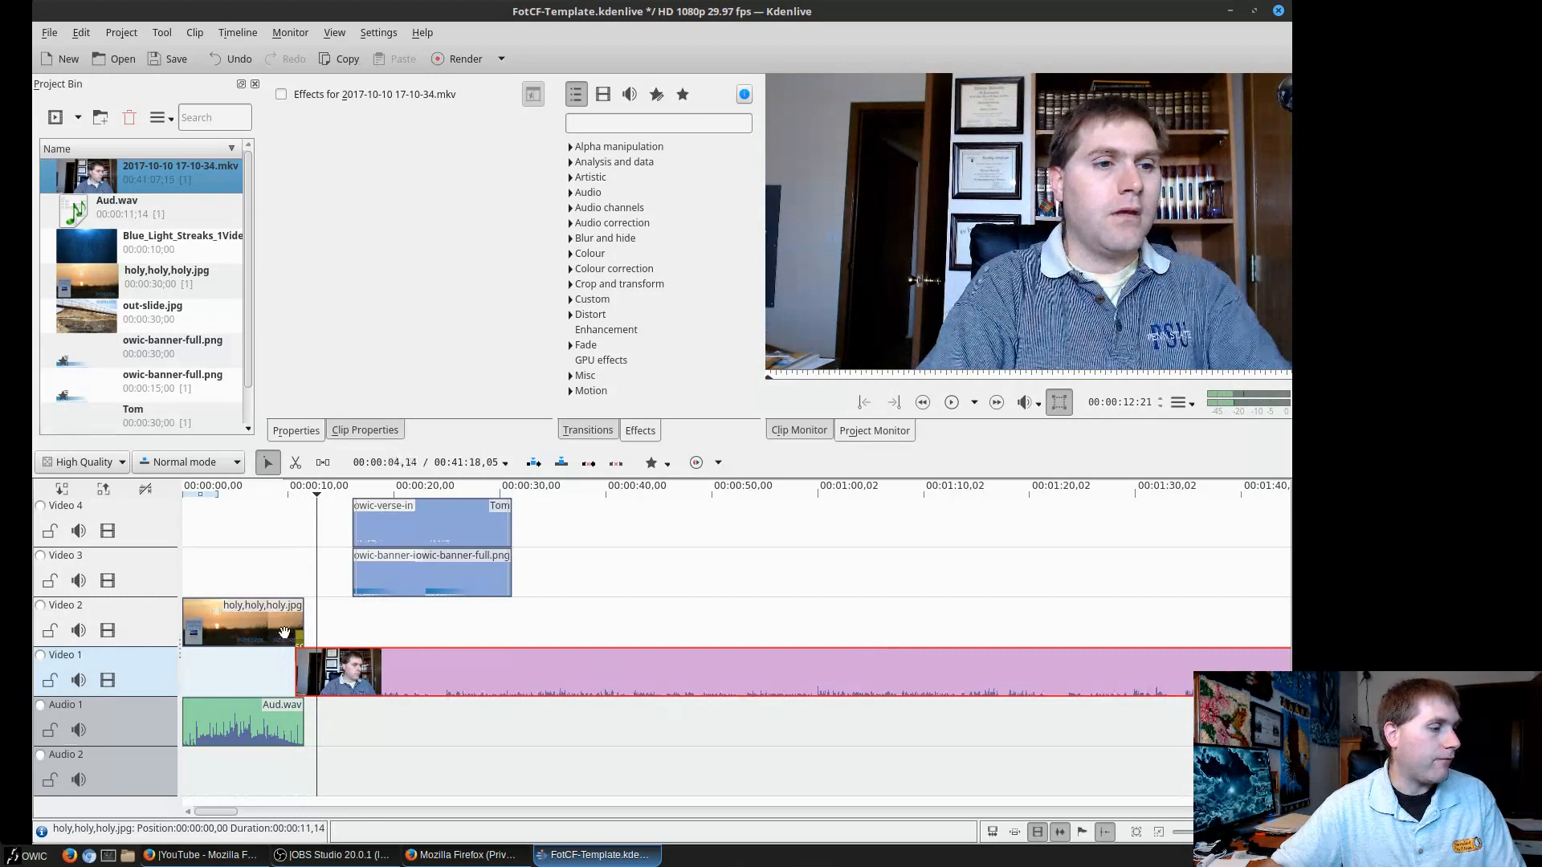
Delete the template's dissolve, add a new transition at the end of holy,holy,holy.jpg, and play through it to the name banner.
{"action": "left_click", "coordinate": [299, 638]}
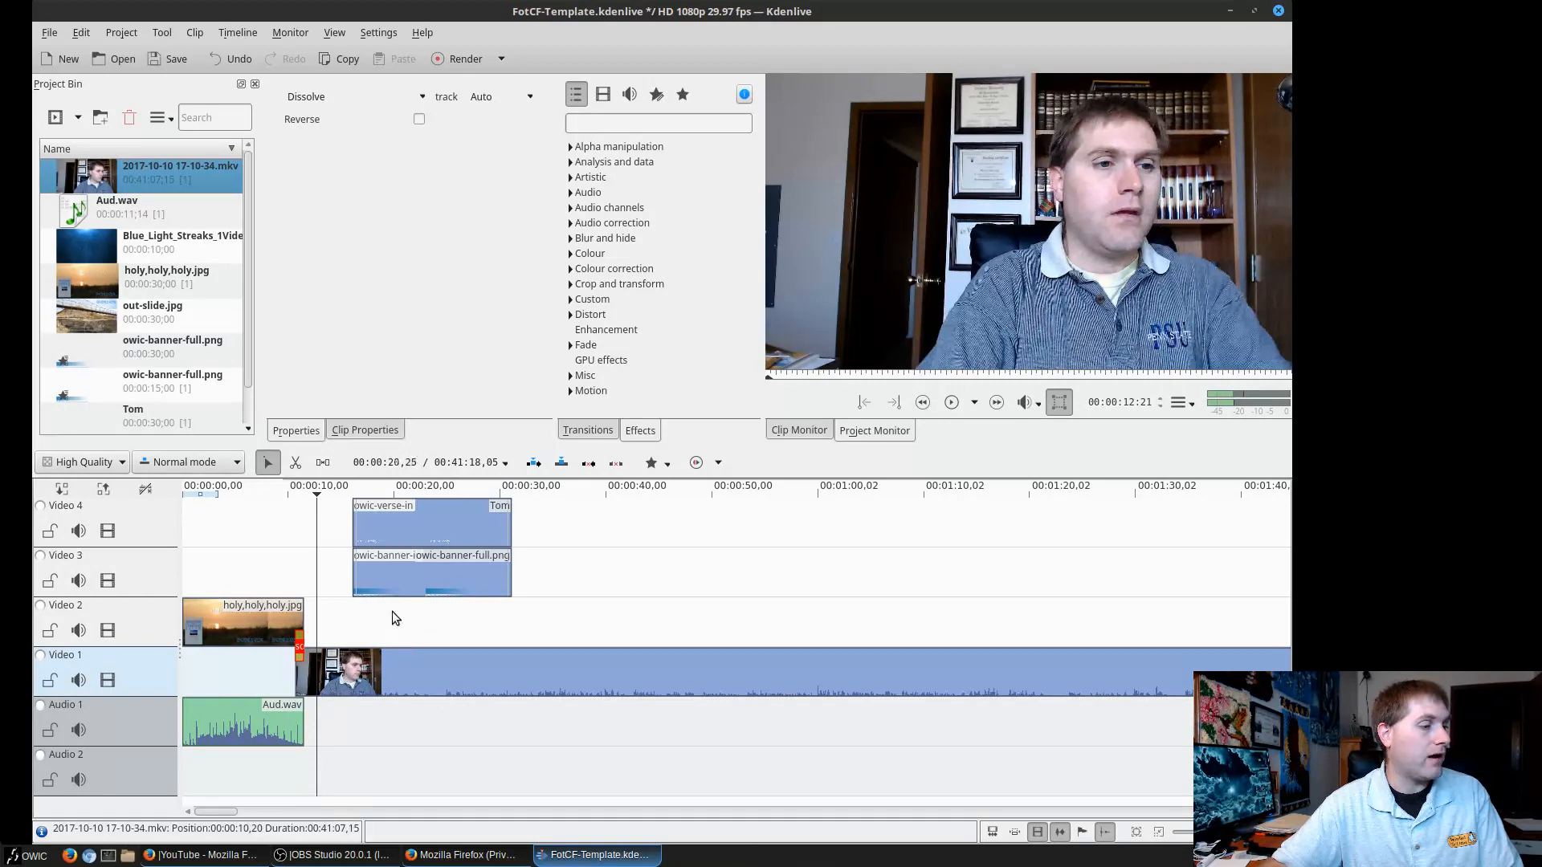
{"action": "key", "text": "Delete"}
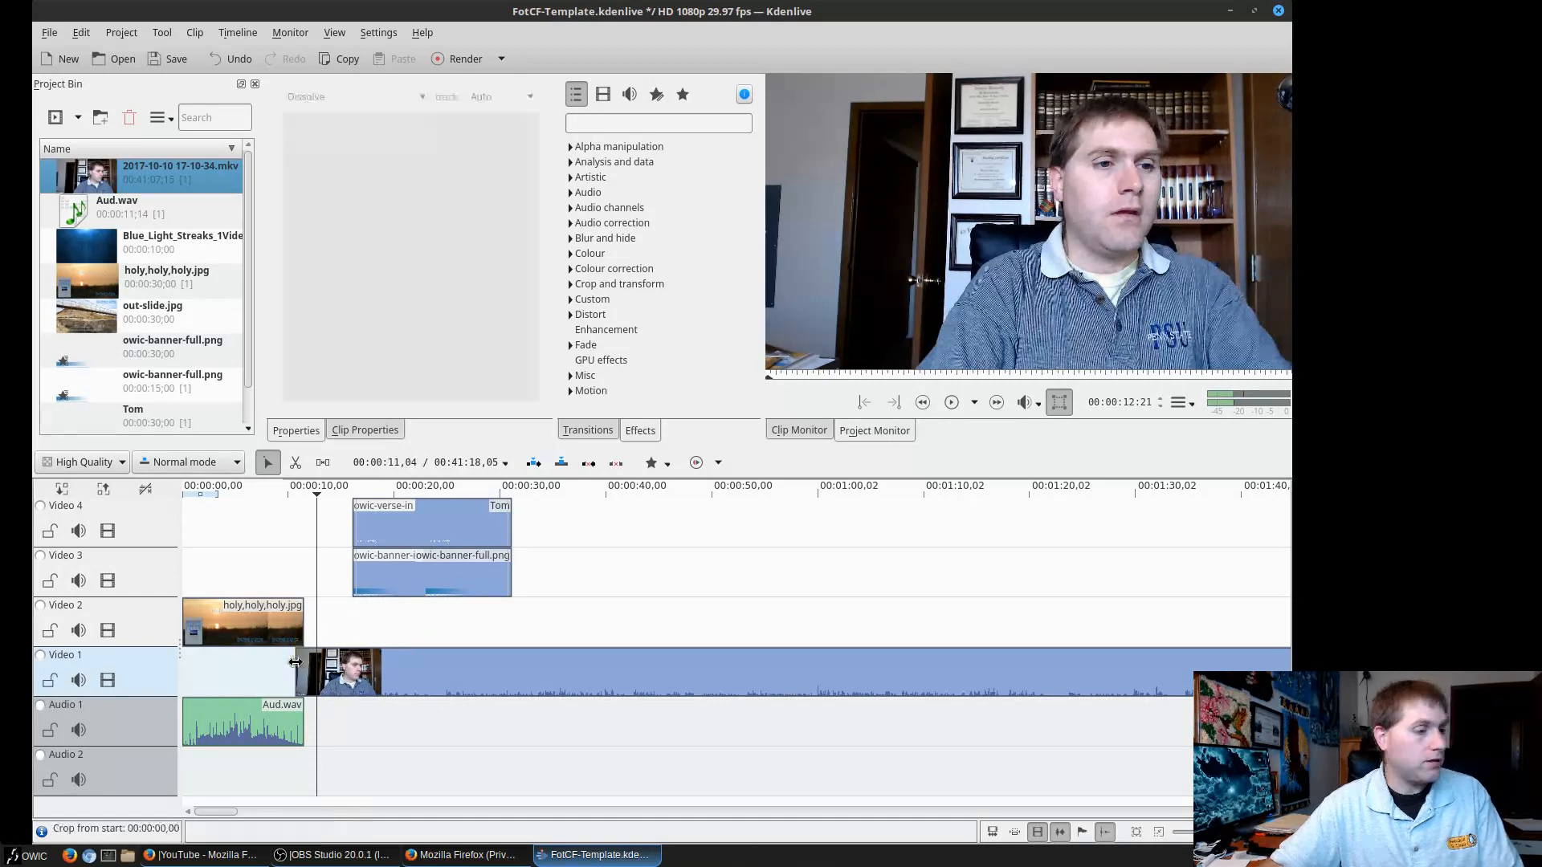
{"action": "left_click", "coordinate": [298, 643]}
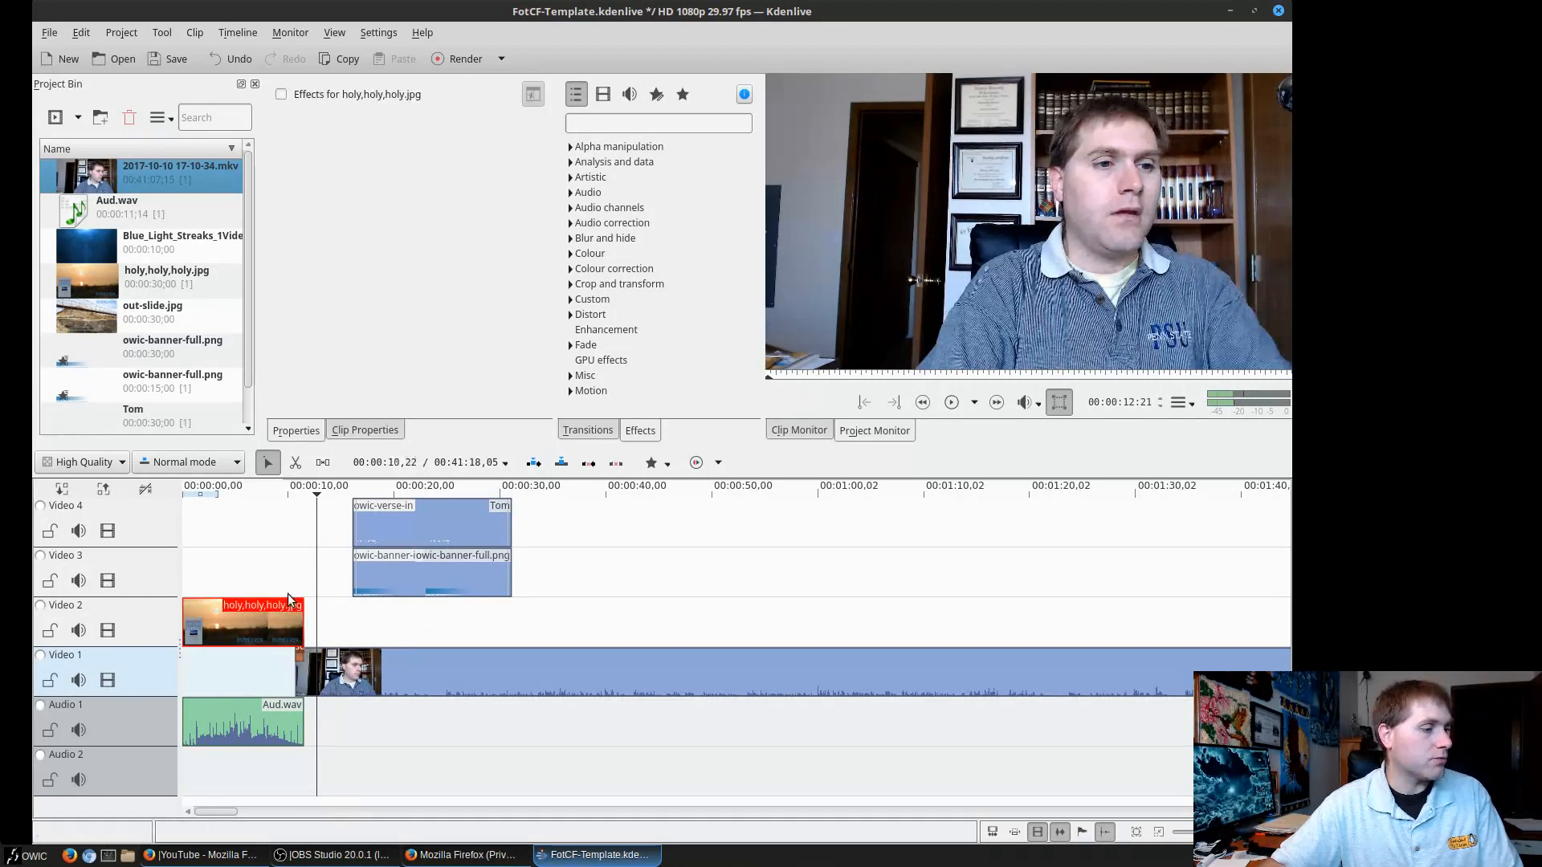
{"action": "left_click", "coordinate": [284, 488]}
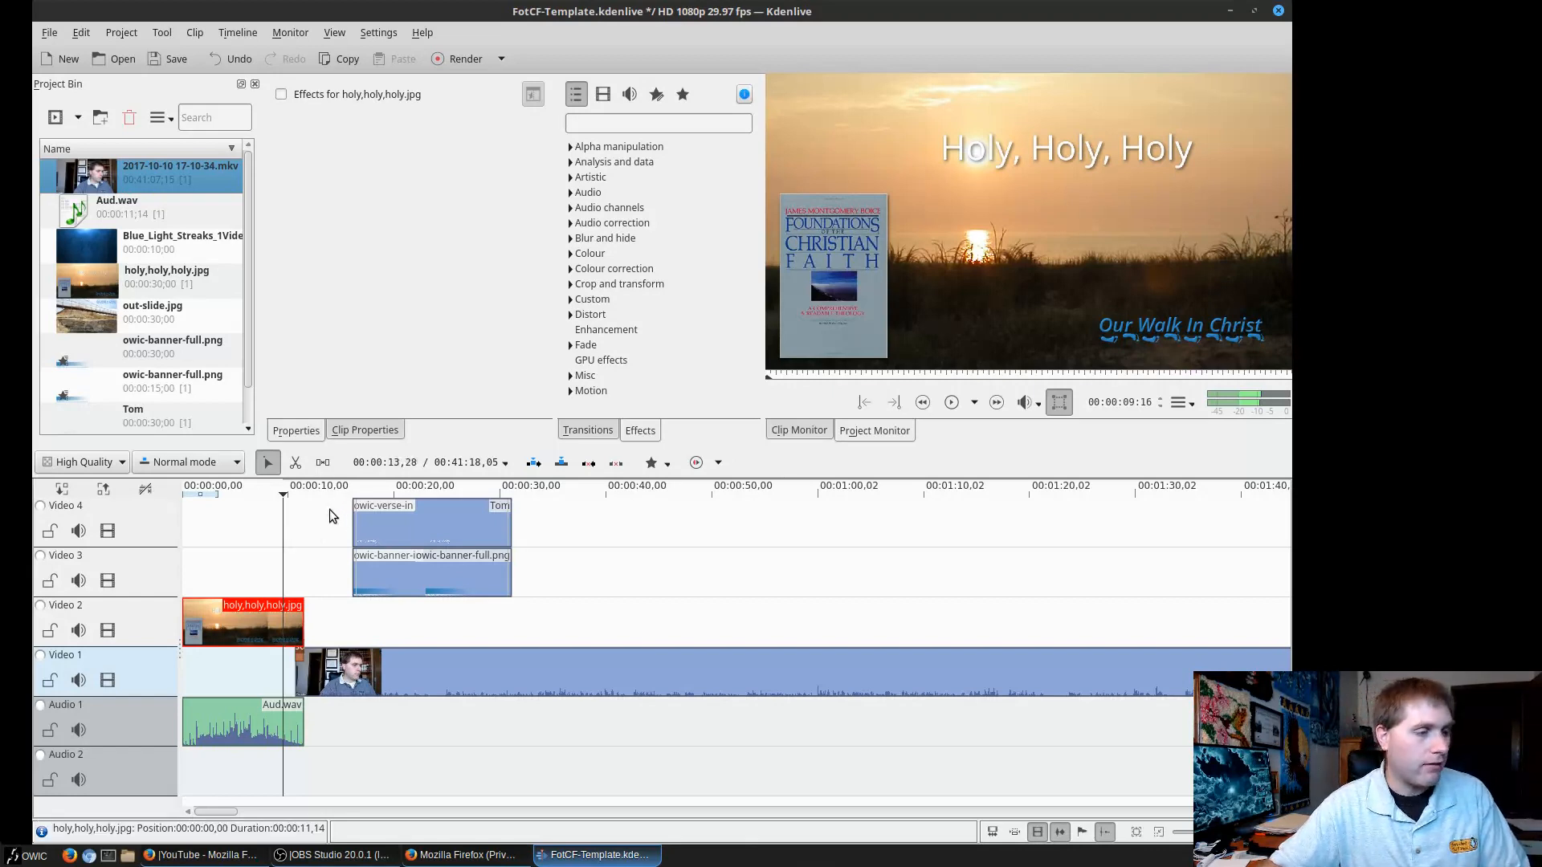
{"action": "key", "text": "space"}
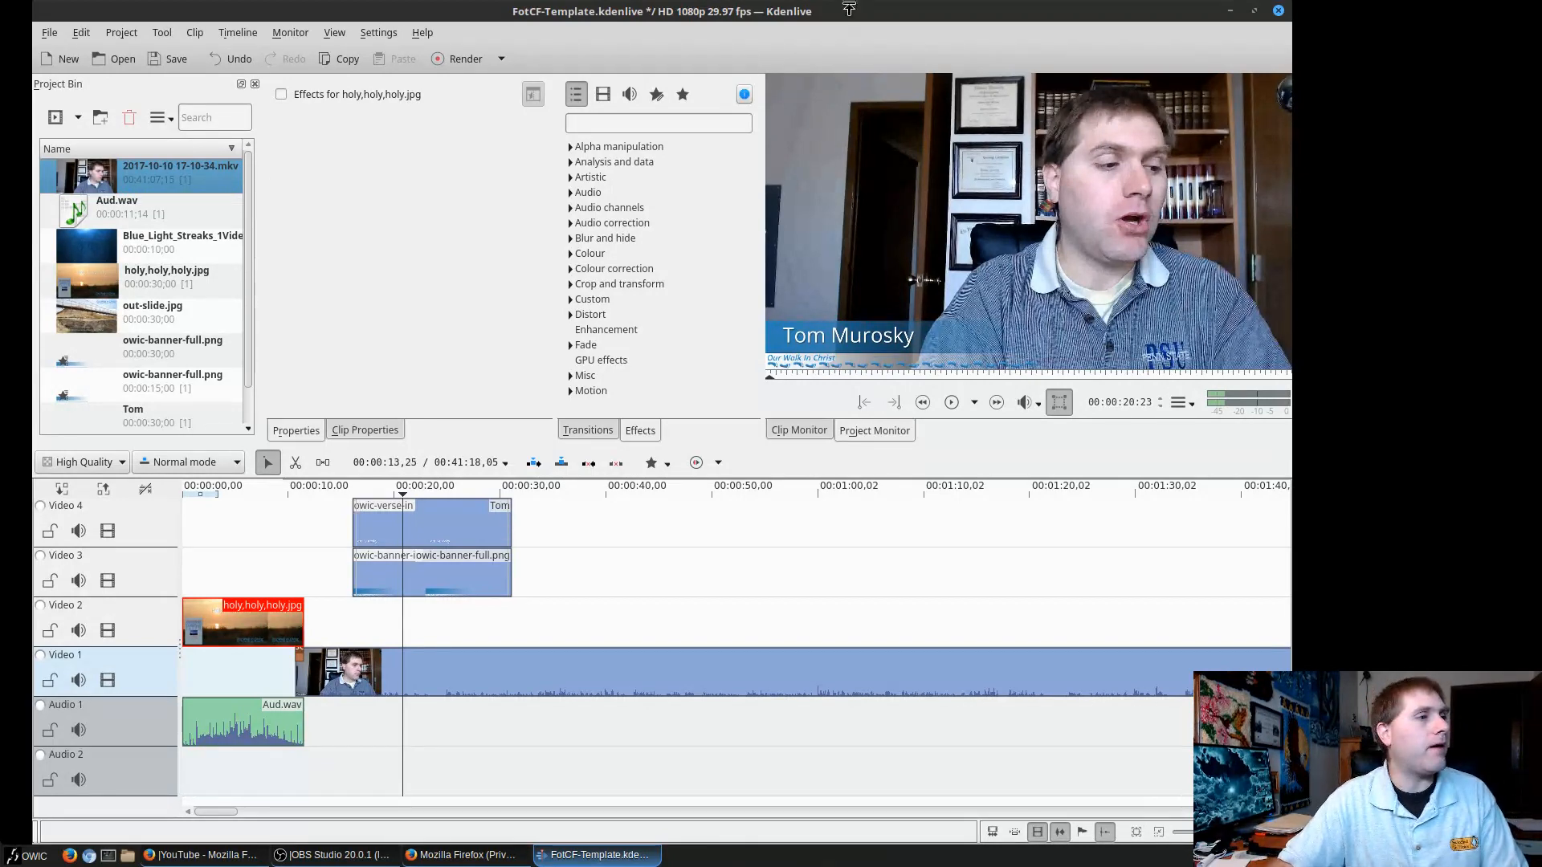
Open the project render settings, review the job queue and available output formats, and select the WebM format.
{"action": "left_click", "coordinate": [499, 56]}
{"action": "left_click", "coordinate": [499, 57]}
{"action": "left_click", "coordinate": [469, 60]}
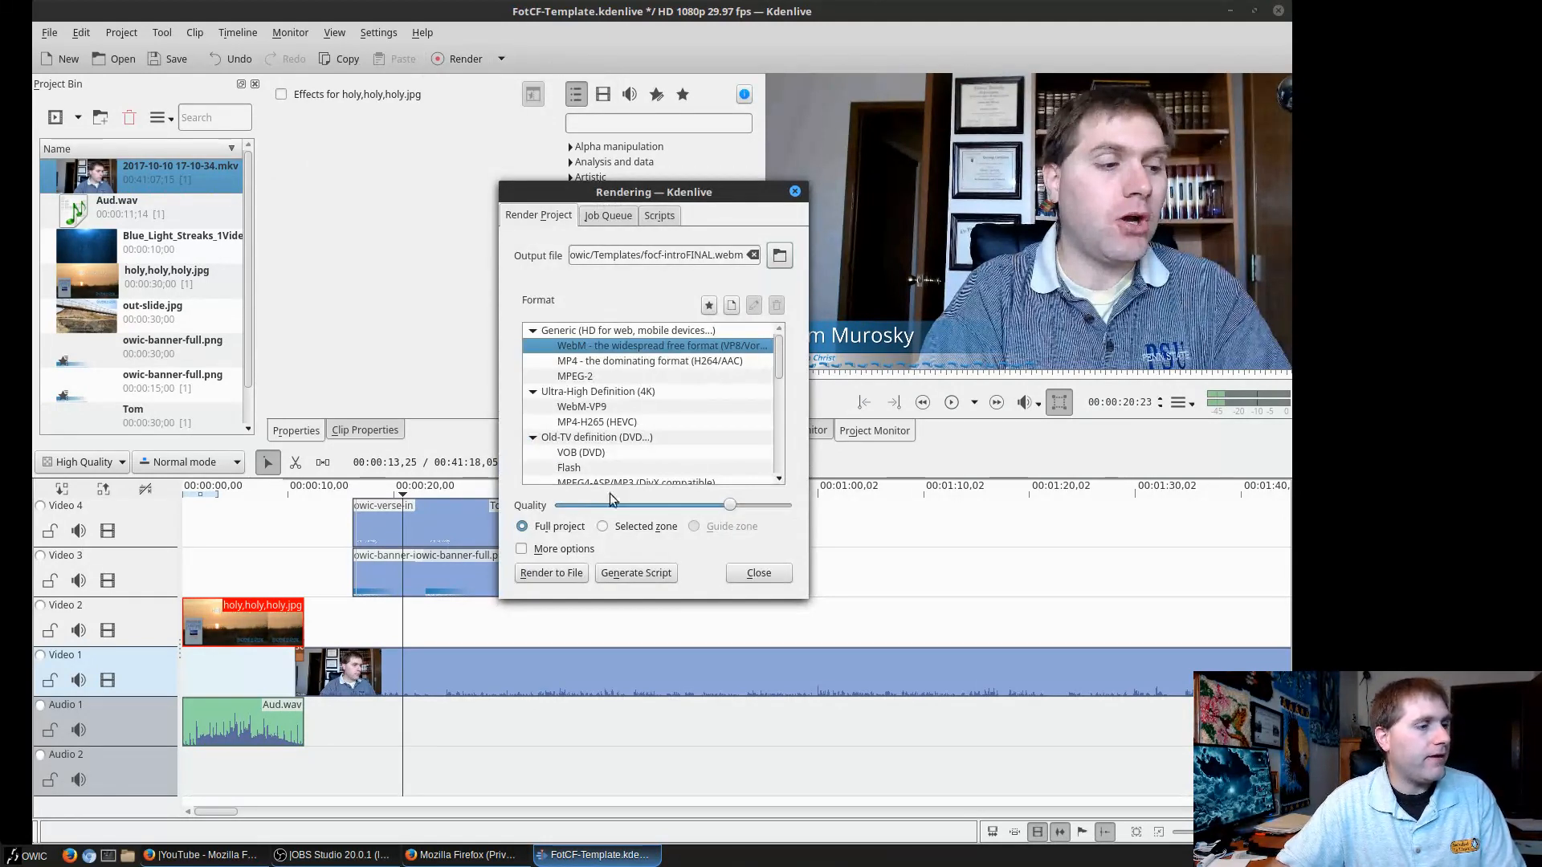
{"action": "left_click", "coordinate": [608, 215]}
{"action": "left_click", "coordinate": [549, 222]}
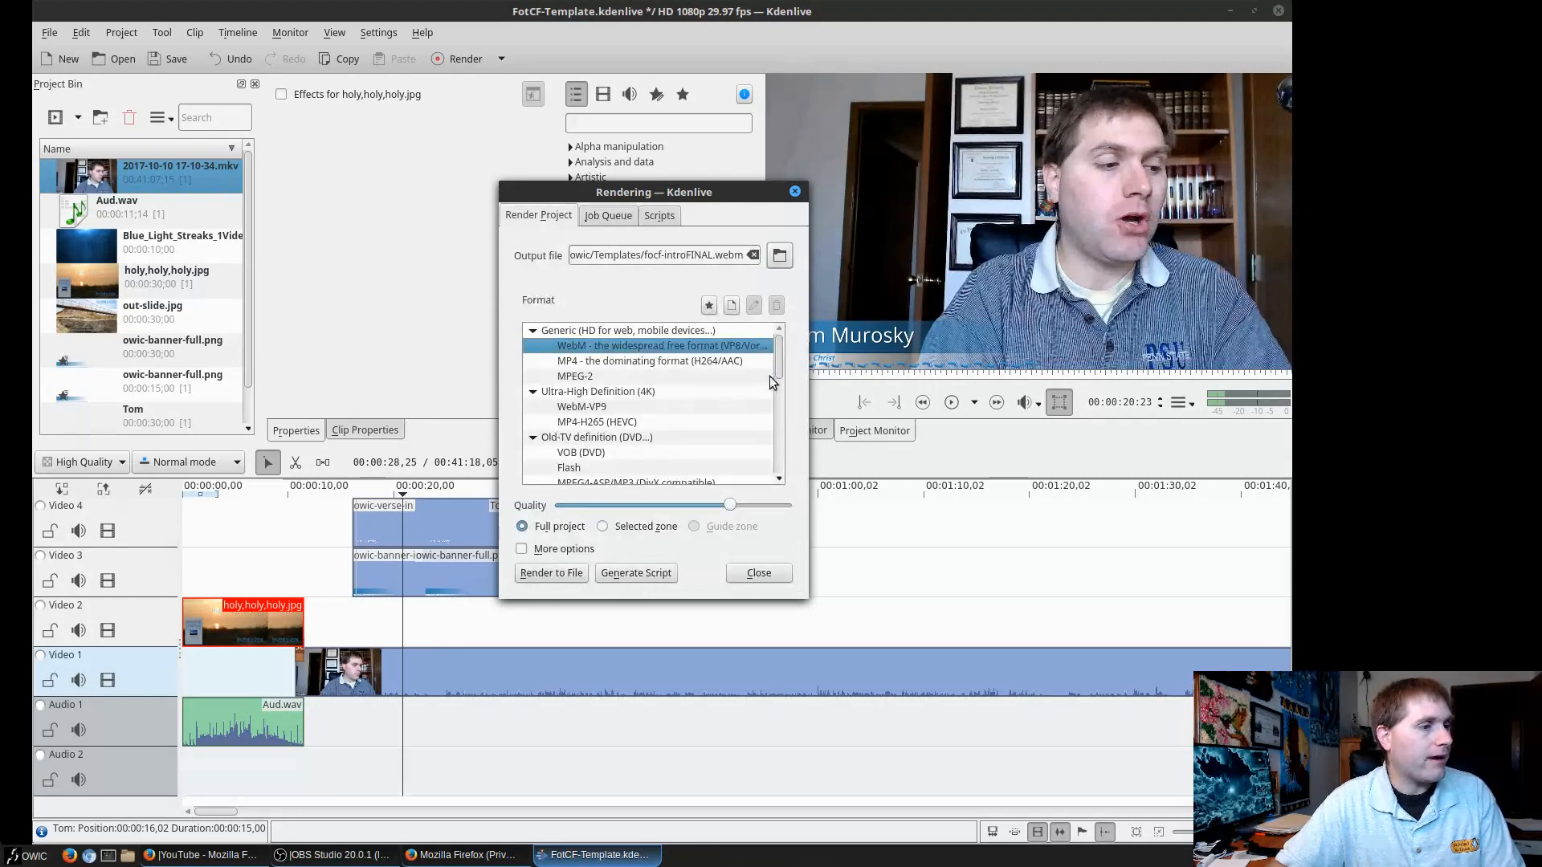
{"action": "left_click_drag", "start_coordinate": [779, 363], "coordinate": [778, 411]}
{"action": "scroll", "coordinate": [650, 402], "scroll_direction": "up", "scroll_amount": 3}
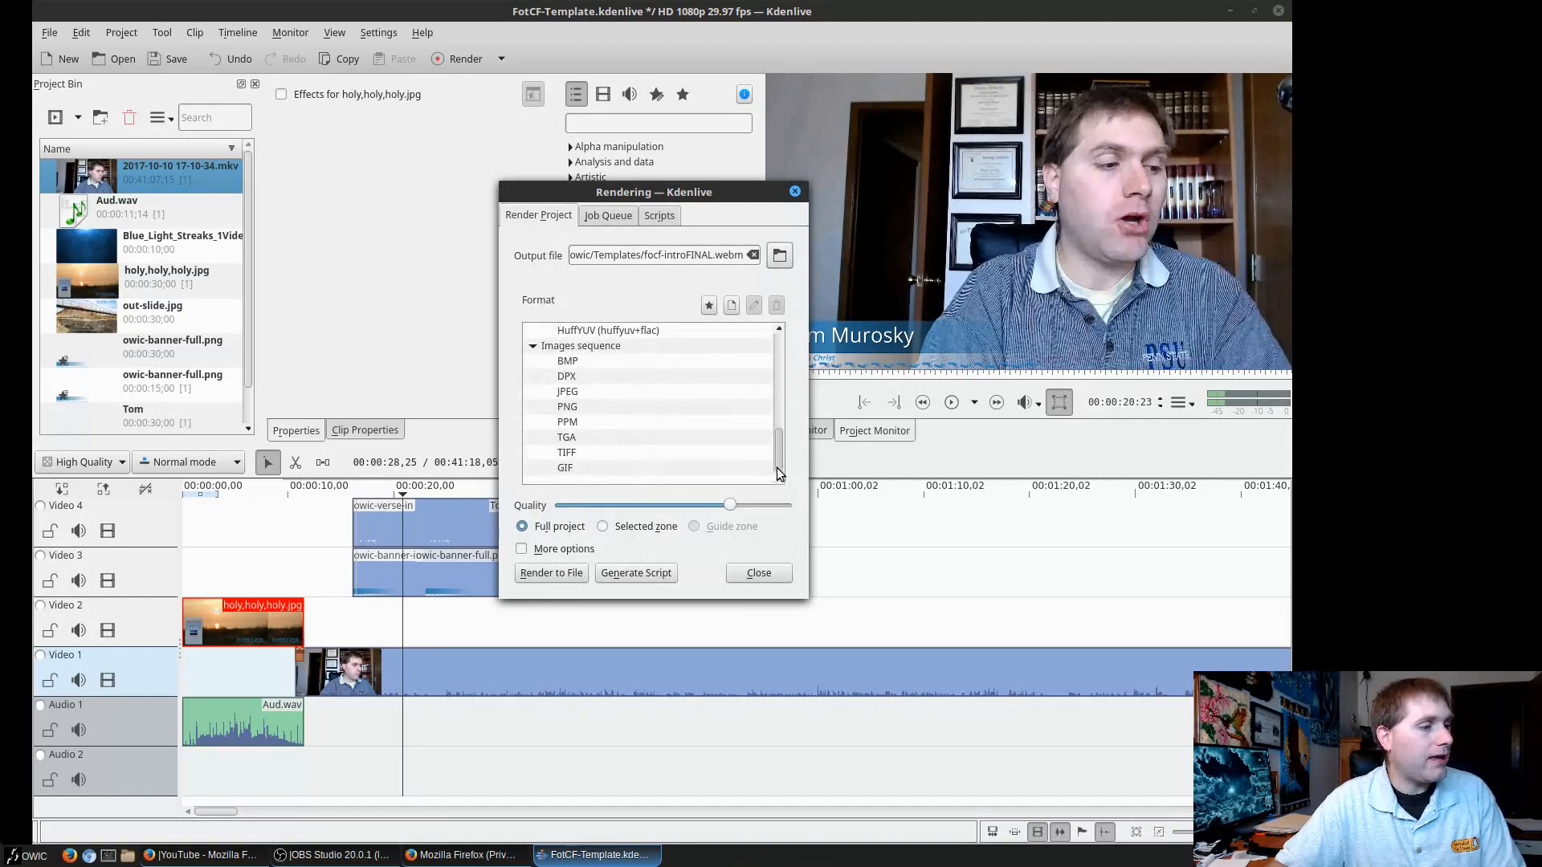
{"action": "left_click", "coordinate": [657, 347]}
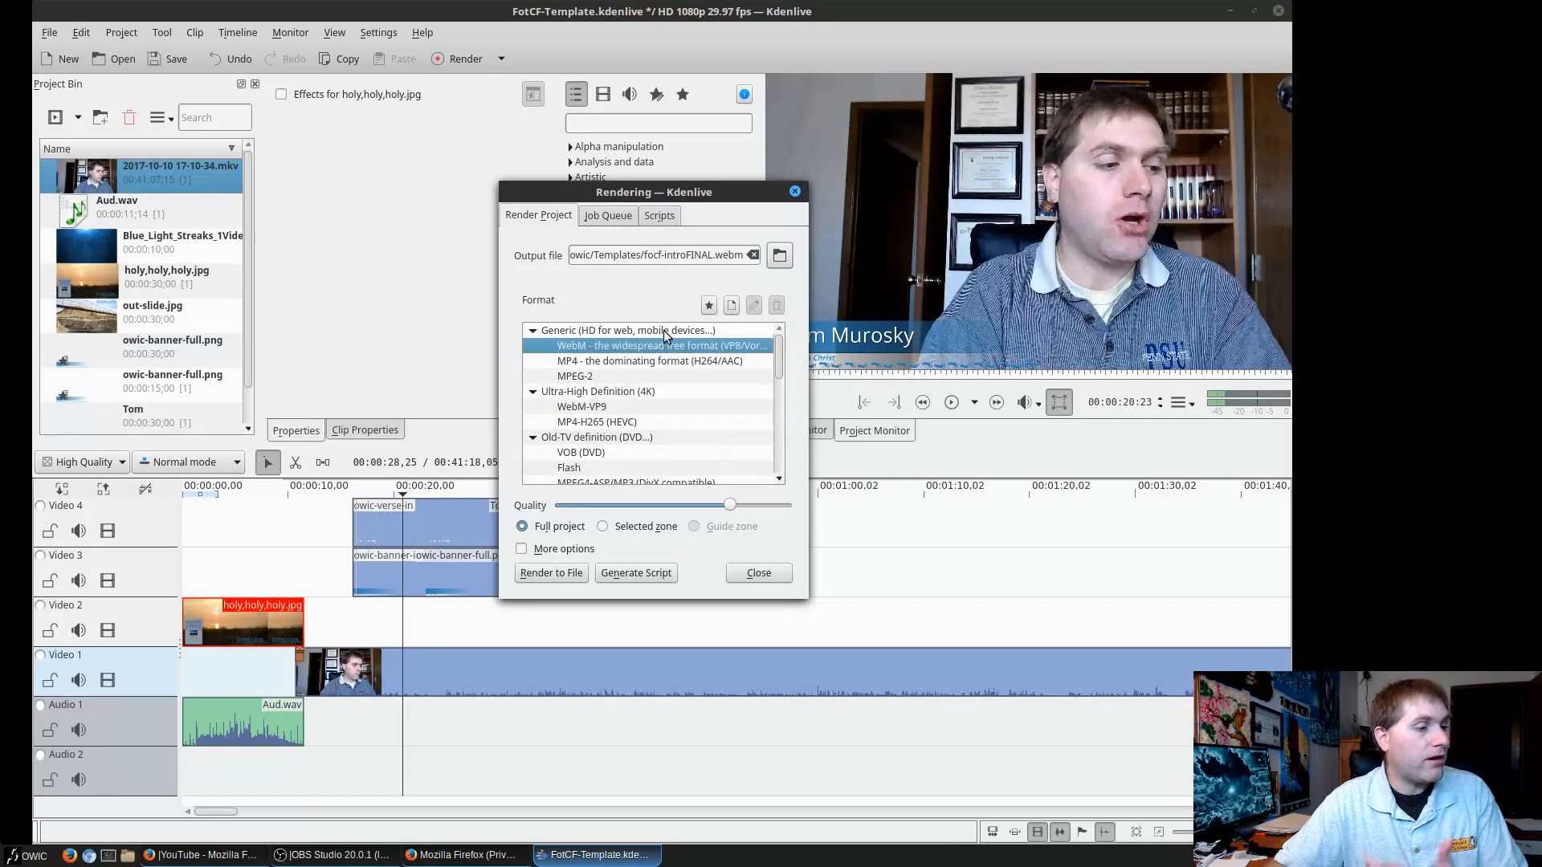
Show the additional render options, lower the video quality to its minimum of 45, and set the audio quality to 5.
{"action": "left_click", "coordinate": [522, 550]}
{"action": "left_click_drag", "start_coordinate": [611, 508], "coordinate": [560, 509]}
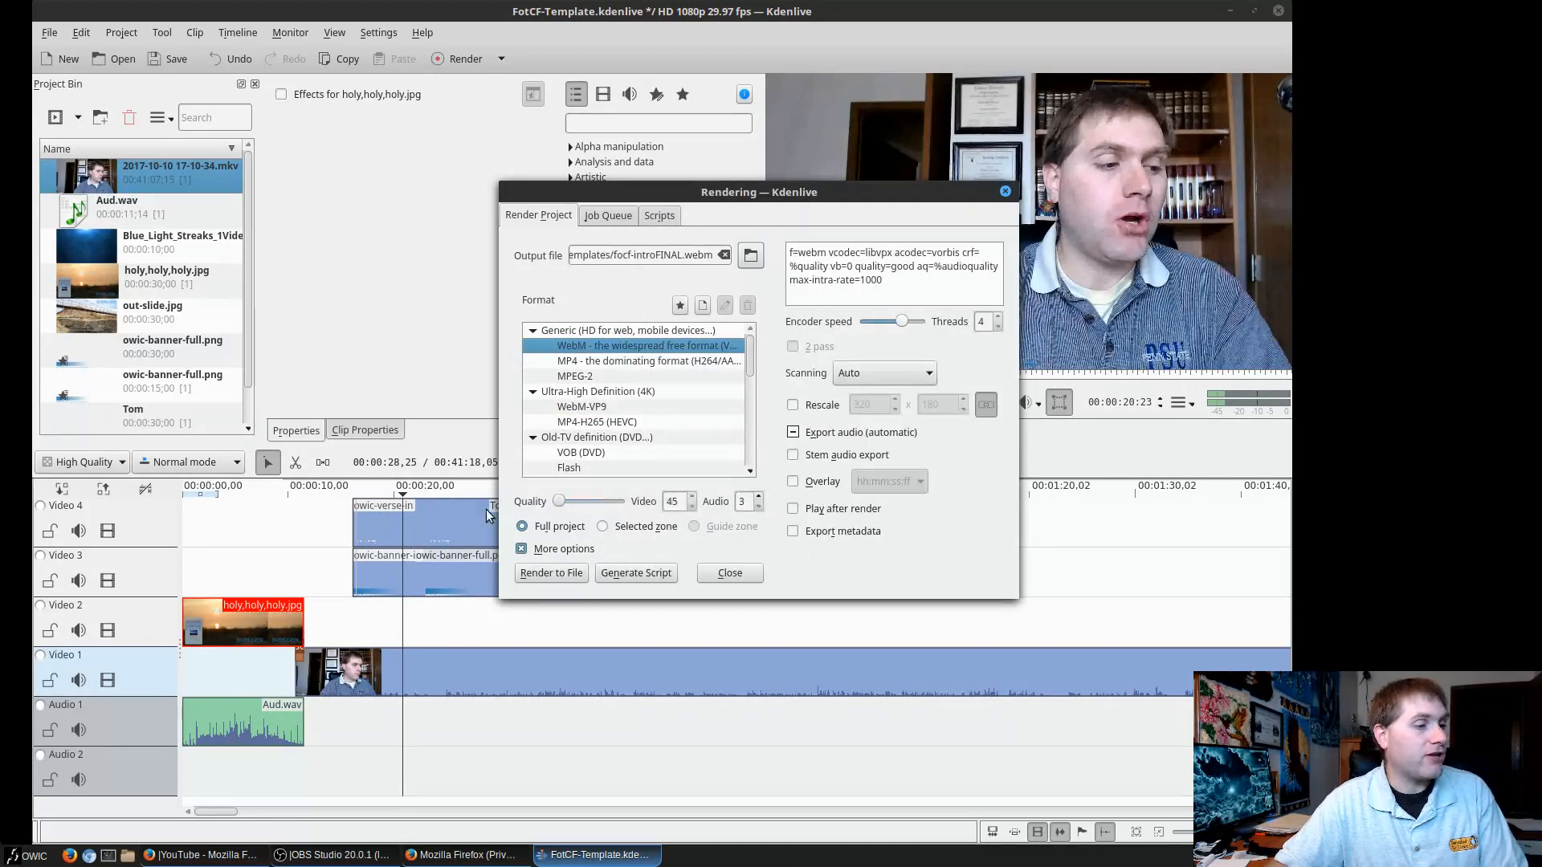
{"action": "left_click", "coordinate": [760, 503]}
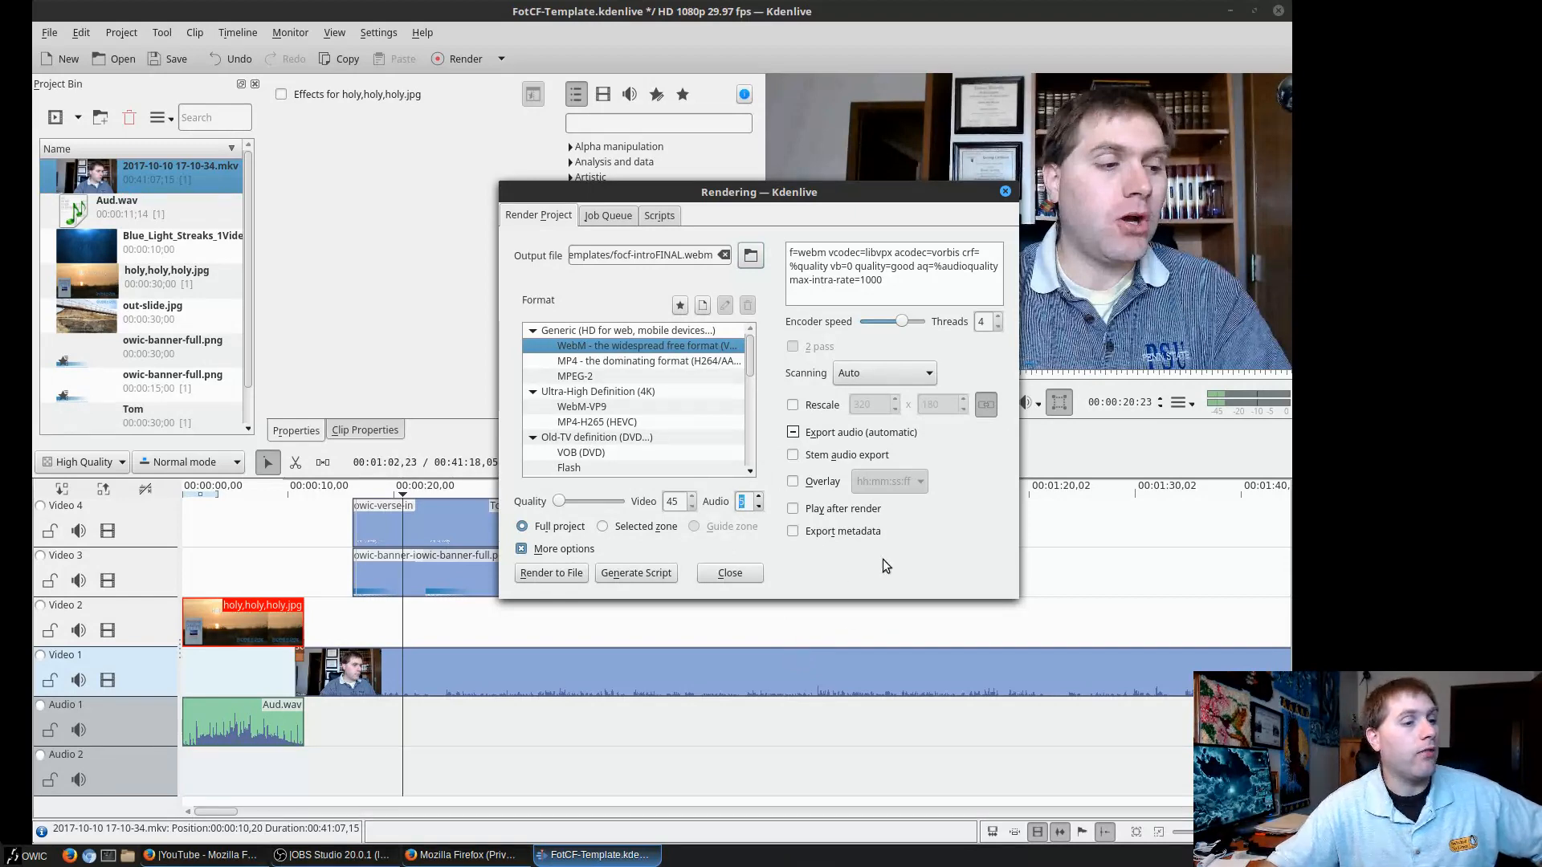
Try other encoder speed and thread values, restore the middle speed with 4 threads, and close the render settings without rendering.
{"action": "left_click_drag", "start_coordinate": [903, 321], "coordinate": [972, 322]}
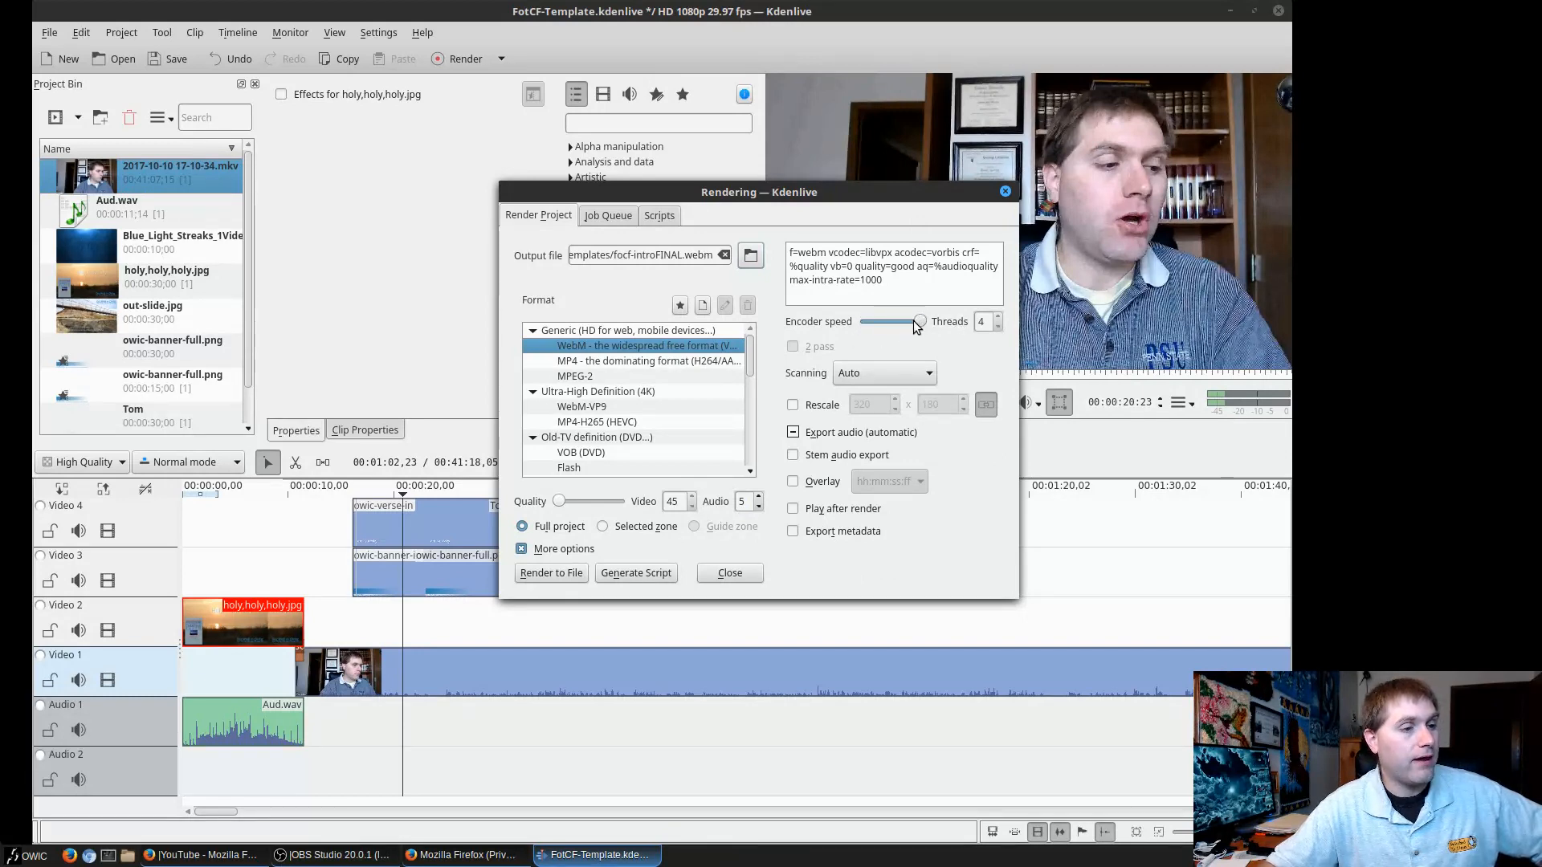
{"action": "left_click", "coordinate": [999, 315]}
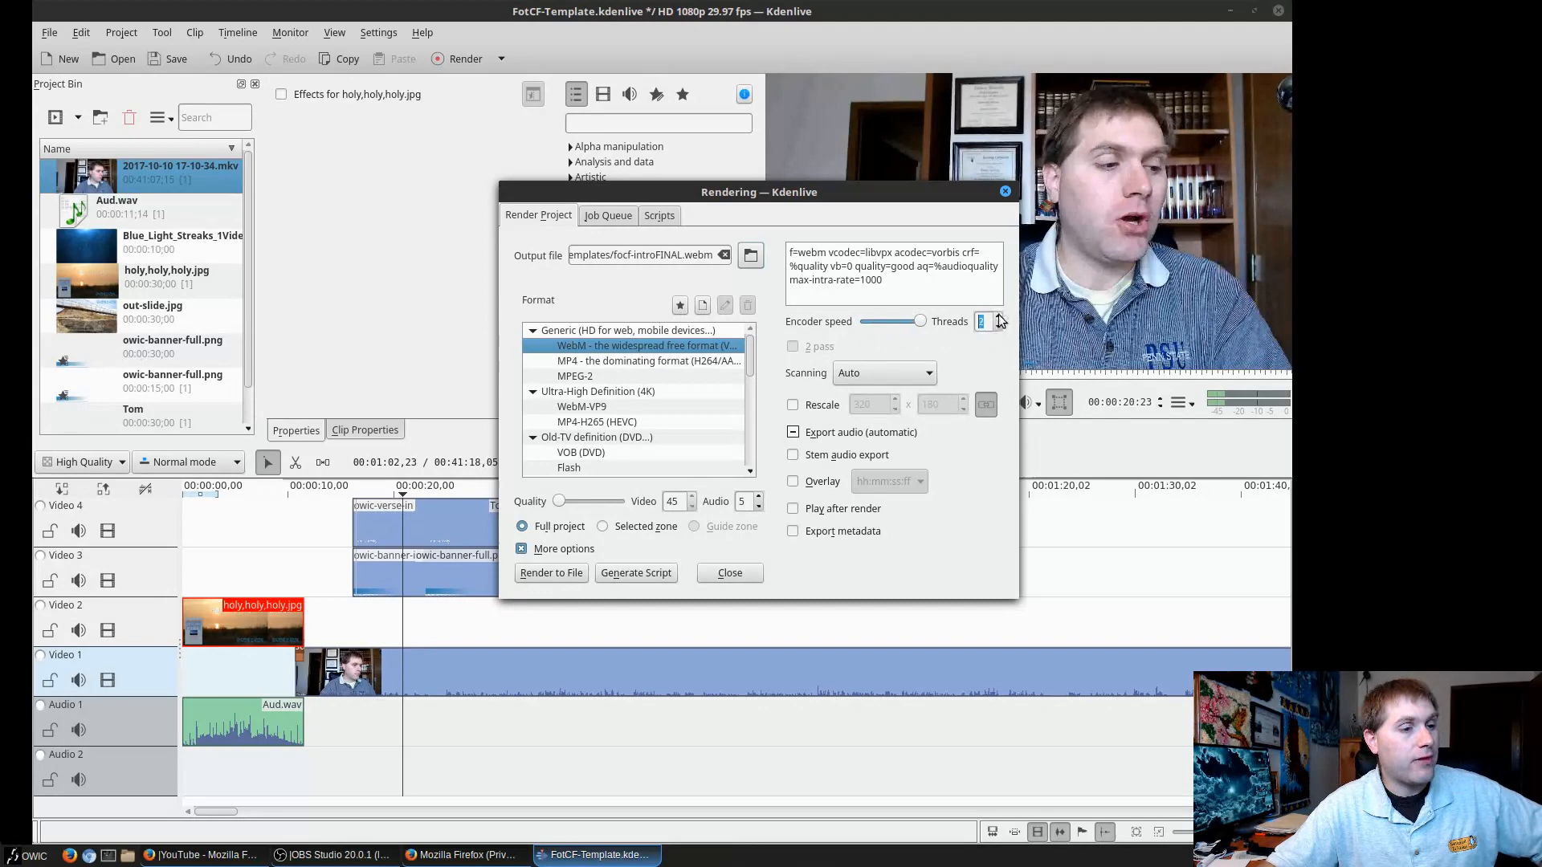
{"action": "left_click_drag", "start_coordinate": [919, 321], "coordinate": [849, 321]}
{"action": "left_click", "coordinate": [898, 310]}
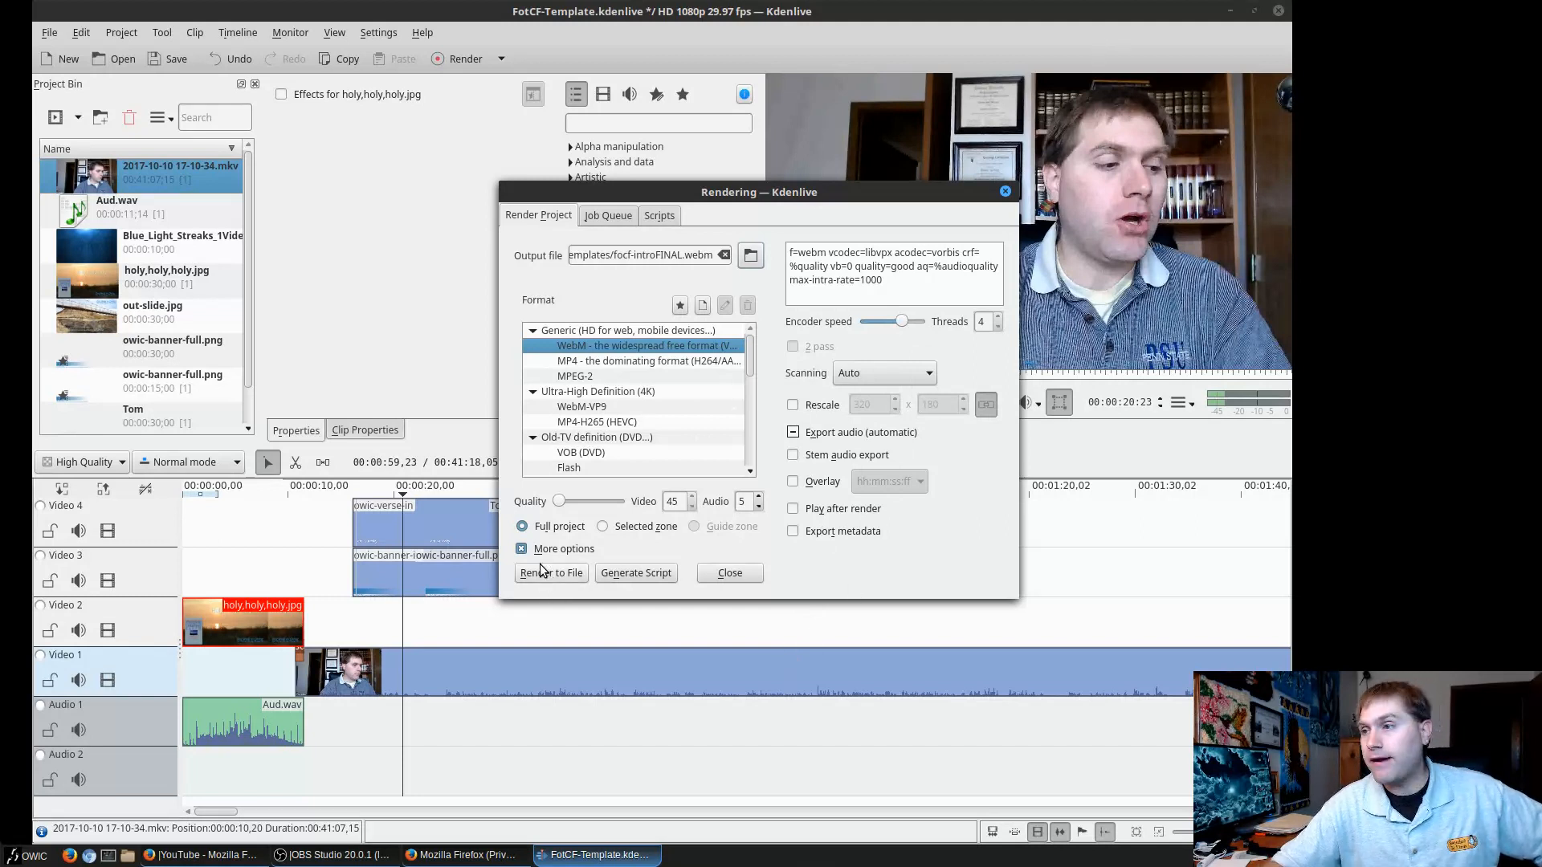
{"action": "left_click", "coordinate": [1004, 192]}
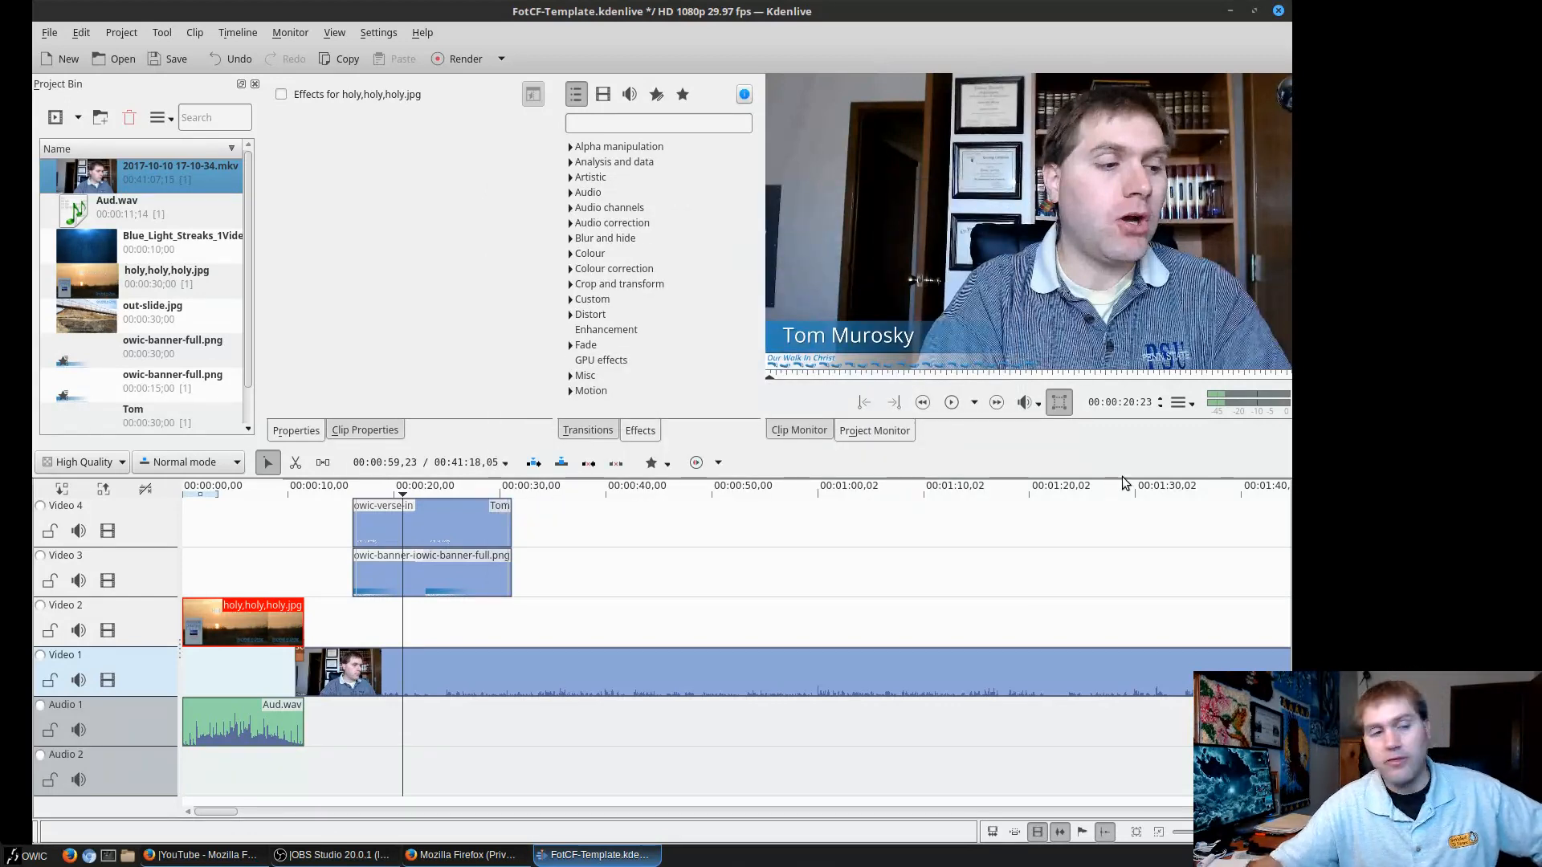